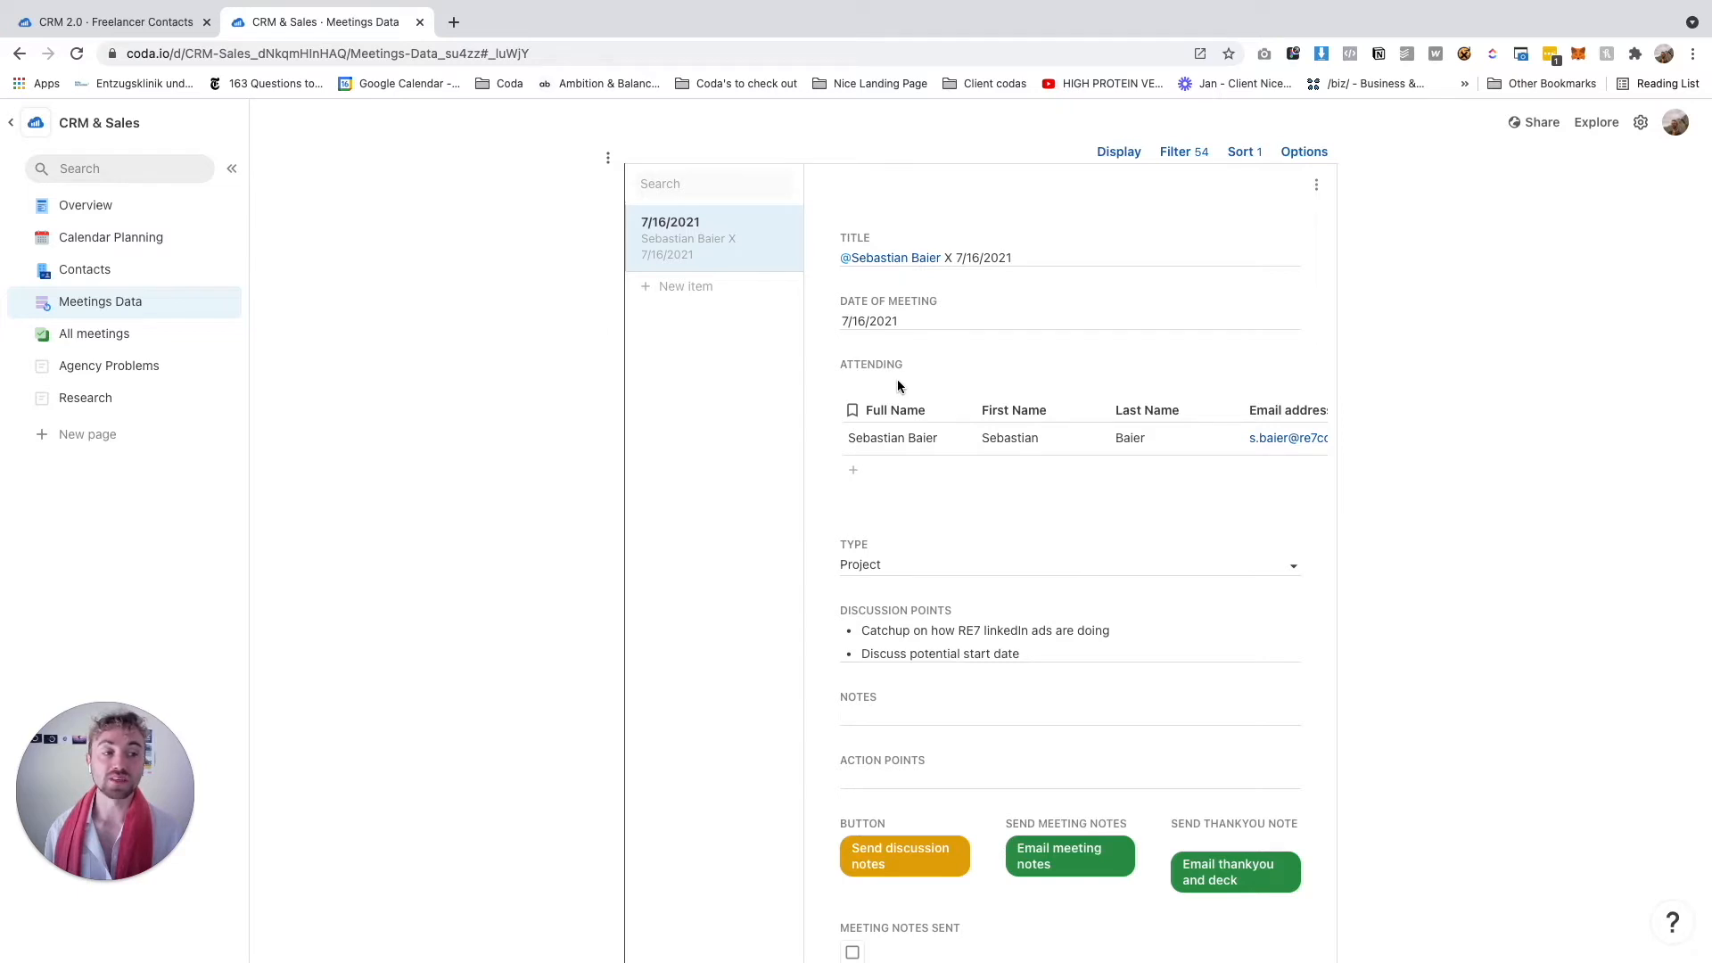
# Open the attendee contact list, then close it without adding anyone
pyautogui.click(949, 473)
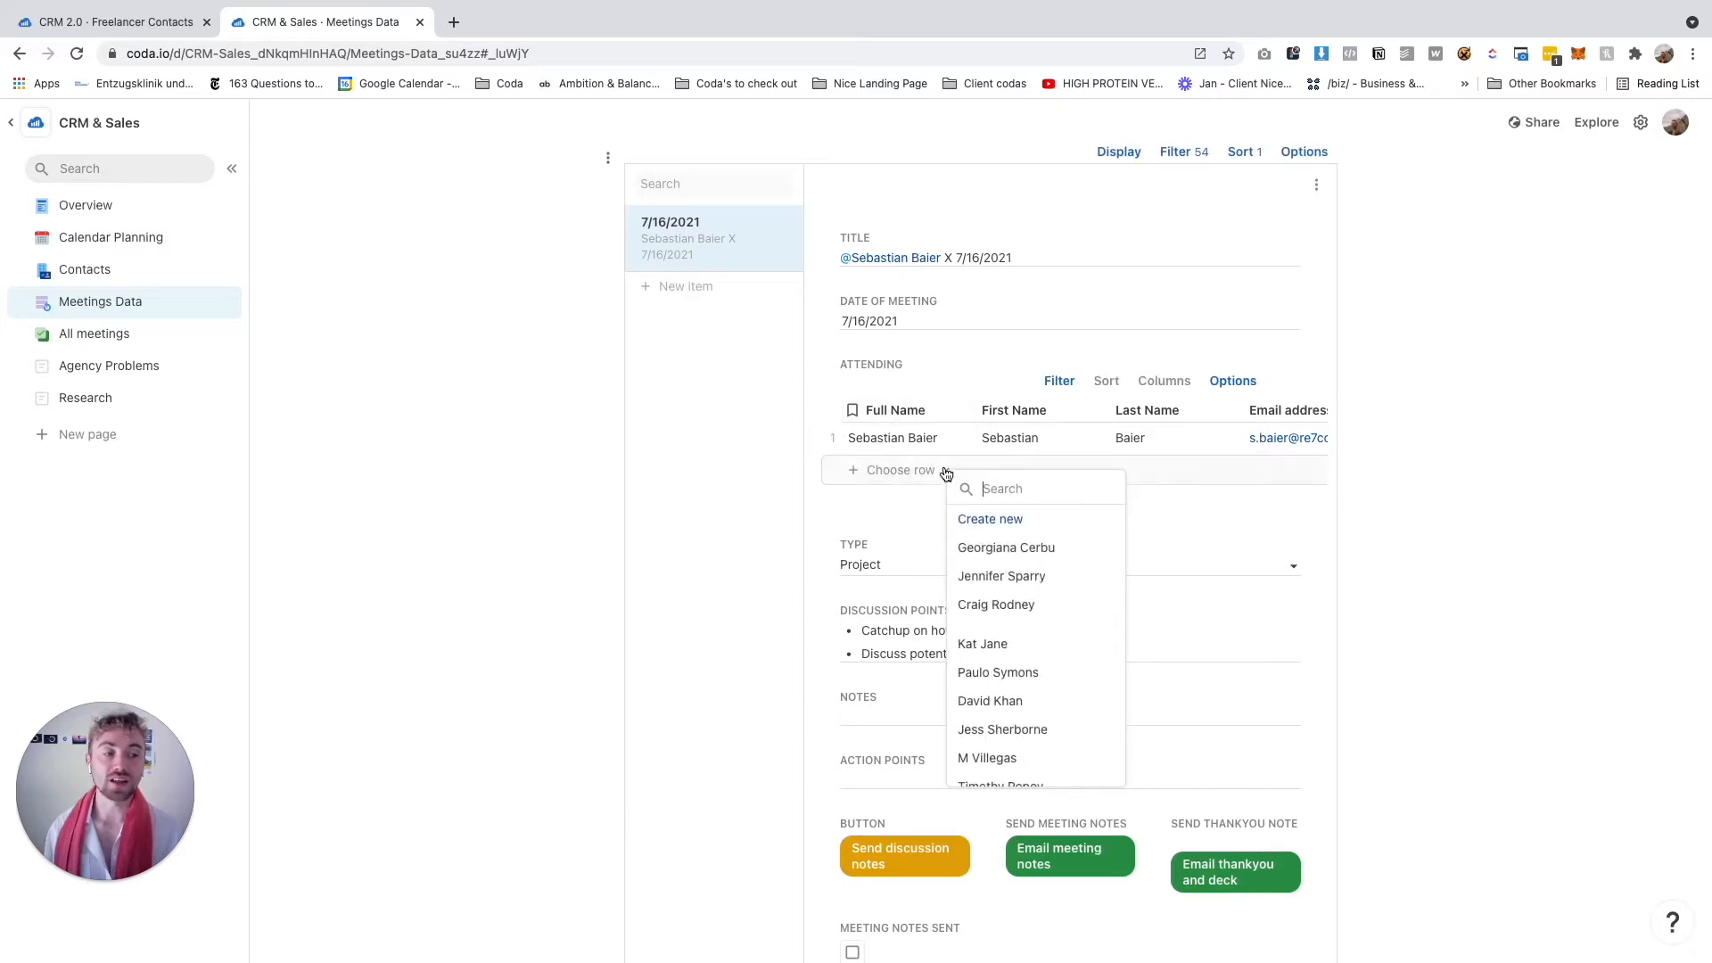
pyautogui.scroll(-10, 1017, 691)
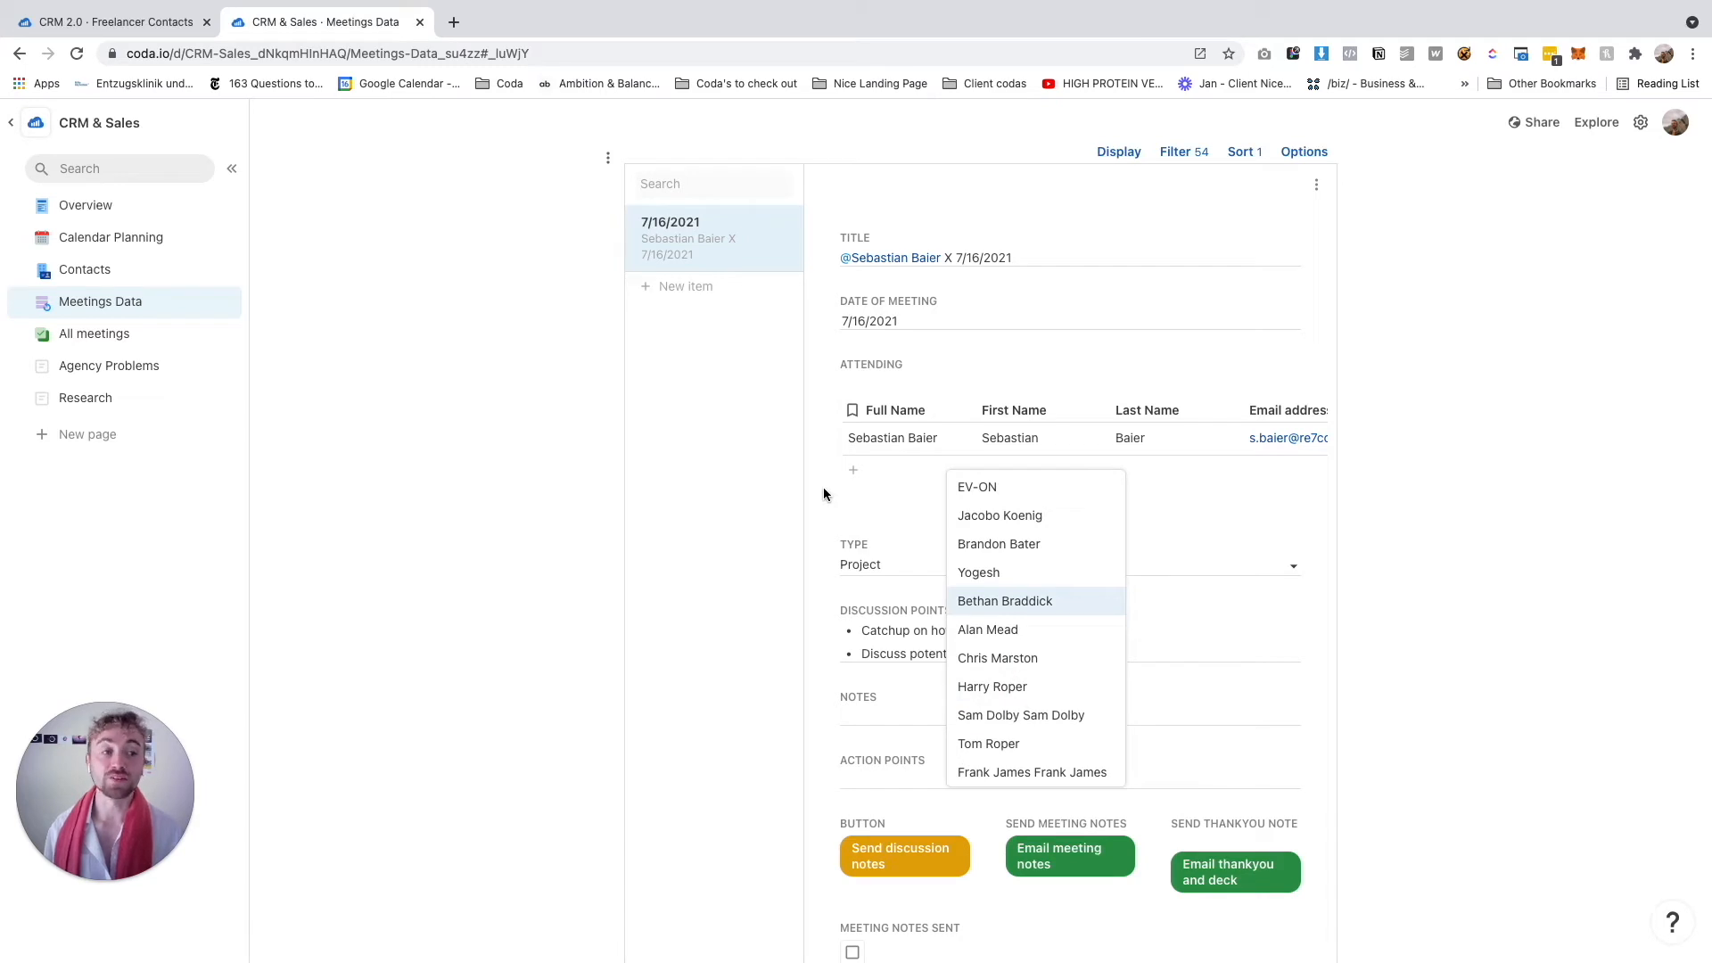
pyautogui.click(1452, 536)
pyautogui.scroll(-2, 1366, 450)
pyautogui.scroll(2, 1367, 450)
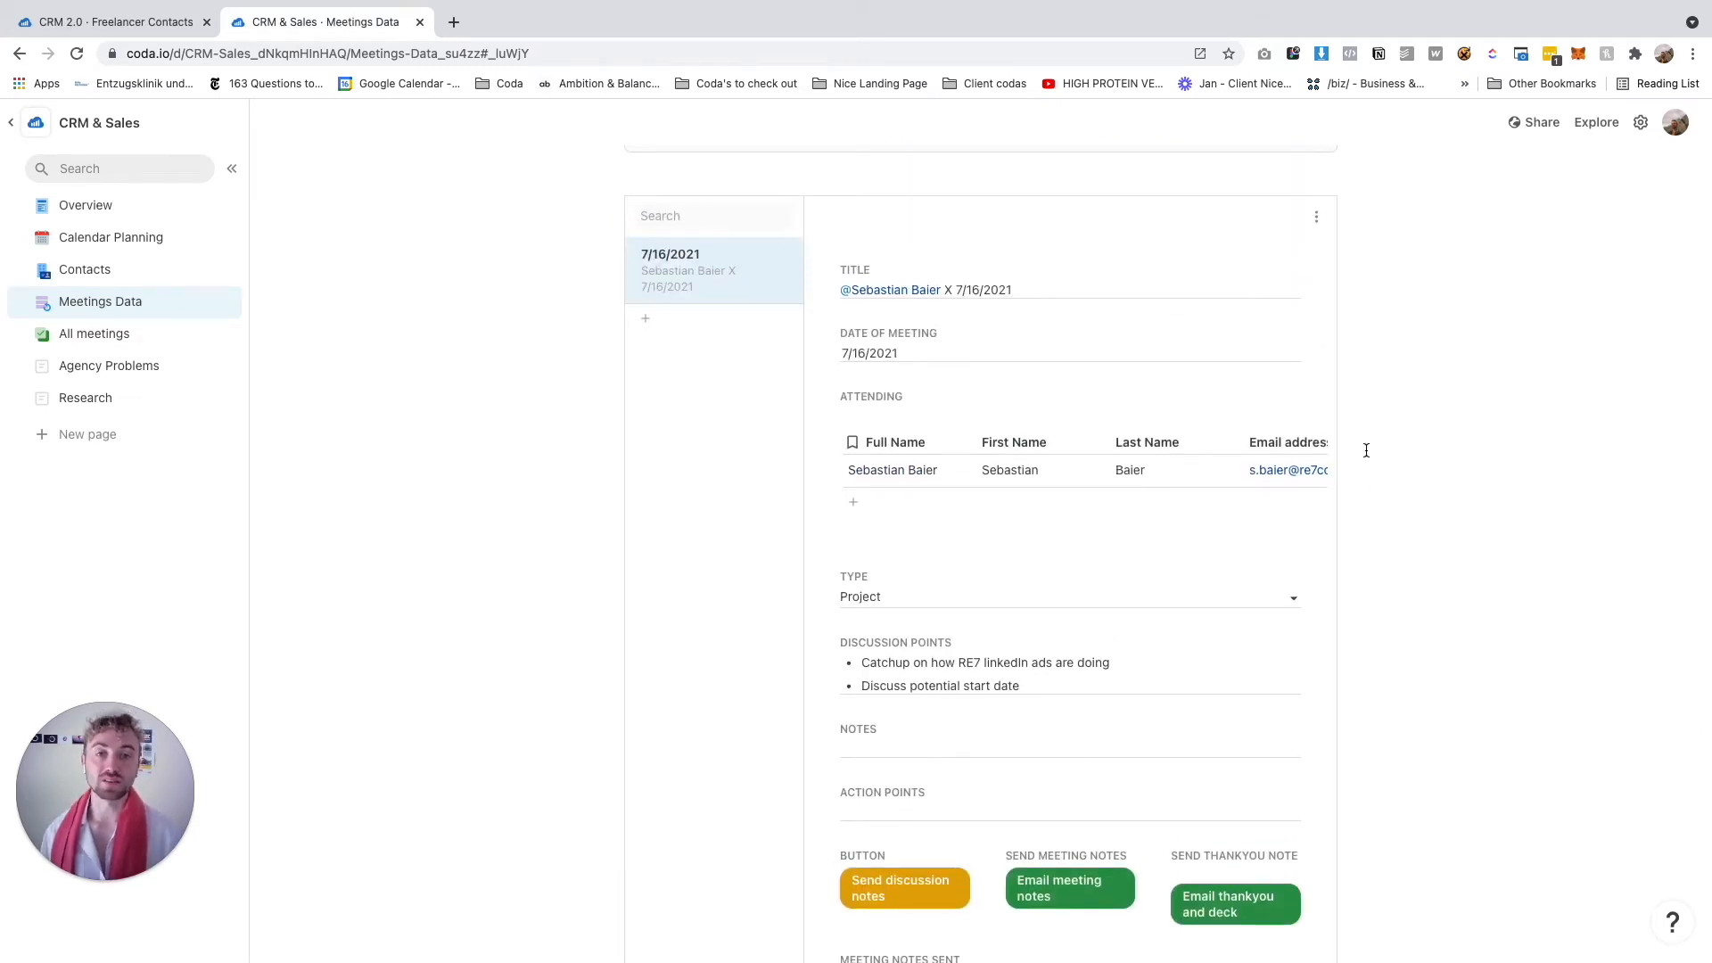
pyautogui.scroll(-1, 884, 635)
pyautogui.scroll(-2, 884, 635)
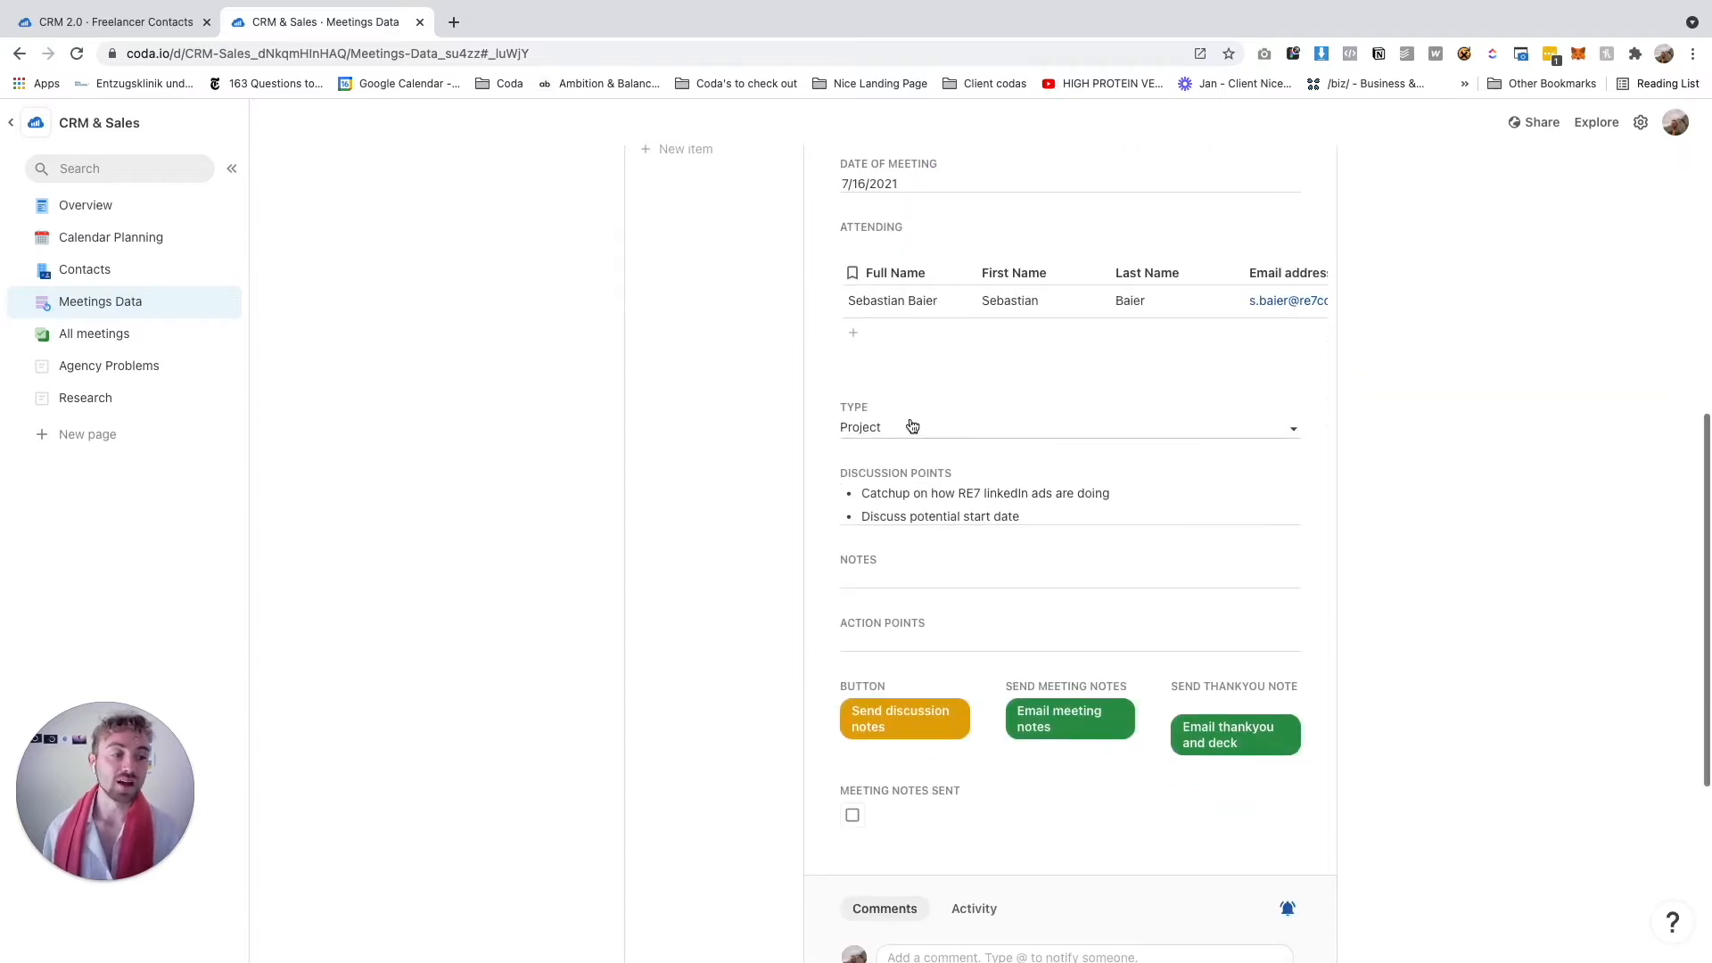
# Step through the Discussion Points, Meeting Notes and Action Points fields
pyautogui.click(976, 490)
pyautogui.click(890, 584)
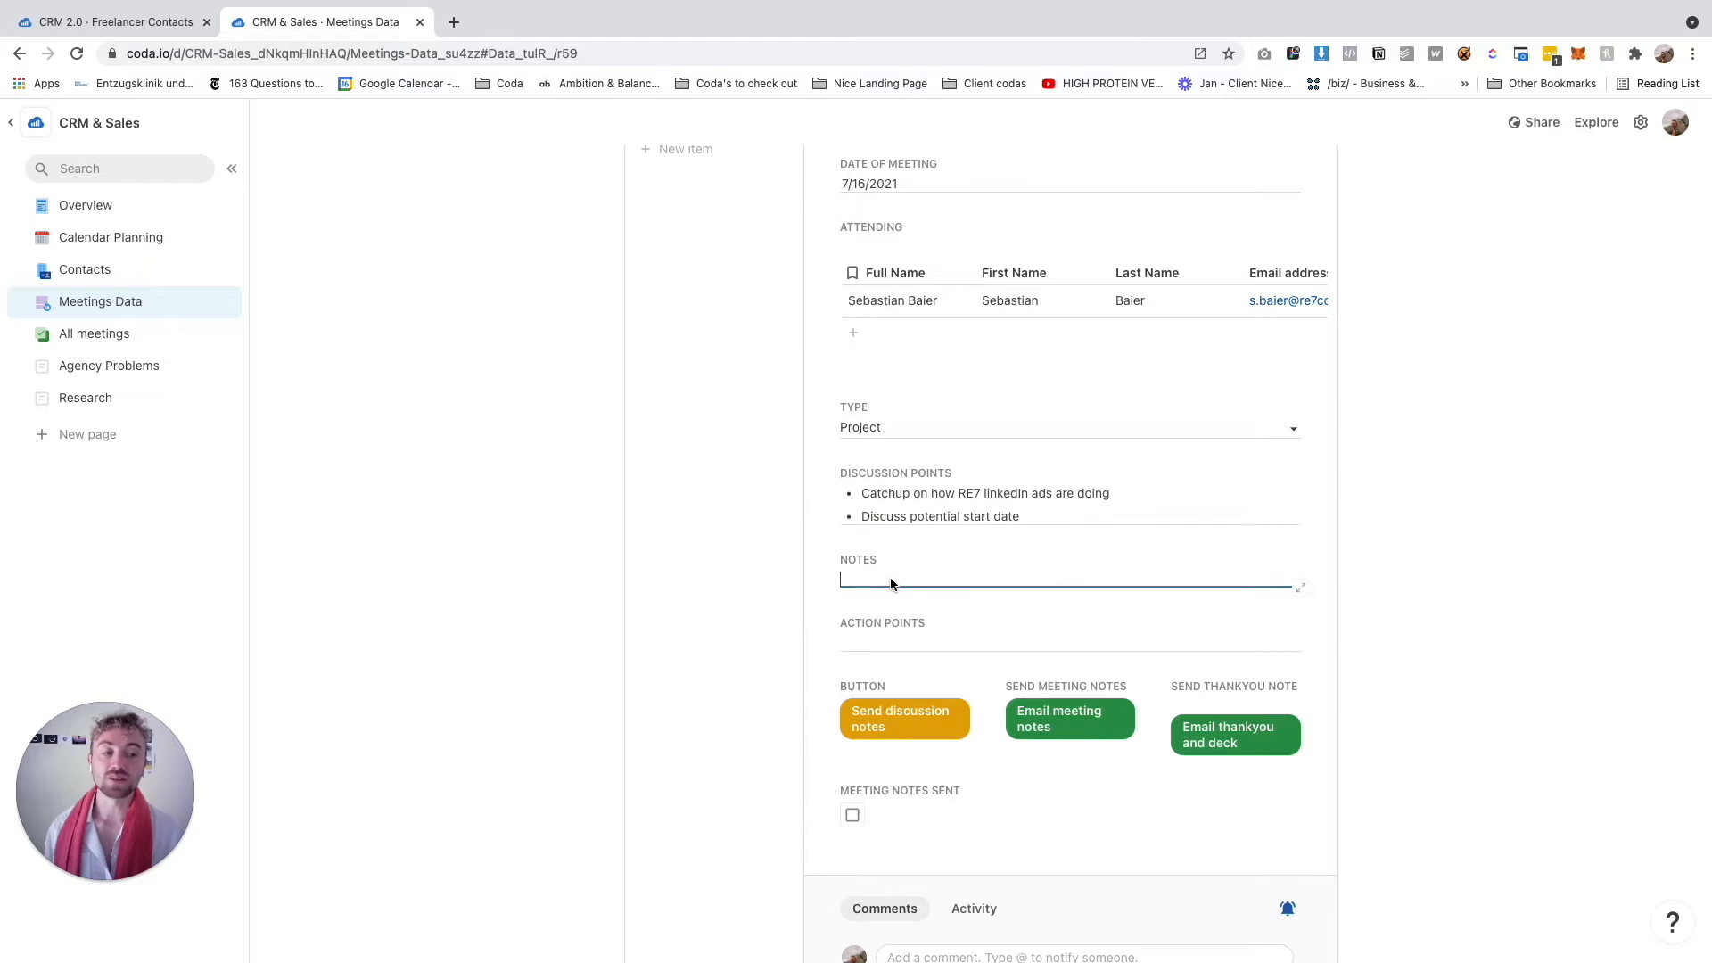
pyautogui.click(855, 634)
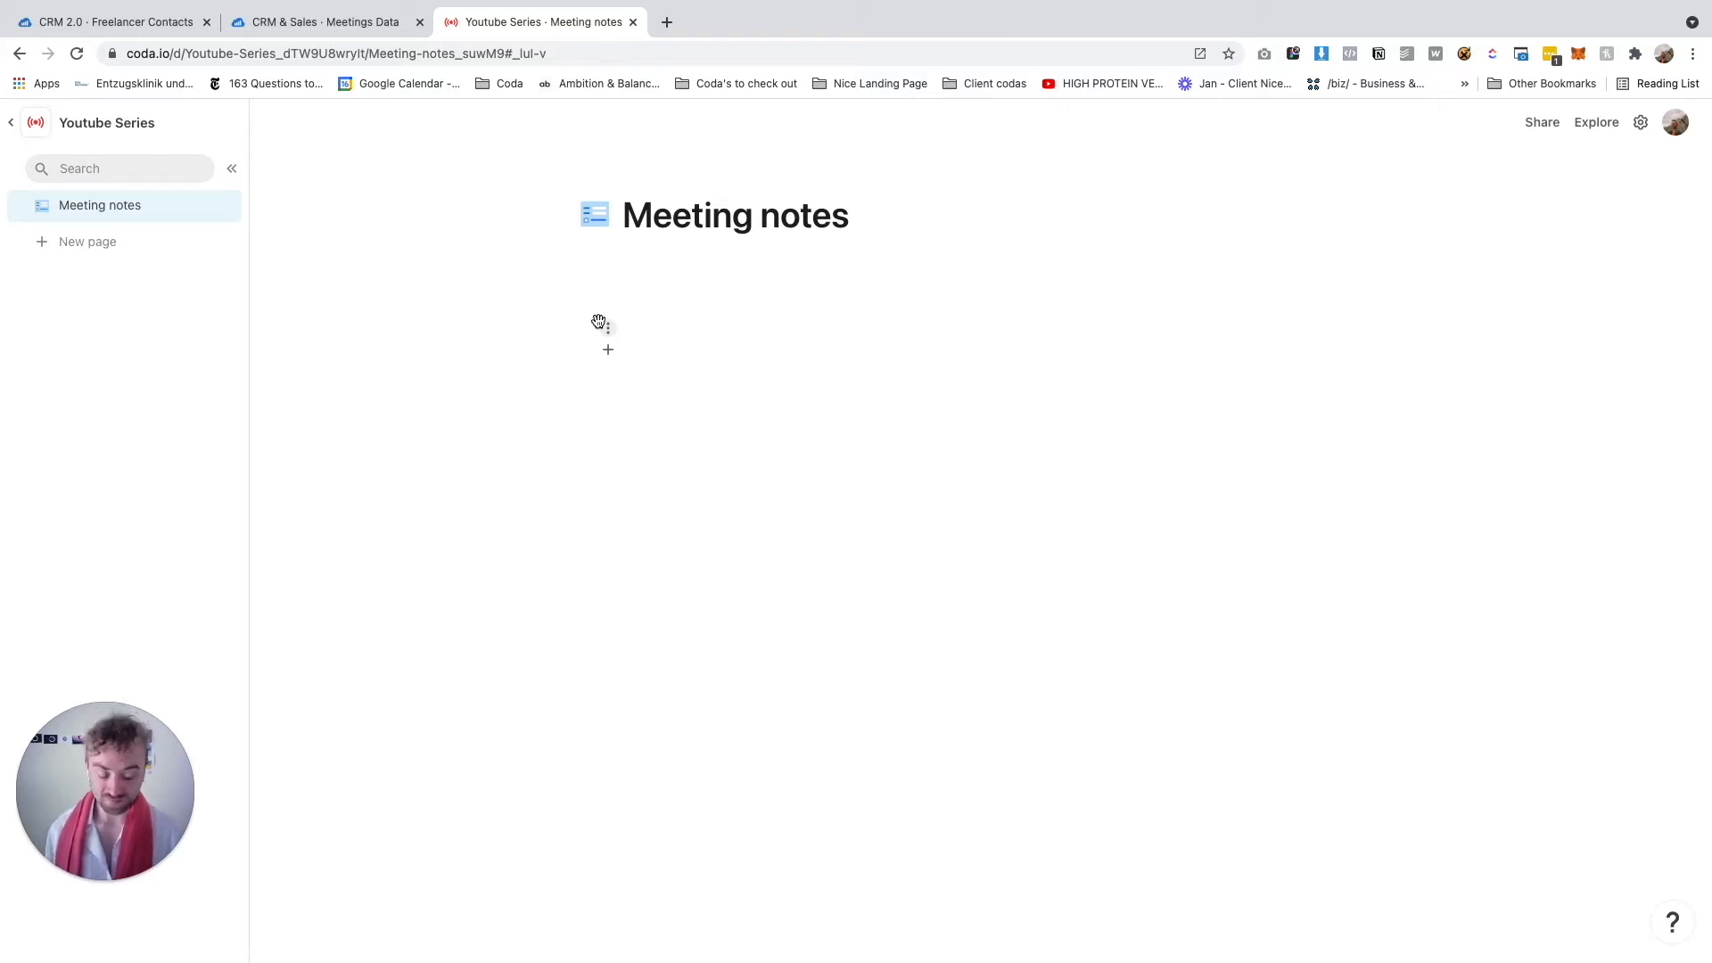
# Insert a new table with /table and name it Contacts
pyautogui.write('/table')
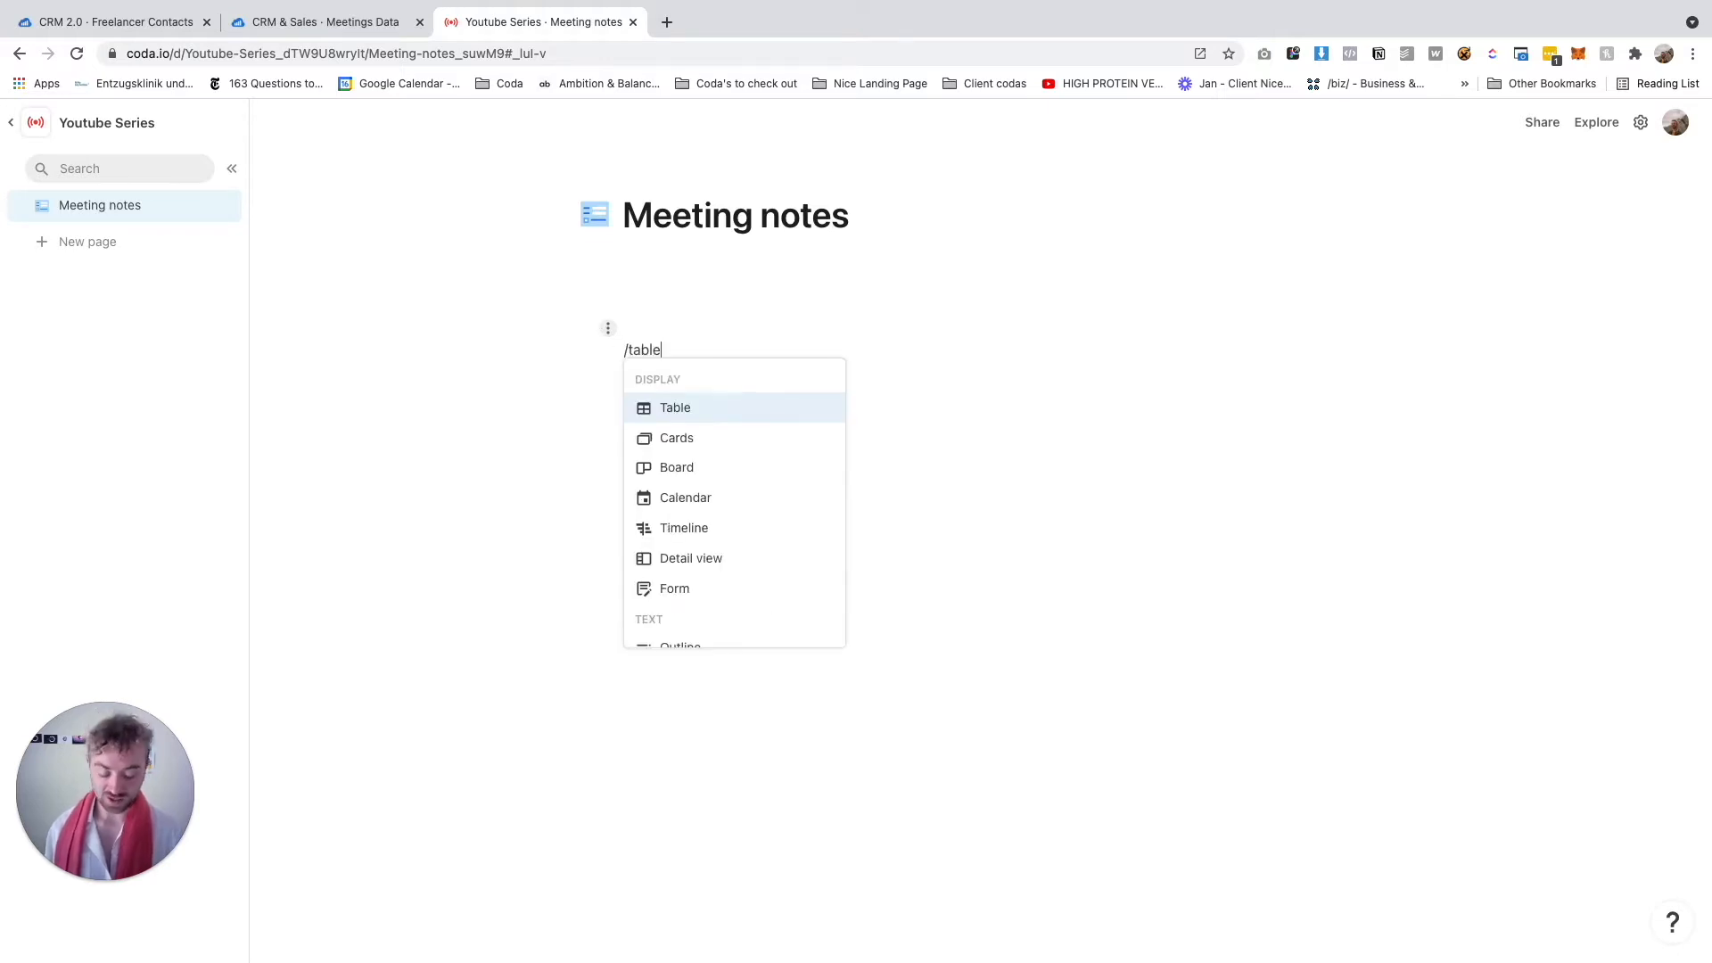
pyautogui.press('Return')
pyautogui.write('Contacts')
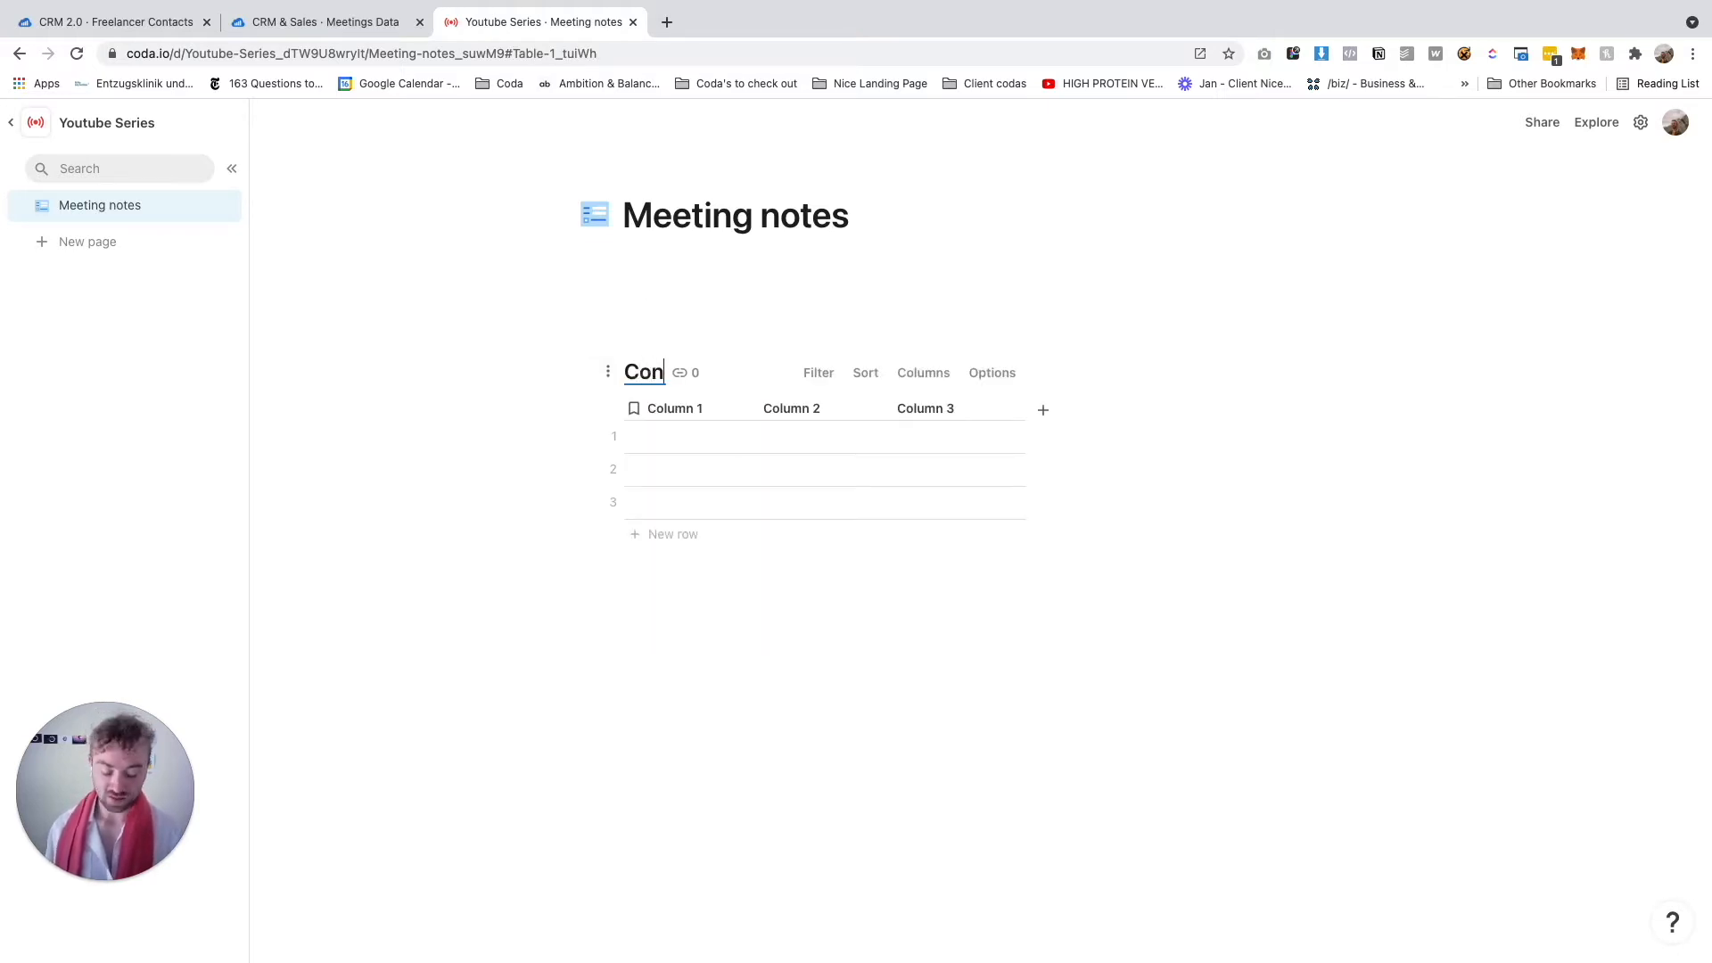
pyautogui.press('Return')
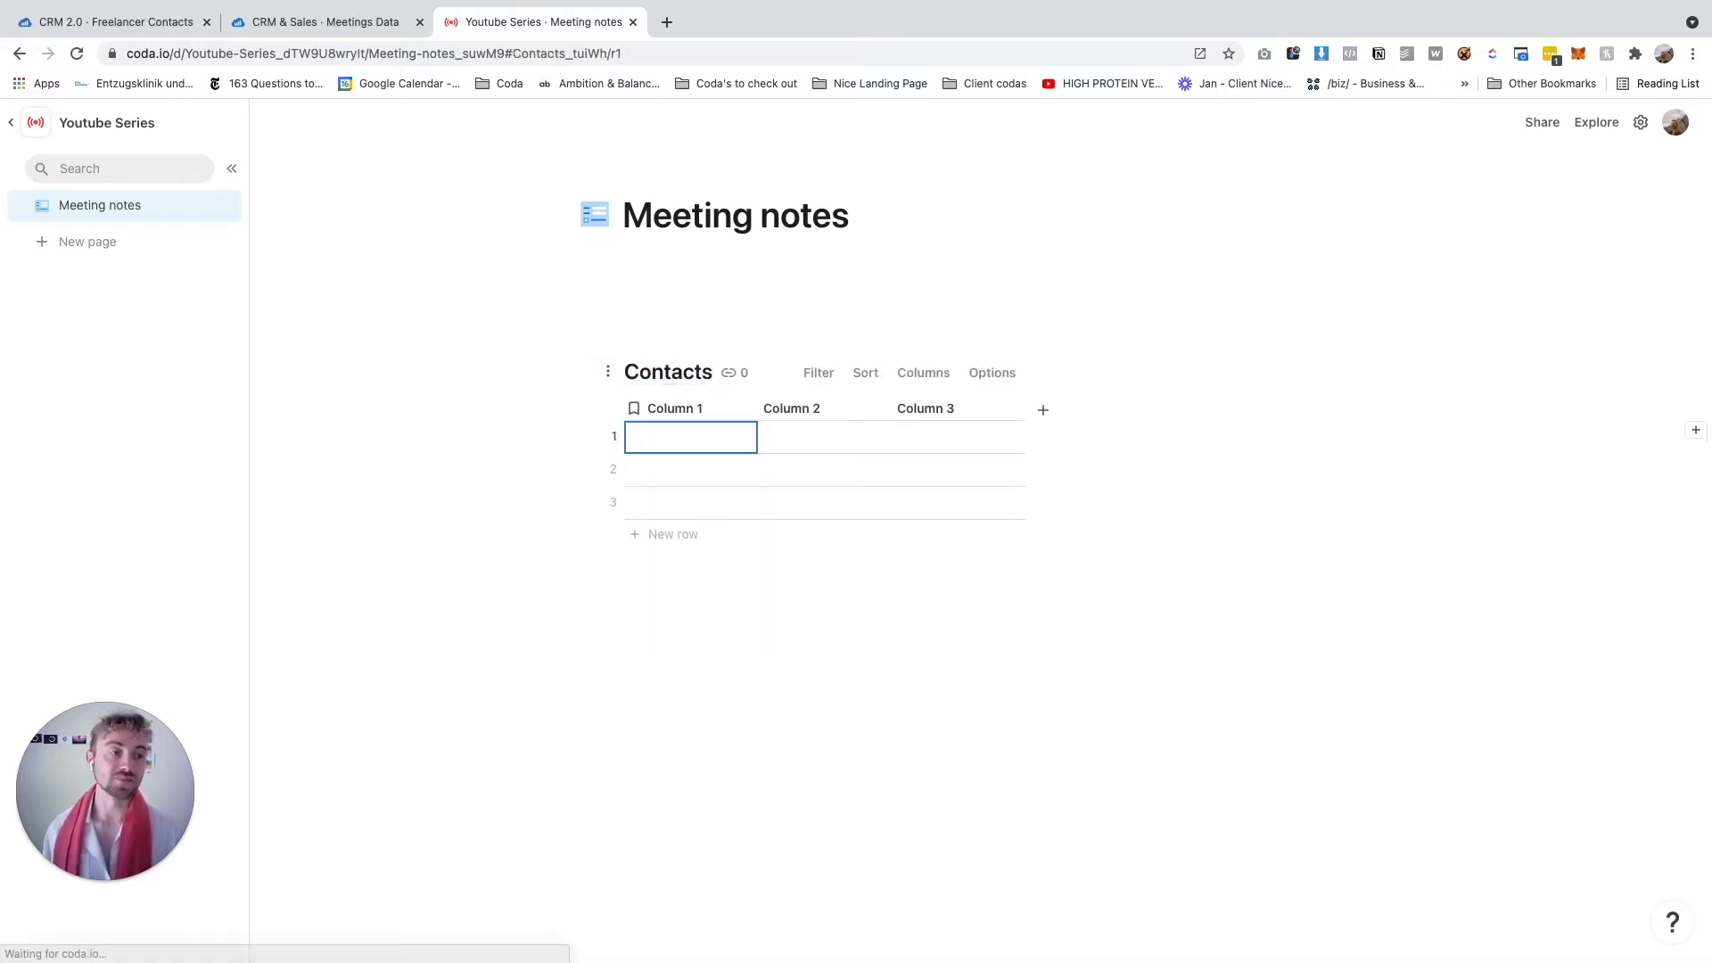
# Rename the first three columns Full Name, First Name and Last Name
pyautogui.click(693, 403)
pyautogui.write('Full Name')
pyautogui.press('Return')
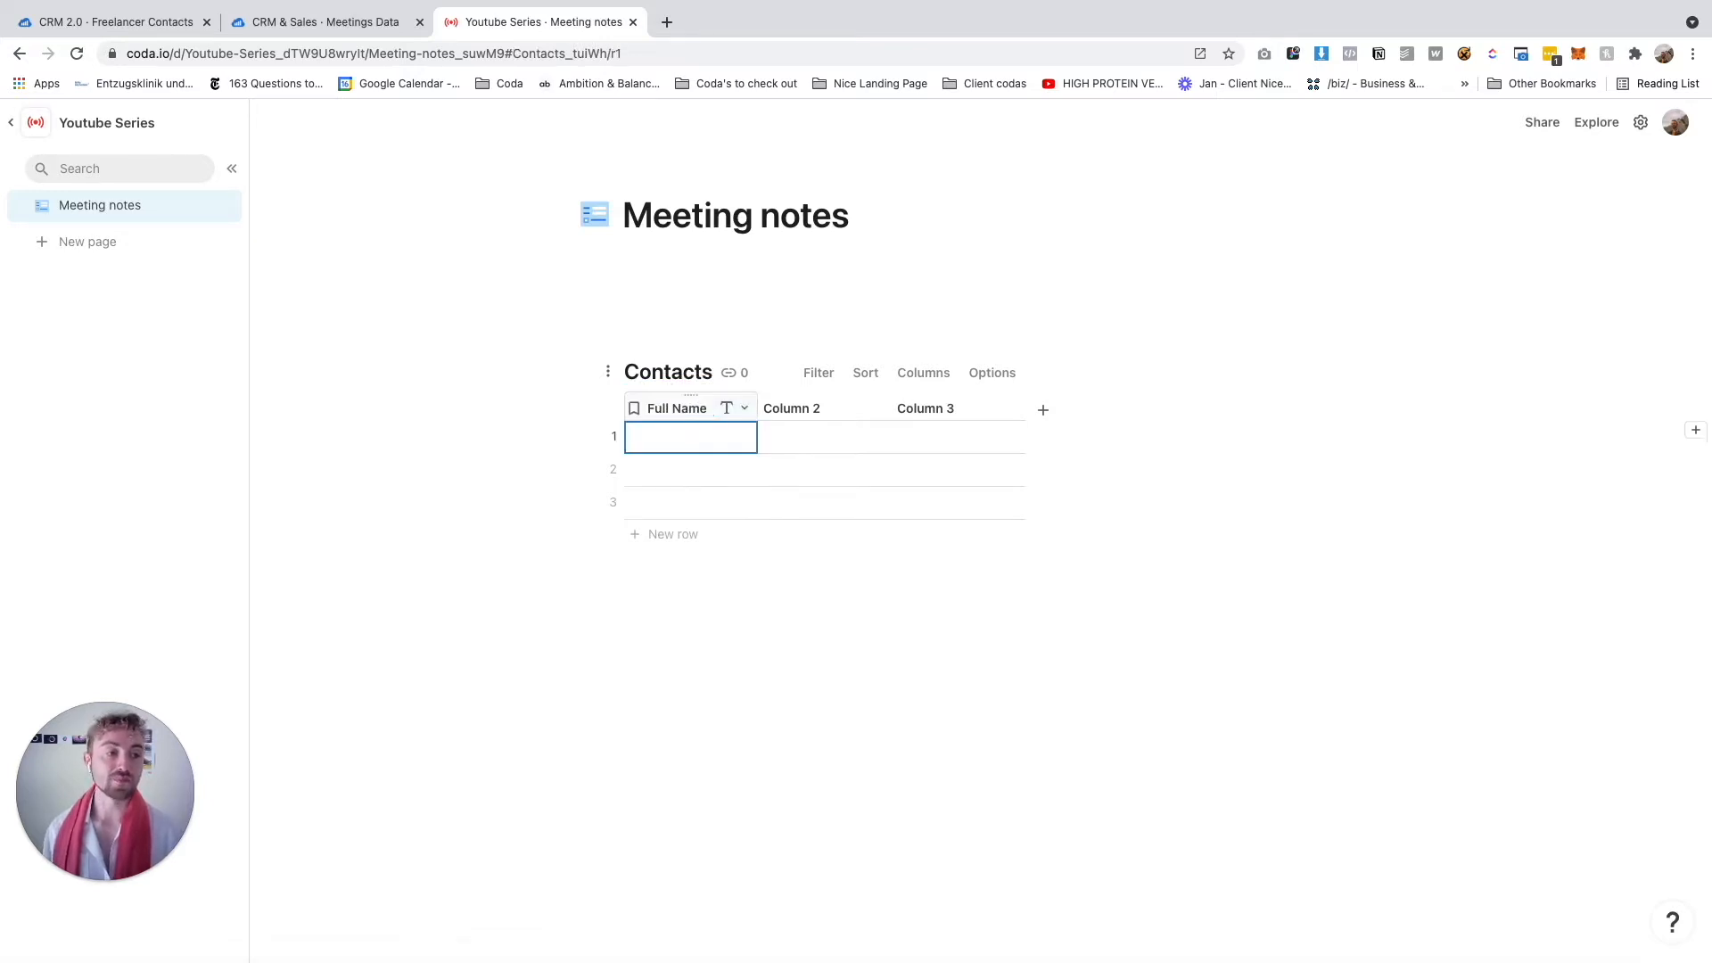
pyautogui.click(778, 405)
pyautogui.write('First Name')
pyautogui.click(951, 406)
pyautogui.click(951, 406)
pyautogui.write('Last Name')
pyautogui.press('Return')
# Add Email, Phone Number and Website columns to the Contacts table
pyautogui.click(1043, 409)
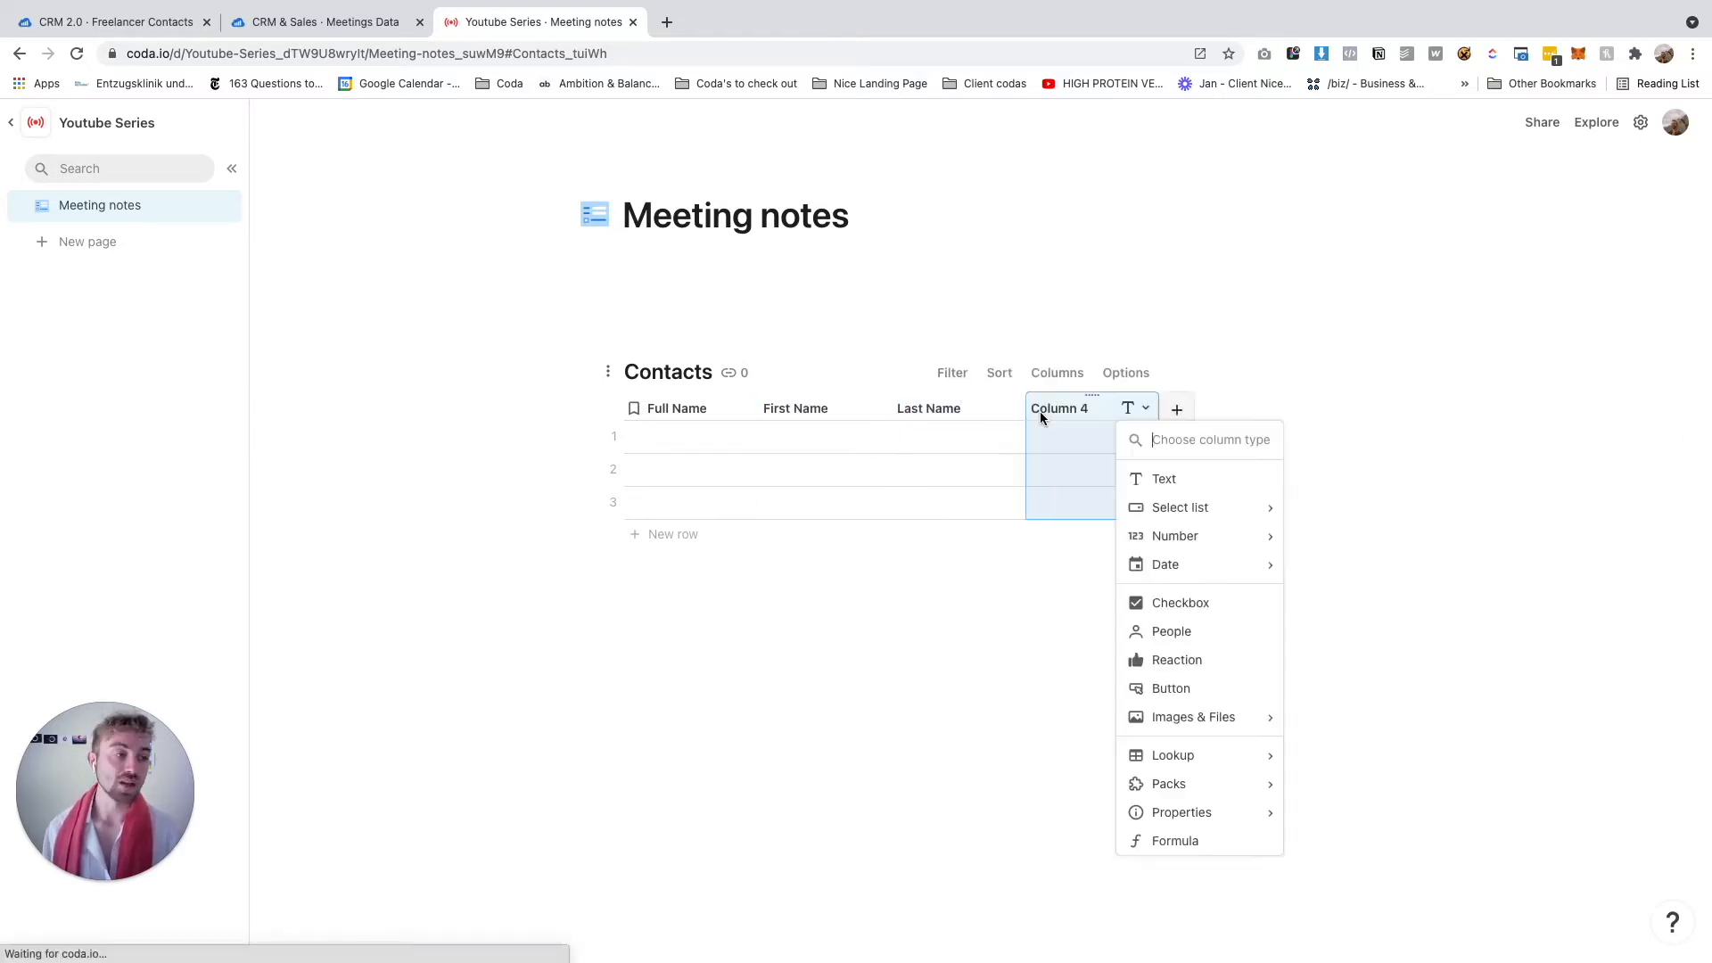
pyautogui.click(1060, 410)
pyautogui.write('Email')
pyautogui.press('Return')
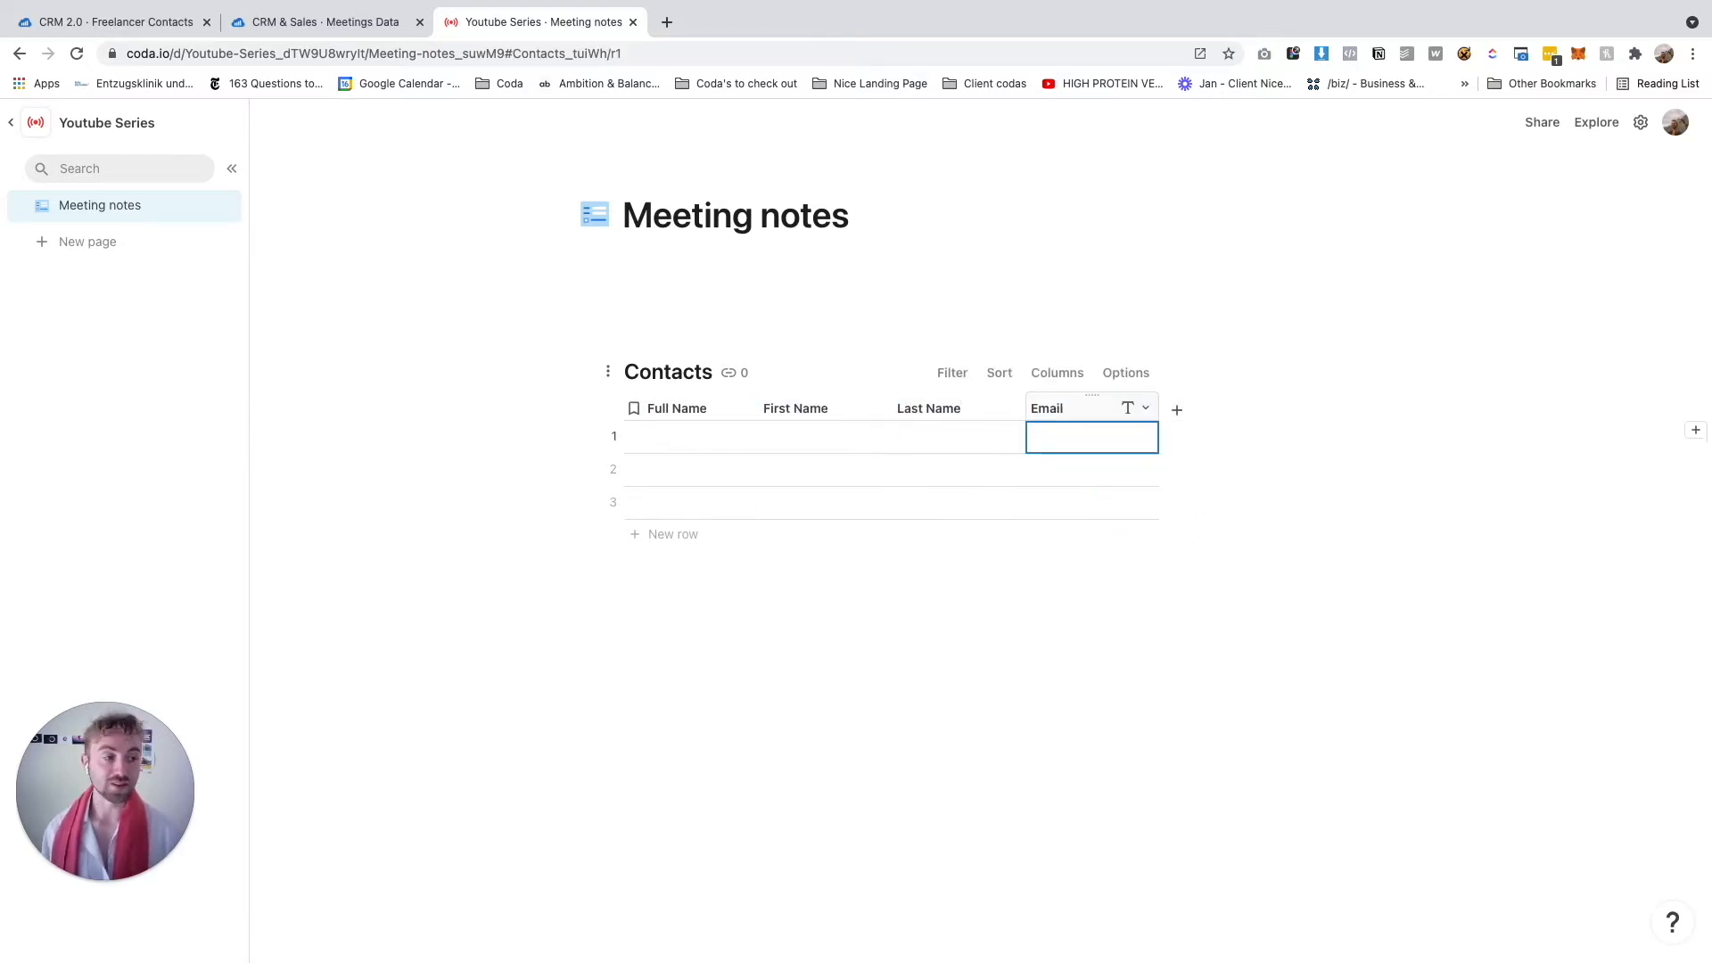
pyautogui.click(1178, 406)
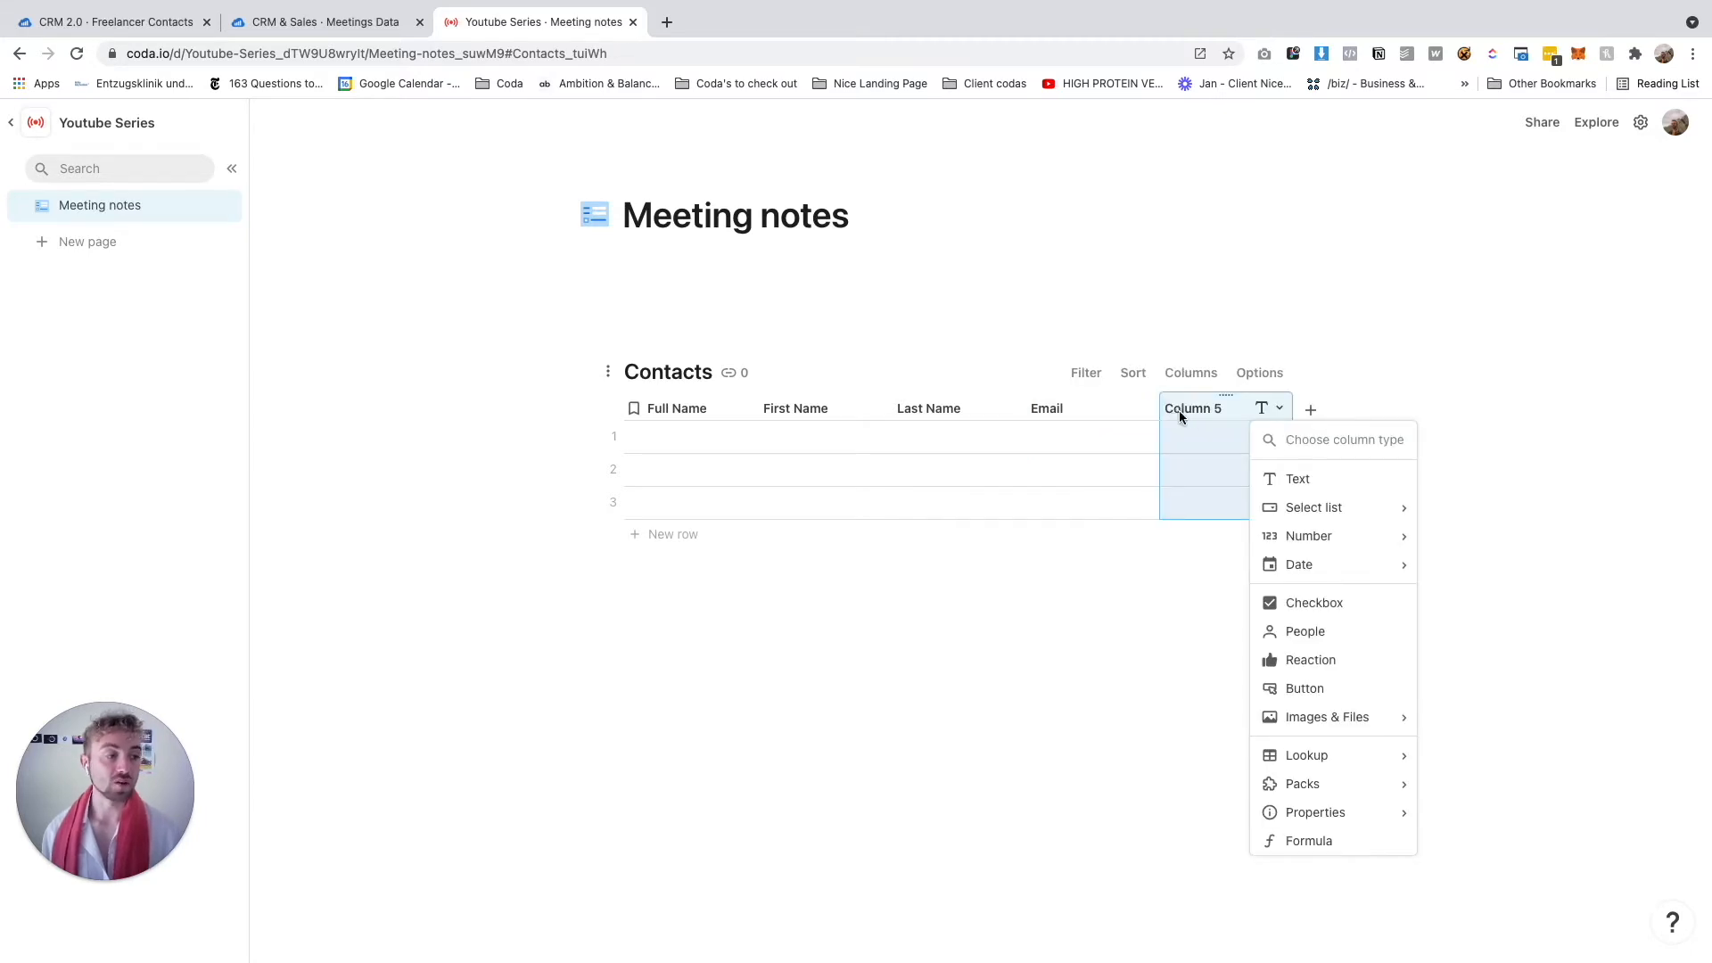
pyautogui.click(1179, 410)
pyautogui.write('Phone Number')
pyautogui.click(1310, 409)
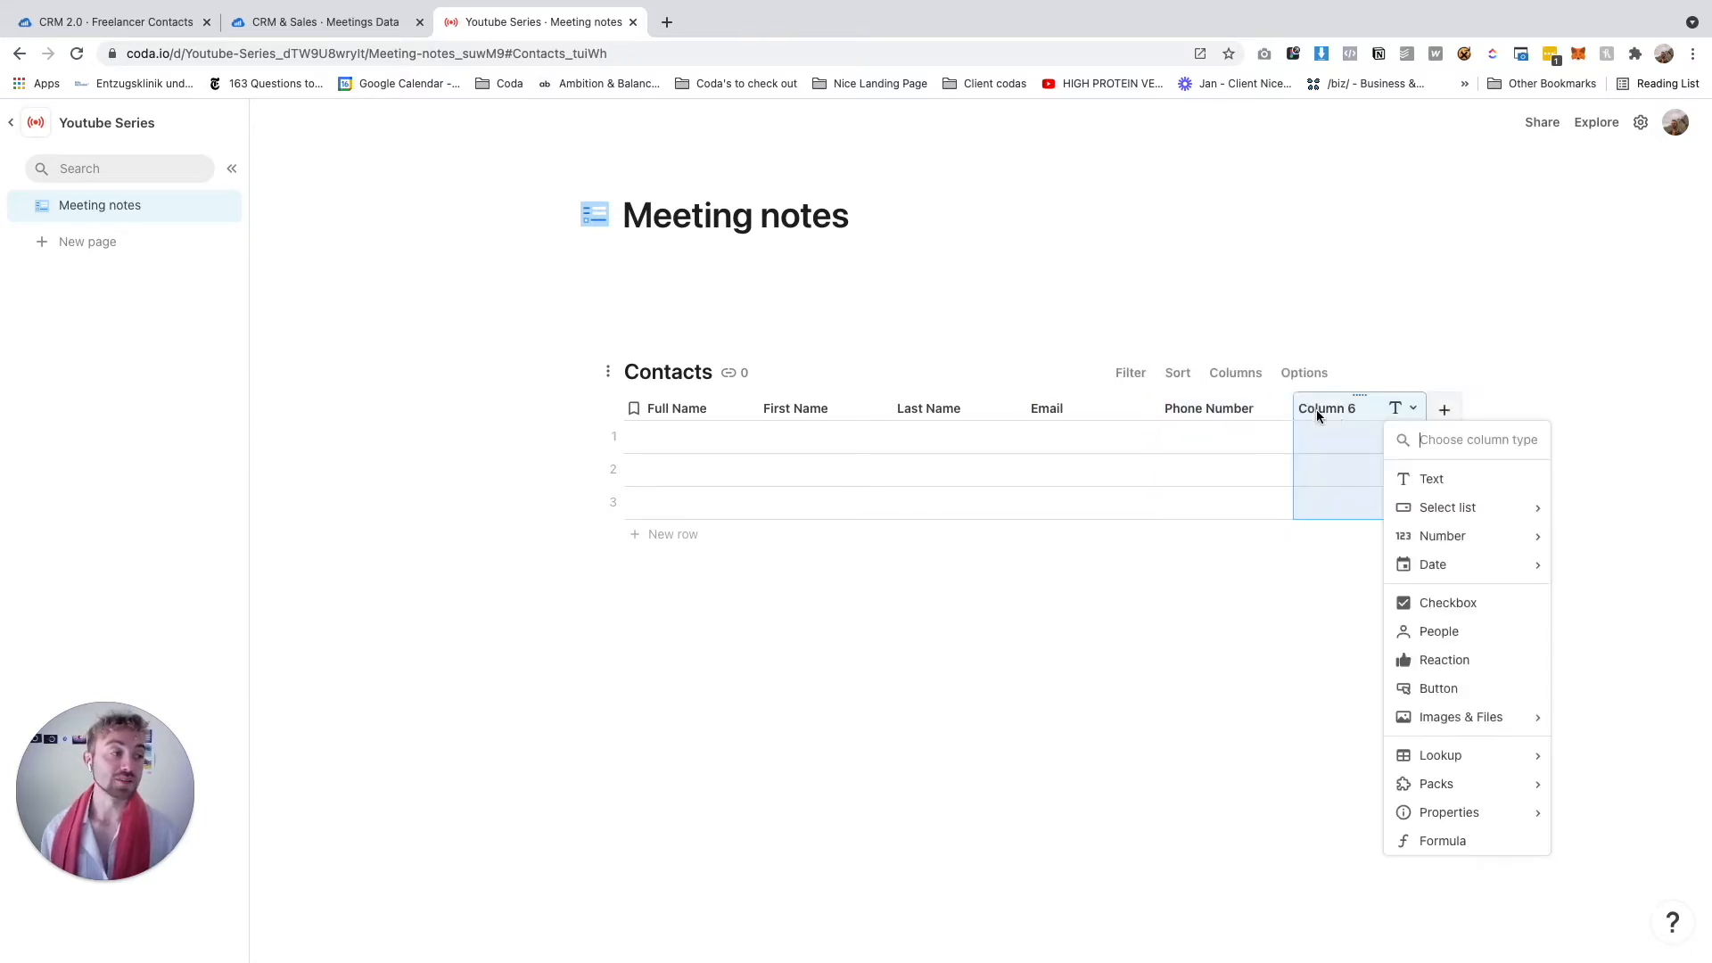
pyautogui.press('Escape')
pyautogui.click(1019, 409)
pyautogui.write('Website')
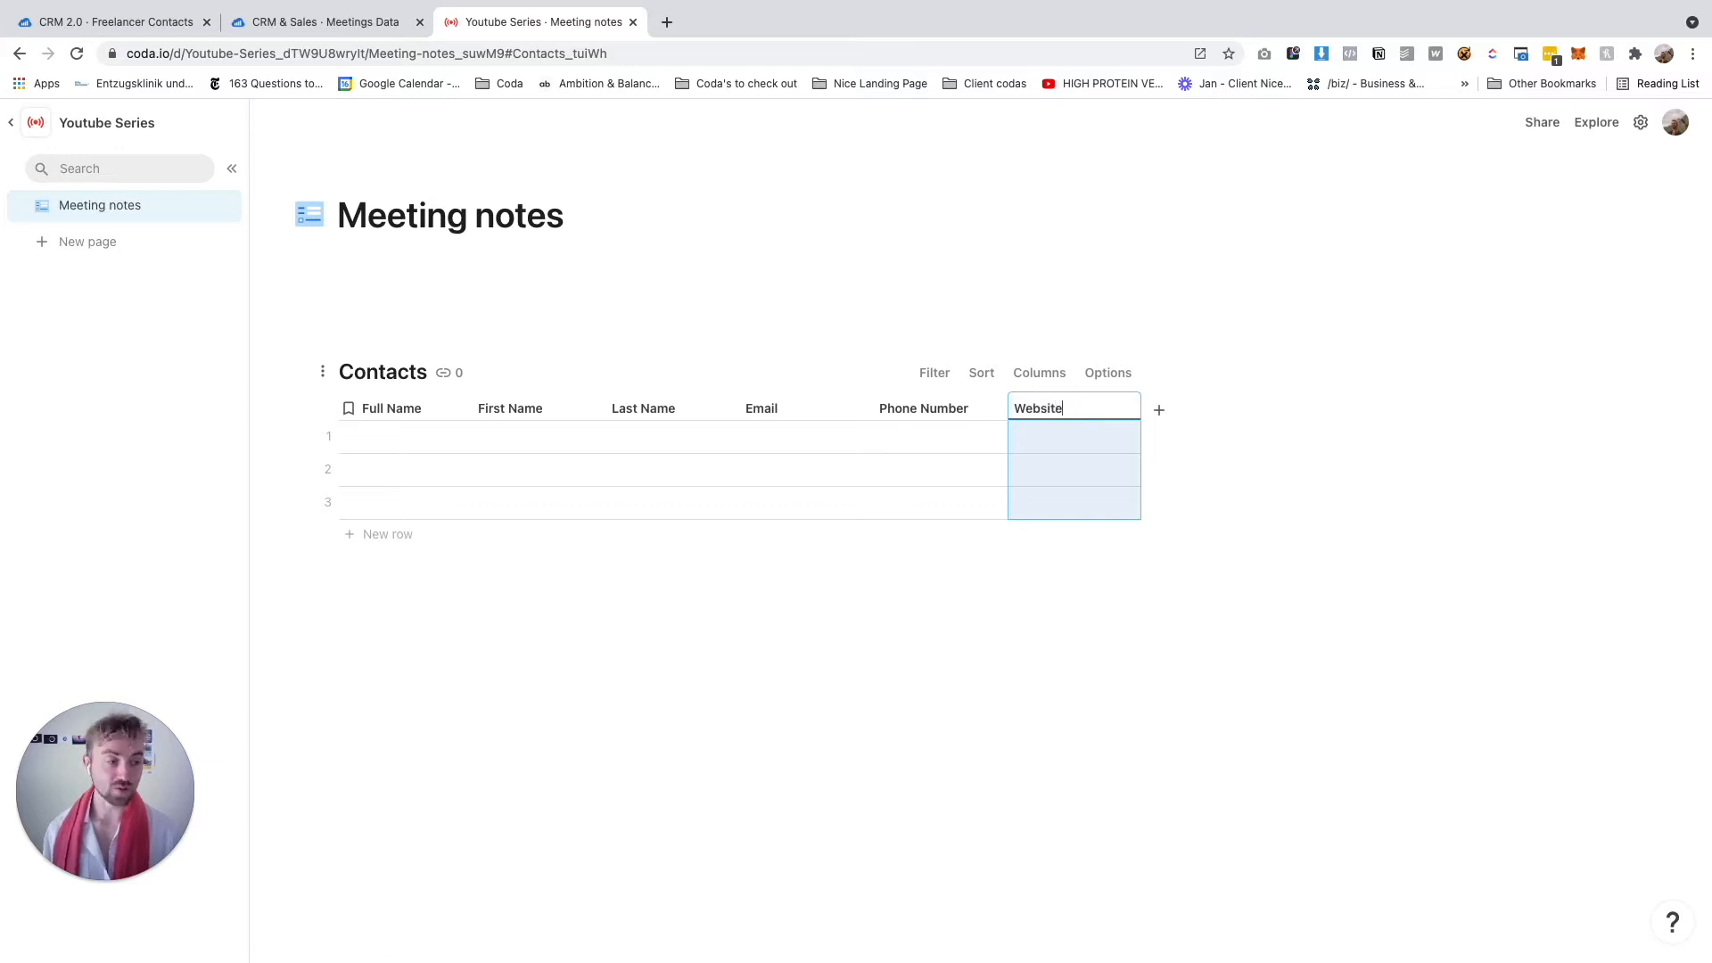
pyautogui.press('Return')
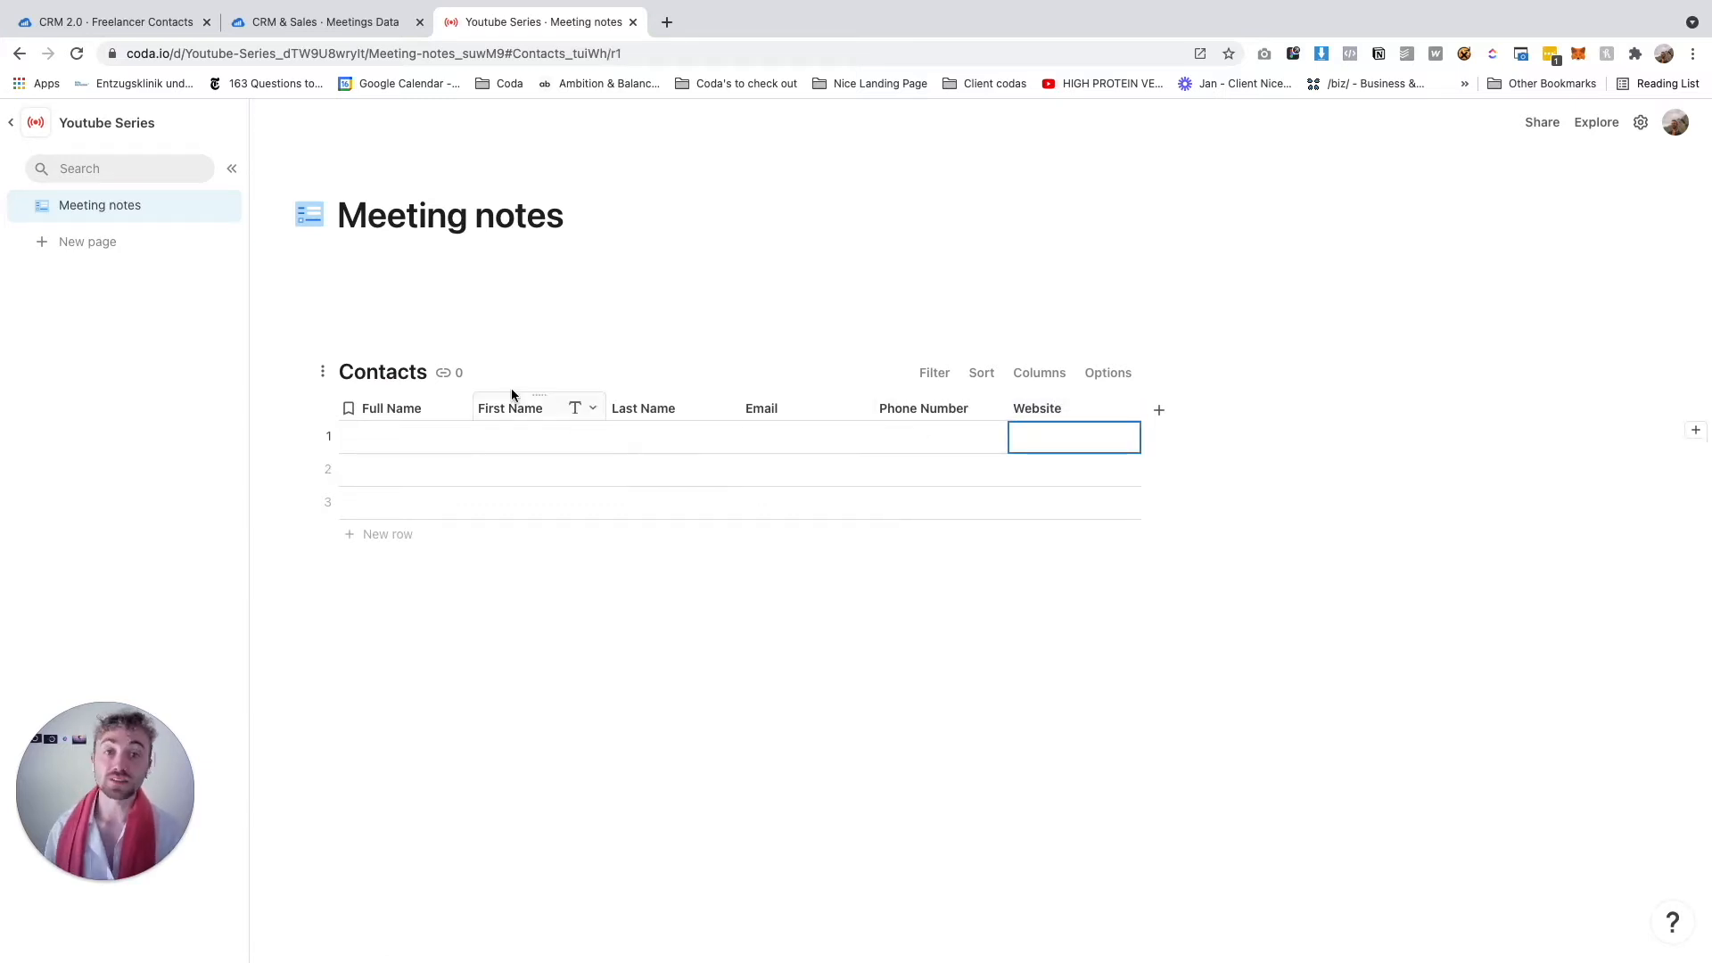
# Enter the first contact's first name and last name in row 1
pyautogui.doubleClick(496, 437)
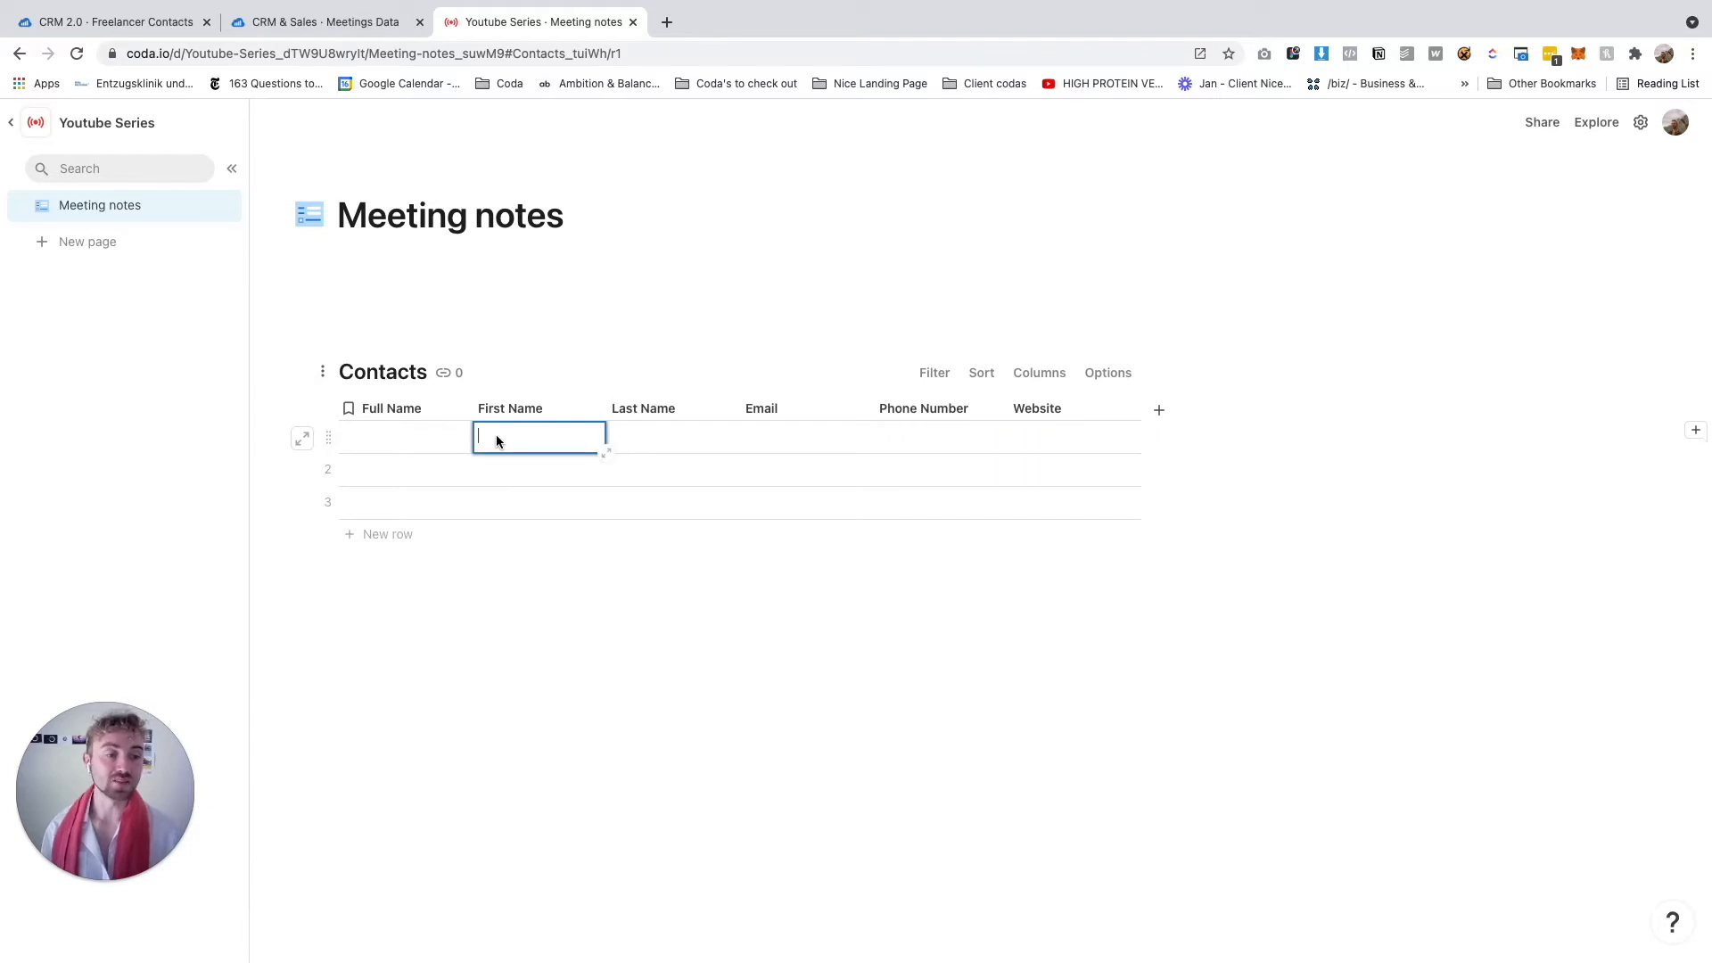
pyautogui.press('Tab')
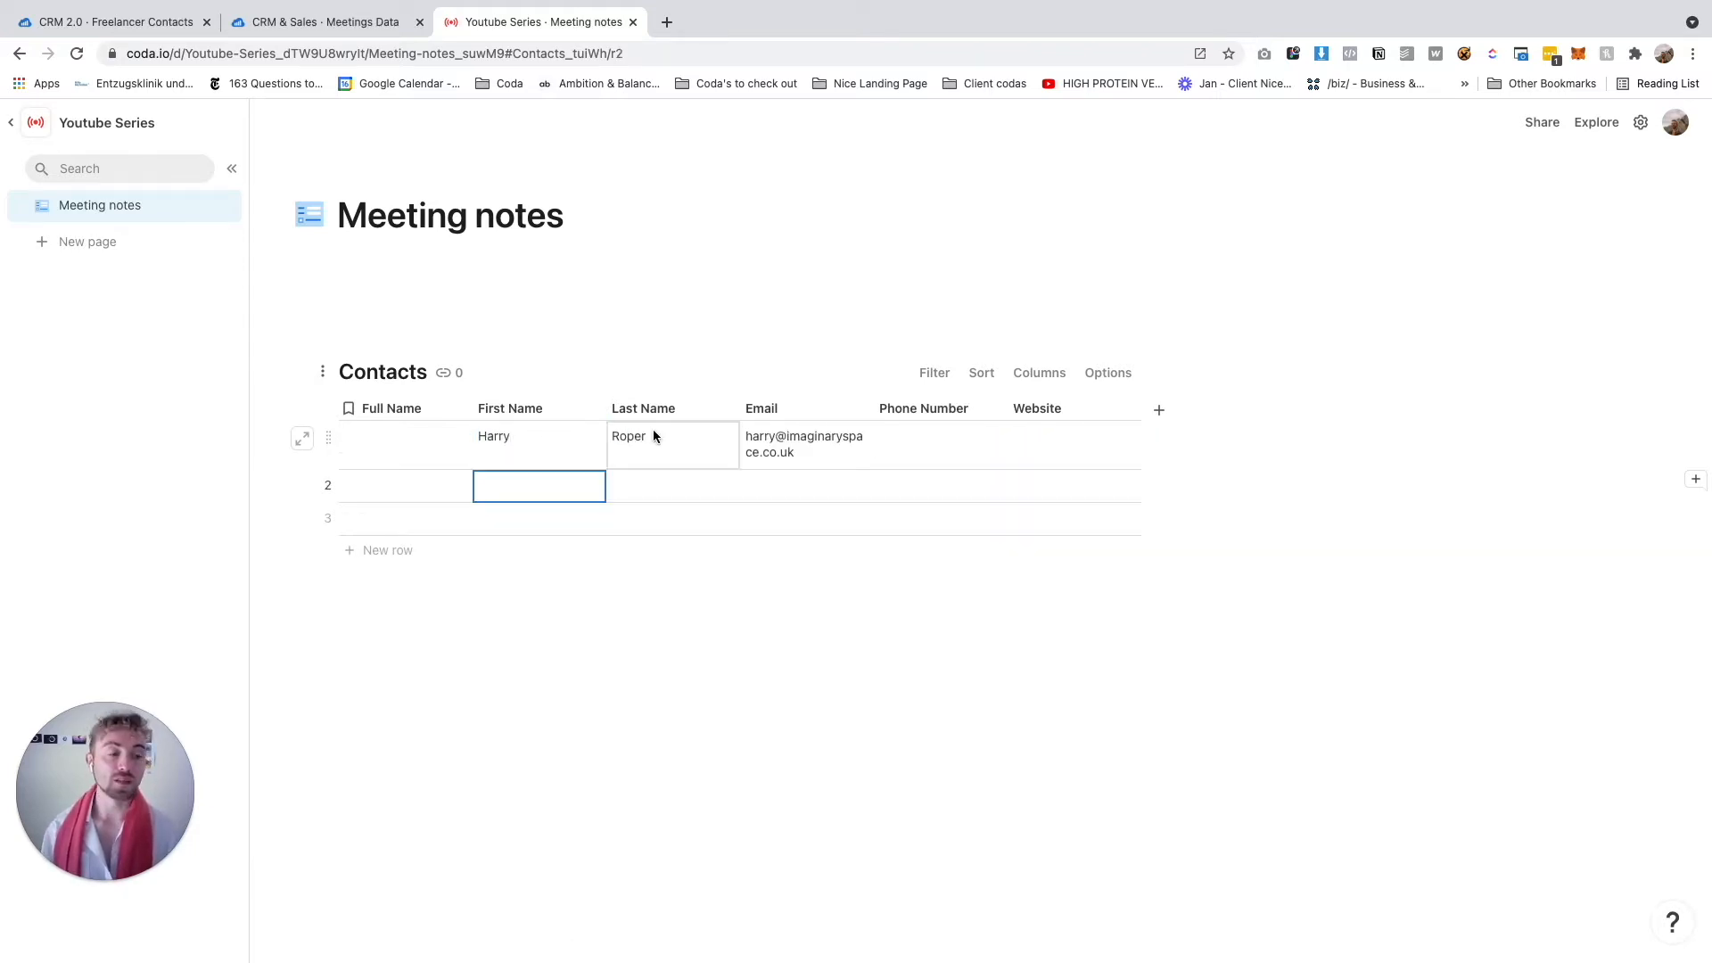
# Give Full Name the column formula Concatenate(First Name, " ", Last Name)
pyautogui.click(413, 437)
pyautogui.click(403, 437)
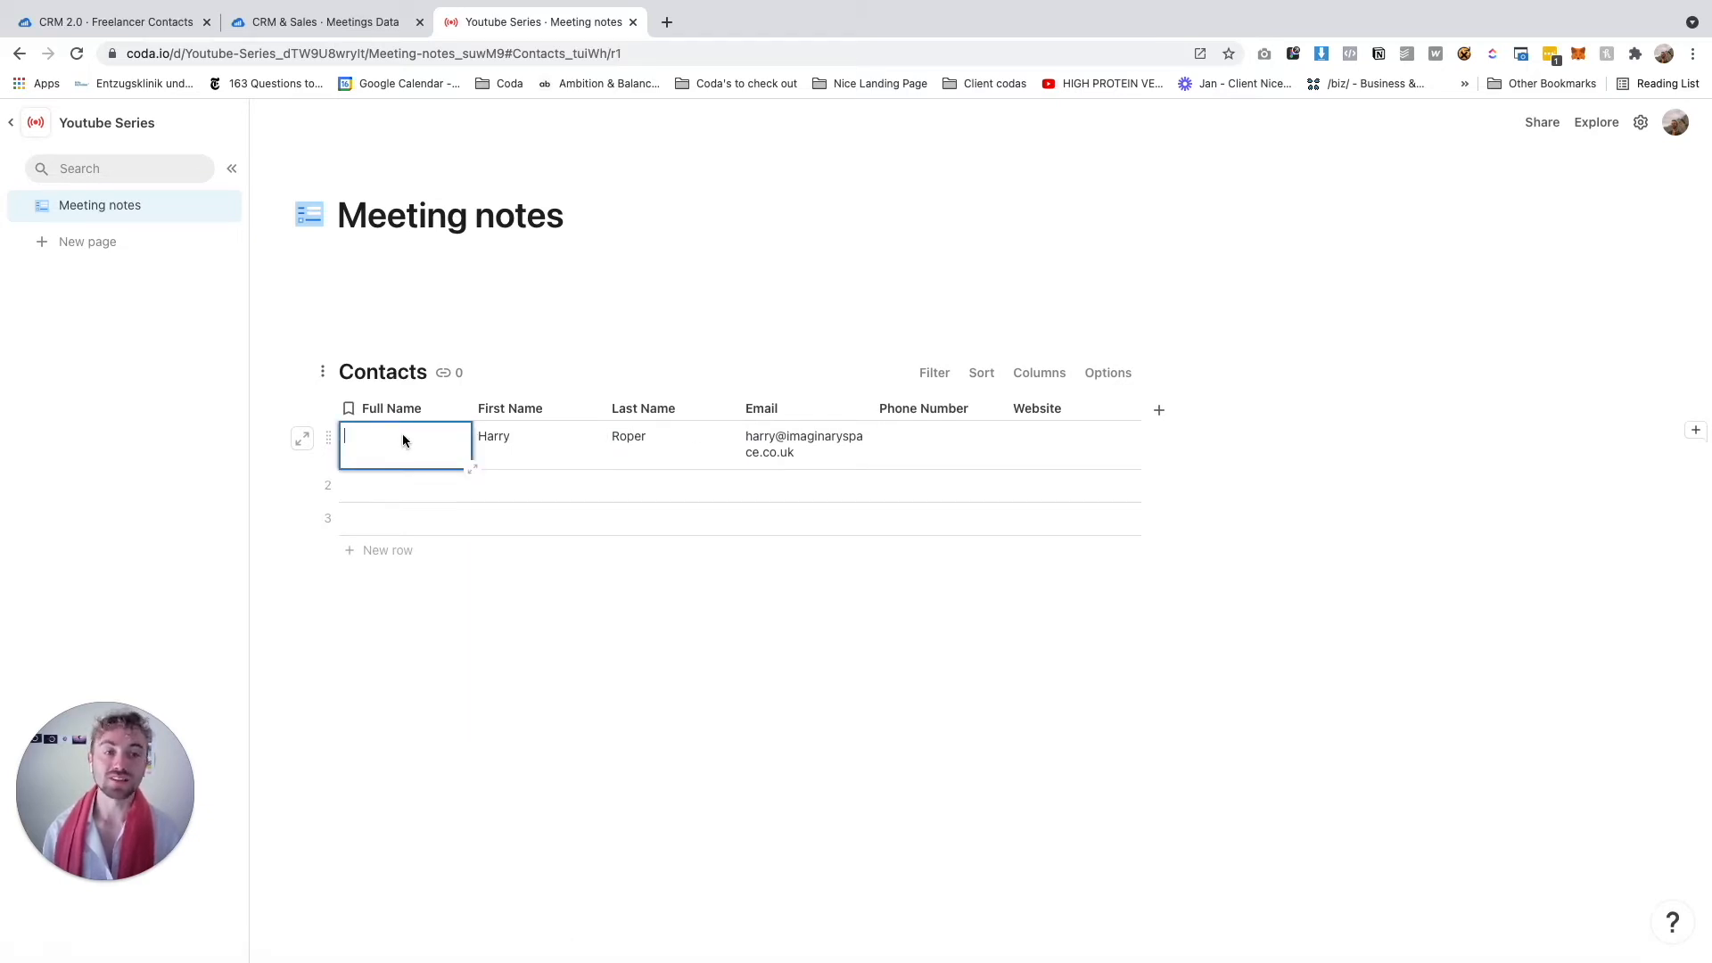
pyautogui.press('=')
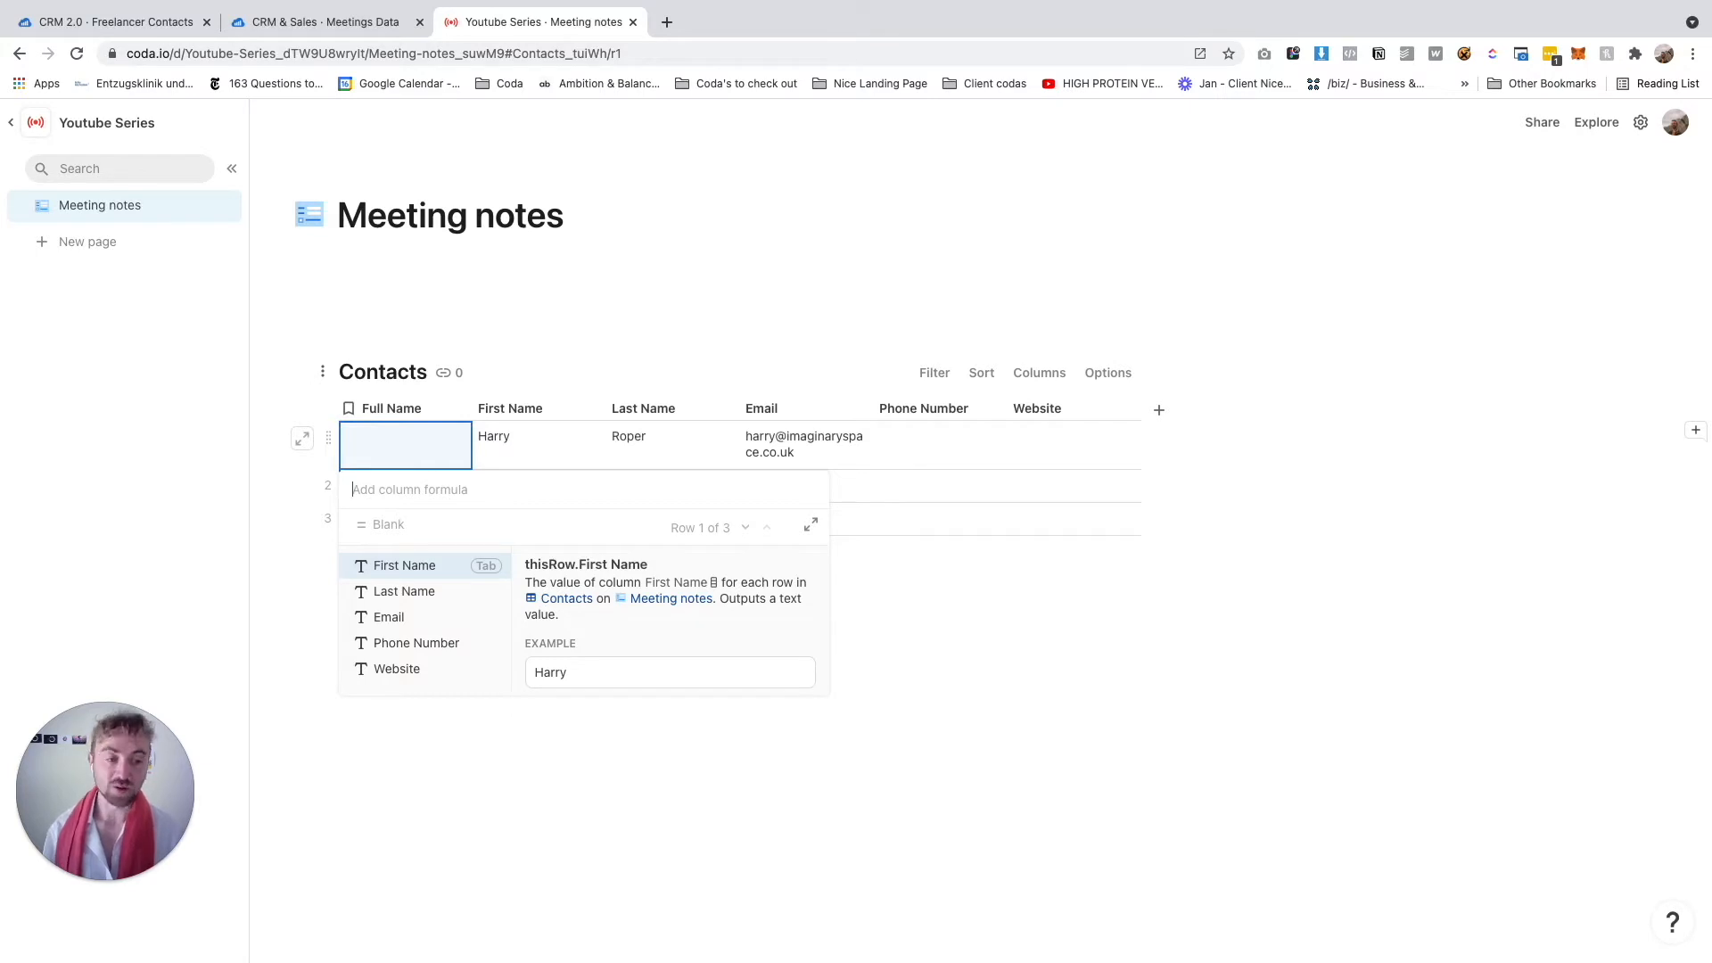
pyautogui.write('con')
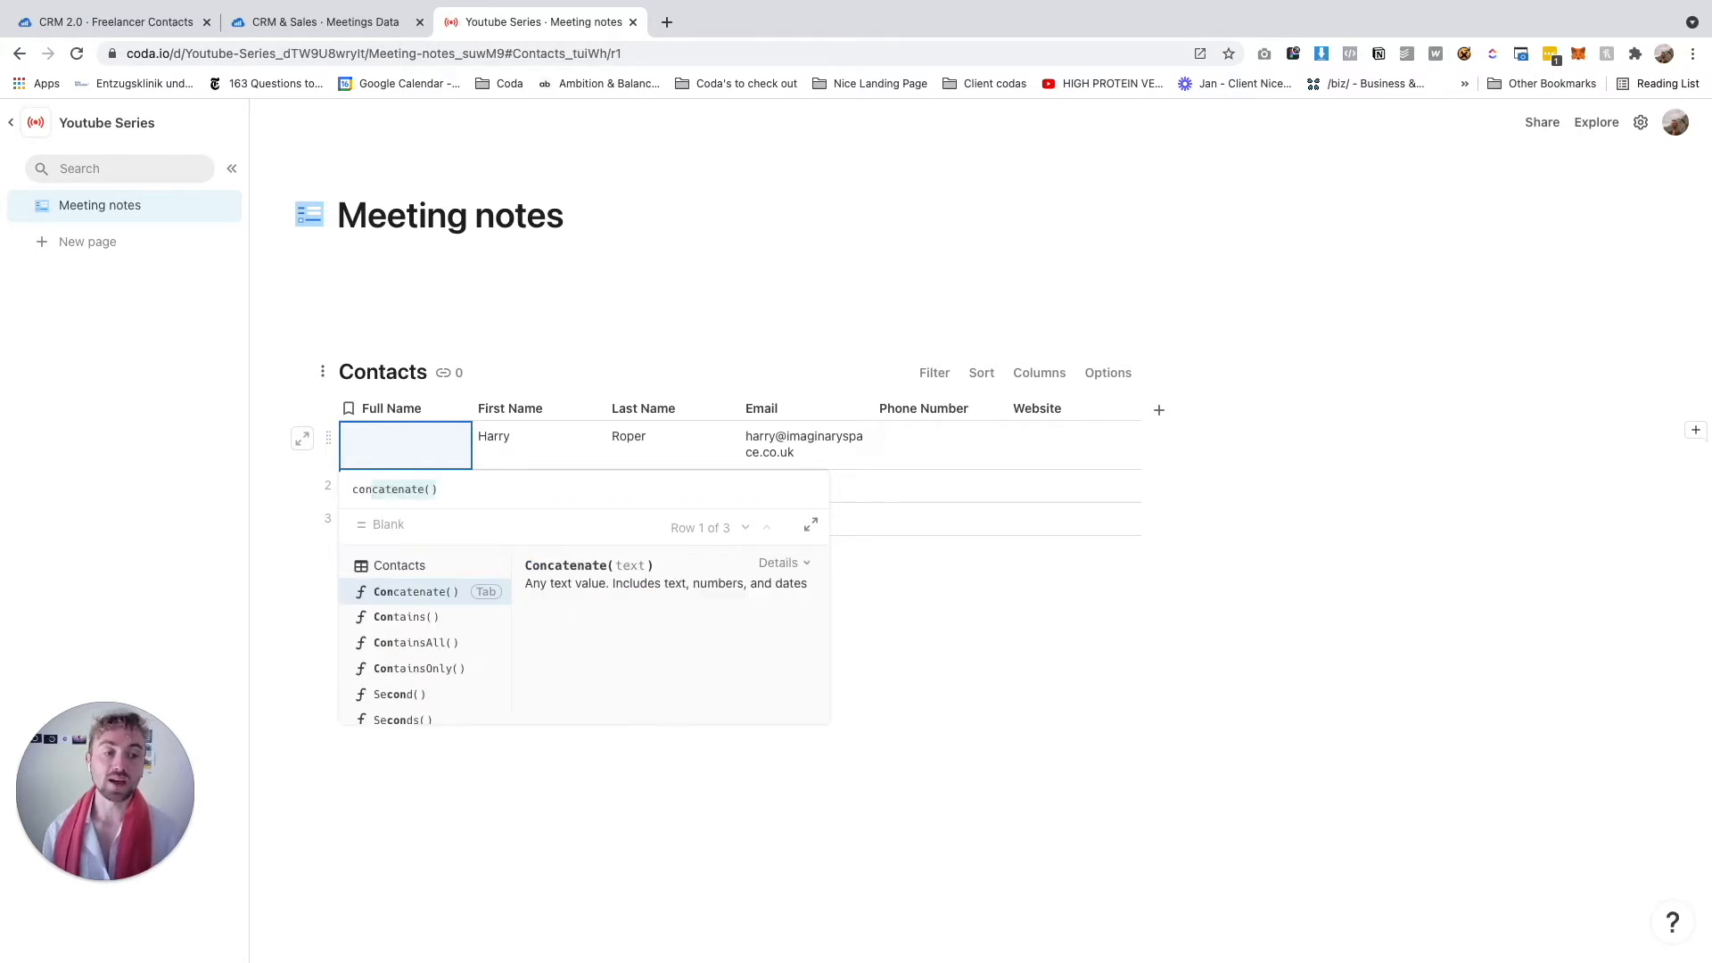
pyautogui.press('Tab')
pyautogui.write('f')
pyautogui.press('Tab')
pyautogui.write(', "')
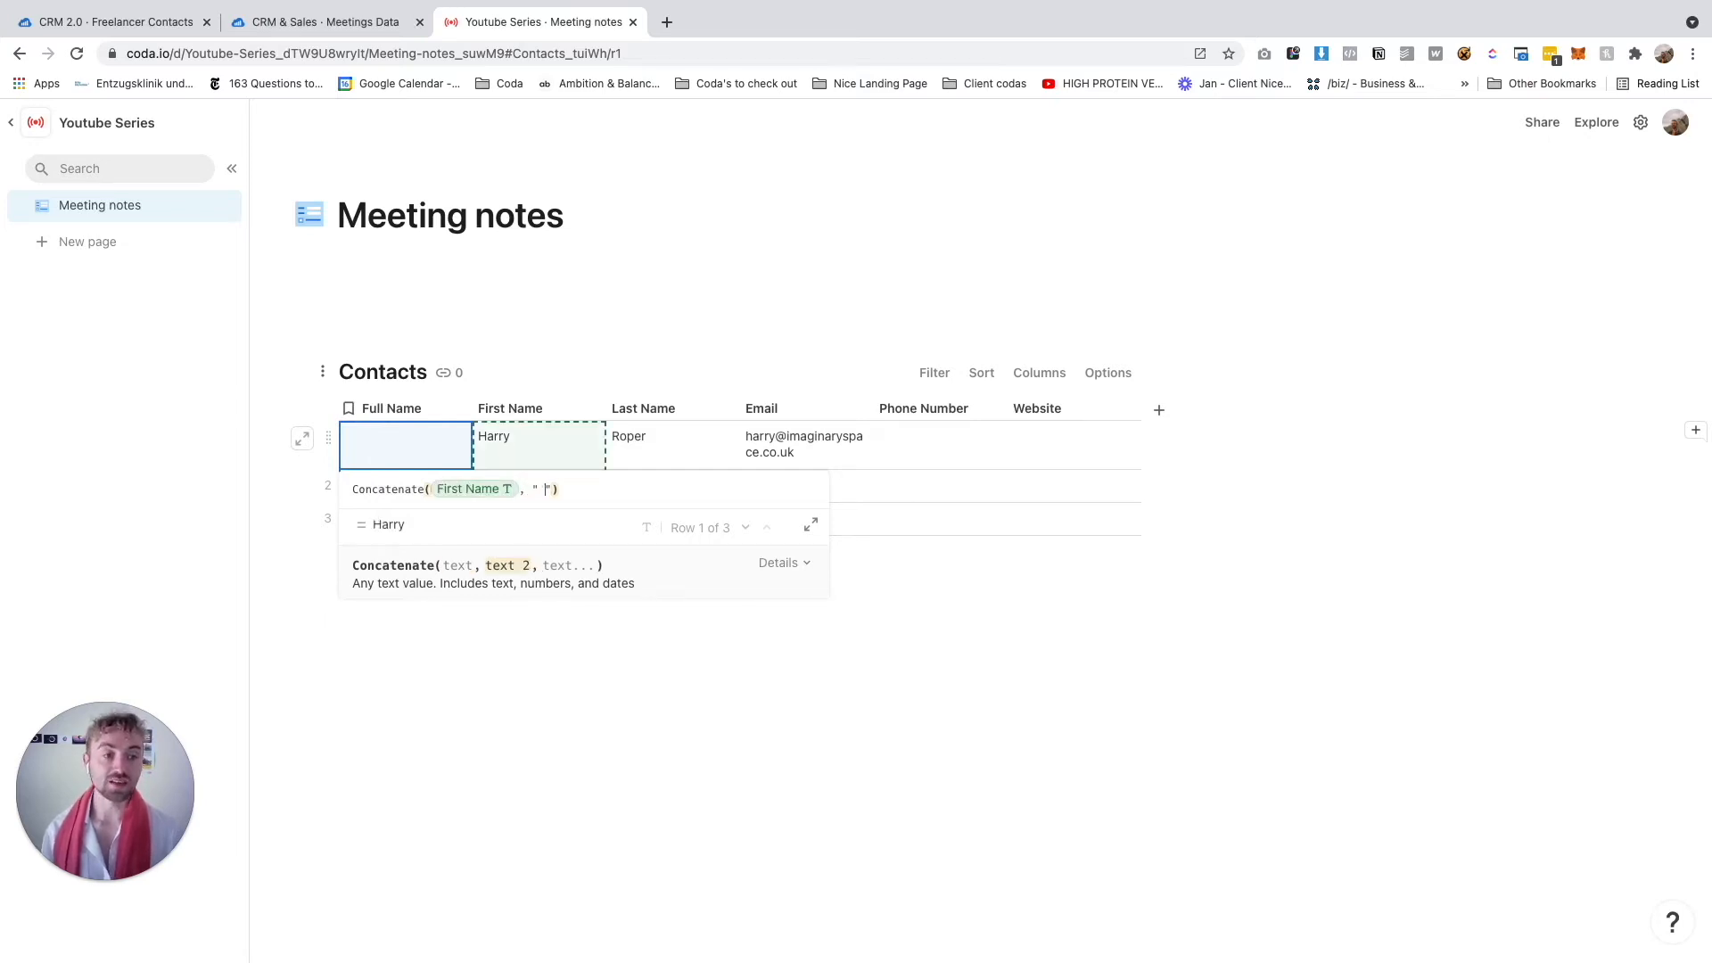
pyautogui.write(' ", l')
pyautogui.press('Tab')
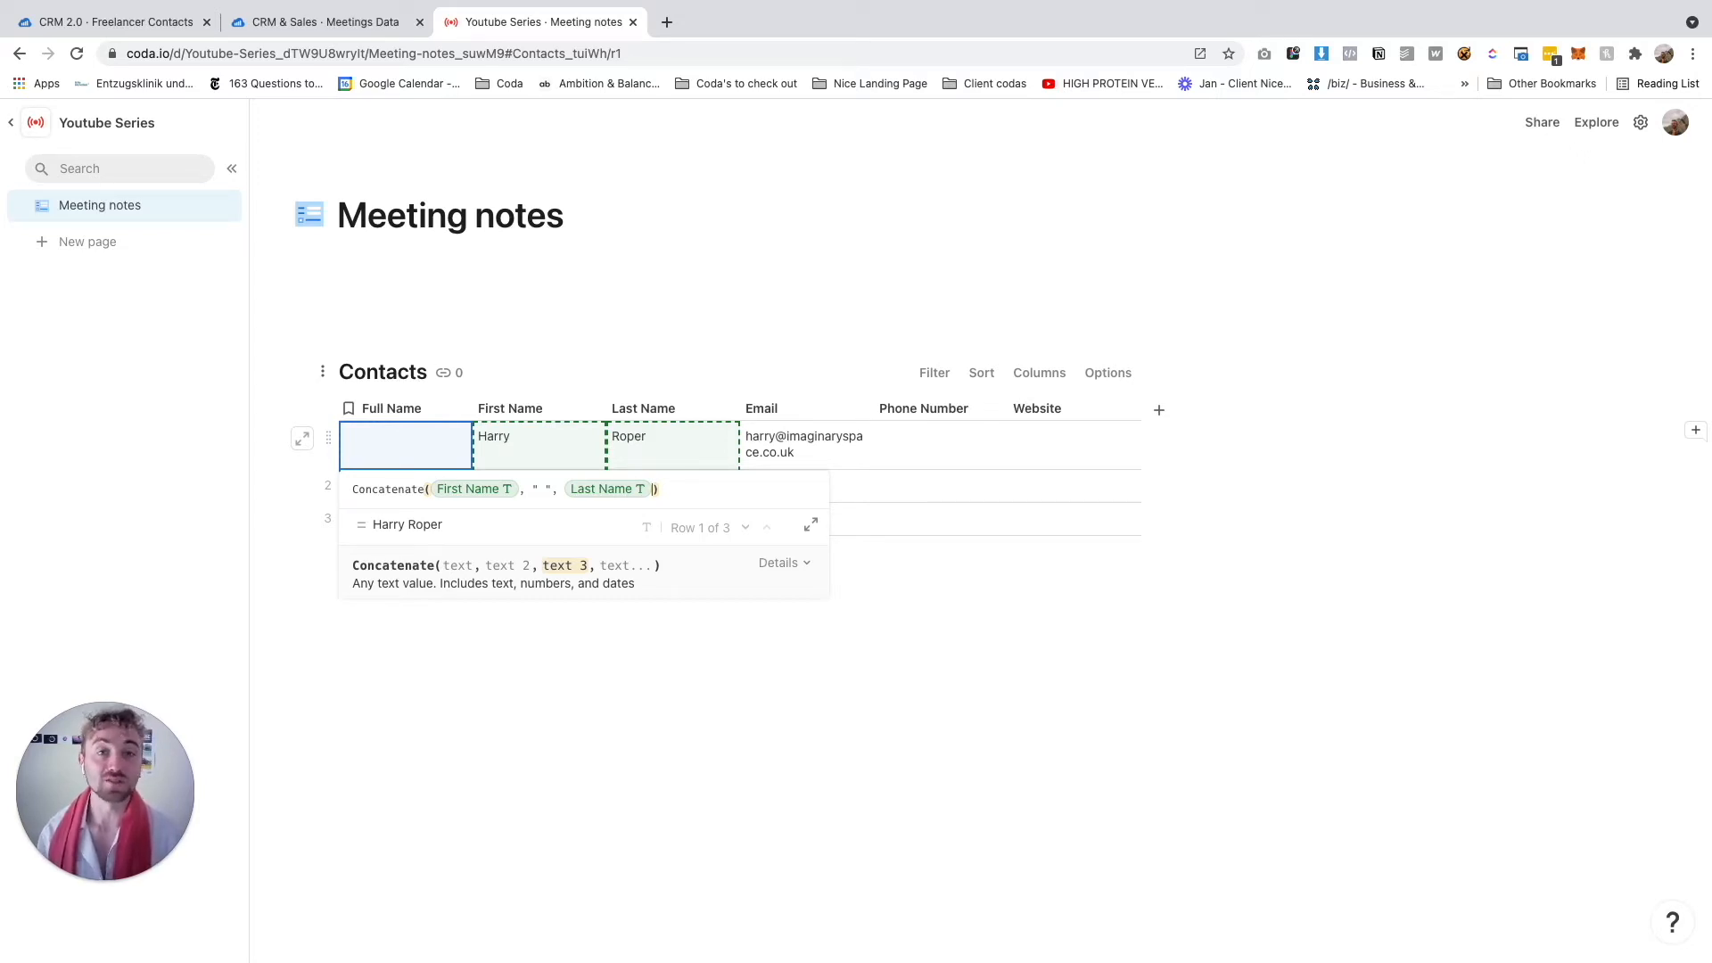
pyautogui.press('Return')
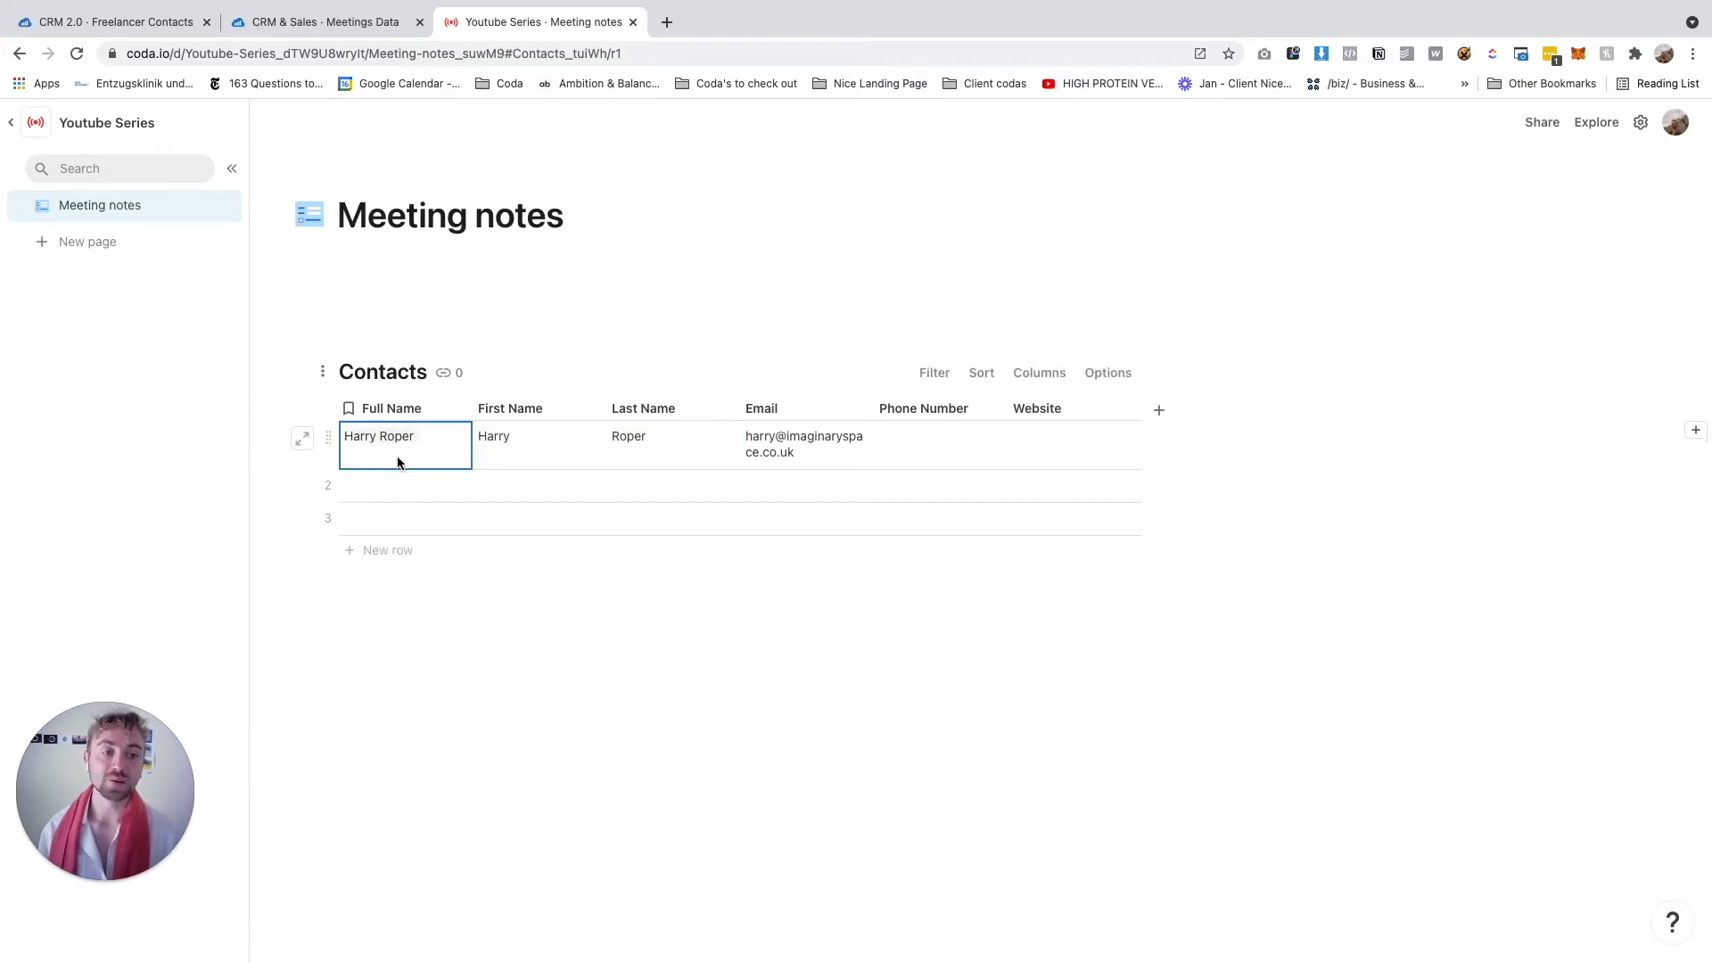
# Delete the two empty rows 2 and 3 from the Contacts table
pyautogui.click(327, 486)
pyautogui.keyDown('shift'); pyautogui.click(327, 521); pyautogui.keyUp('shift')
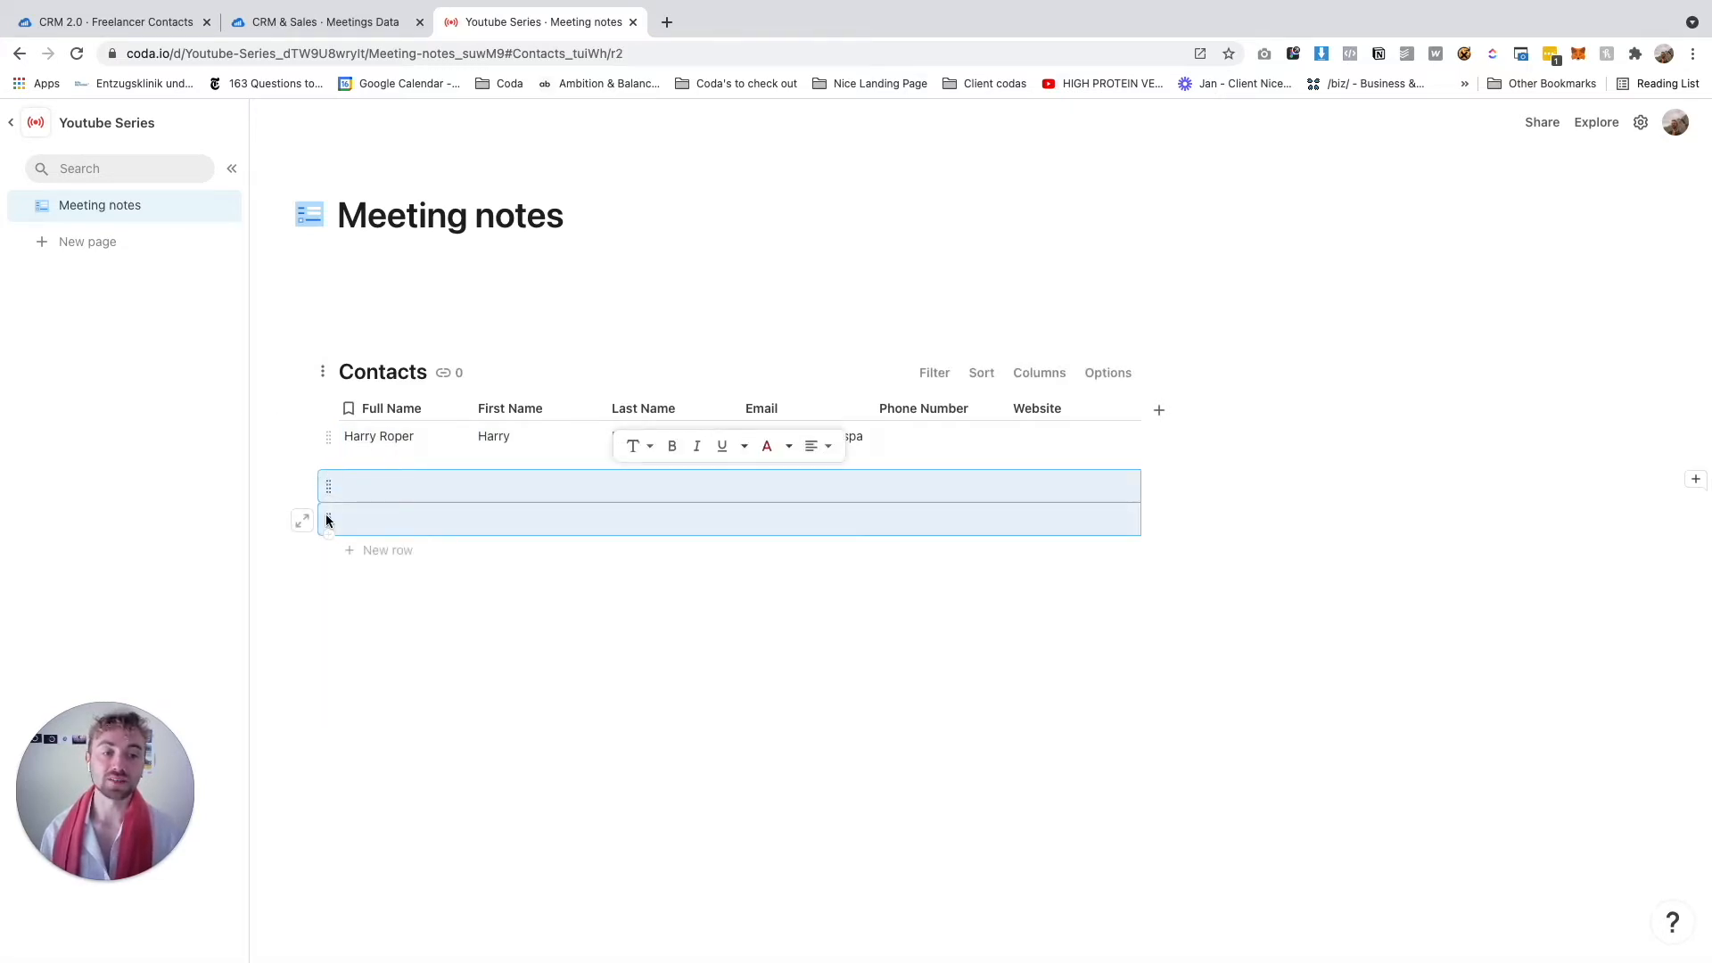
pyautogui.rightClick(327, 521)
pyautogui.click(360, 635)
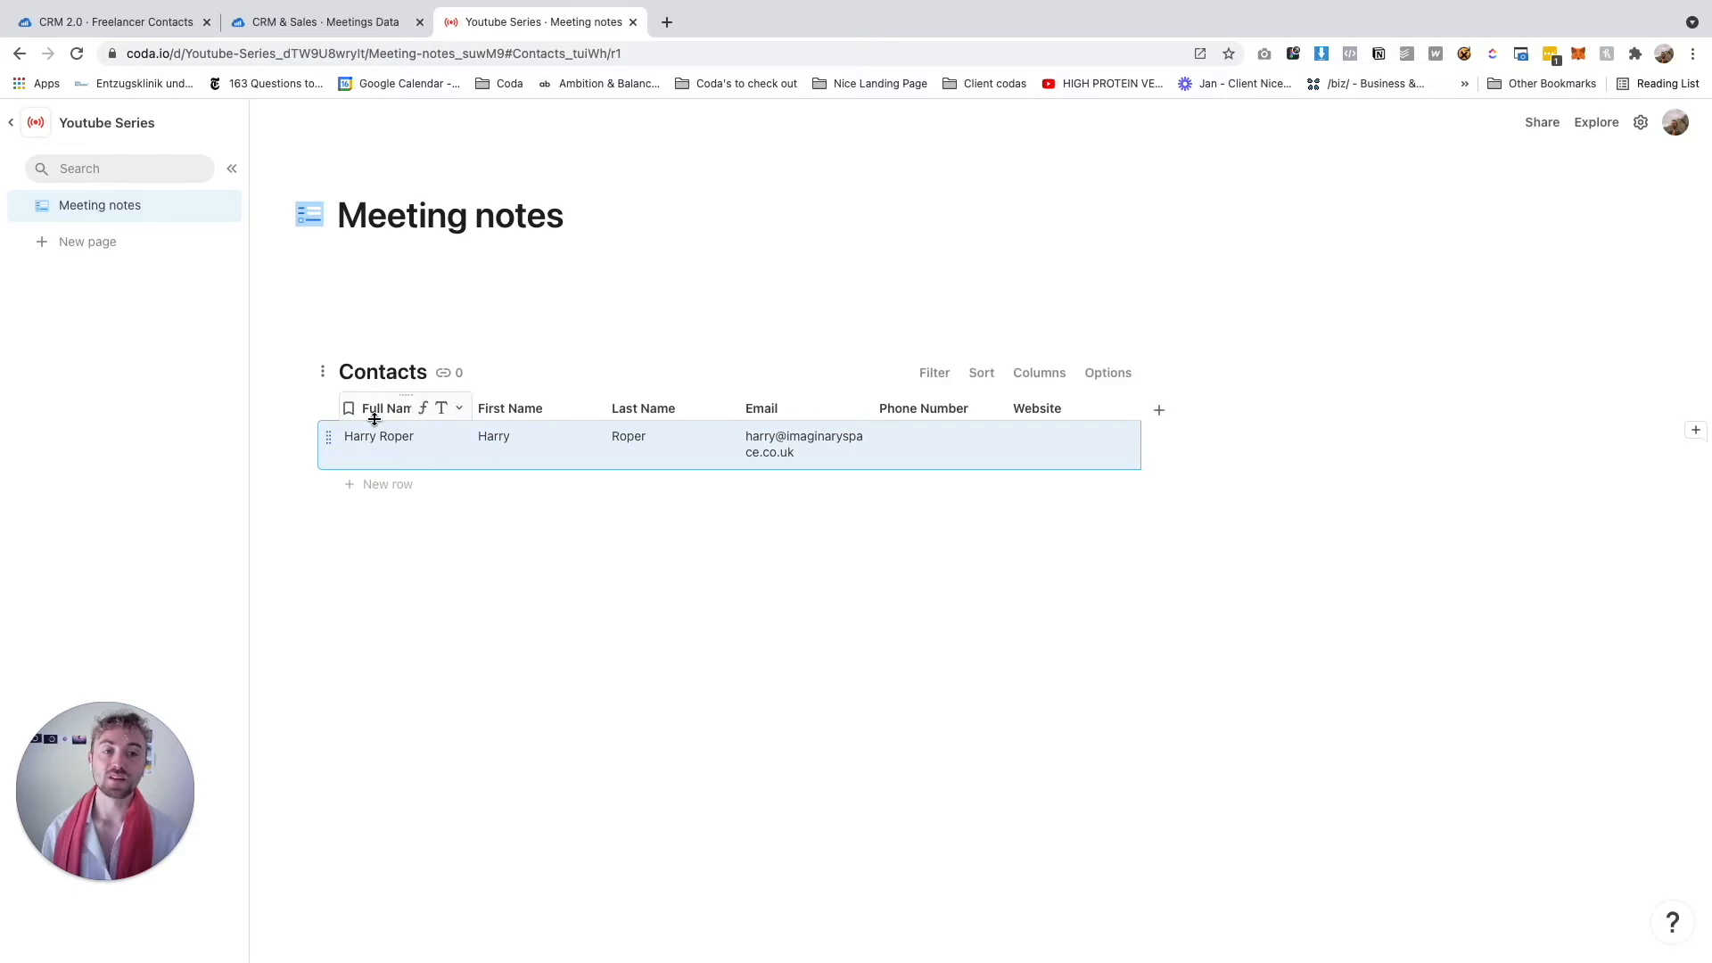
pyautogui.click(428, 604)
# Insert a new table named Meeting Tool above the Contacts table
pyautogui.click(433, 287)
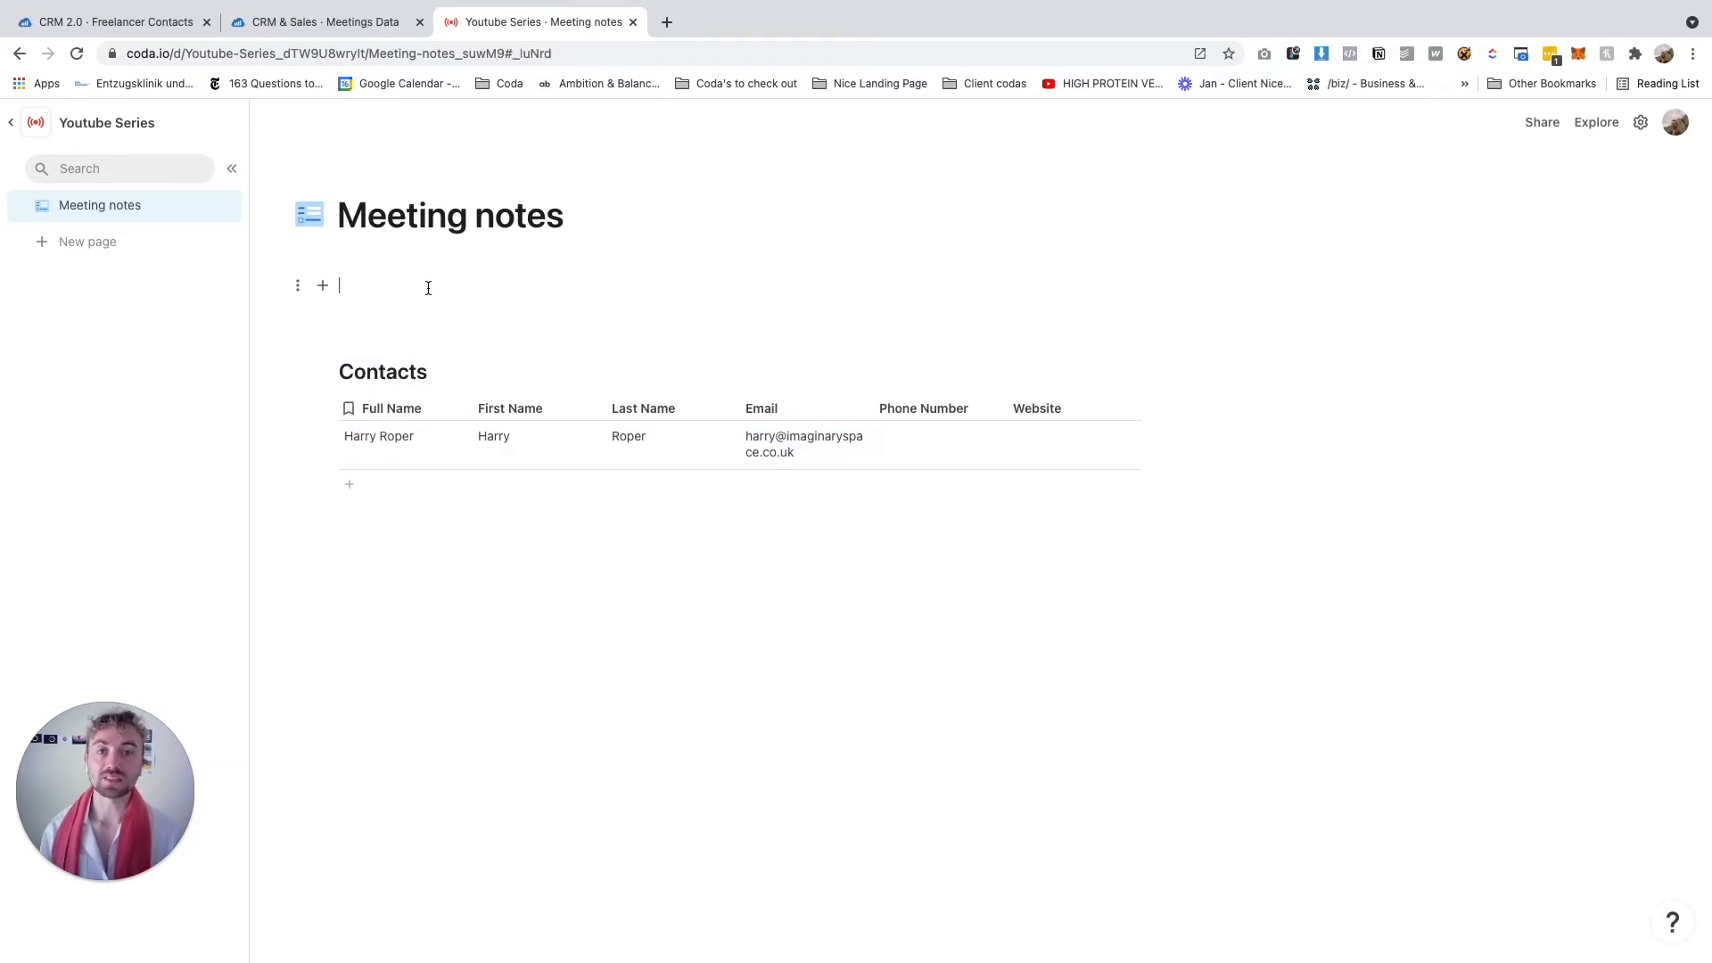
pyautogui.press('Return')
pyautogui.write('/table')
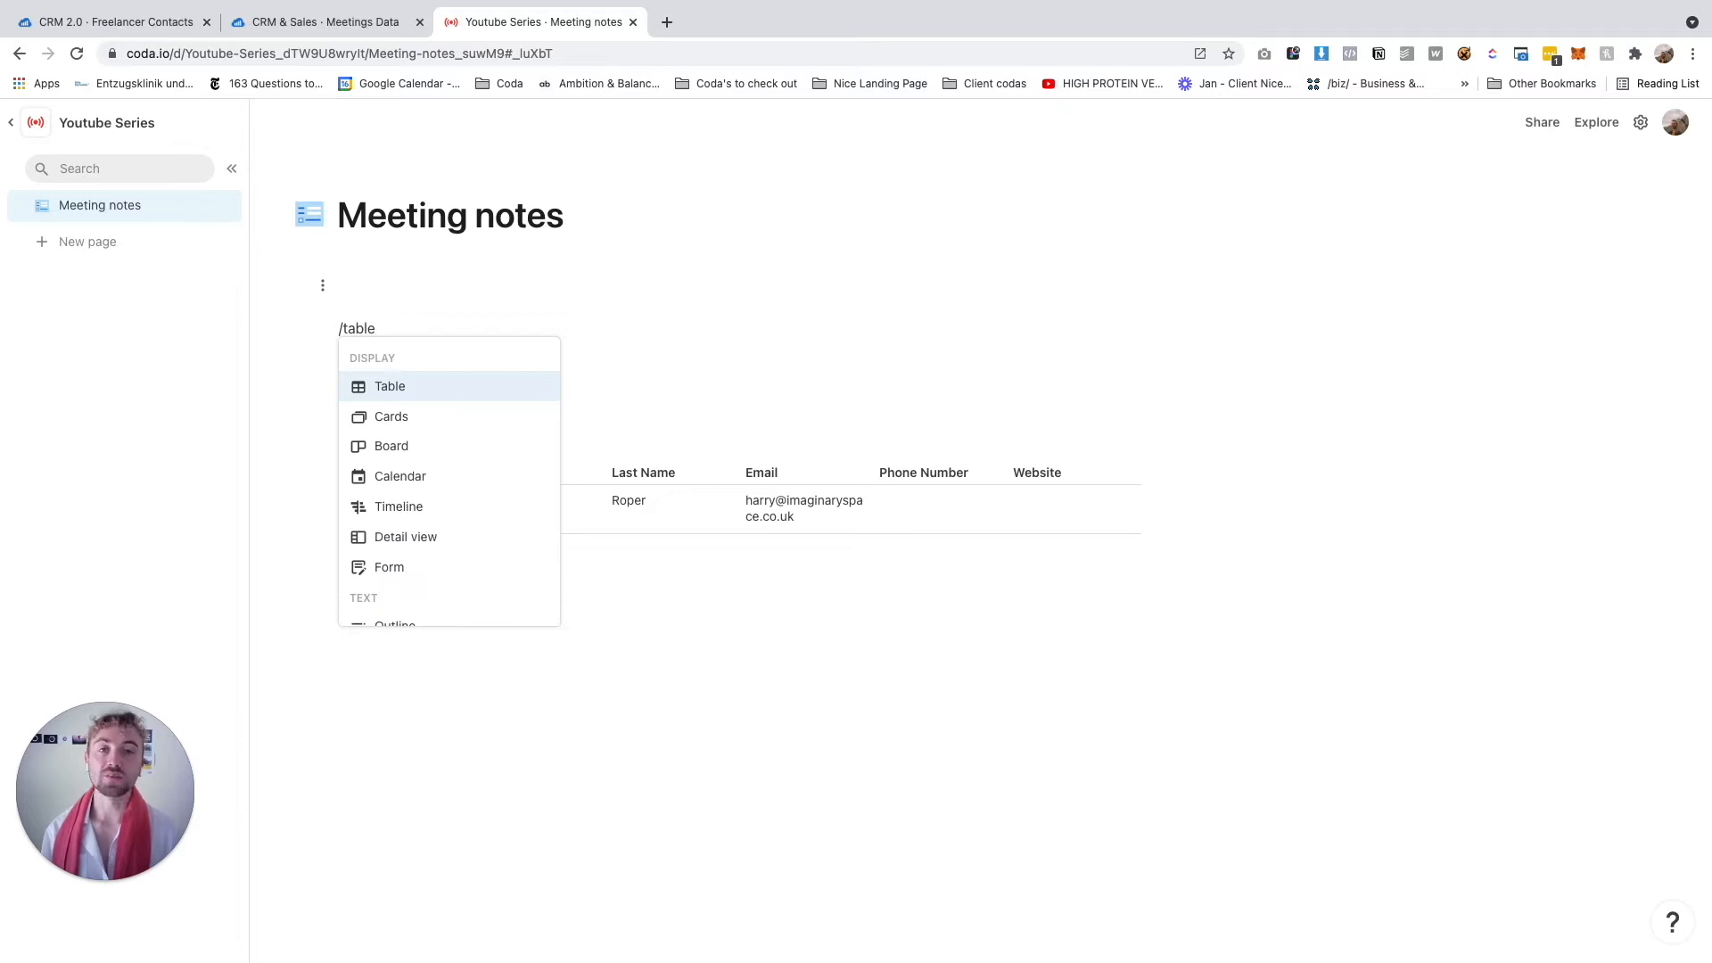
pyautogui.press('Return')
pyautogui.write('Meeting Tool')
# Name the first columns Title, Date of meeting, Attending and Discussion Points
pyautogui.click(388, 391)
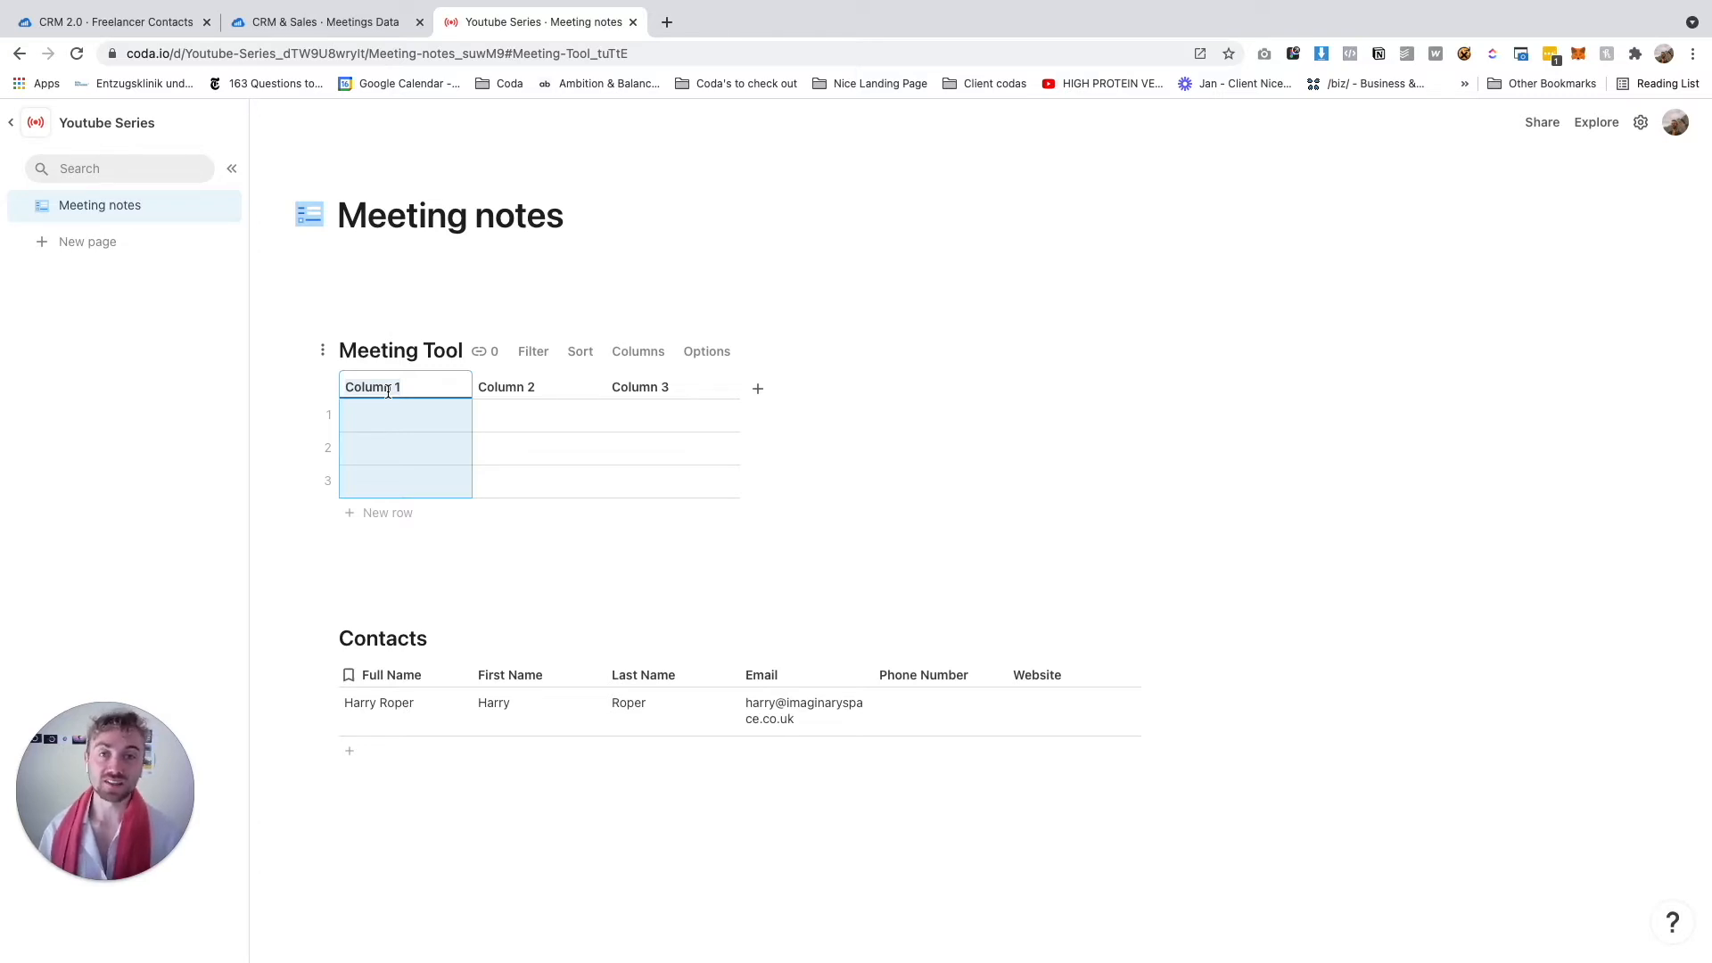
pyautogui.write('Title')
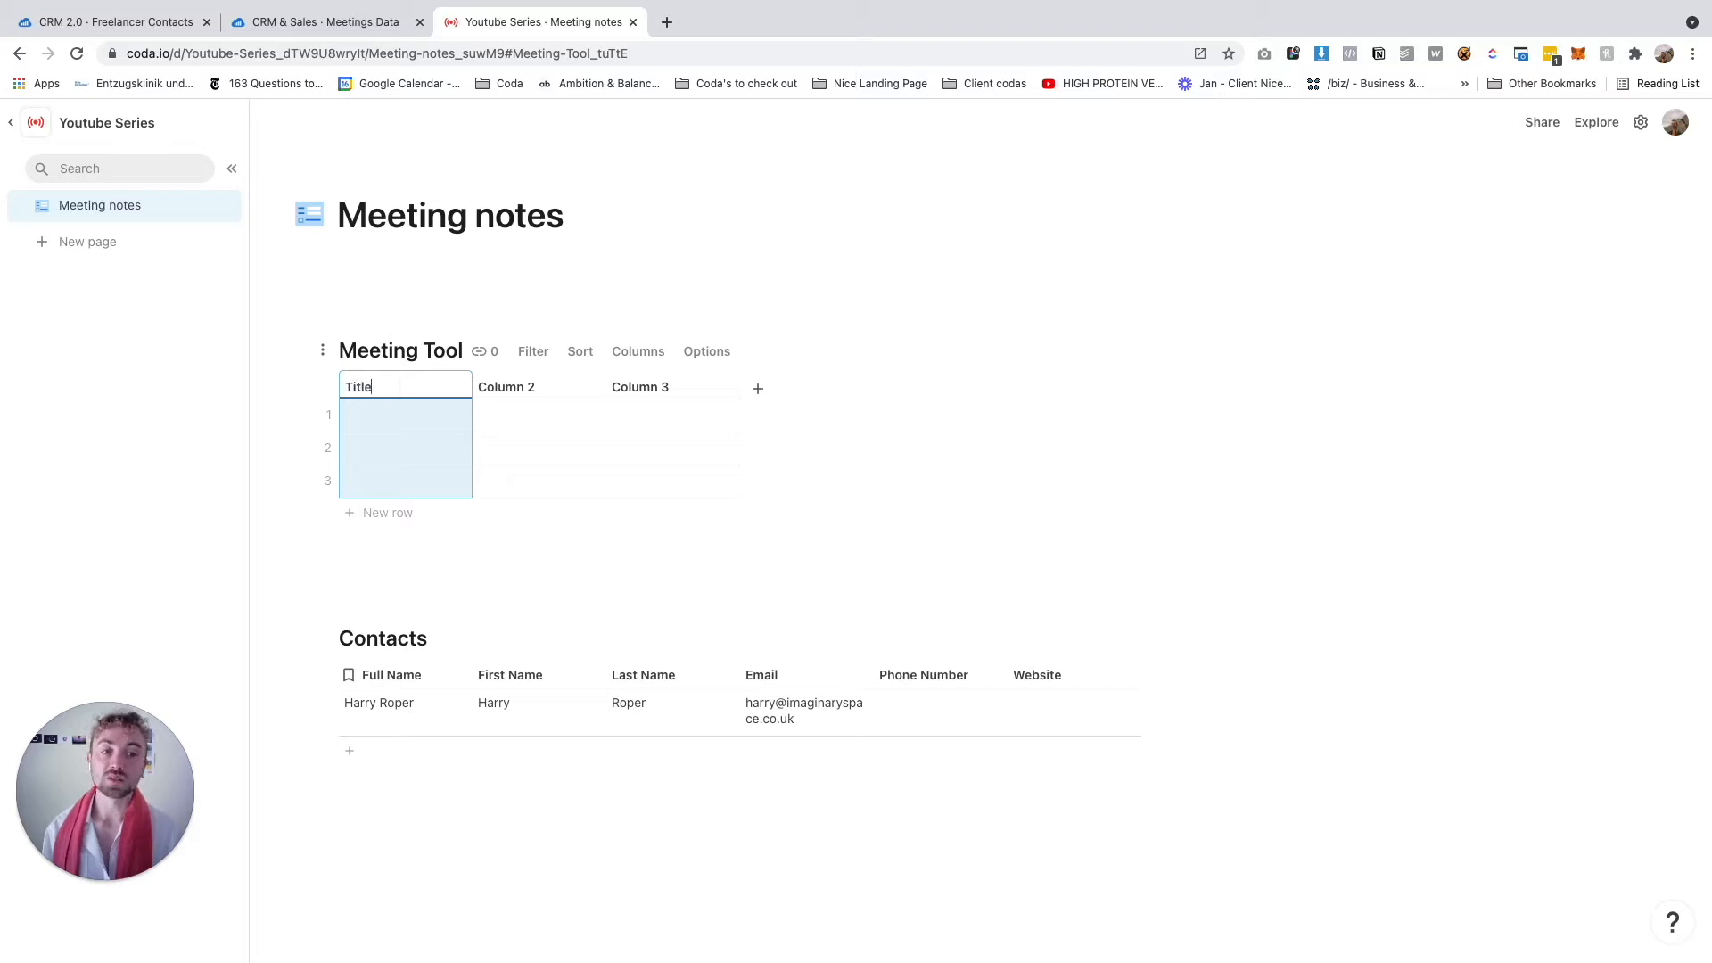
pyautogui.press('Tab')
pyautogui.write('Date of meeting')
pyautogui.press('Tab')
pyautogui.write('Att')
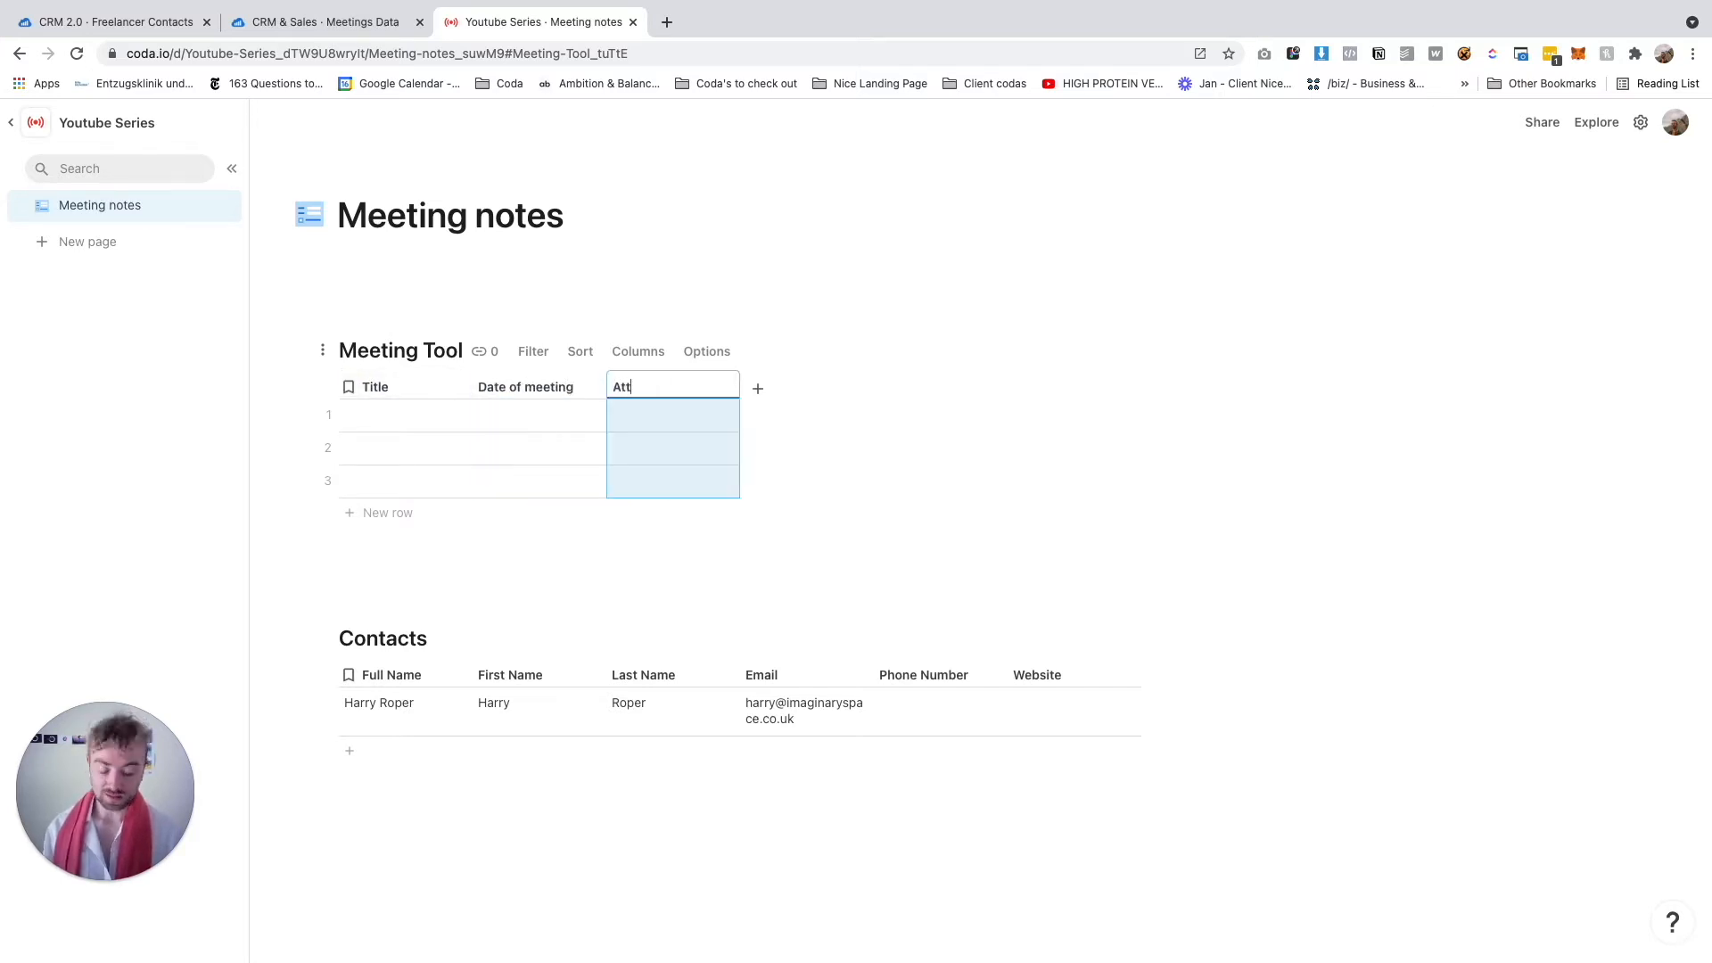
pyautogui.write('ending')
pyautogui.press('Tab')
pyautogui.write('Discu')
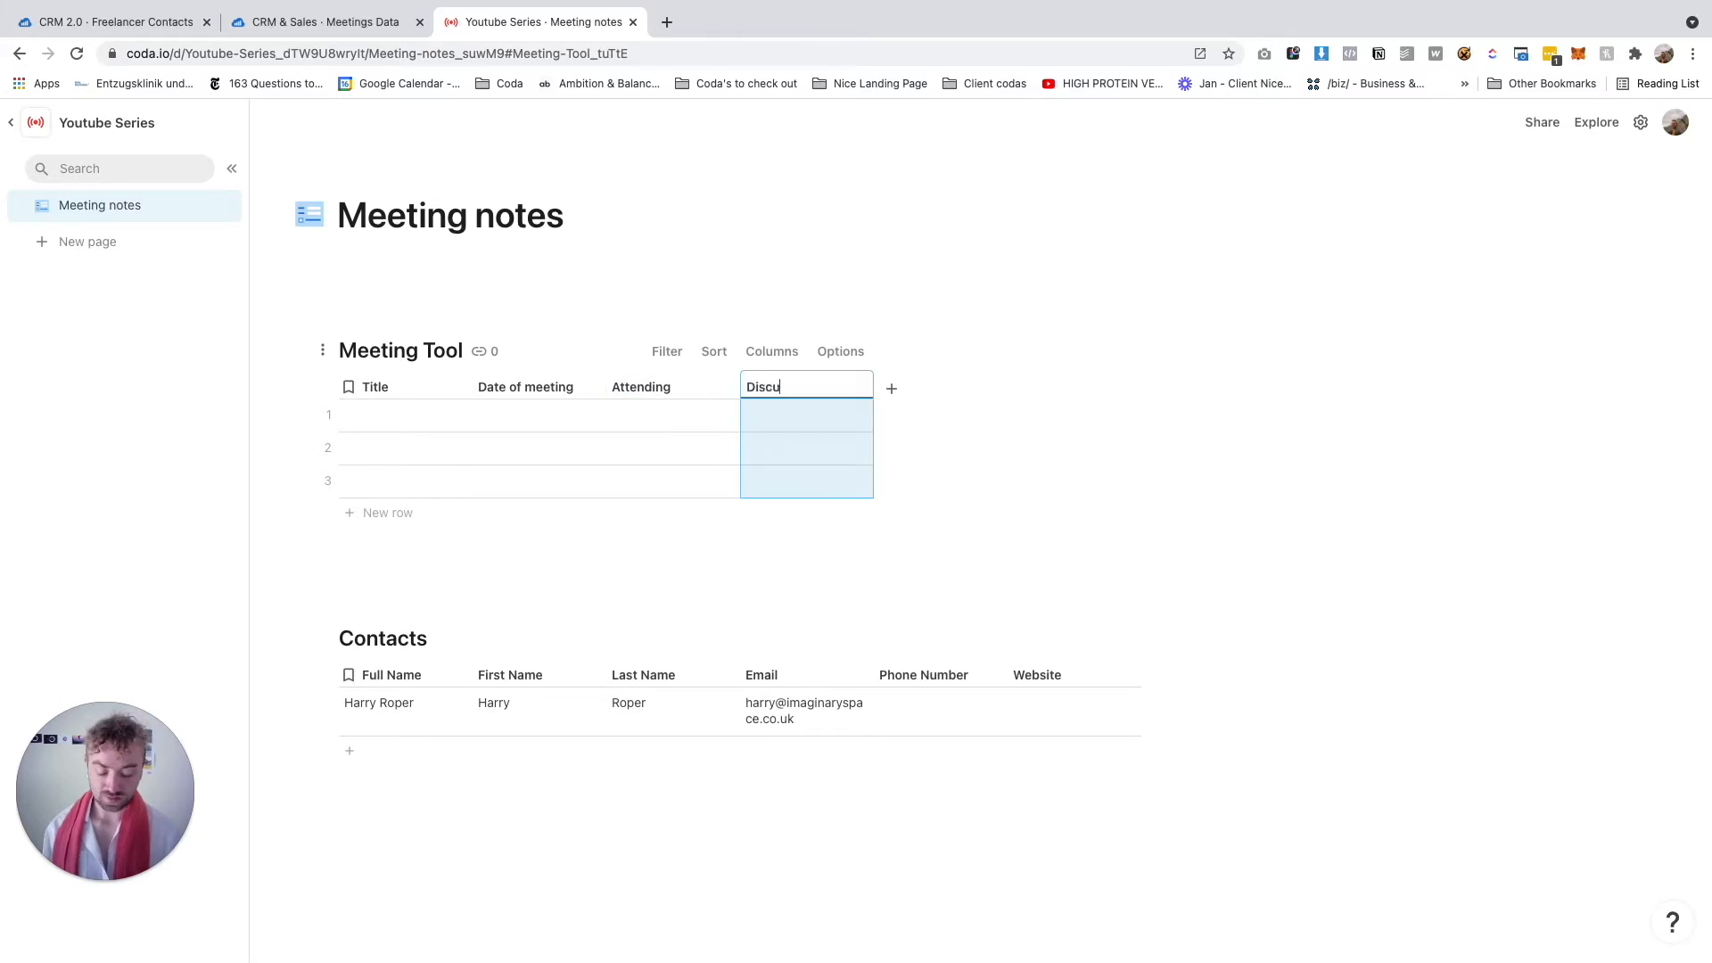
pyautogui.write('ssion Points')
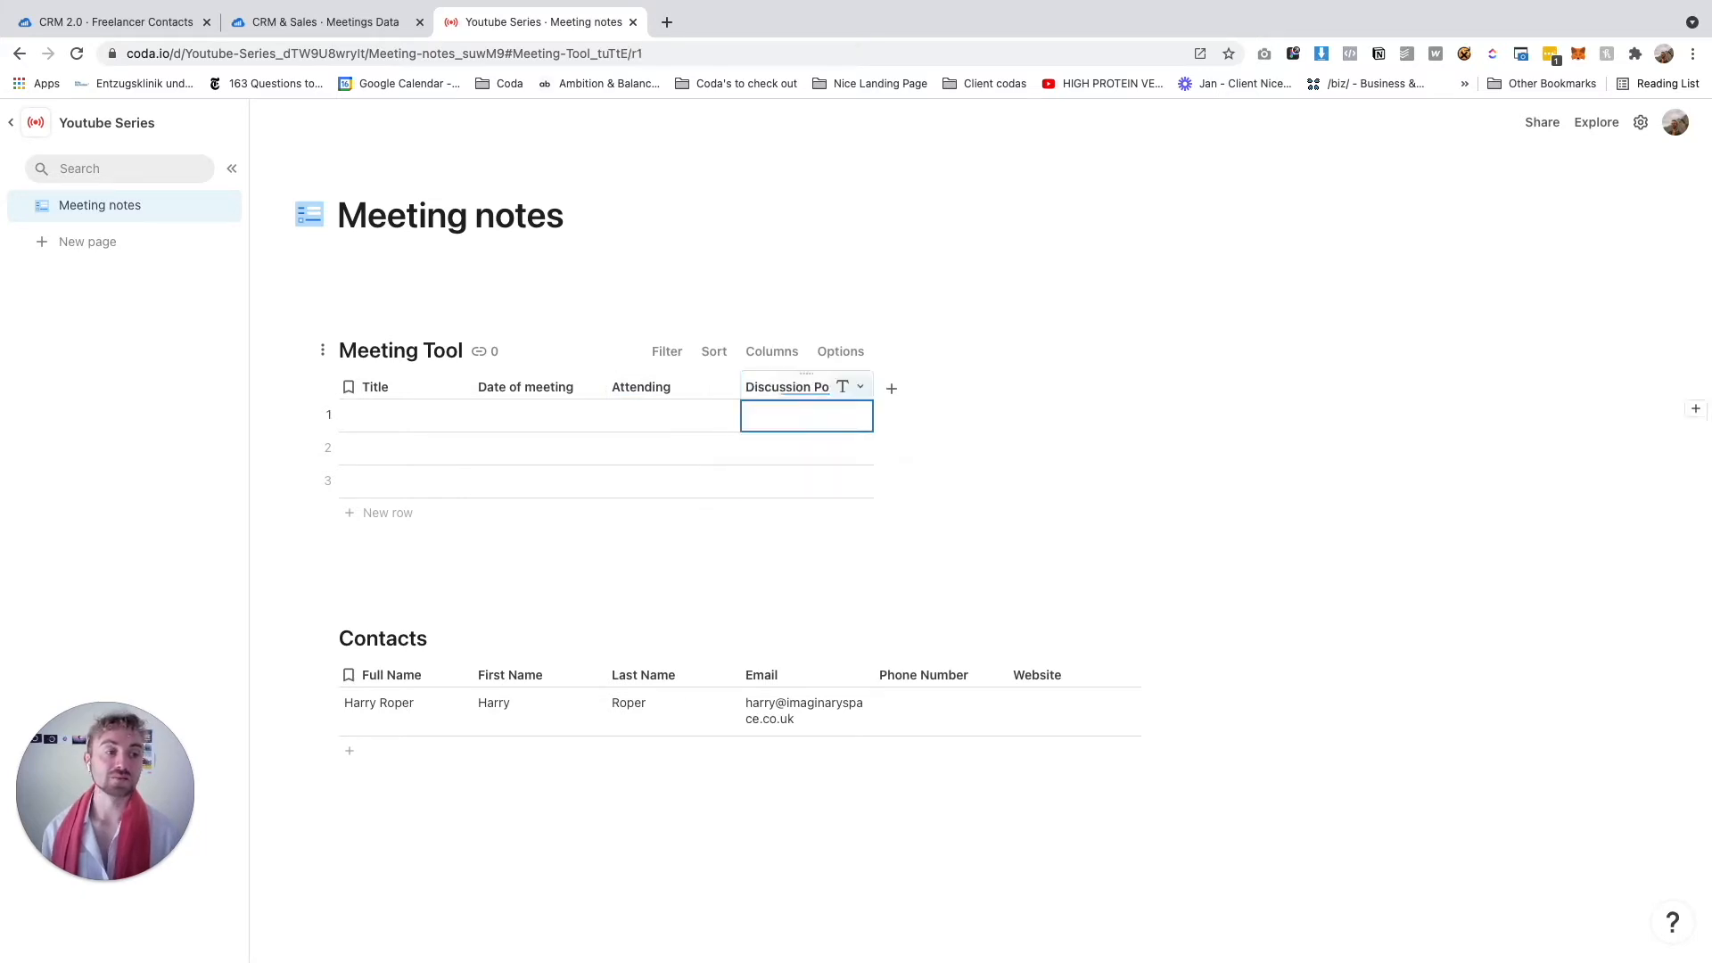
pyautogui.press('Tab')
# Add columns Meeting Notes, Action Points, Send meeting notes and Send Discussion Notes
pyautogui.write('meetin')
pyautogui.hotkey('alt', 'BackSpace')
pyautogui.write('Meeting Notes')
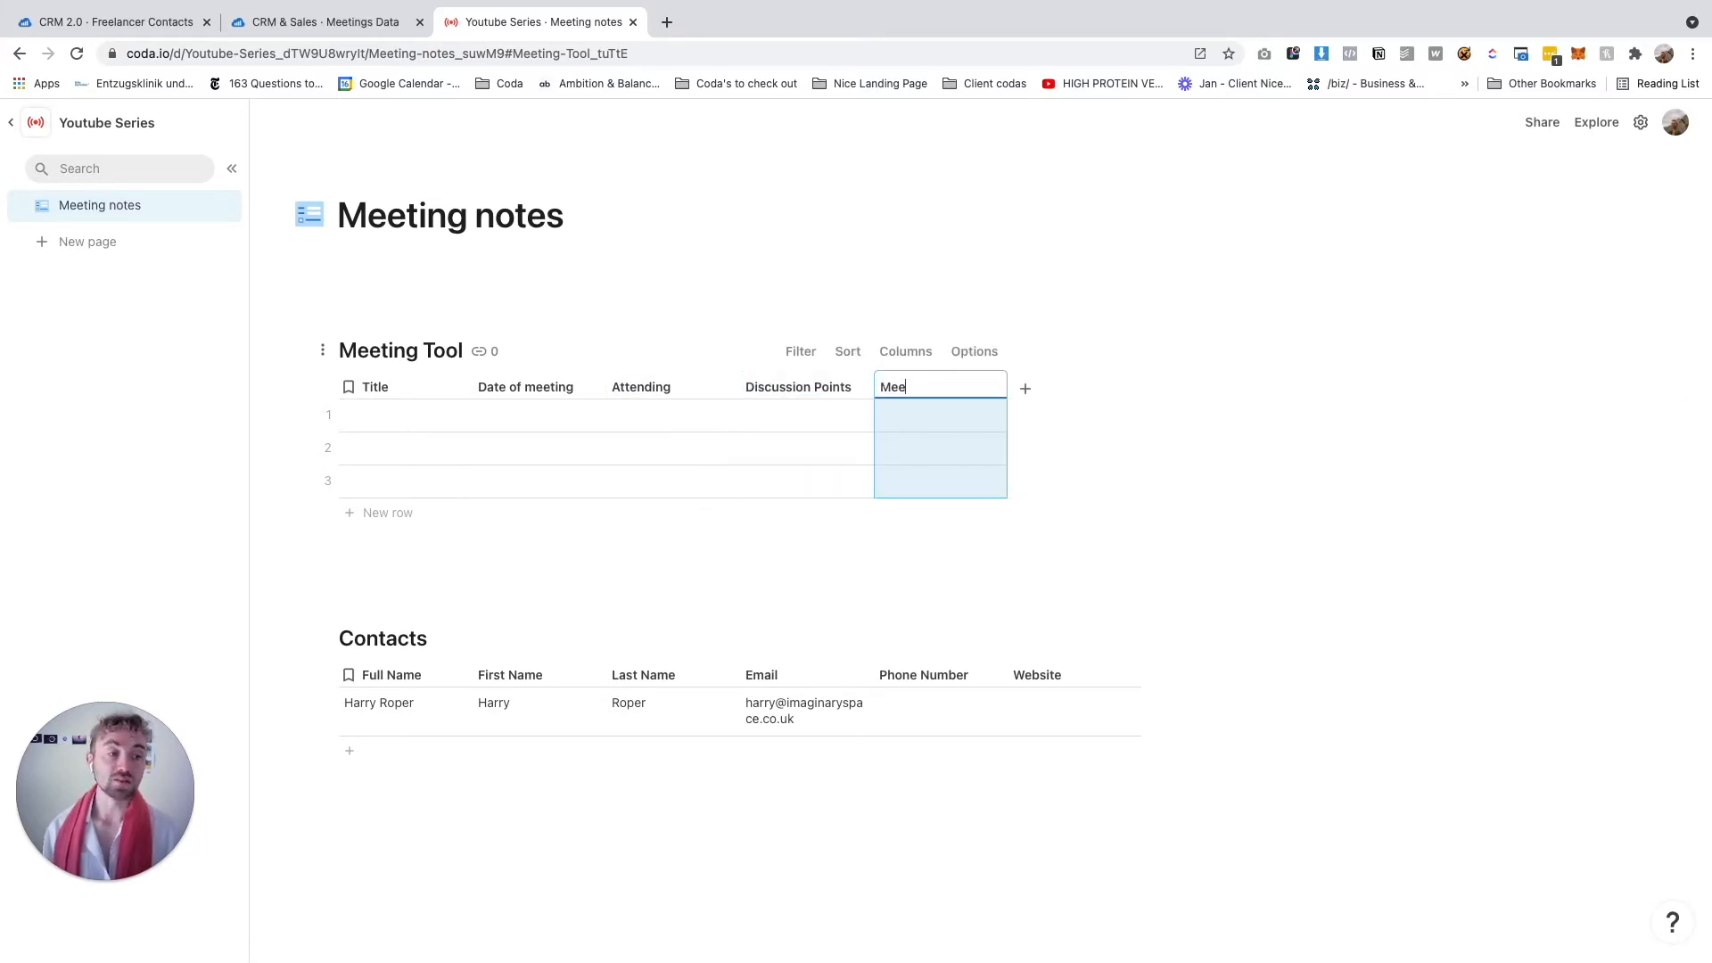
pyautogui.press('Tab')
pyautogui.write('Action Points')
pyautogui.press('Tab')
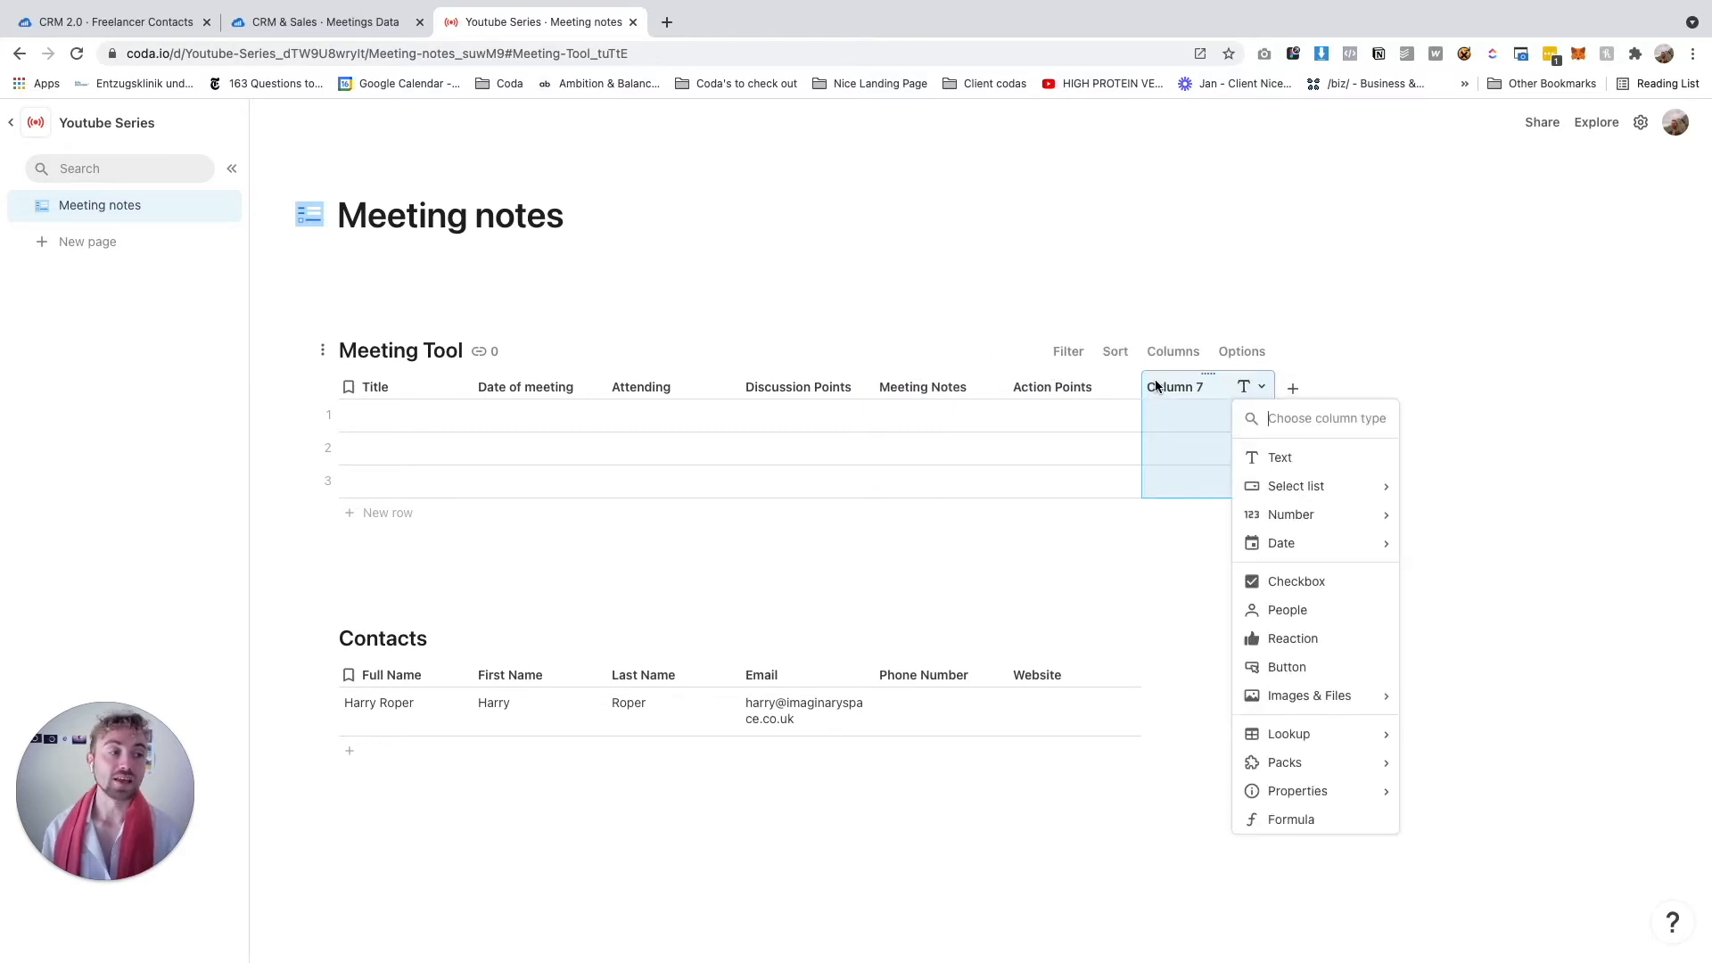
pyautogui.write('S')
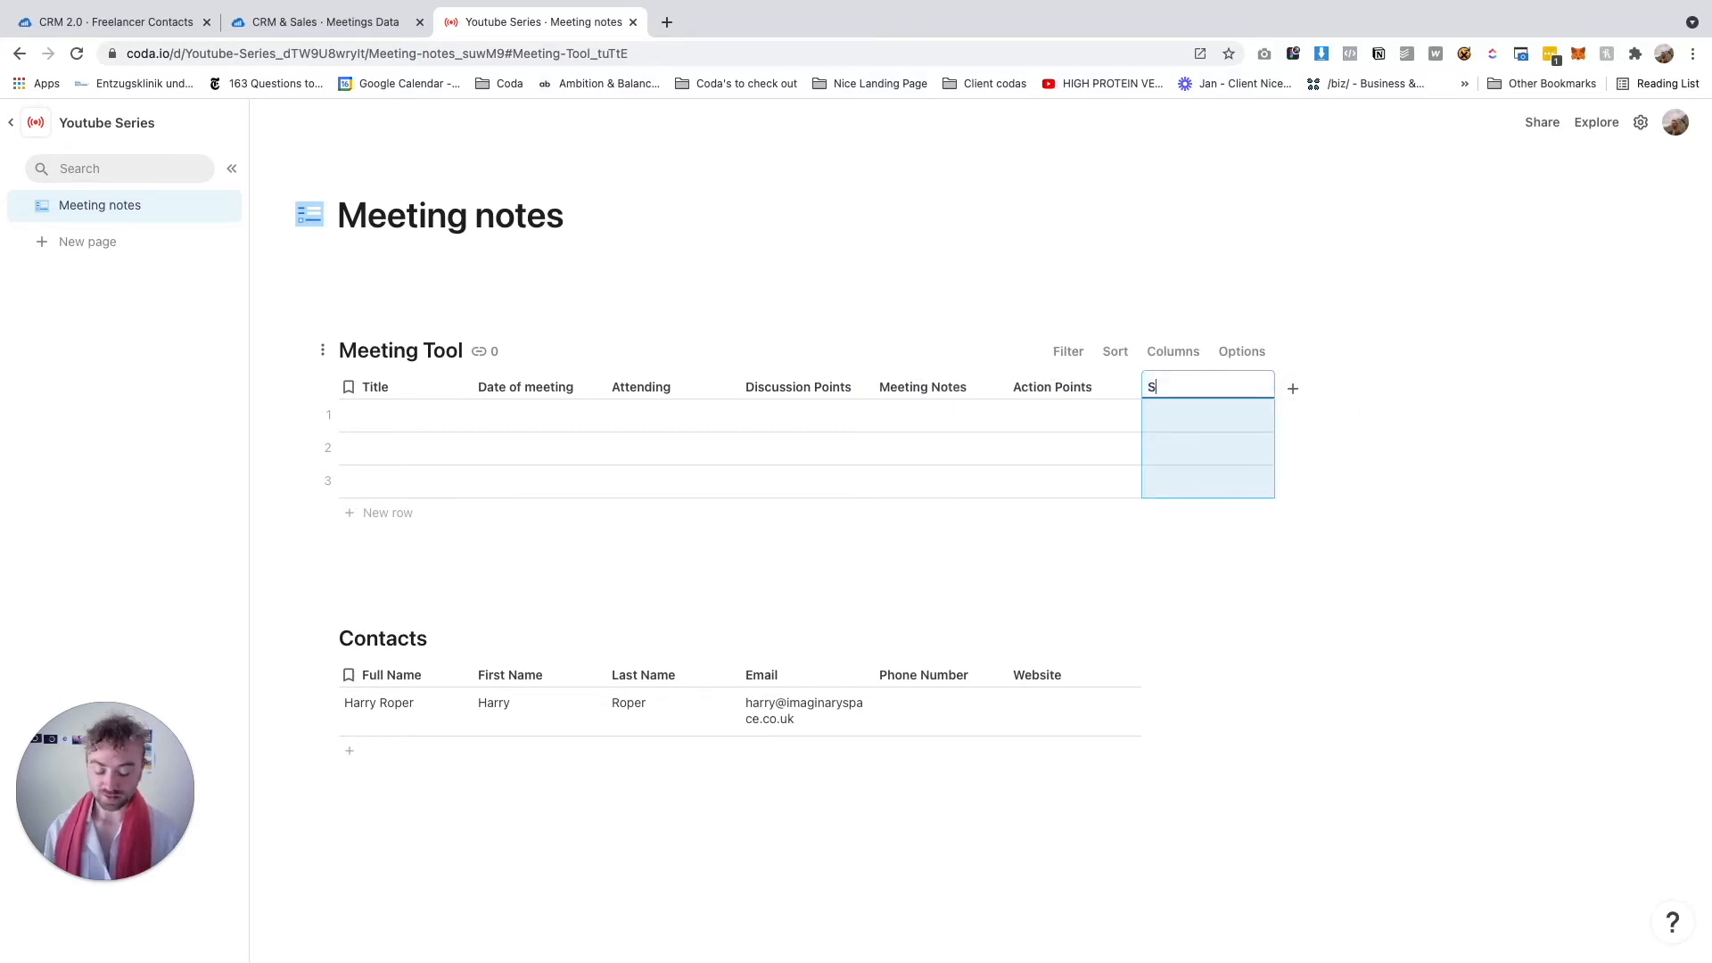
pyautogui.write('end meeting notes')
pyautogui.press('Return')
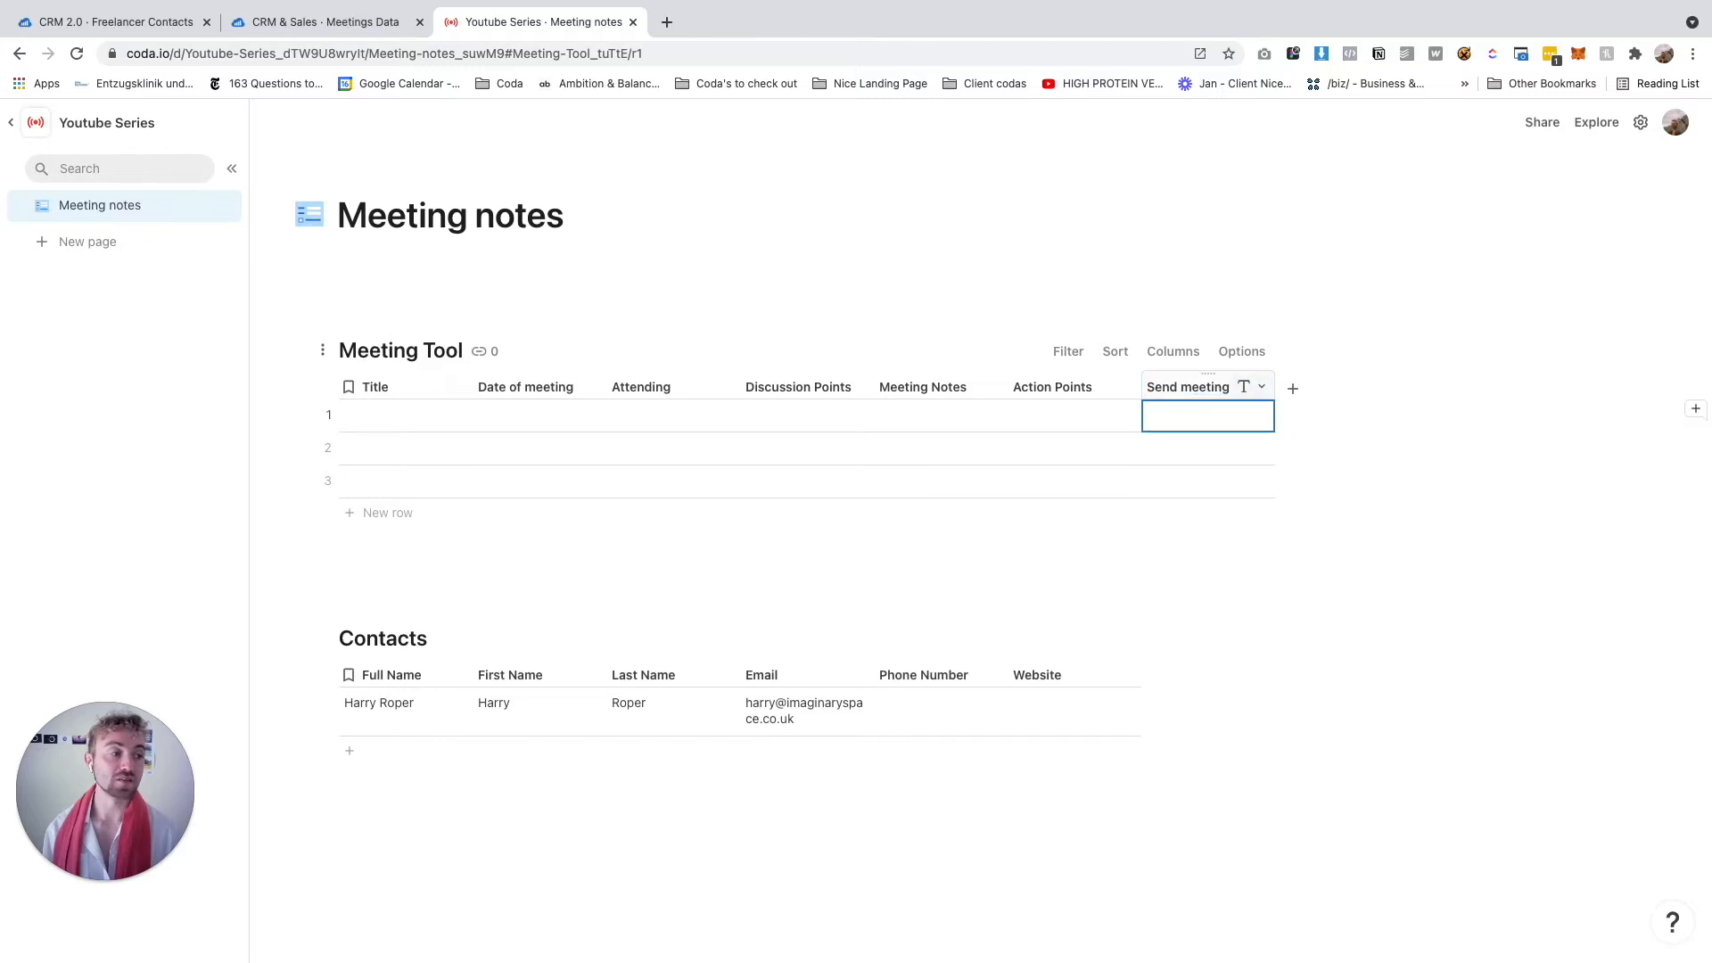
pyautogui.click(1293, 388)
pyautogui.write('Send Discussion Notes')
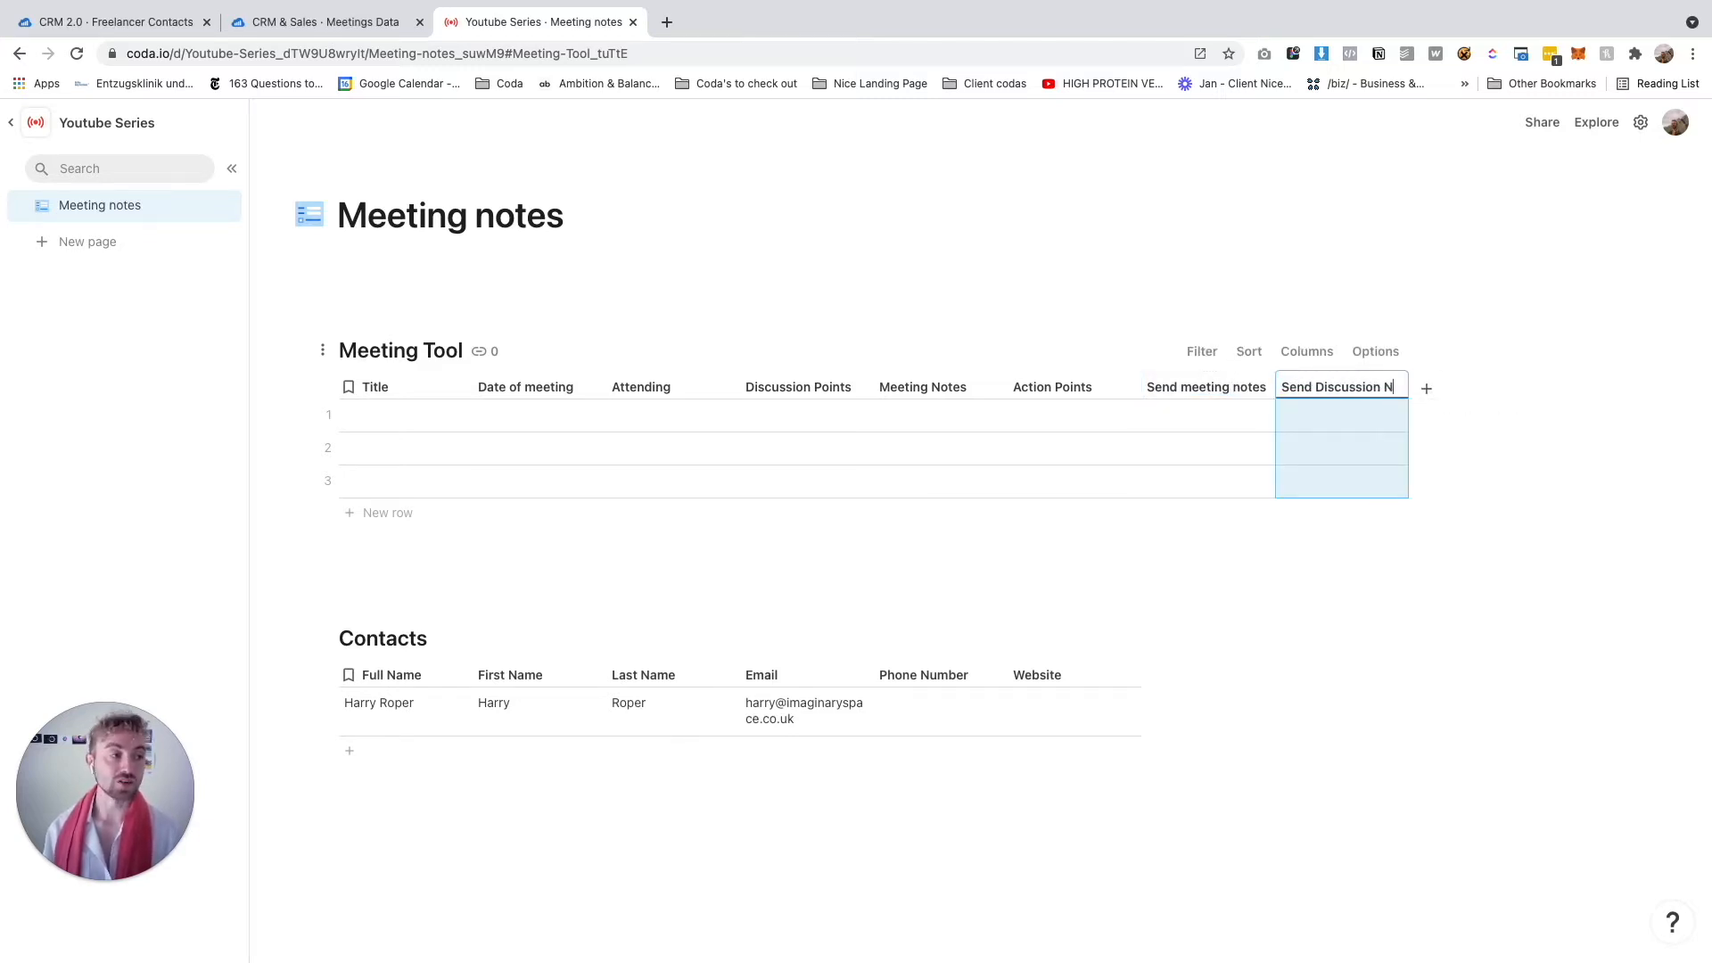
pyautogui.click(1186, 415)
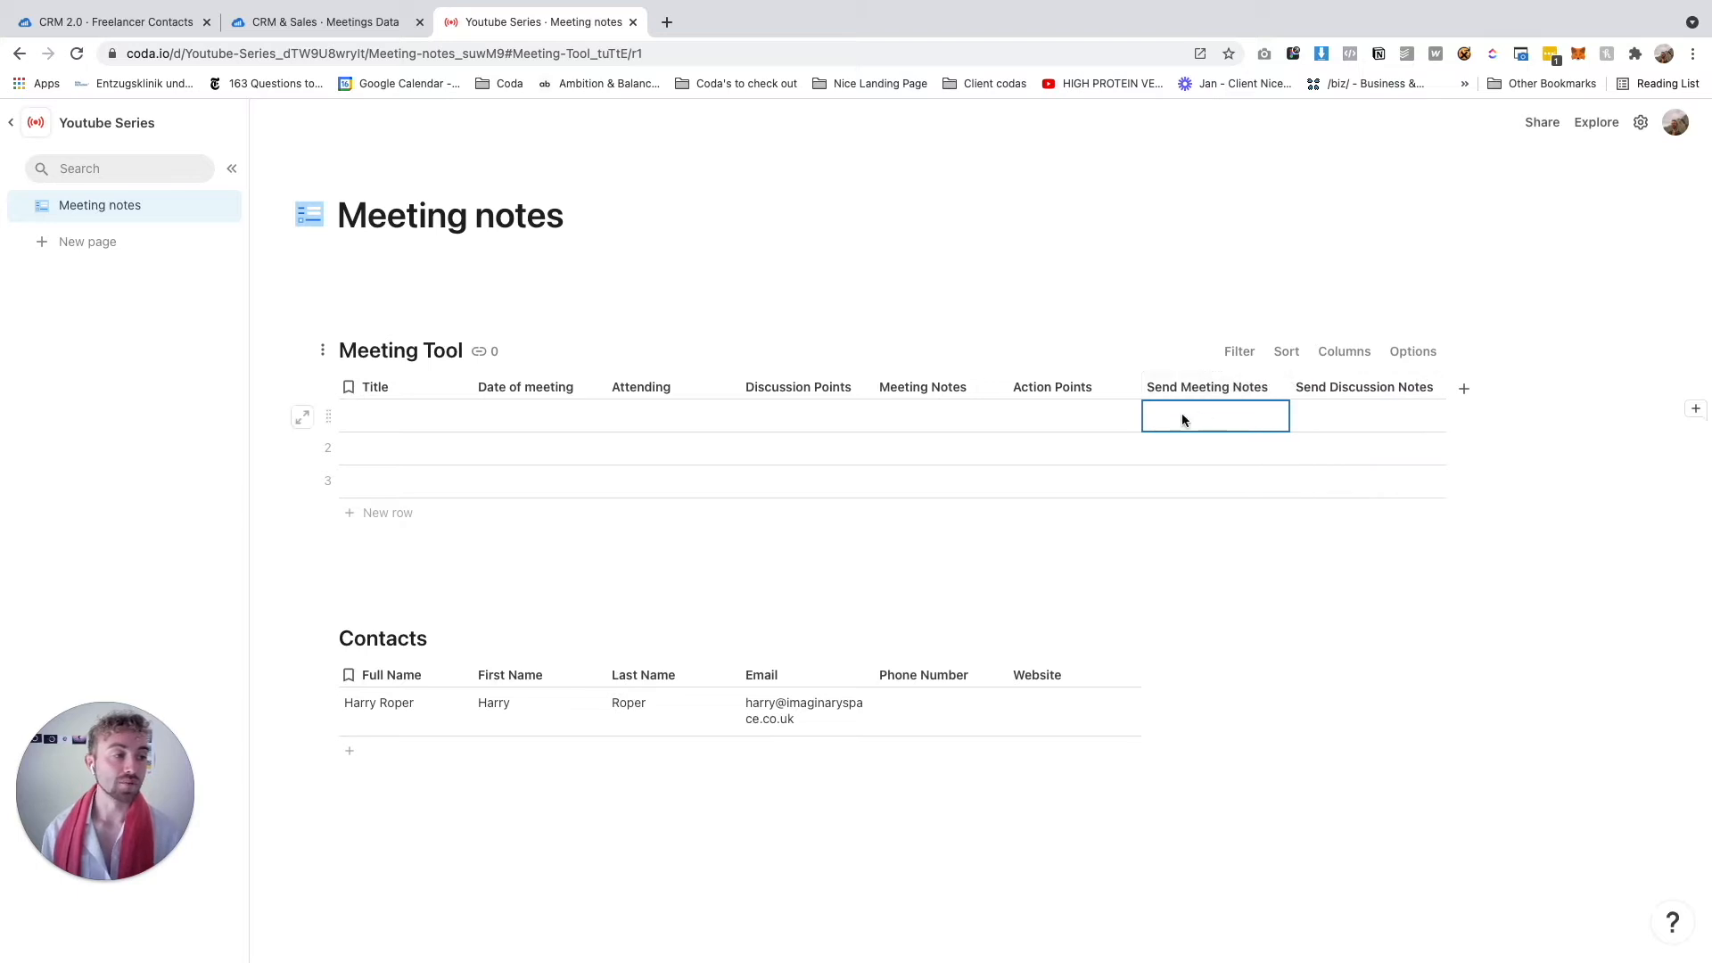
# Delete the two extra empty rows from Meeting Tool
pyautogui.click(324, 448)
pyautogui.keyDown('shift'); pyautogui.click(325, 483); pyautogui.keyUp('shift')
pyautogui.rightClick(324, 483)
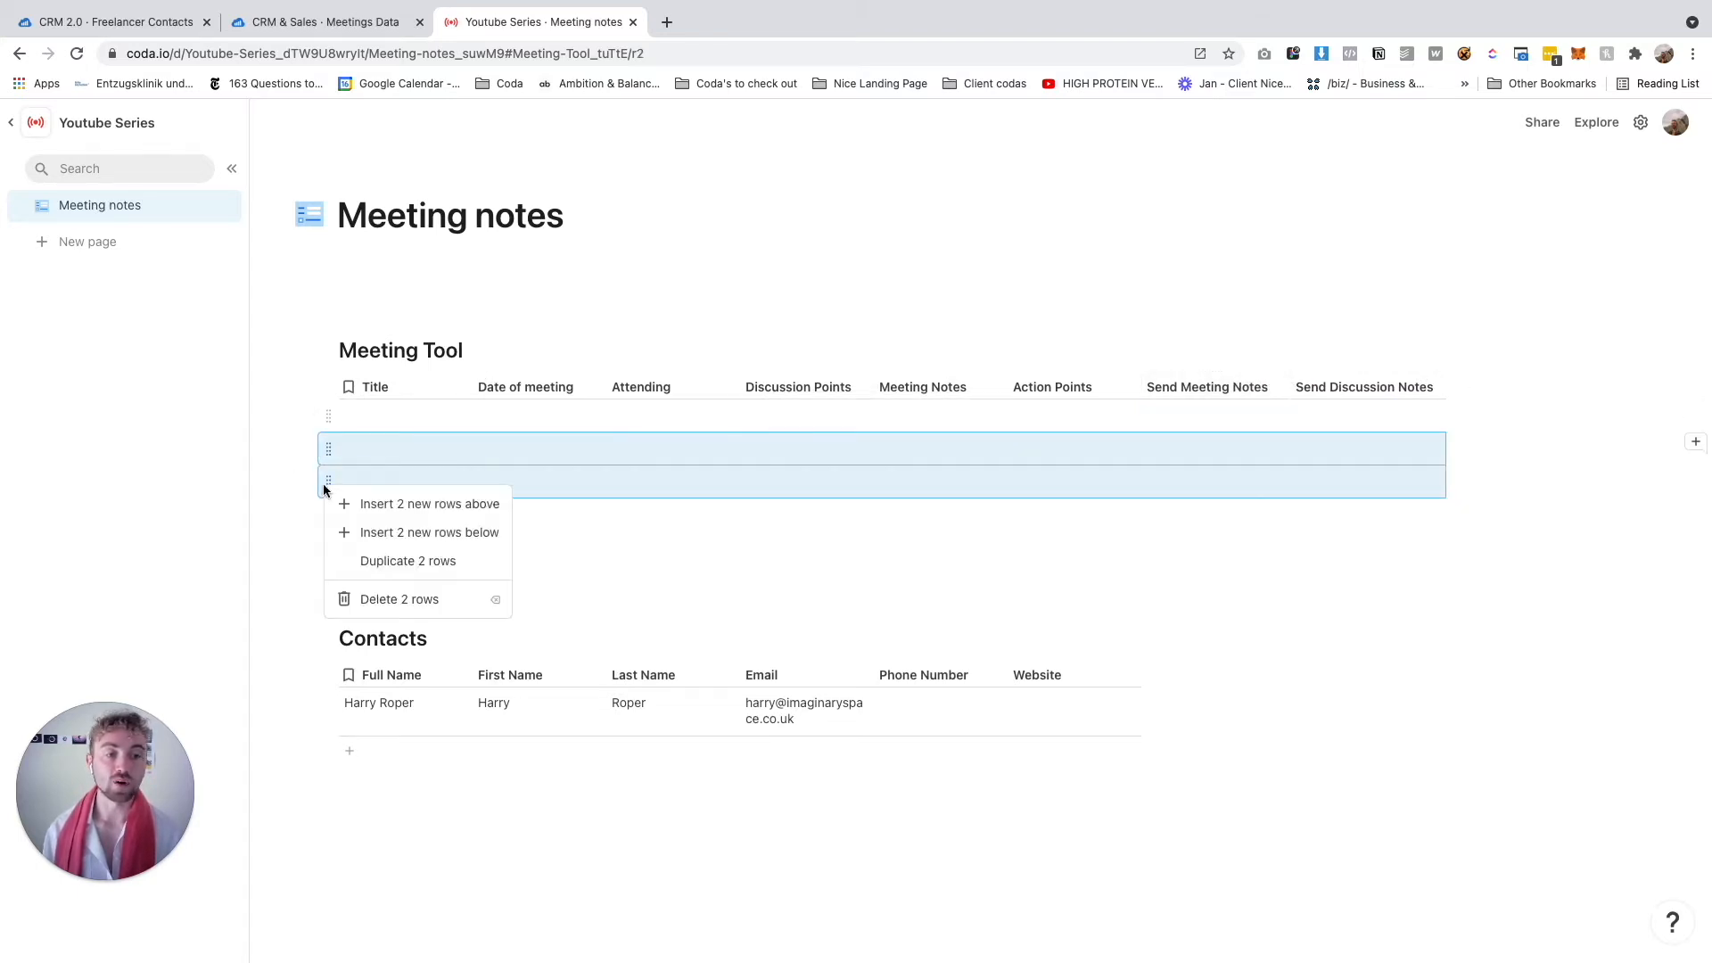
pyautogui.click(365, 598)
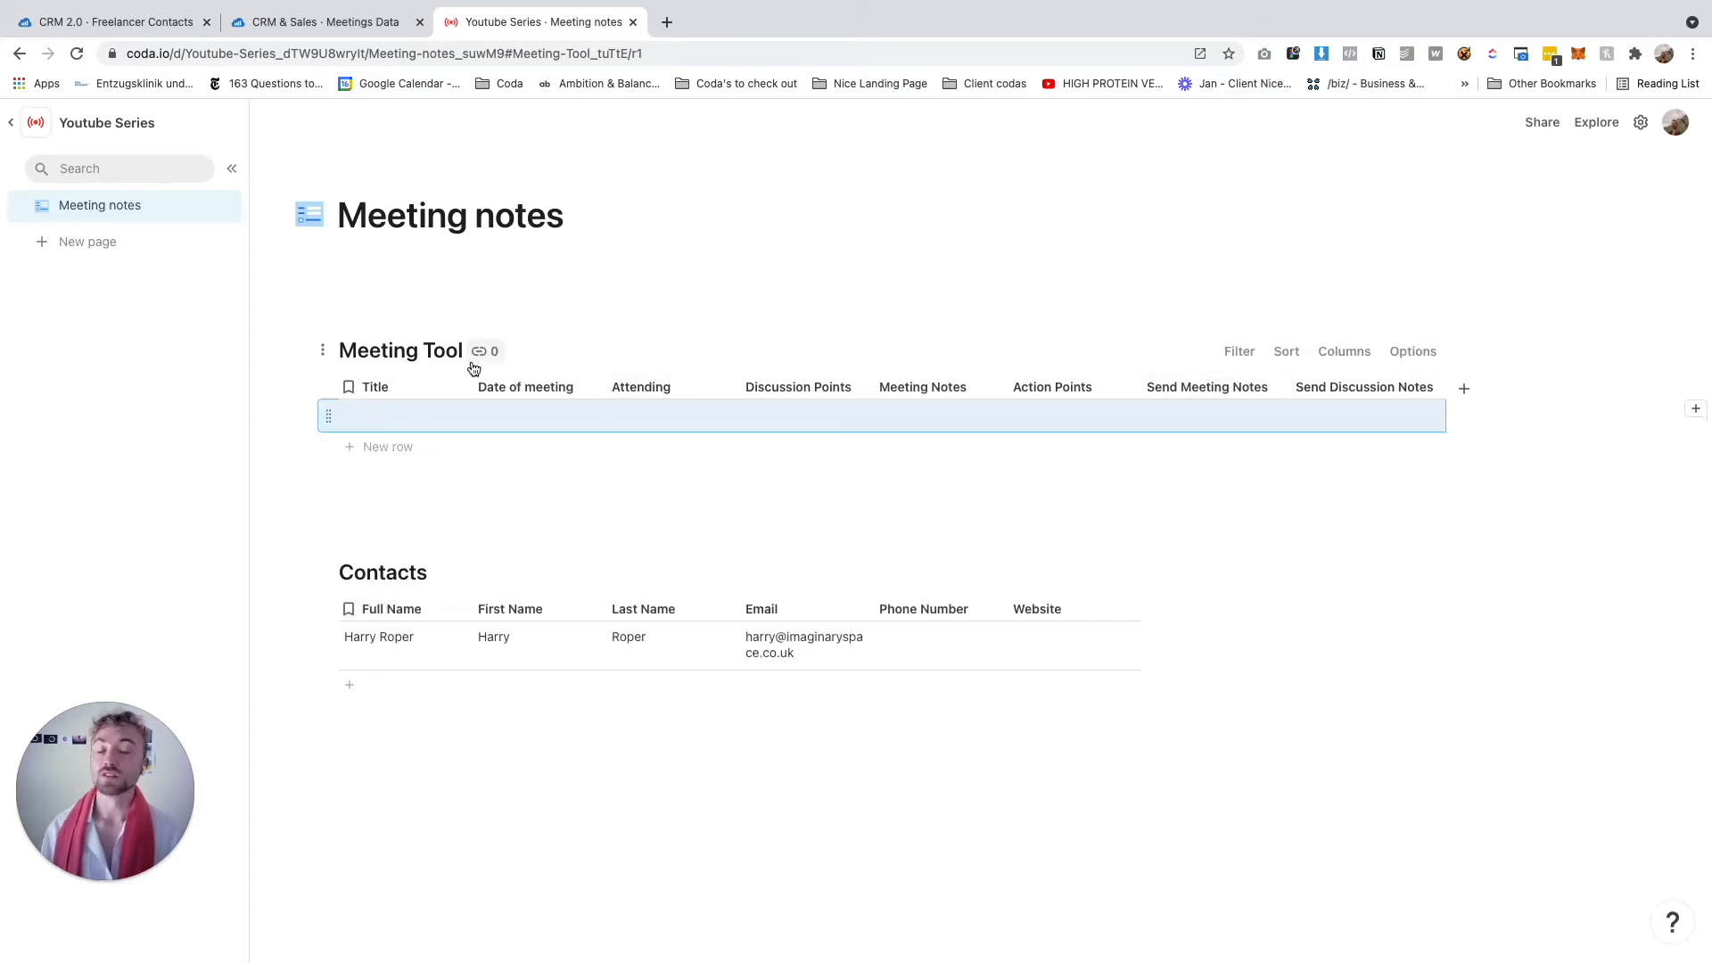
# Set the Title formula to Concatenate(Date of meeting, "X", Attending)
pyautogui.doubleClick(415, 410)
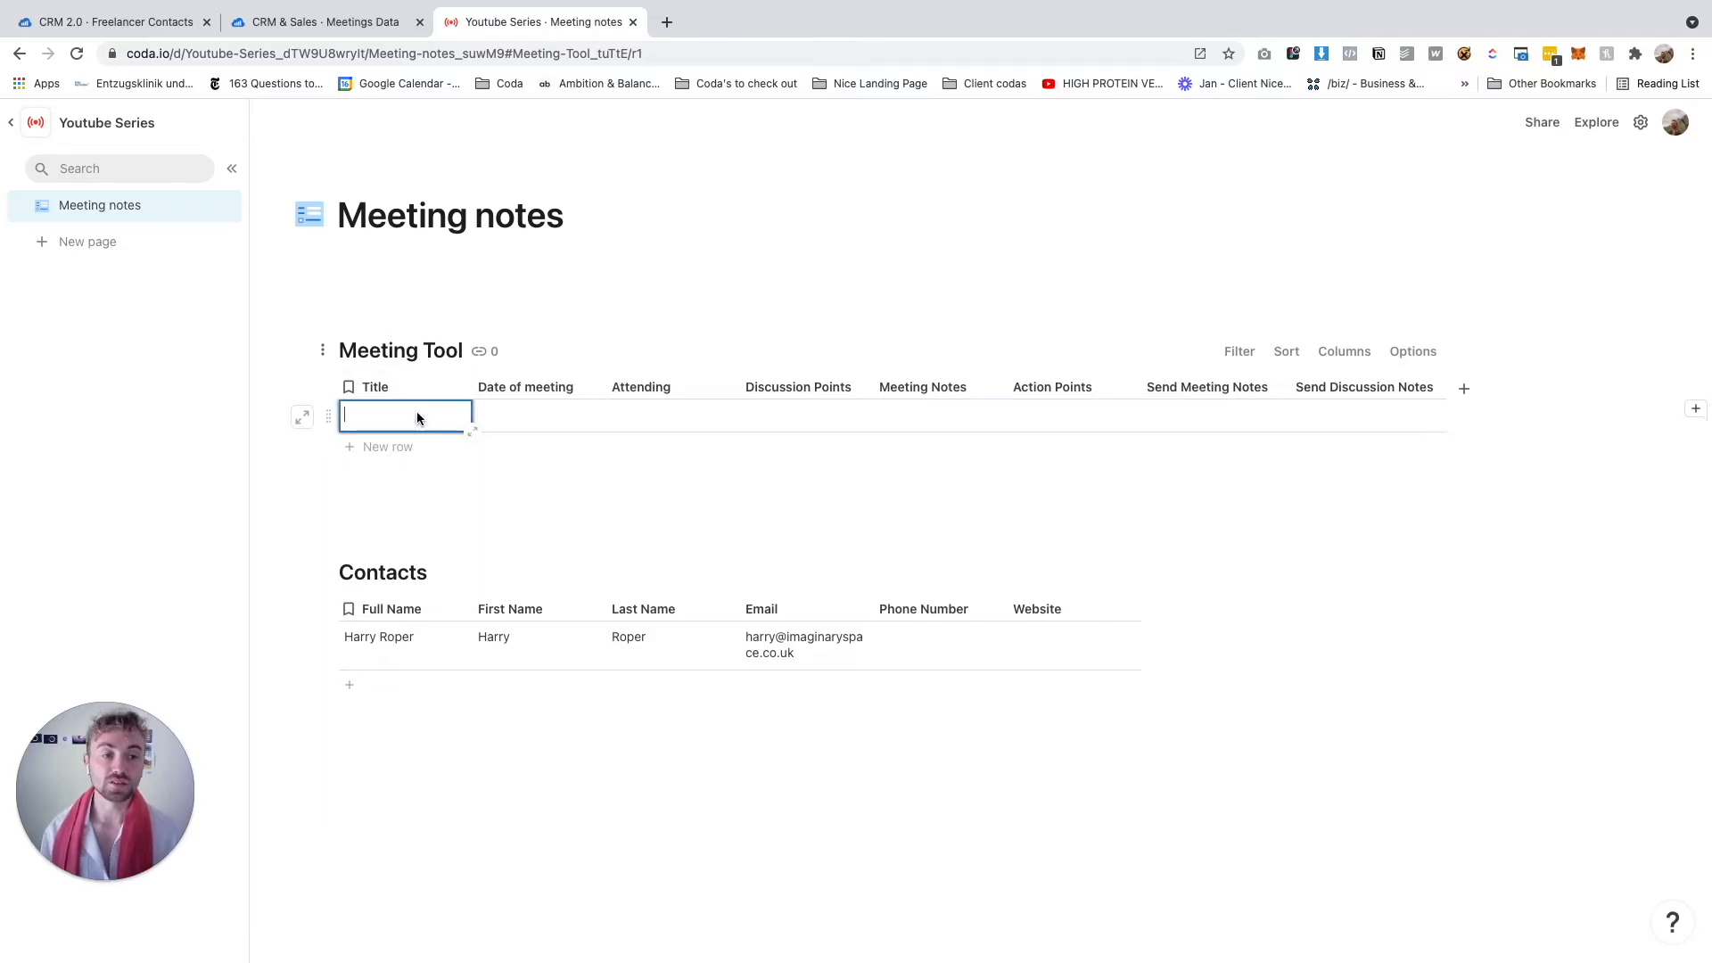
pyautogui.write('=')
pyautogui.write('con')
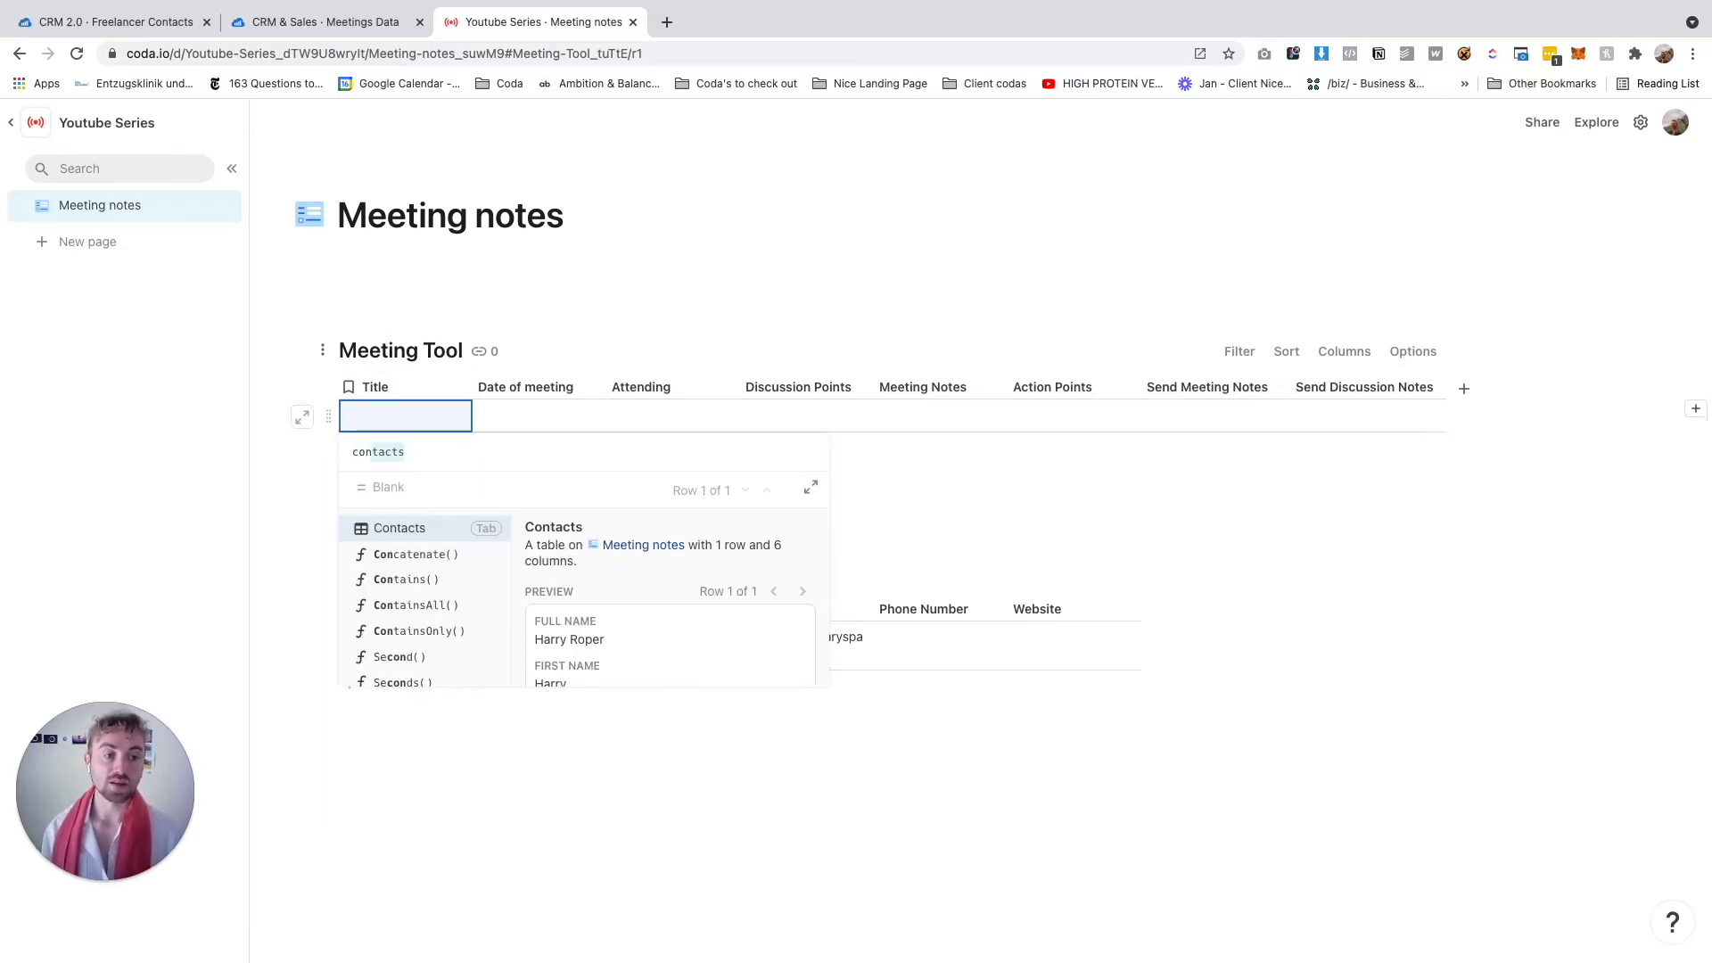
pyautogui.press('Down')
pyautogui.press('Tab')
pyautogui.write('da')
pyautogui.press('Tab')
pyautogui.write(', ""')
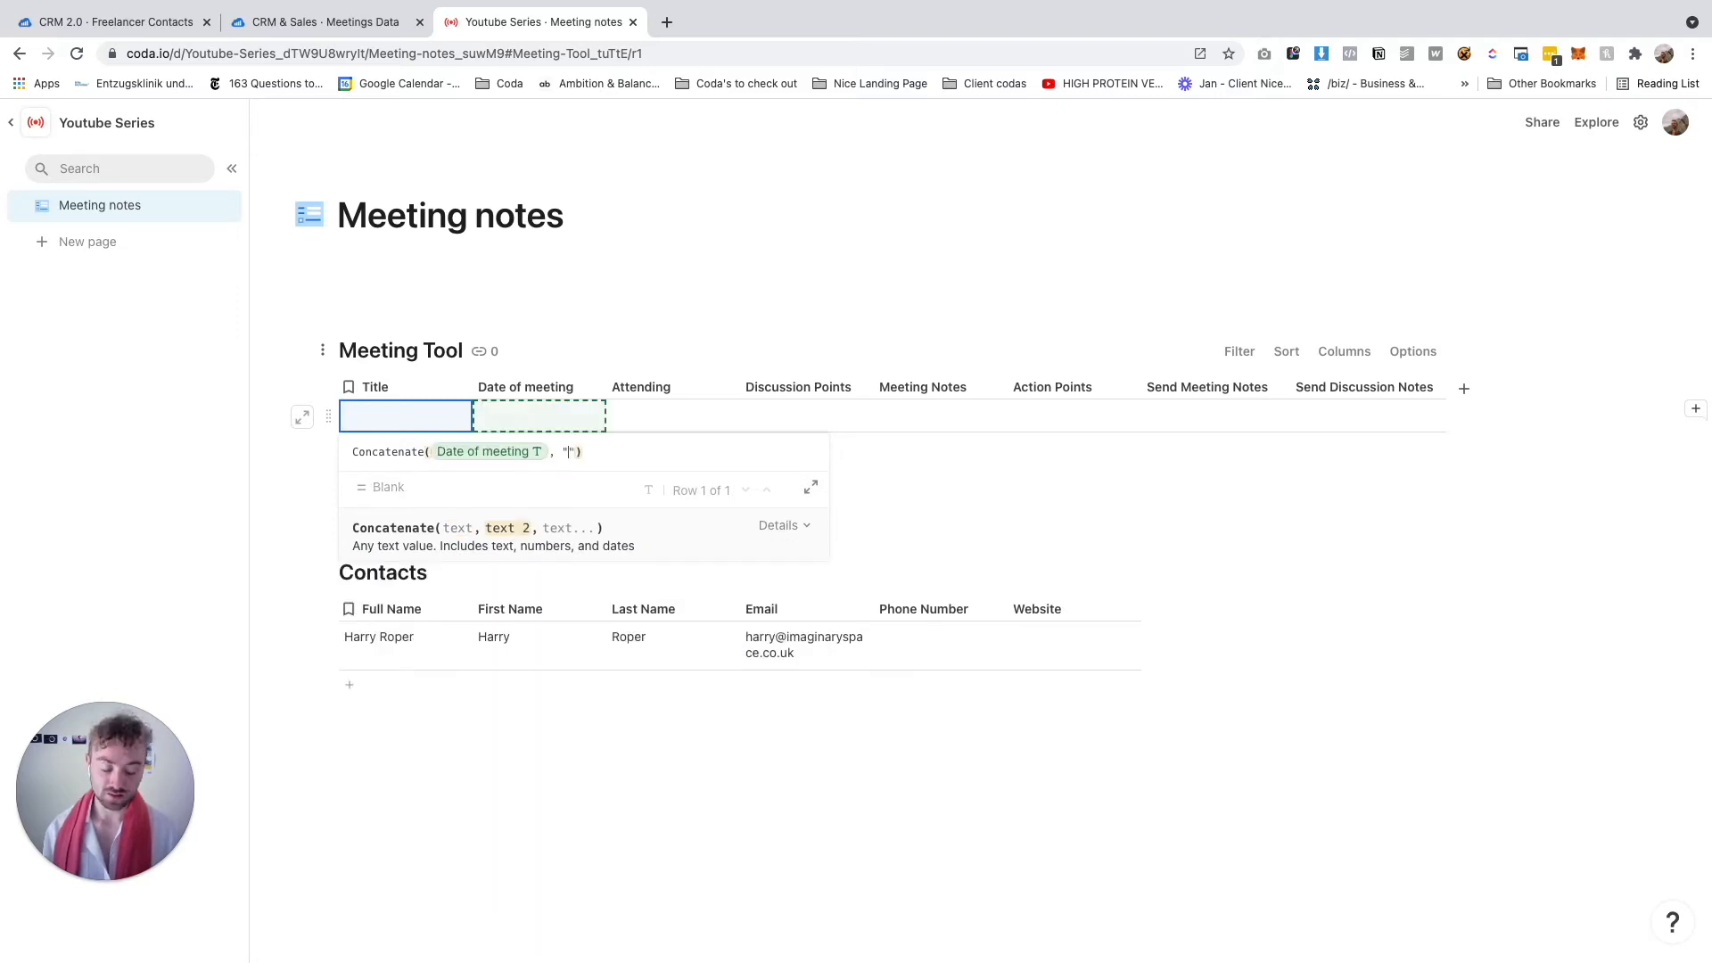
pyautogui.write('X')
pyautogui.press('Right')
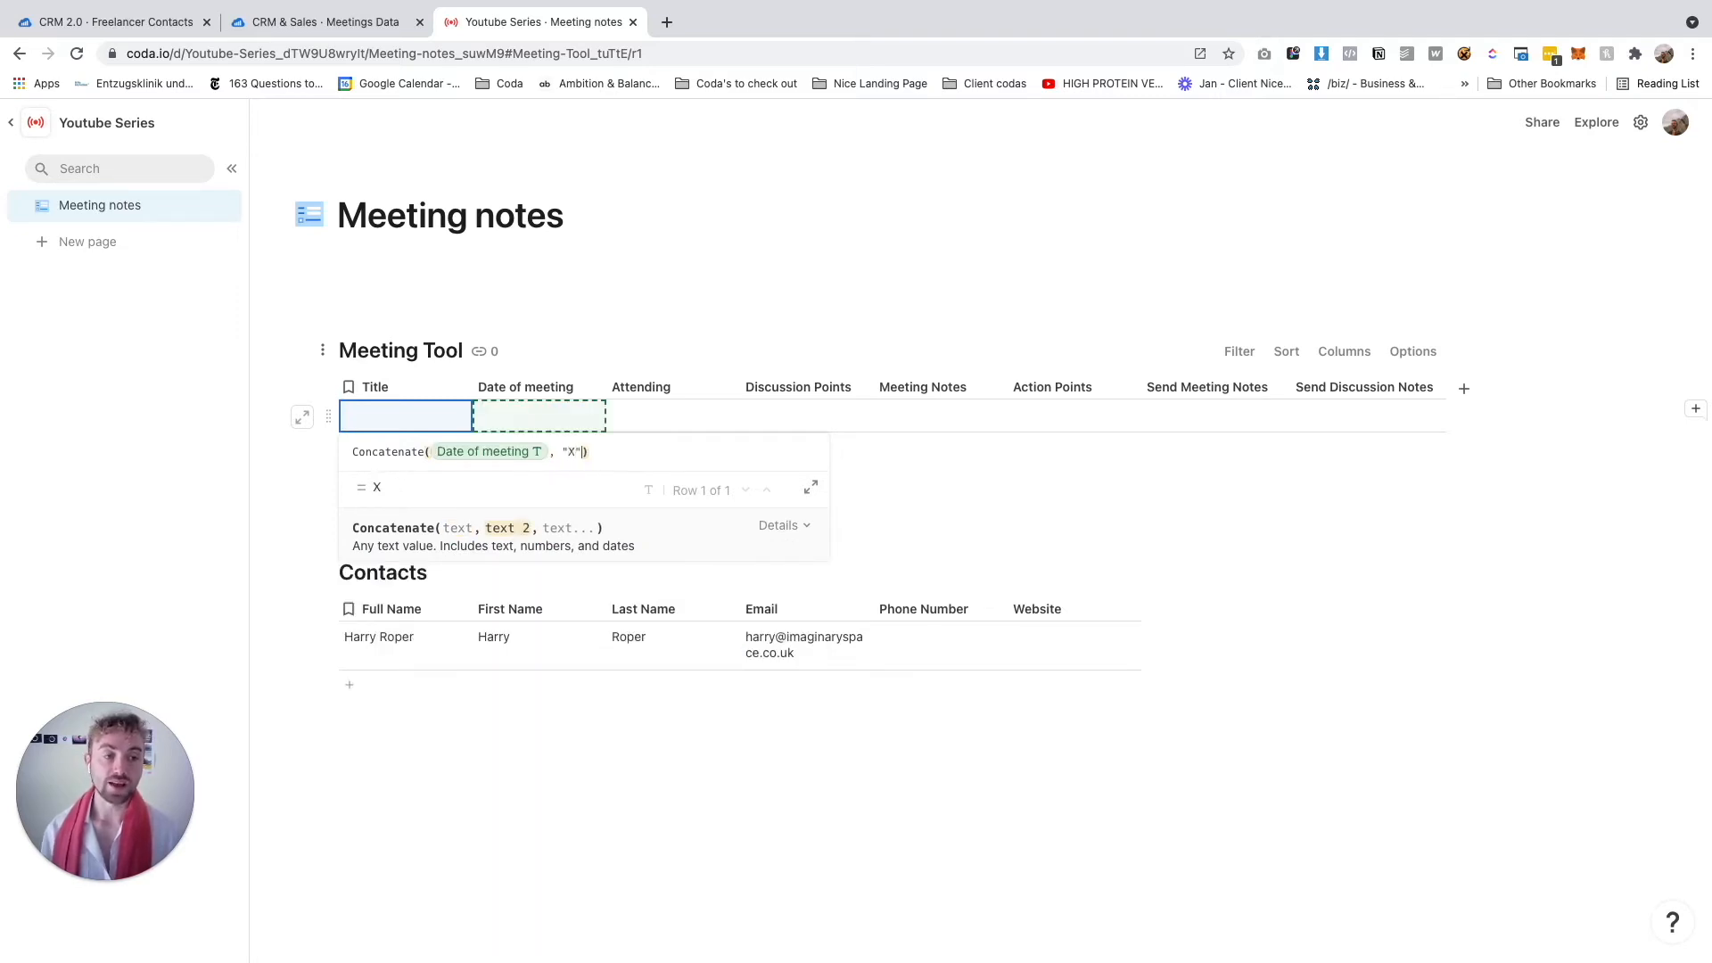
pyautogui.write(', Attending')
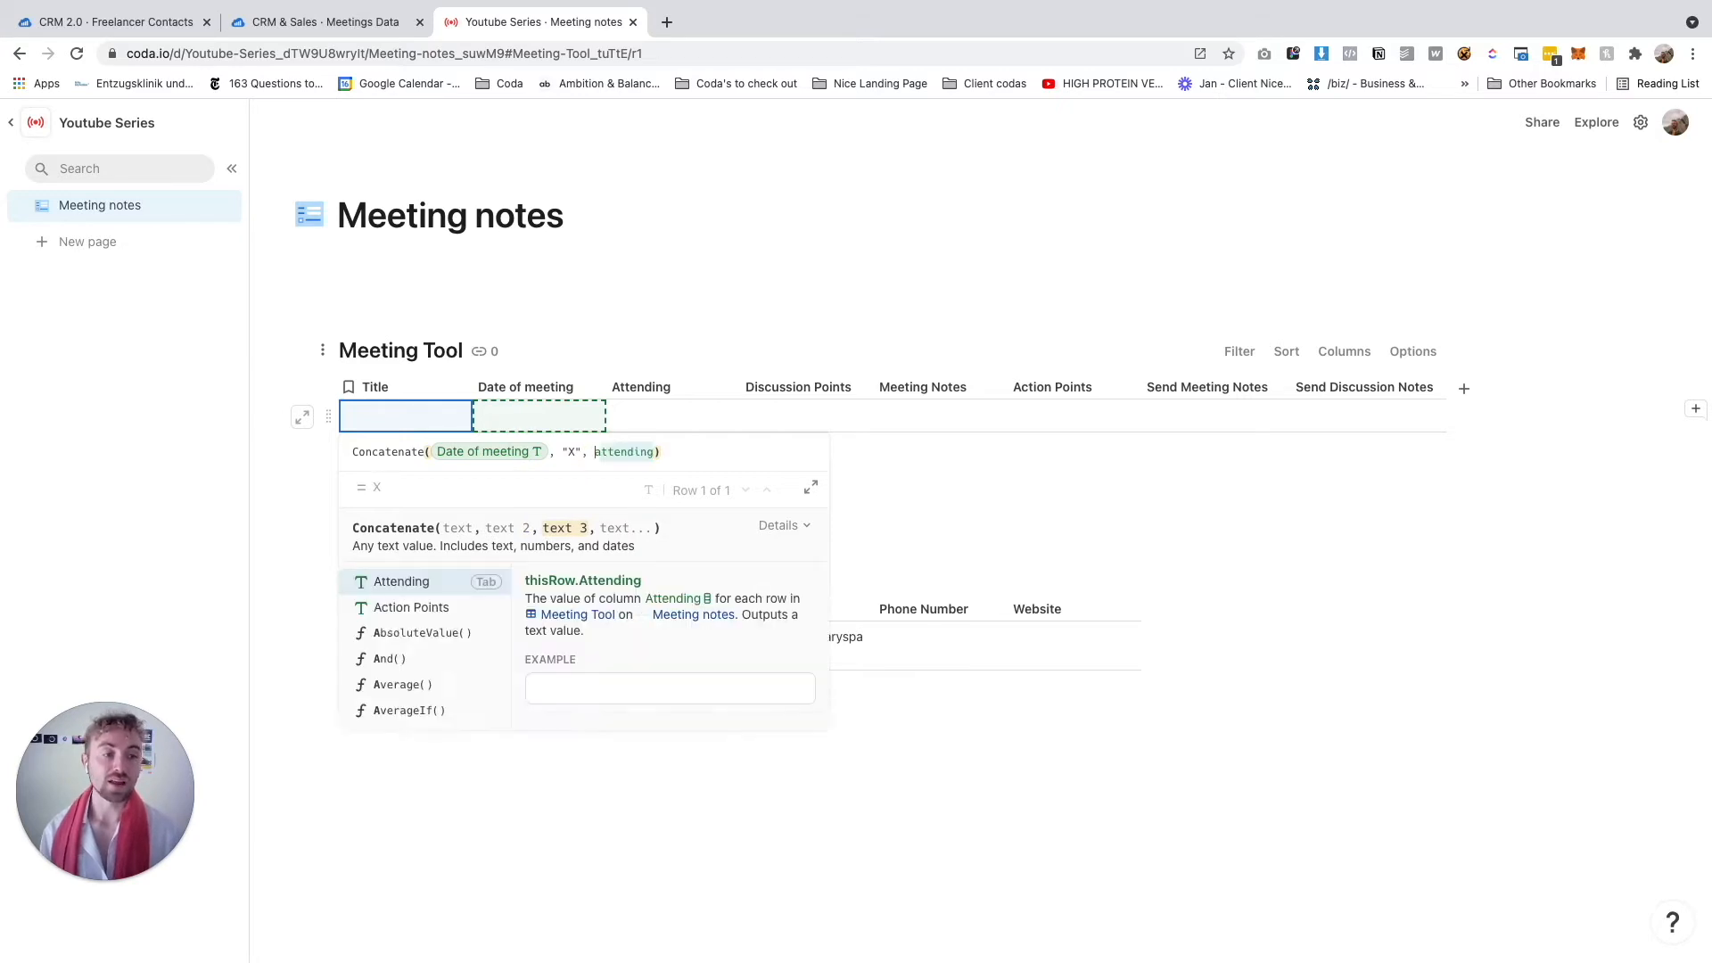
pyautogui.press('Tab')
pyautogui.press('Return')
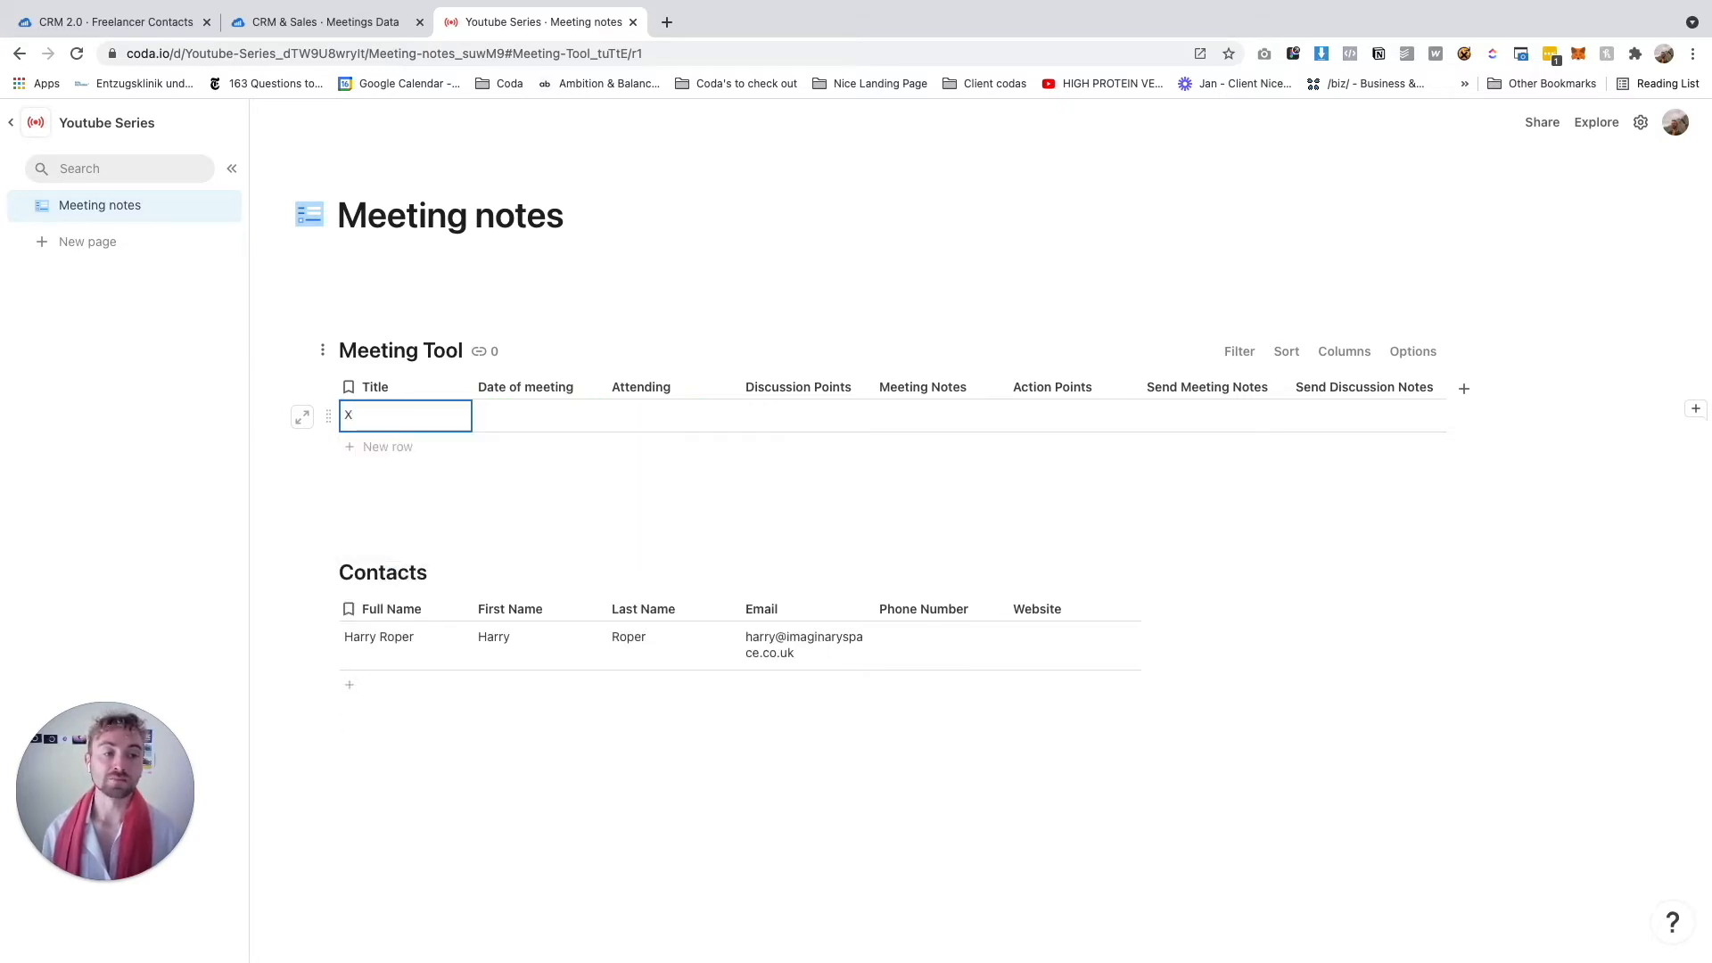
pyautogui.click(530, 426)
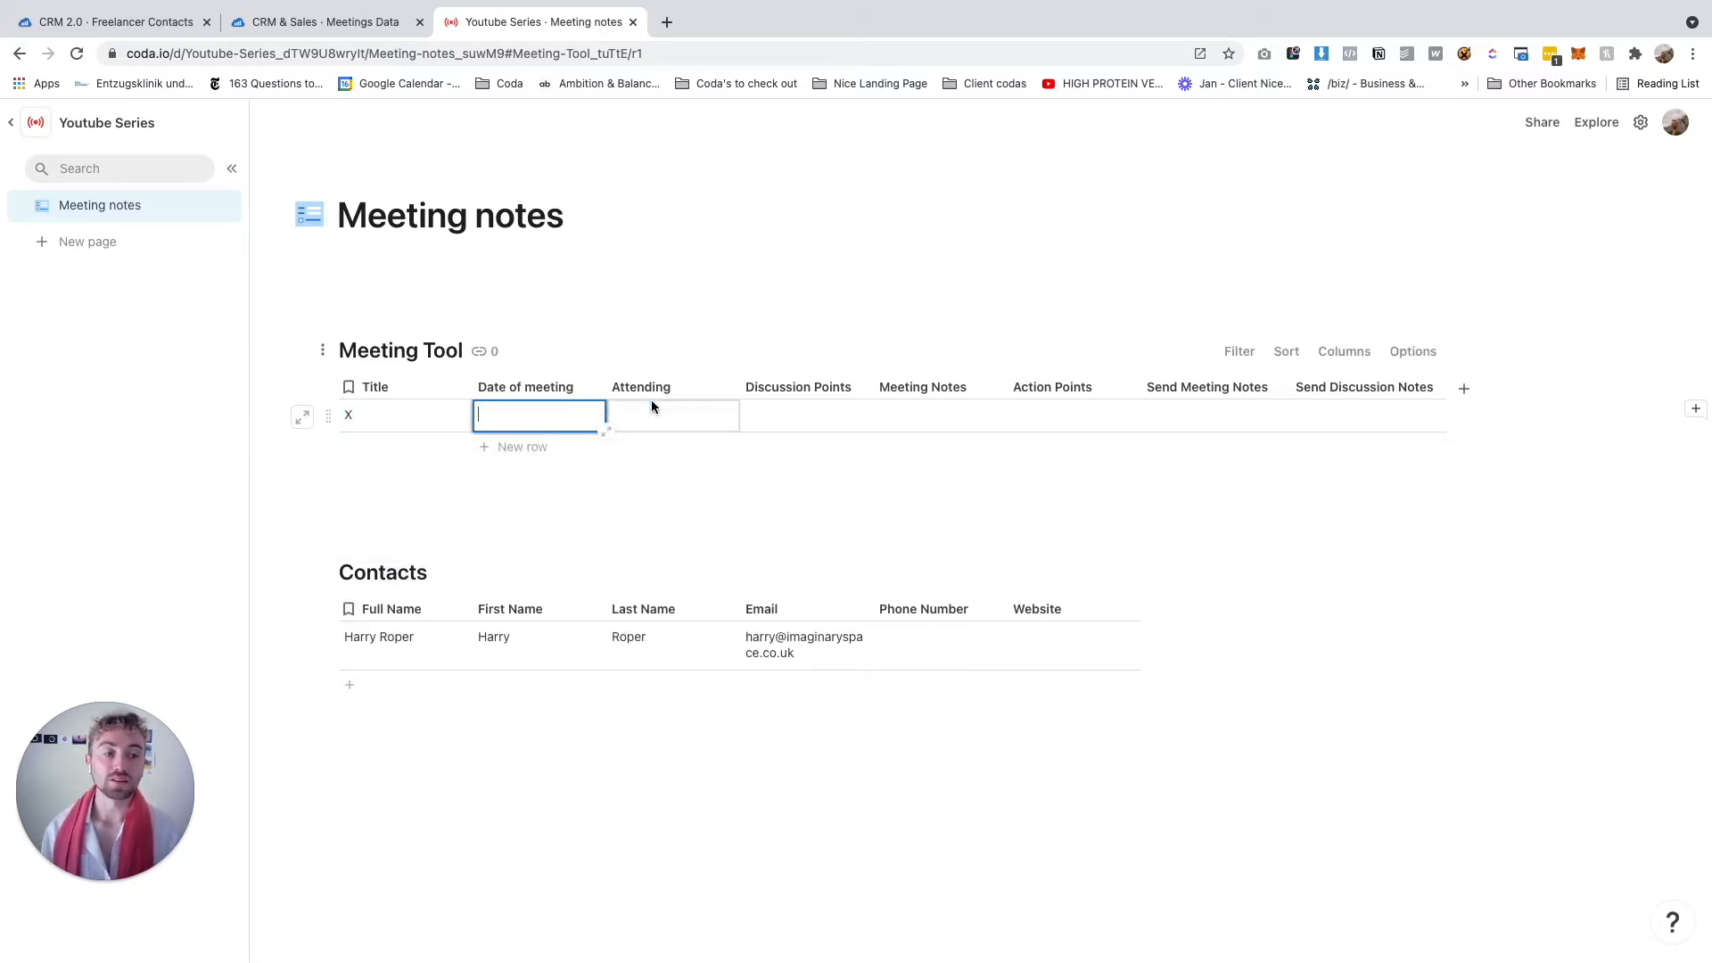
# Make Date of meeting a date column
pyautogui.click(592, 386)
pyautogui.moveTo(613, 432)
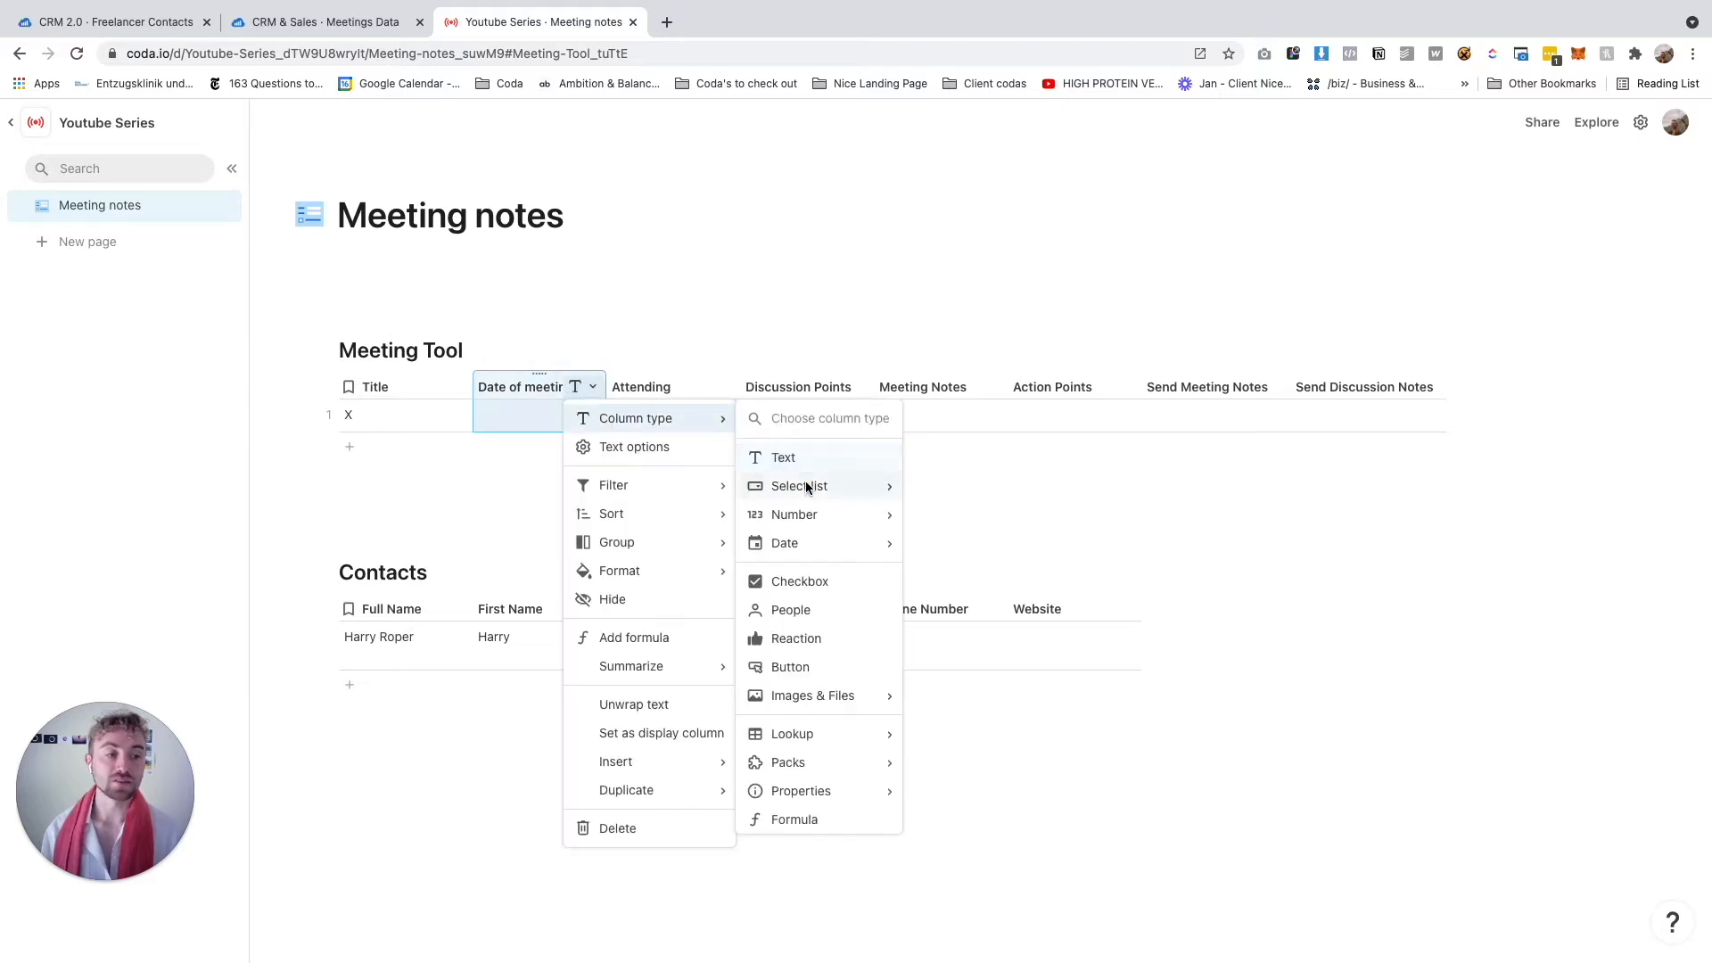
pyautogui.moveTo(799, 546)
pyautogui.click(954, 543)
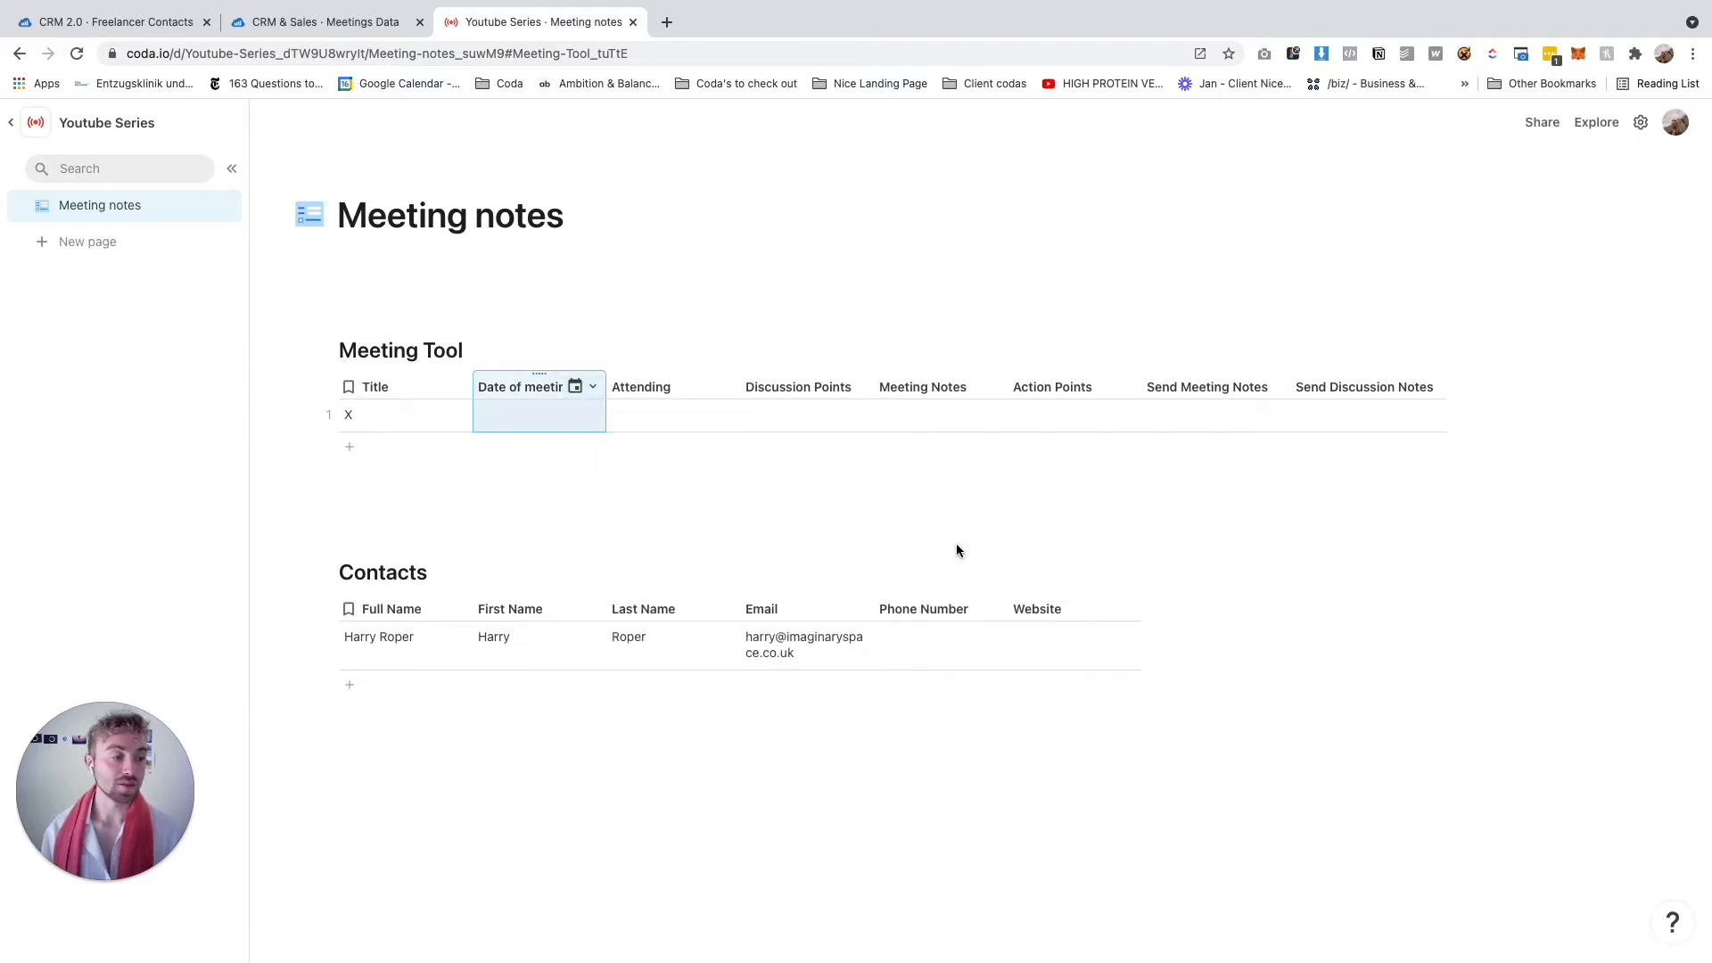
# Link the Attending column to the Contacts table
pyautogui.click(714, 392)
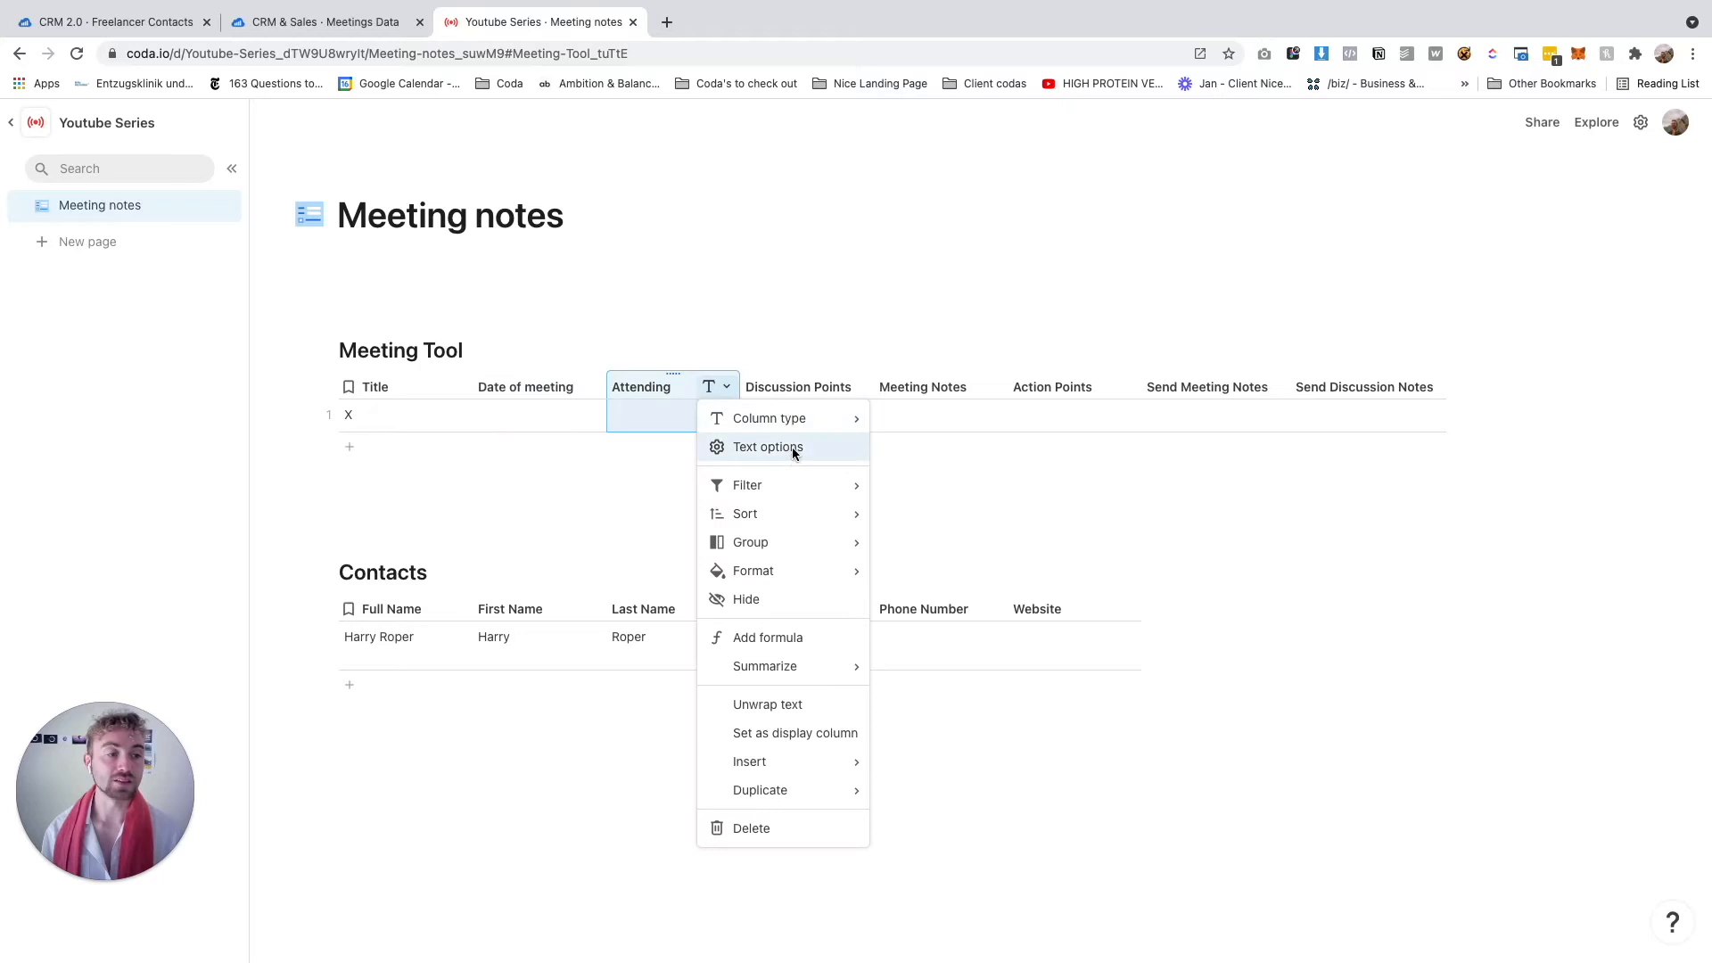
pyautogui.moveTo(776, 418)
pyautogui.moveTo(987, 687)
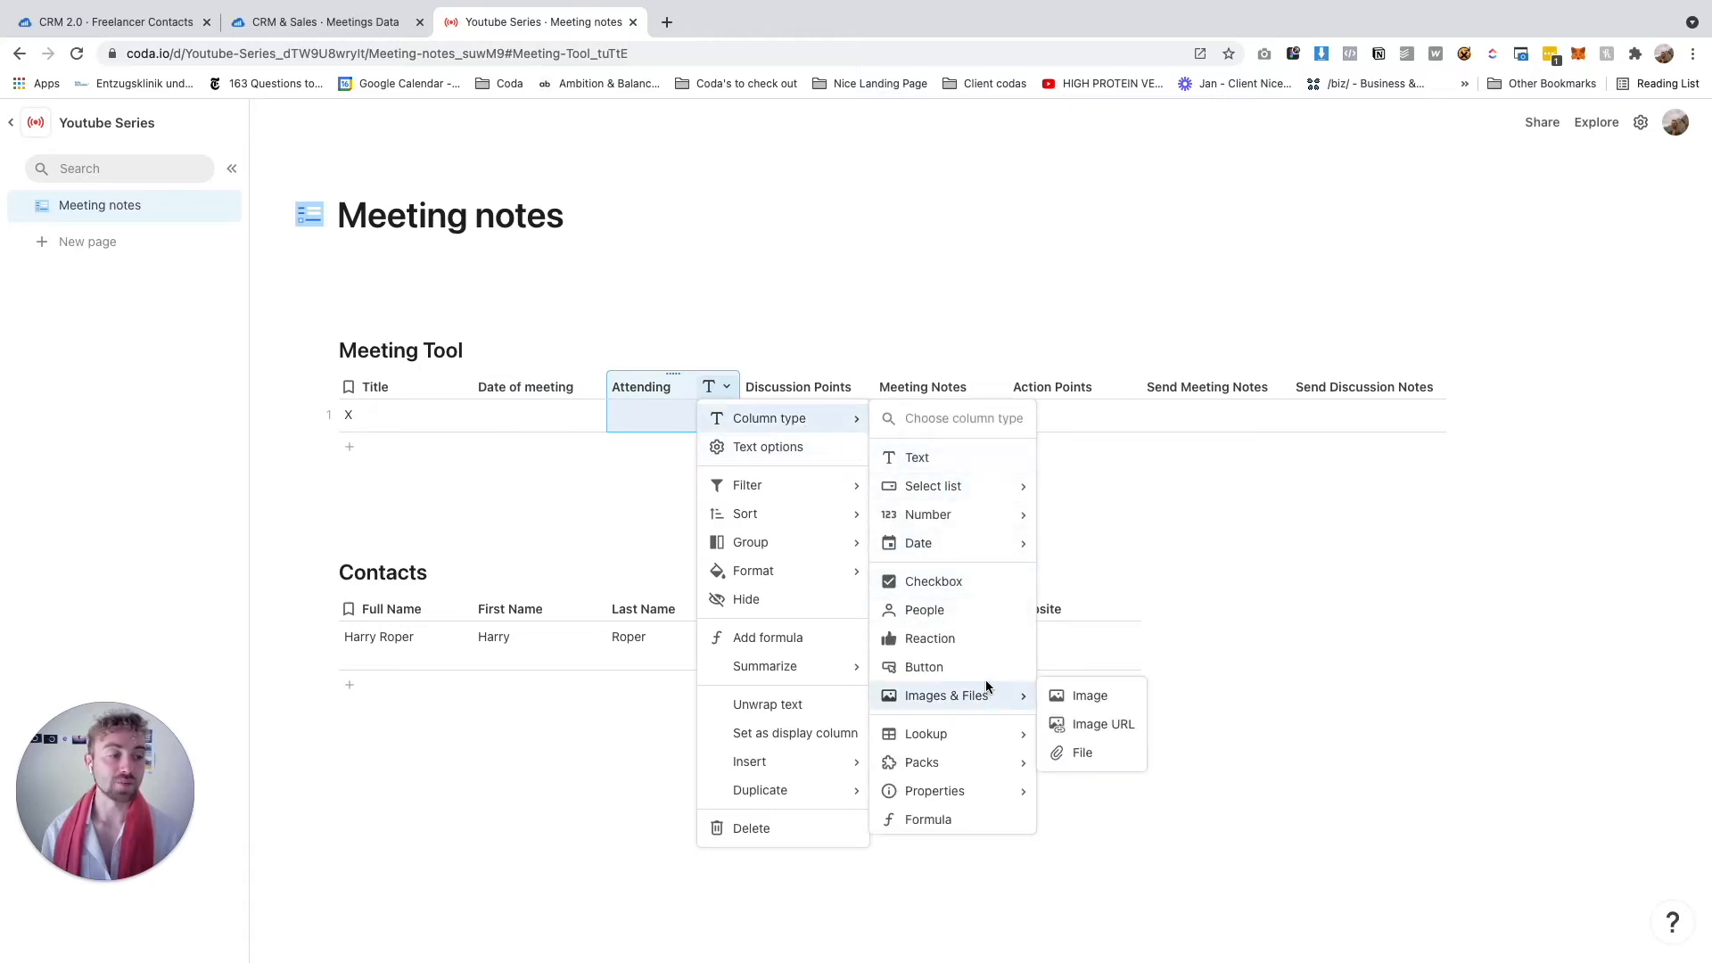
pyautogui.moveTo(979, 729)
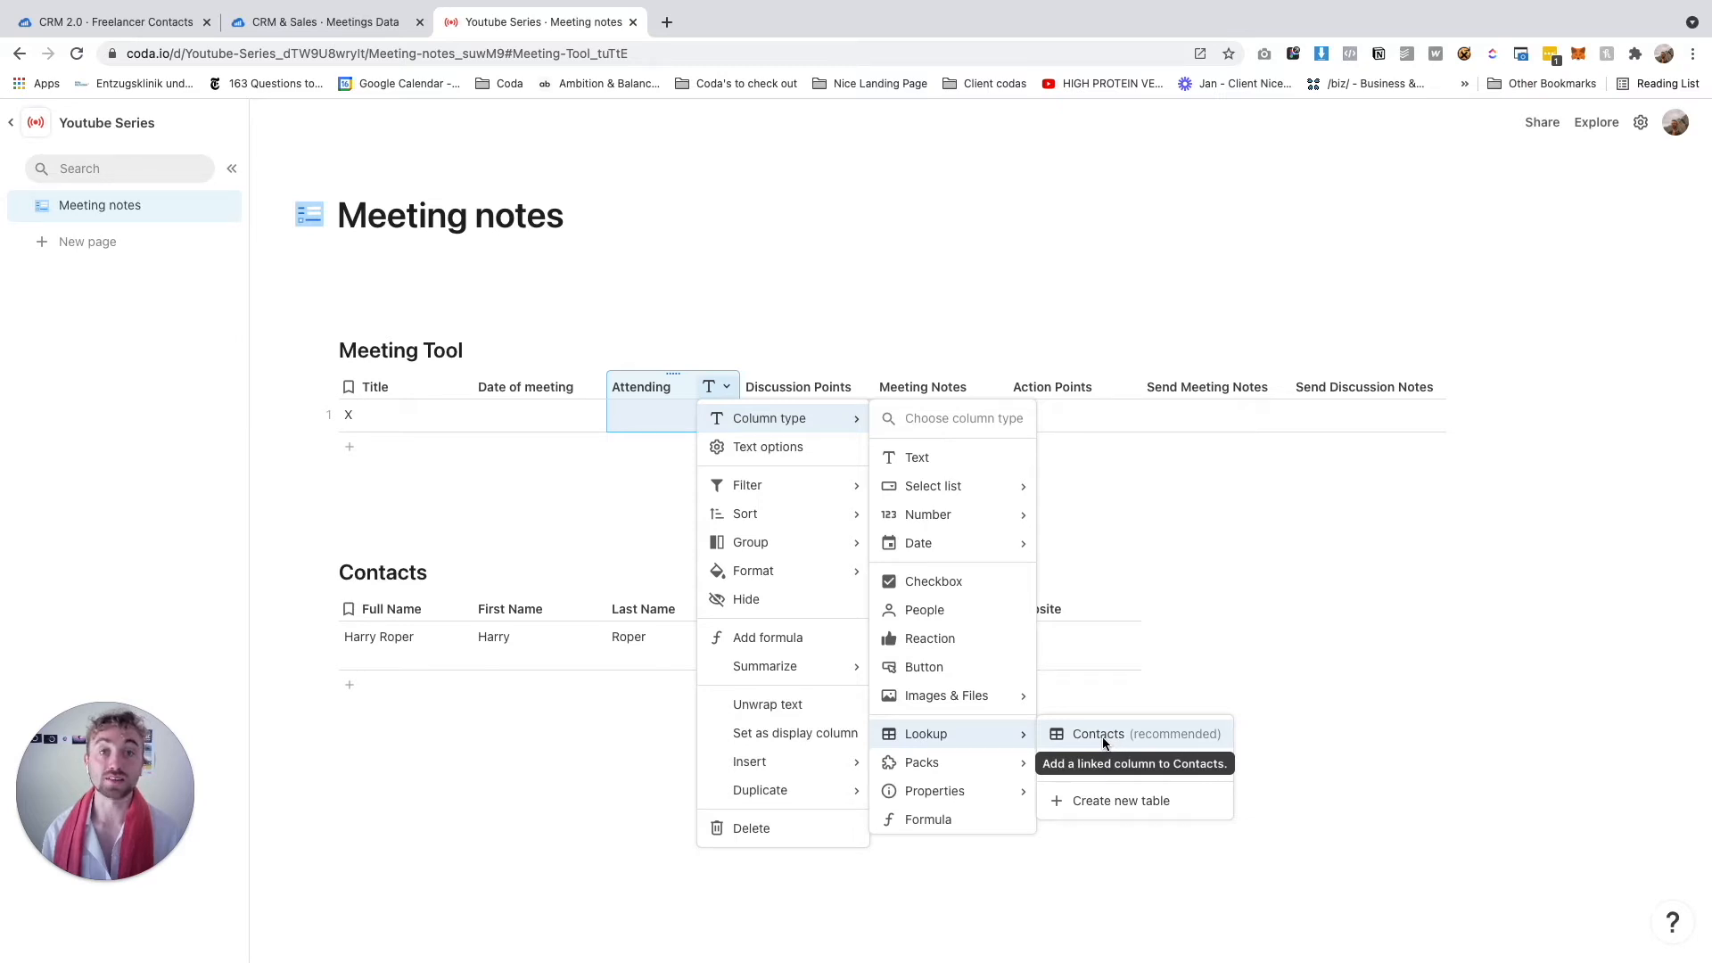
pyautogui.click(1103, 737)
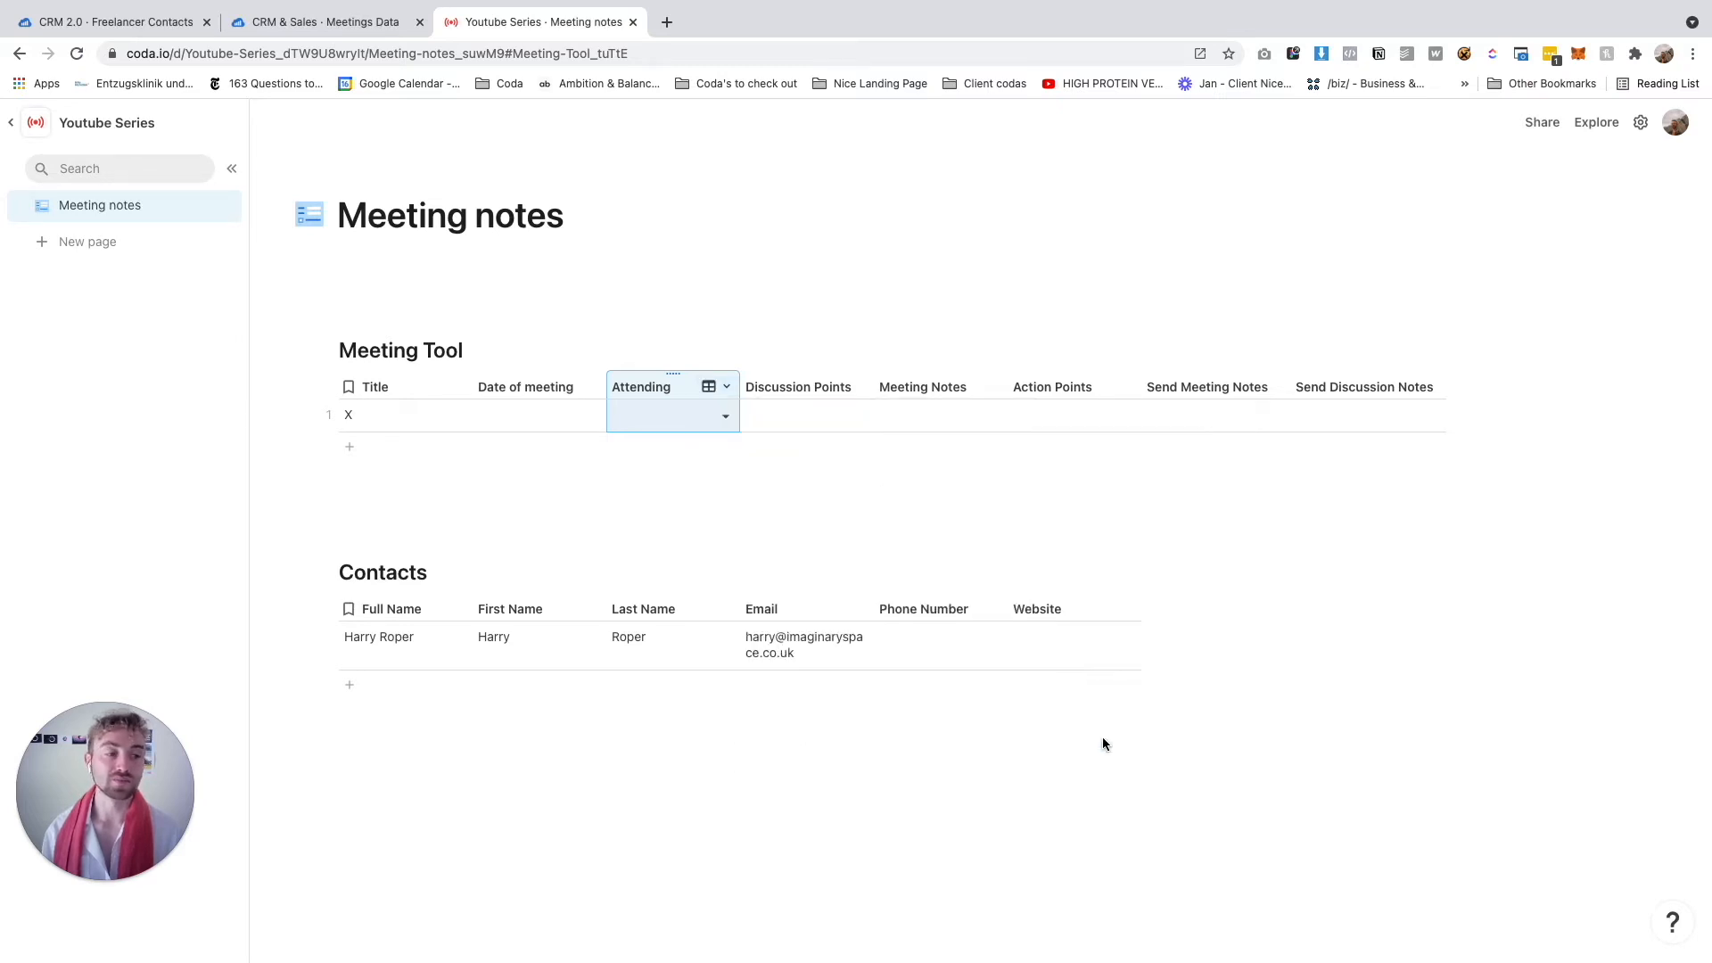
pyautogui.click(772, 403)
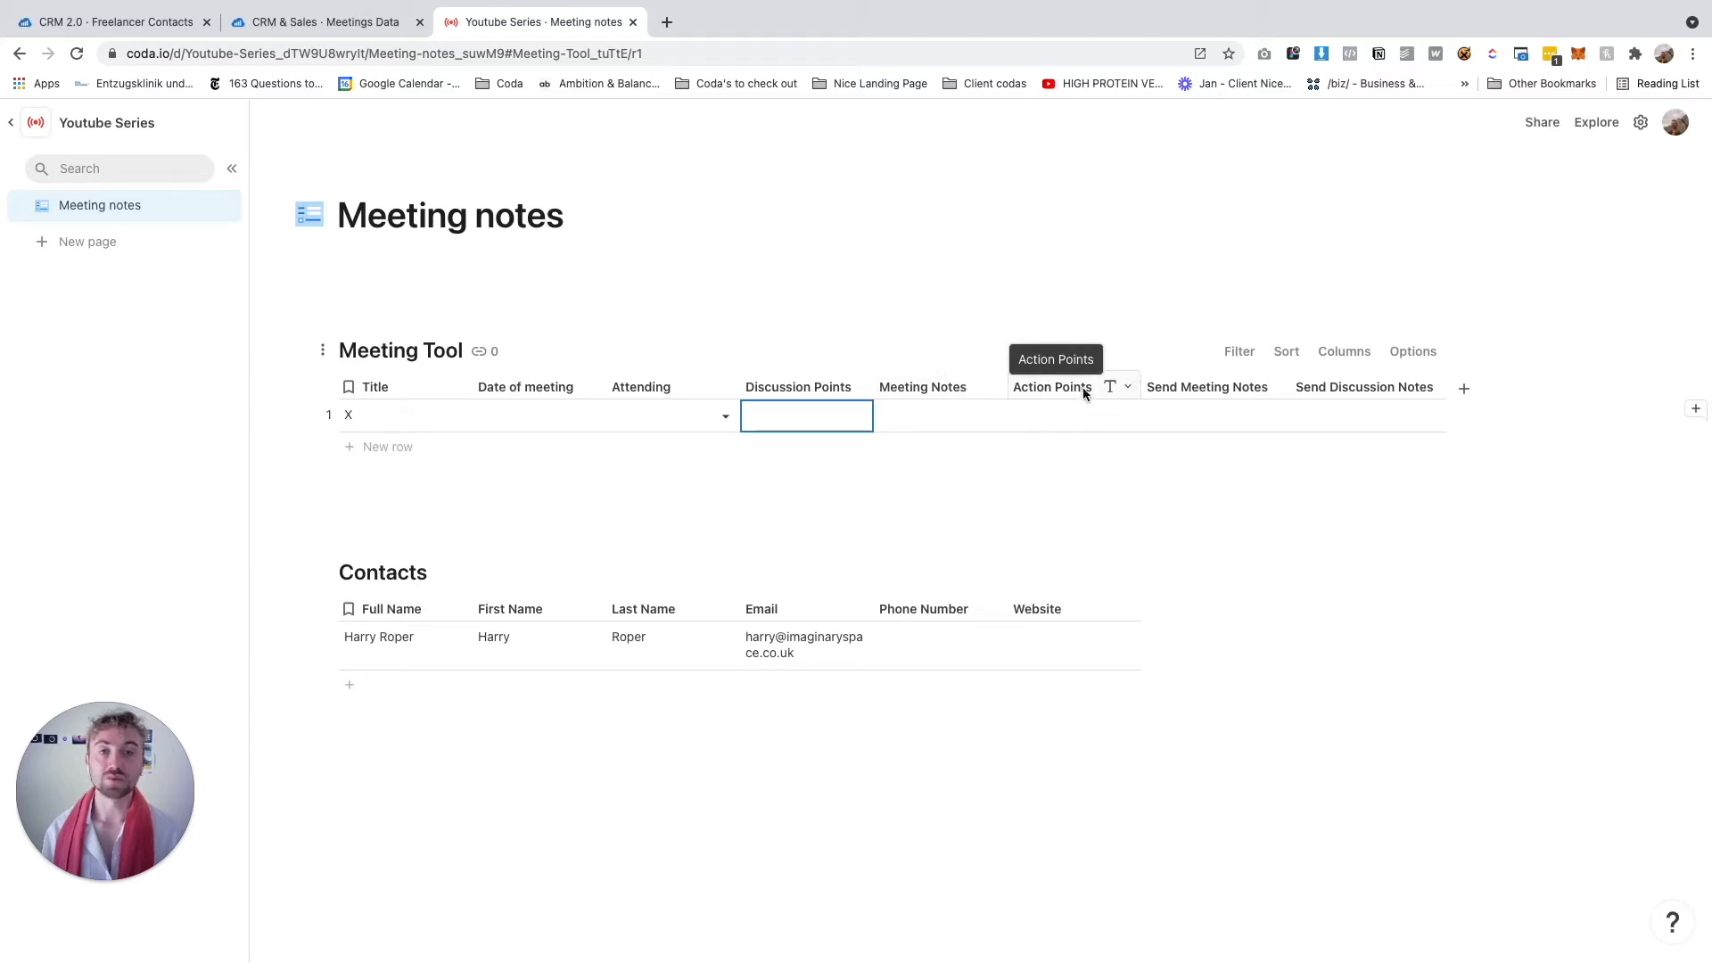
# Turn Send Meeting Notes into a button column
pyautogui.click(1202, 387)
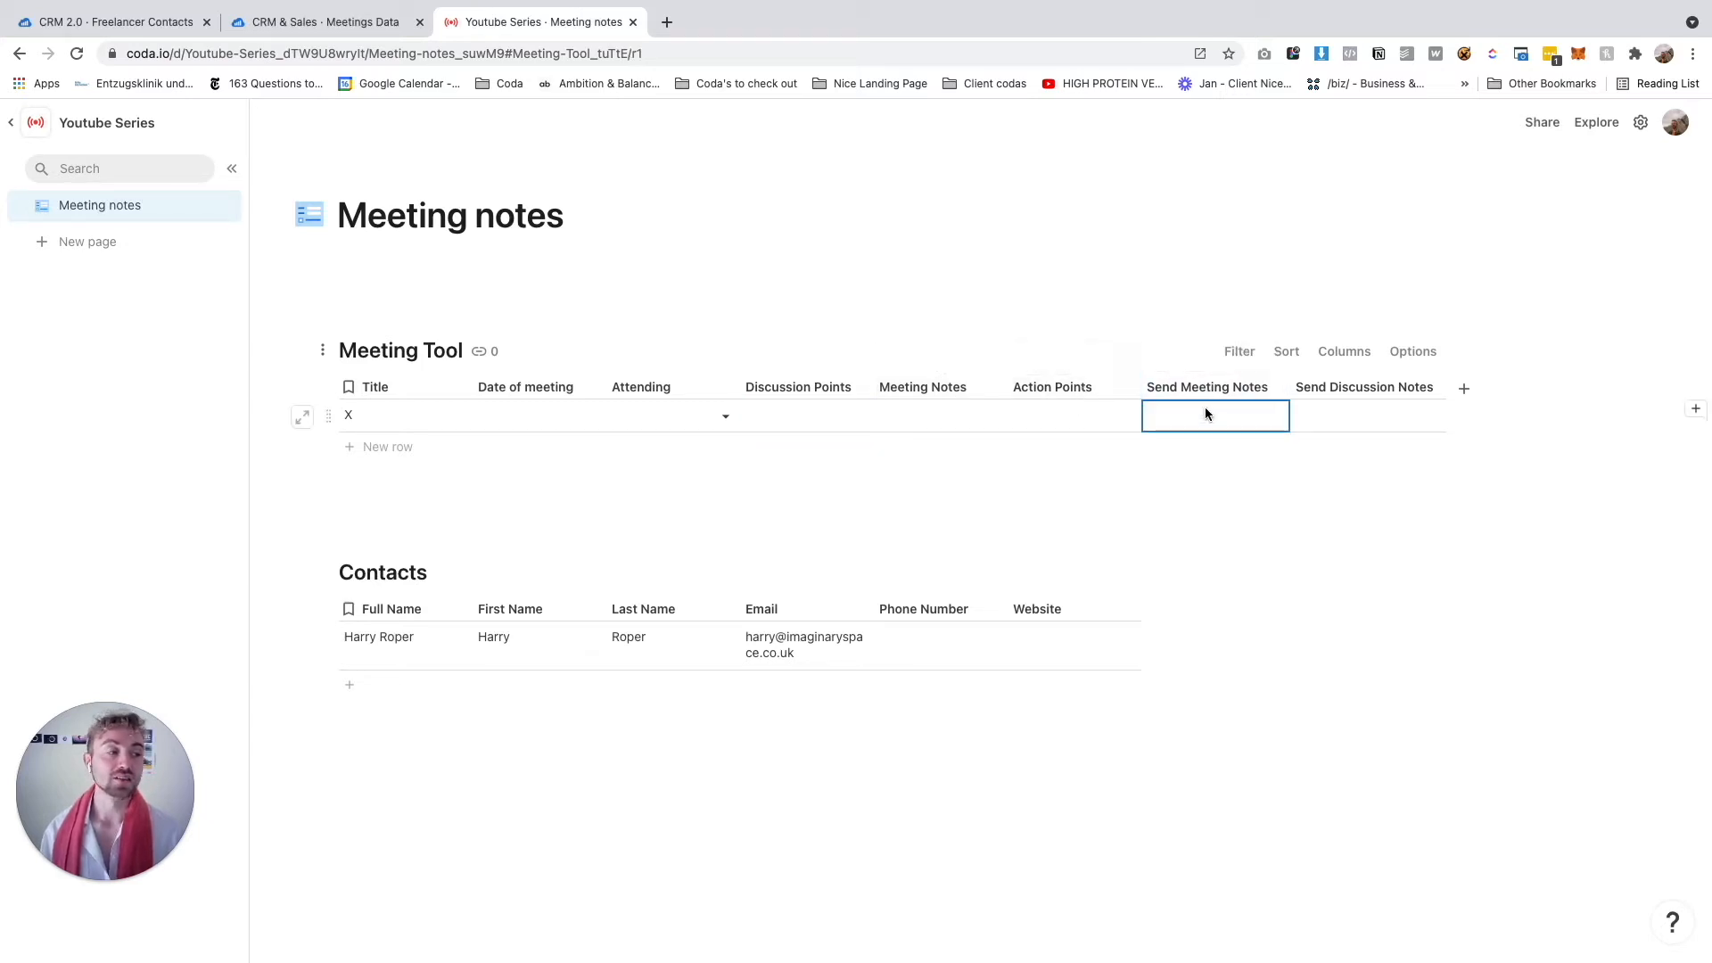
pyautogui.click(1276, 391)
pyautogui.moveTo(1362, 419)
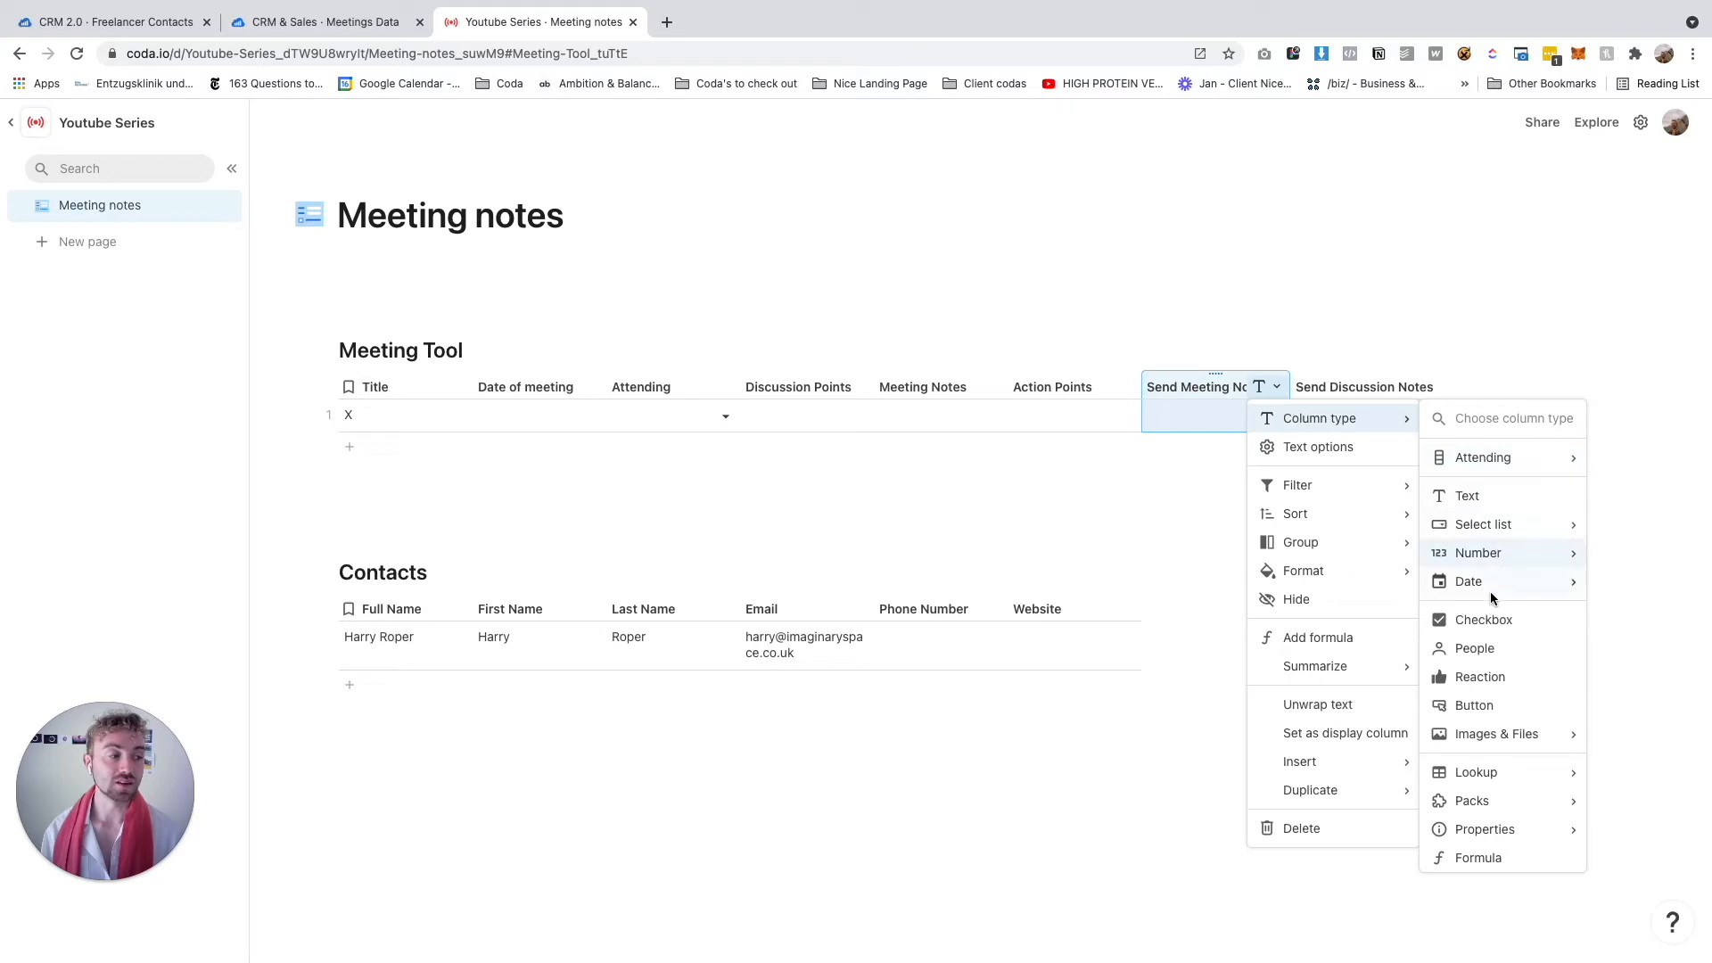
pyautogui.click(1473, 704)
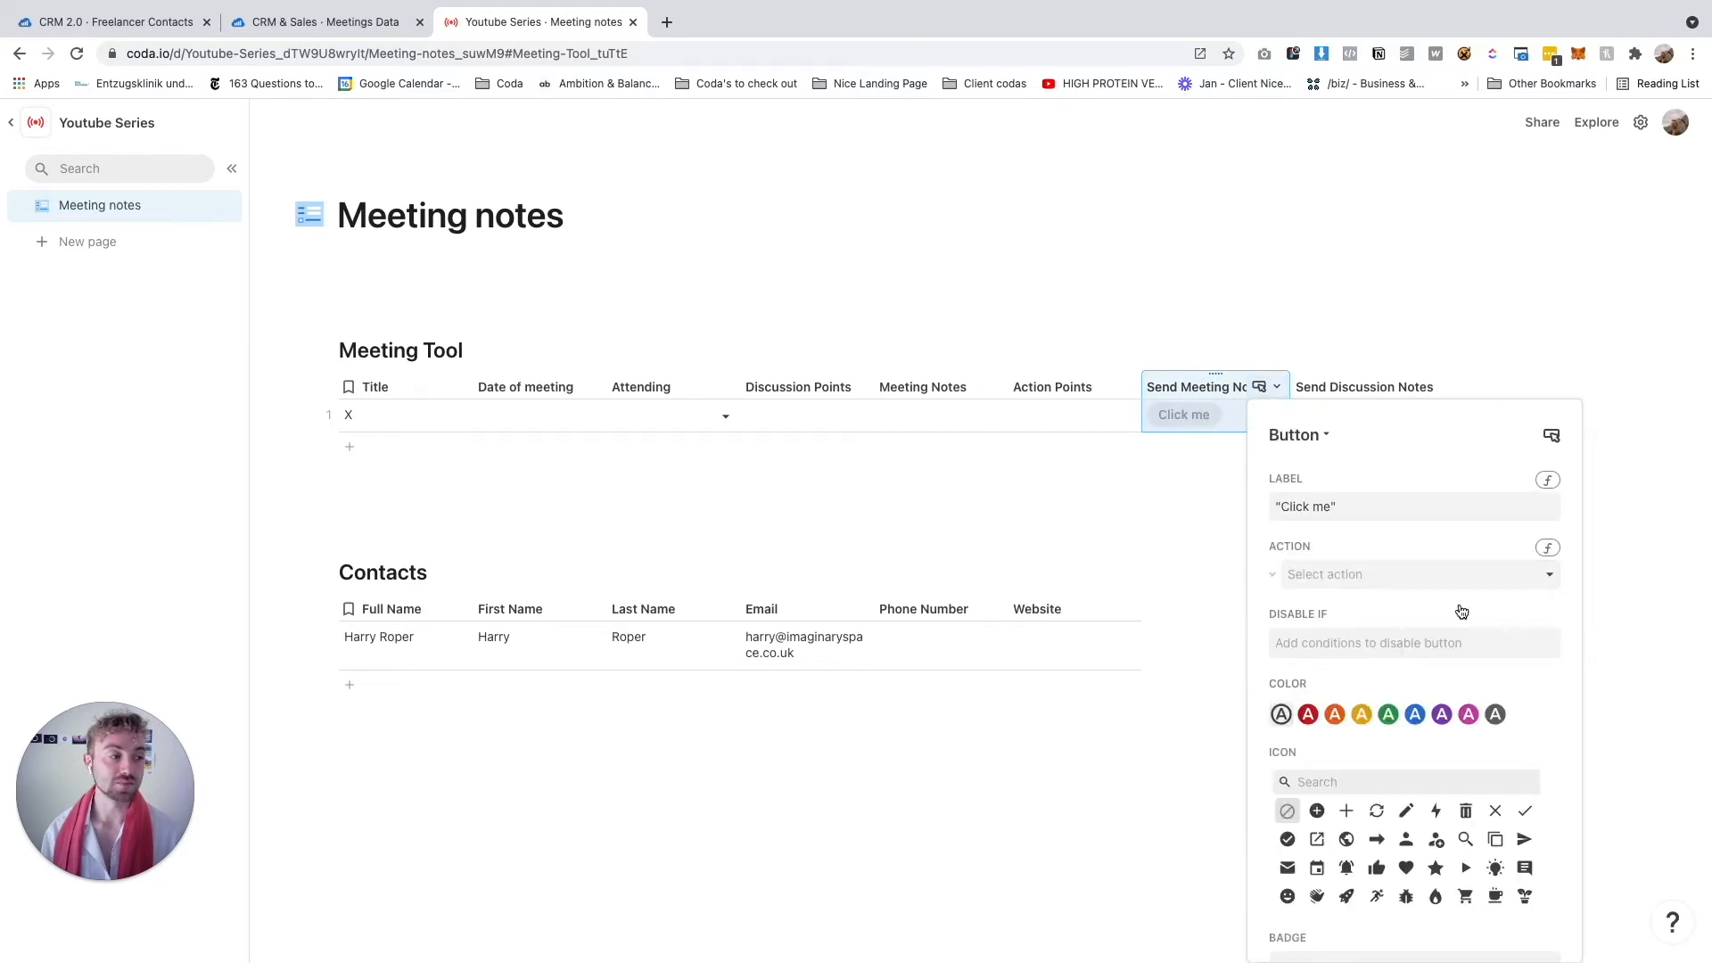
# Make Send Discussion Notes a button column and move it before Send Meeting Notes
pyautogui.click(1388, 384)
pyautogui.click(1432, 386)
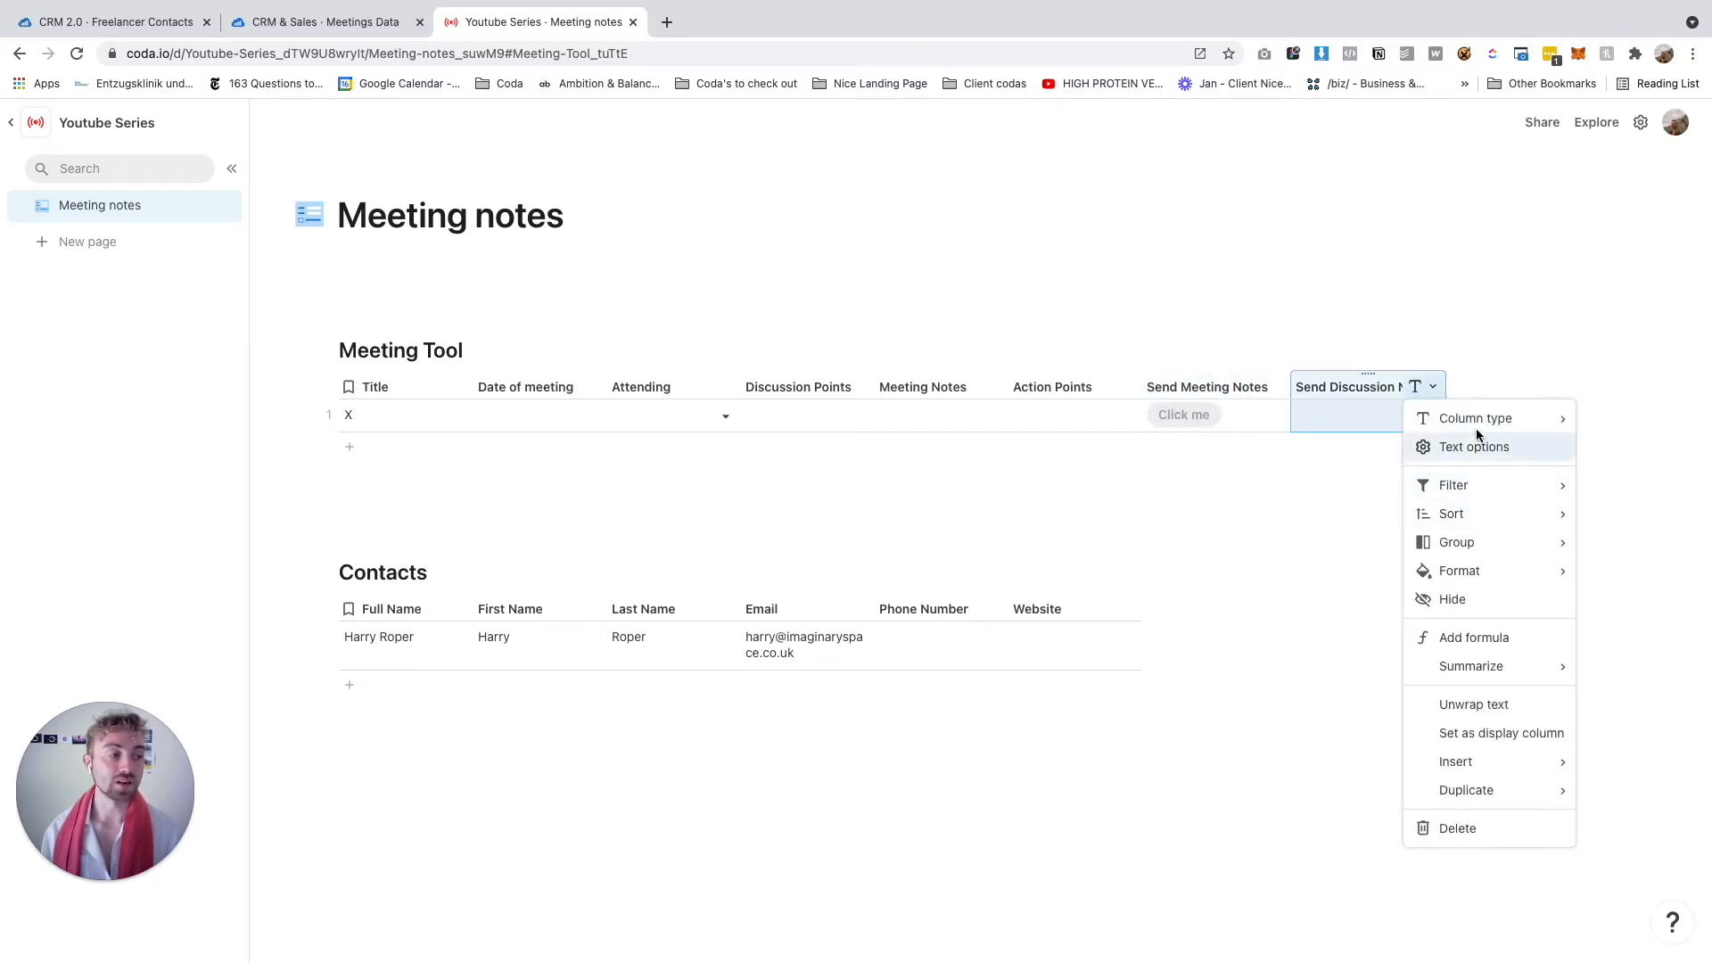
pyautogui.moveTo(1474, 417)
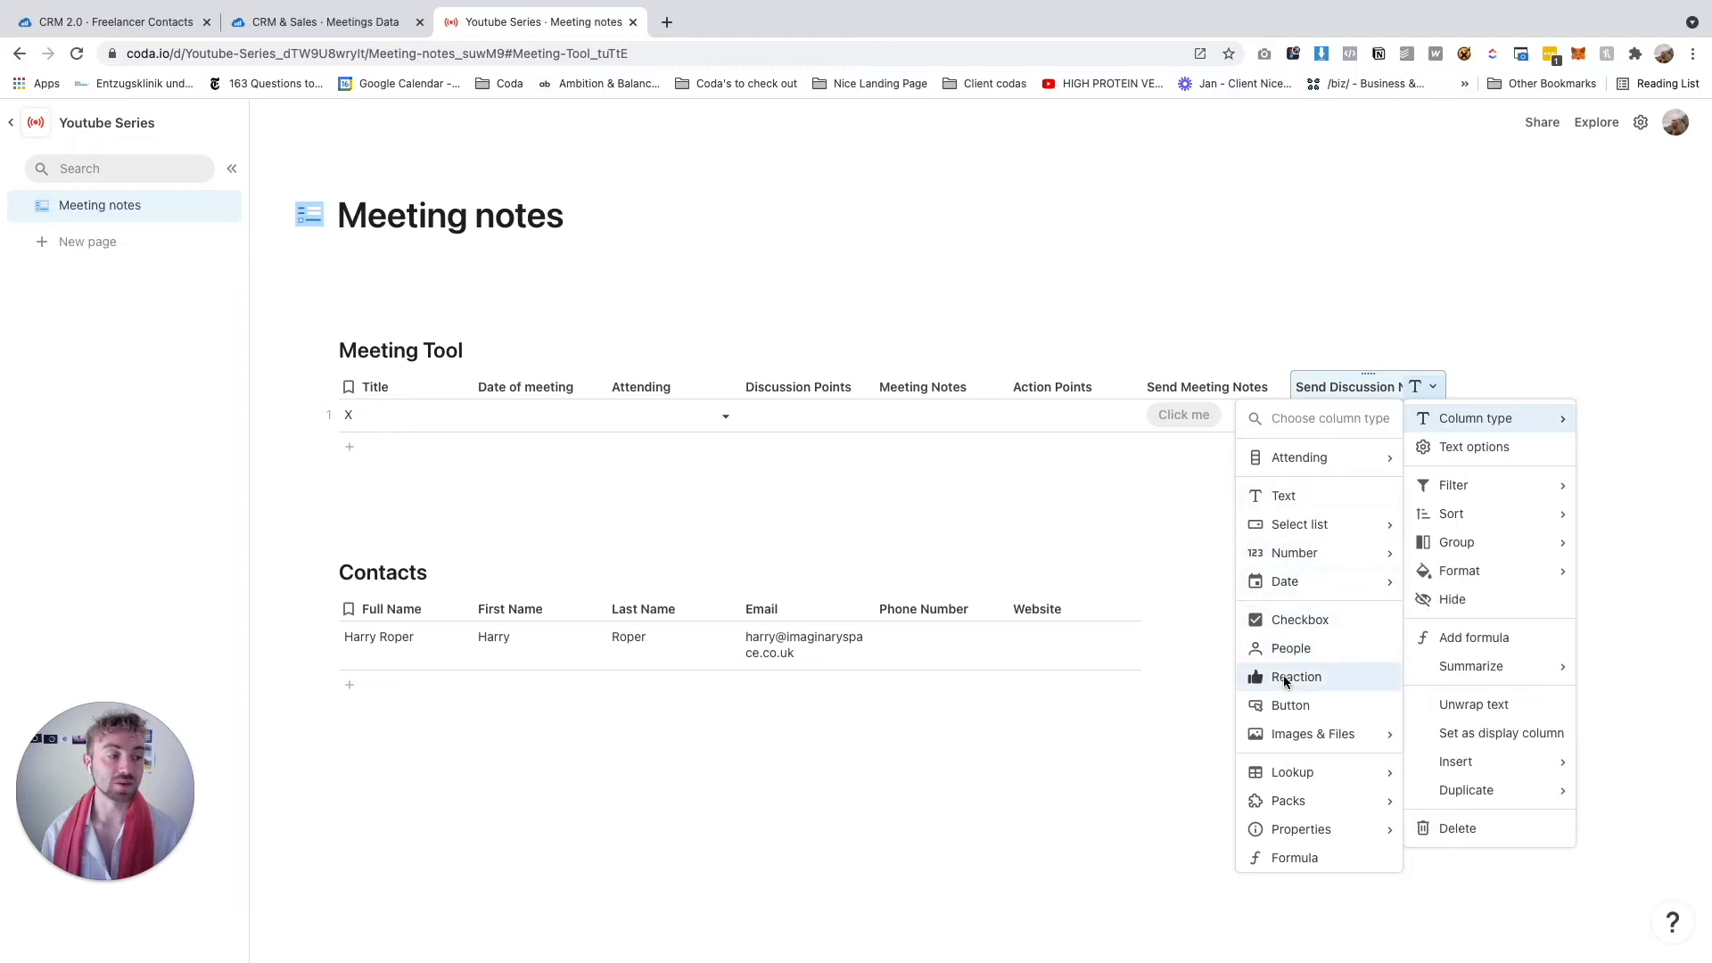
pyautogui.click(1291, 706)
pyautogui.moveTo(1352, 390); pyautogui.dragTo(1225, 399)
pyautogui.moveTo(1156, 386); pyautogui.dragTo(1160, 387)
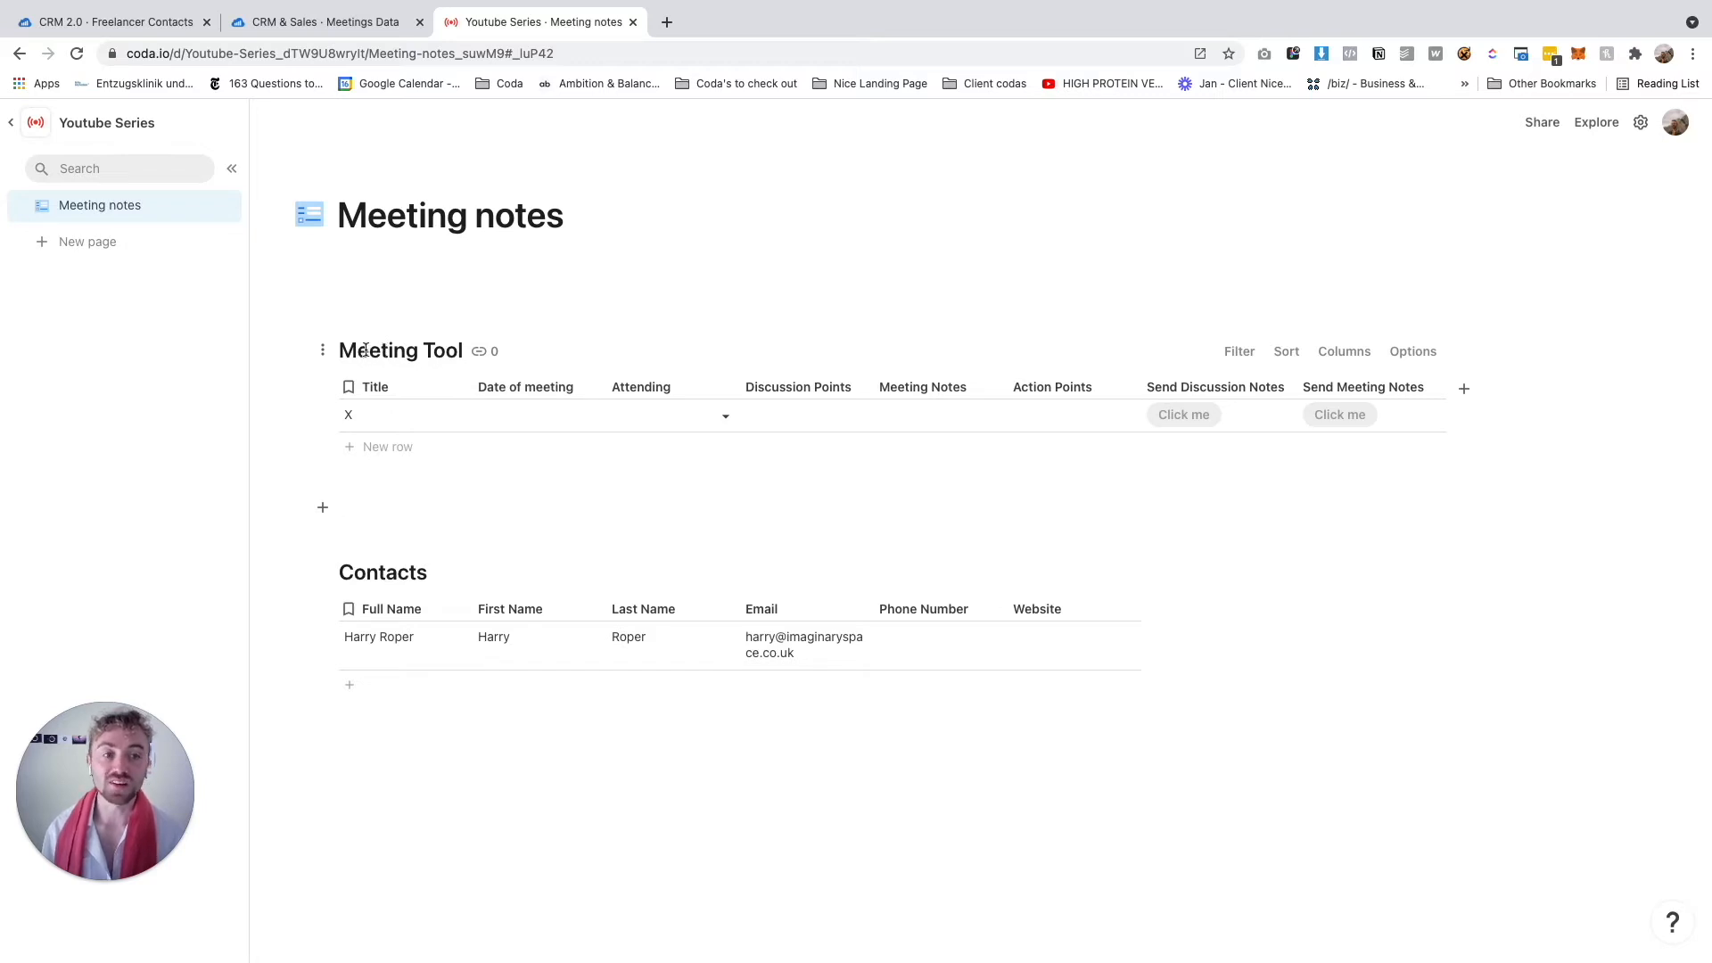
# Switch the Meeting Tool table to the Detail layout in its Options panel
pyautogui.click(323, 351)
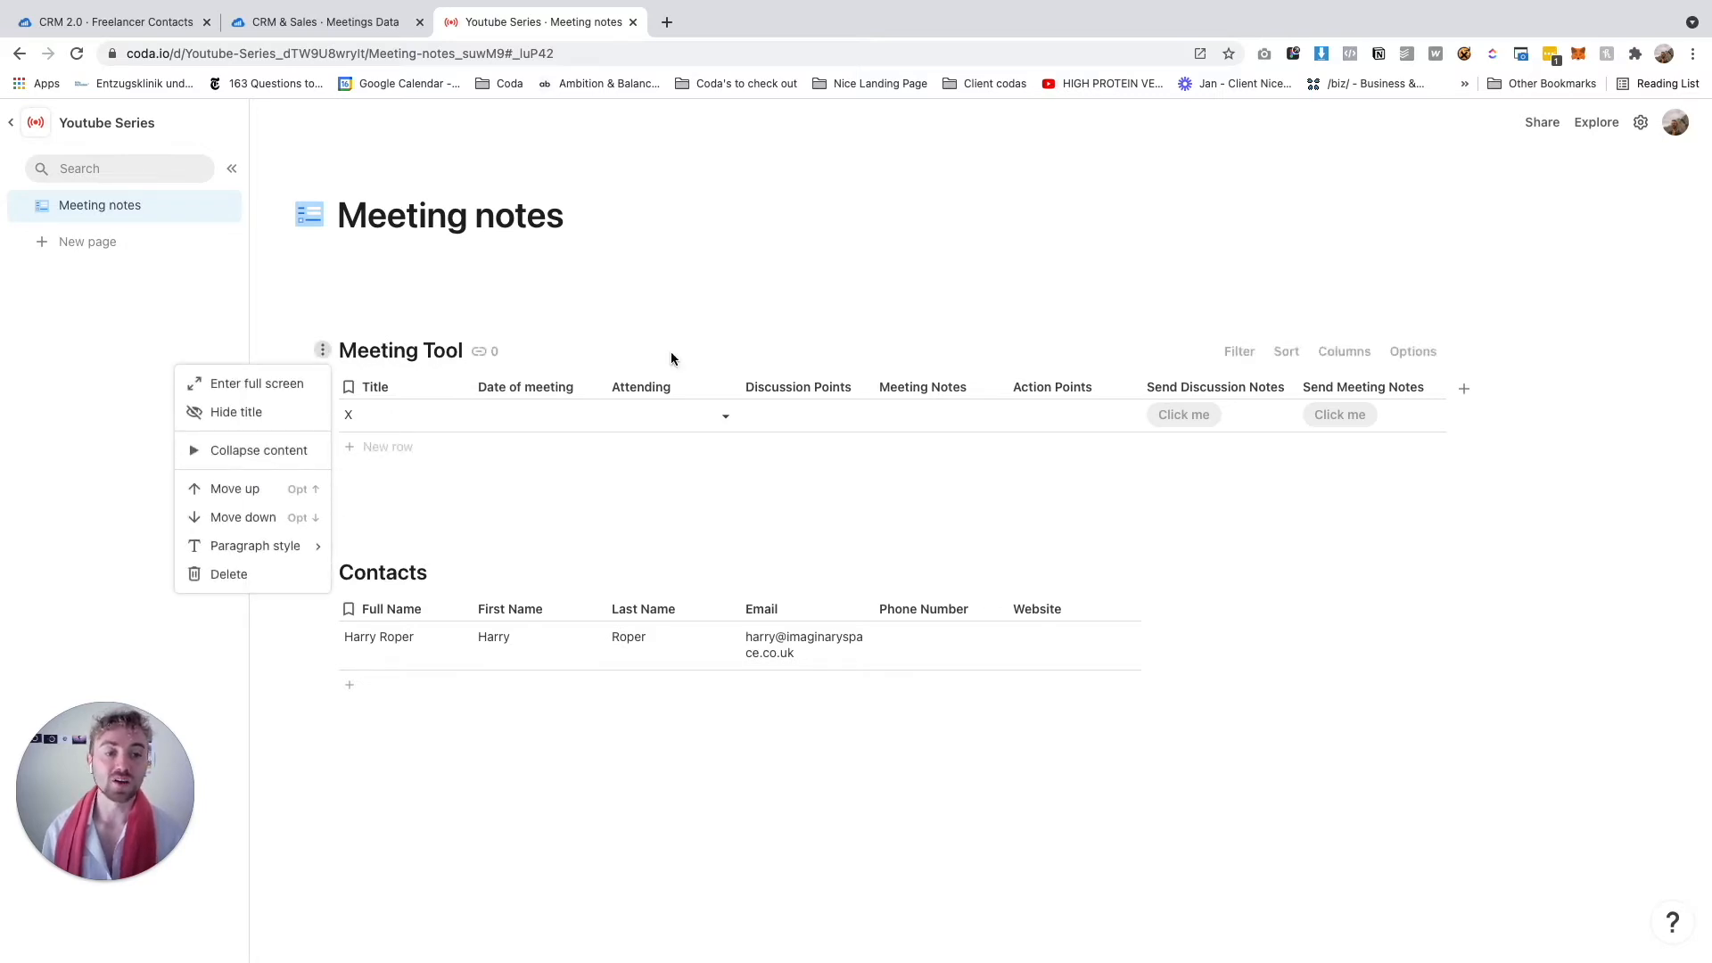
pyautogui.click(1397, 354)
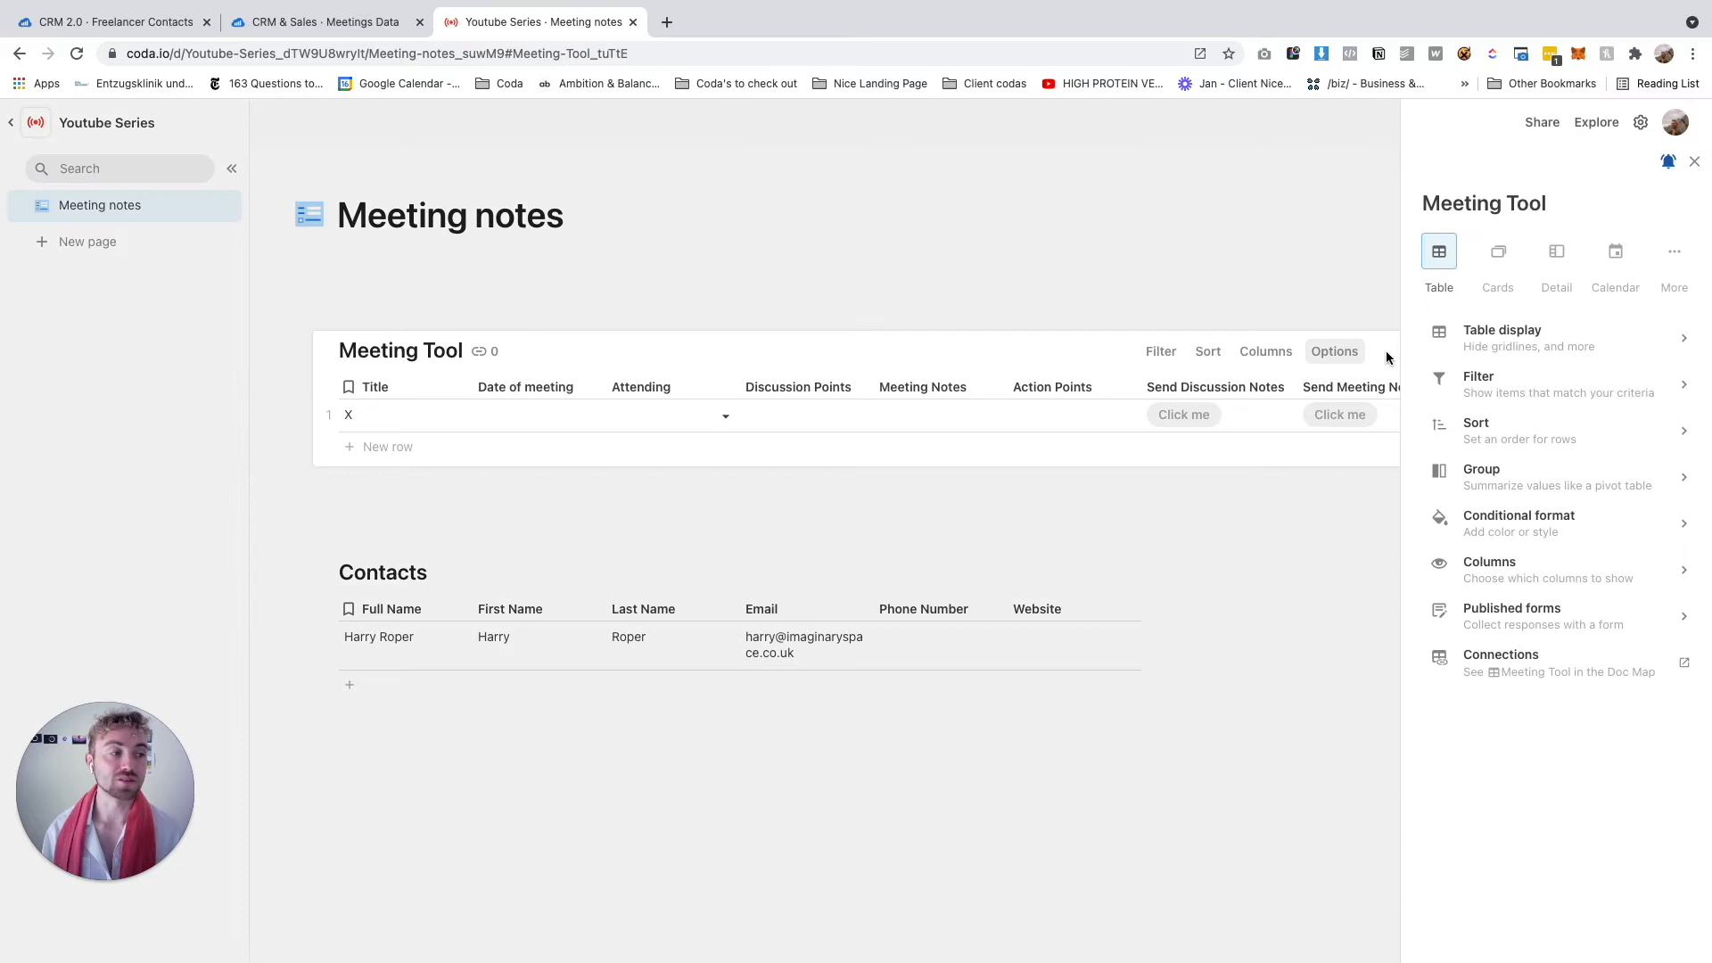
pyautogui.click(1559, 266)
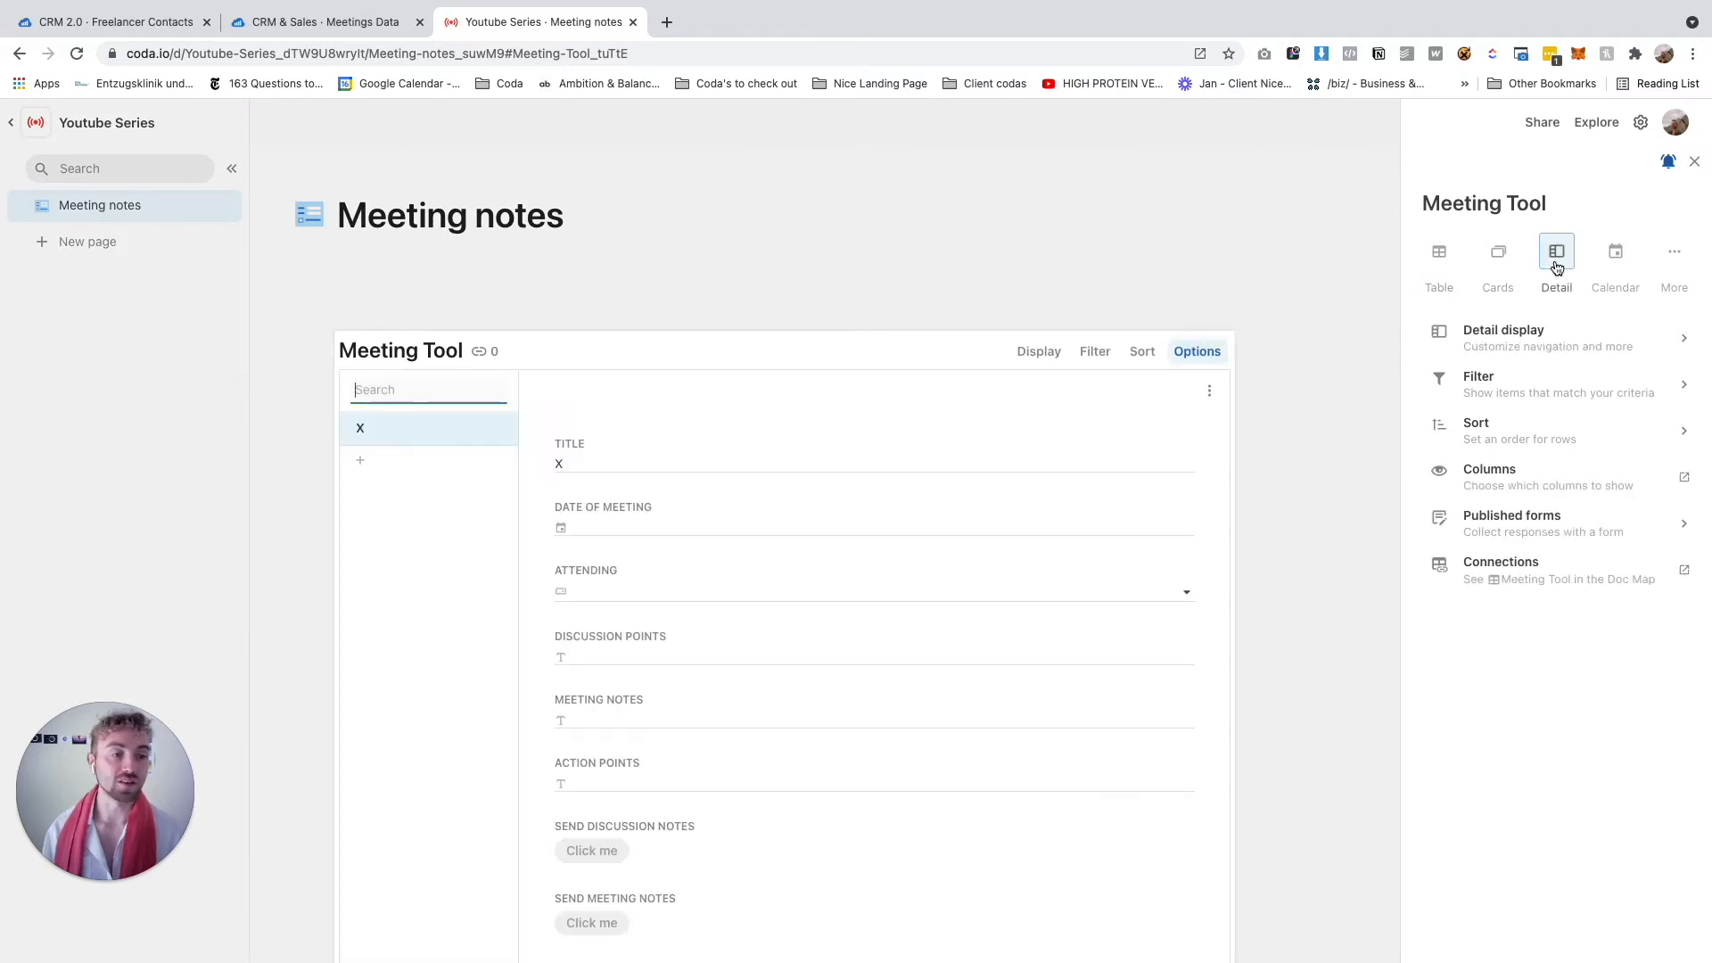
pyautogui.click(1695, 163)
pyautogui.scroll(-5, 1070, 556)
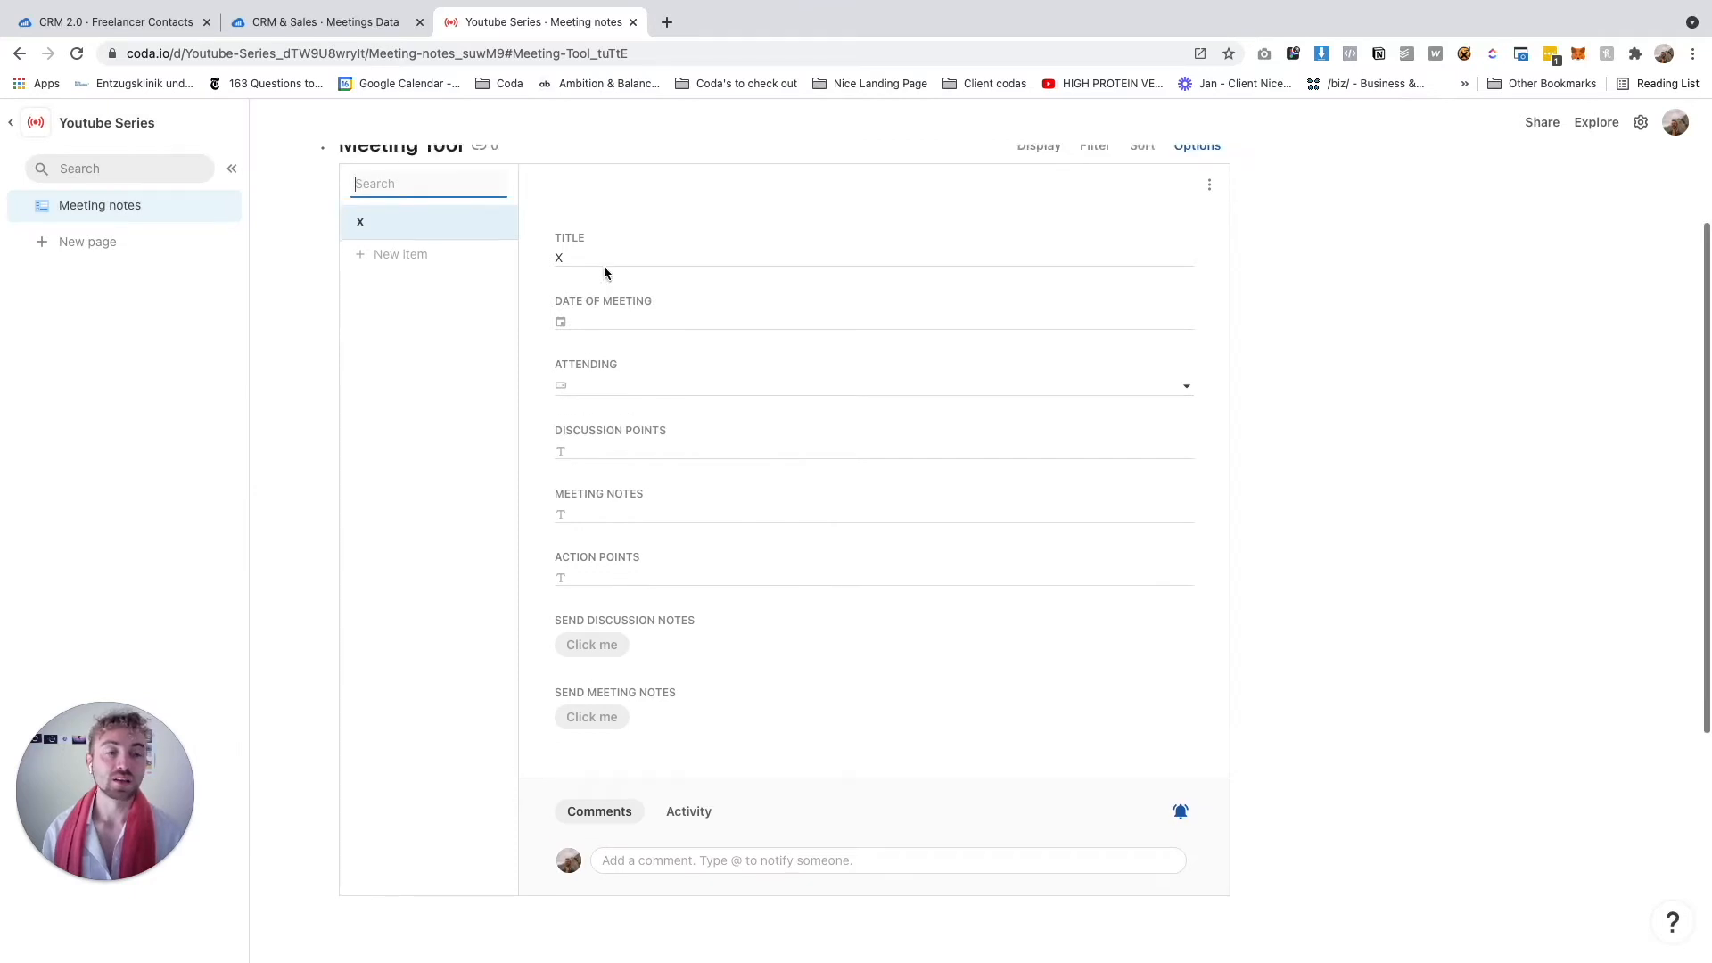
# Set the meeting date to 7/16/2021 and add the contact as attendee
pyautogui.click(580, 326)
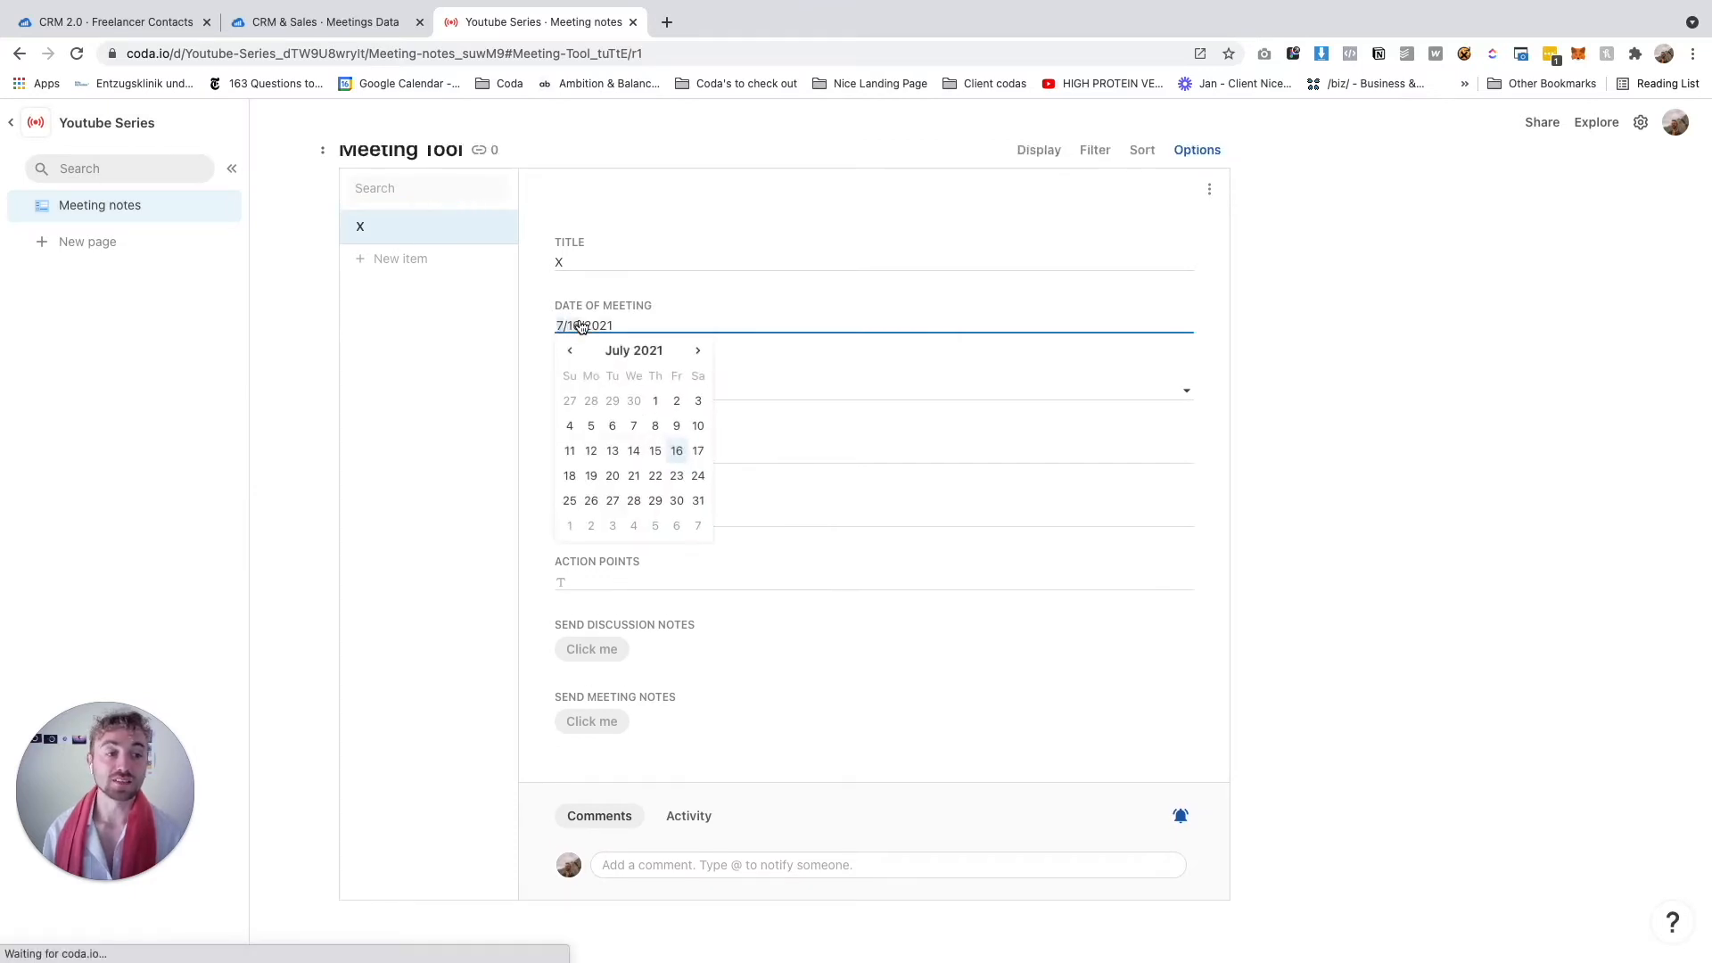
pyautogui.click(680, 453)
pyautogui.click(640, 392)
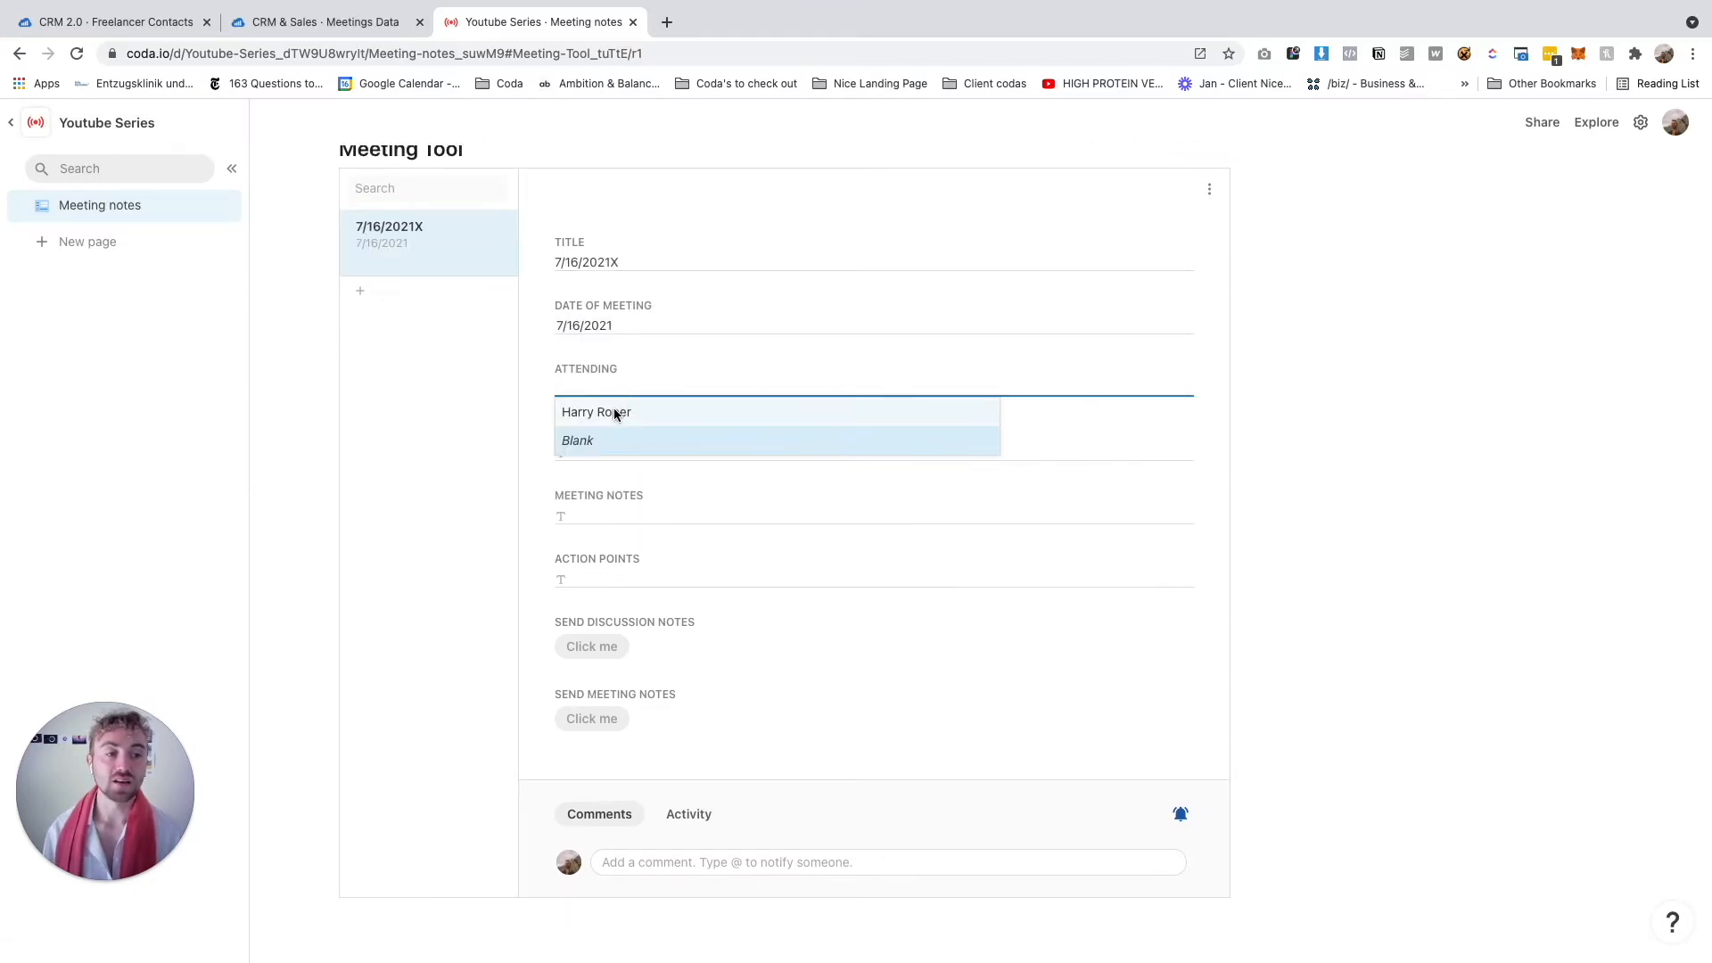
pyautogui.click(616, 413)
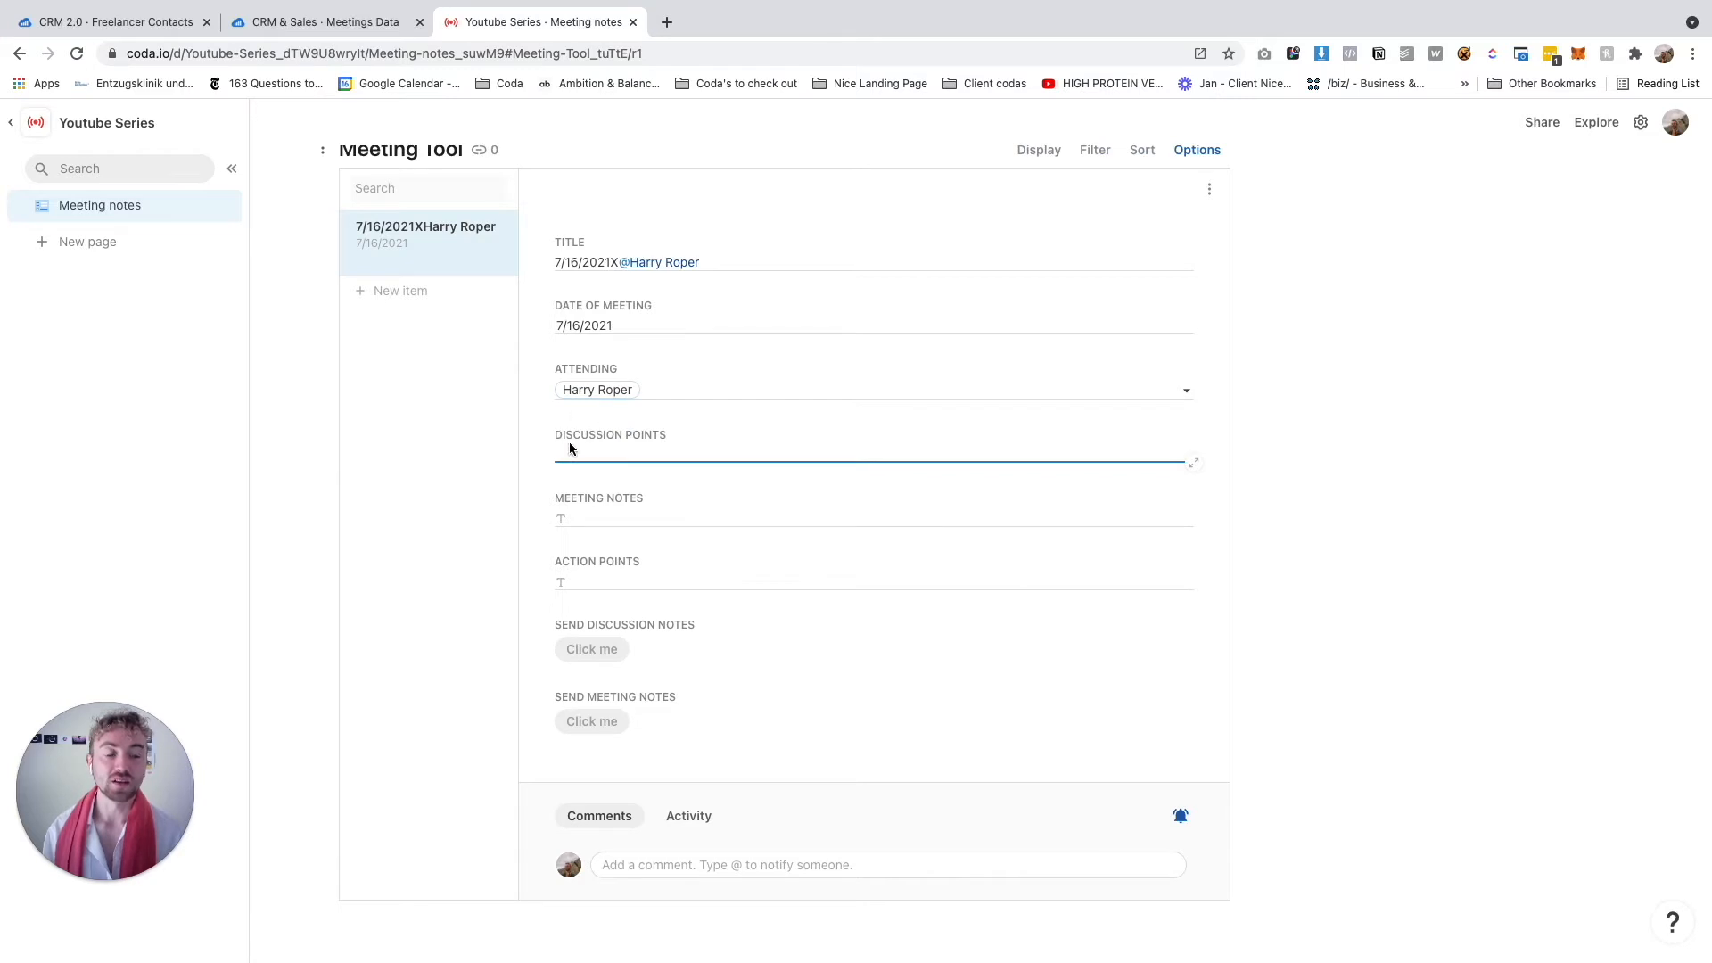
# Enter discussion points on the new landing page and marketing campaign, plus a budget meeting note
pyautogui.write('- ')
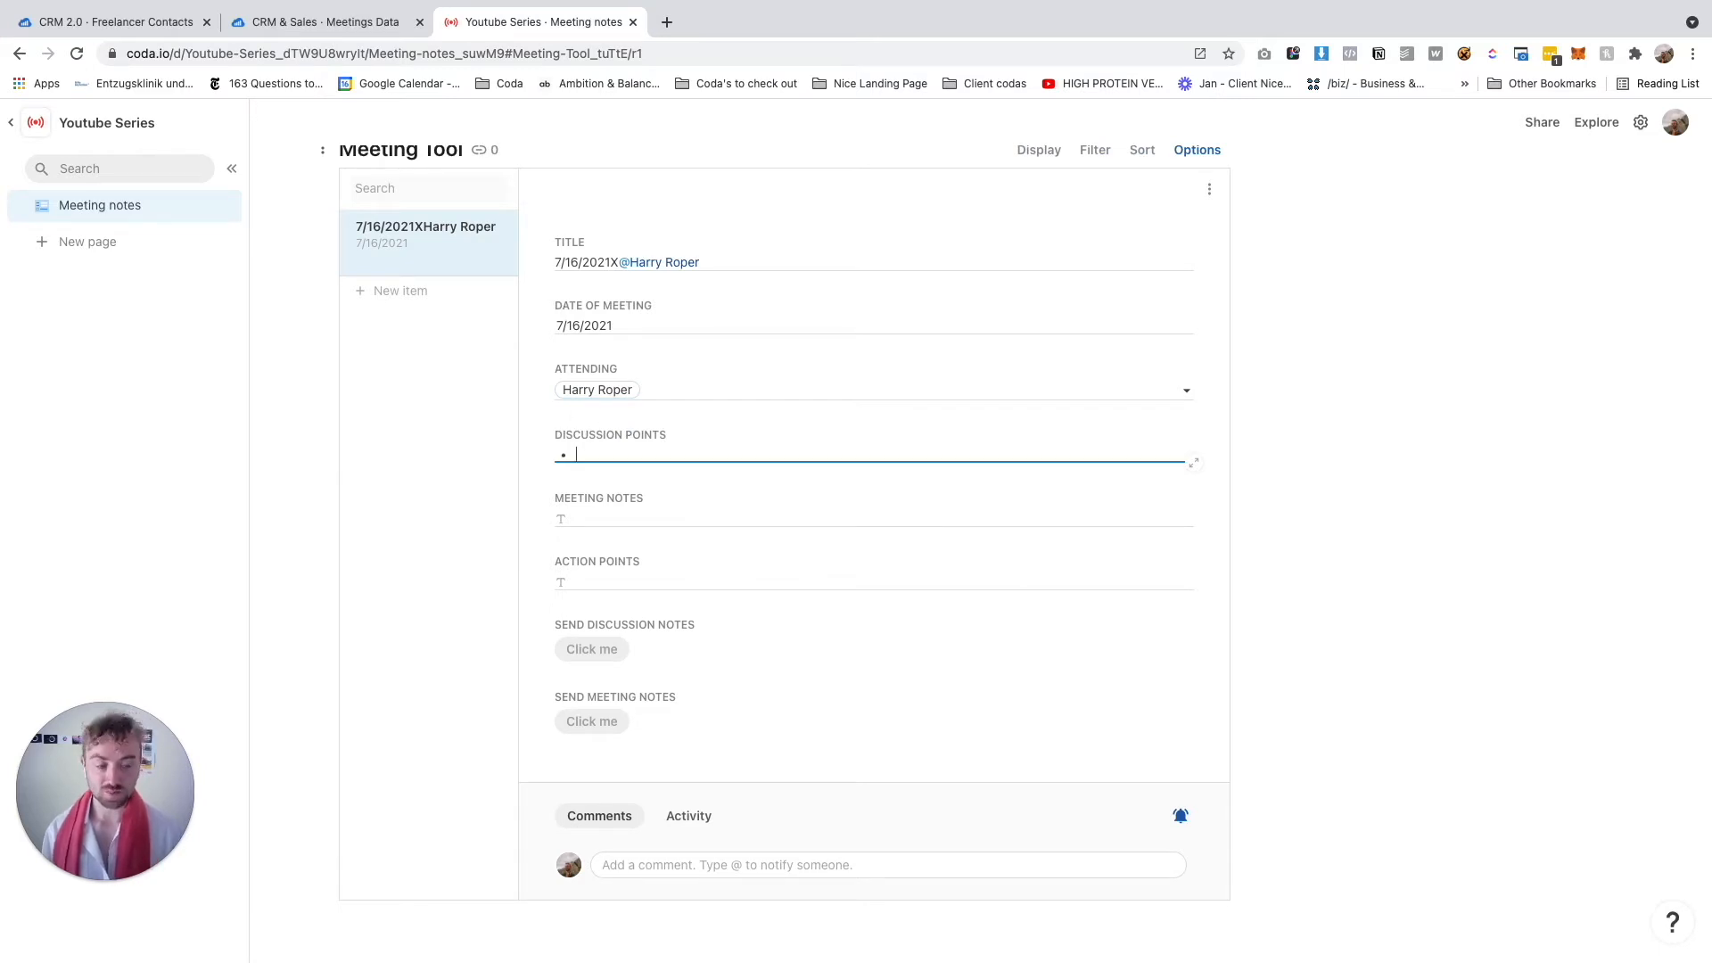
pyautogui.write('Talk about new landing page')
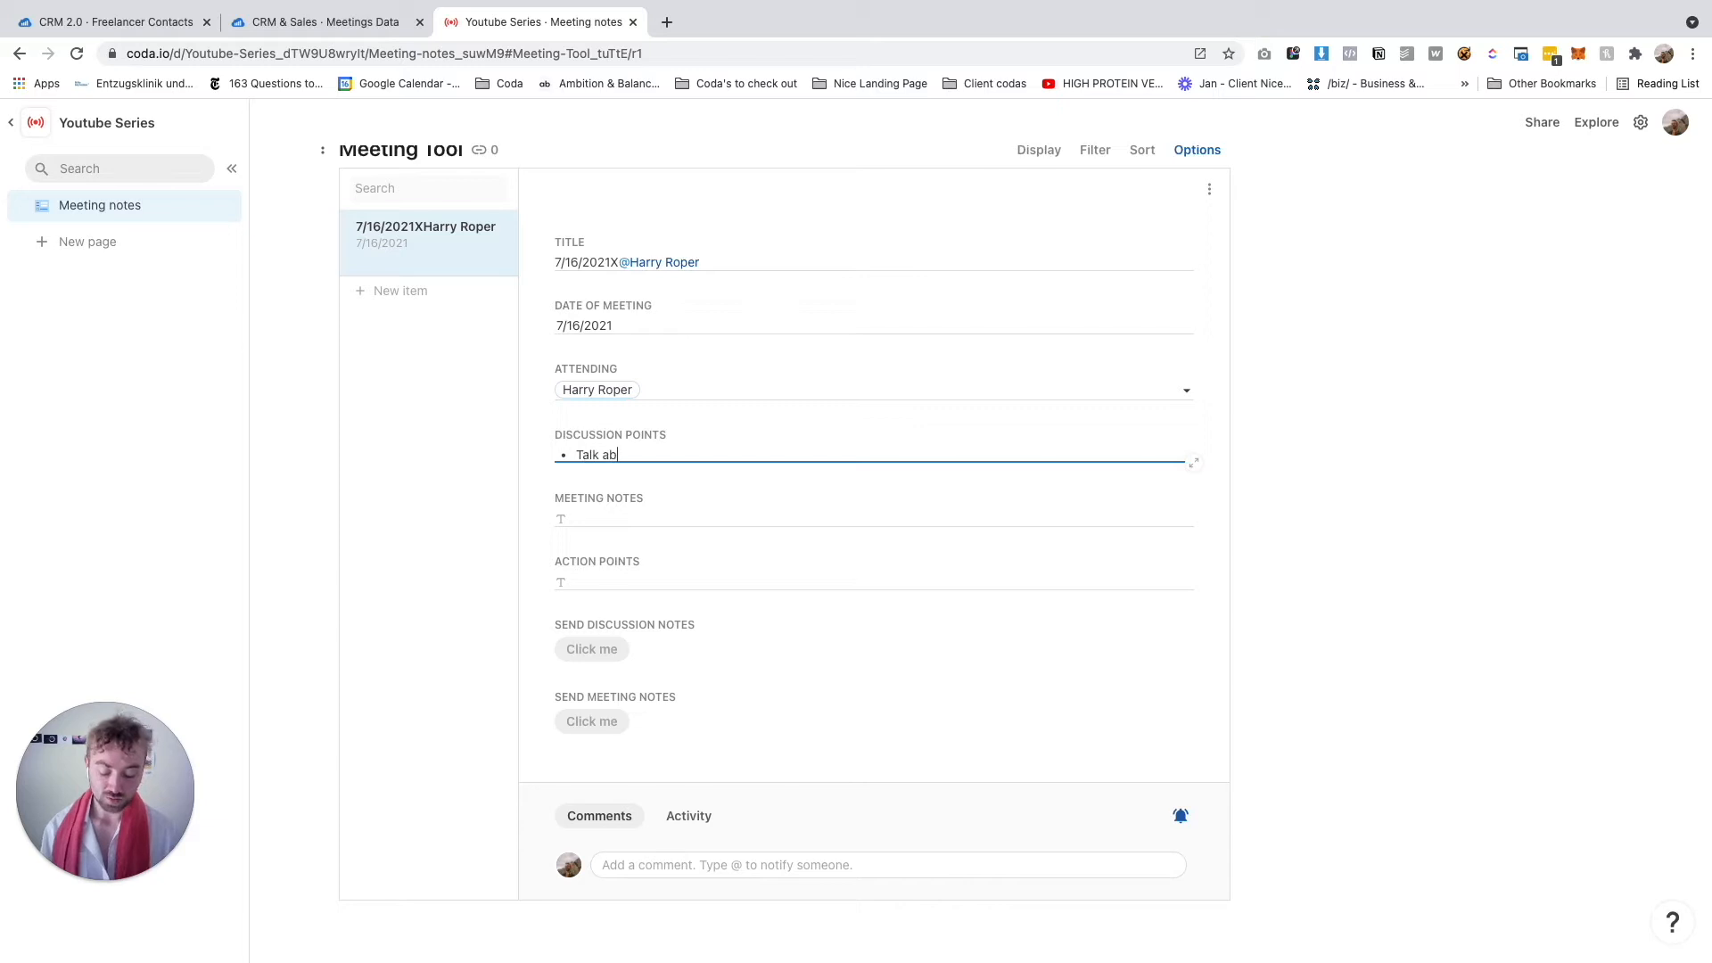
pyautogui.press('Return')
pyautogui.write('Discuss marketing ')
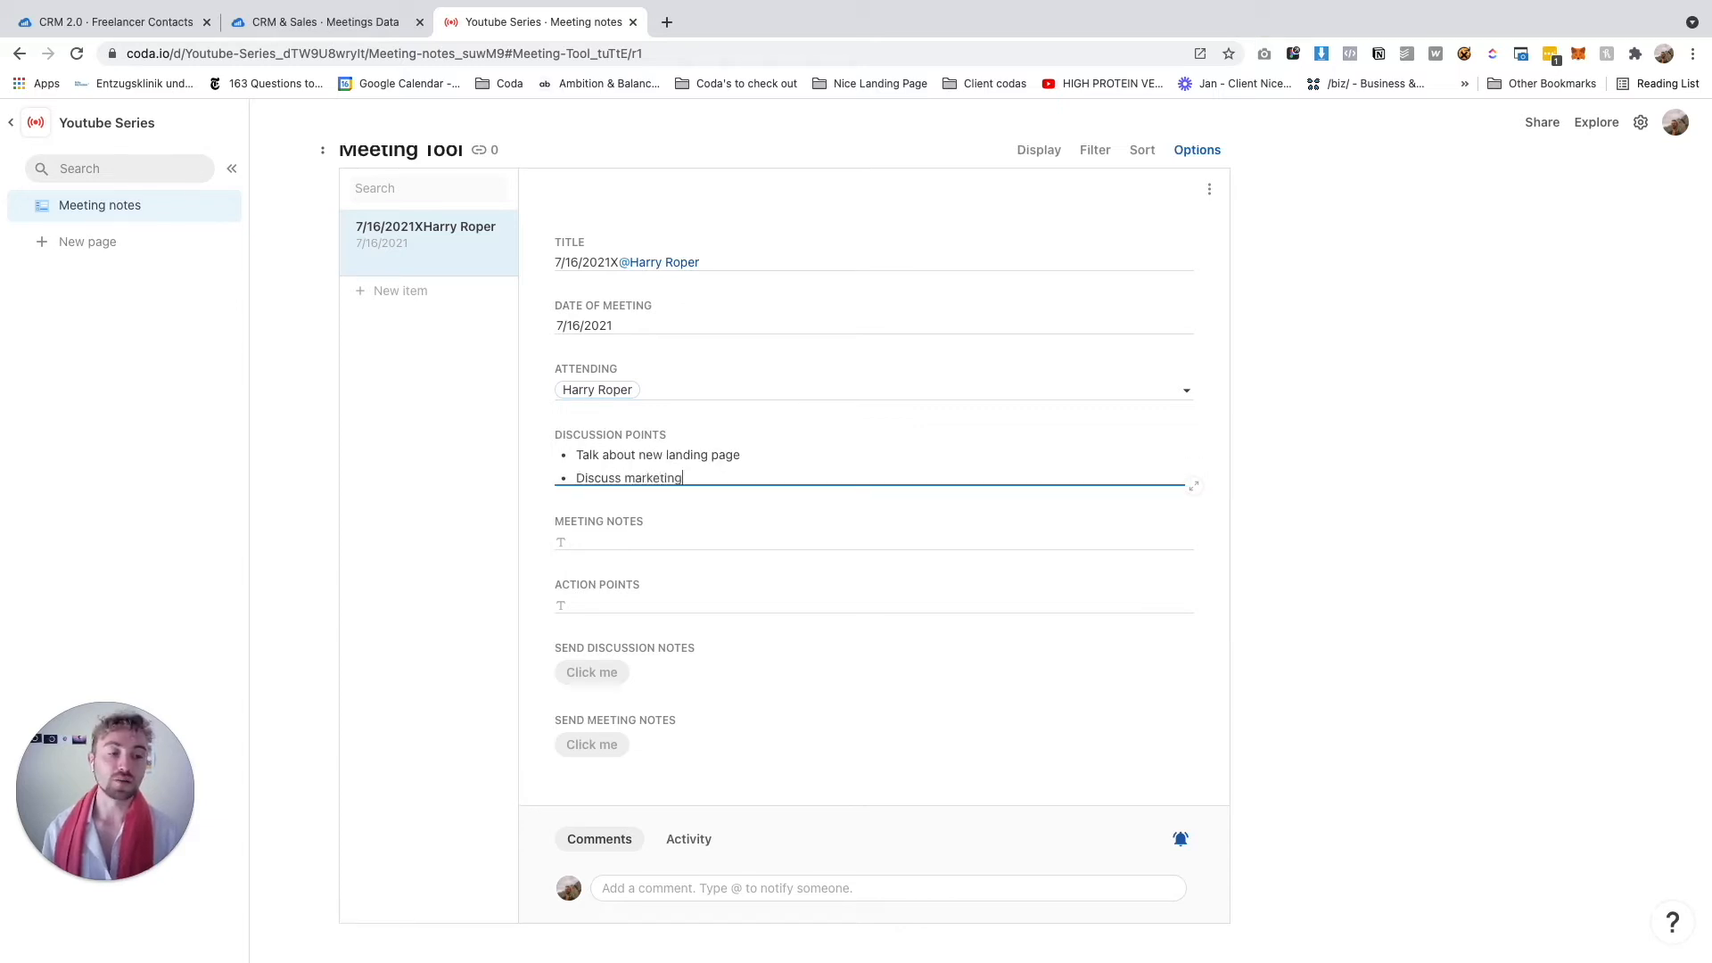
pyautogui.write('campaign to support landing page')
pyautogui.click(634, 540)
pyautogui.write('-')
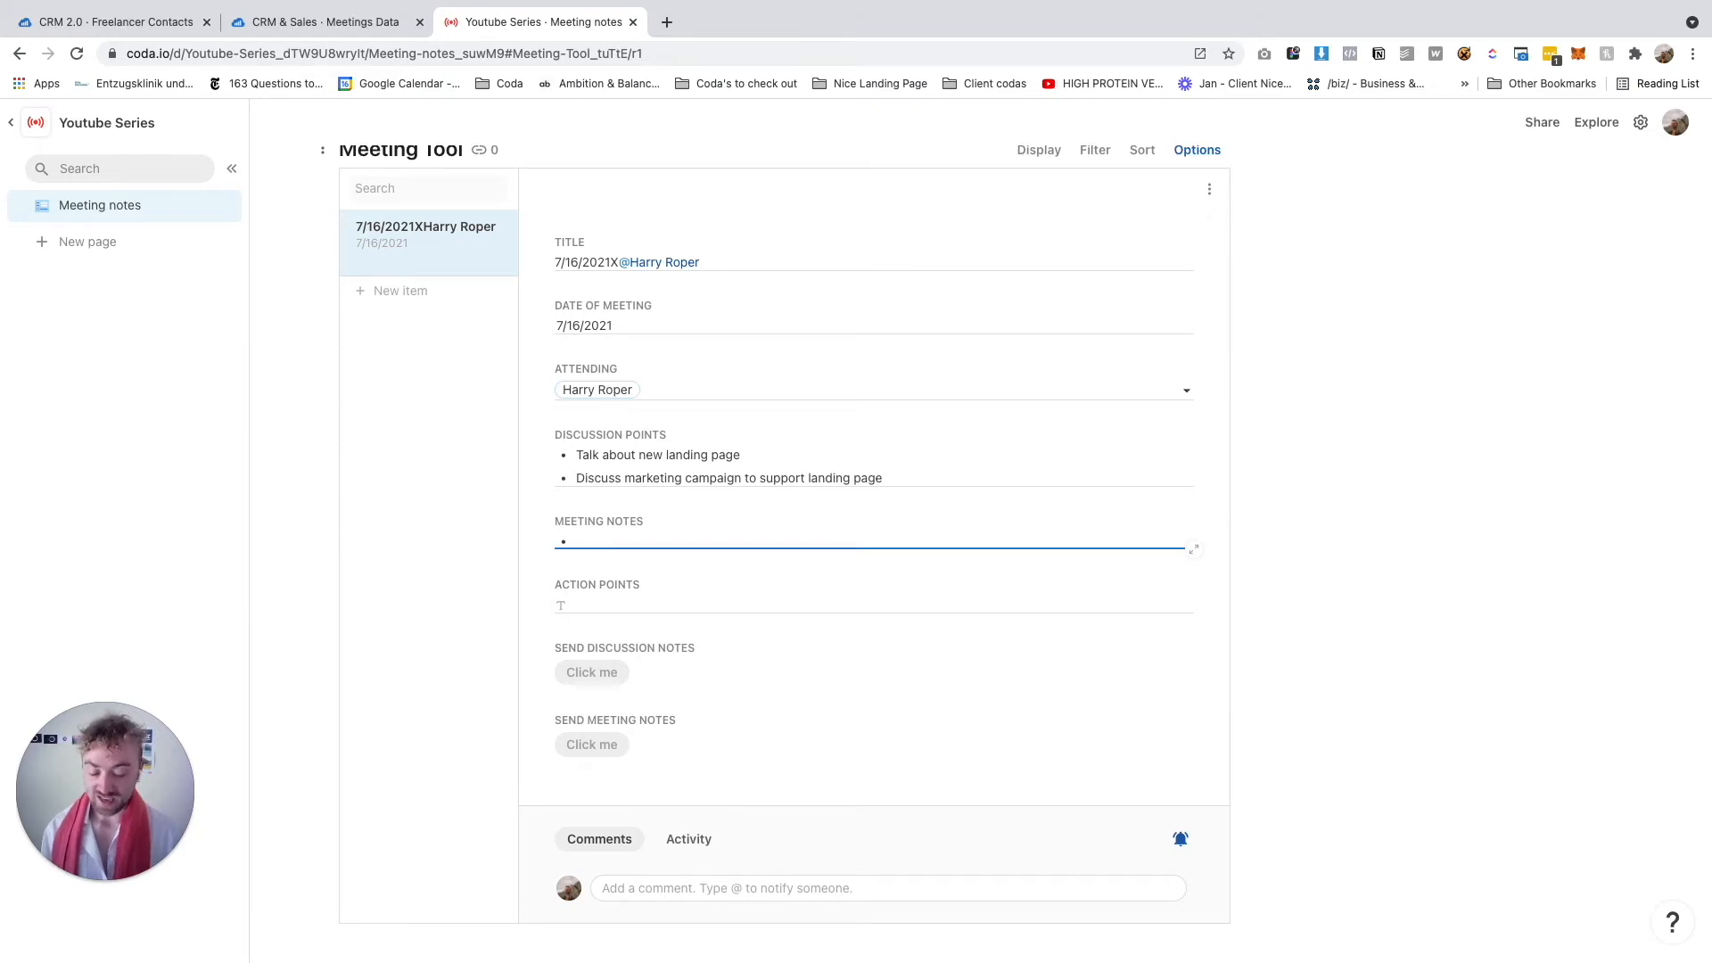
pyautogui.write('We decided to create ANOTHER landing page on top of this one')
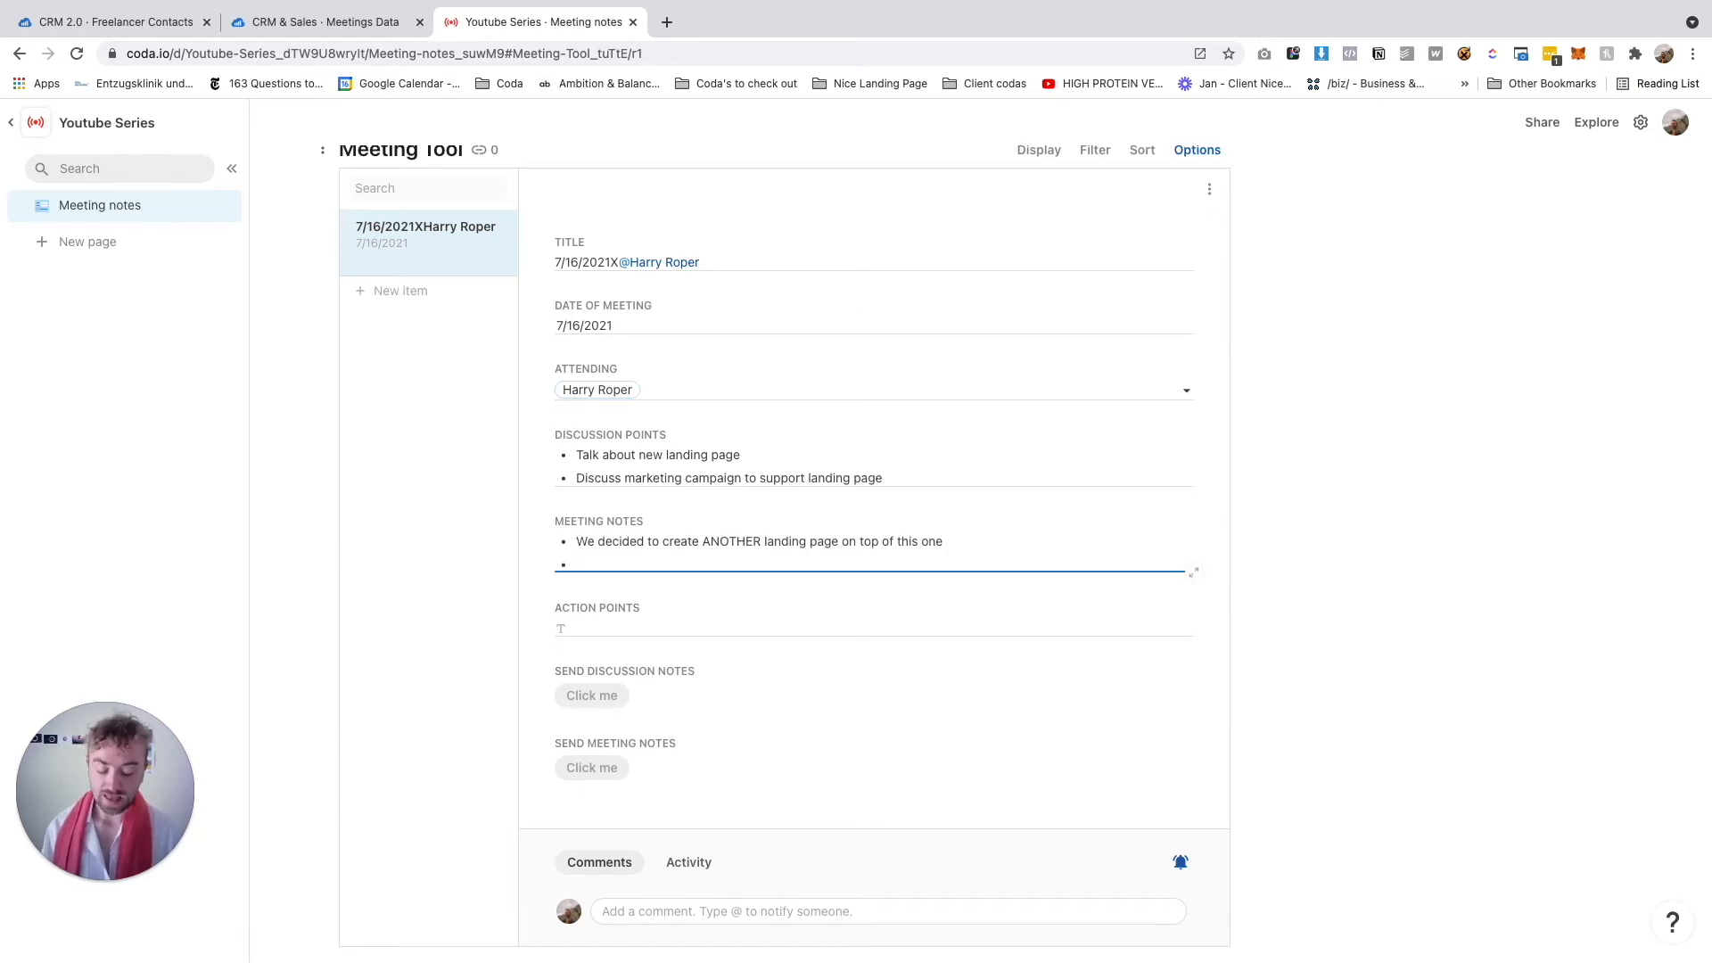
pyautogui.write('ase budget by £500')
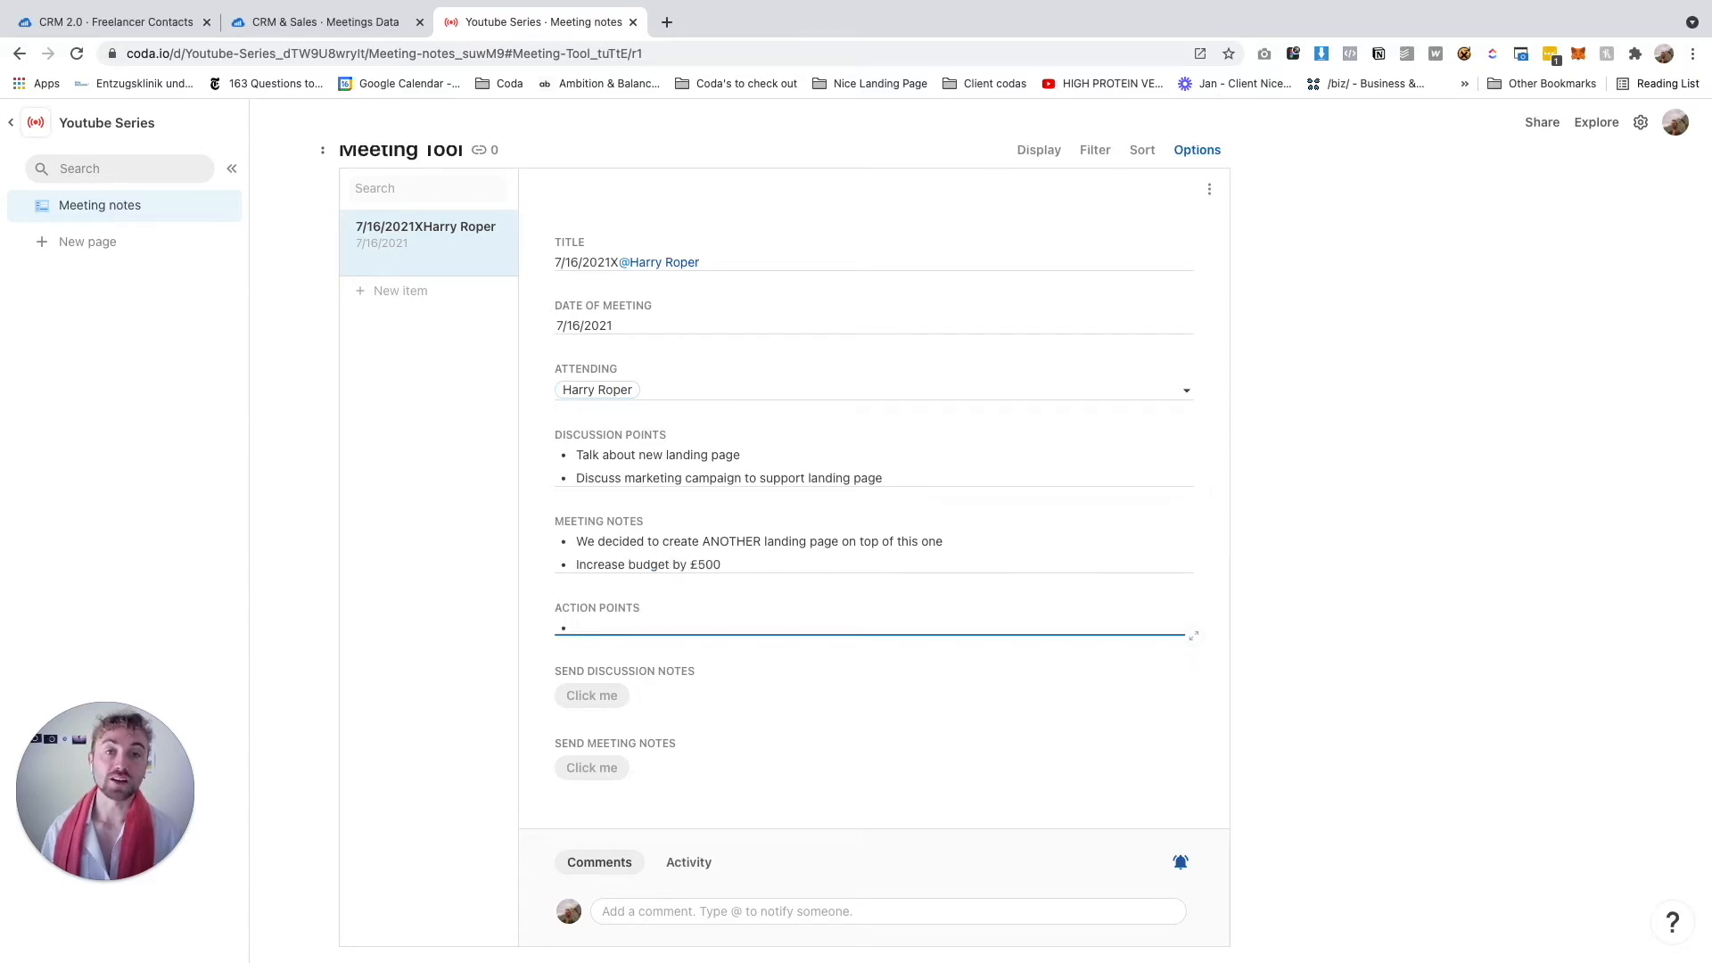
# Add a checklist action point to send the contract to the contact
pyautogui.write('/ch')
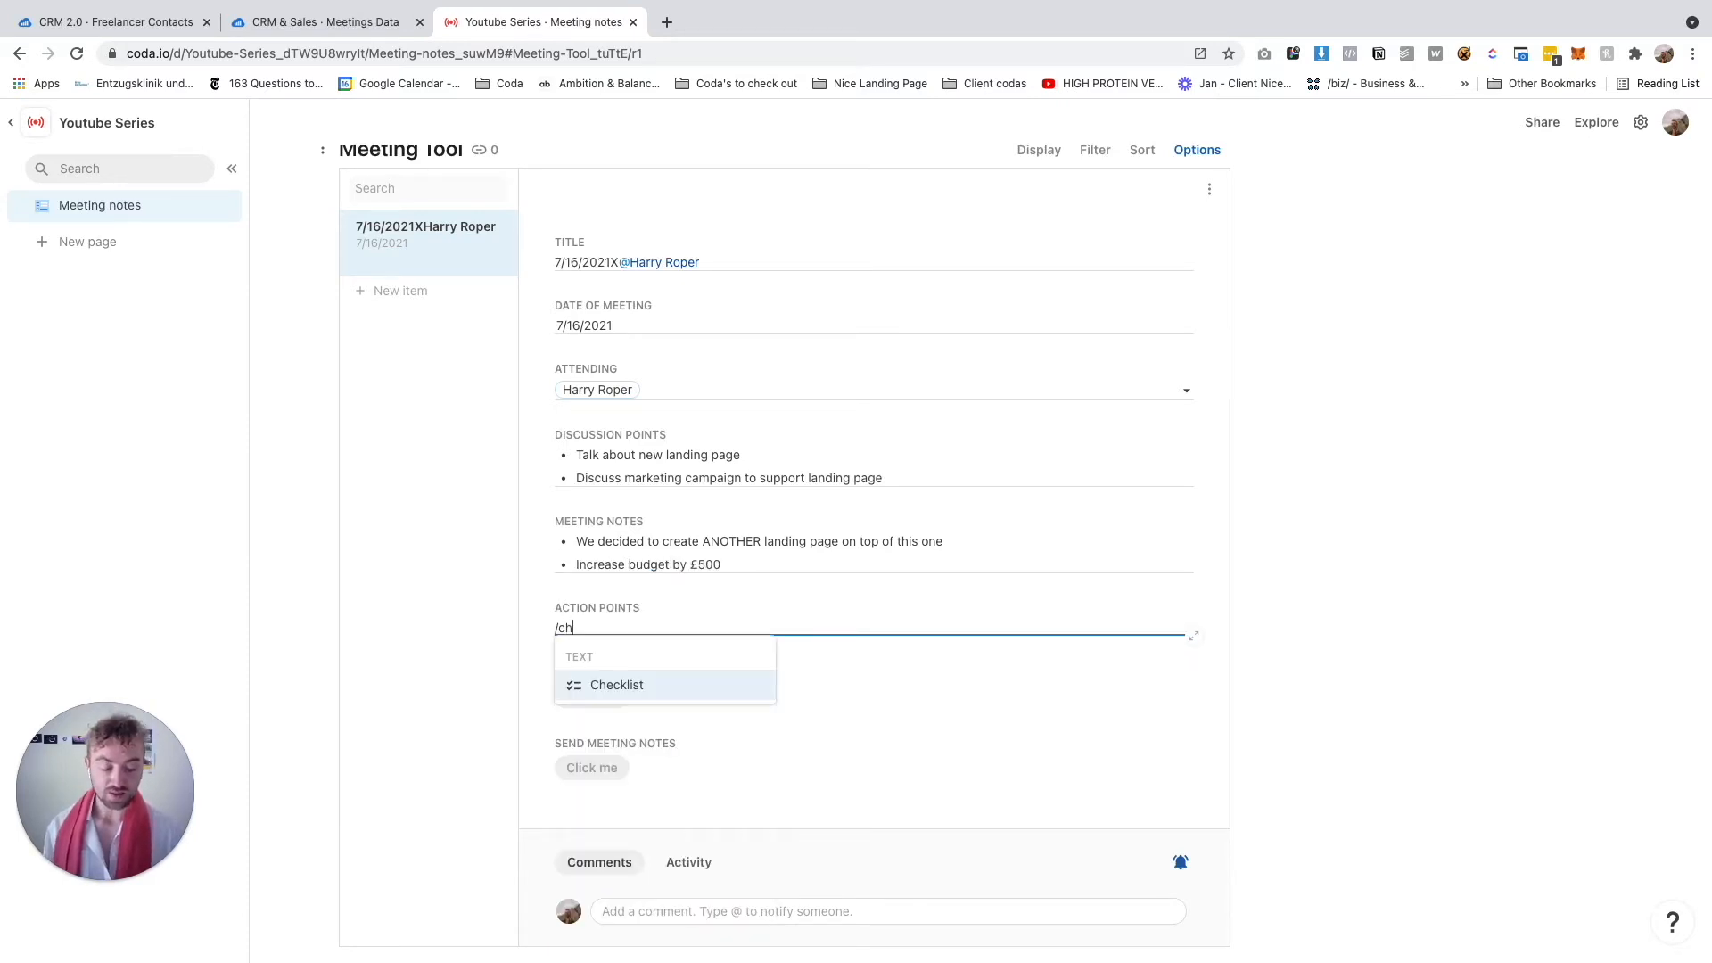
pyautogui.press('Return')
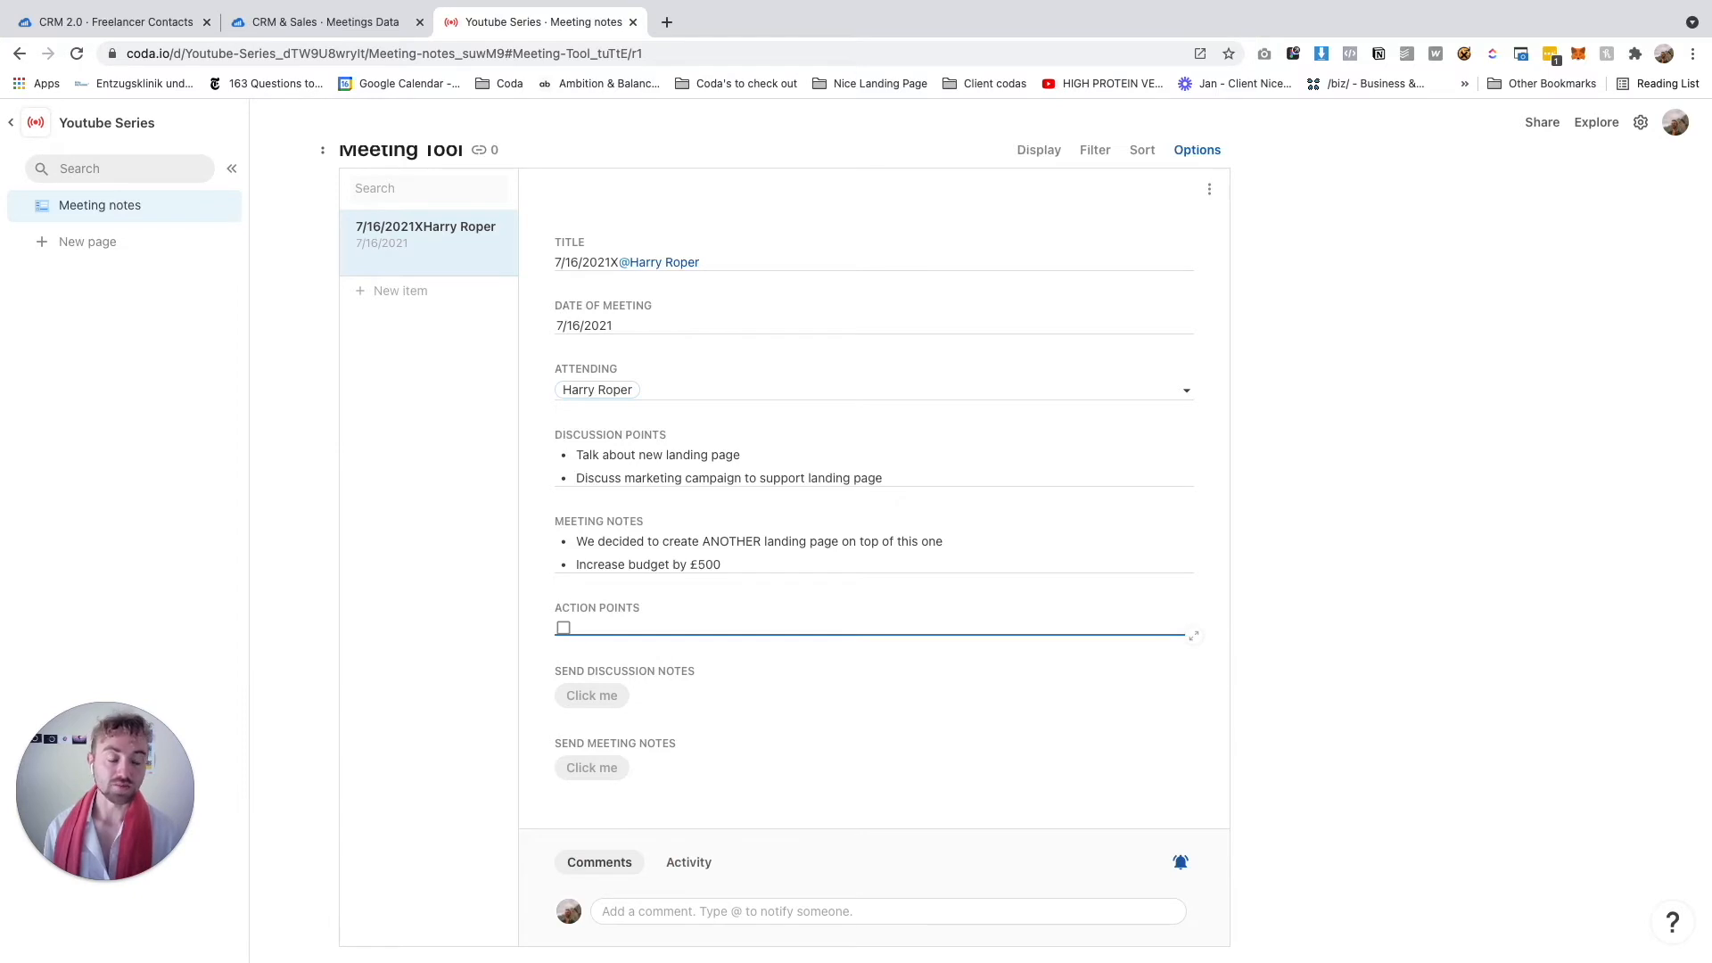
pyautogui.write('Sned')
pyautogui.press('BackSpace')
pyautogui.press('BackSpace')
pyautogui.write('nd contrac to Harryt')
pyautogui.press('Escape')
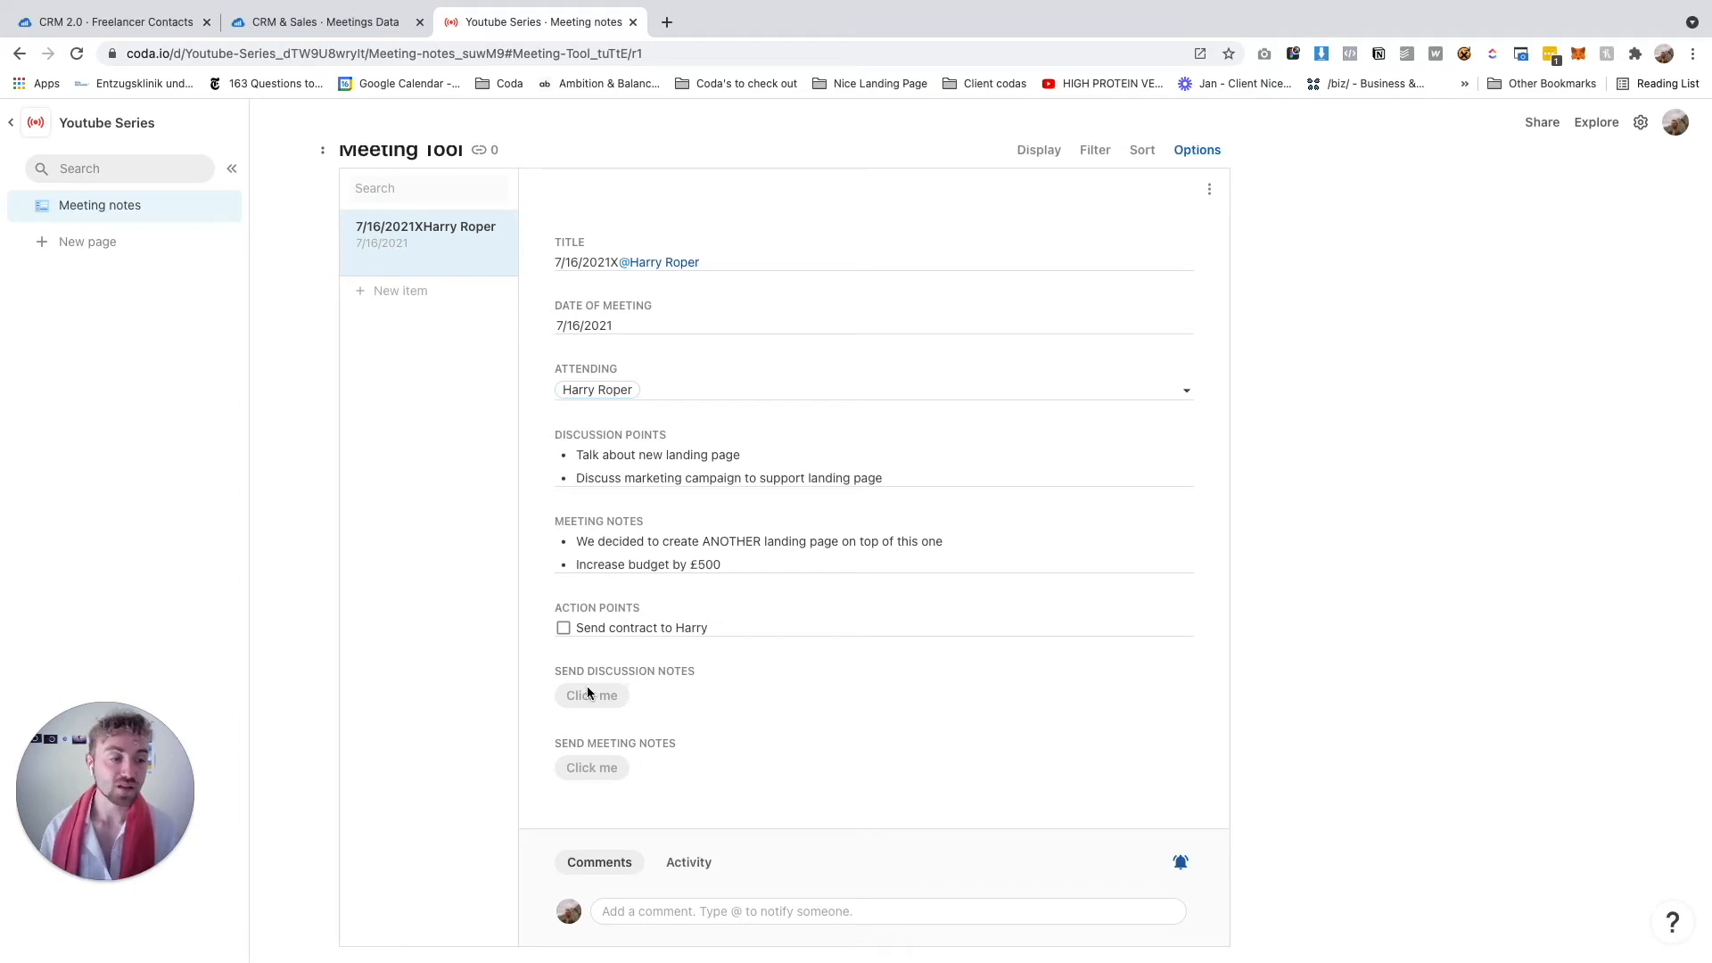
# Open the Meeting Tool detail view layout for editing
pyautogui.click(1198, 152)
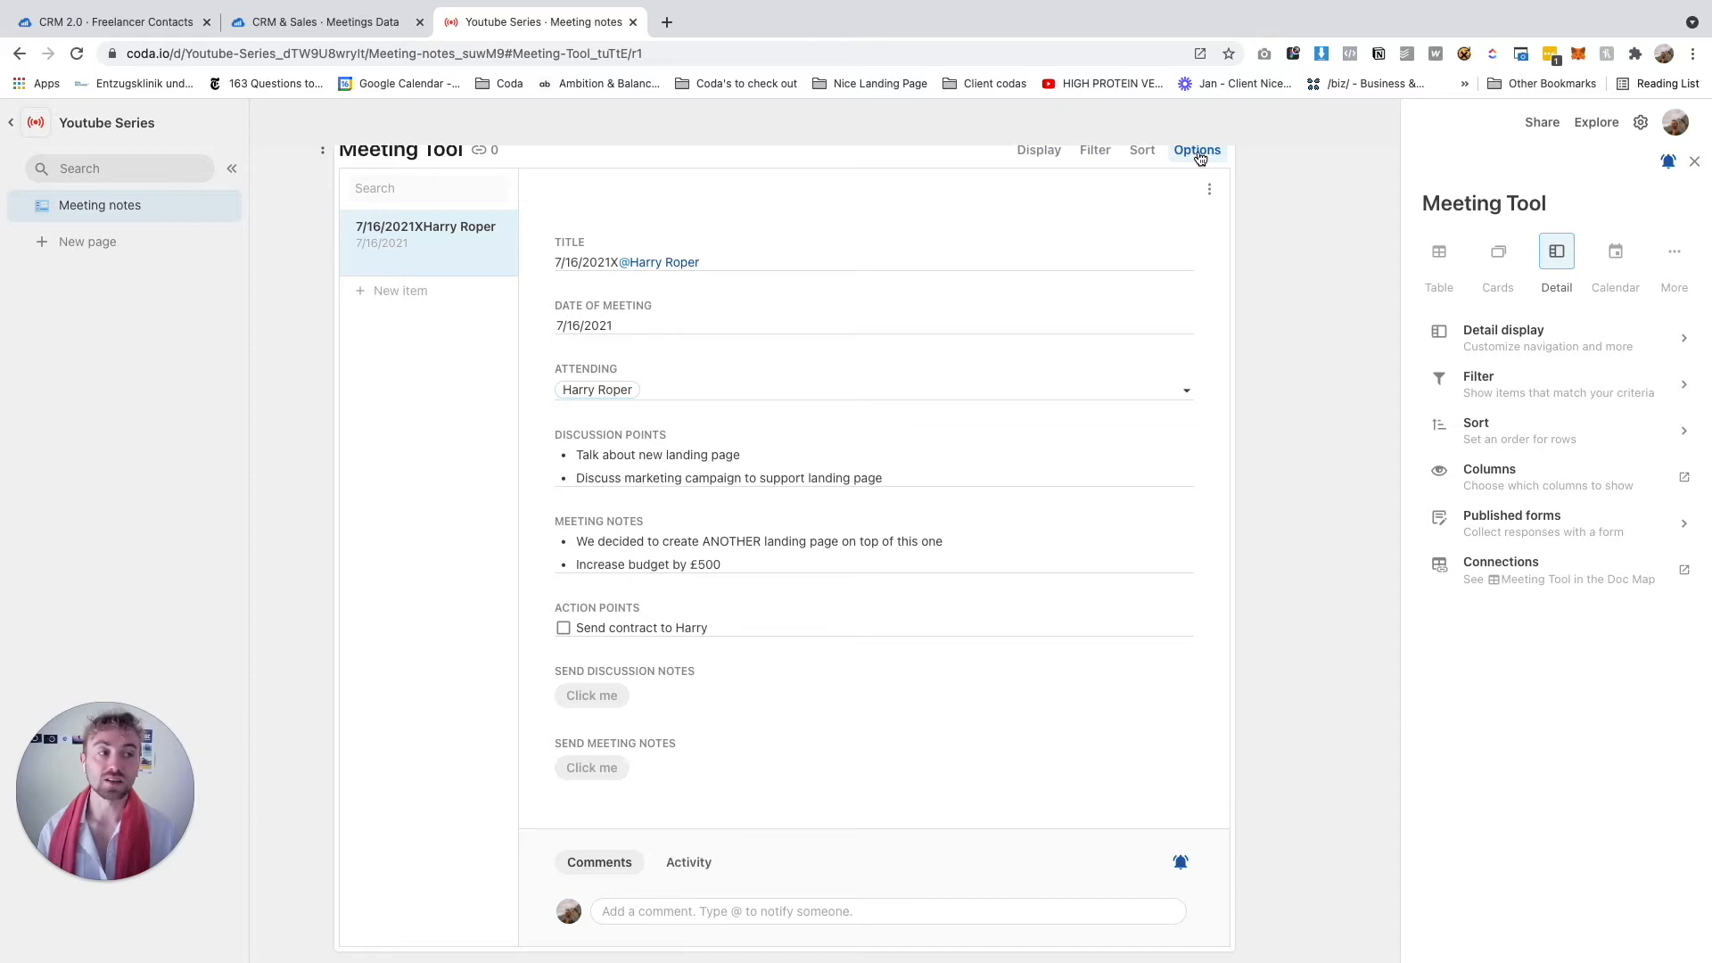
pyautogui.click(1557, 332)
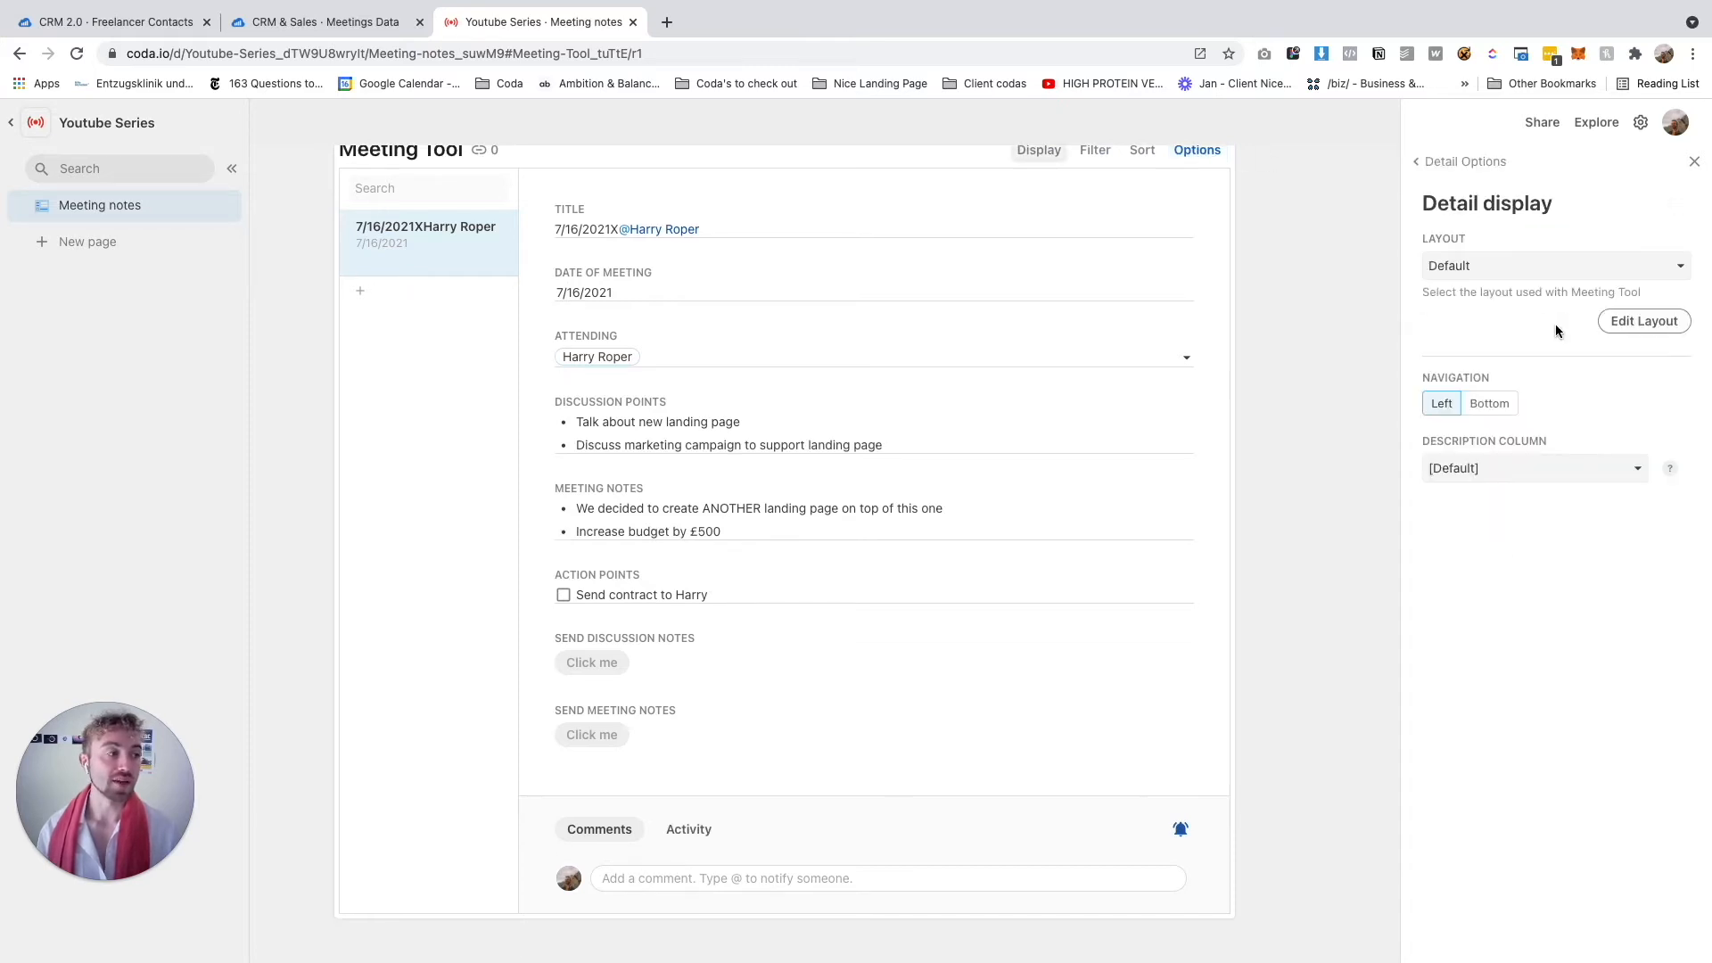
pyautogui.click(1445, 162)
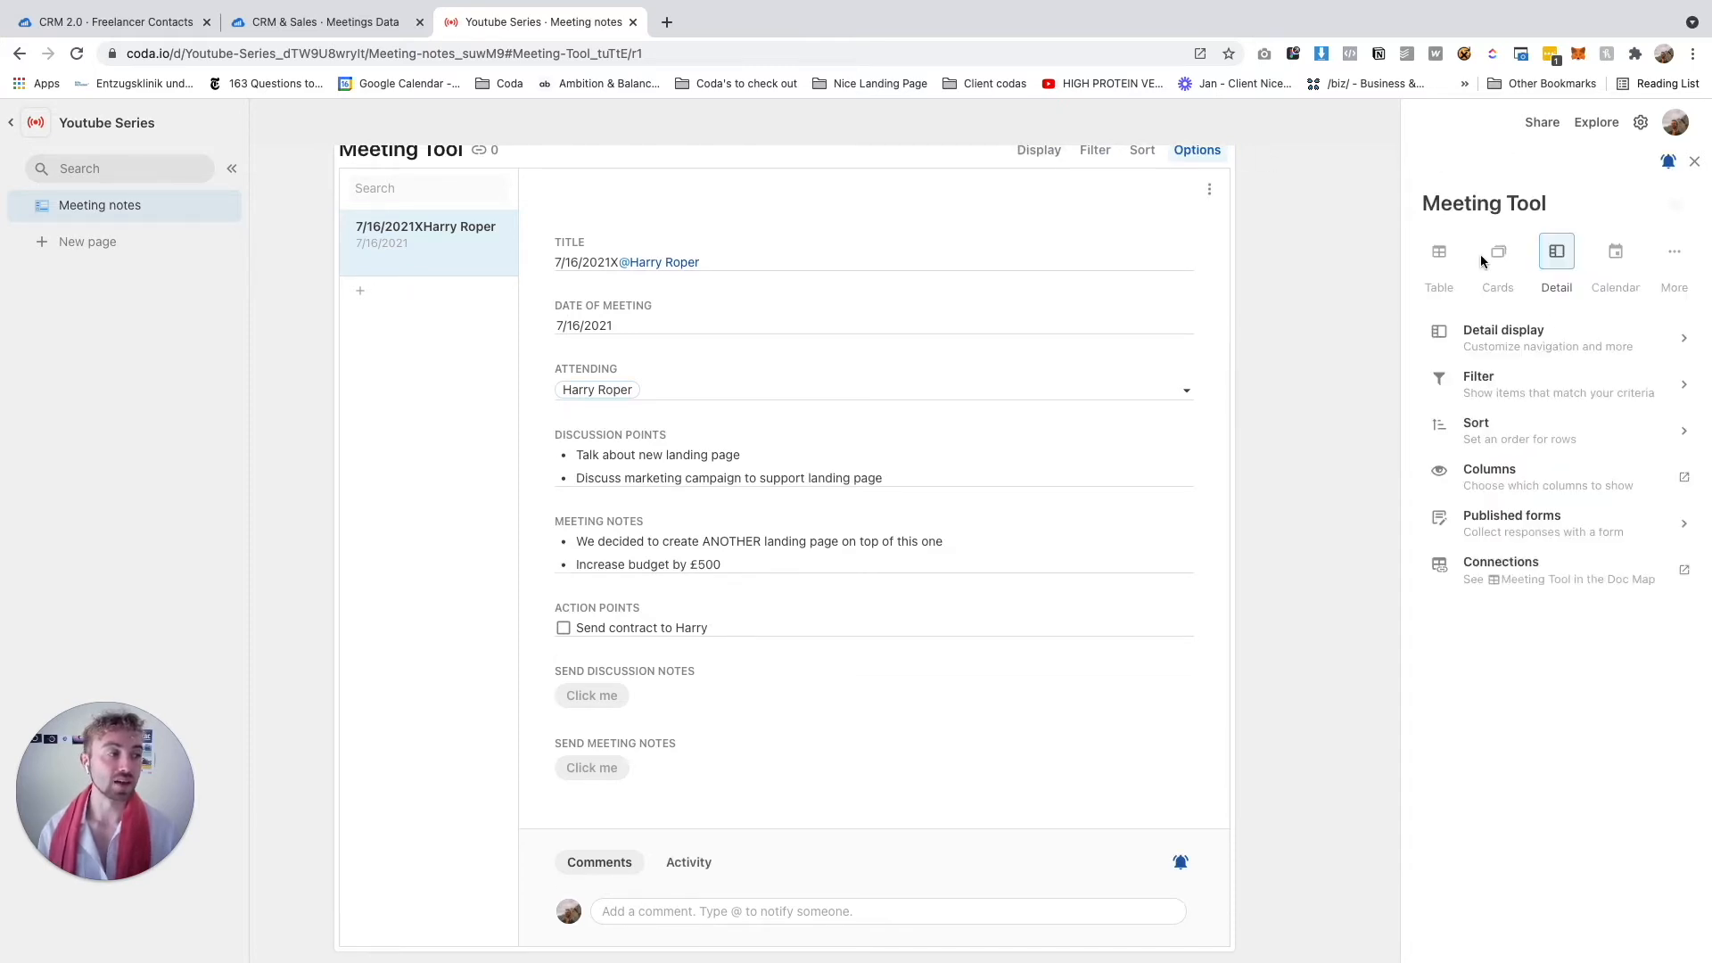
pyautogui.click(1479, 332)
pyautogui.click(1641, 321)
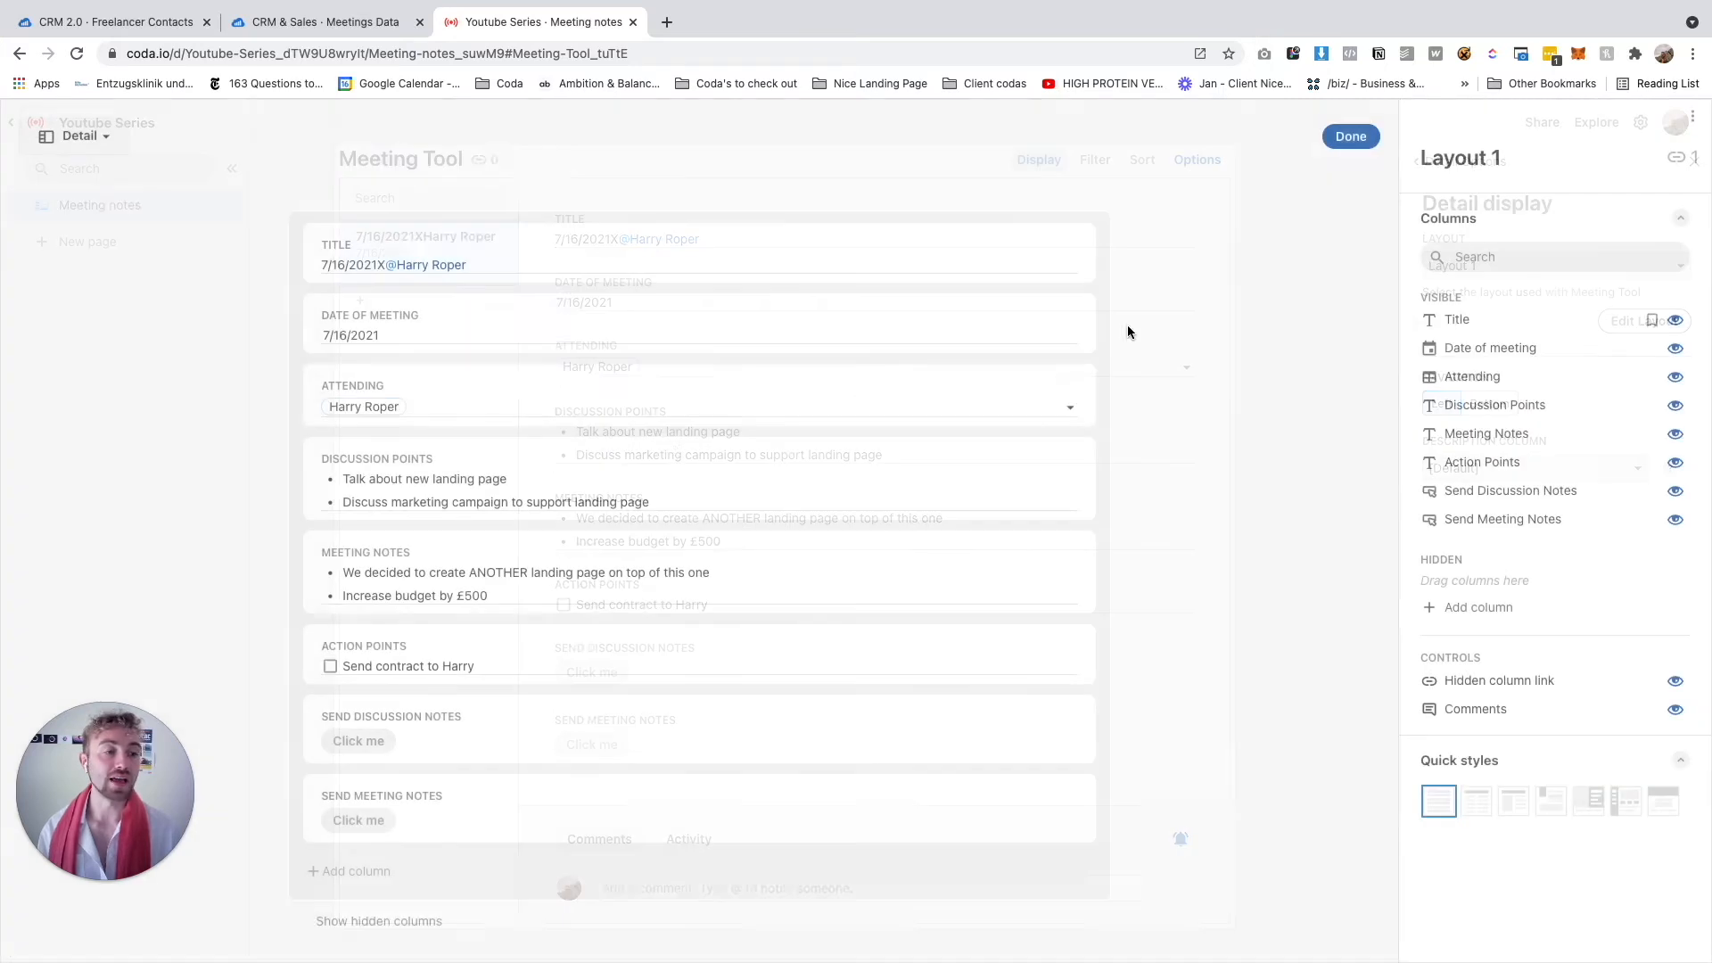
pyautogui.scroll(-2, 622, 485)
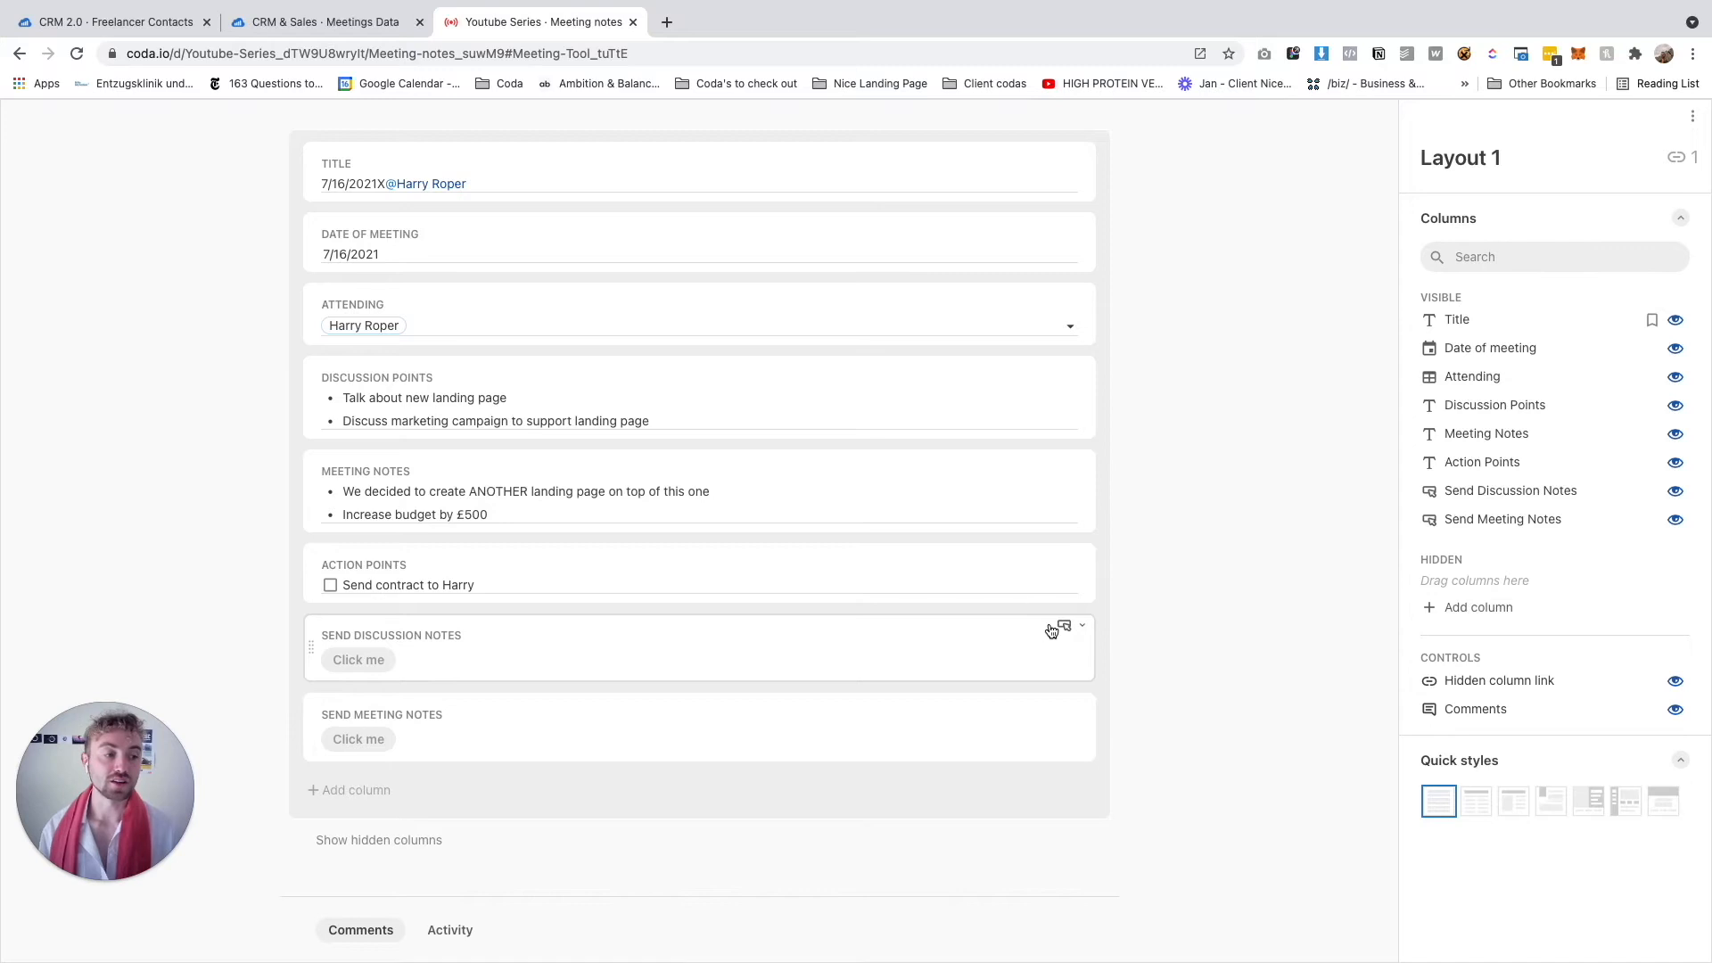
# Relabel the Send Discussion Notes button as 'Send discussion notes'
pyautogui.click(1067, 628)
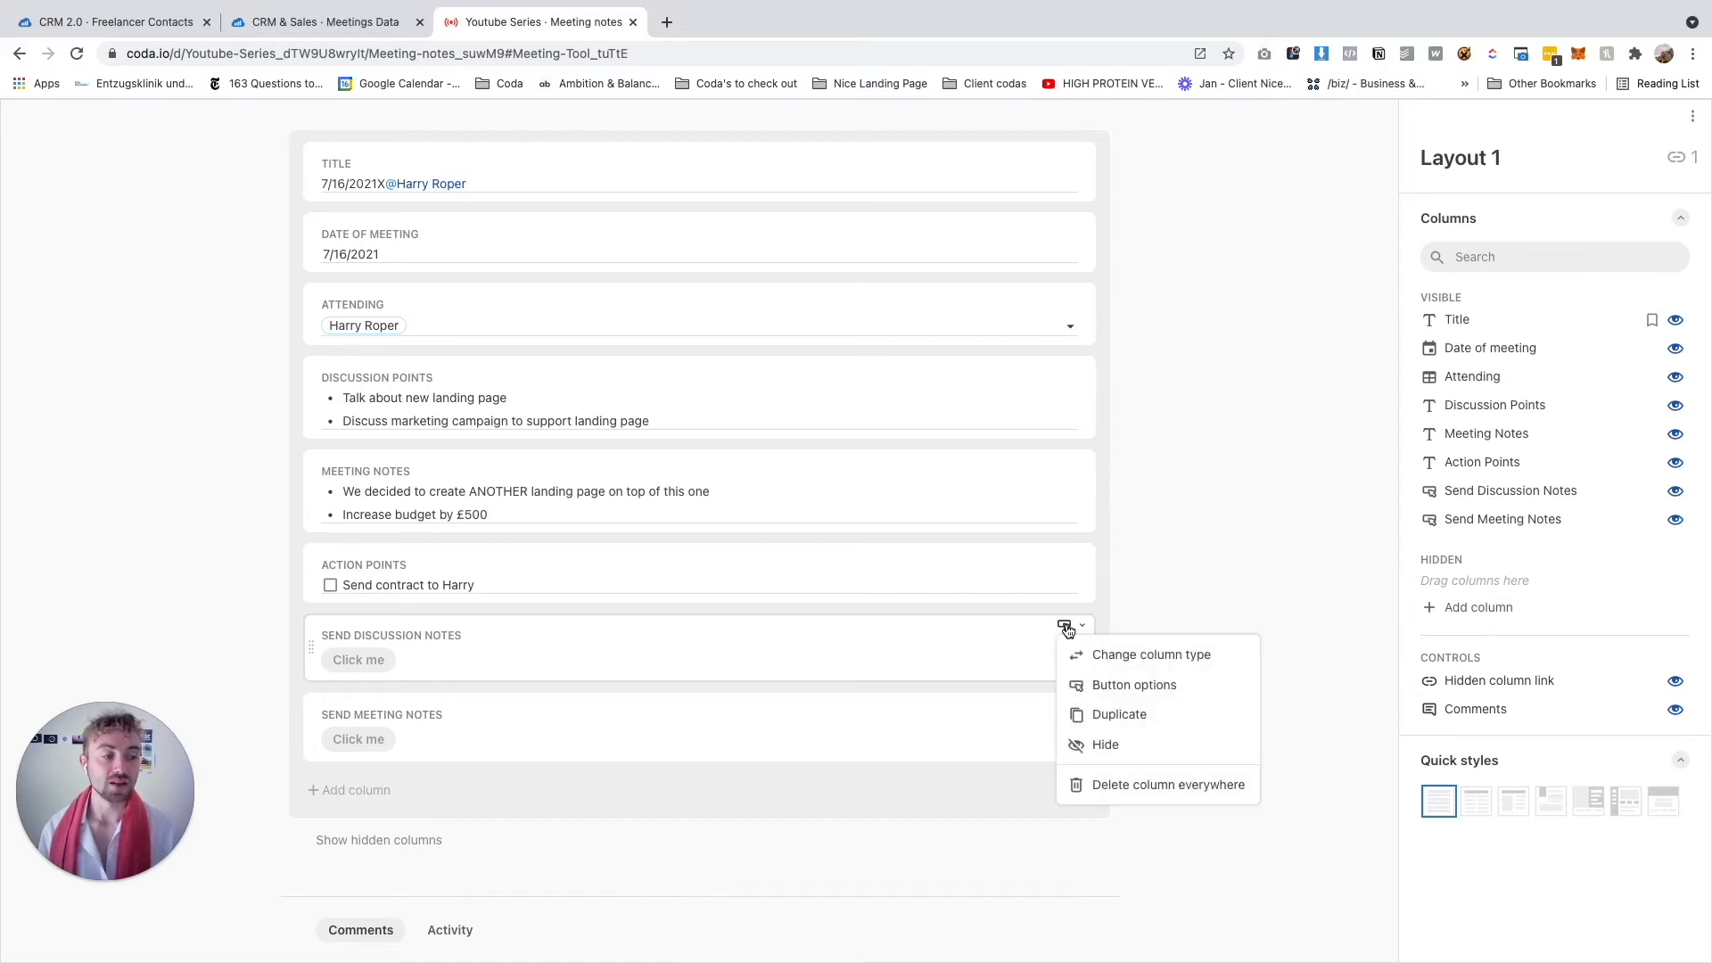
pyautogui.click(1101, 687)
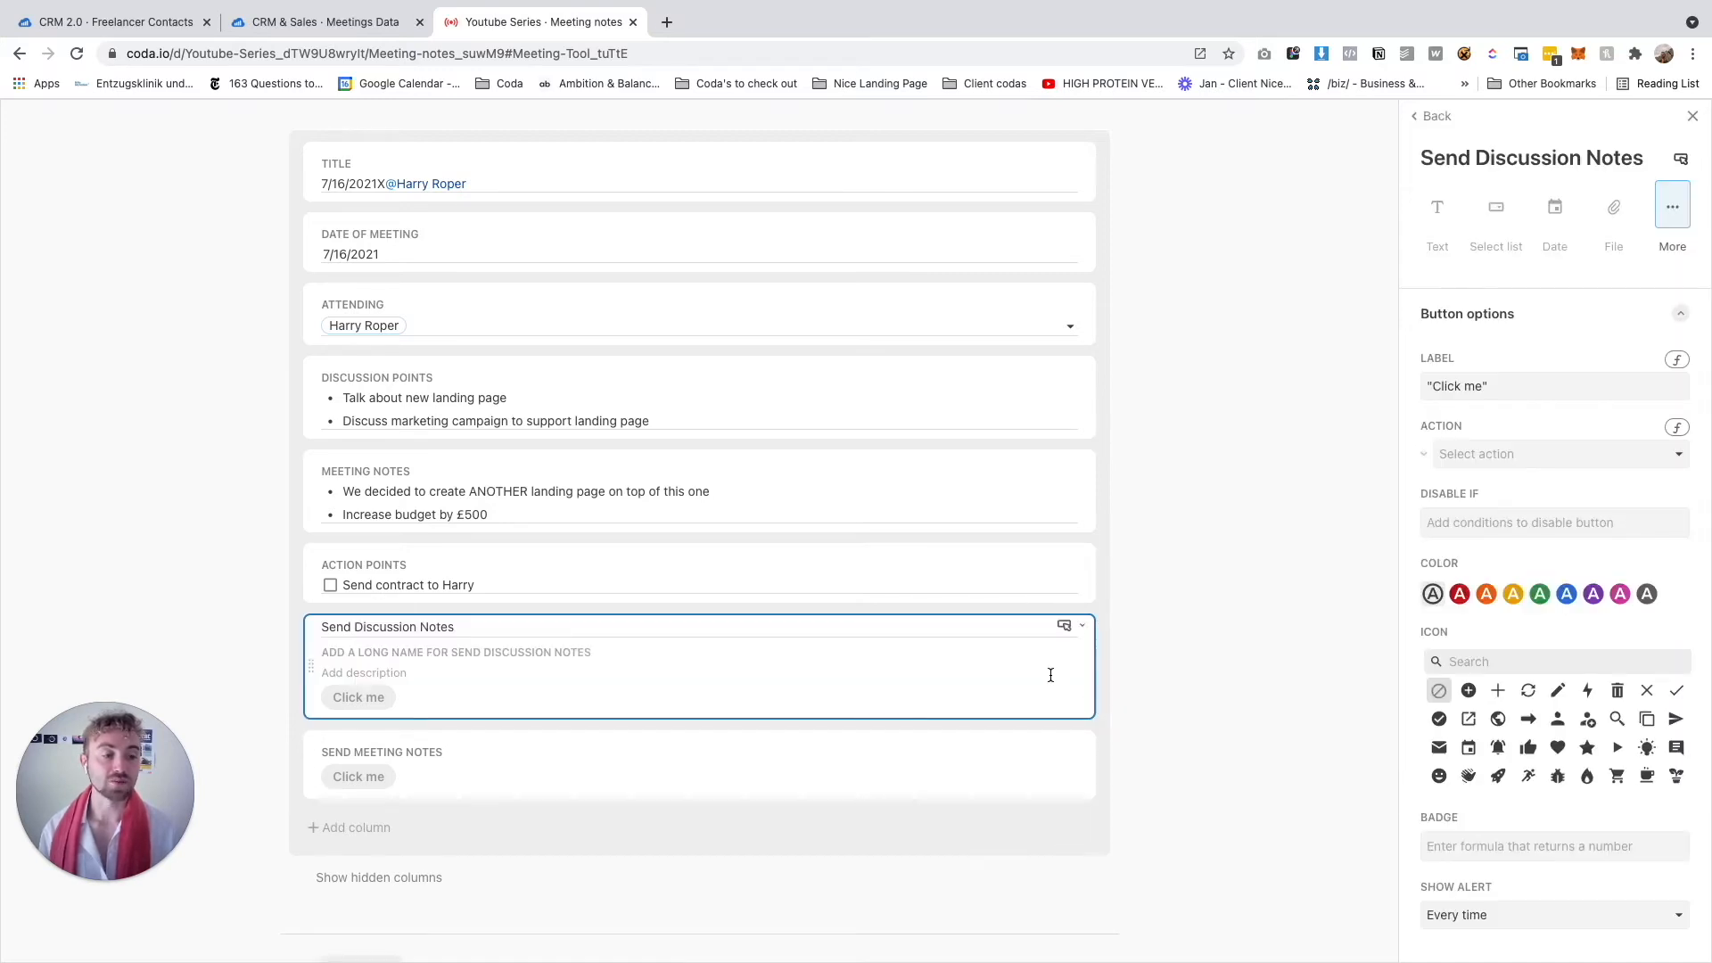
pyautogui.click(1537, 385)
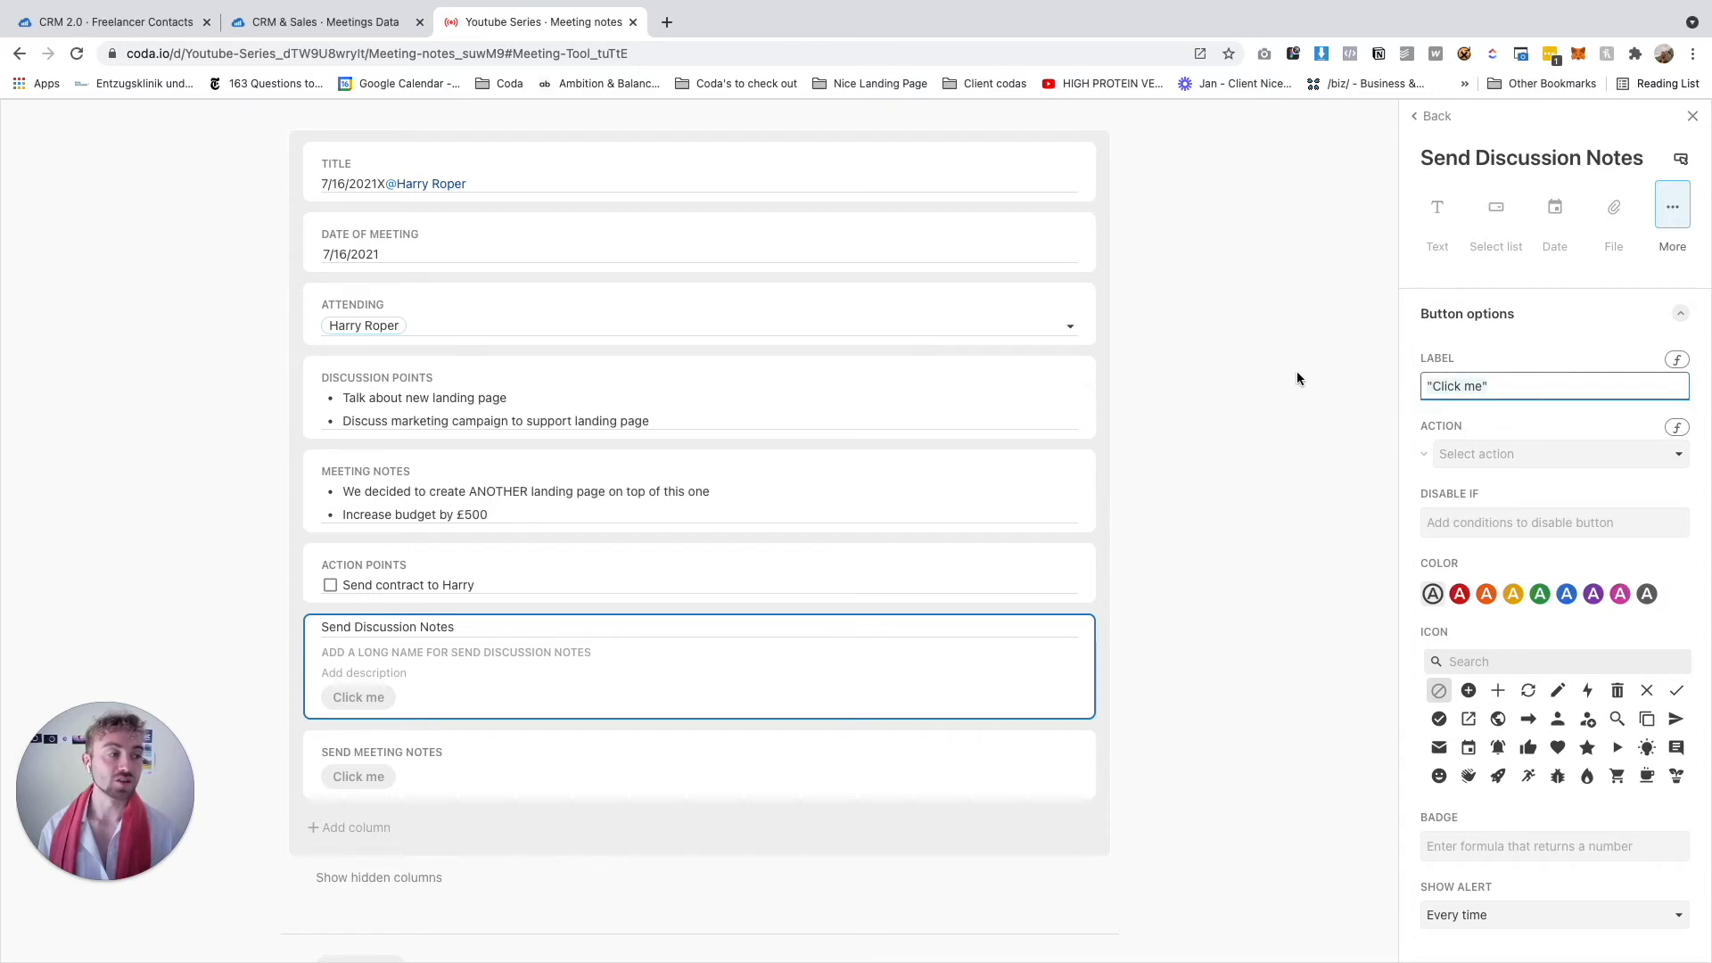
pyautogui.write('Send disu')
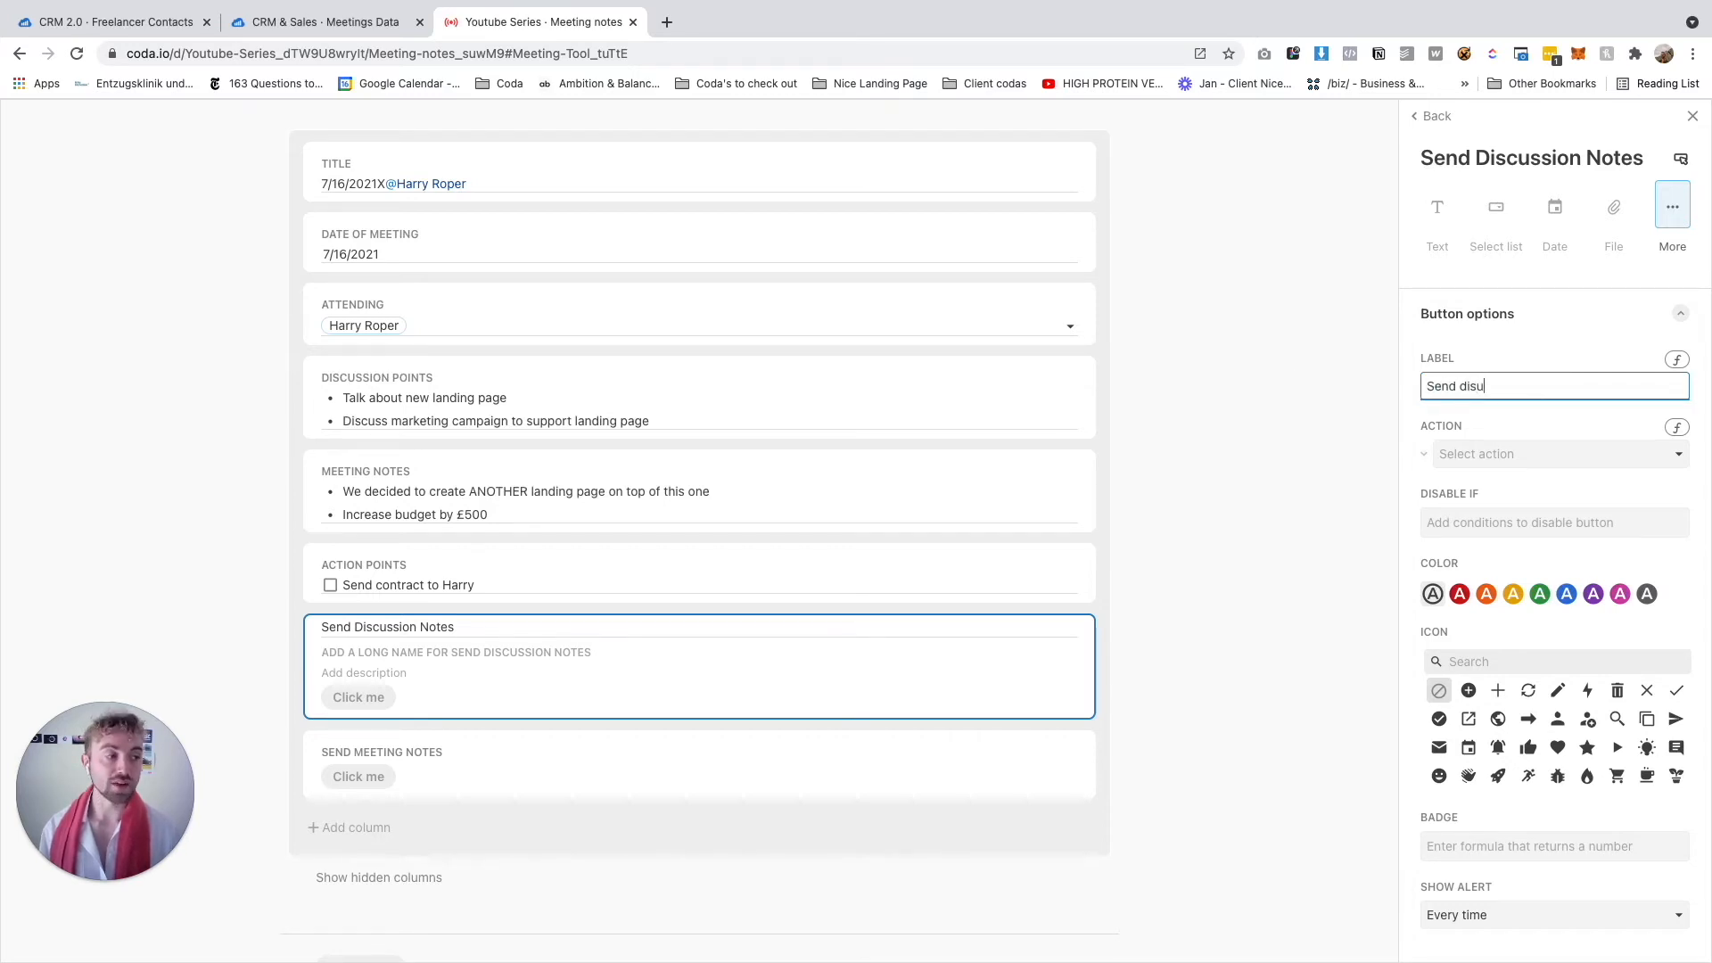
pyautogui.press('BackSpace')
pyautogui.write('cussion notes')
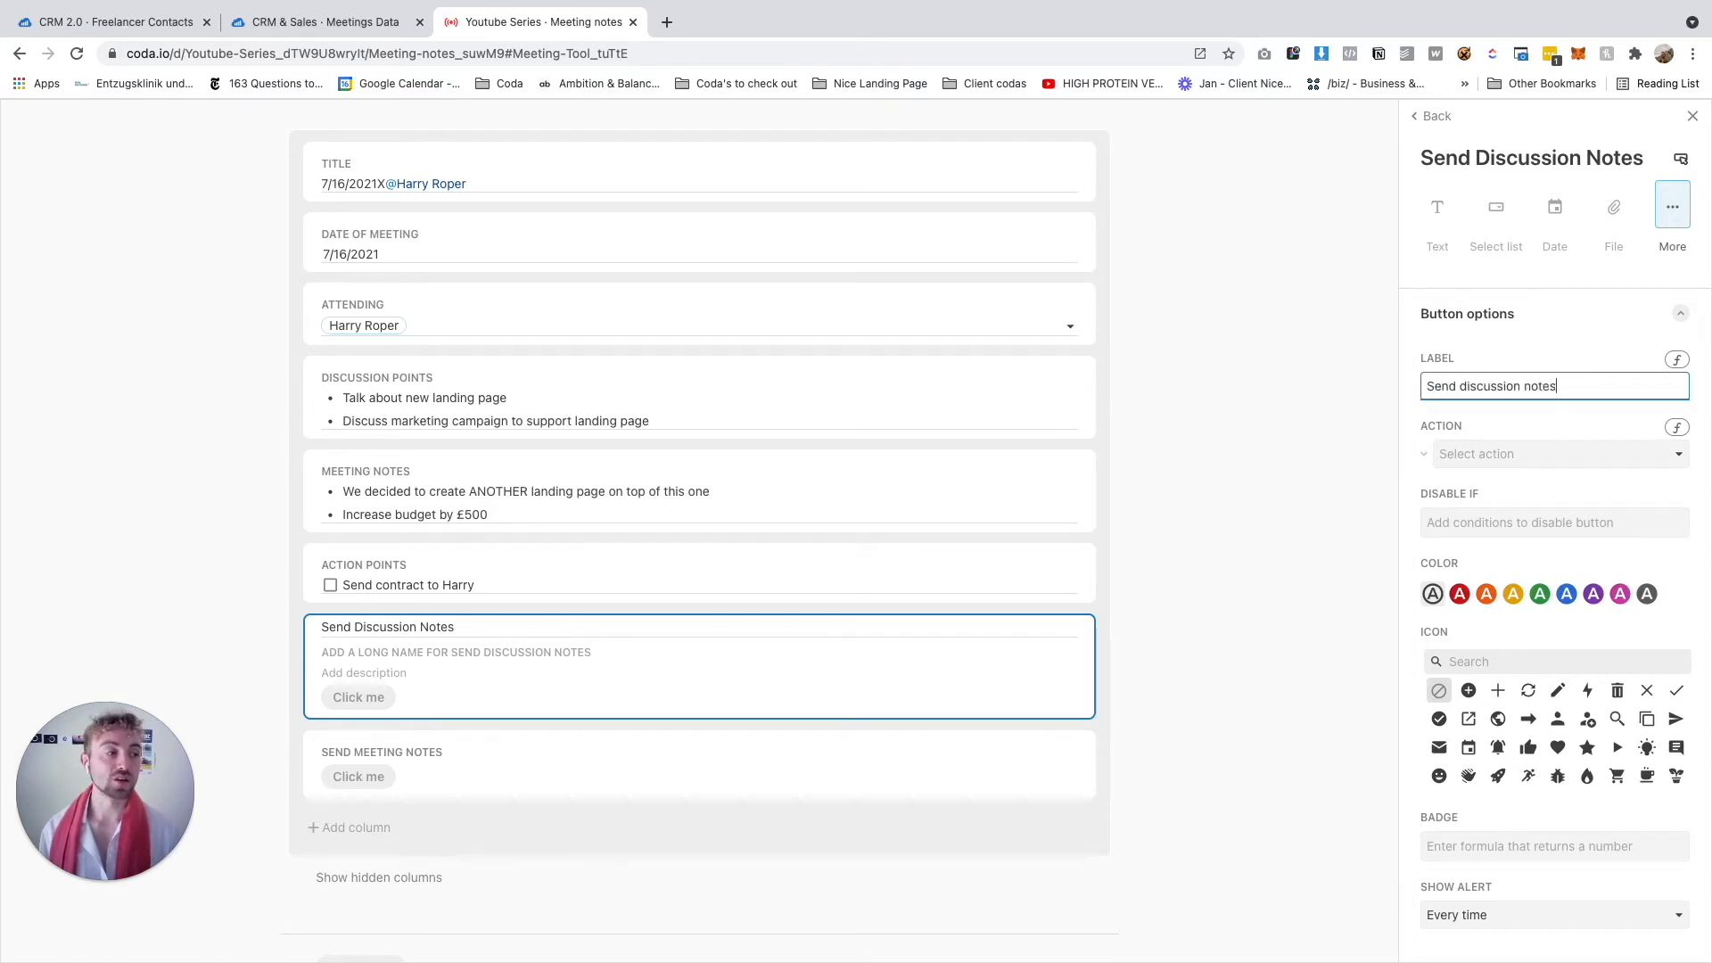
pyautogui.press('Return')
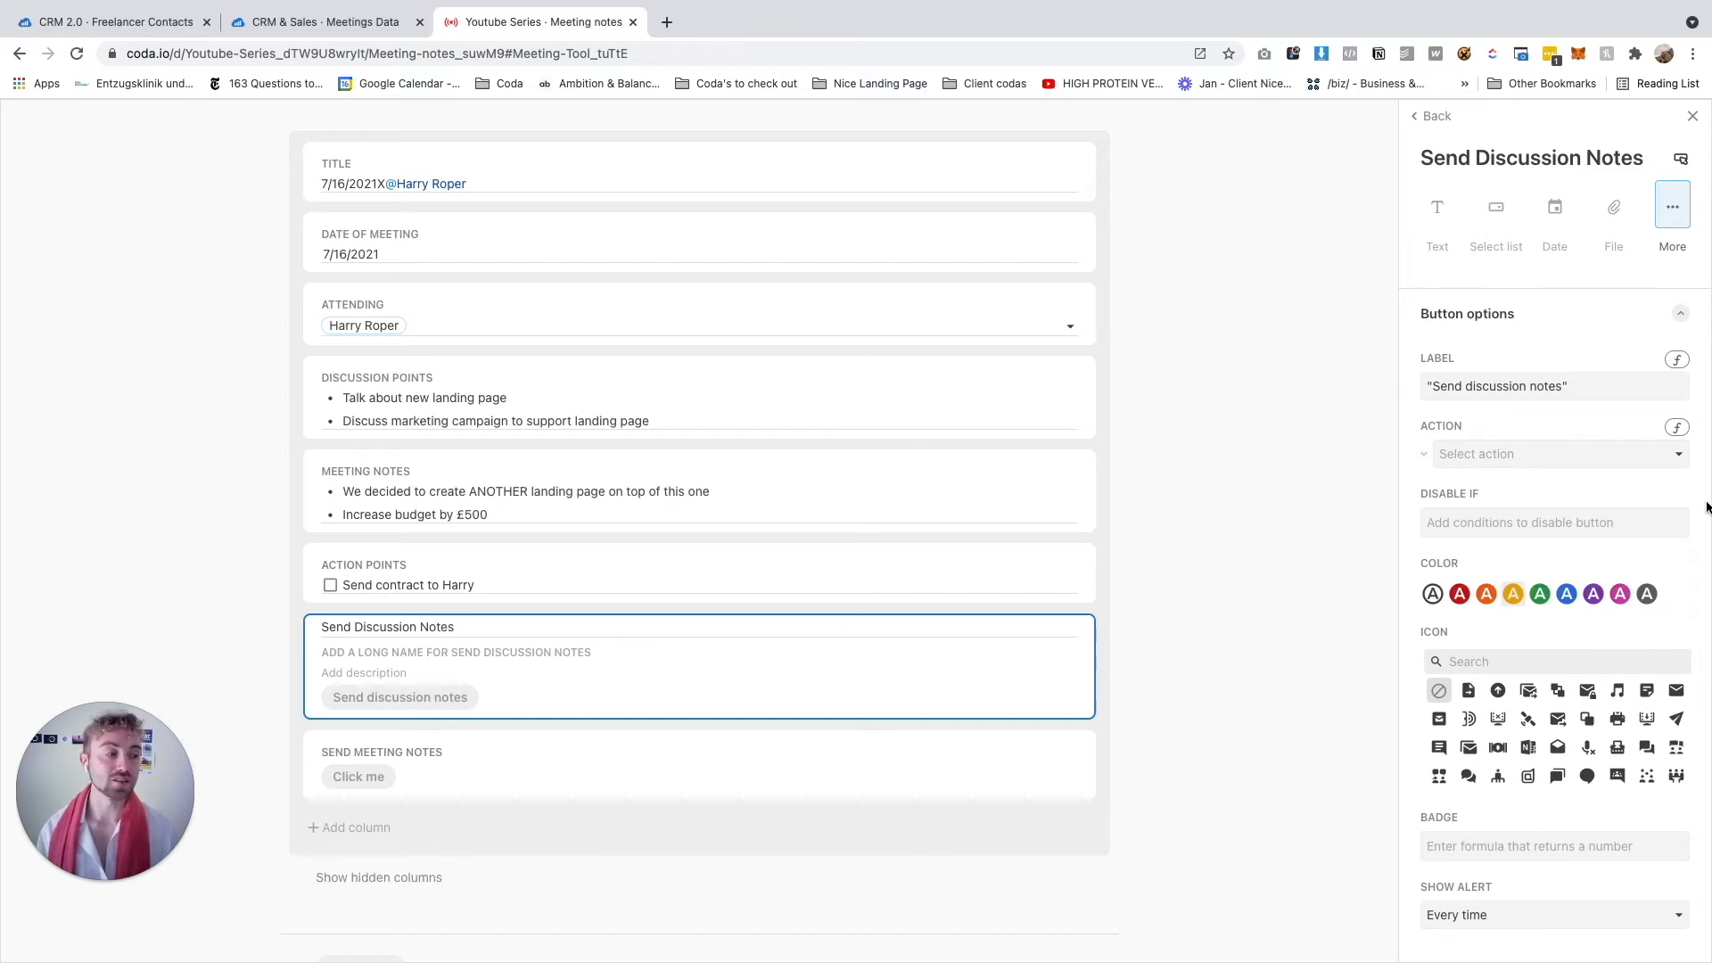
# Leave the button's action unset and return to the layout's column list
pyautogui.click(1621, 456)
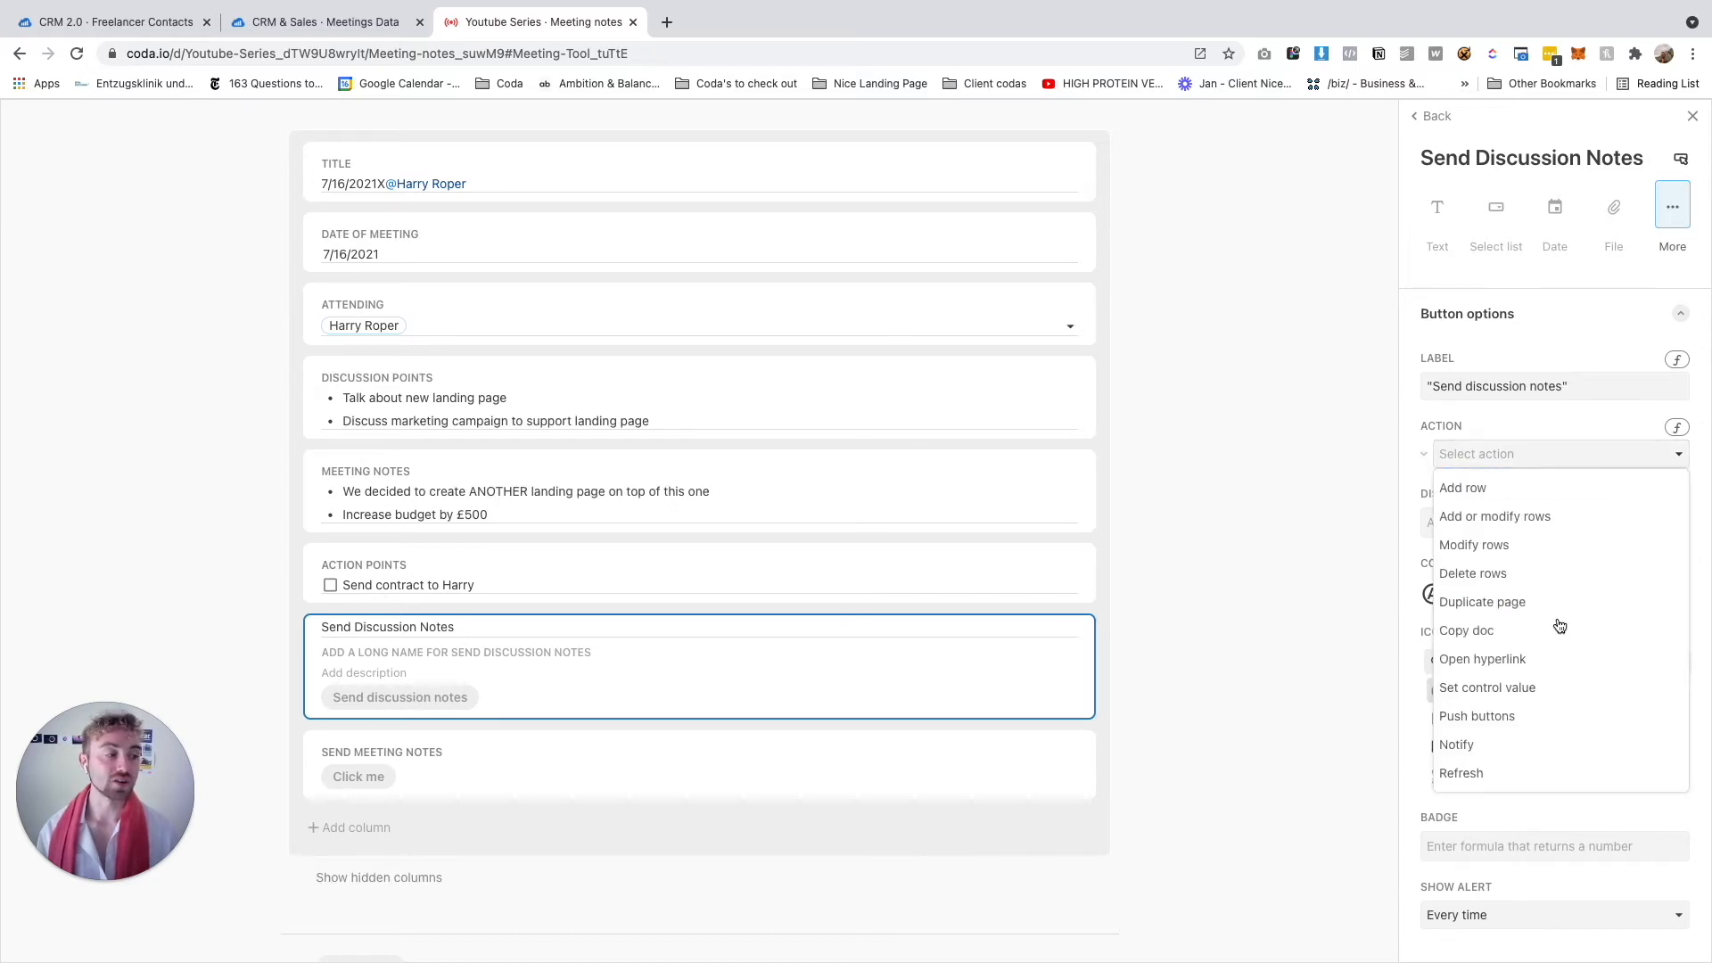
pyautogui.click(1514, 454)
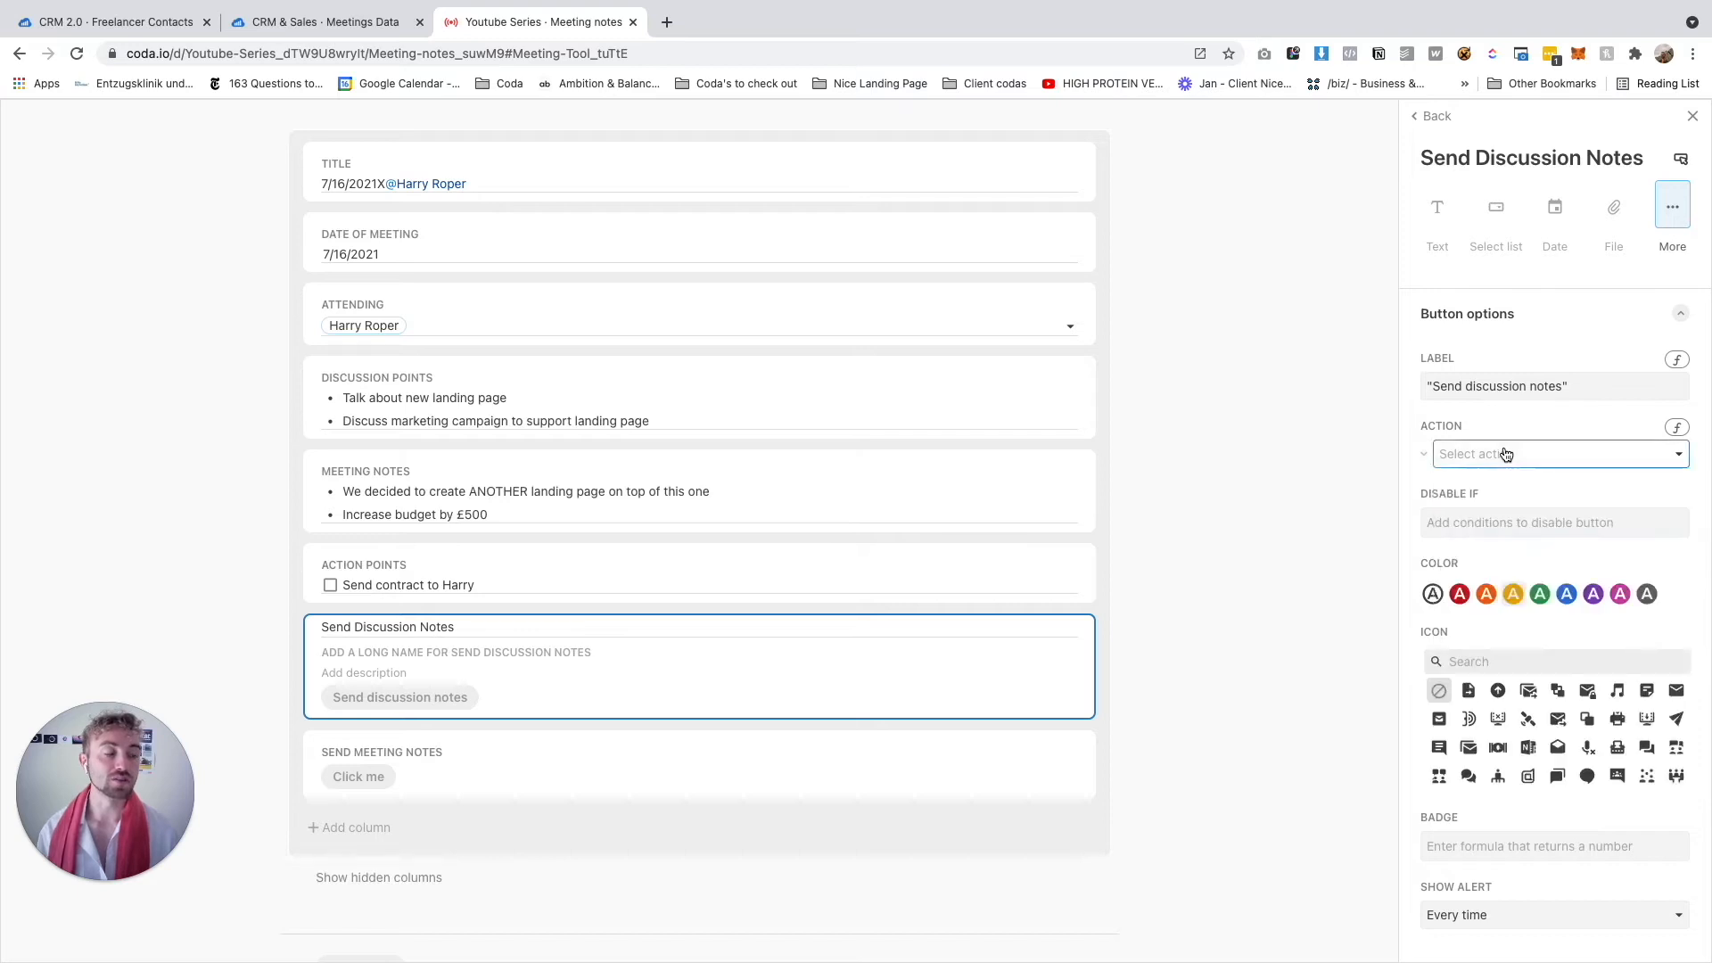
pyautogui.click(1296, 505)
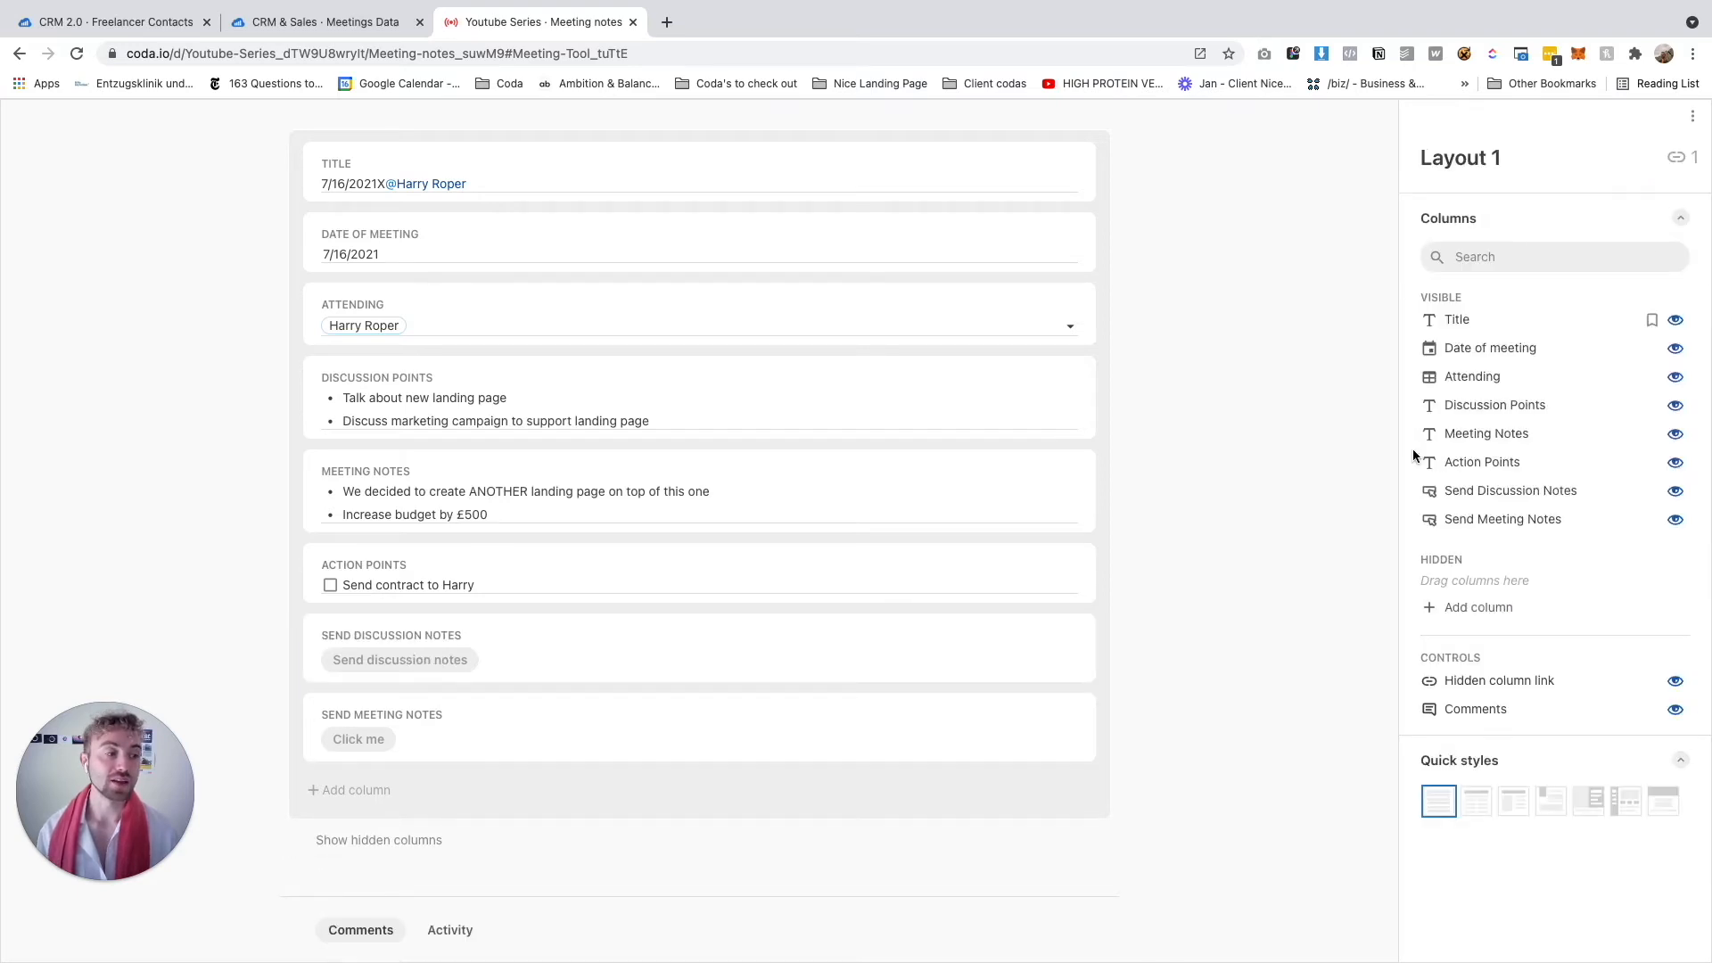
# Close the layout editor and find the Gmail pack in doc settings
pyautogui.click(1157, 389)
pyautogui.scroll(-5, 1186, 392)
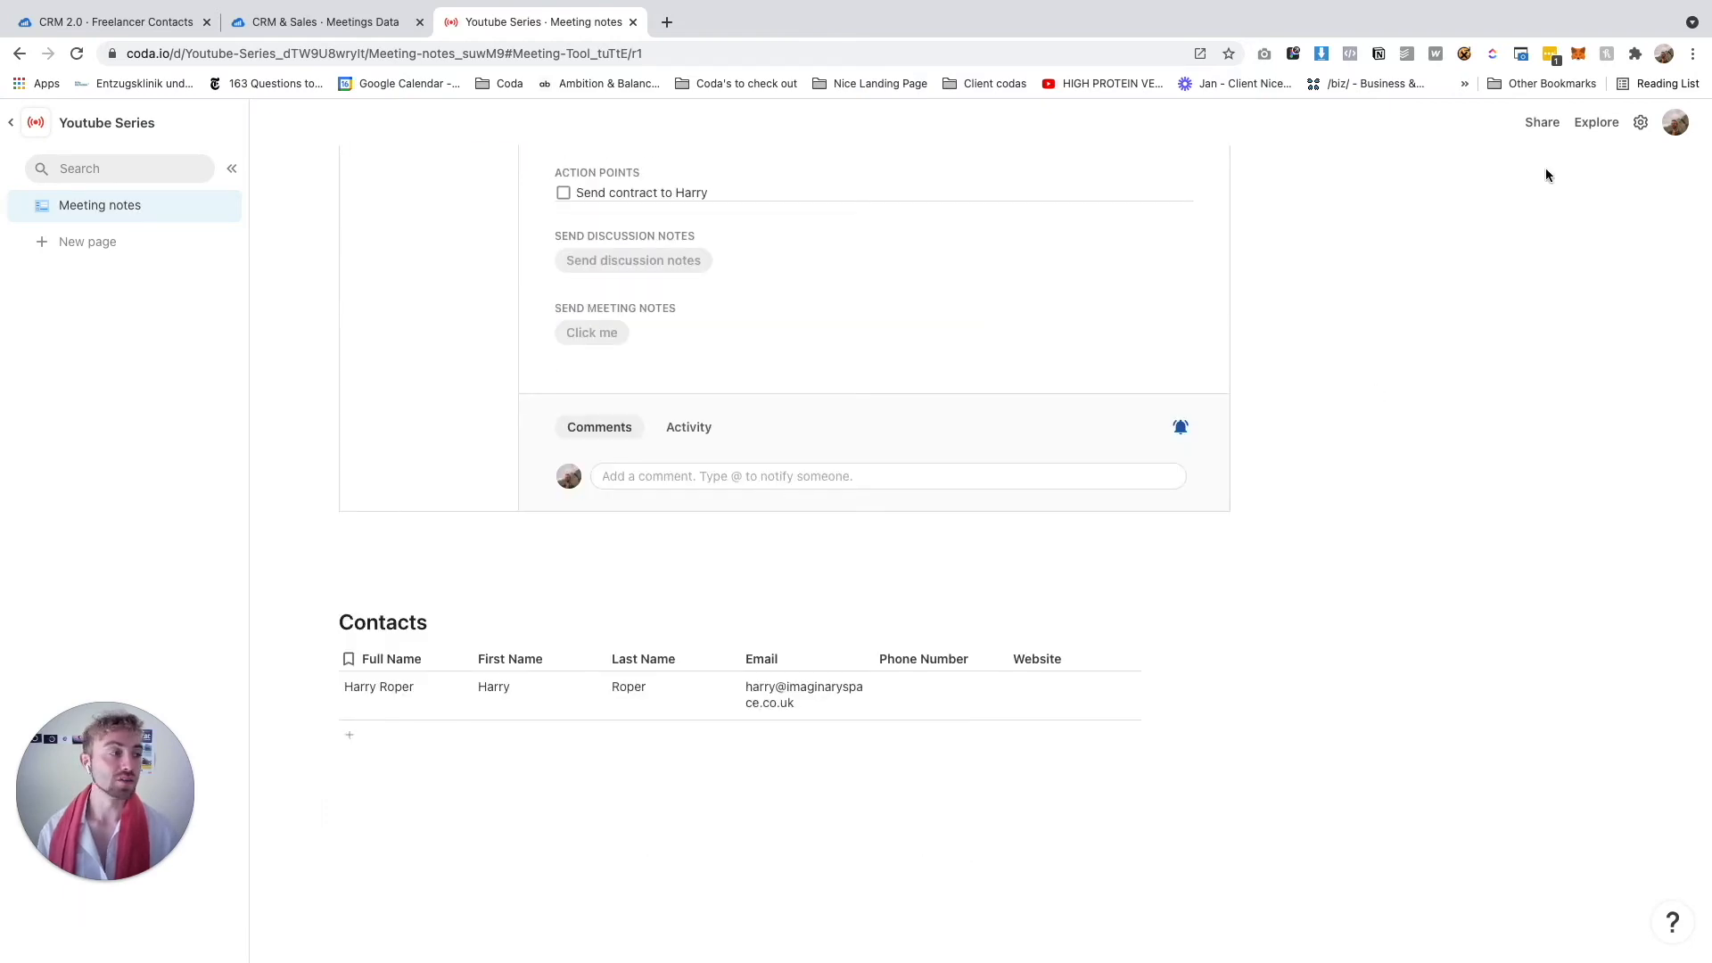
pyautogui.click(1639, 125)
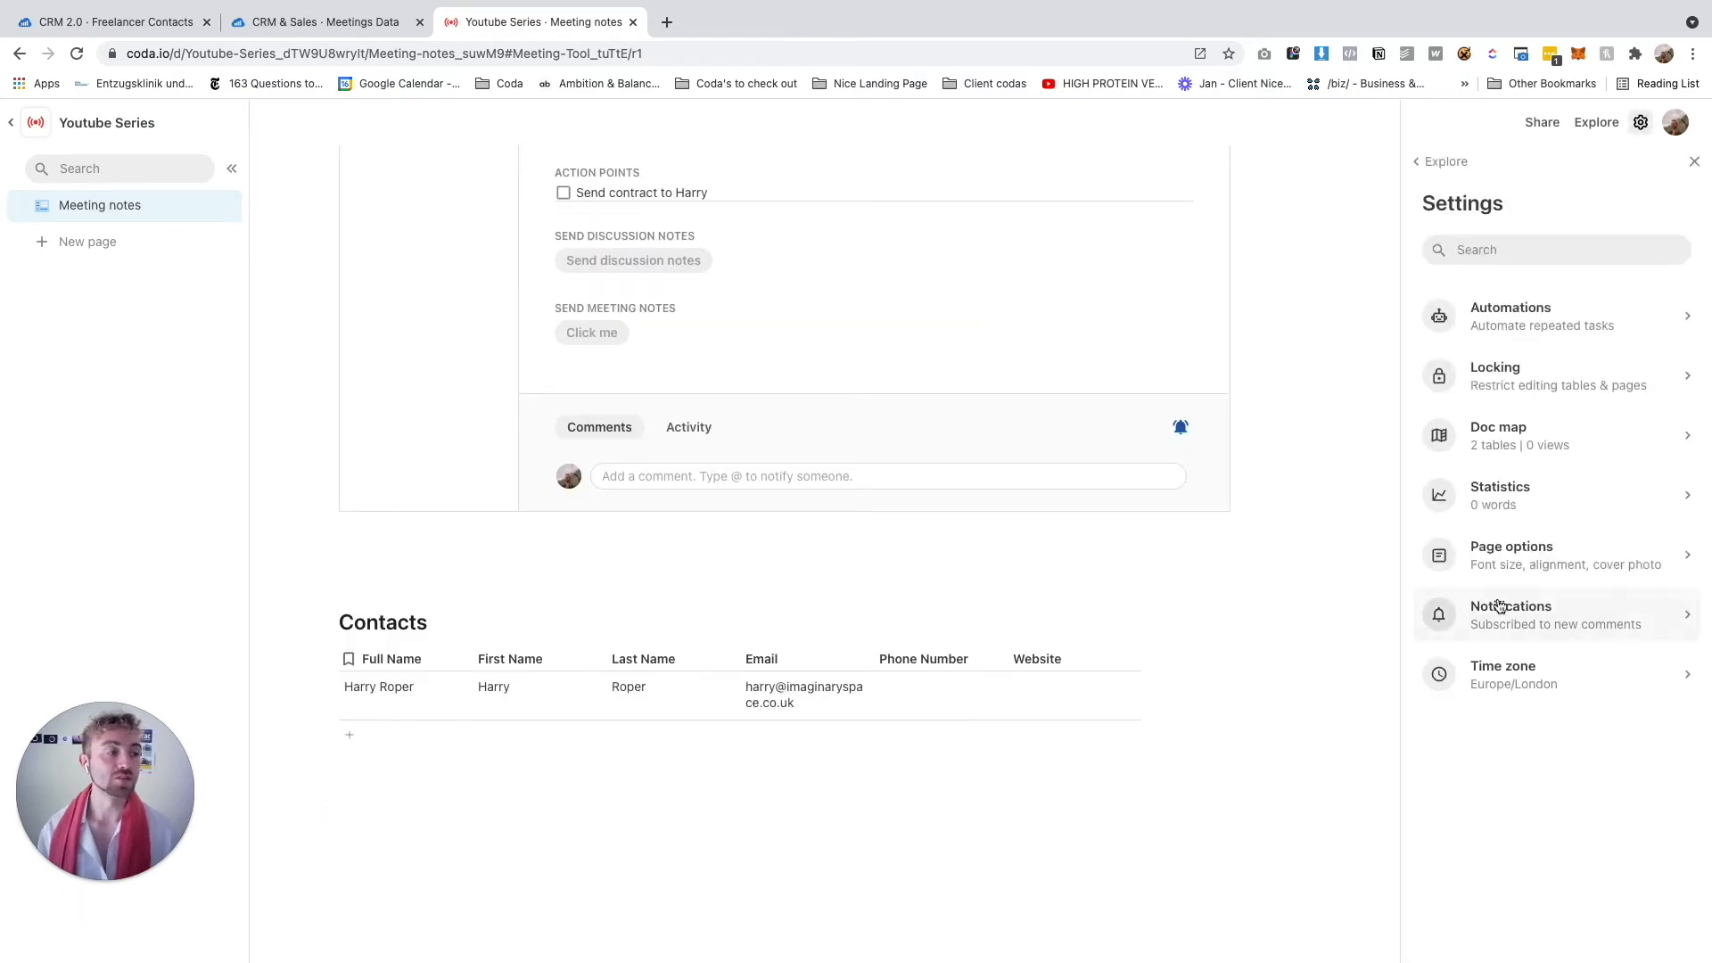
pyautogui.click(1464, 249)
pyautogui.write('gmail')
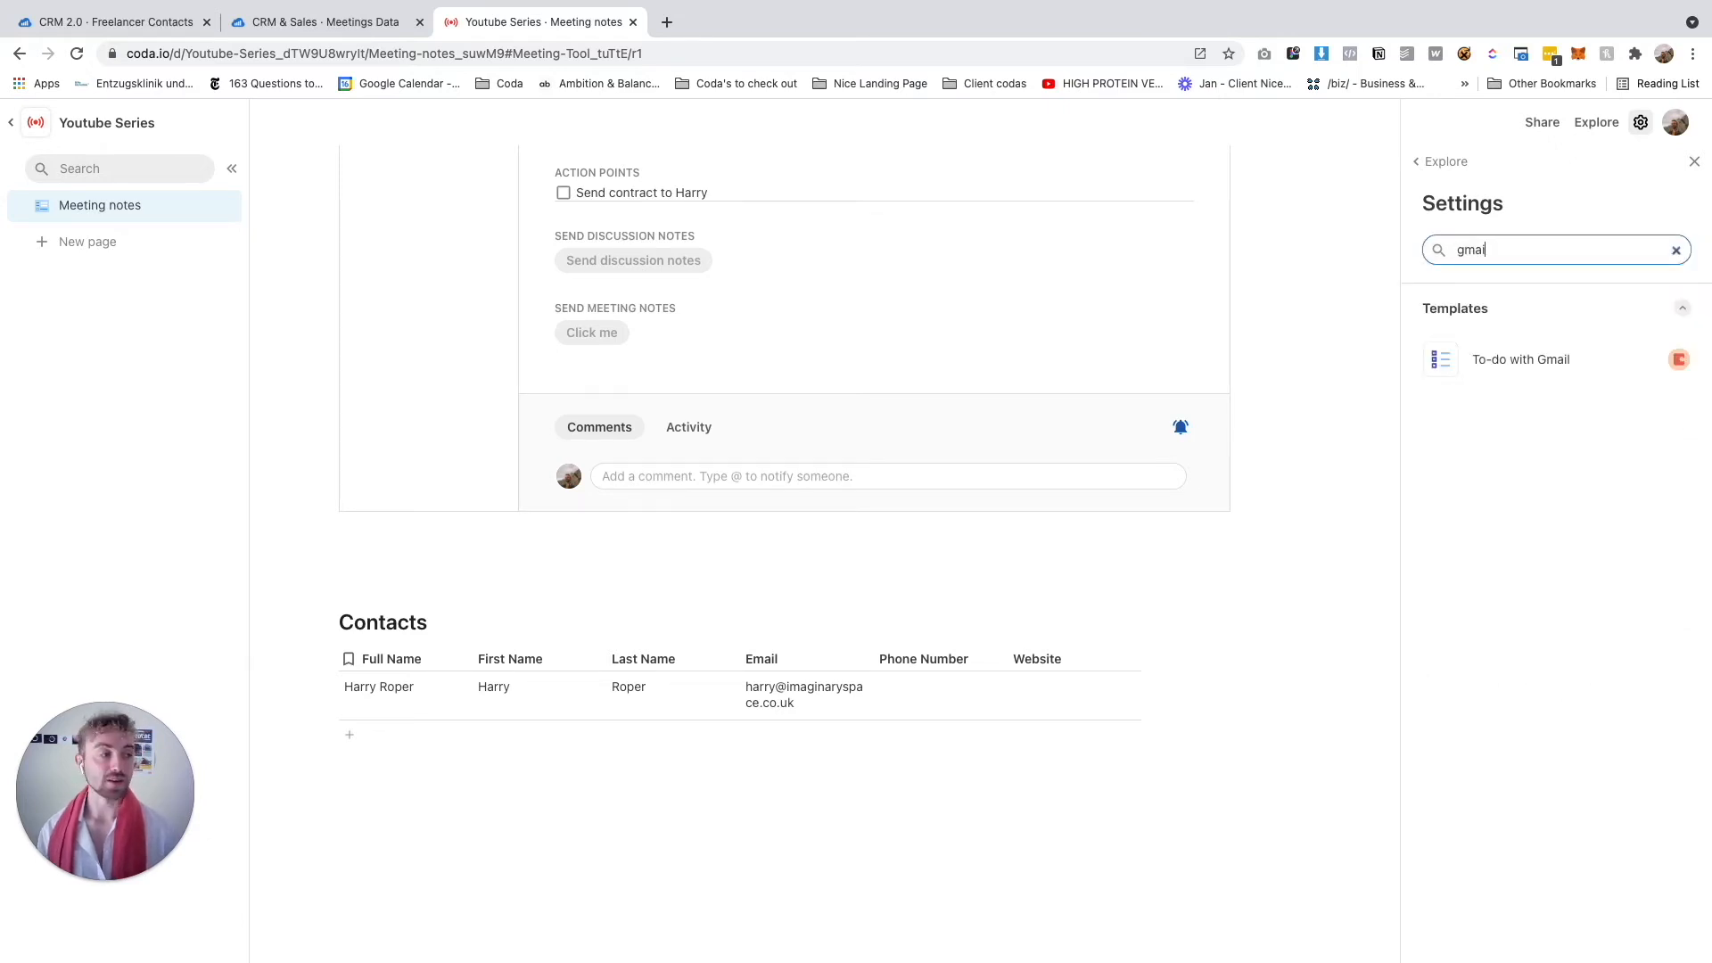
pyautogui.press('Return')
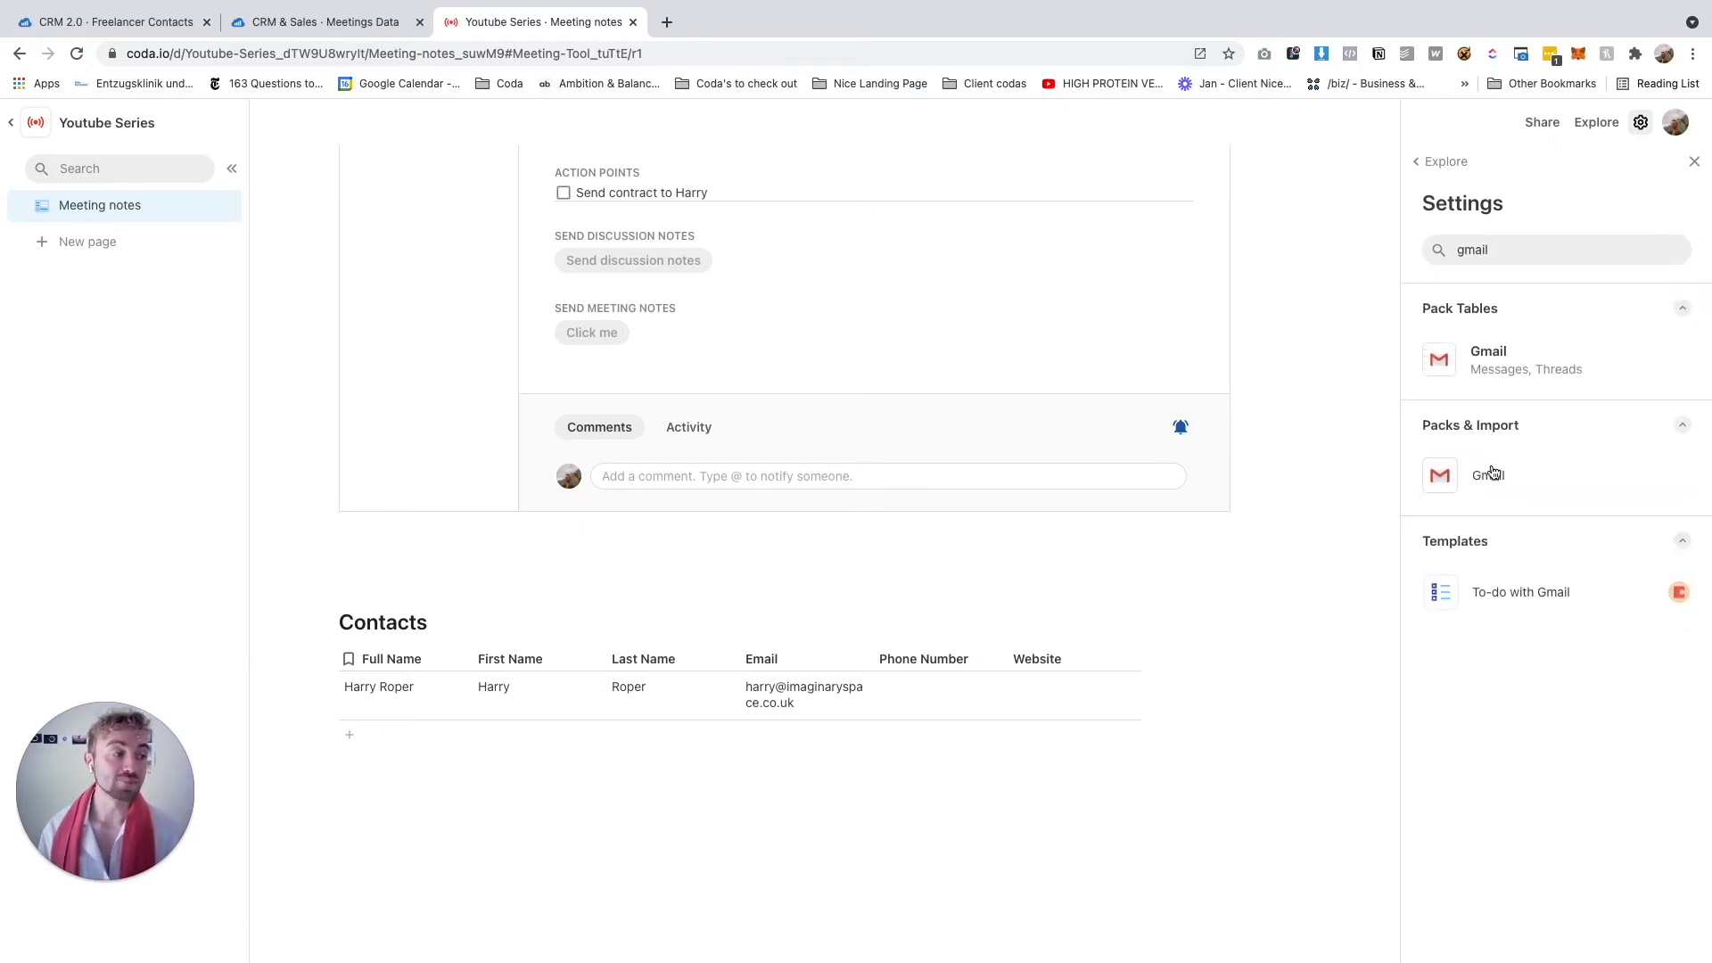
pyautogui.click(1492, 476)
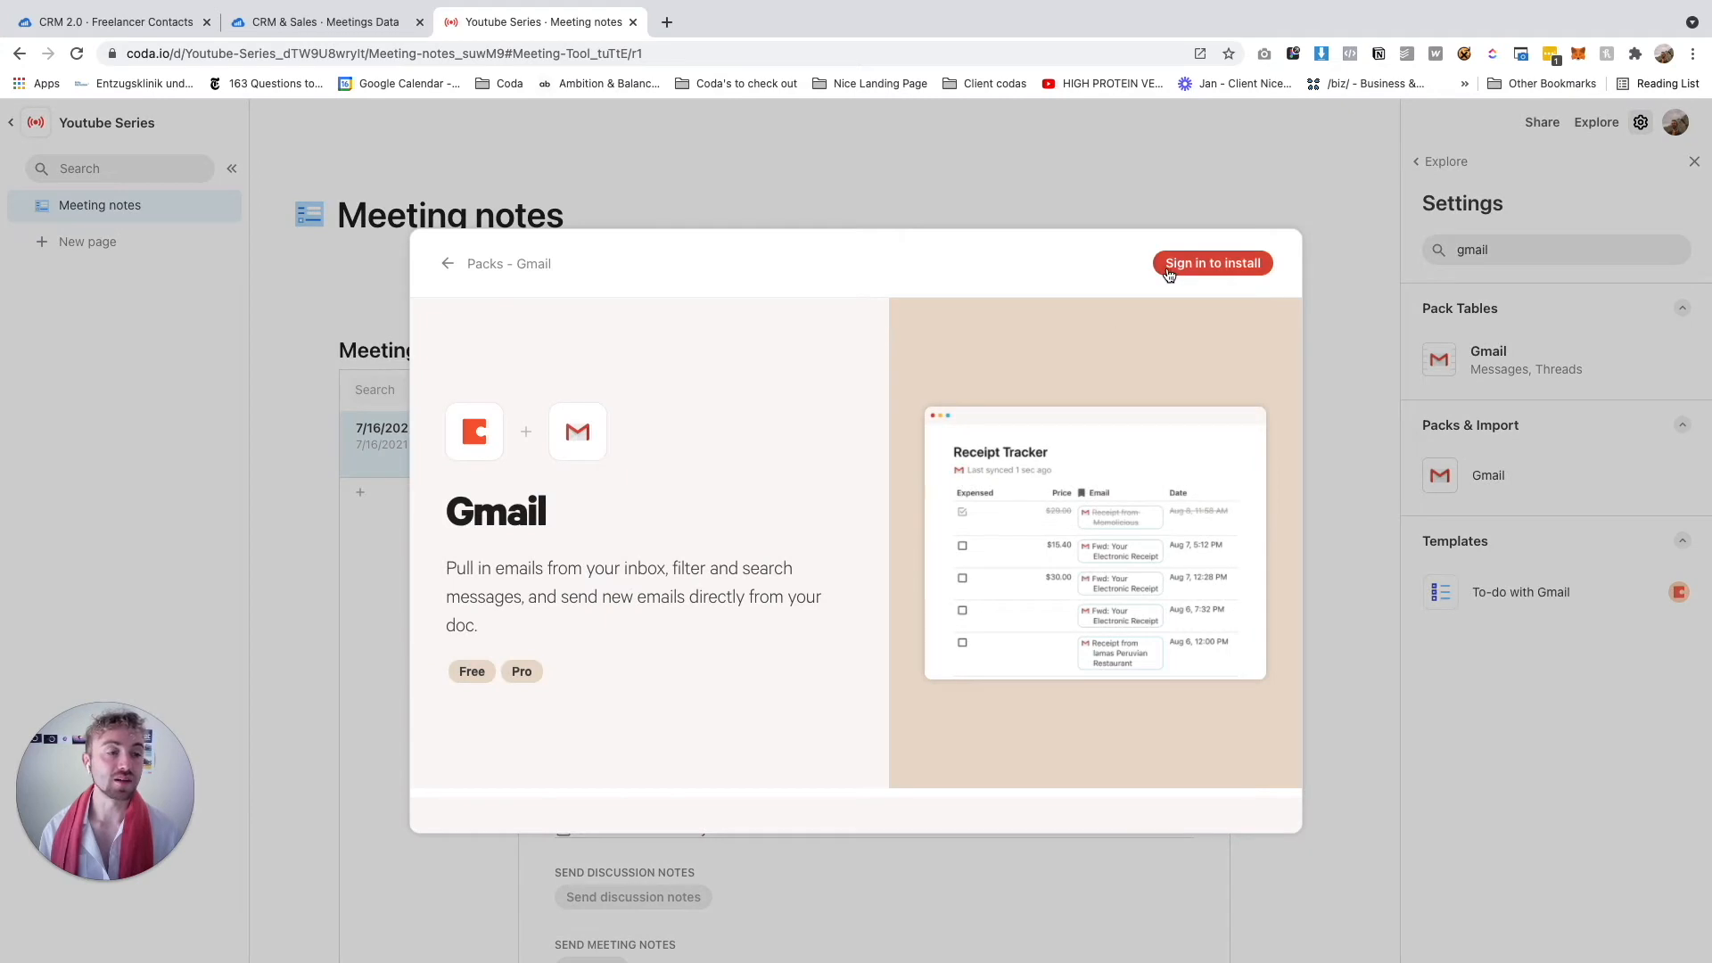
# Sign in with a Gmail account, letting doc viewers see data and only you take actions
pyautogui.click(1168, 267)
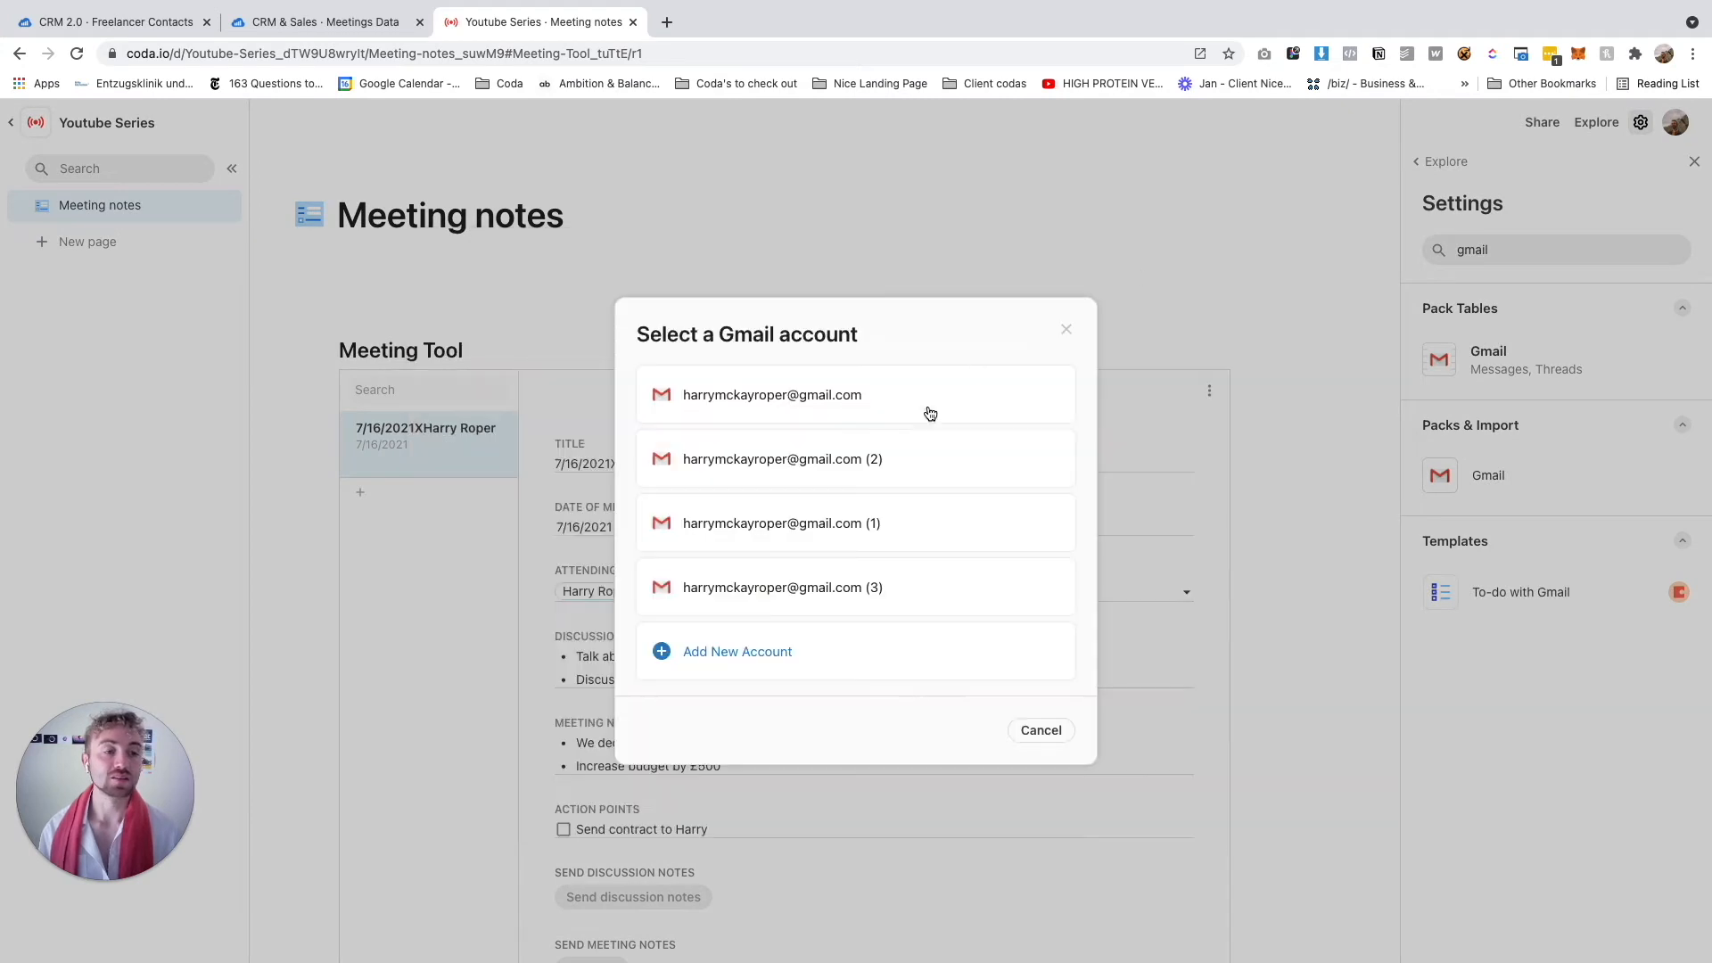
pyautogui.click(773, 402)
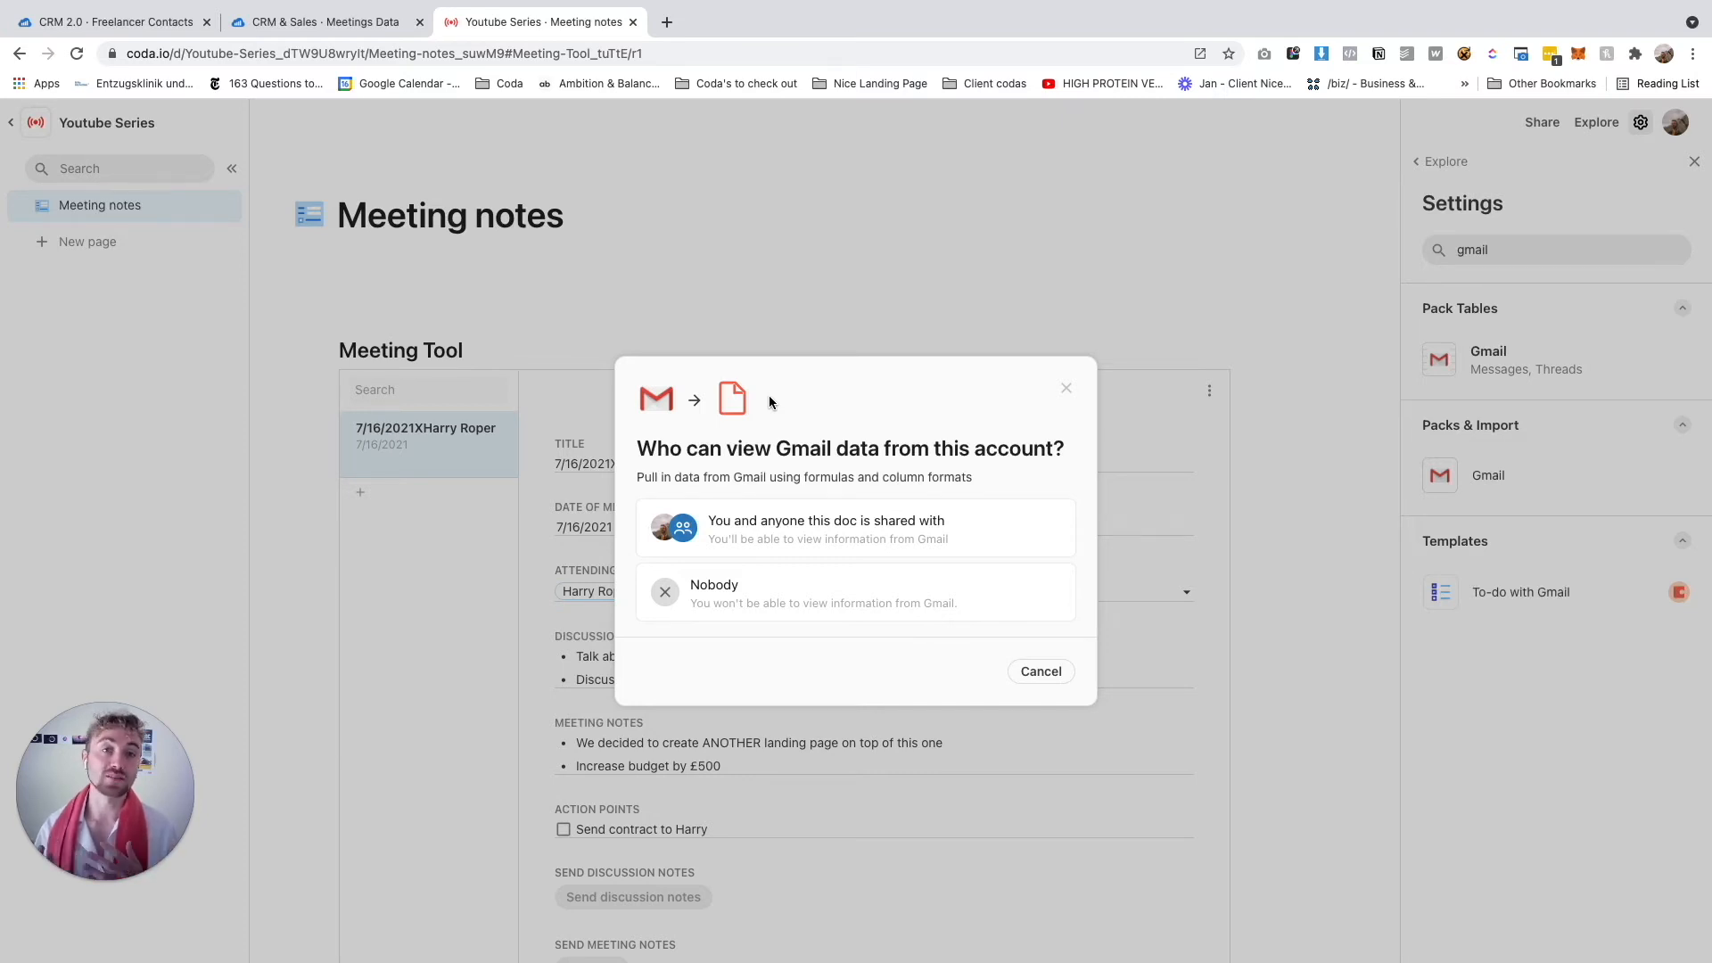
pyautogui.click(758, 521)
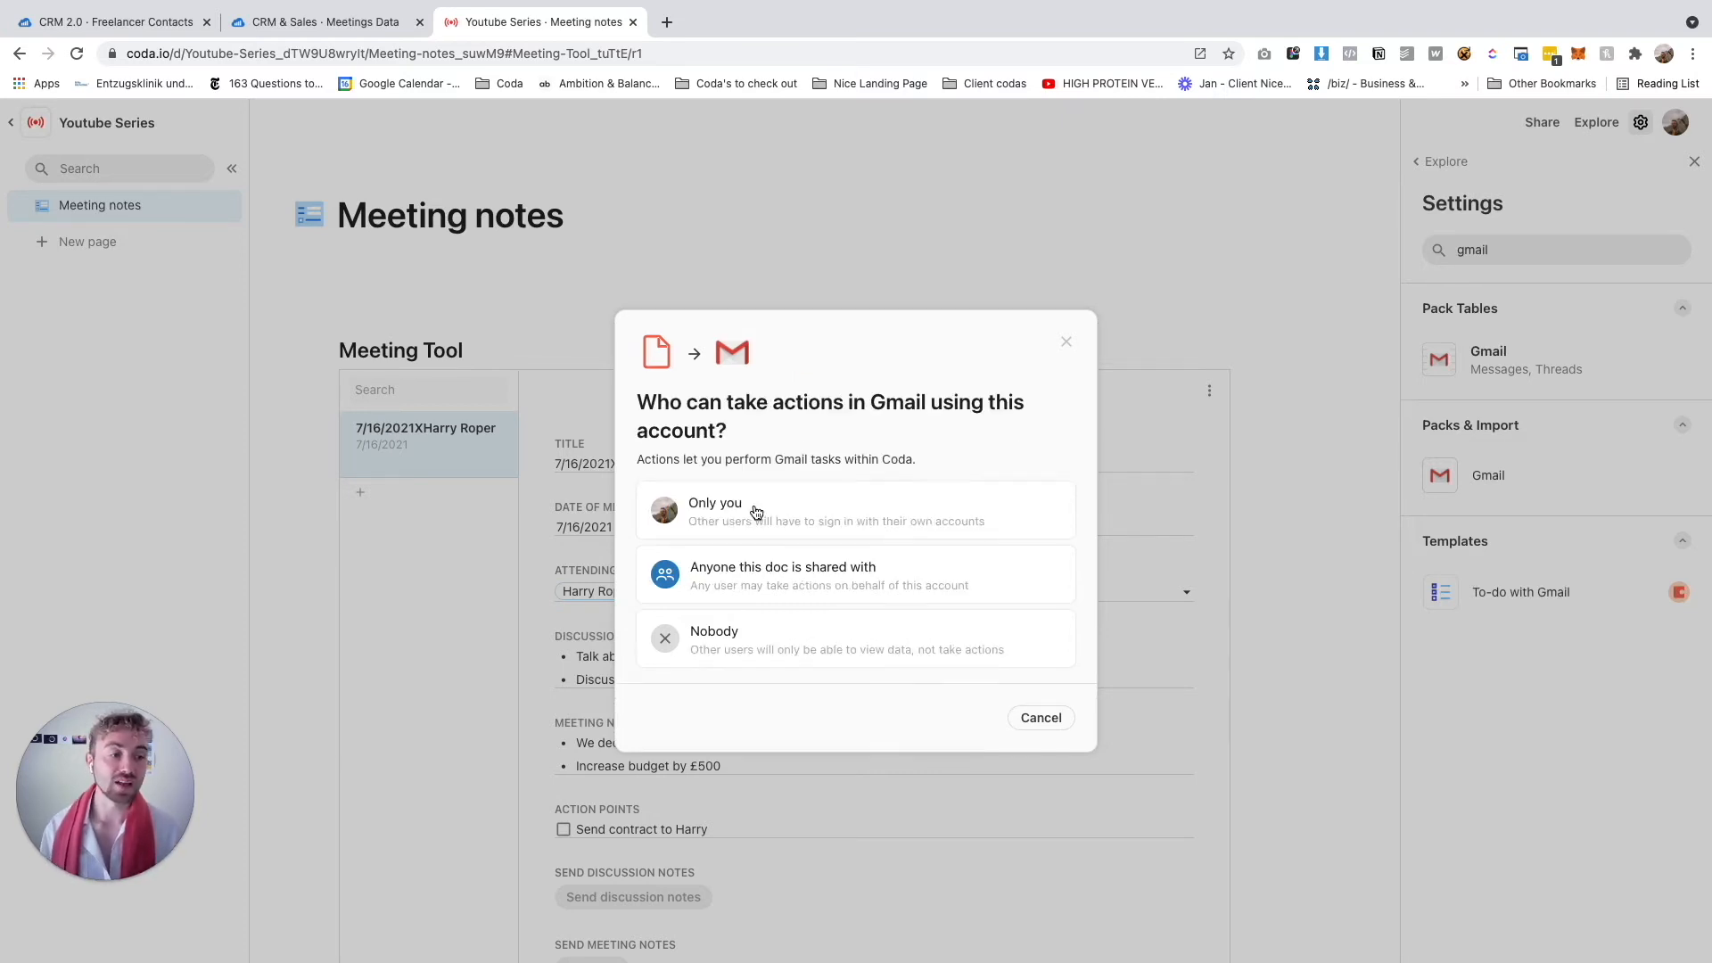
pyautogui.click(754, 505)
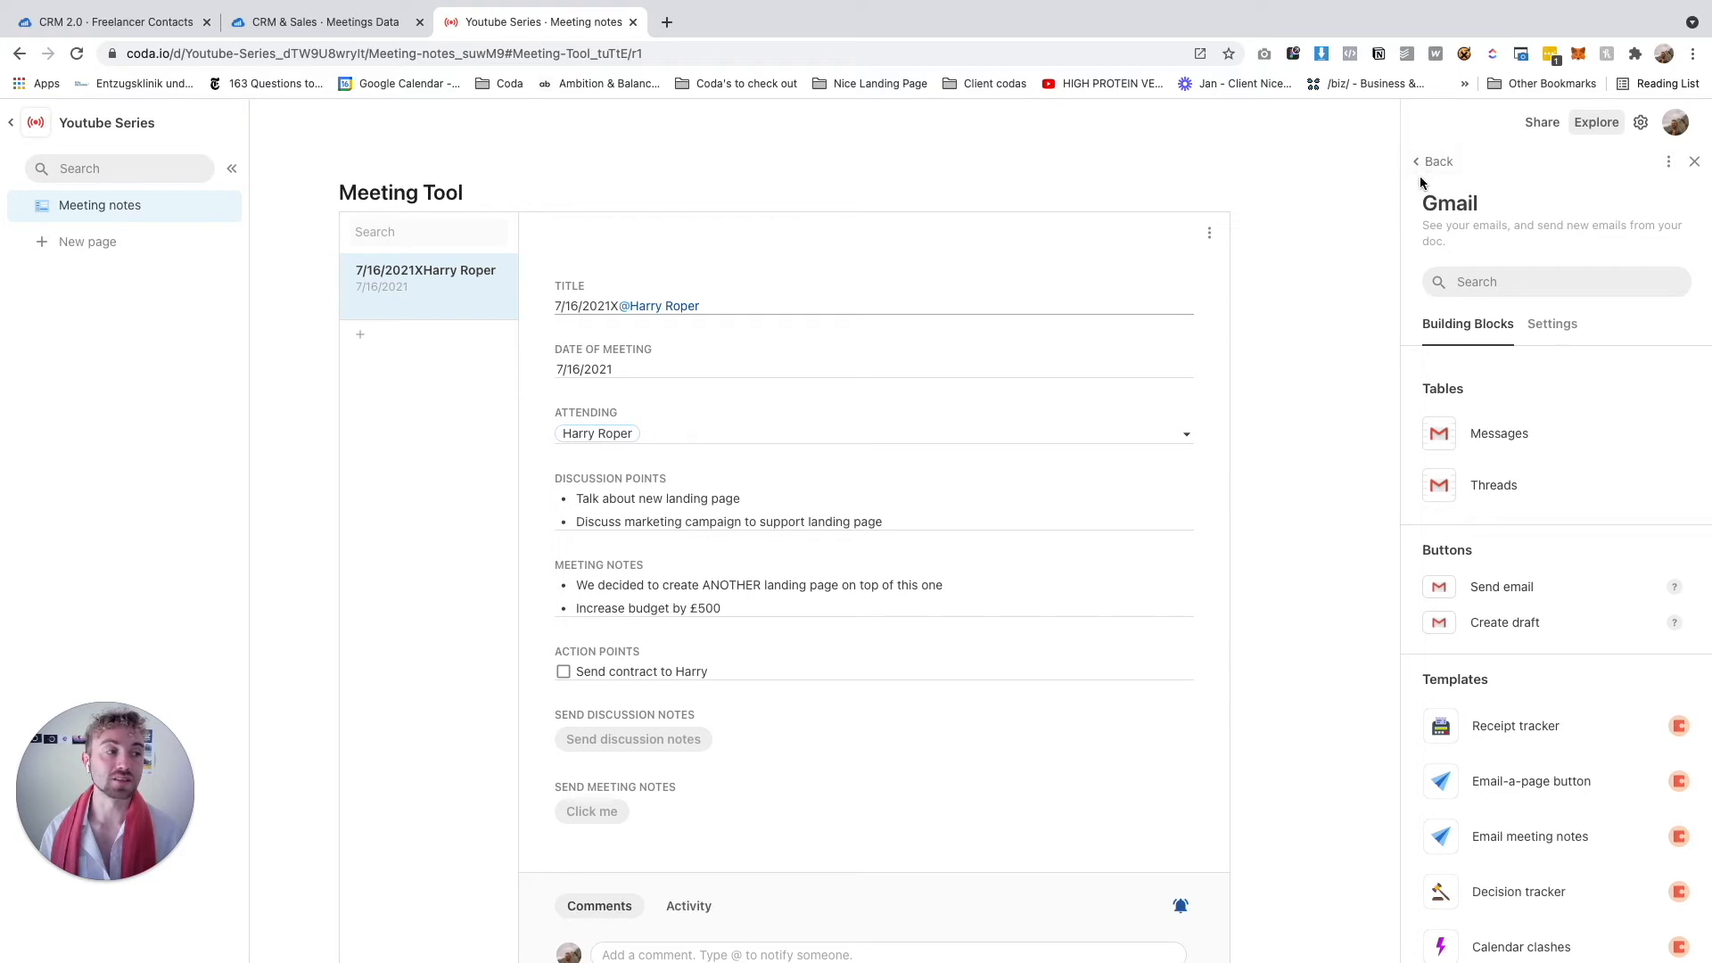
# Set the Send Discussion Notes button's action to Gmail: Send email in the detail layout
pyautogui.click(1195, 192)
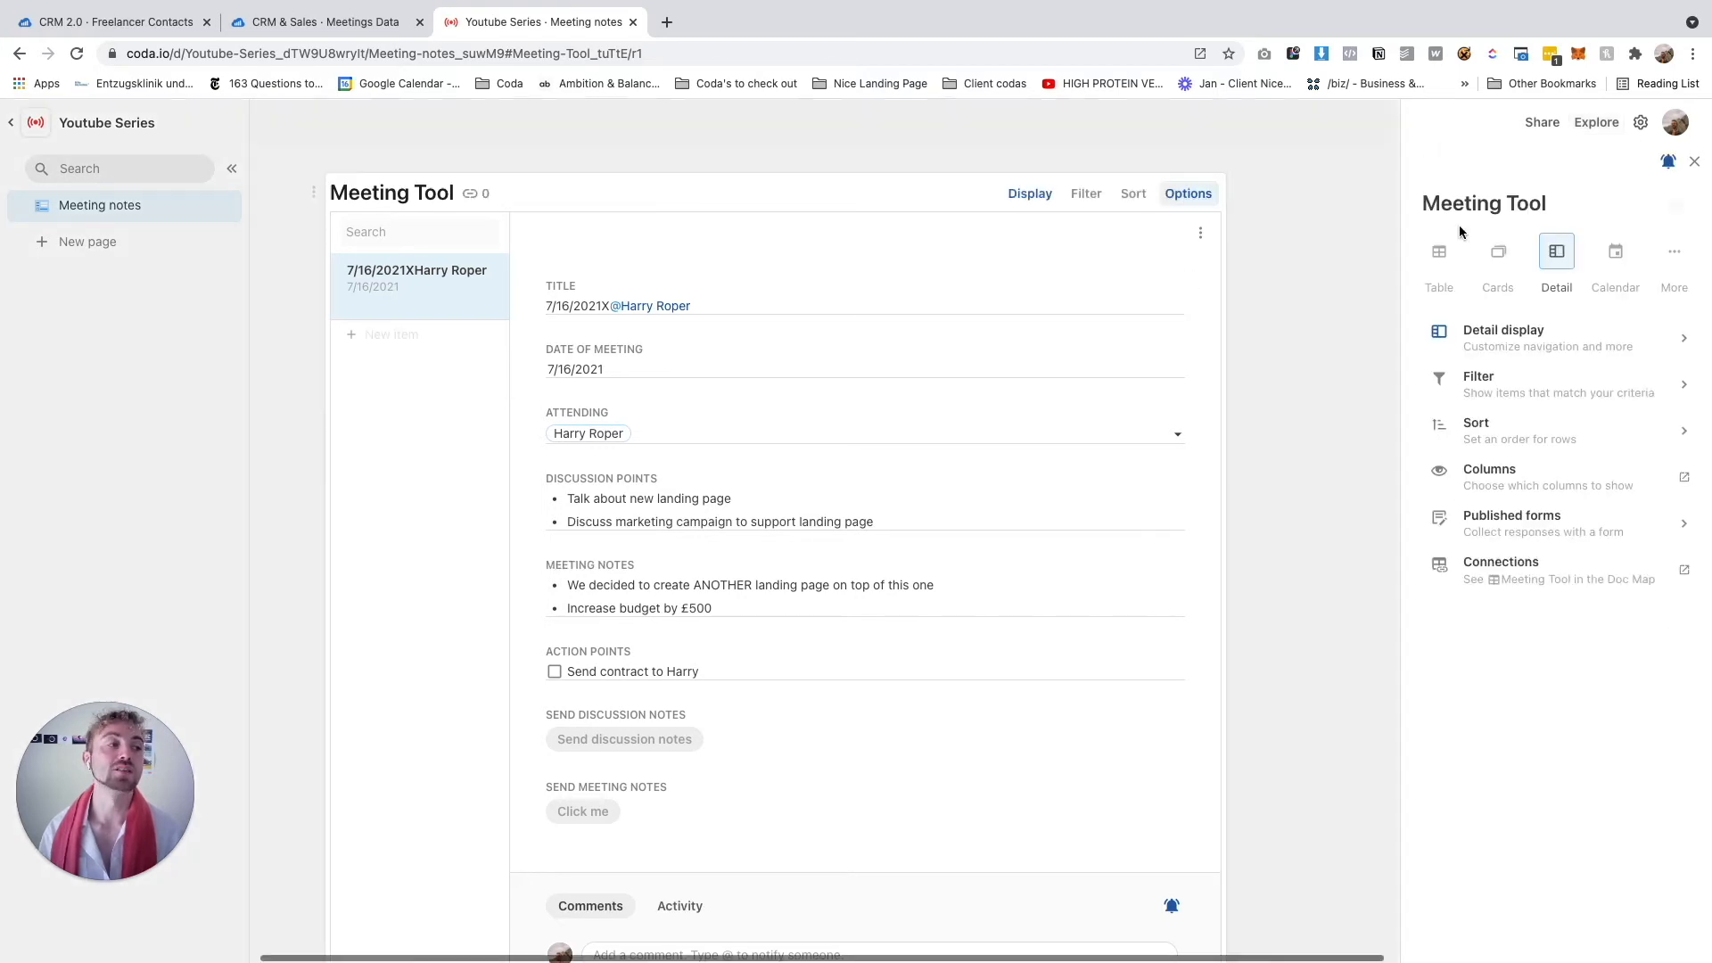
pyautogui.click(1490, 334)
pyautogui.click(1644, 321)
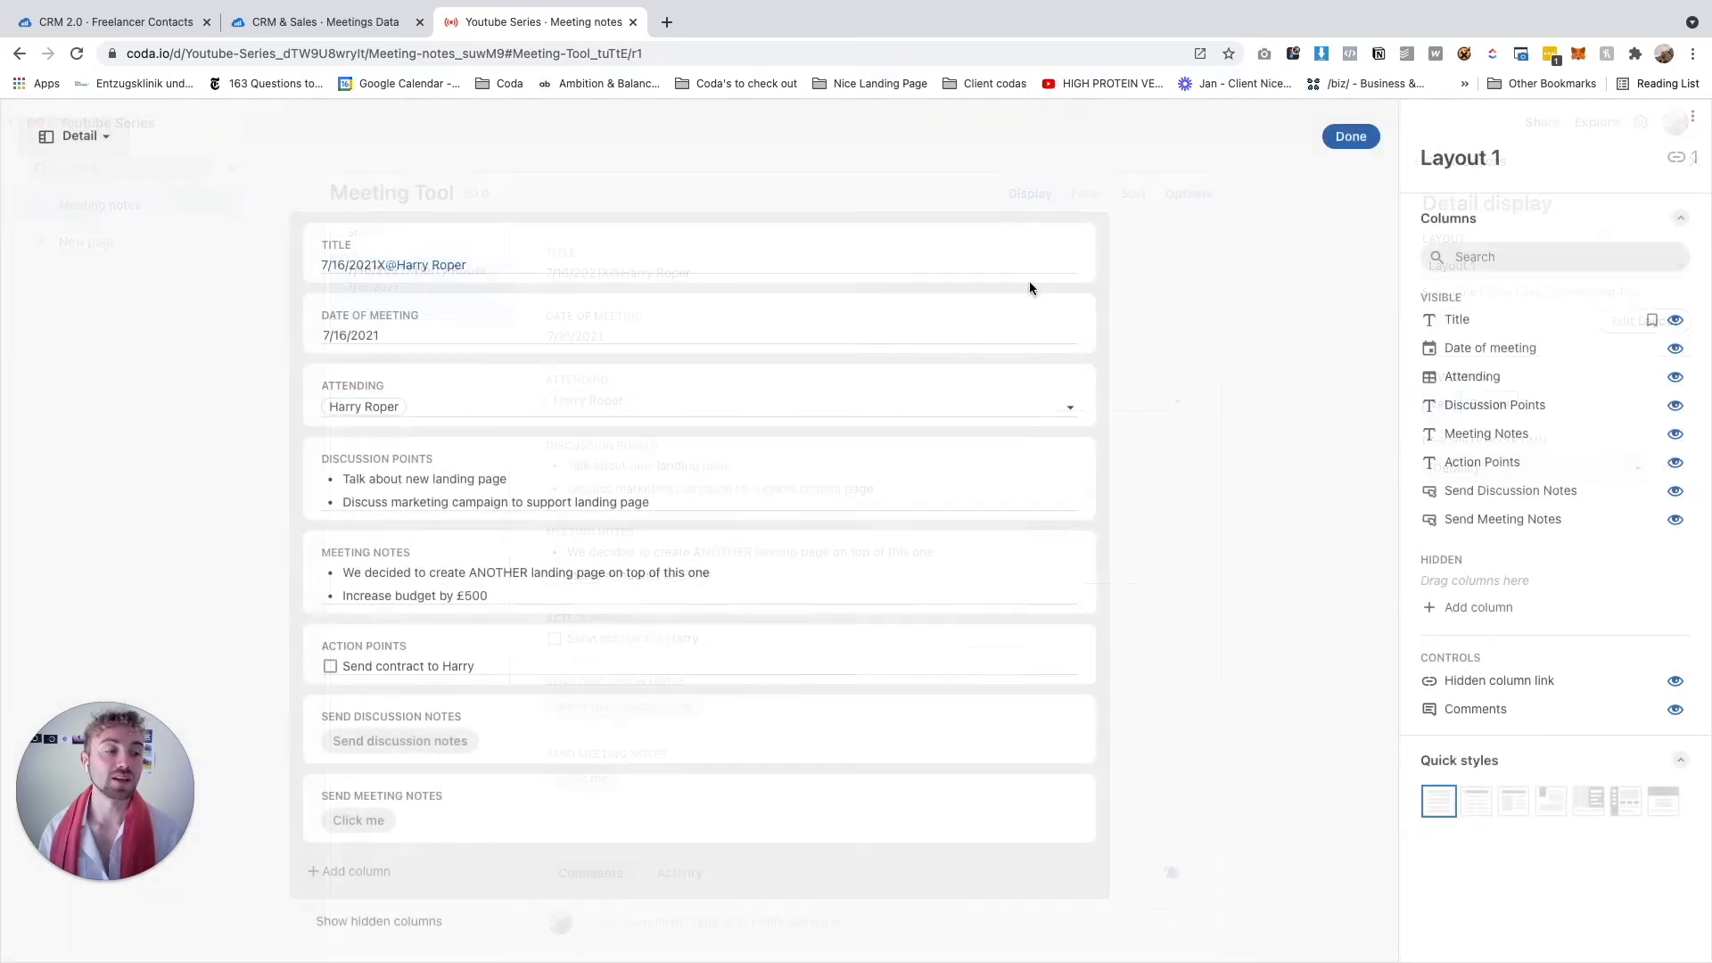
pyautogui.click(1066, 706)
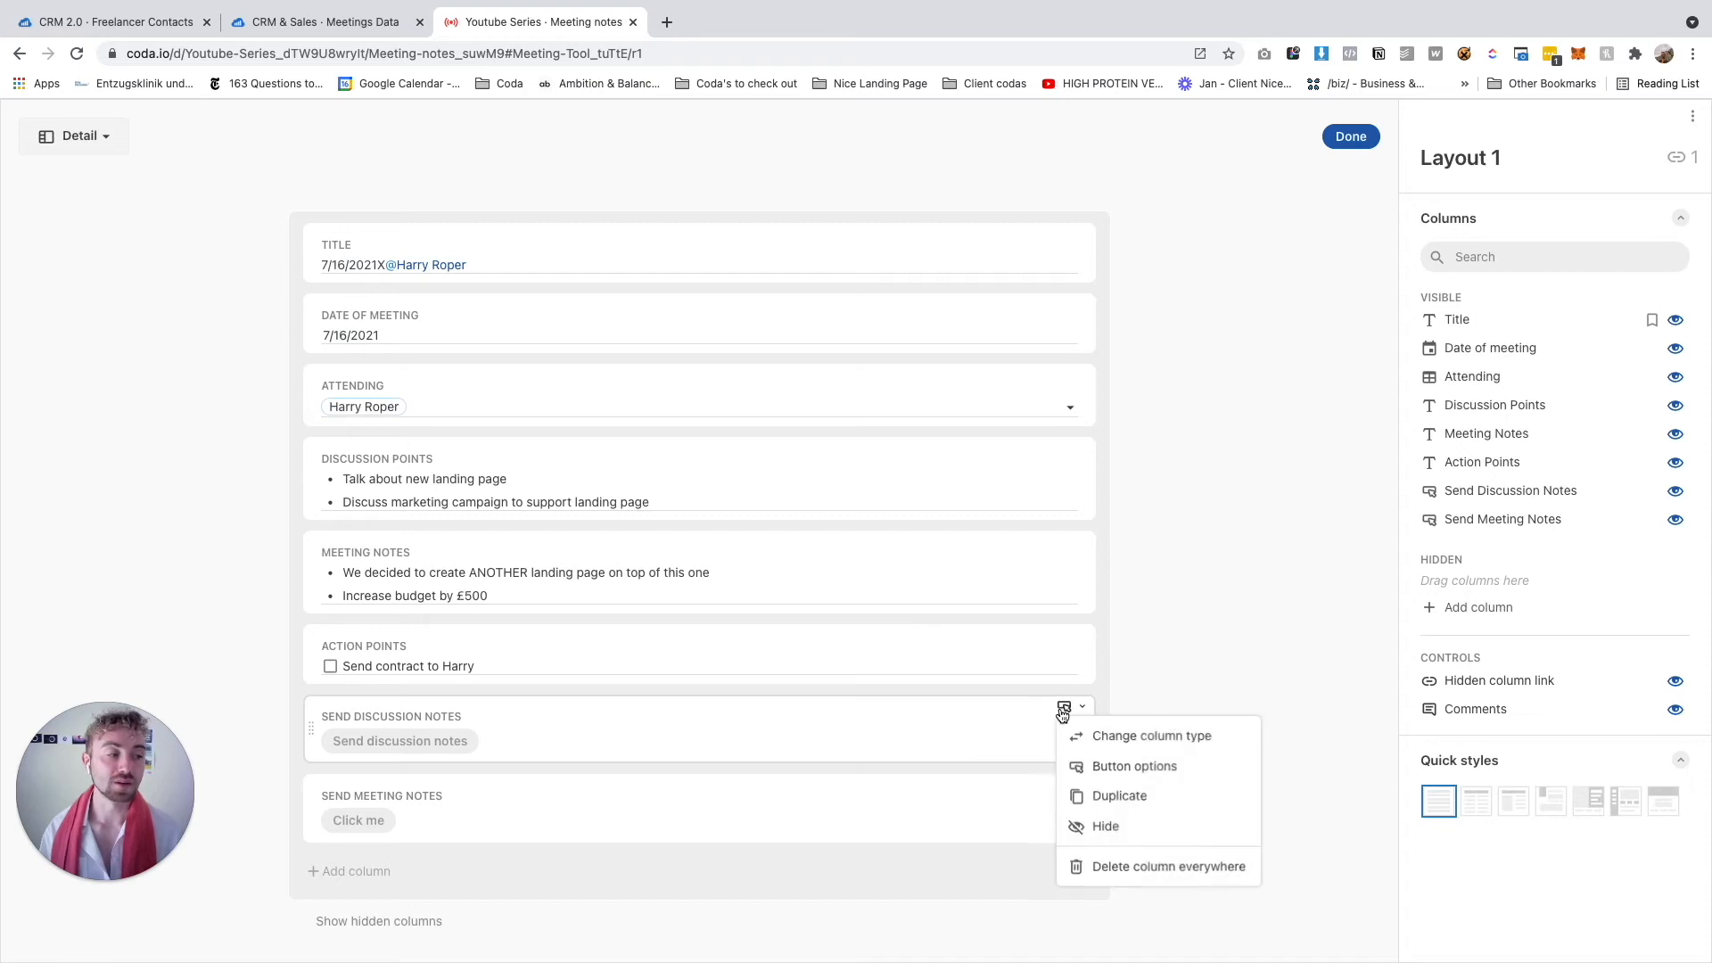
pyautogui.click(1128, 766)
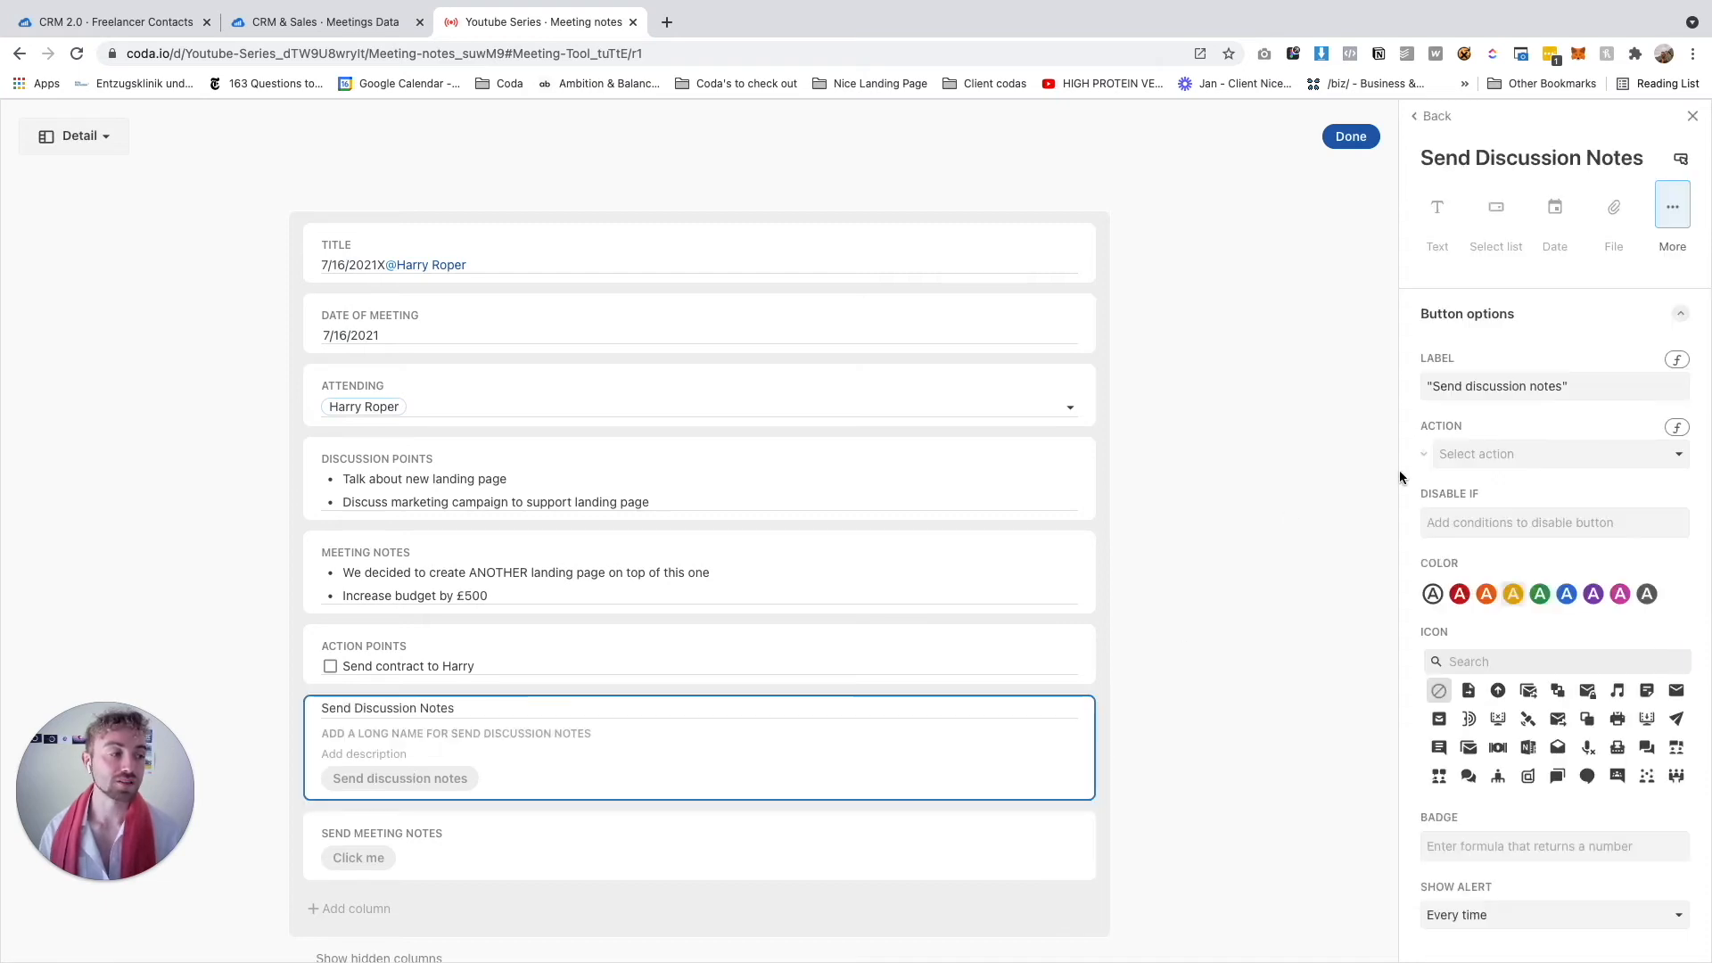
pyautogui.click(1542, 457)
pyautogui.moveTo(1474, 813)
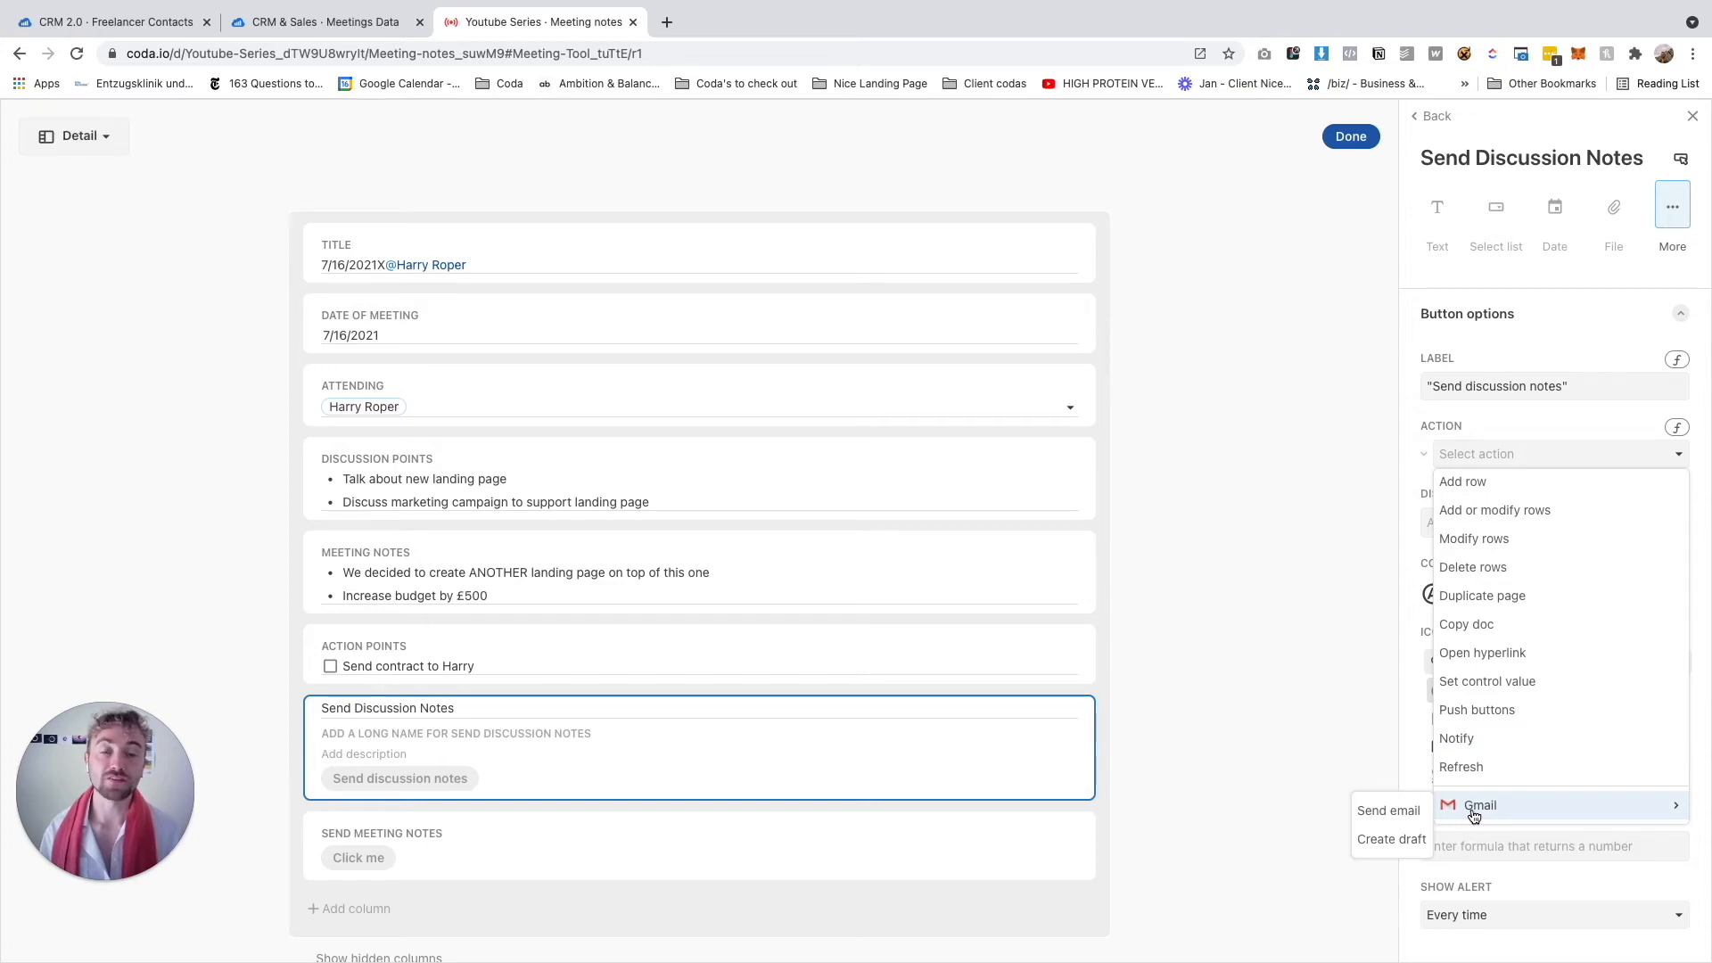
pyautogui.click(1389, 812)
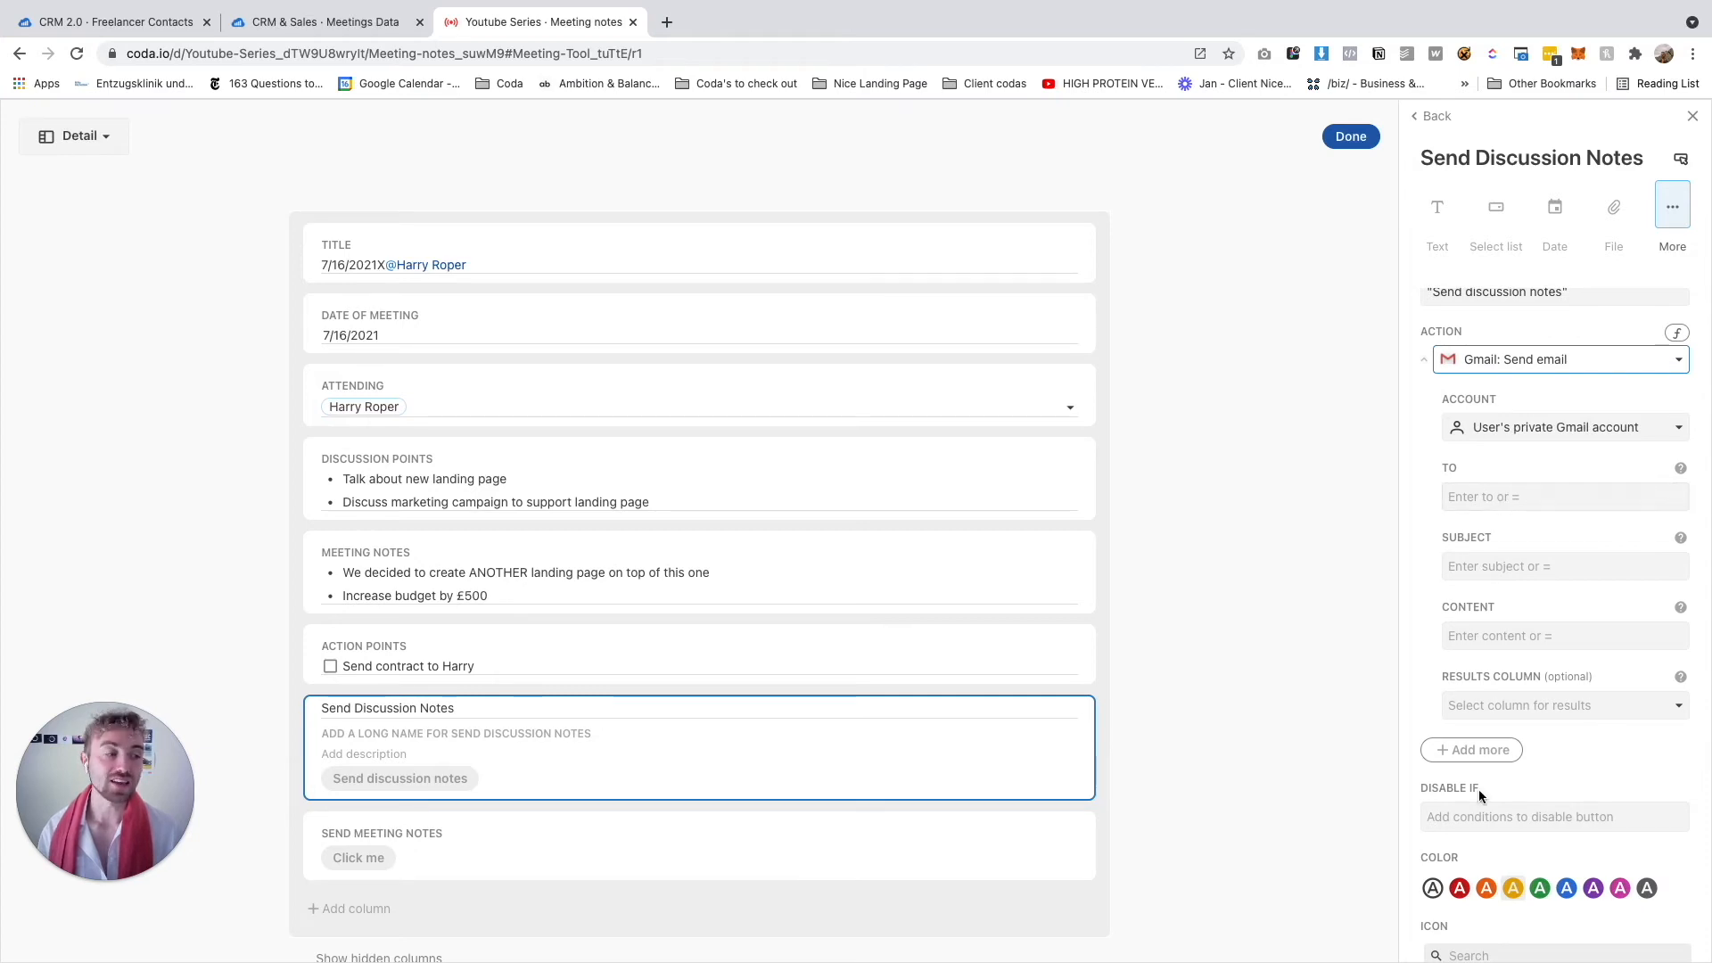
# Fill the email's To field with the formula thisRow.Attending.Email
pyautogui.click(1489, 499)
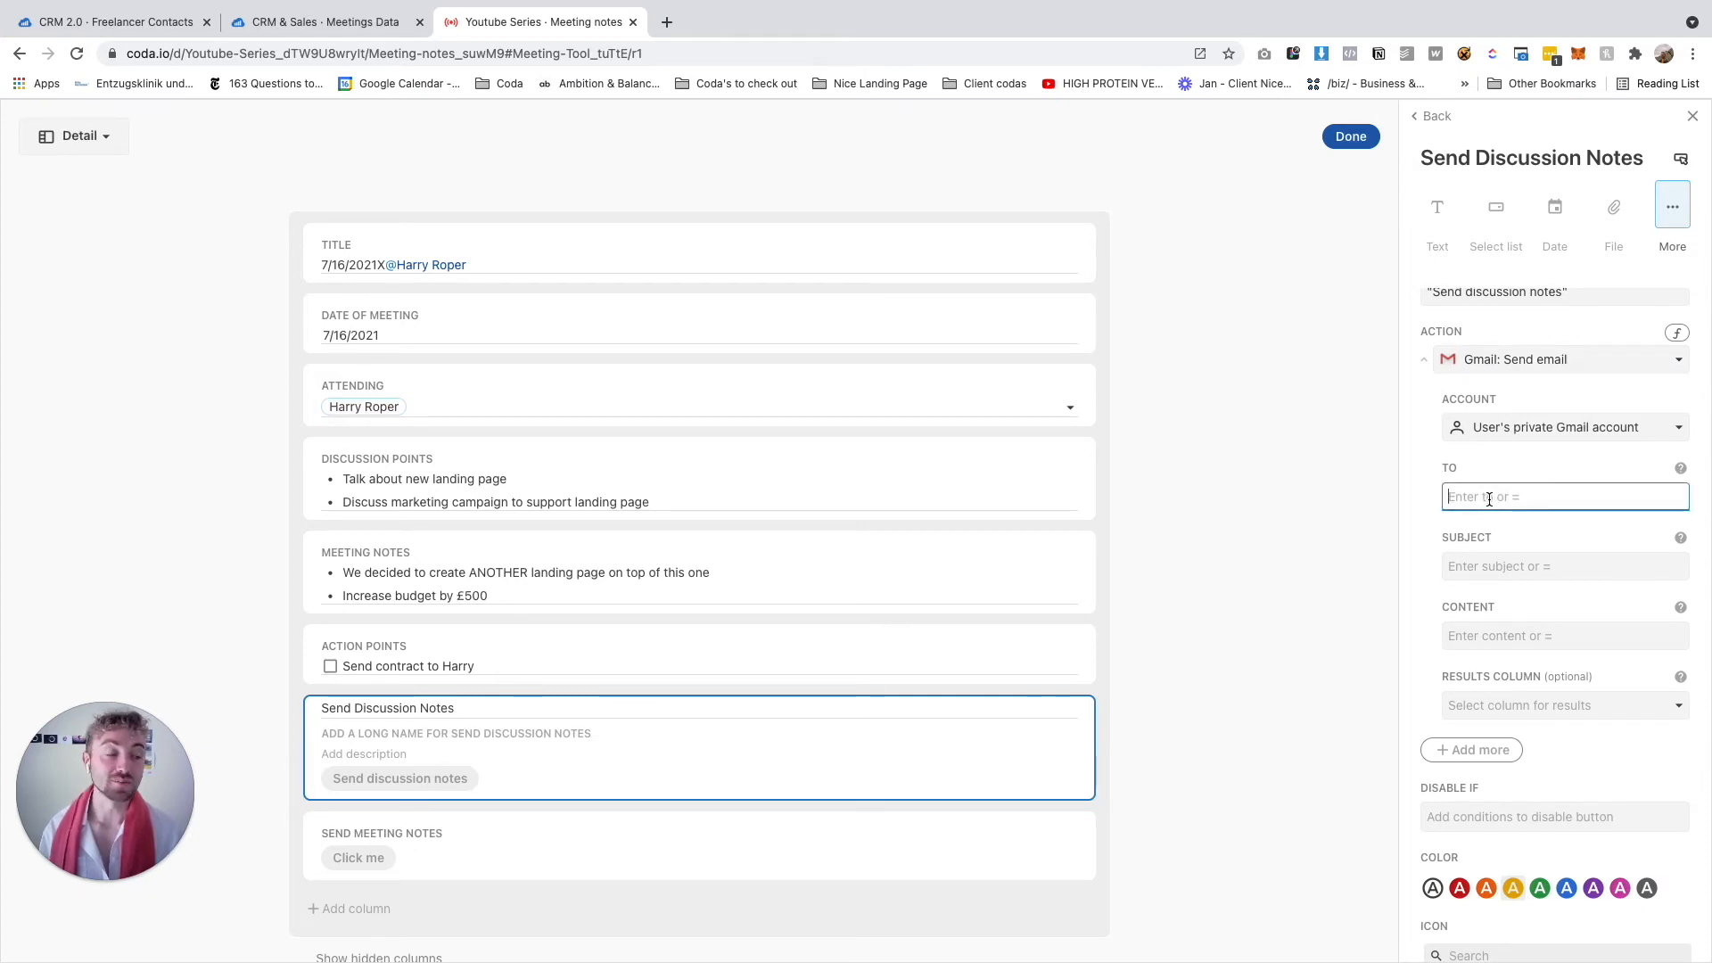
pyautogui.write('=')
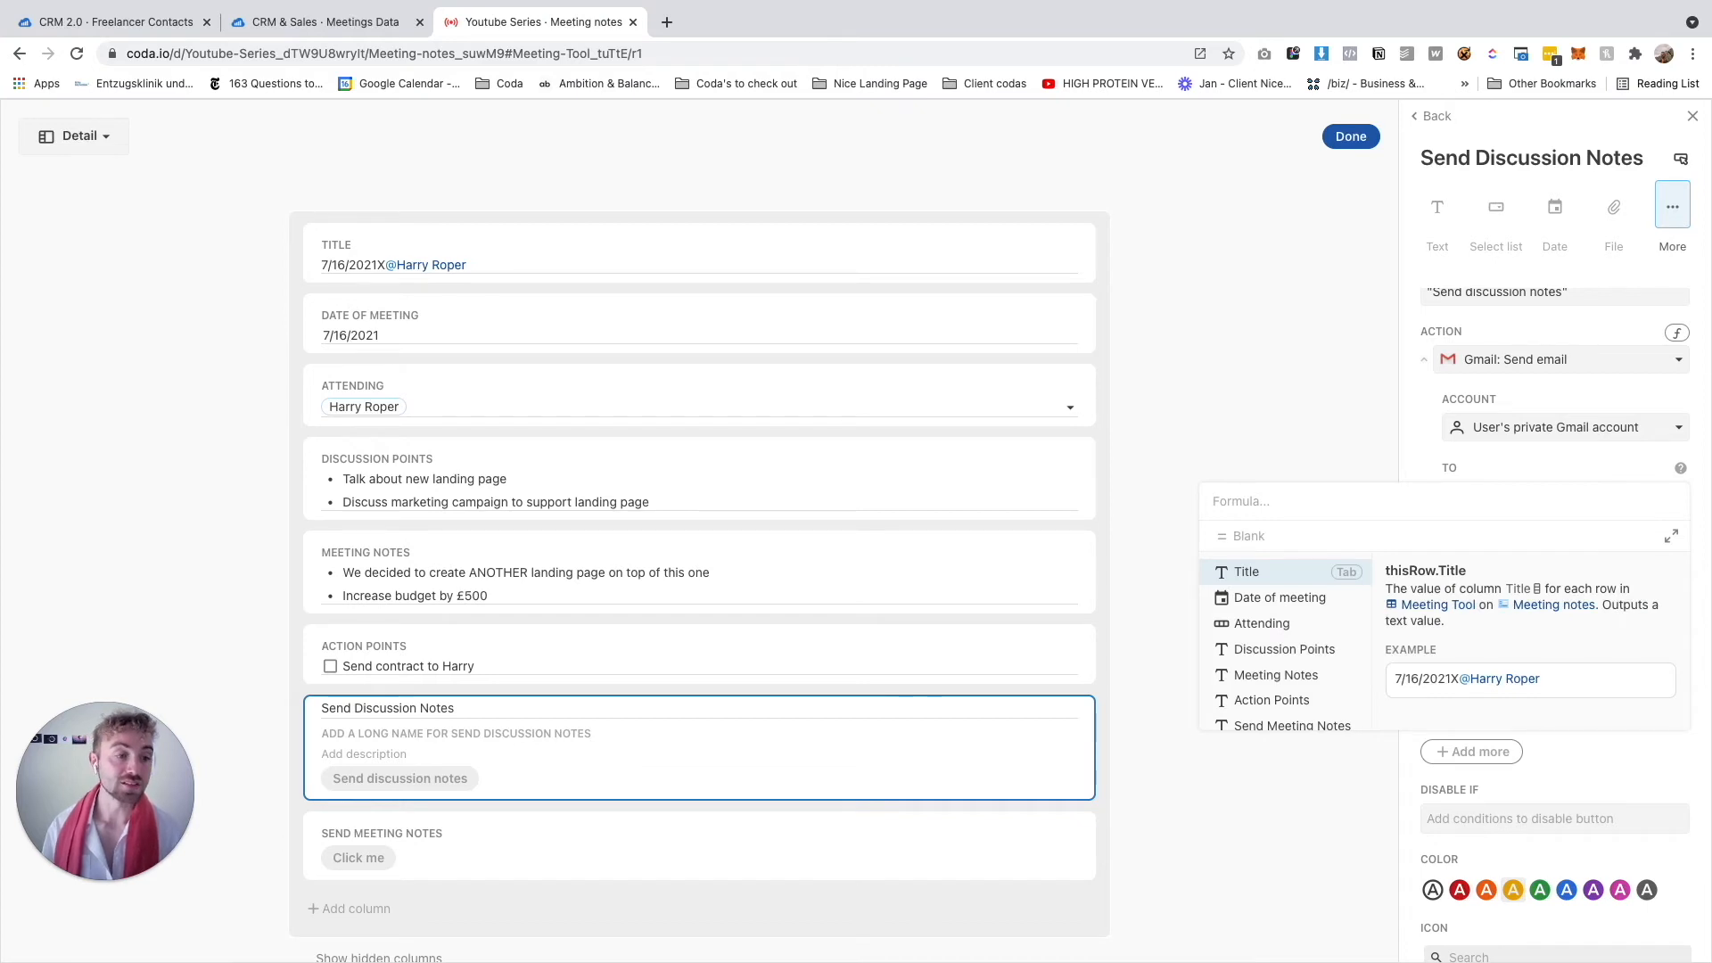
pyautogui.write('this')
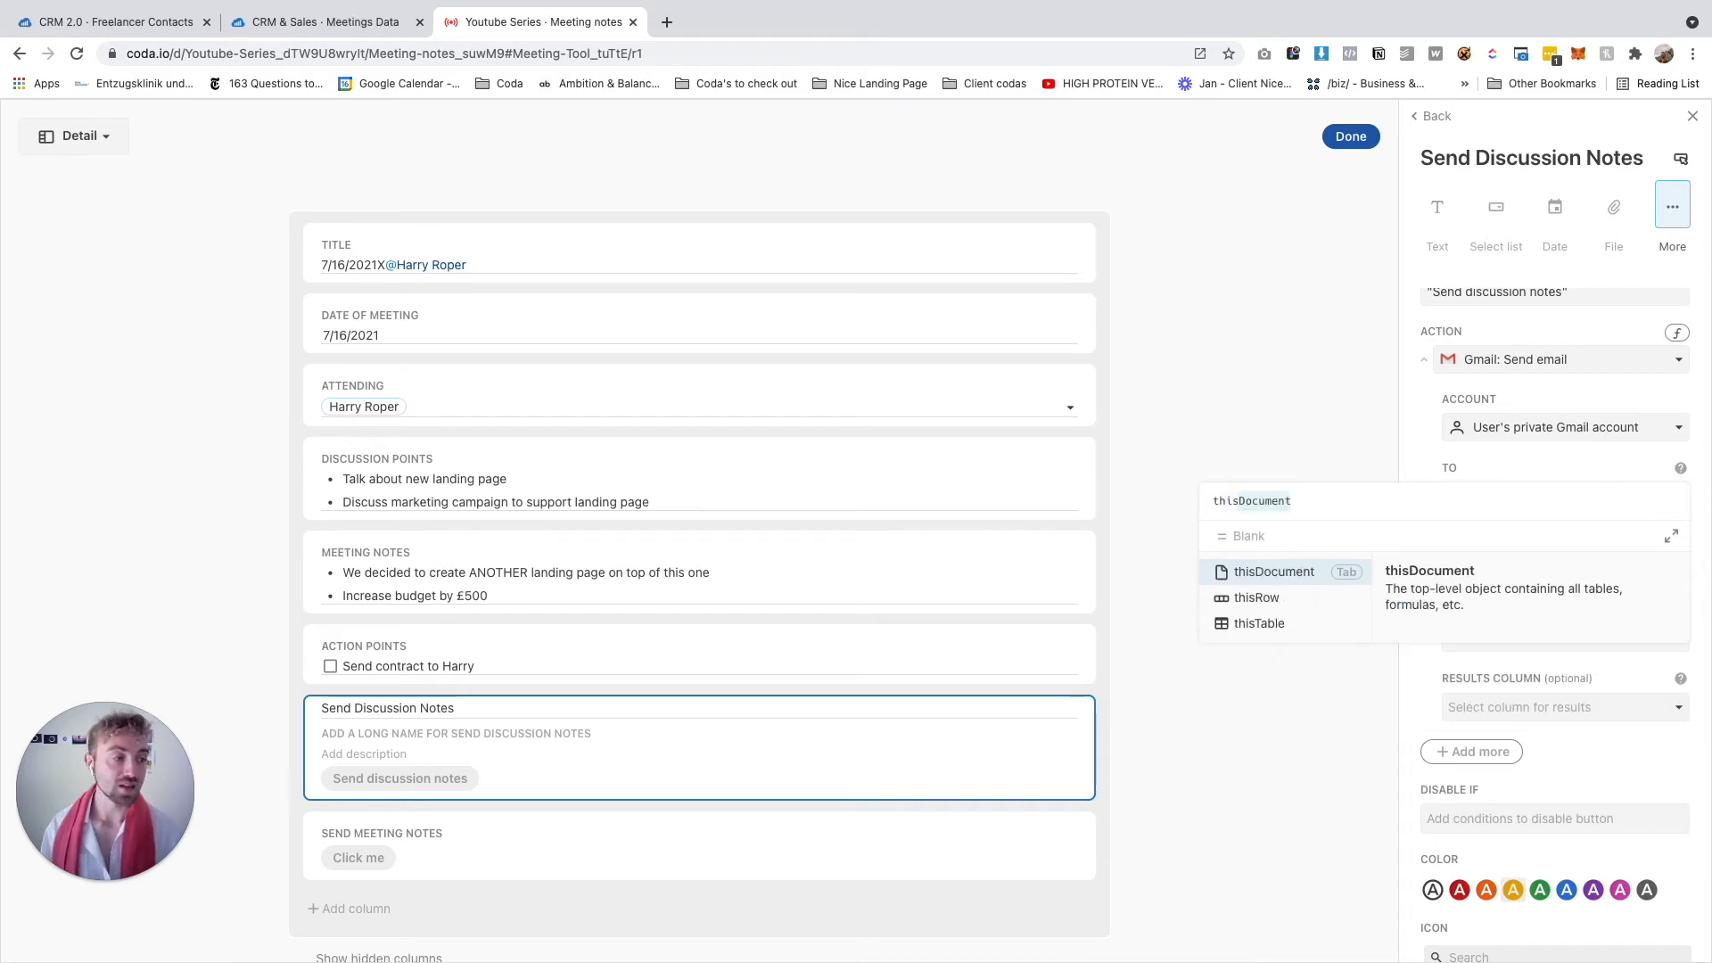
pyautogui.press('Down')
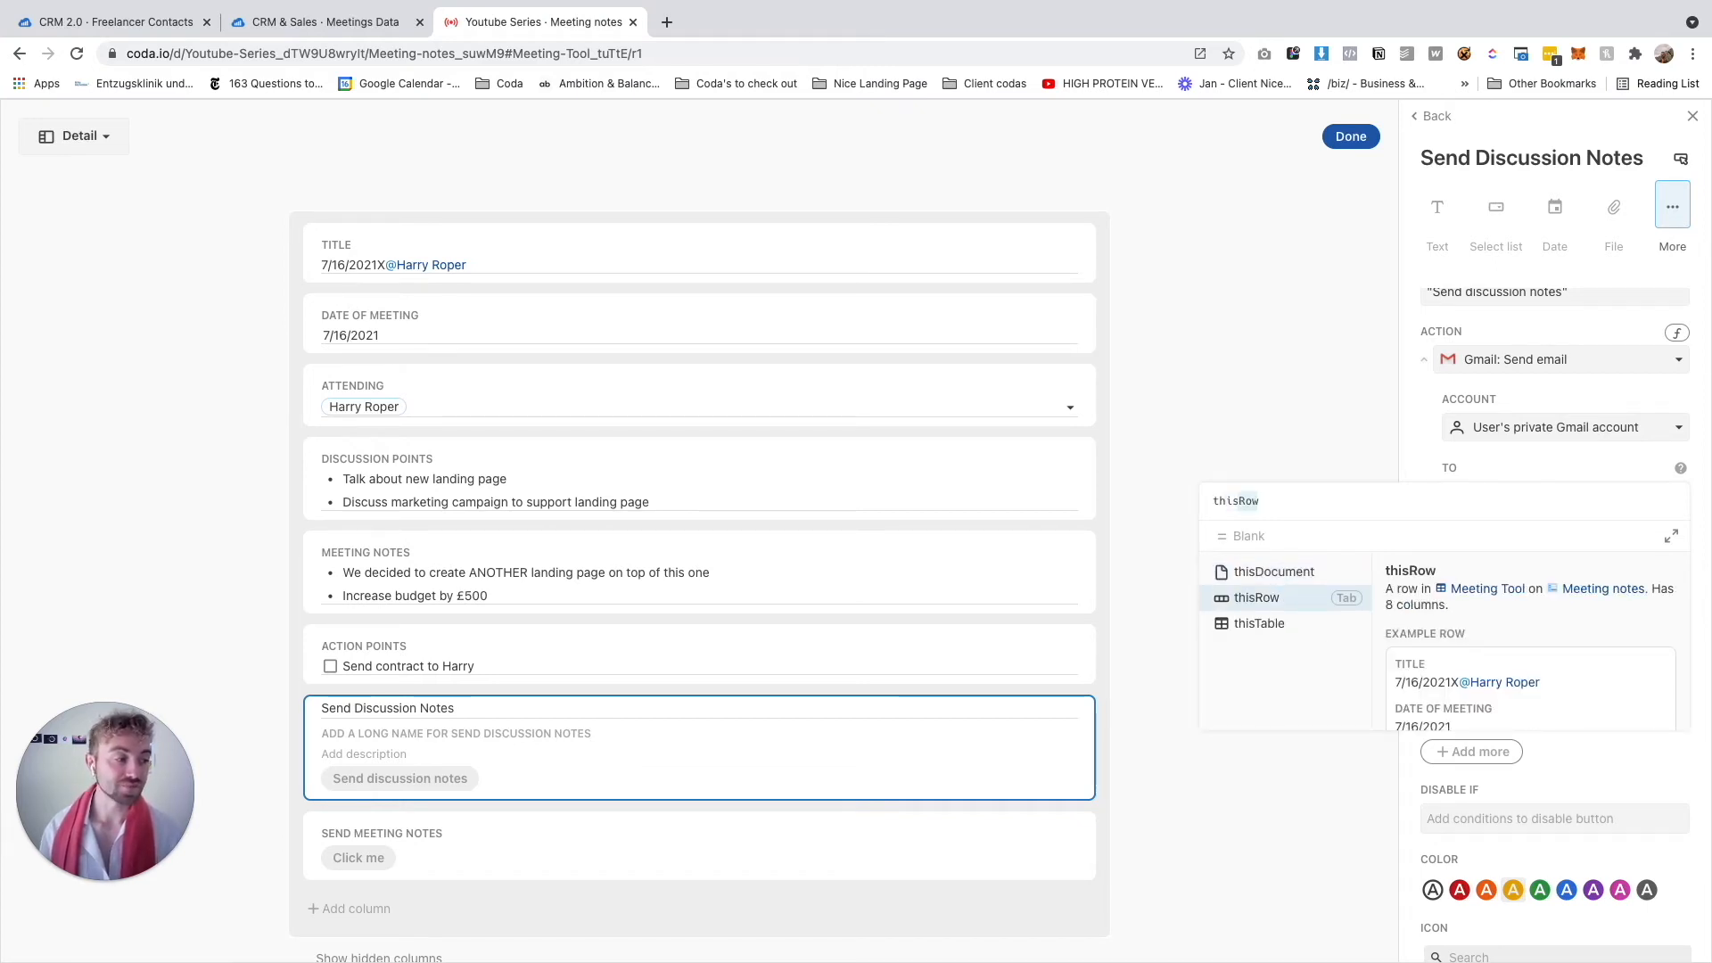
pyautogui.scroll(-6, 1502, 639)
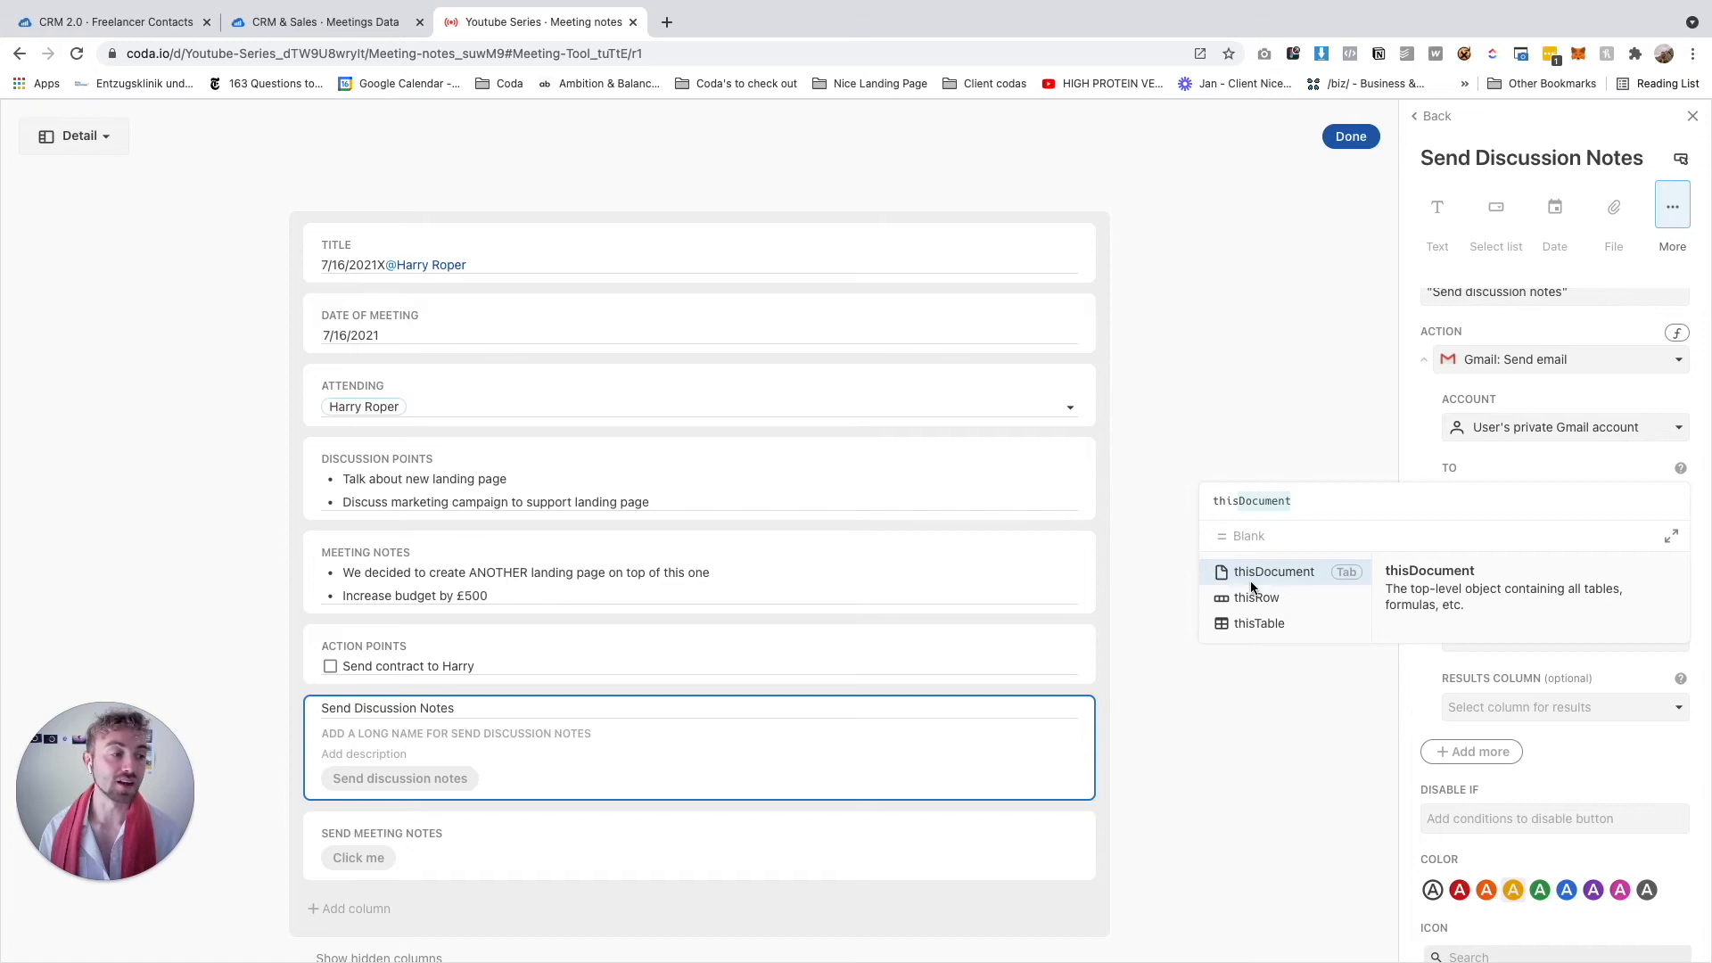
pyautogui.click(1227, 599)
pyautogui.write('.')
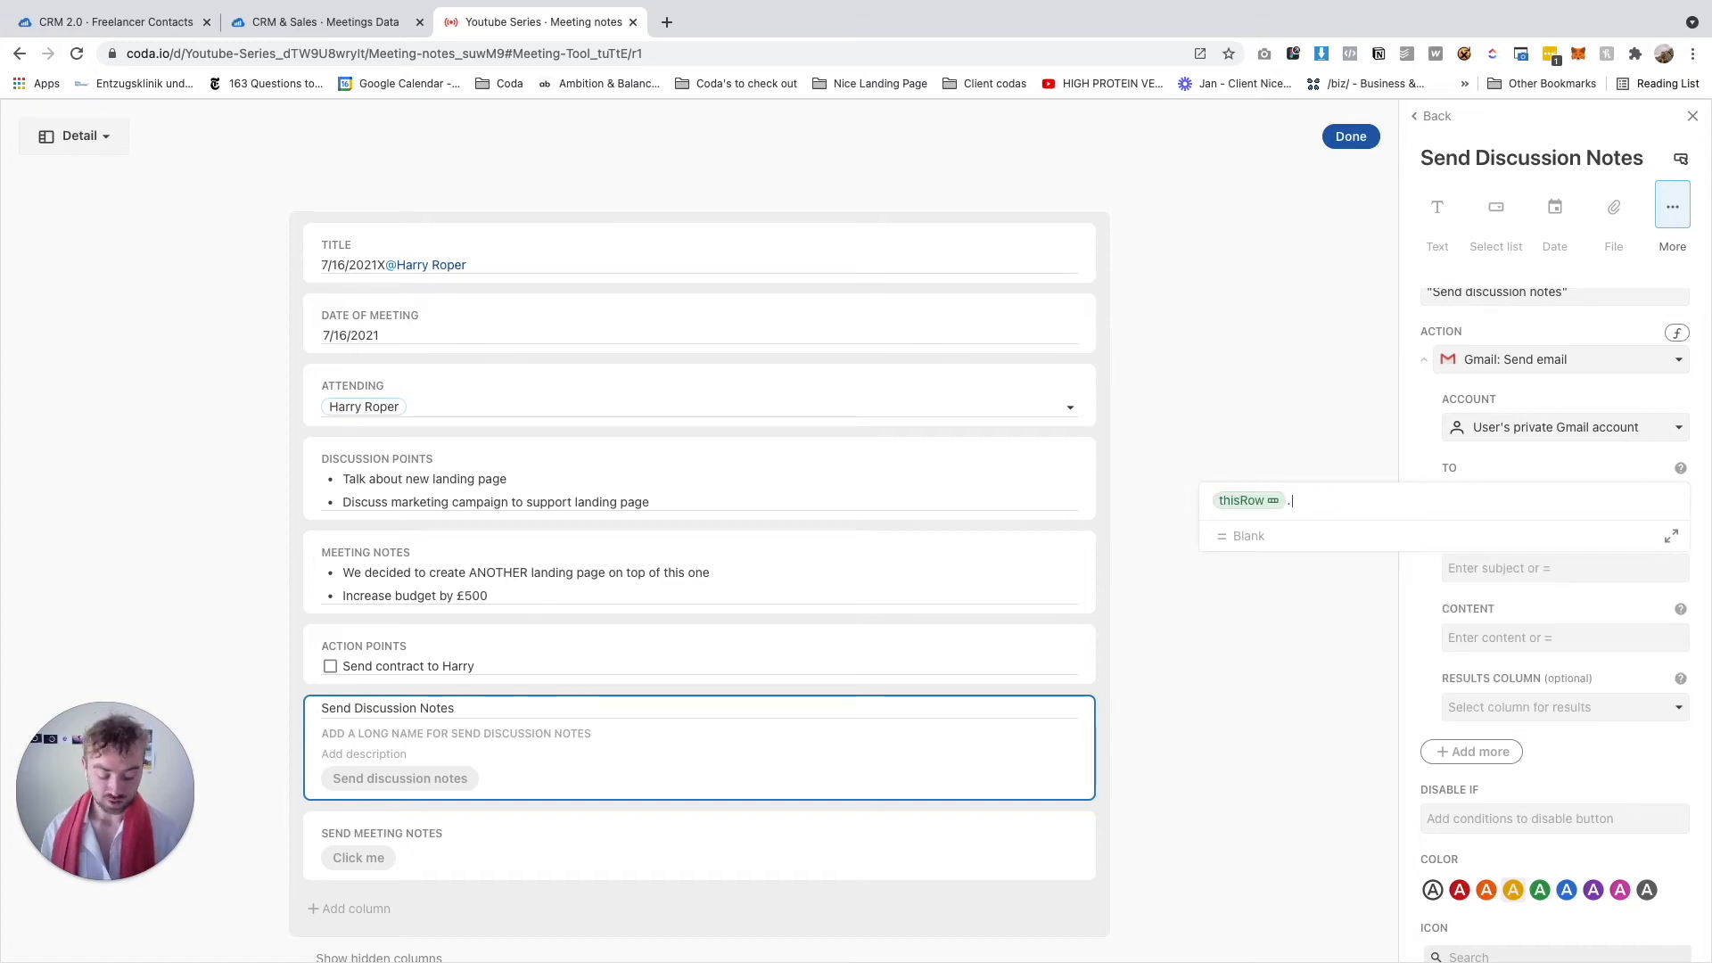
pyautogui.write('Attending')
pyautogui.press('Return')
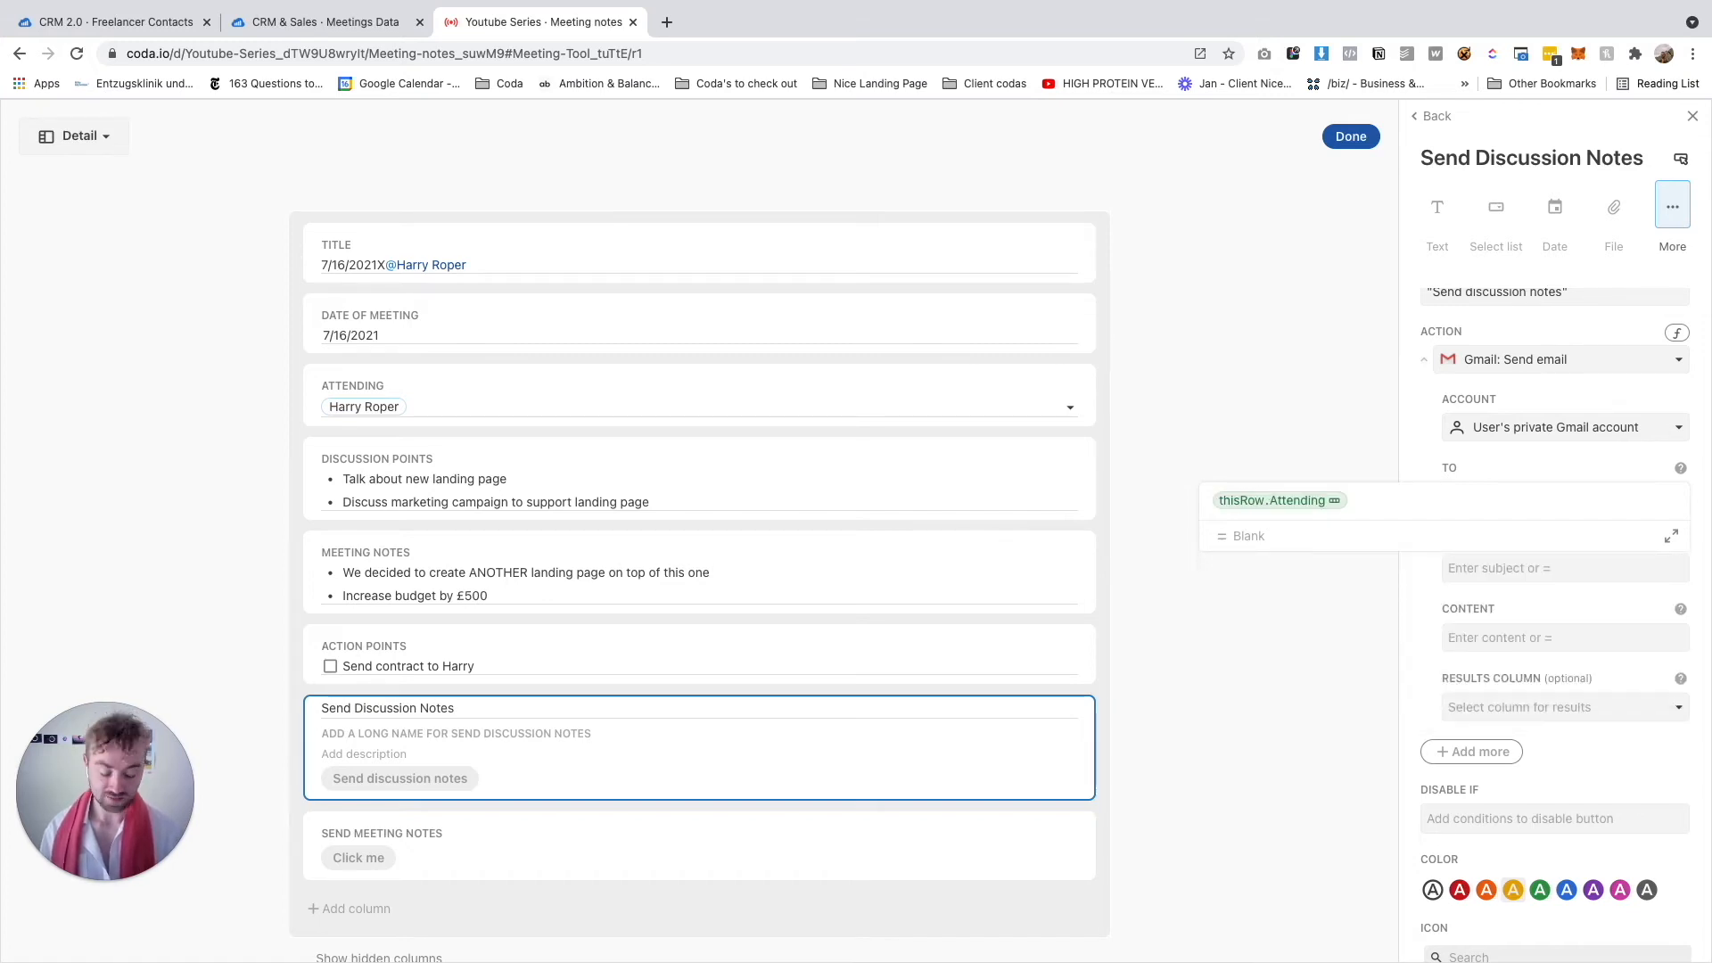
pyautogui.write('.email')
pyautogui.press('Return')
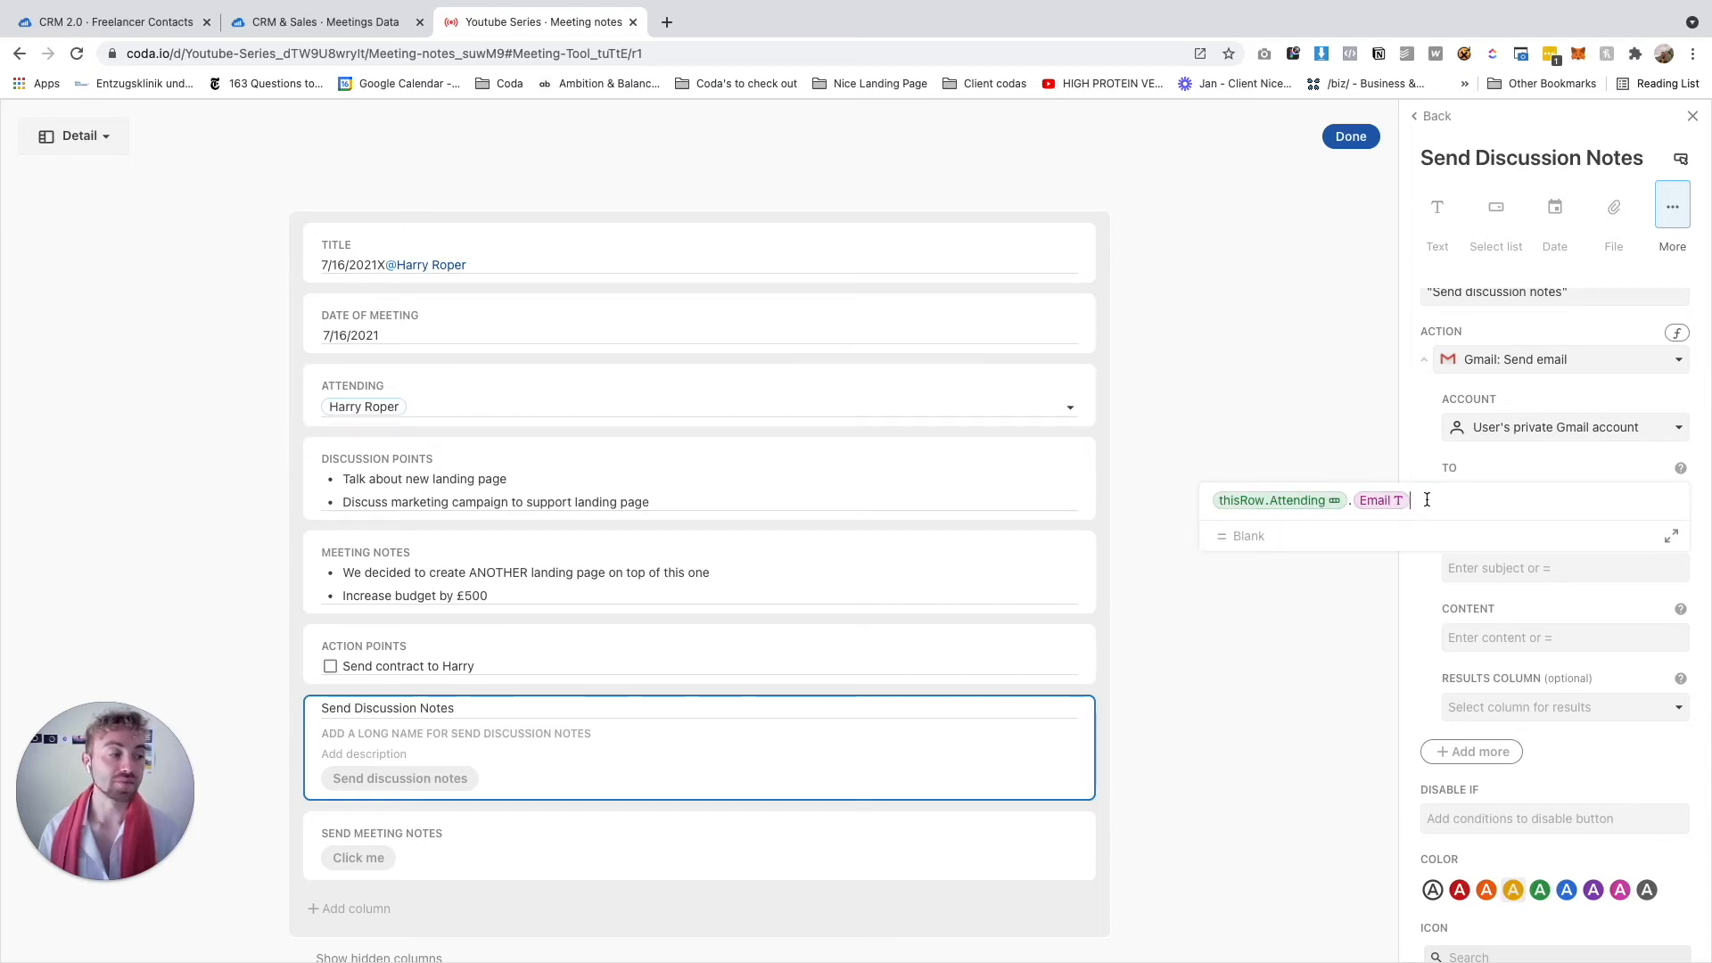
pyautogui.press('Return')
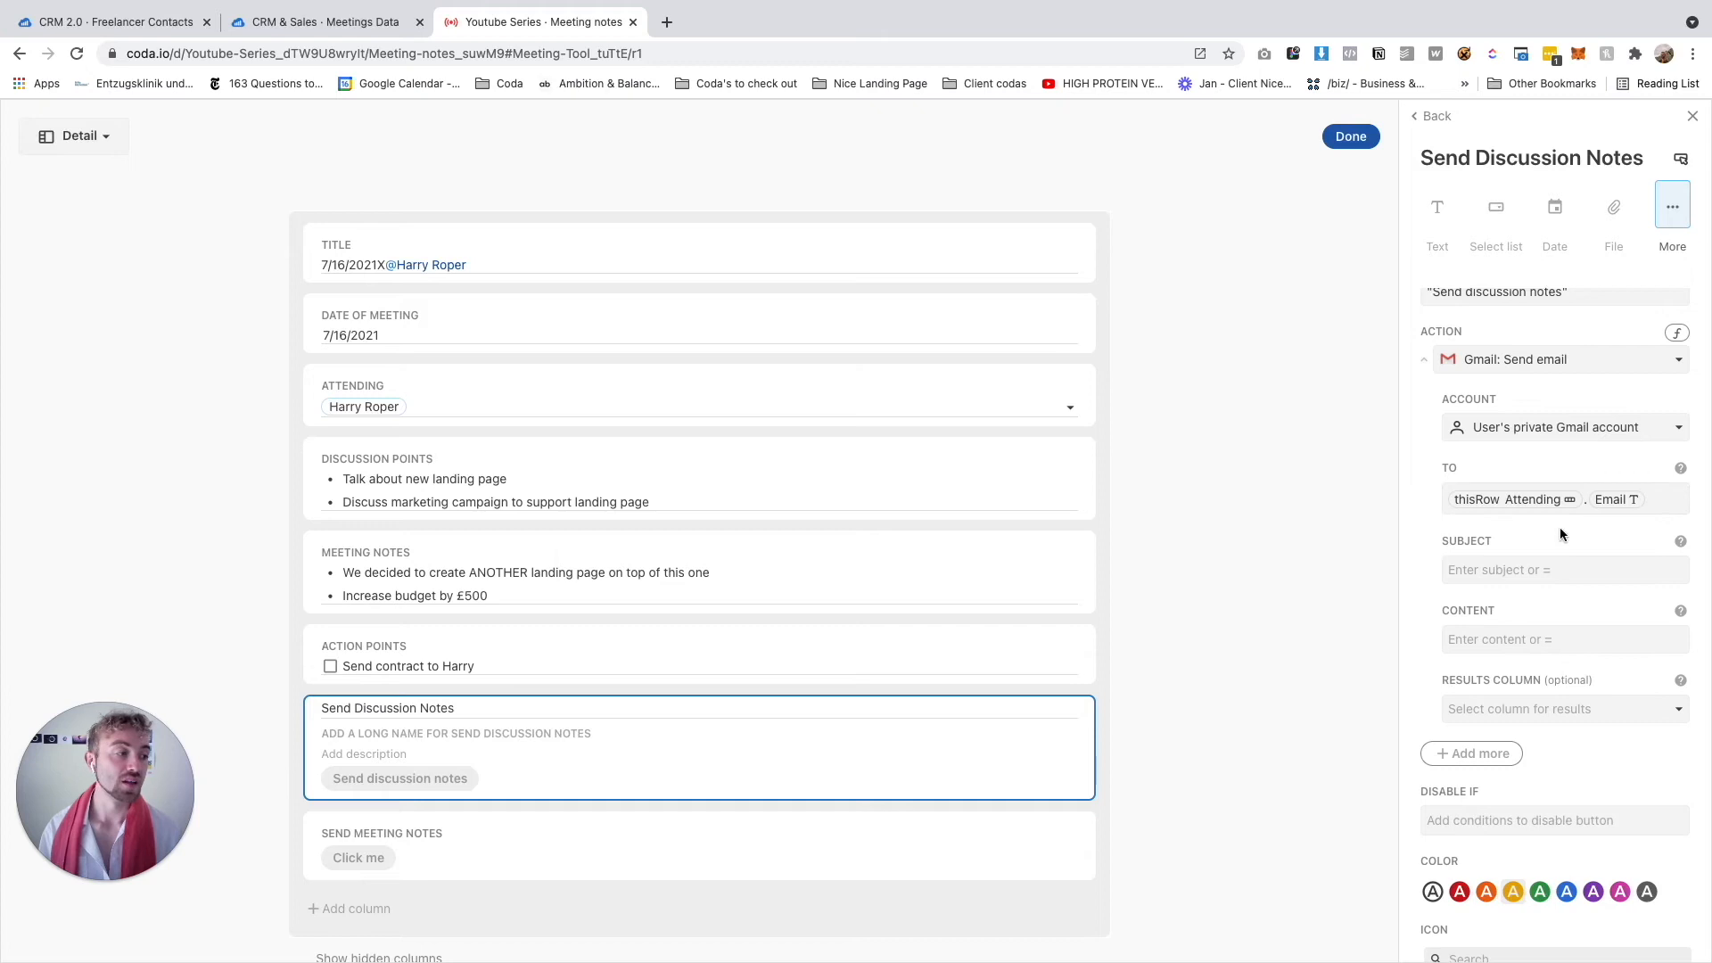
pyautogui.scroll(-3, 1066, 577)
pyautogui.scroll(3, 1067, 577)
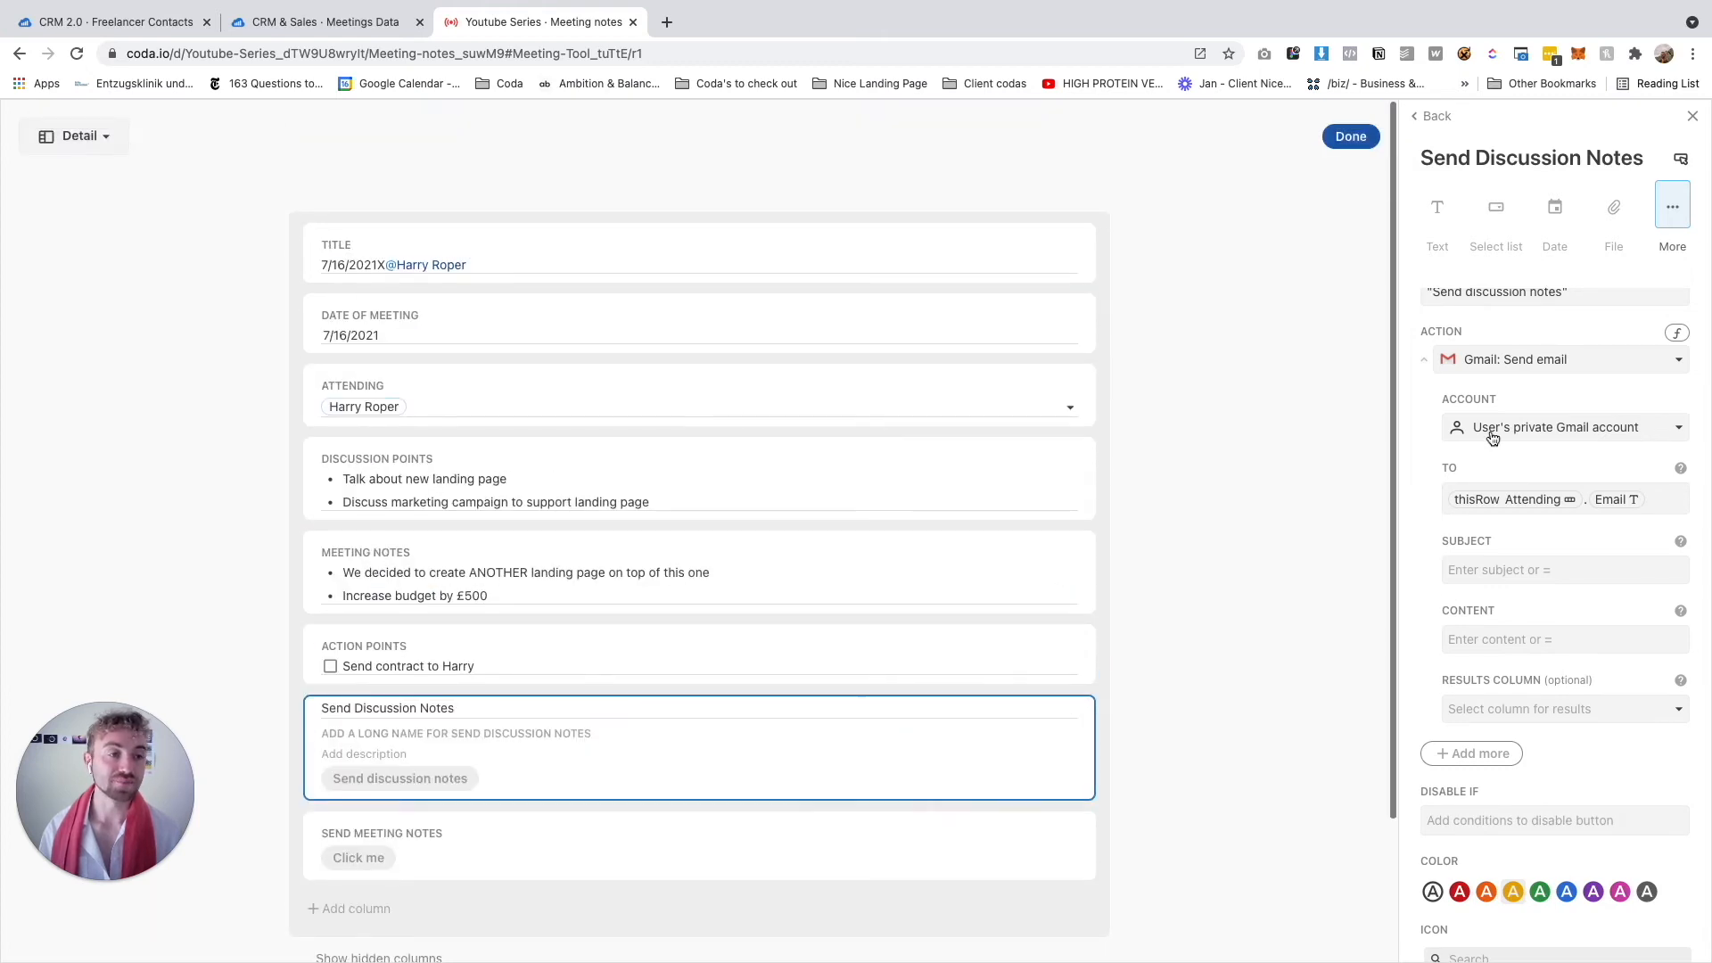
# Enter 'Discussion notes for our upcoming meeting (Automated Email)' in the button's Subject field
pyautogui.click(1488, 567)
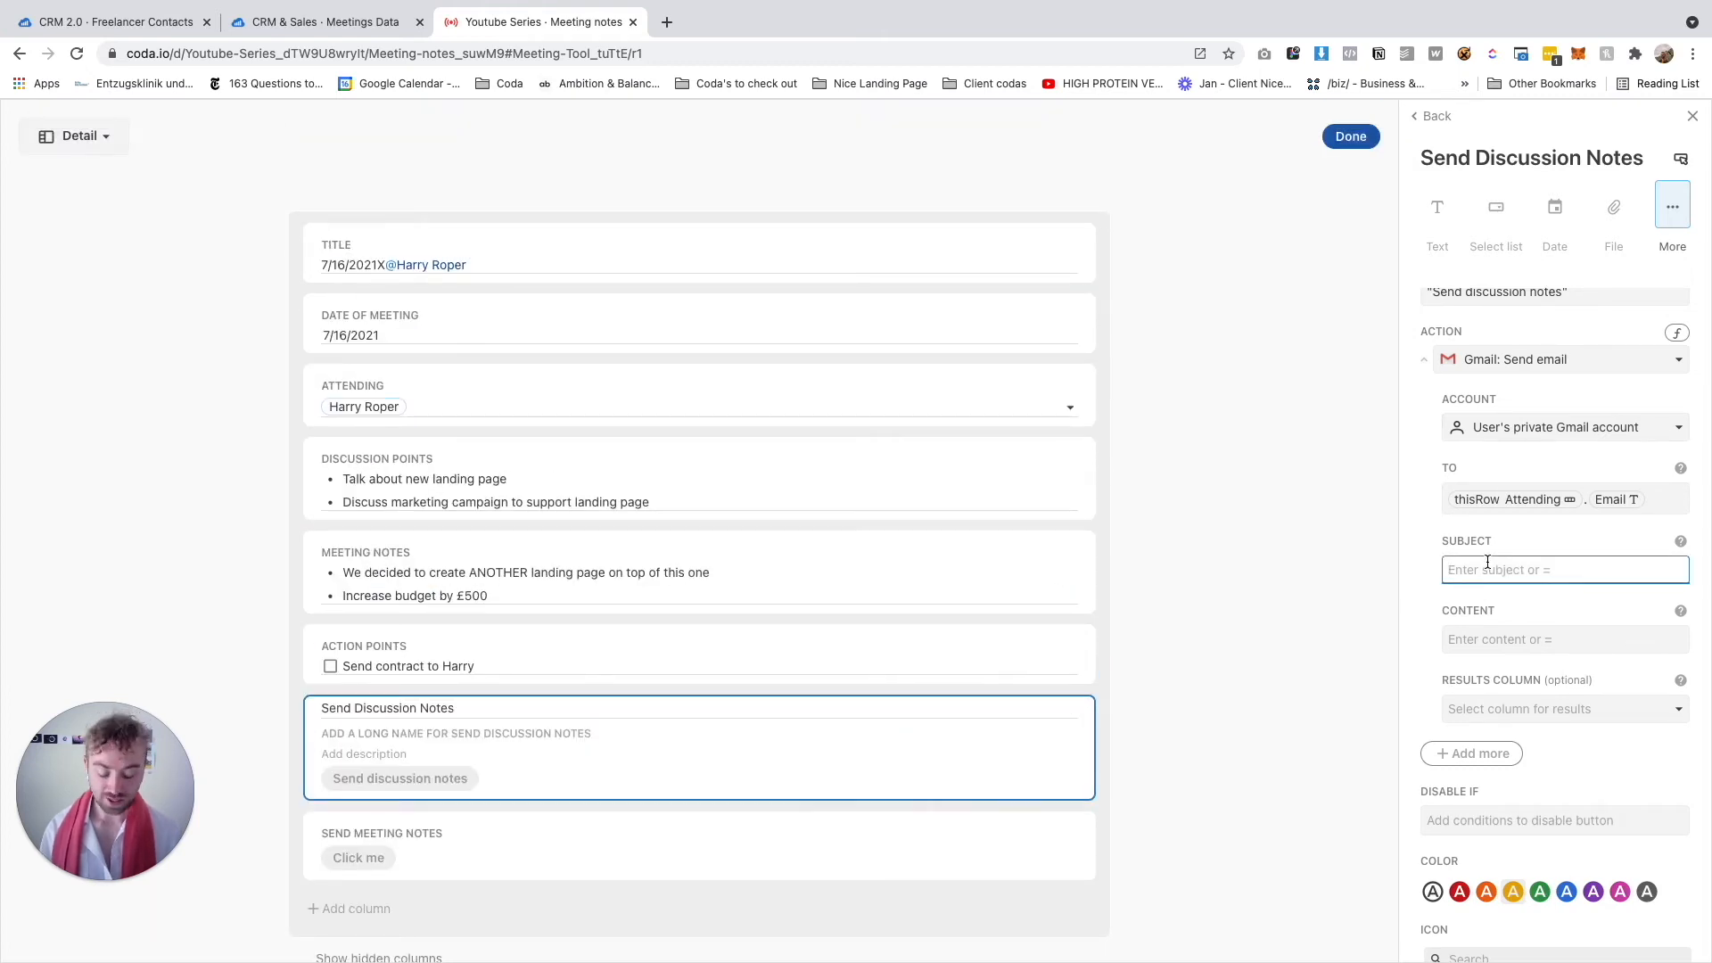
pyautogui.write('Discus')
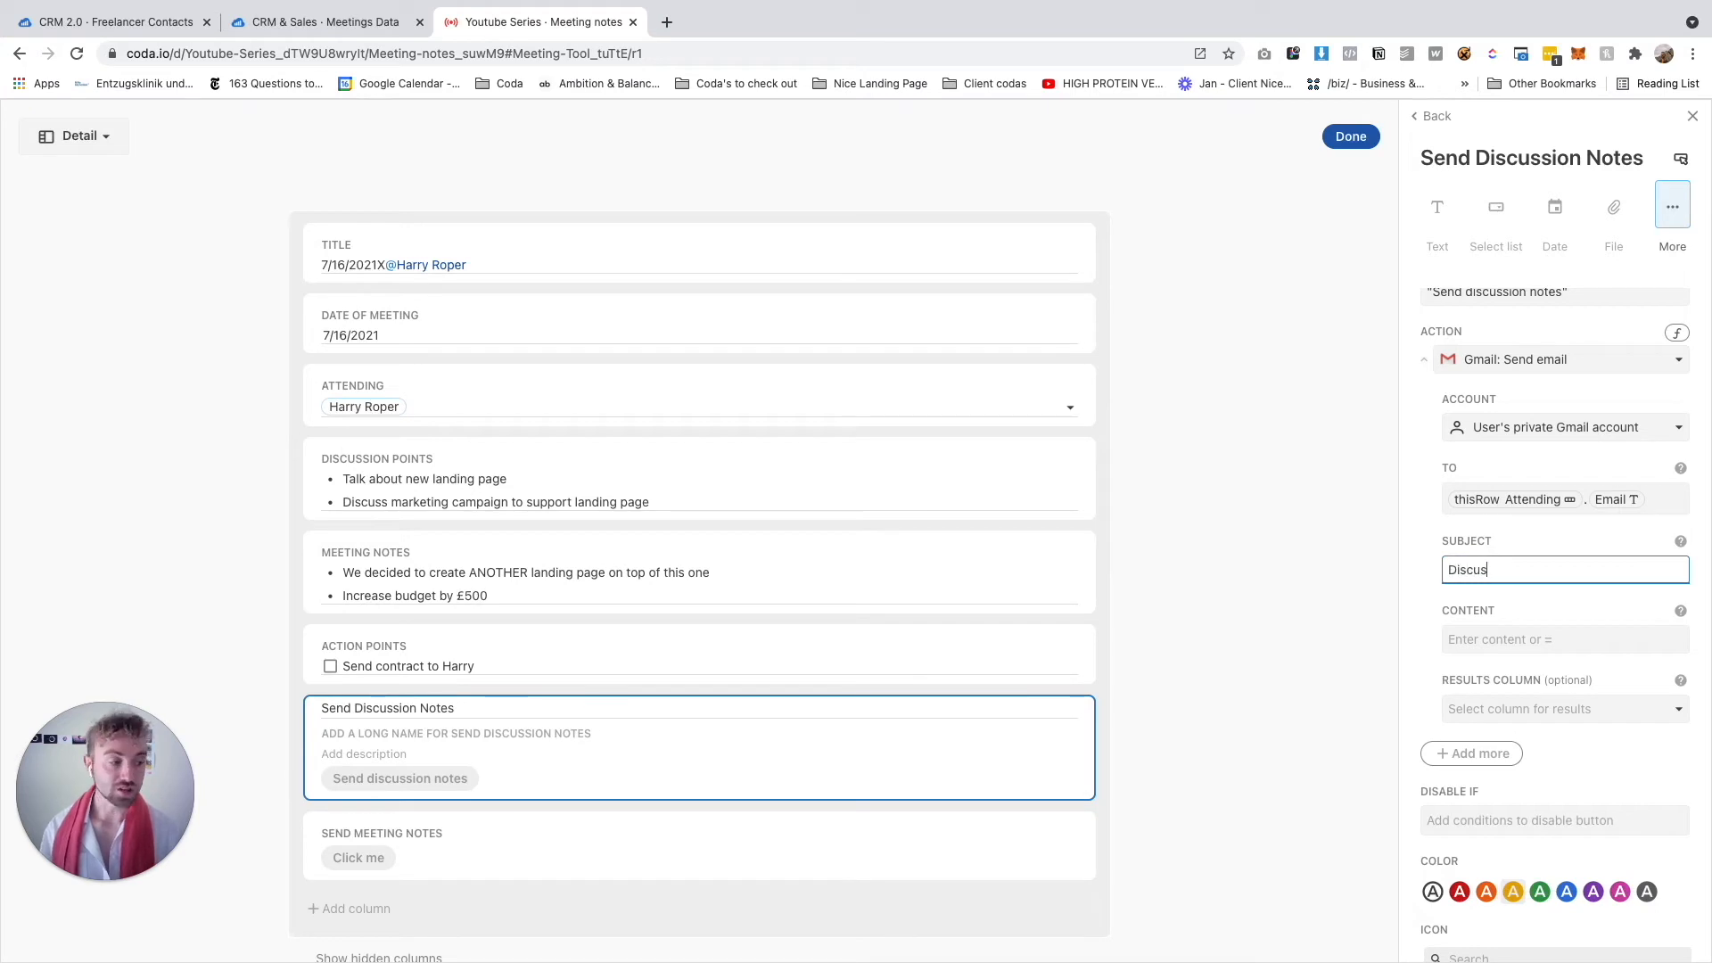
pyautogui.write('sion notes for our')
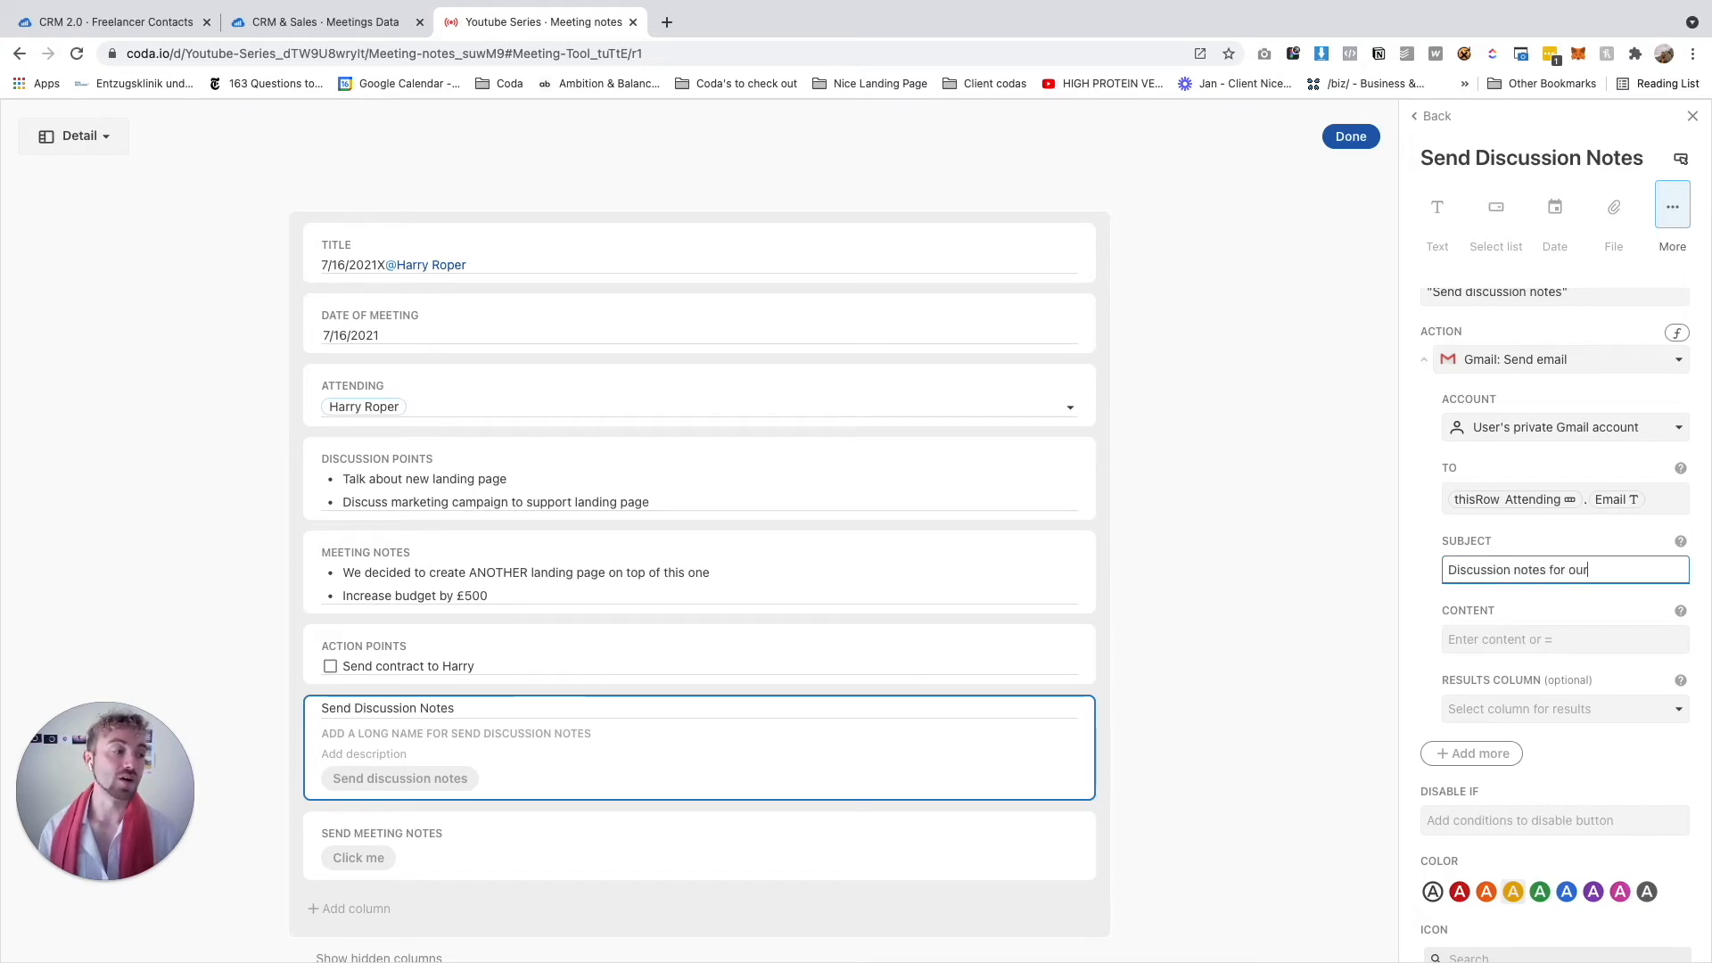
pyautogui.write(' upcoming m')
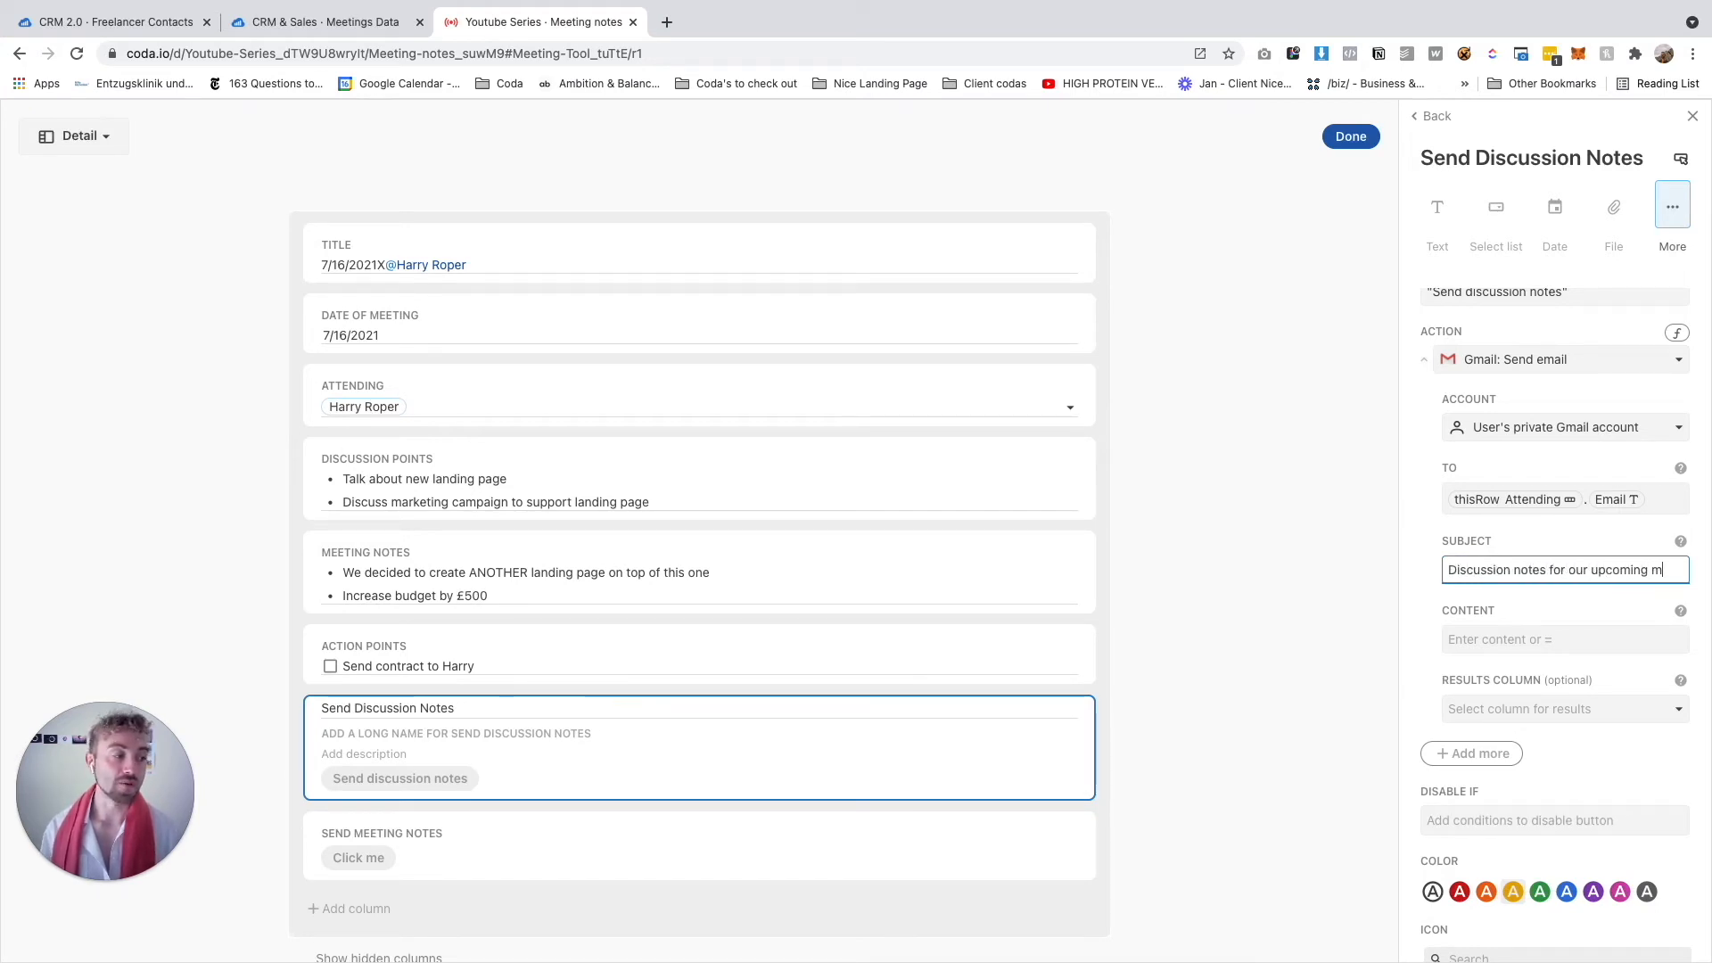
pyautogui.write('eeting (Automated Email')
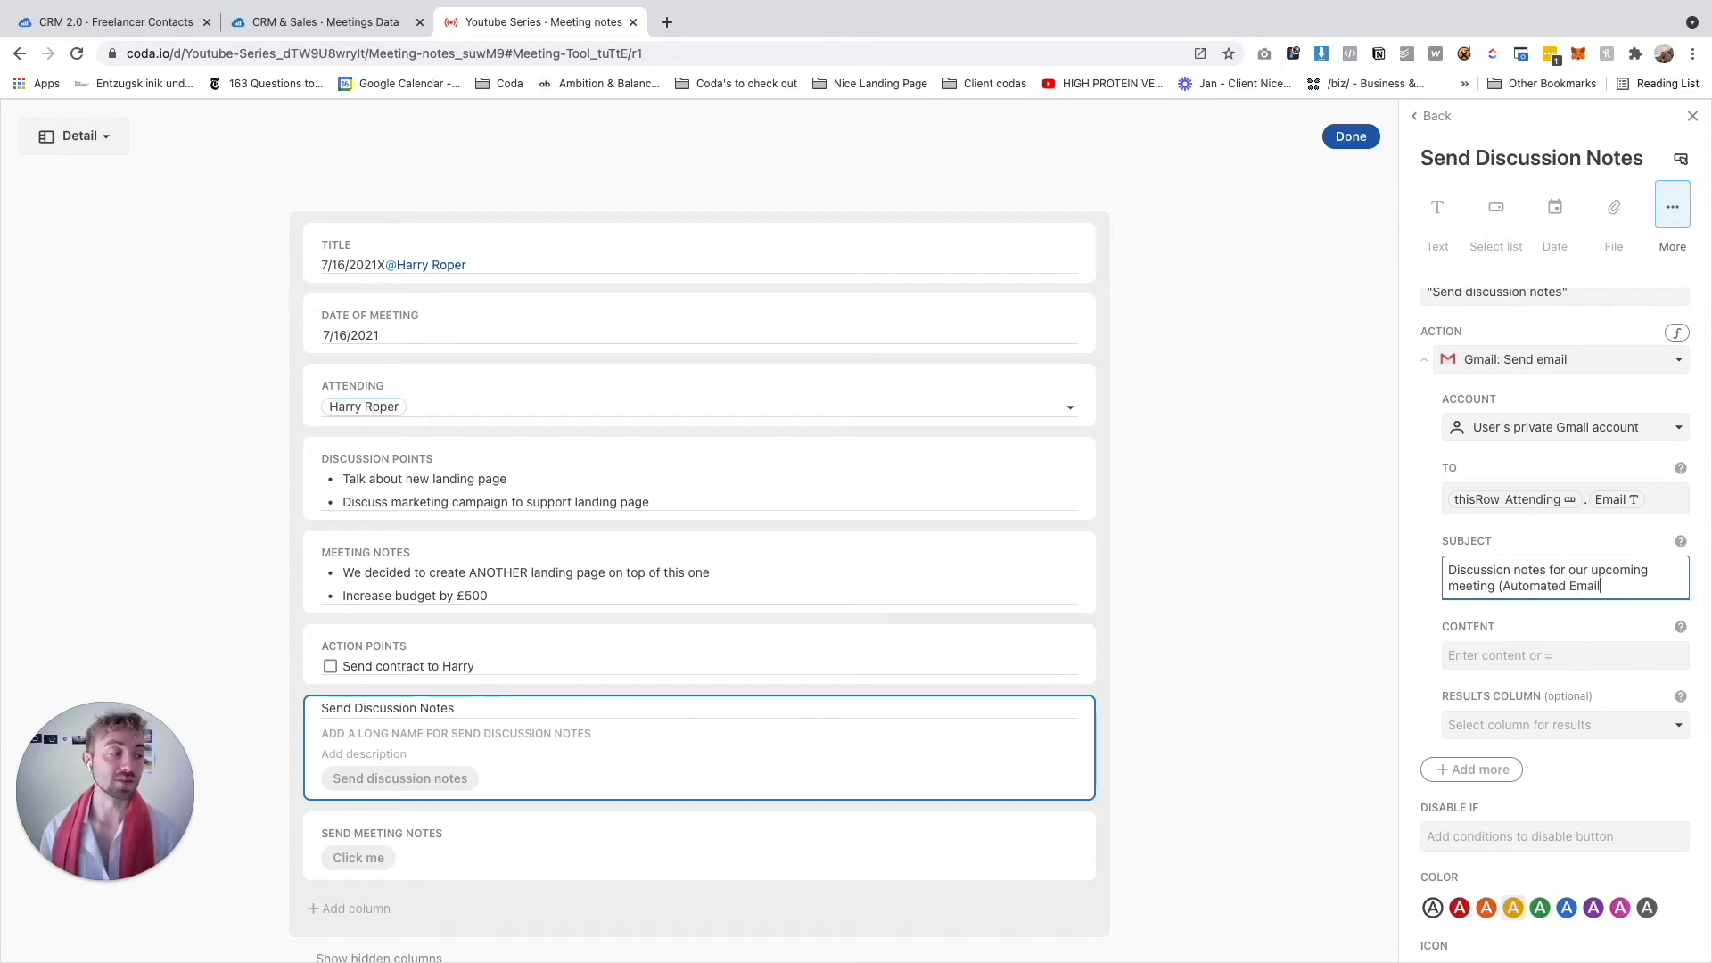
pyautogui.write(')')
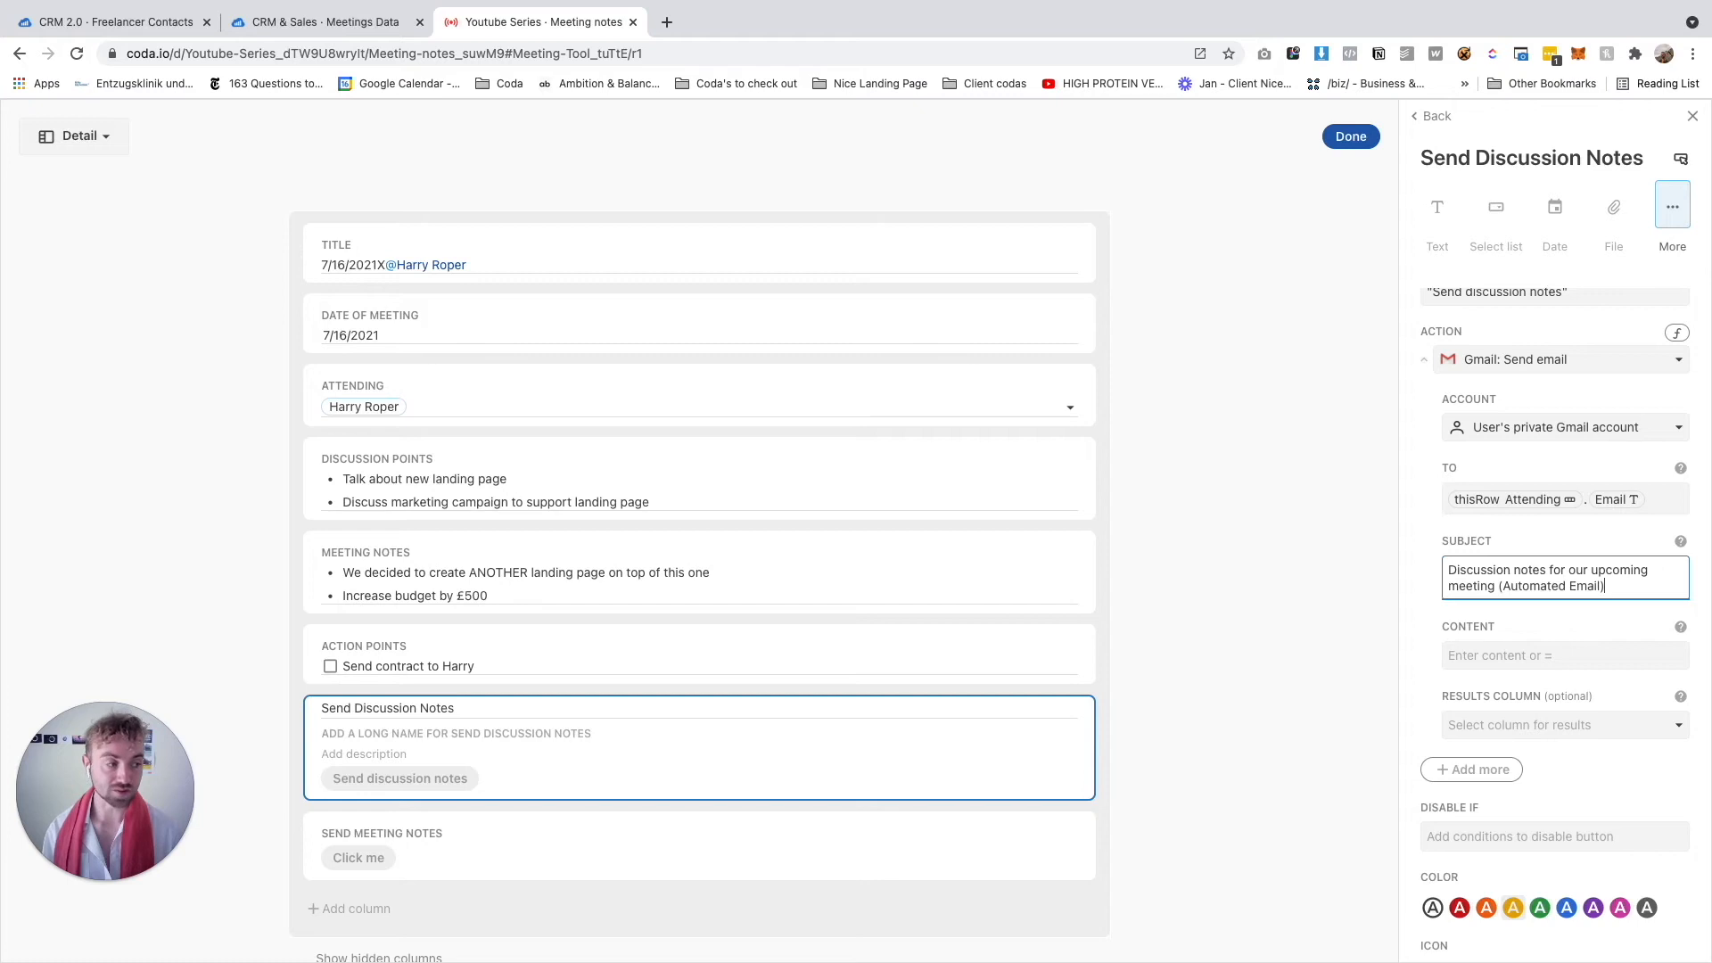
pyautogui.click(1497, 657)
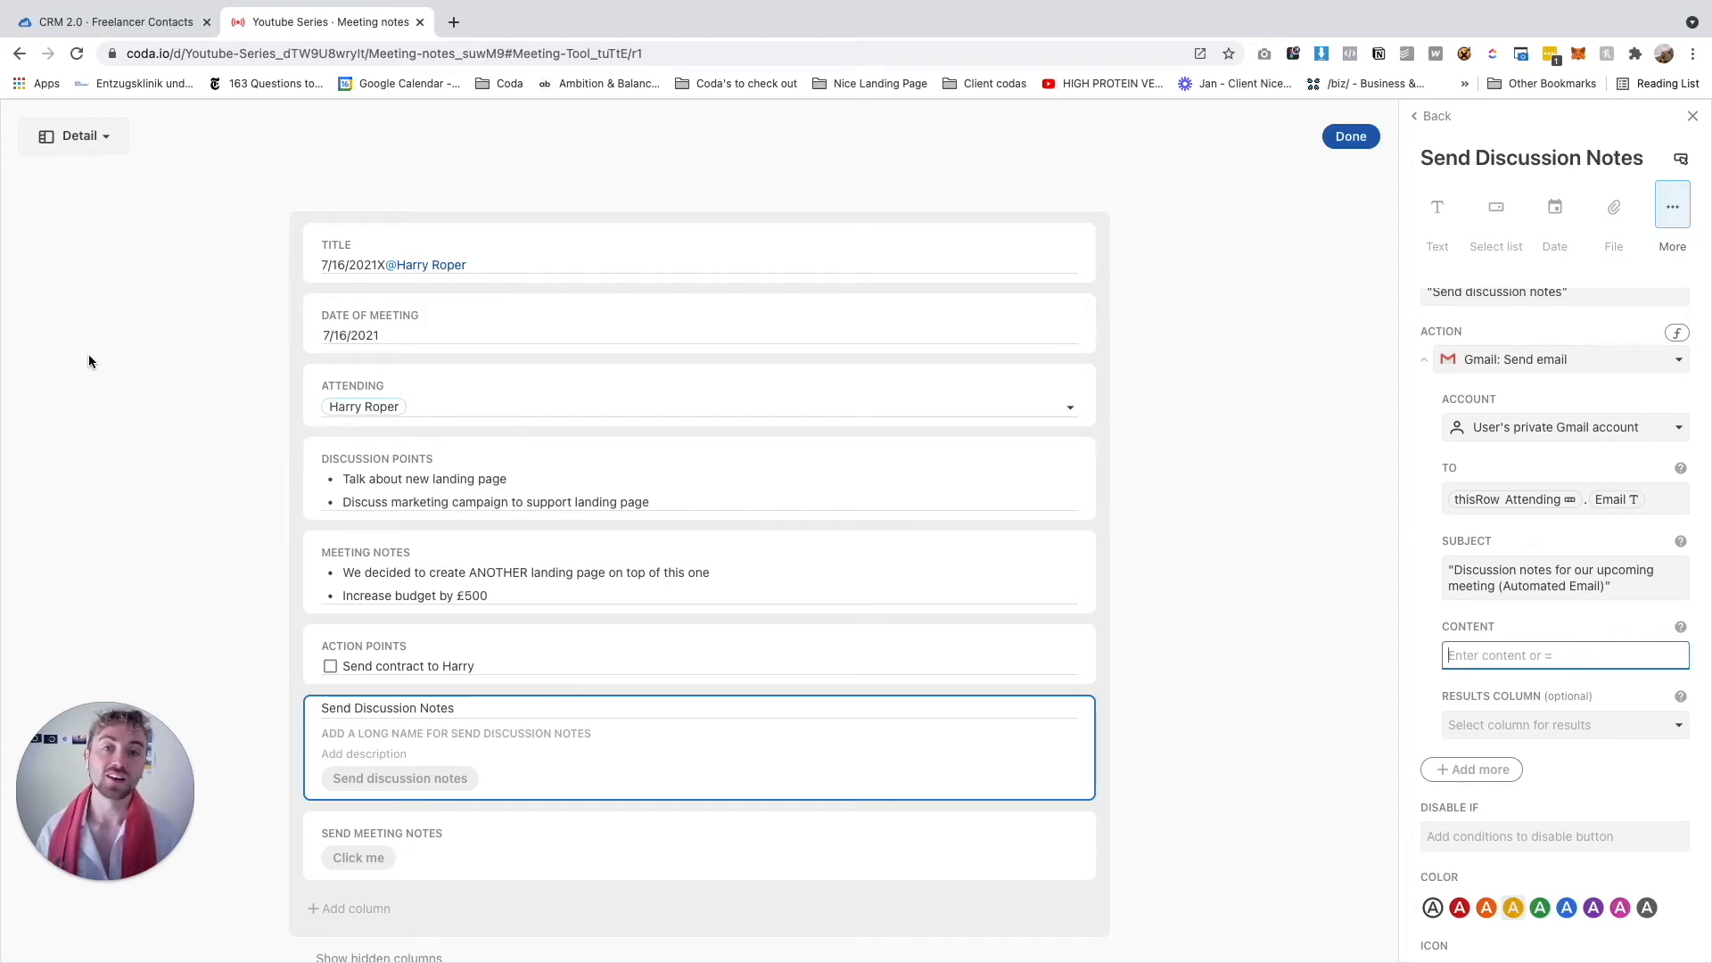
# Start the email content in the full formula editor with Concatenate("Hello ", Attending
pyautogui.click(1479, 657)
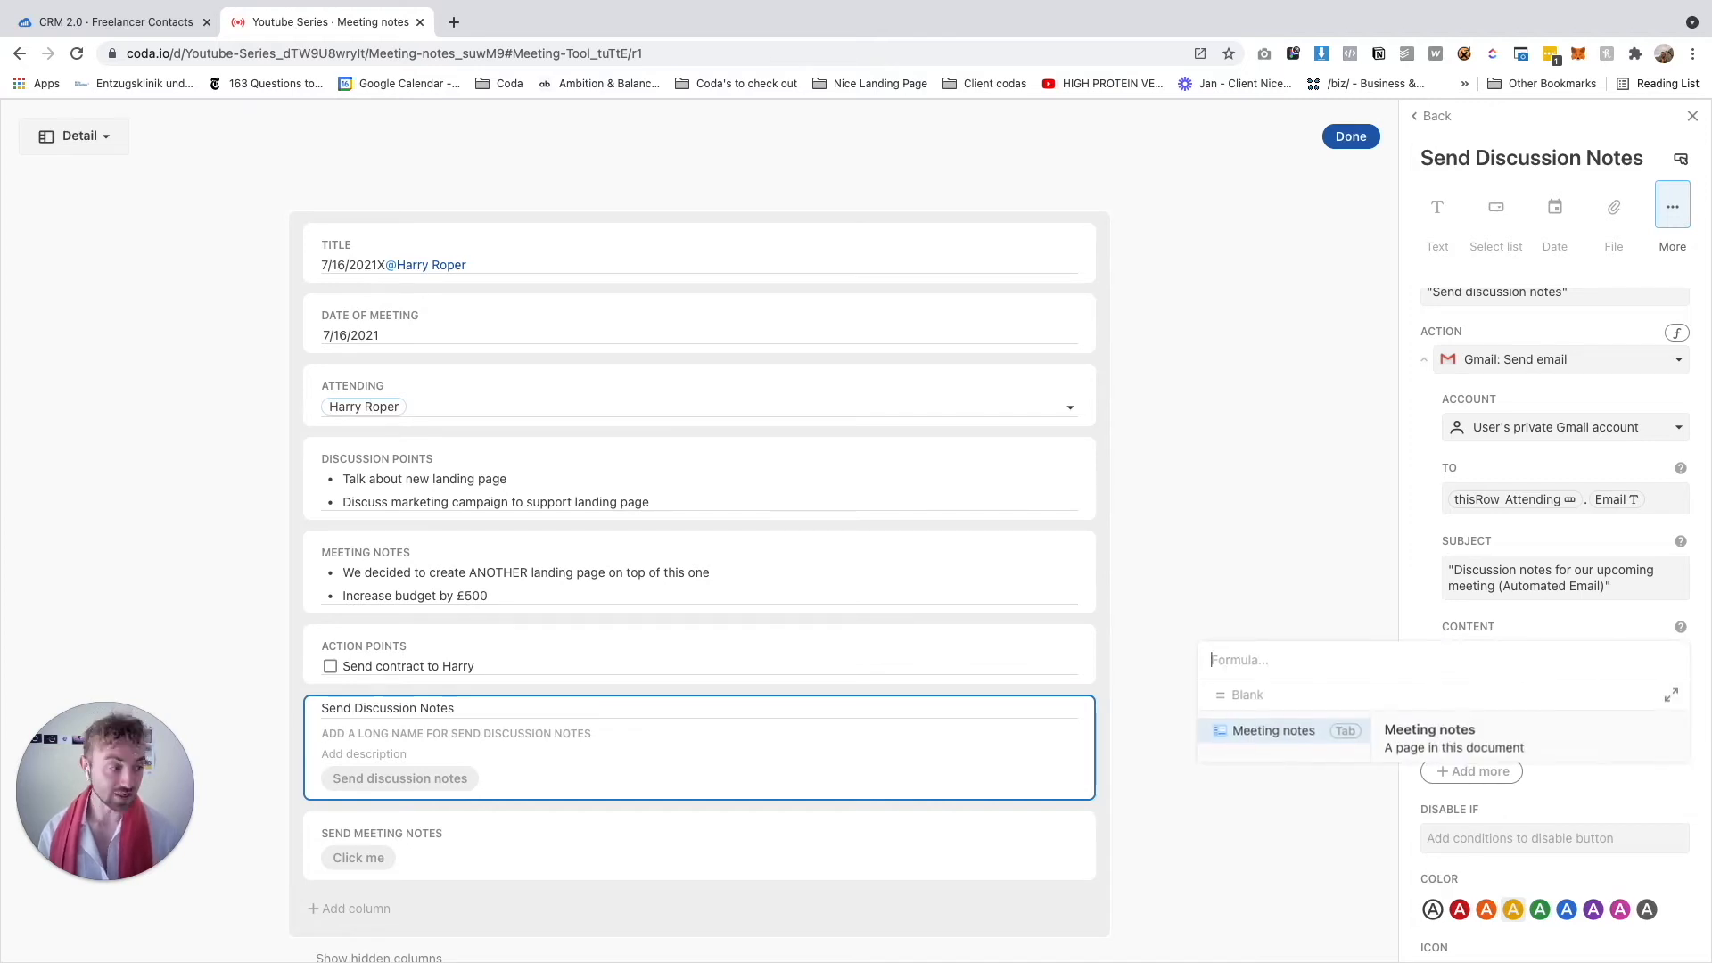
pyautogui.click(1671, 695)
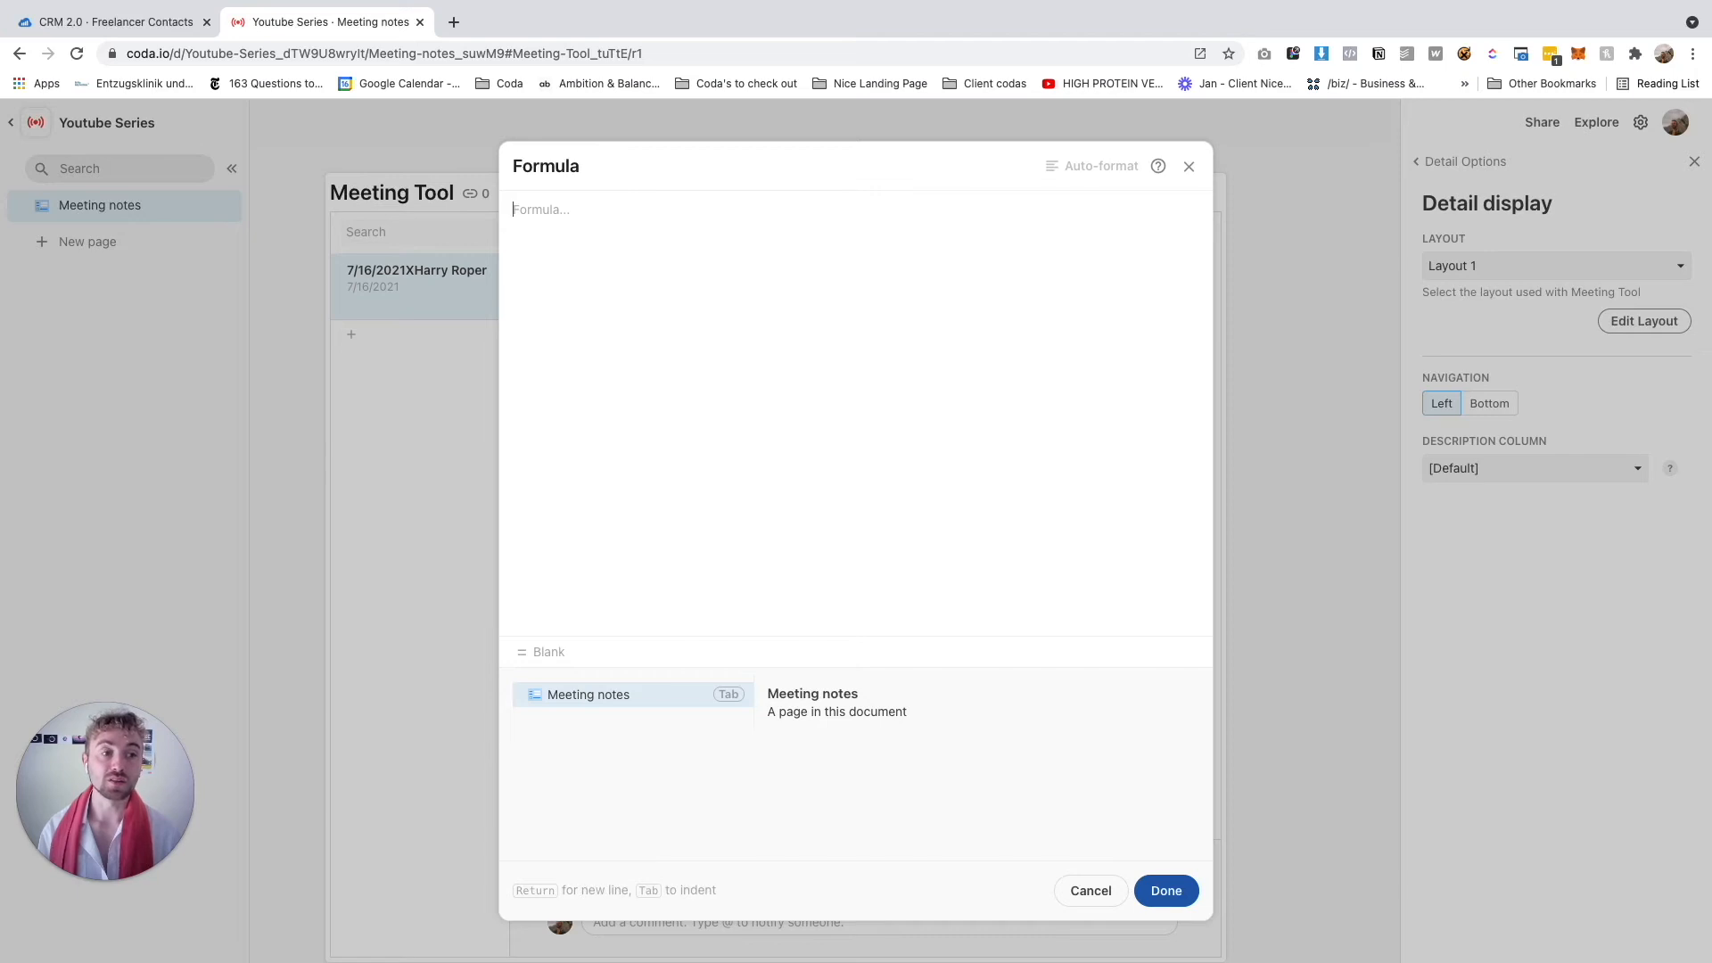
pyautogui.write('con')
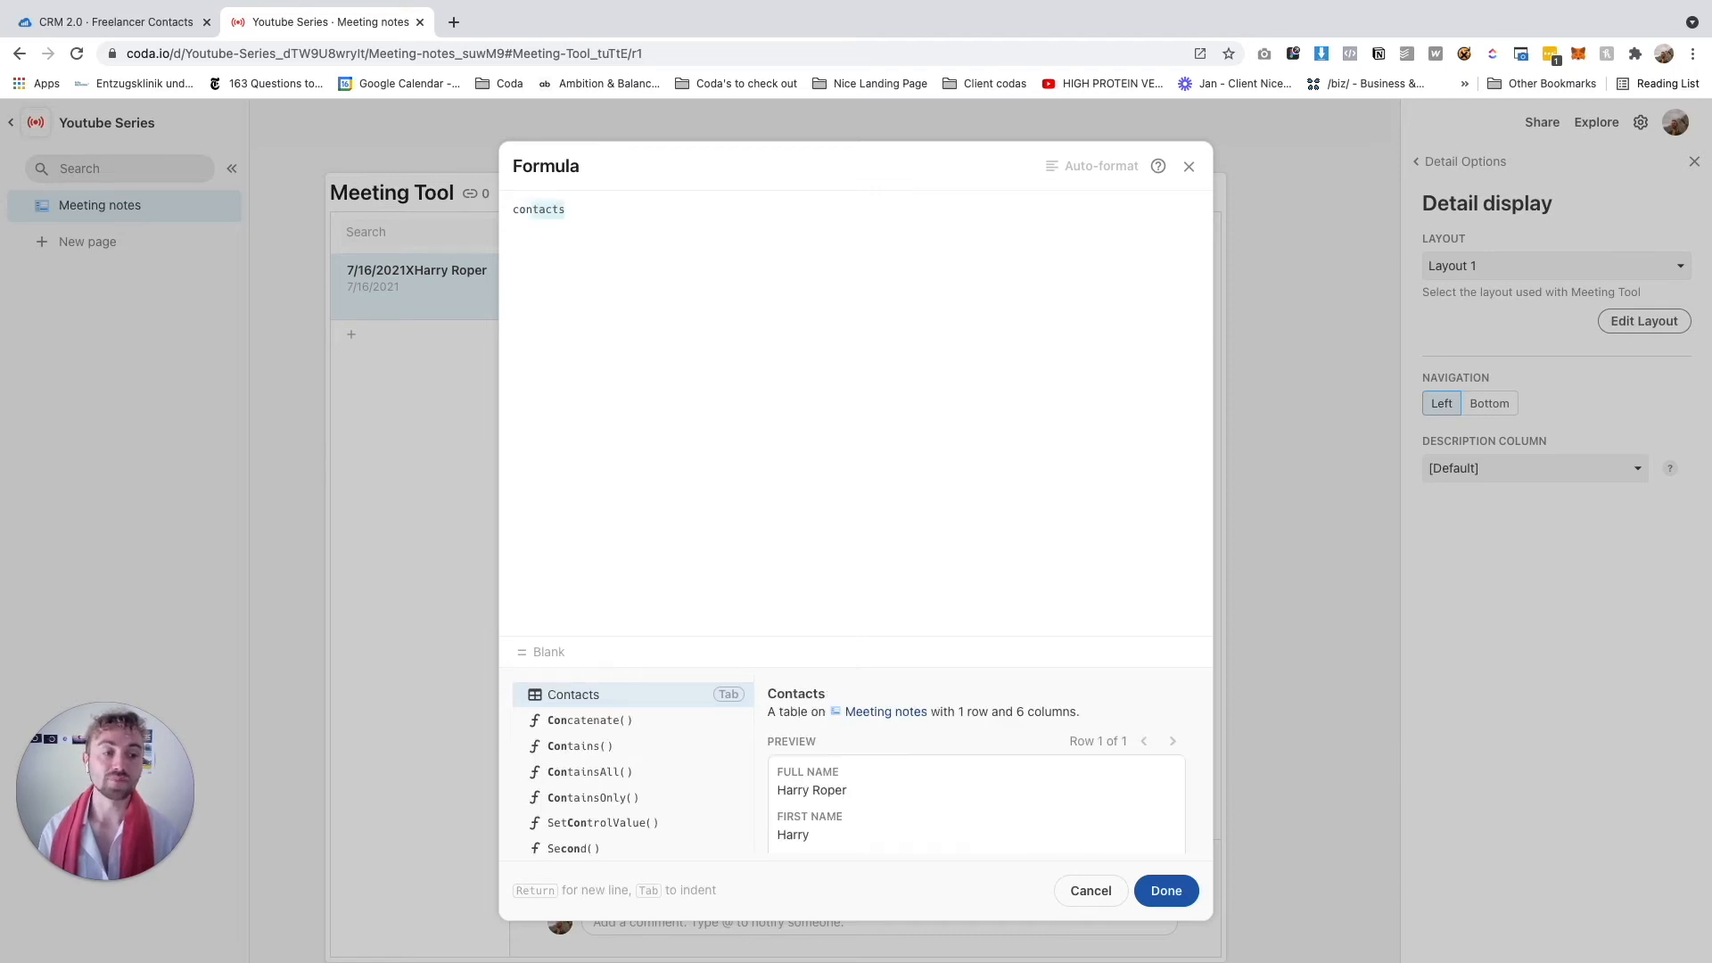
pyautogui.press('Down')
pyautogui.press('Tab')
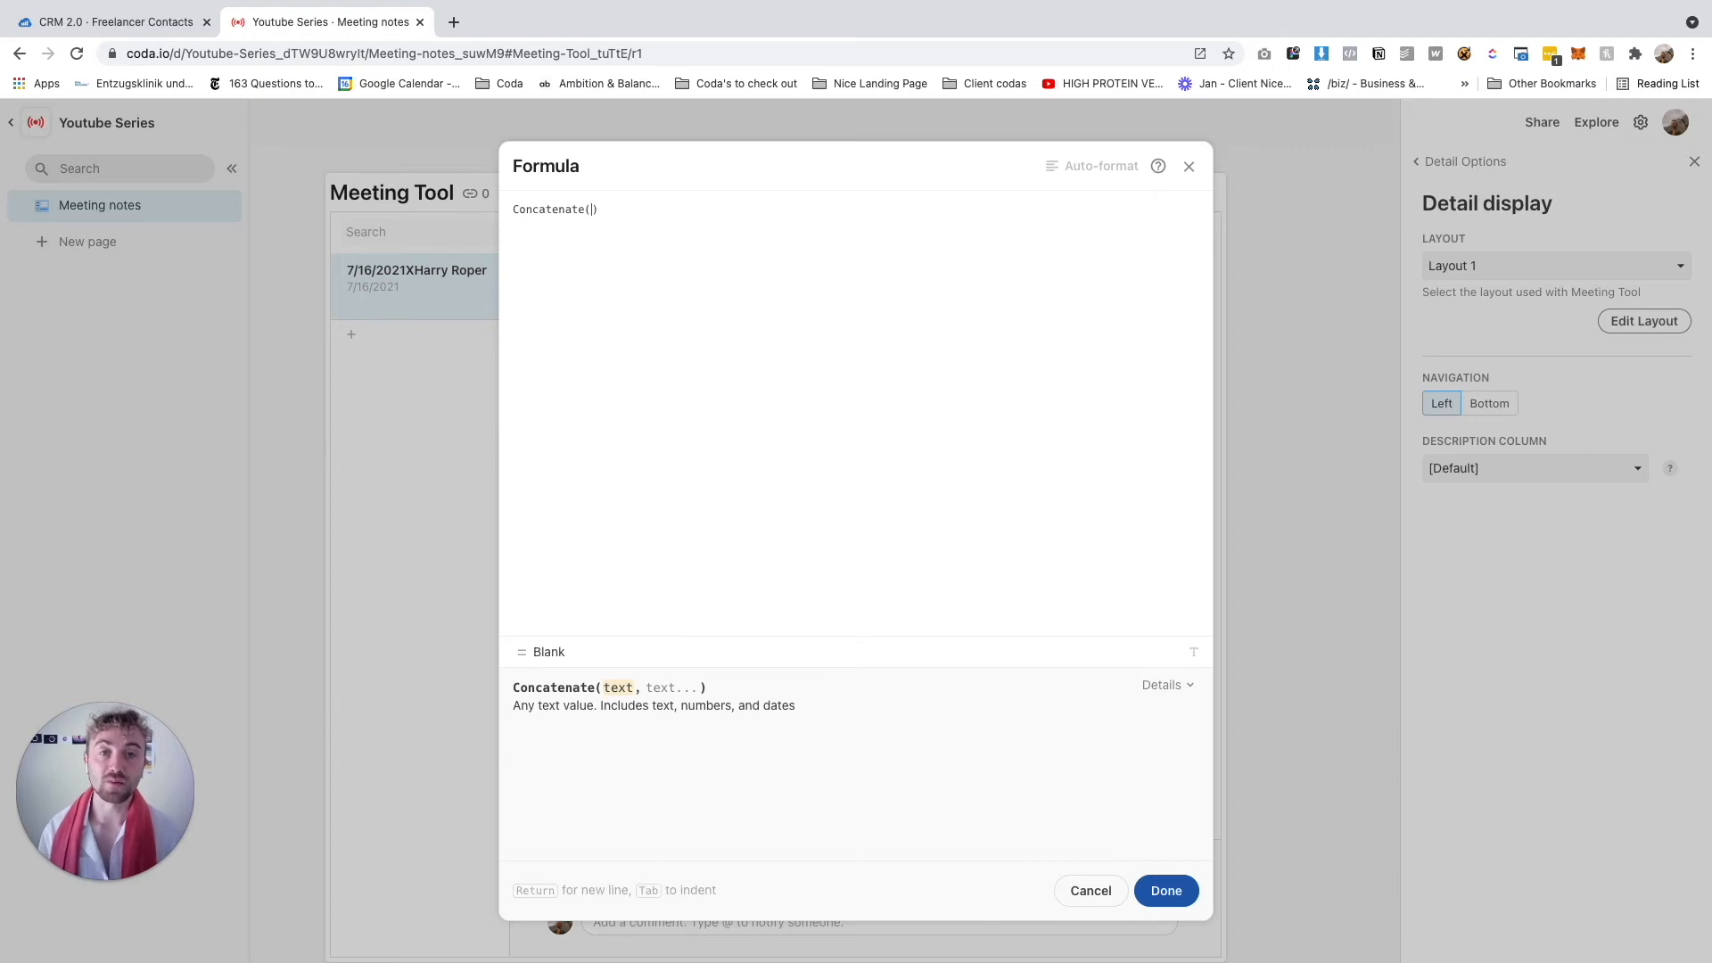
pyautogui.write('"')
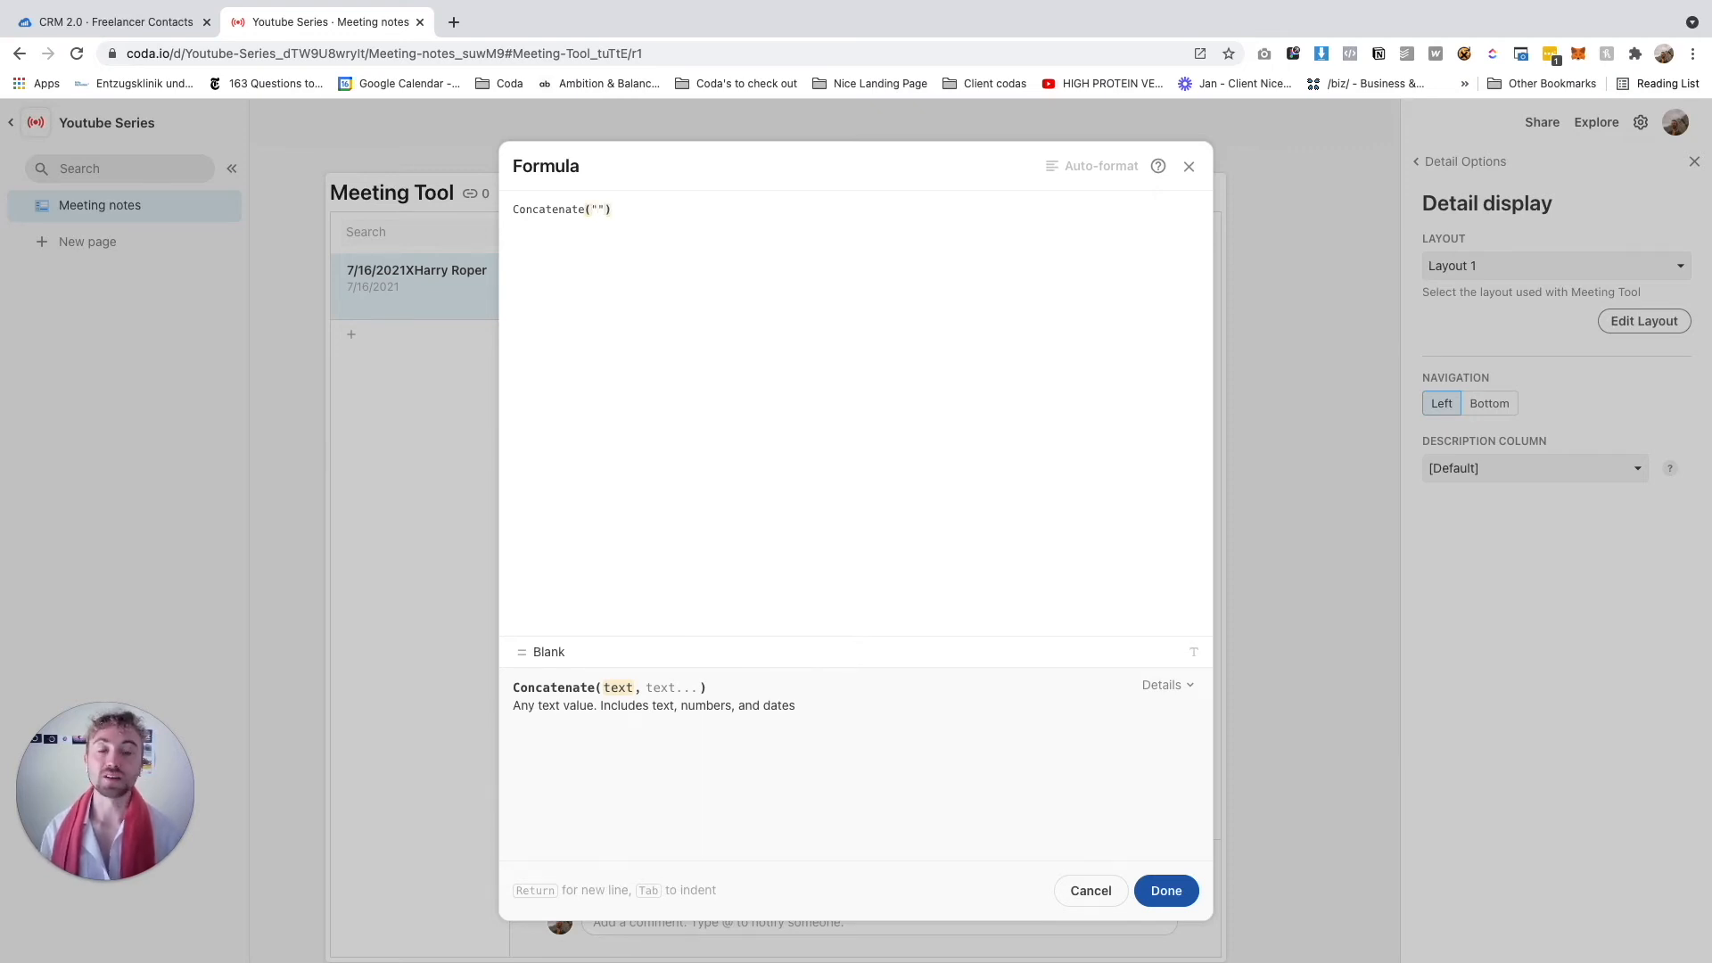
pyautogui.write('Hello ')
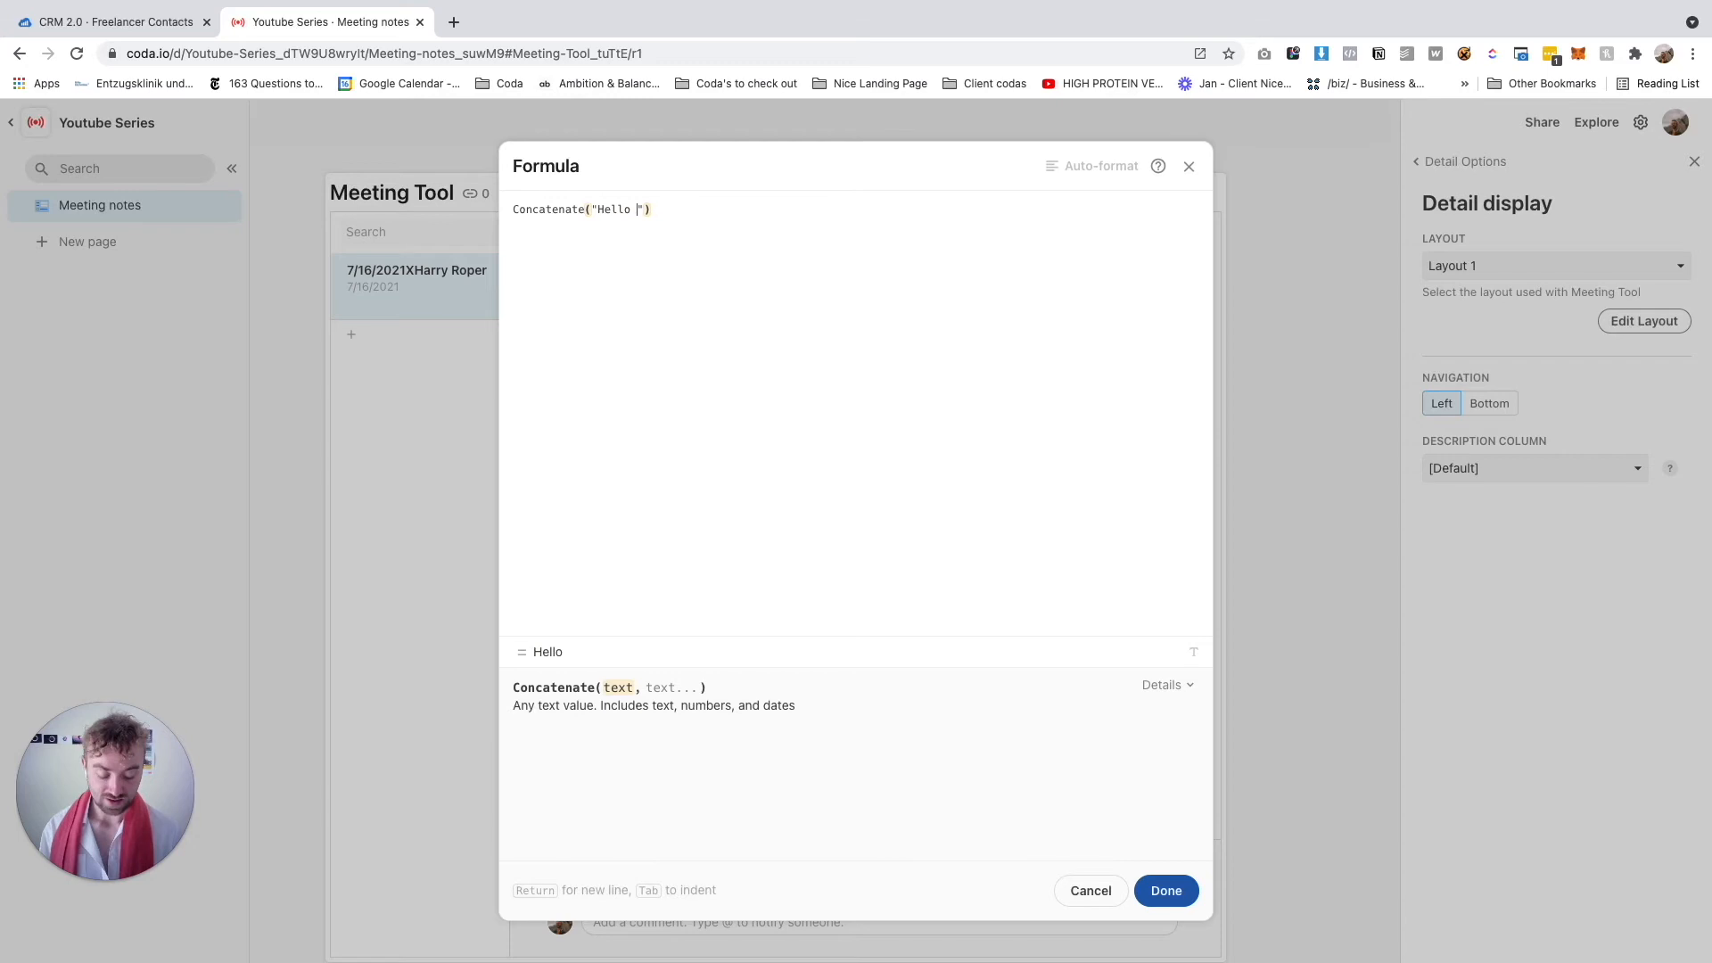
pyautogui.write(',Title')
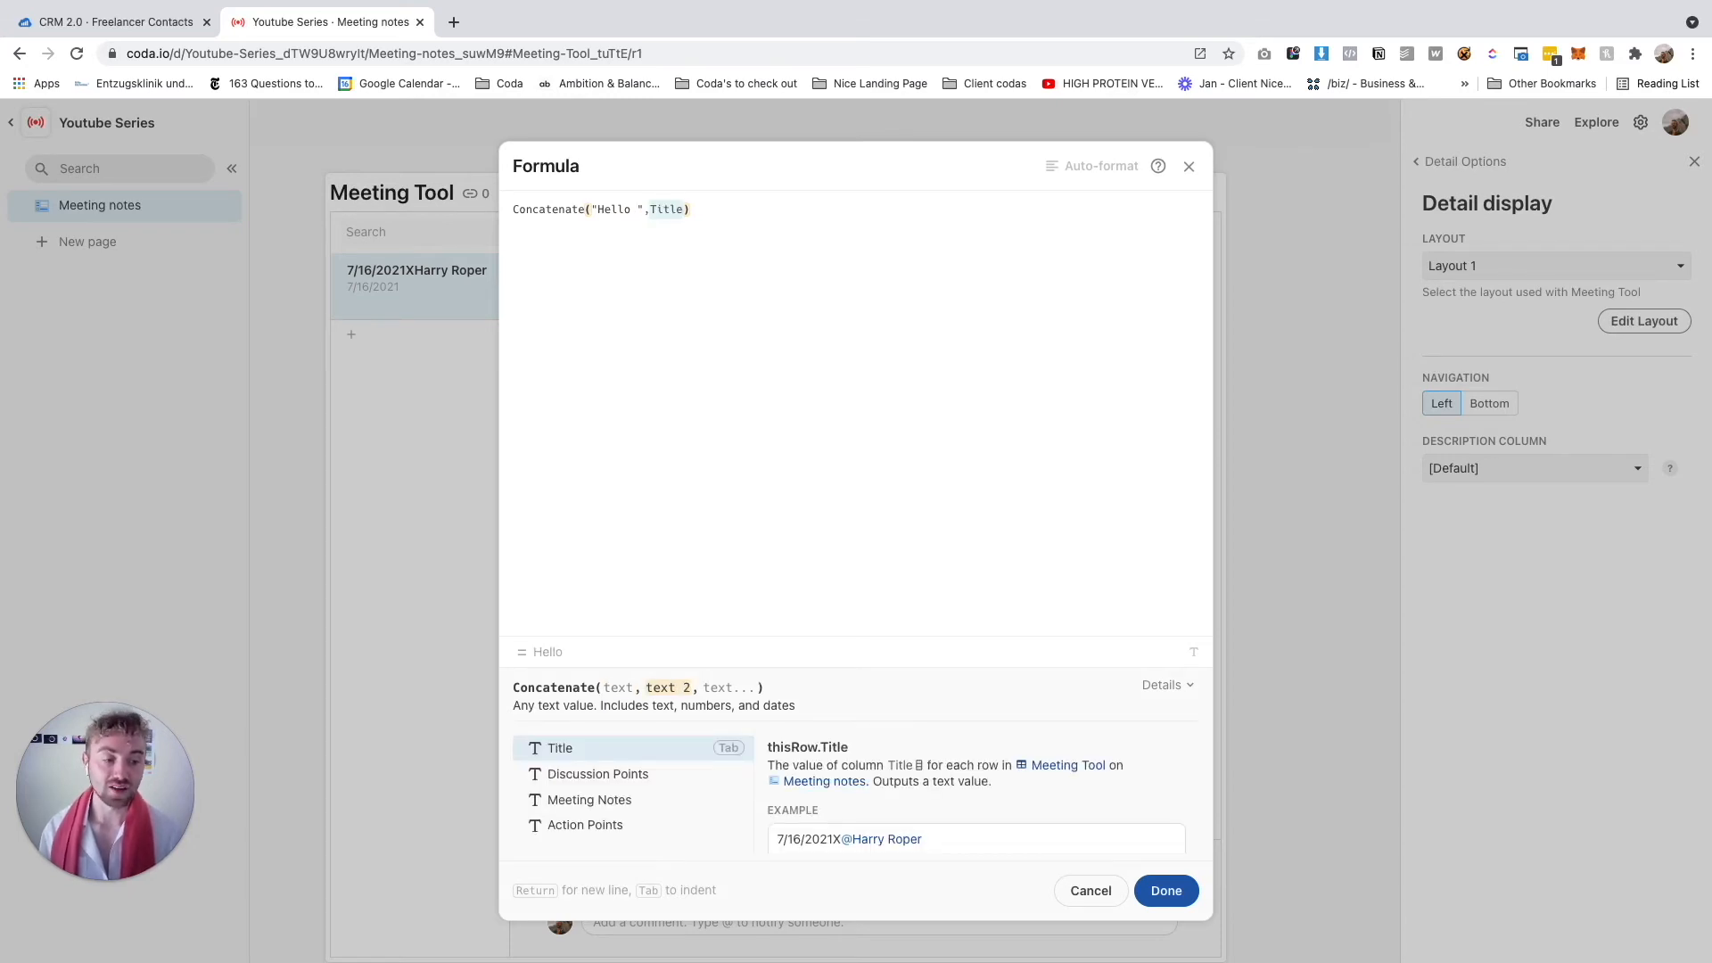
pyautogui.write('Attending')
pyautogui.press('Tab')
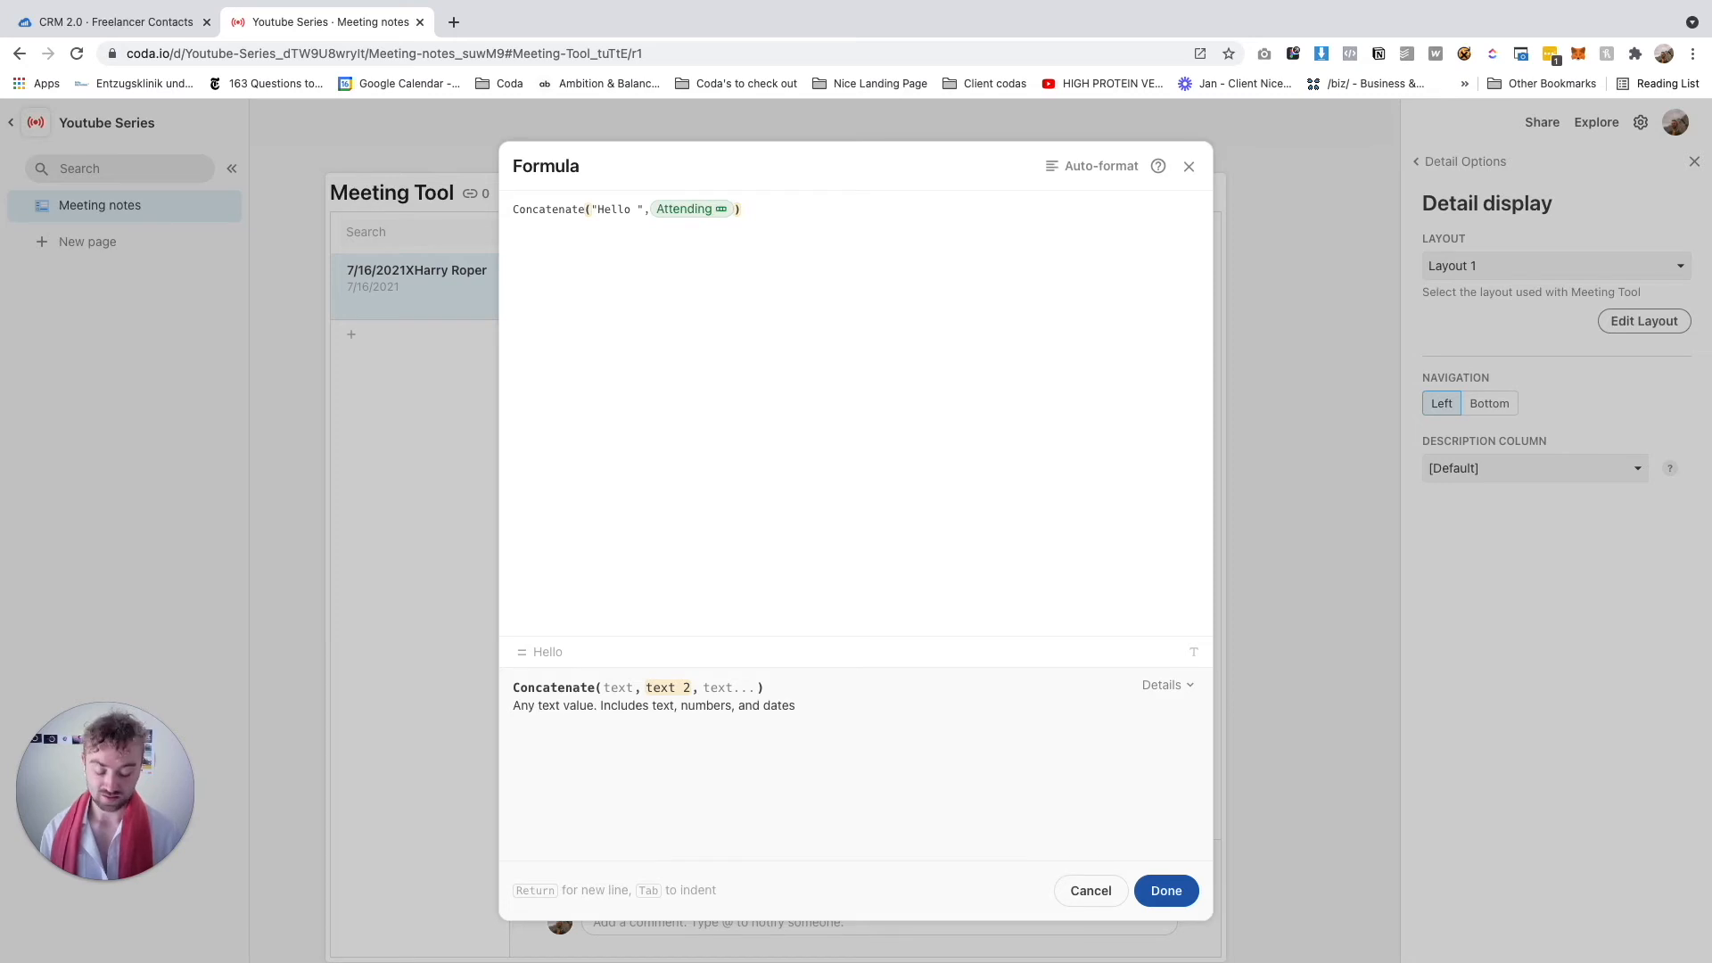
# Add the attendees' First Name and a closing "," argument, then clear the test line
pyautogui.write('.nam')
pyautogui.press('BackSpace')
pyautogui.press('BackSpace')
pyautogui.press('BackSpace')
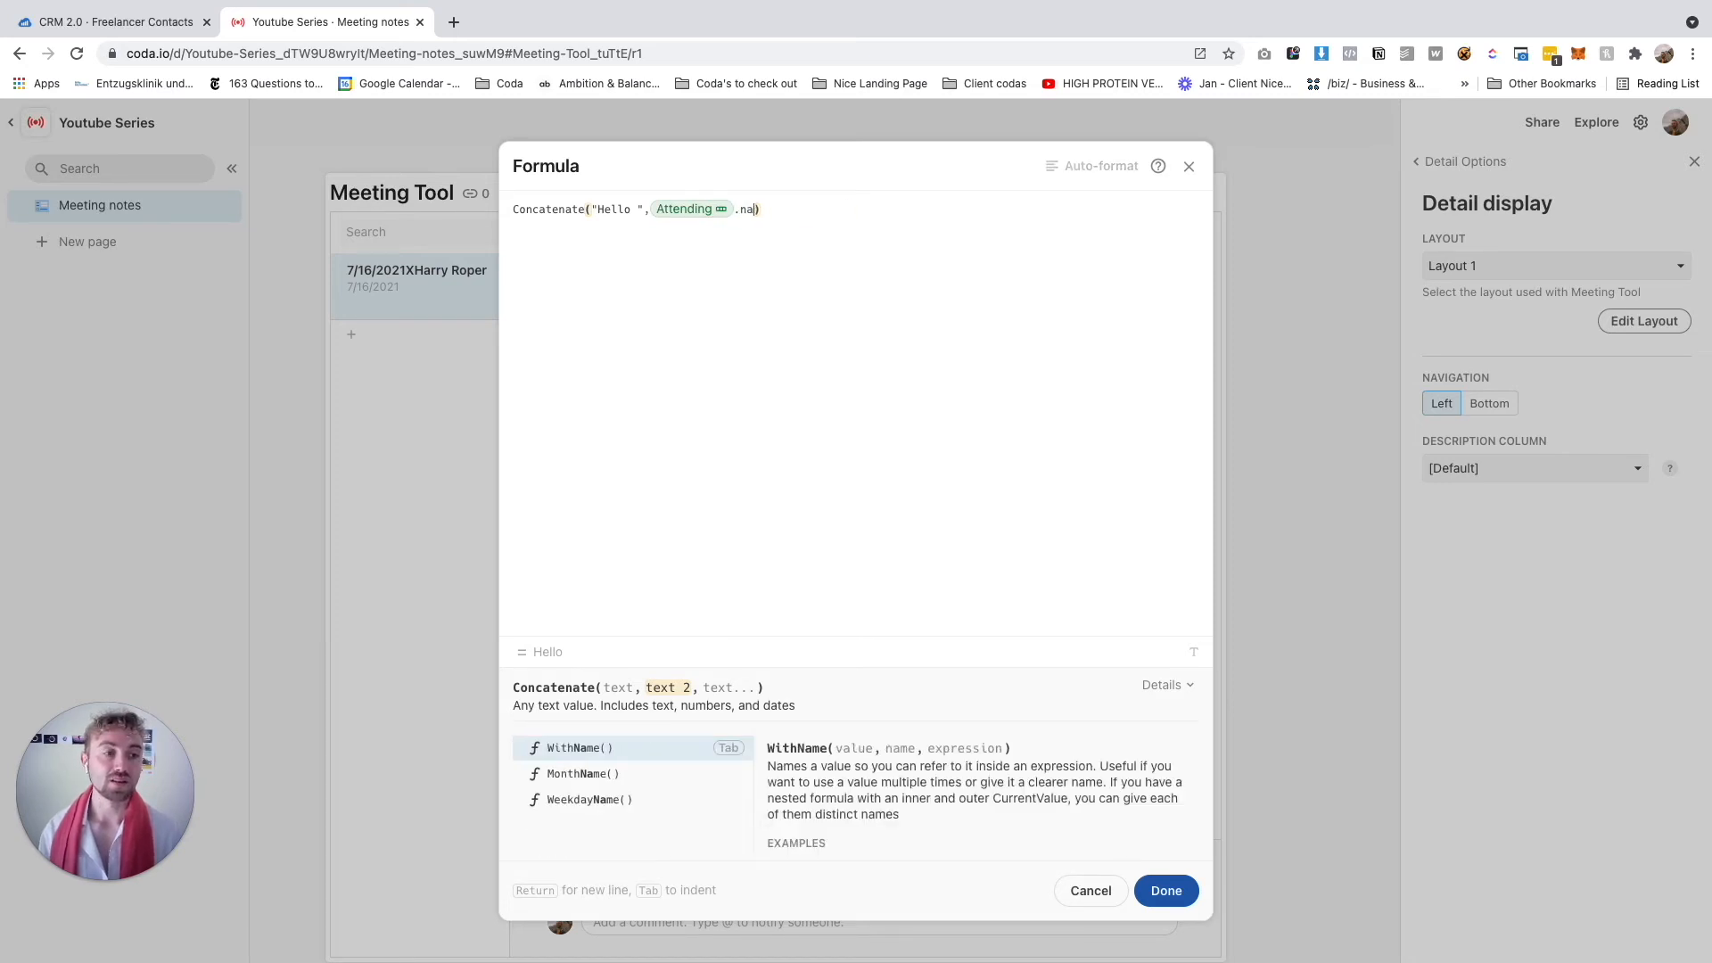
pyautogui.write('fi')
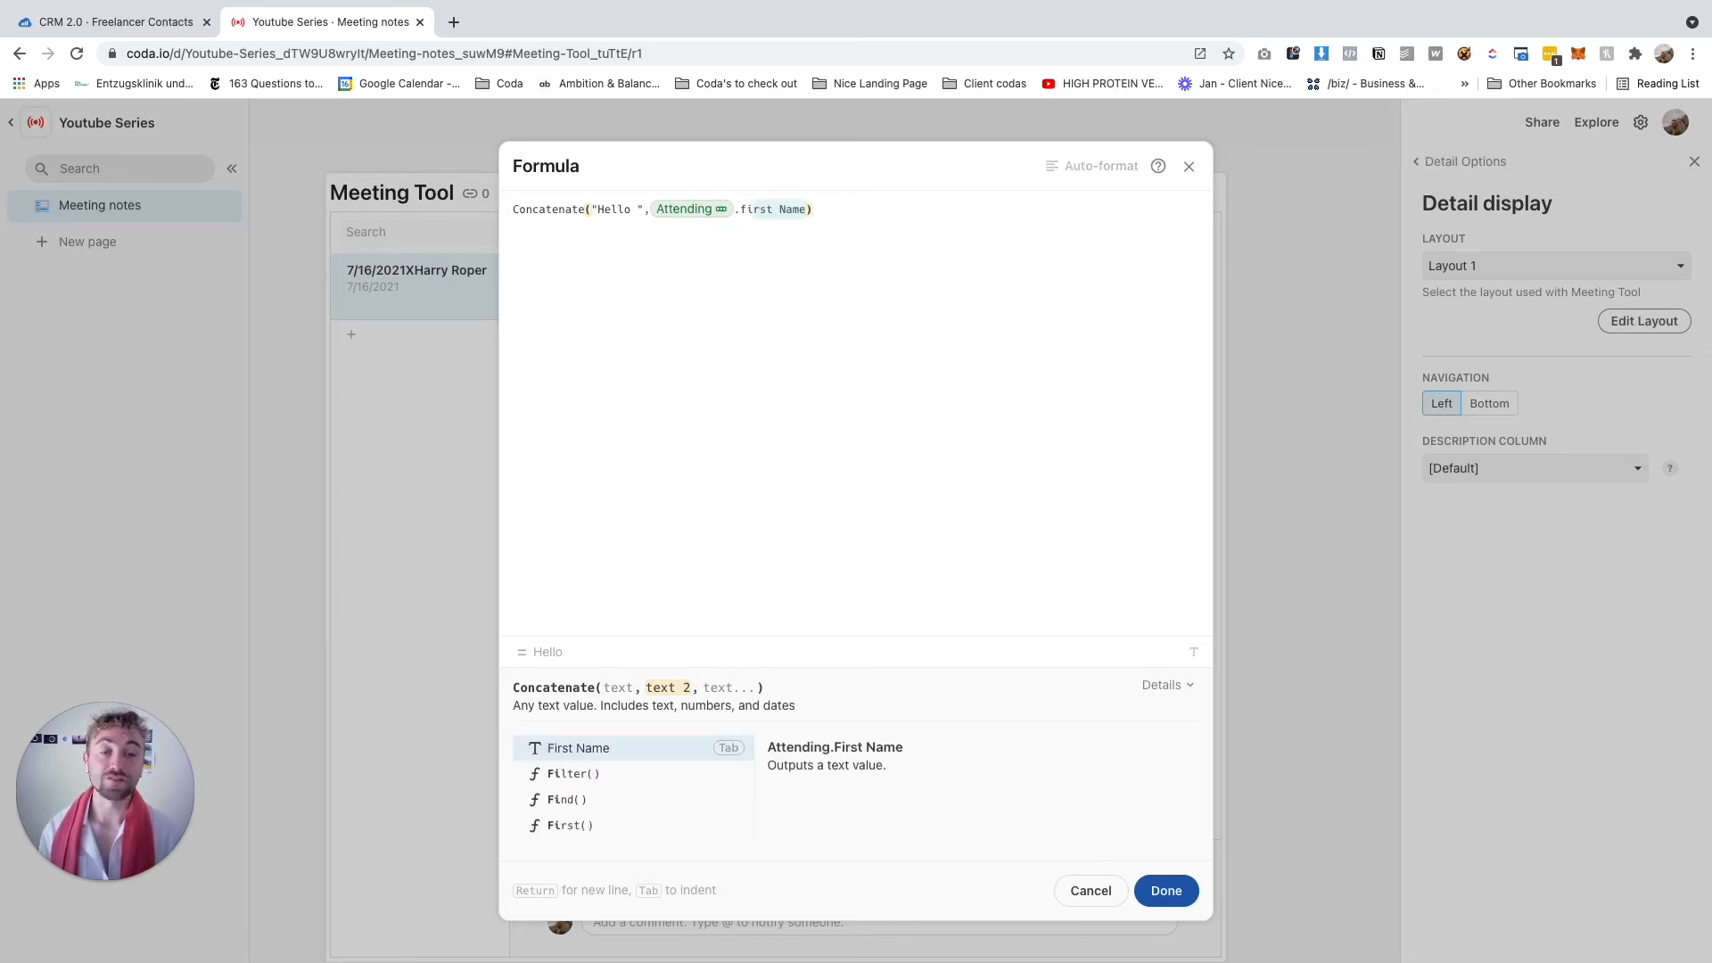
pyautogui.press('BackSpace')
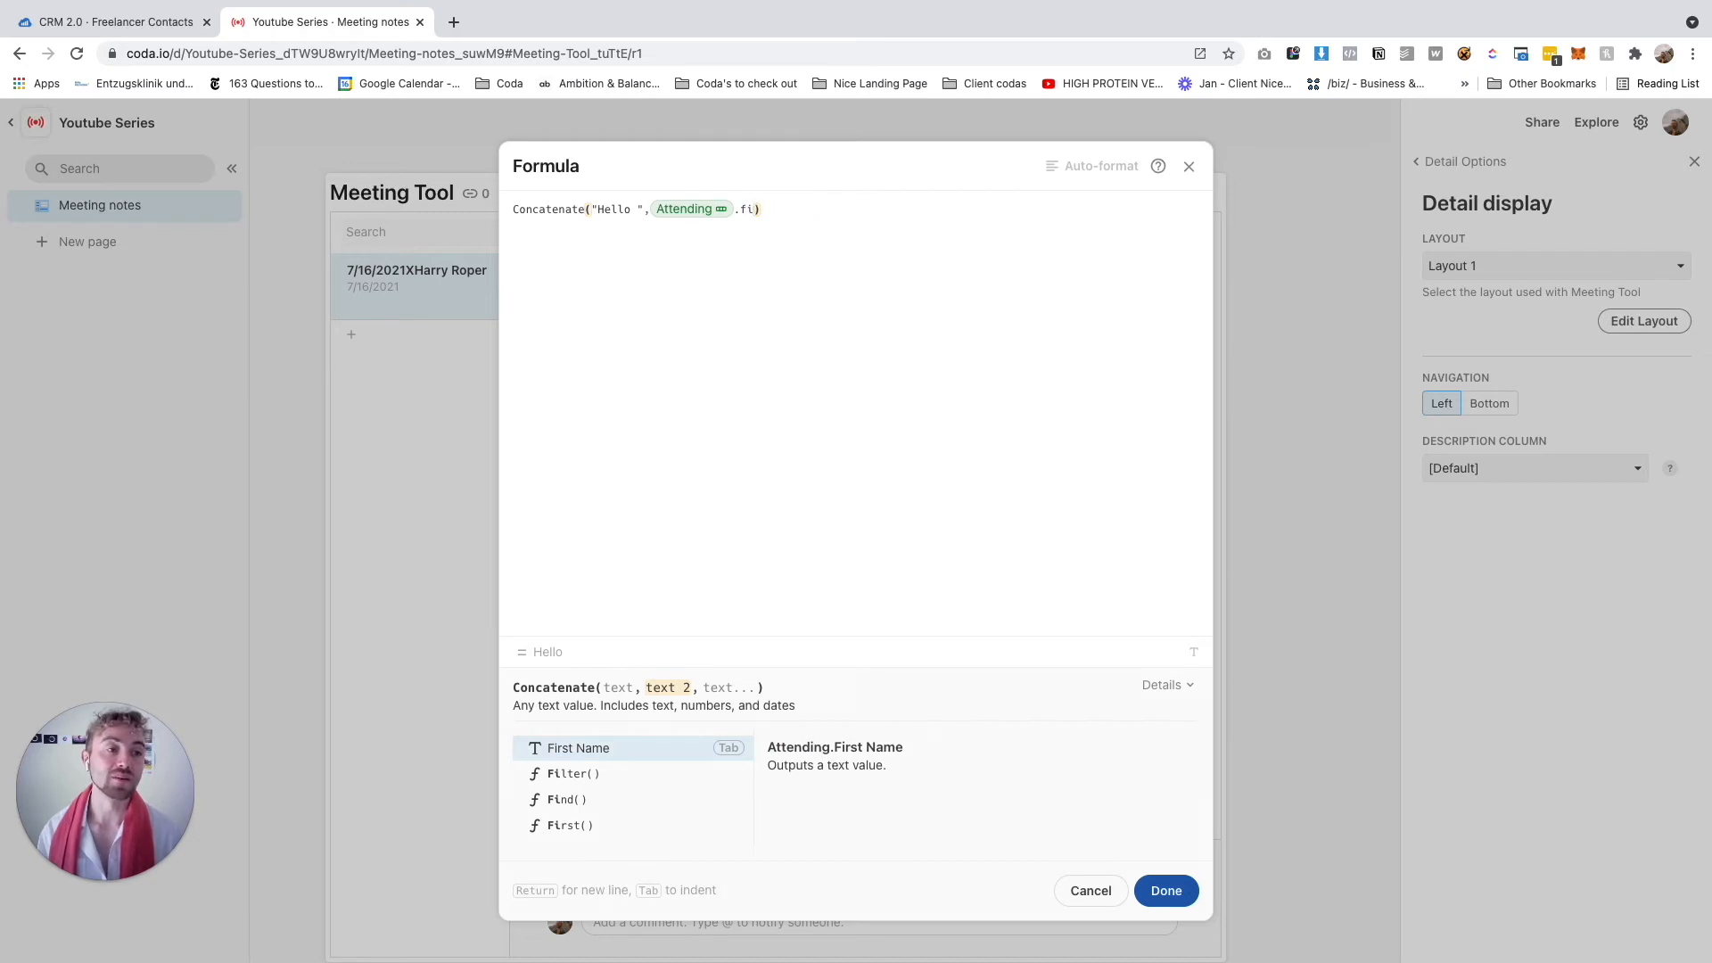
pyautogui.write('r')
pyautogui.press('Tab')
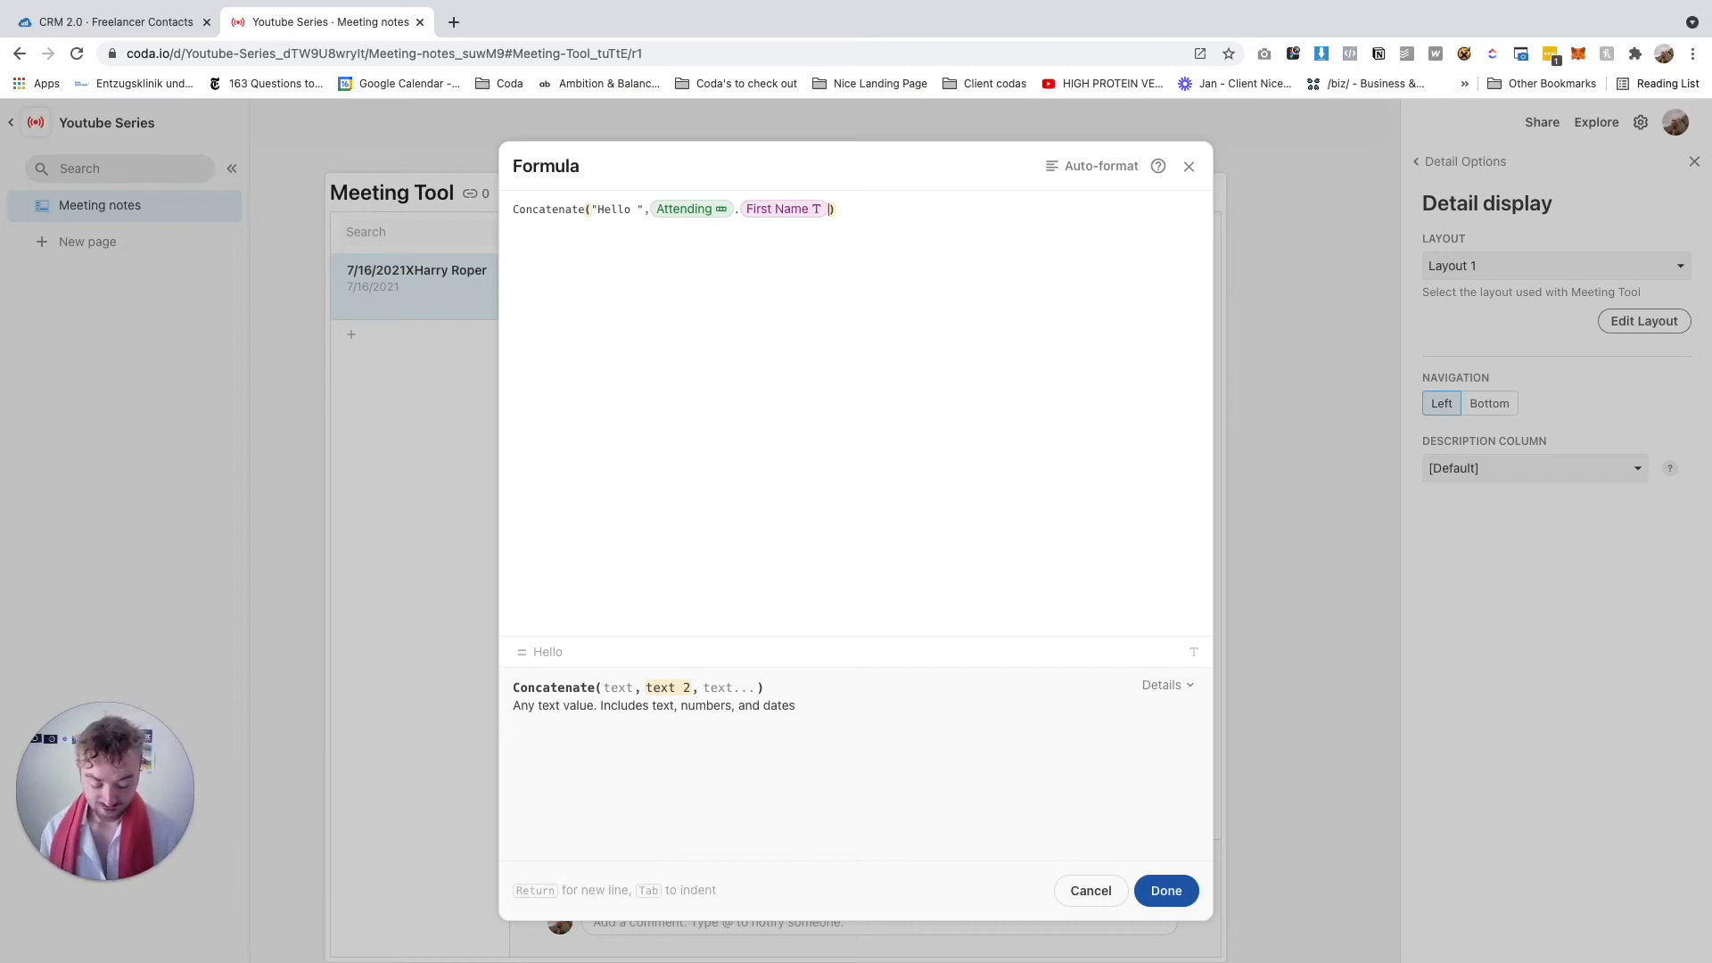
pyautogui.write(',')
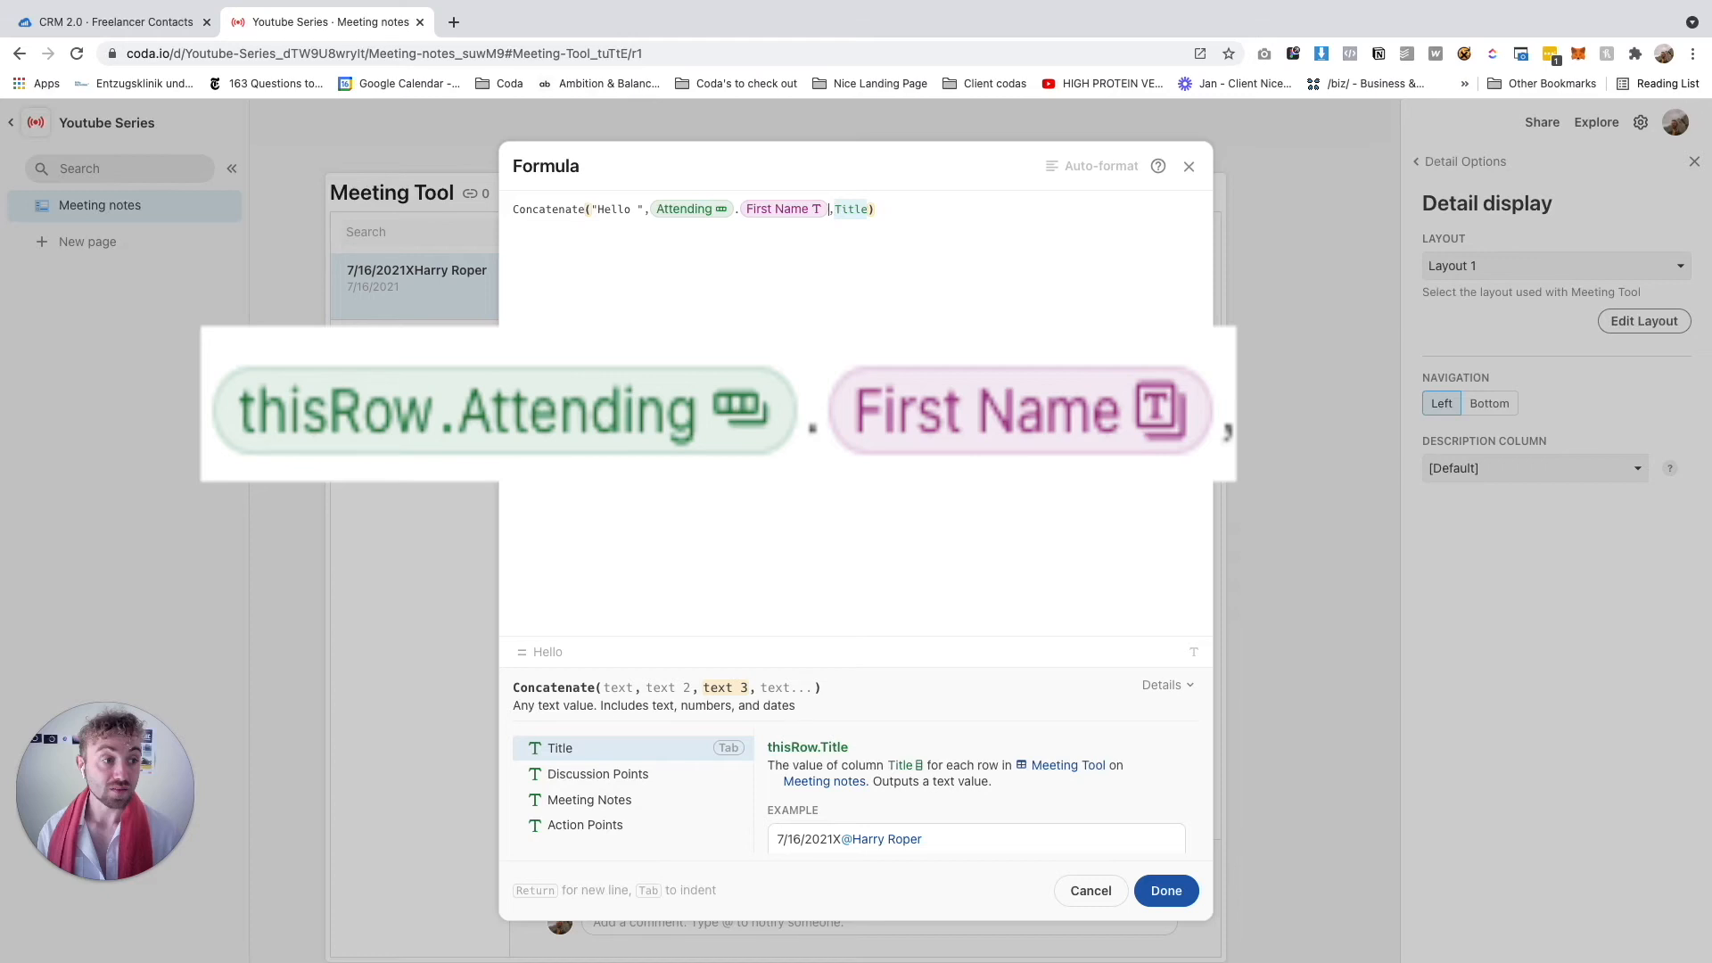
pyautogui.write('"')
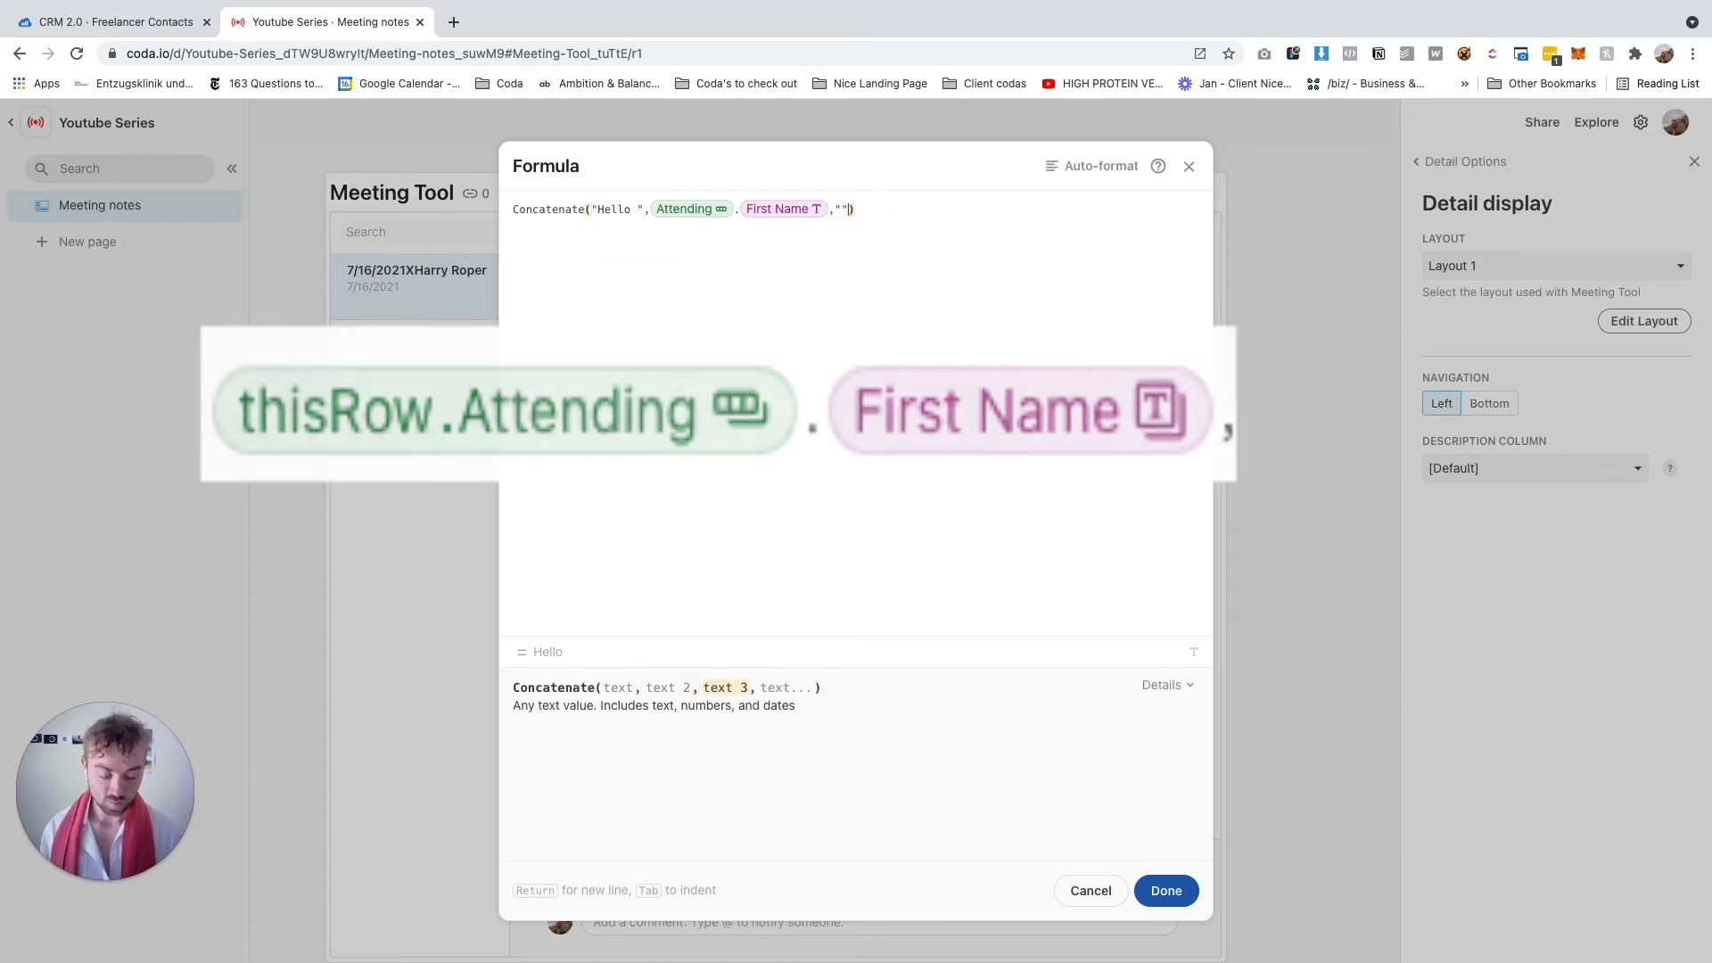
pyautogui.write(',')
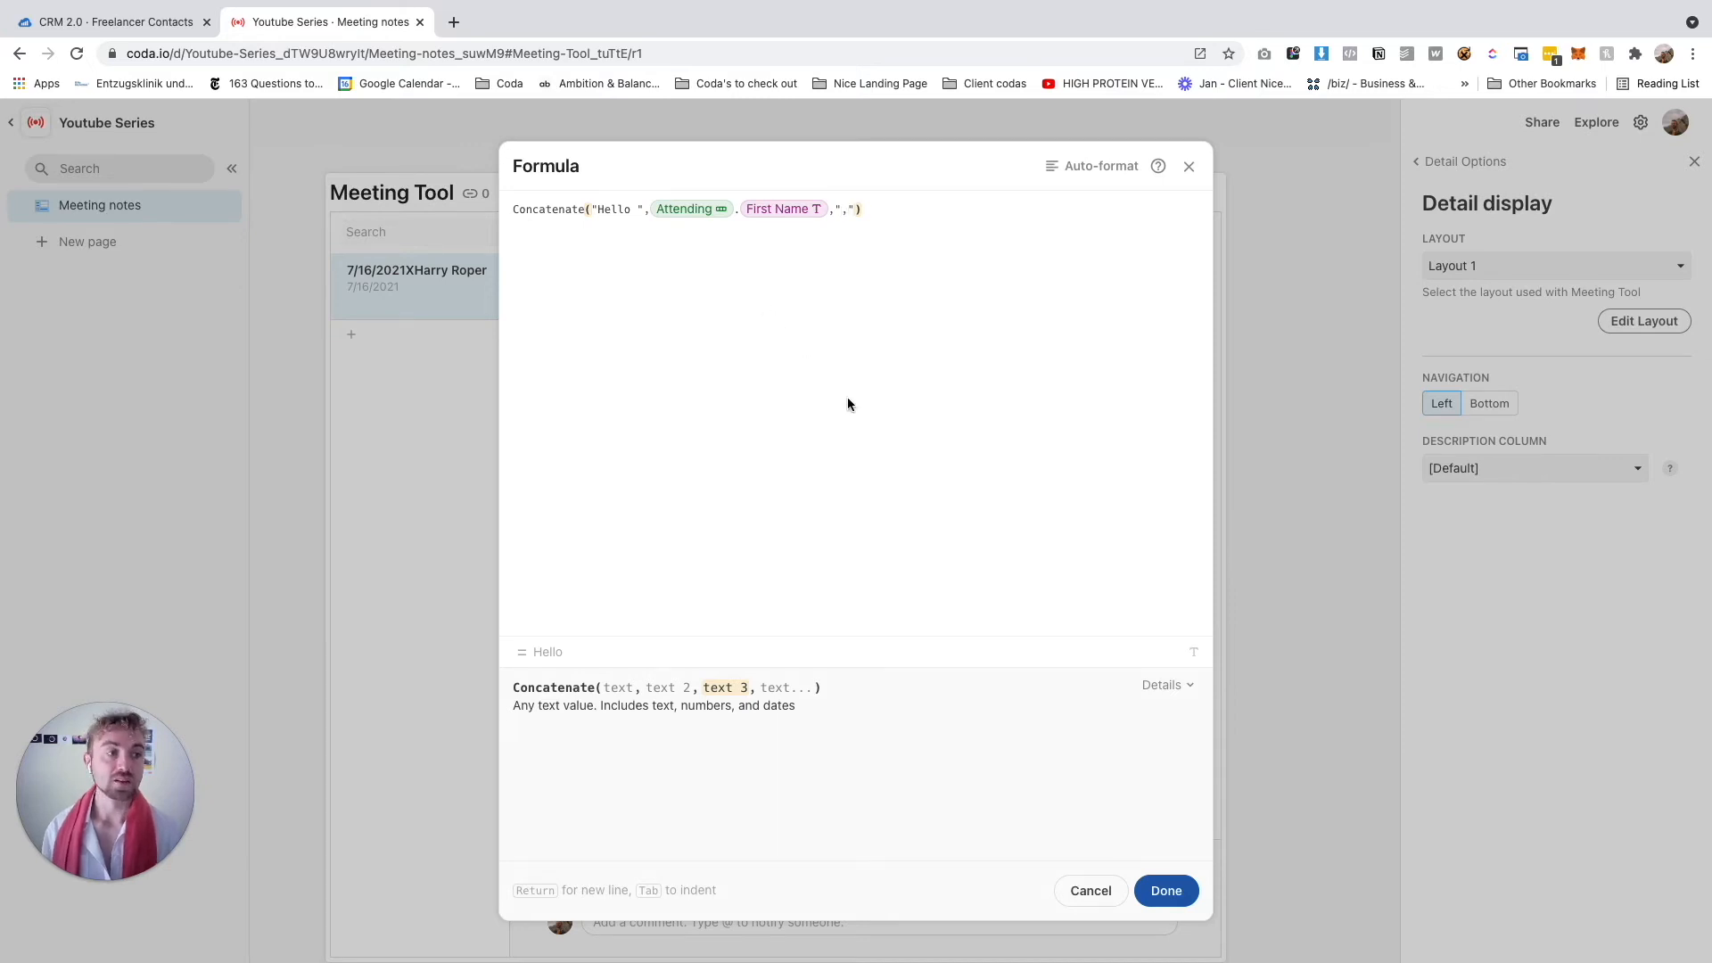
pyautogui.press('Return')
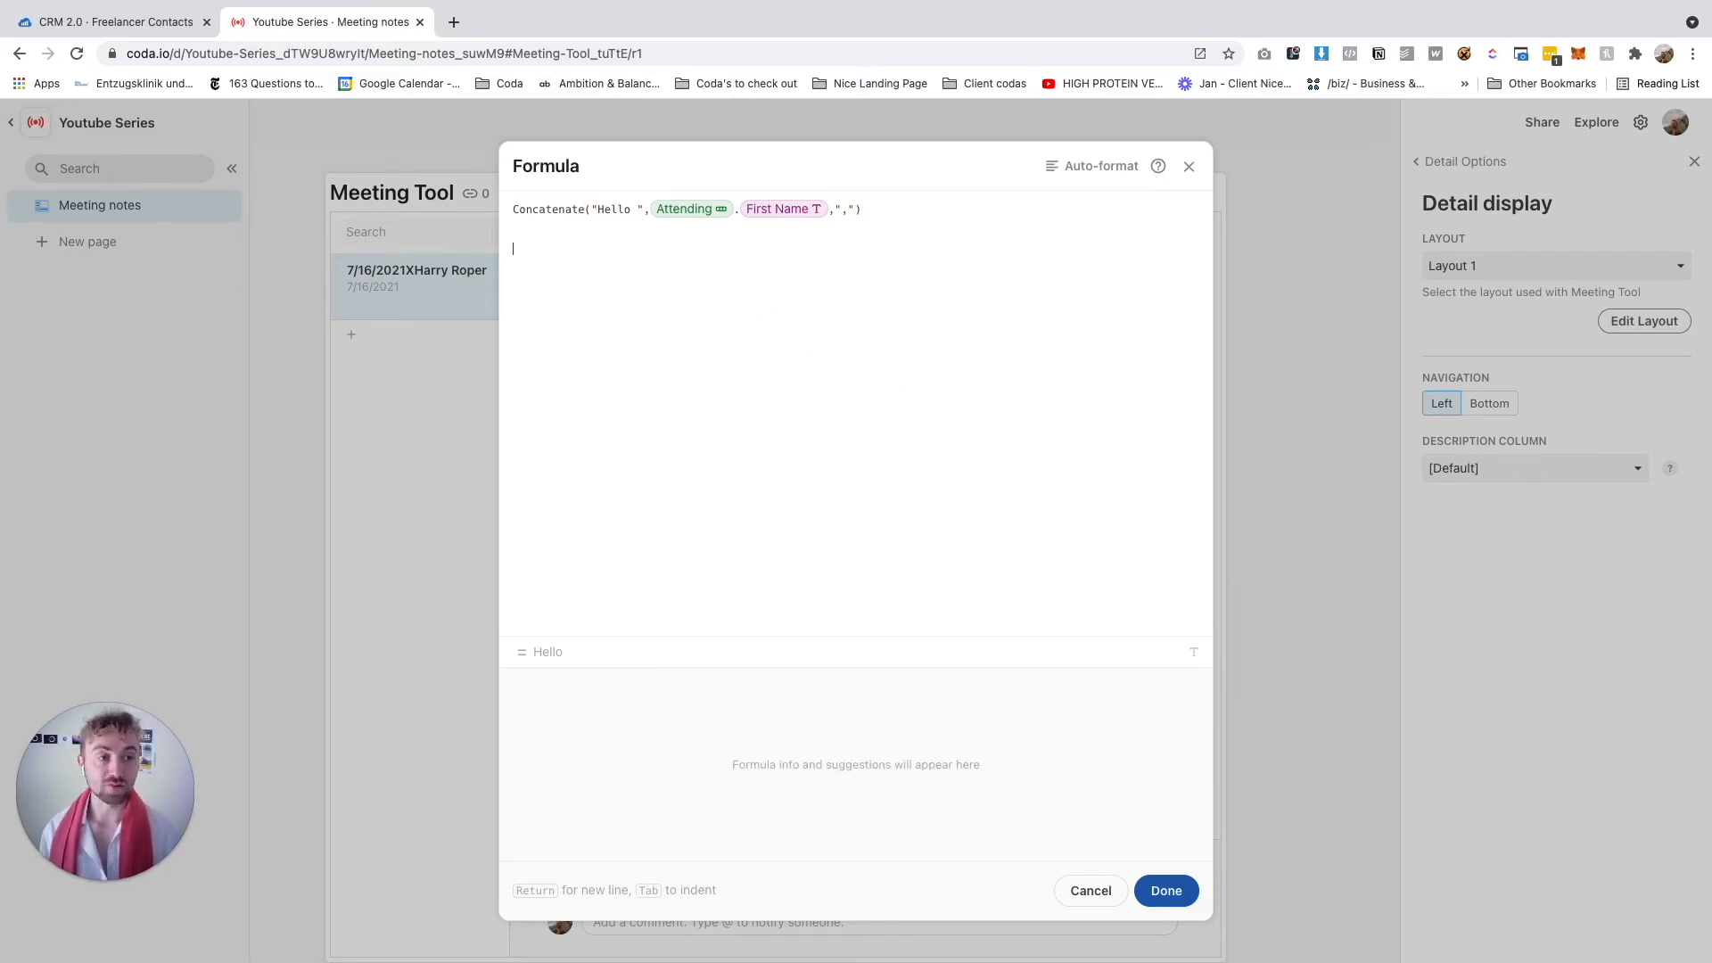
pyautogui.write('Hello Harry,M')
pyautogui.press('BackSpace')
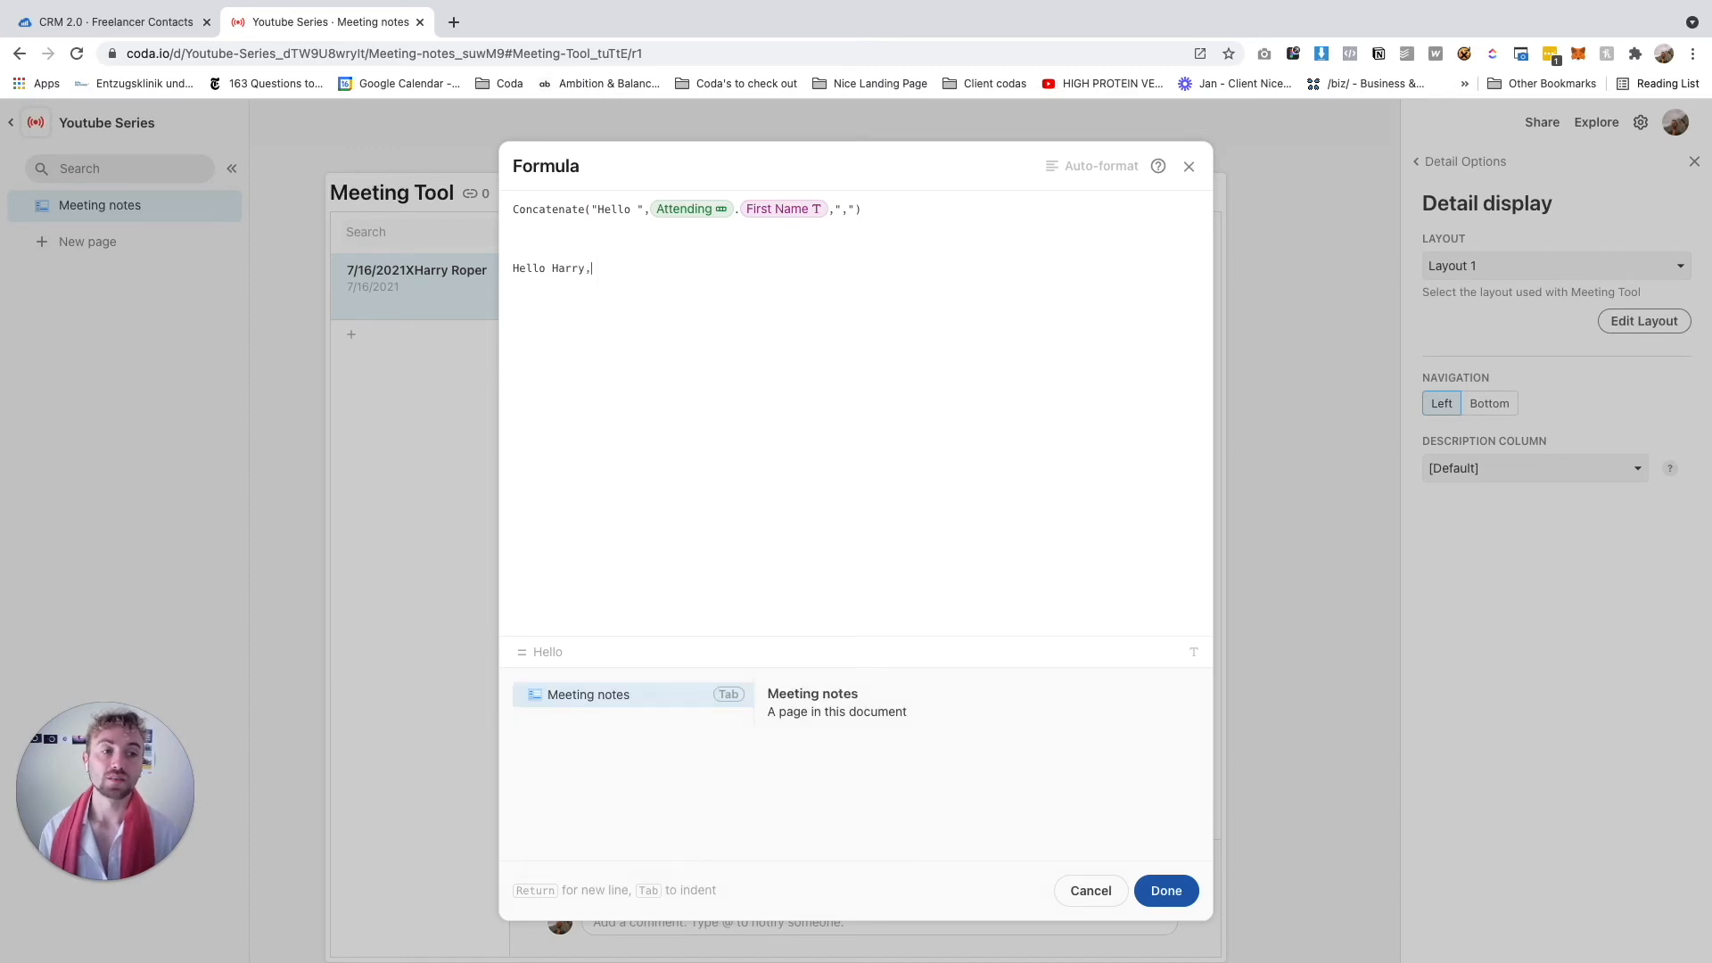
pyautogui.hotkey('shift', 'Home')
pyautogui.press('BackSpace')
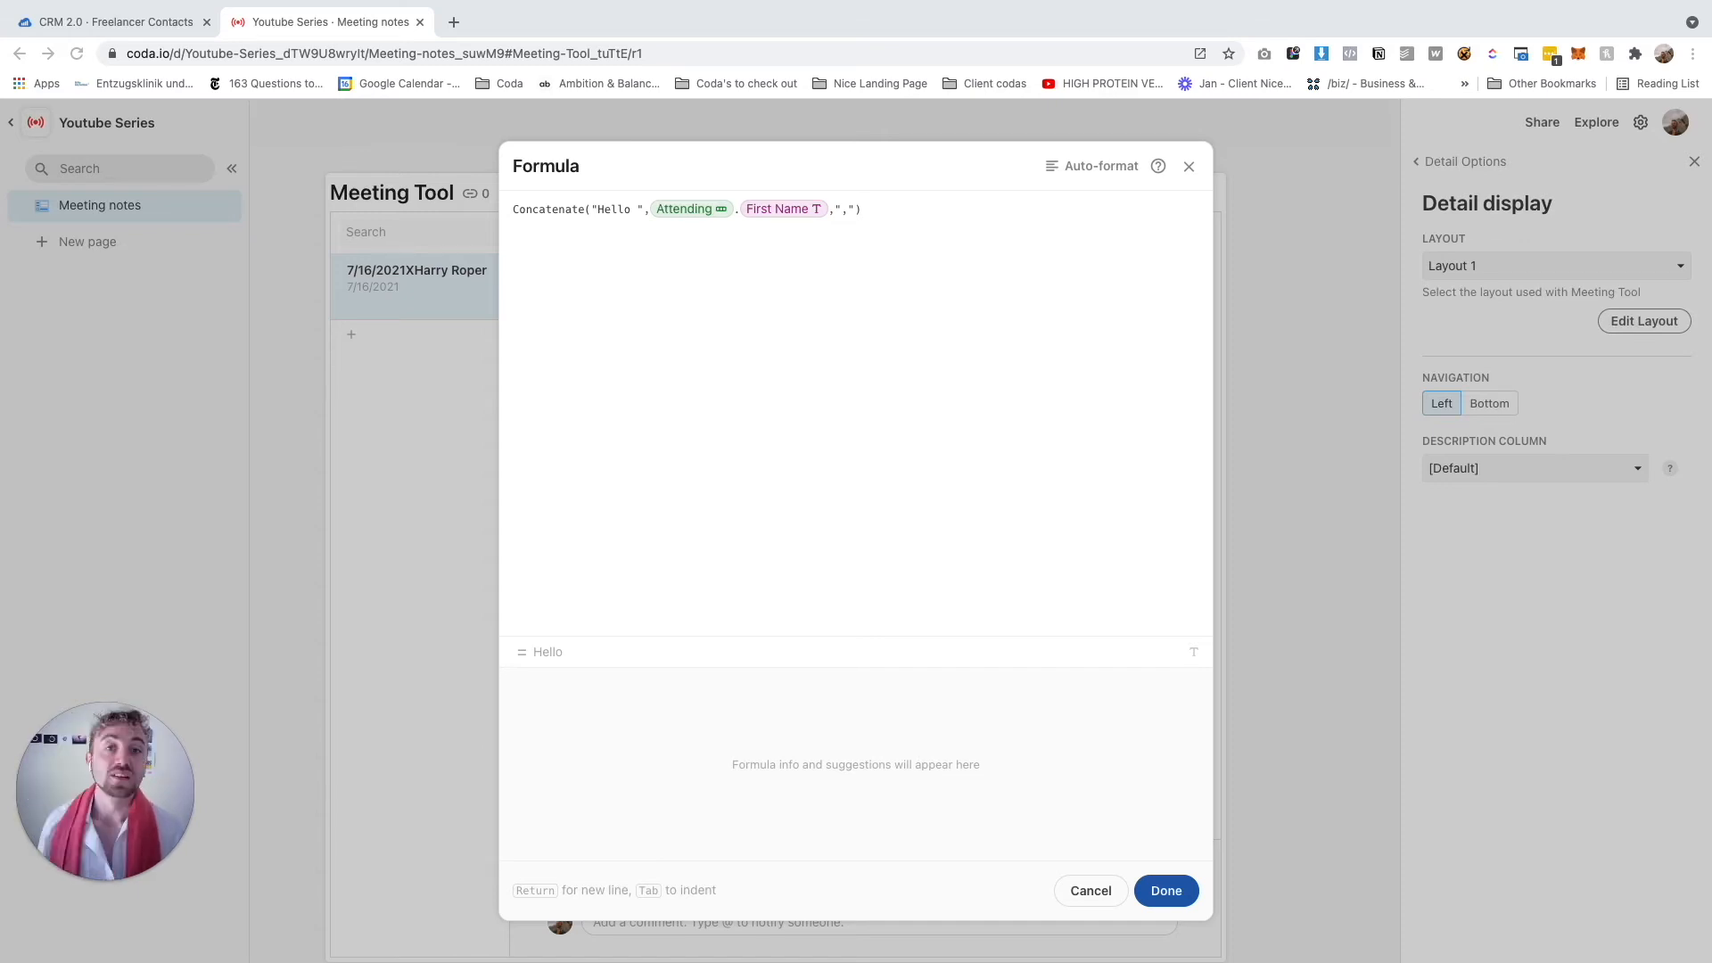
# Insert a Character(10) line break after the greeting inside Concatenate
pyautogui.click(979, 269)
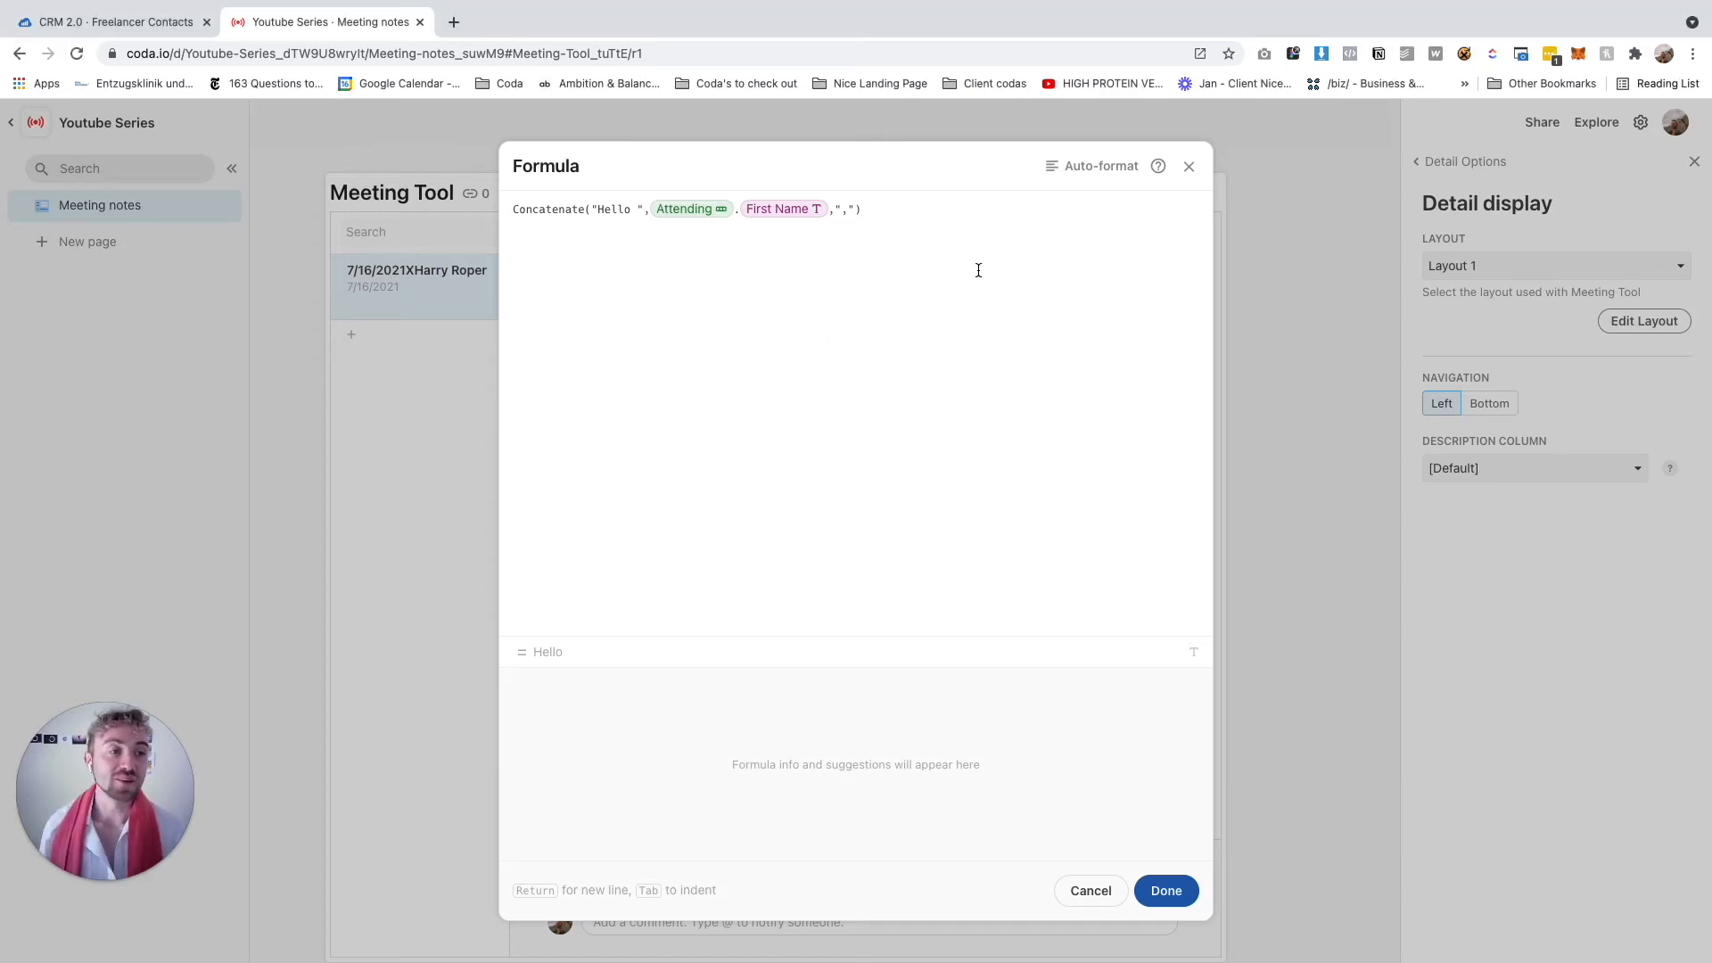
pyautogui.click(859, 211)
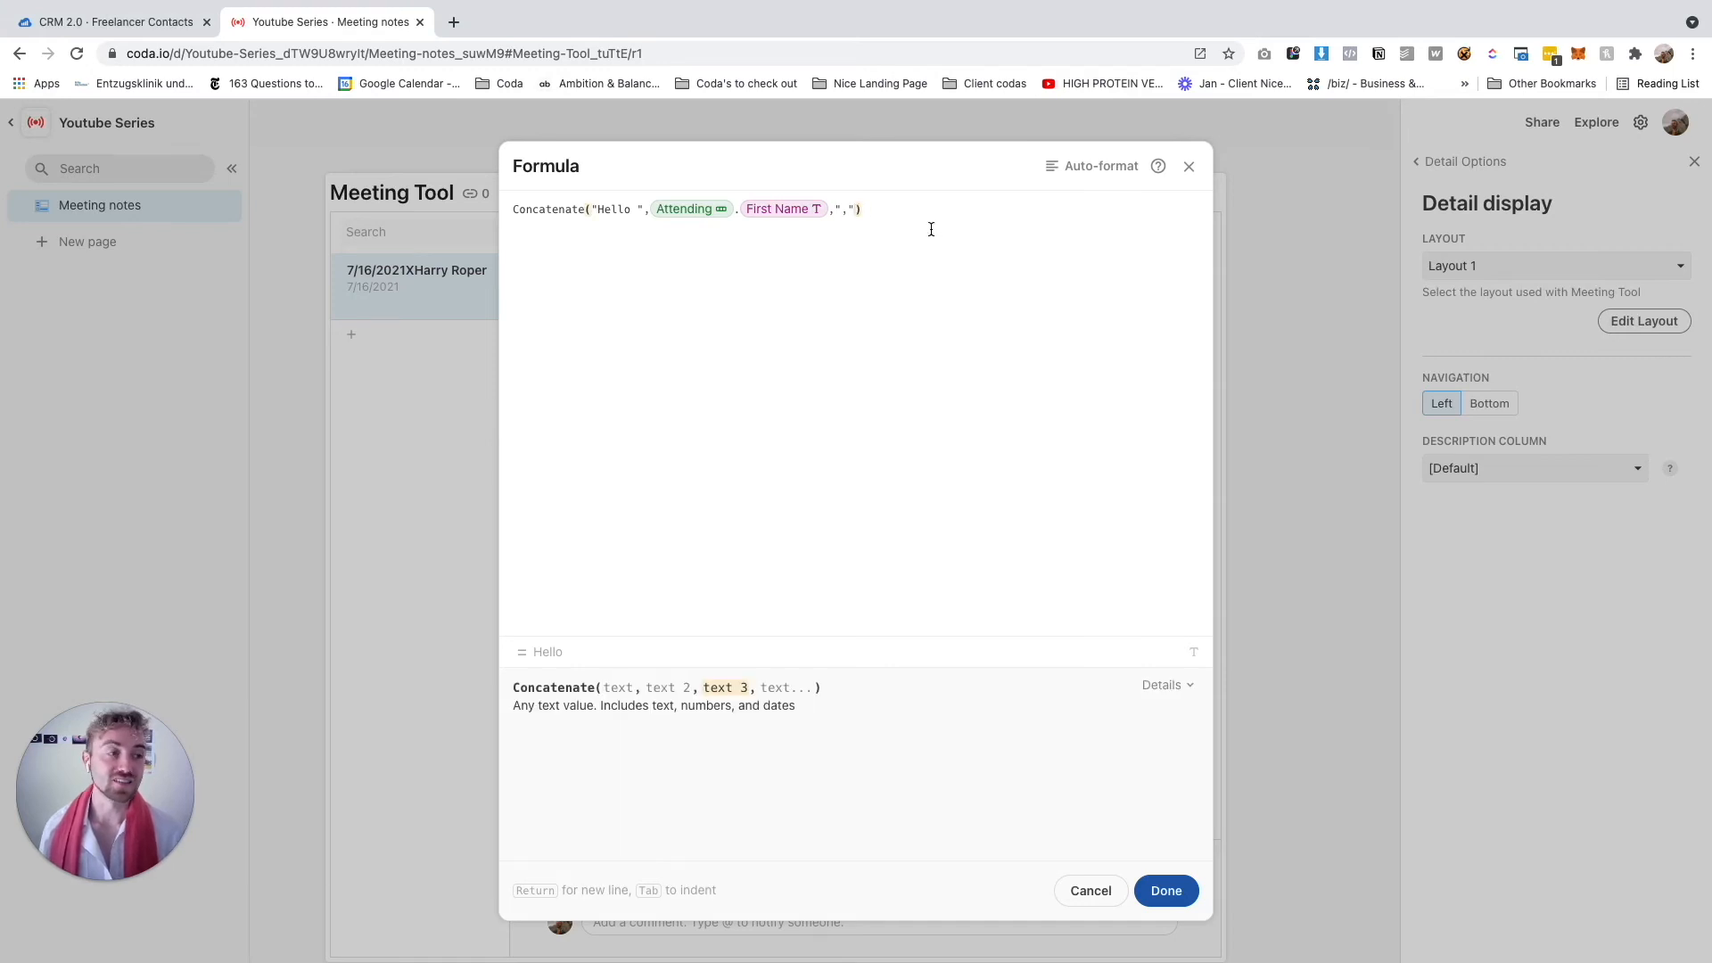
pyautogui.write(',Title')
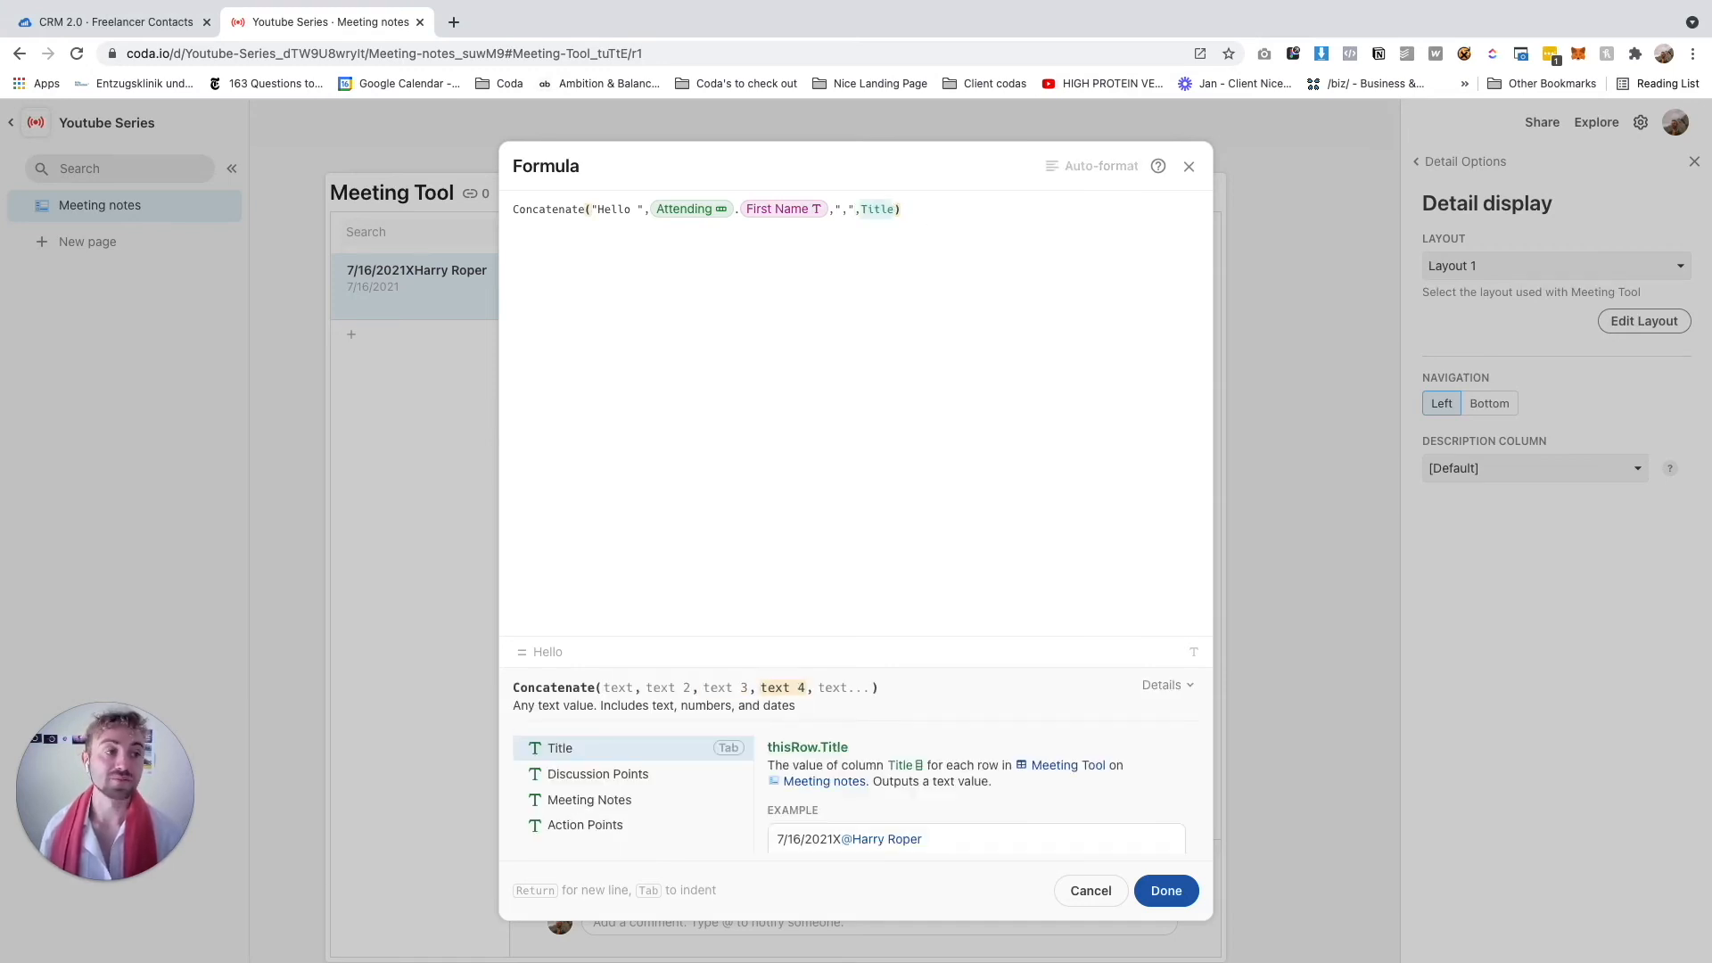
pyautogui.write('Character(10)')
pyautogui.press('Return')
pyautogui.press('Return')
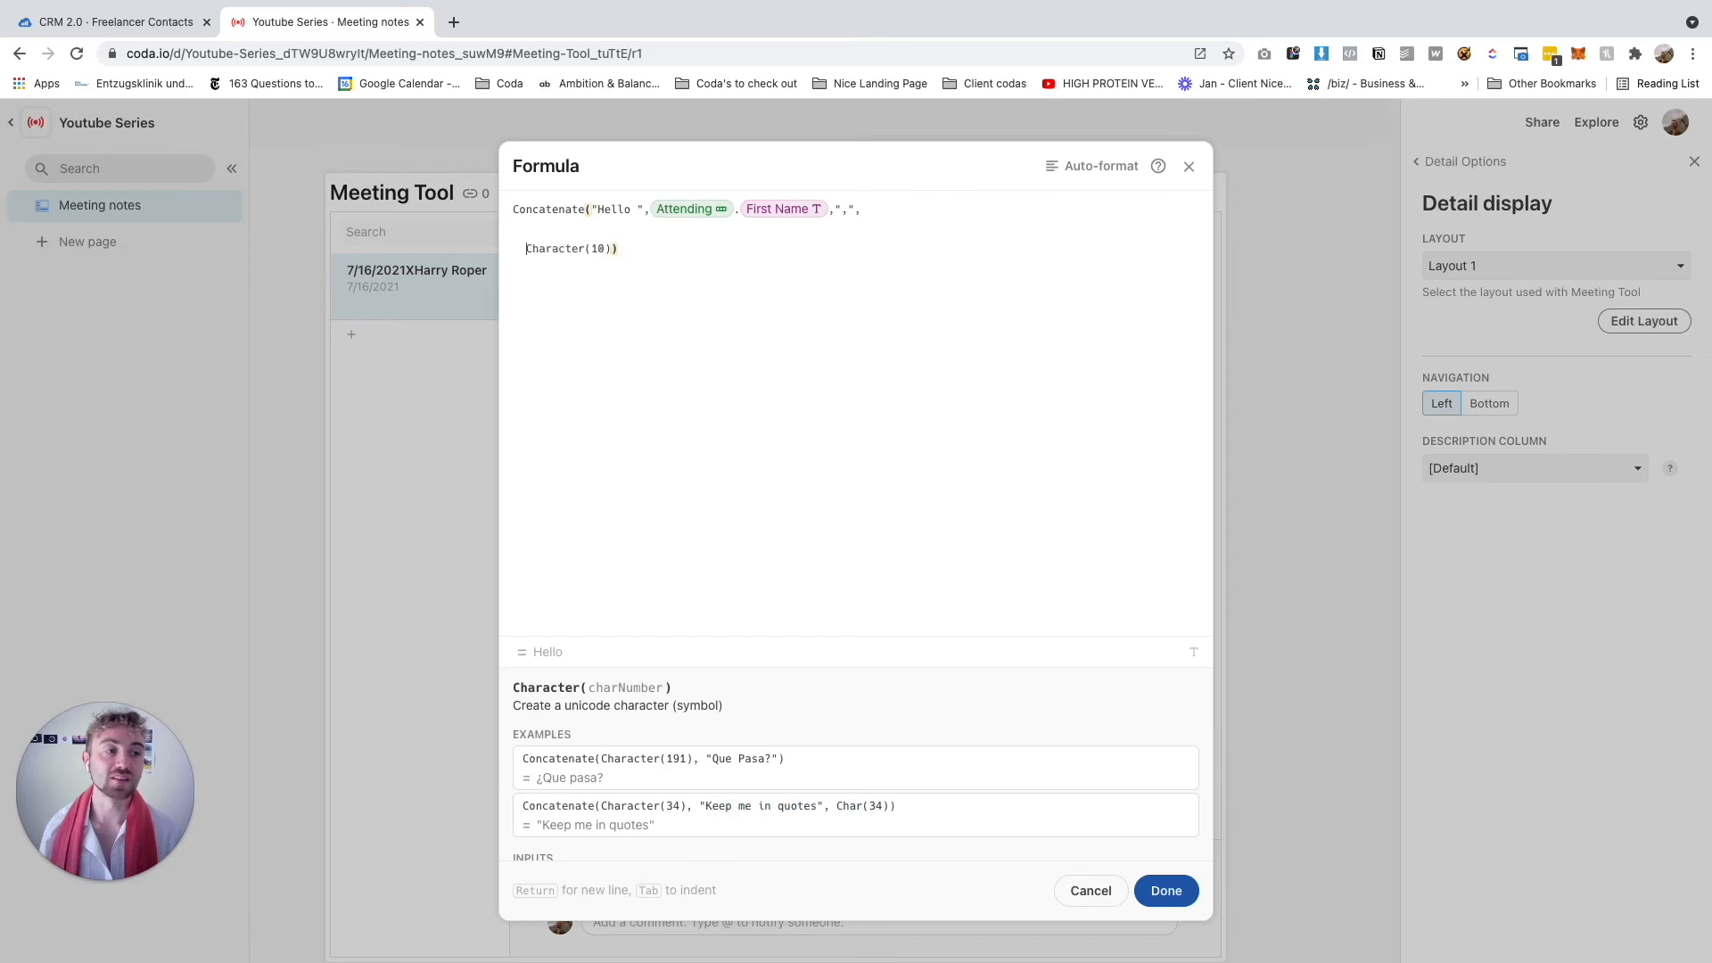
pyautogui.press('BackSpace')
pyautogui.press('BackSpace')
pyautogui.press('BackSpace')
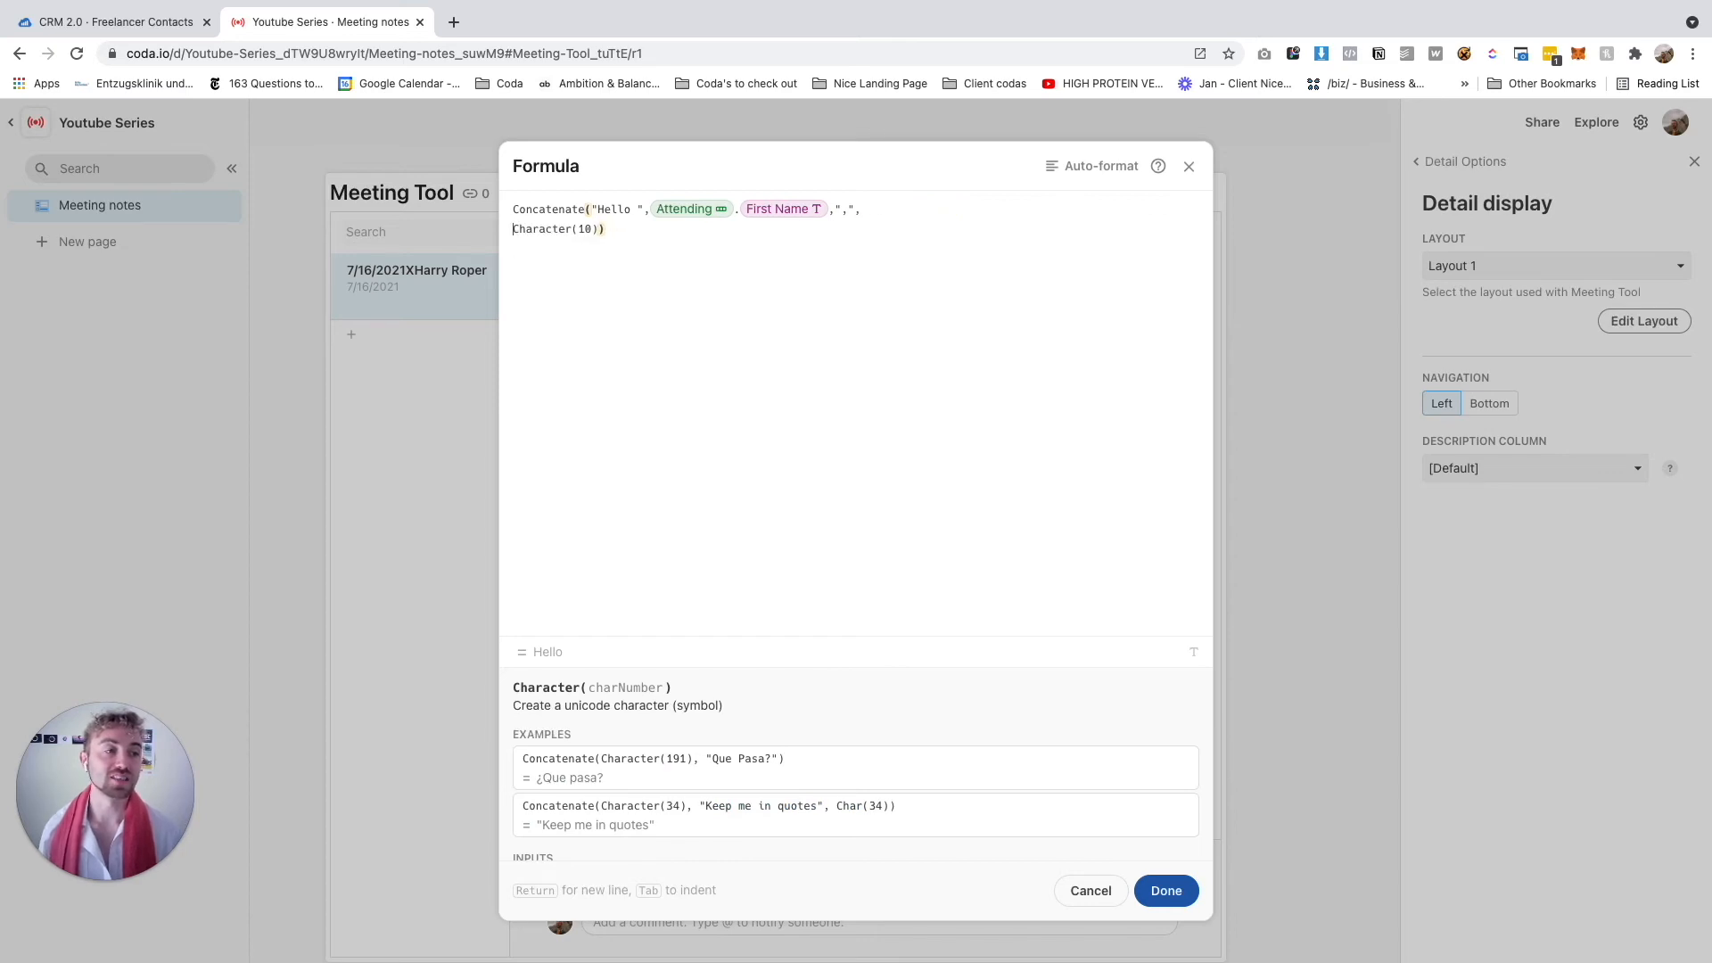
pyautogui.click(943, 207)
pyautogui.click(948, 207)
# Add the sentence "I'm really looking forward to talking to you this week…" and another Character(10)
pyautogui.write(',Title')
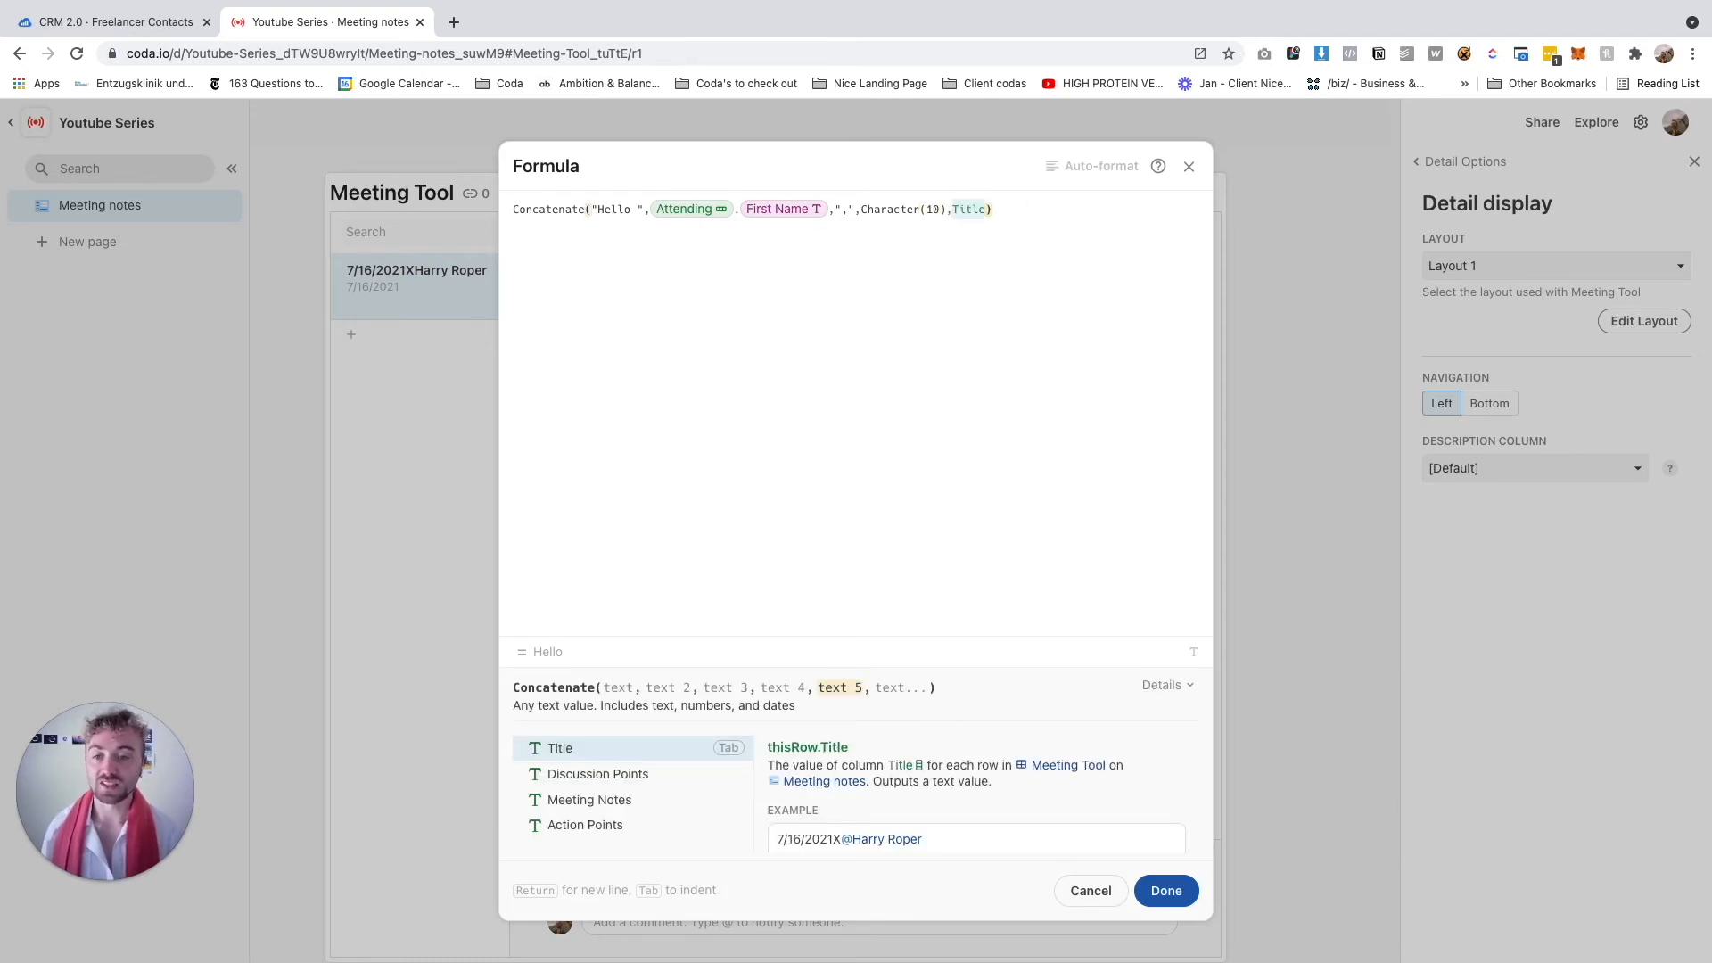
pyautogui.write('Thanks fo')
pyautogui.press('BackSpace')
pyautogui.press('BackSpace')
pyautogui.press('BackSpace')
pyautogui.press('BackSpace')
pyautogui.press('BackSpace')
pyautogui.press('BackSpace')
pyautogui.press('BackSpace')
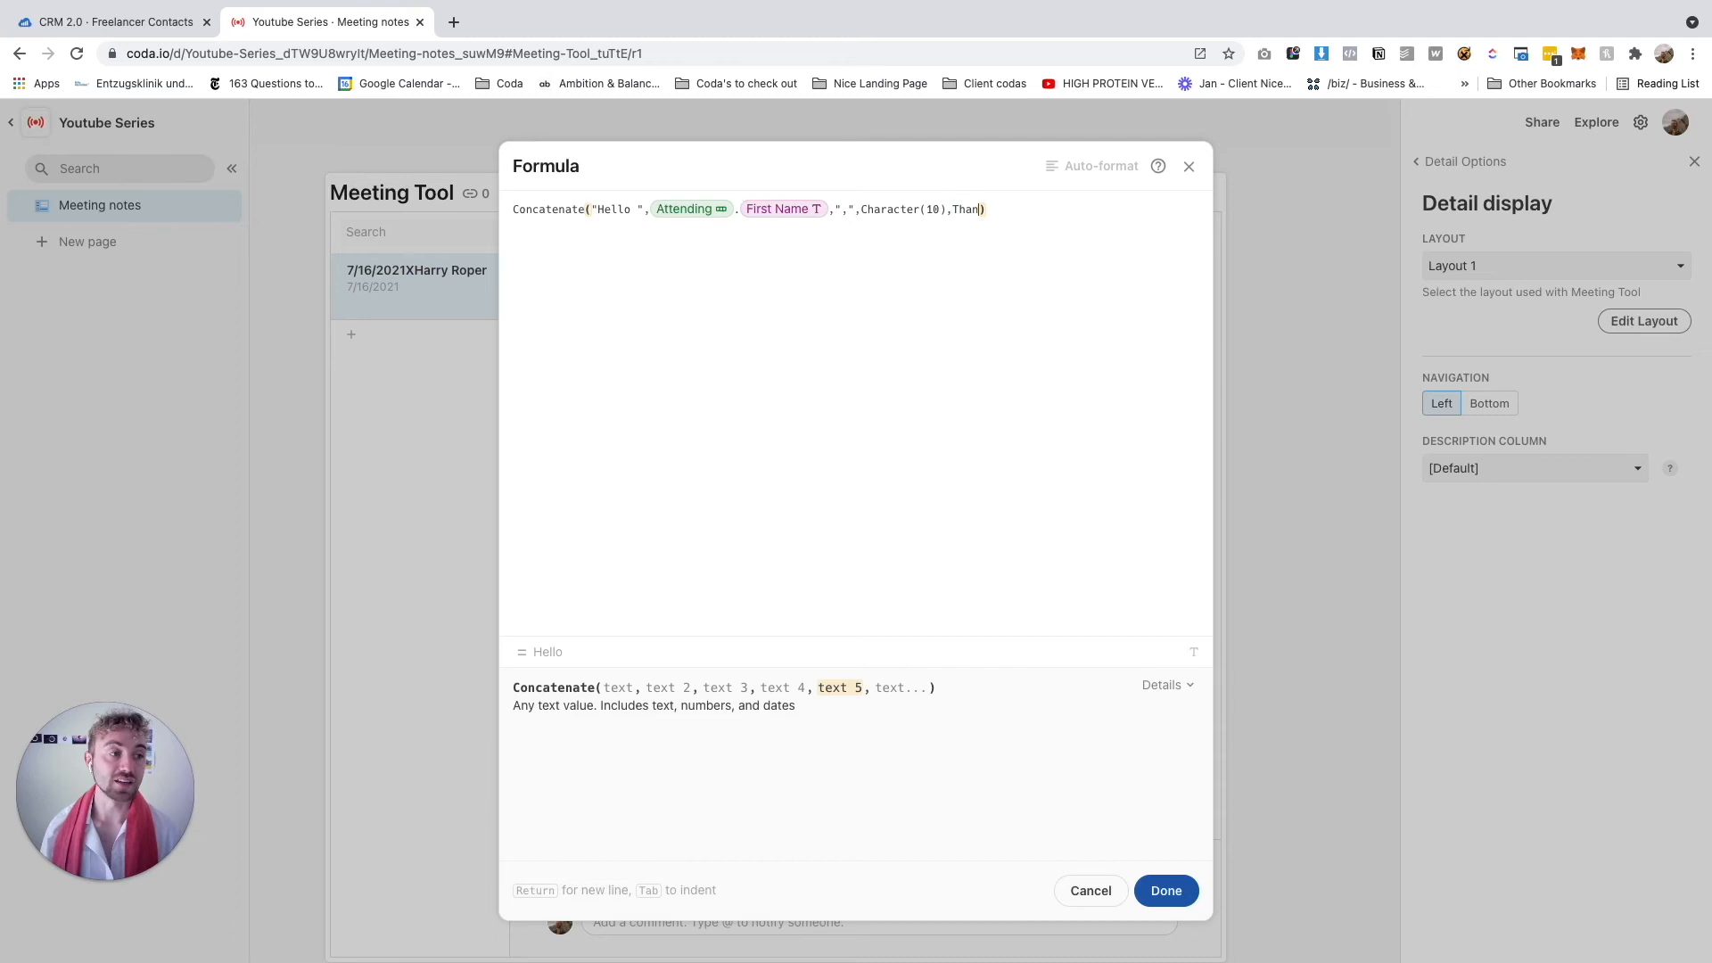
pyautogui.press('BackSpace')
pyautogui.press('BackSpace')
pyautogui.write('",Character(10),"')
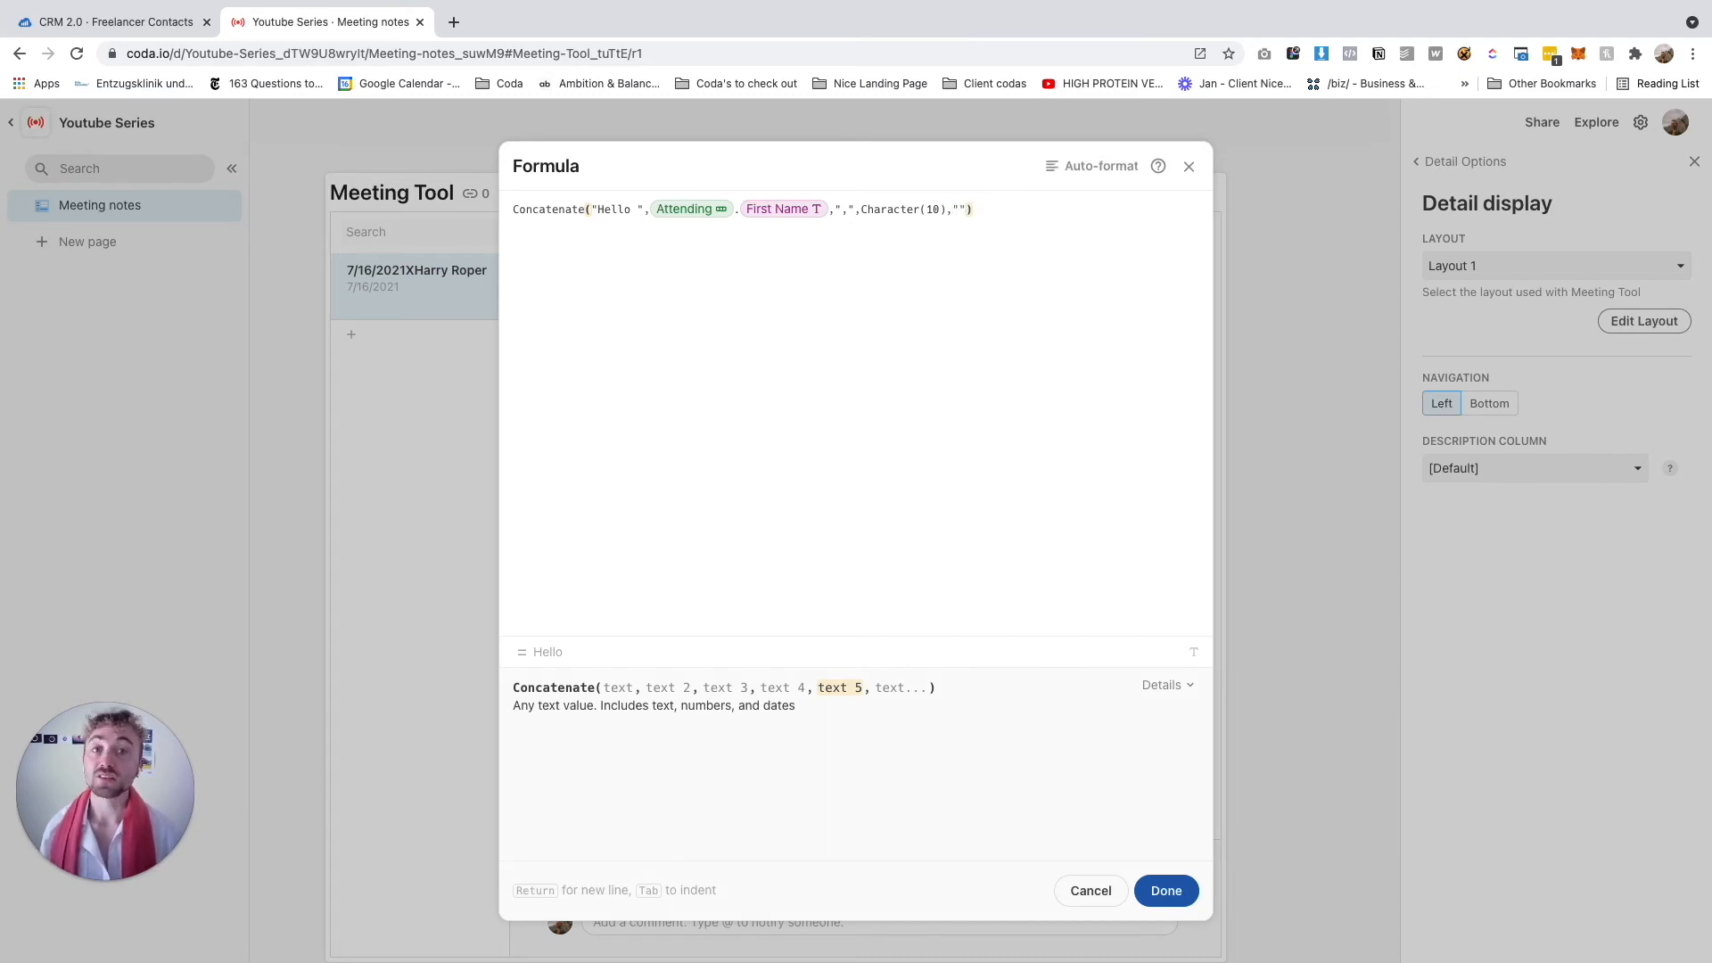
pyautogui.write("I'm really looking forward to talking to you this week")
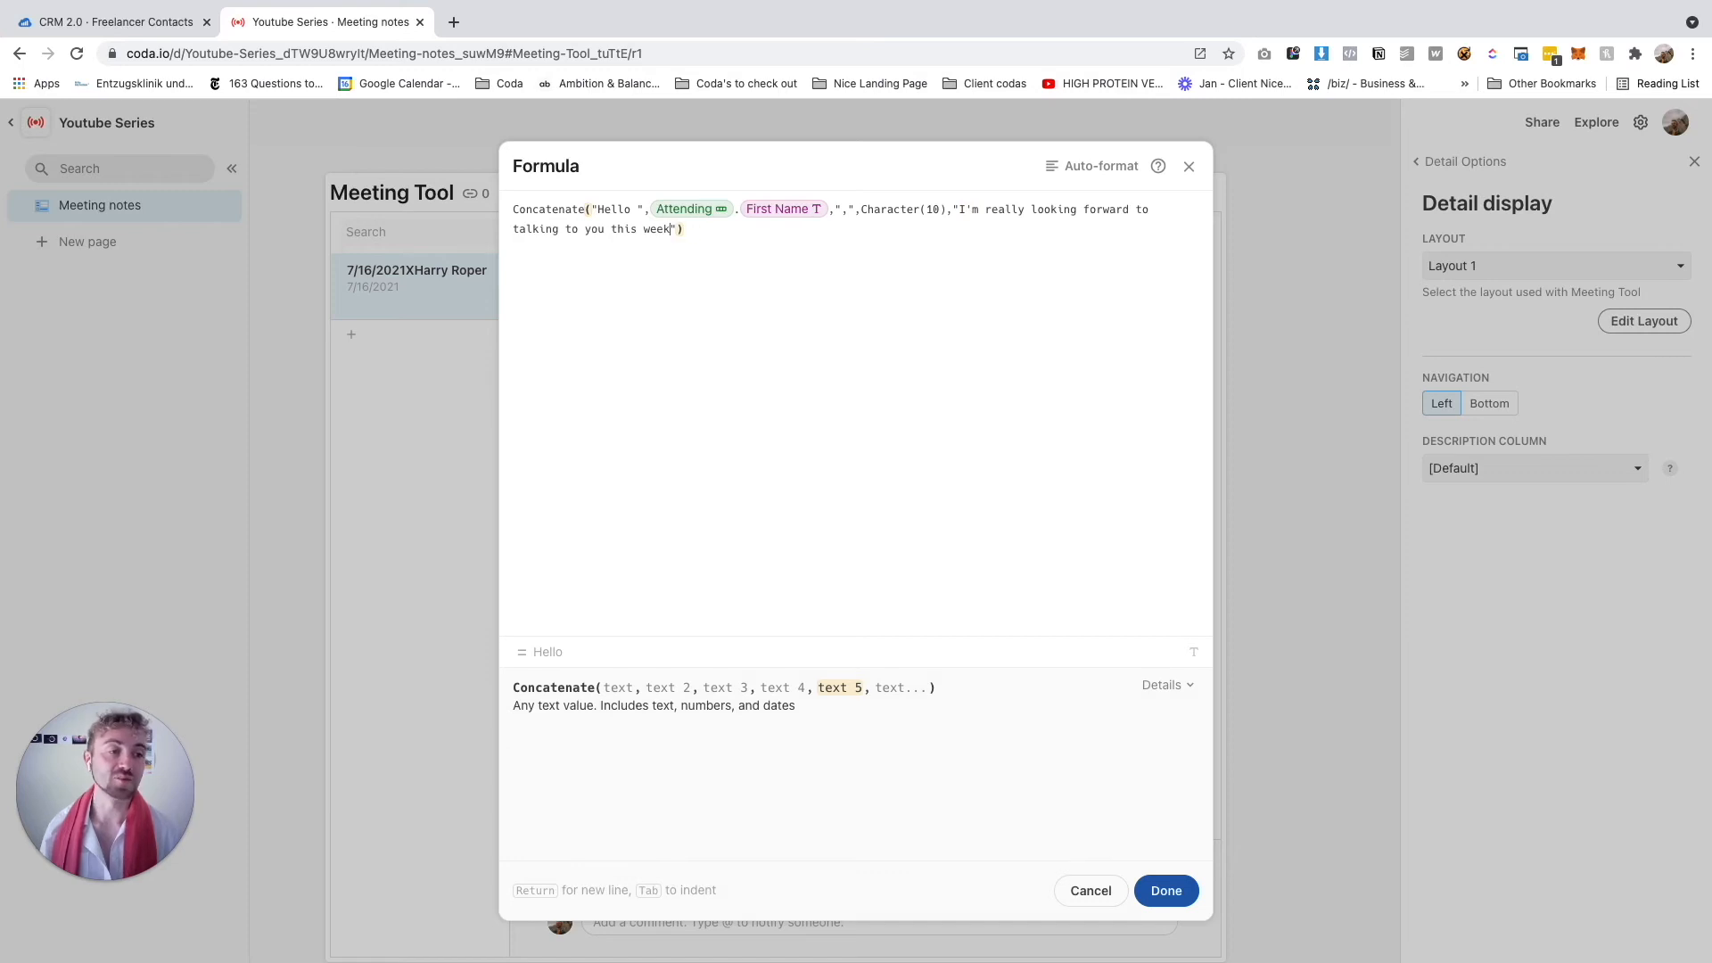
pyautogui.write('. I ')
pyautogui.write('created this age')
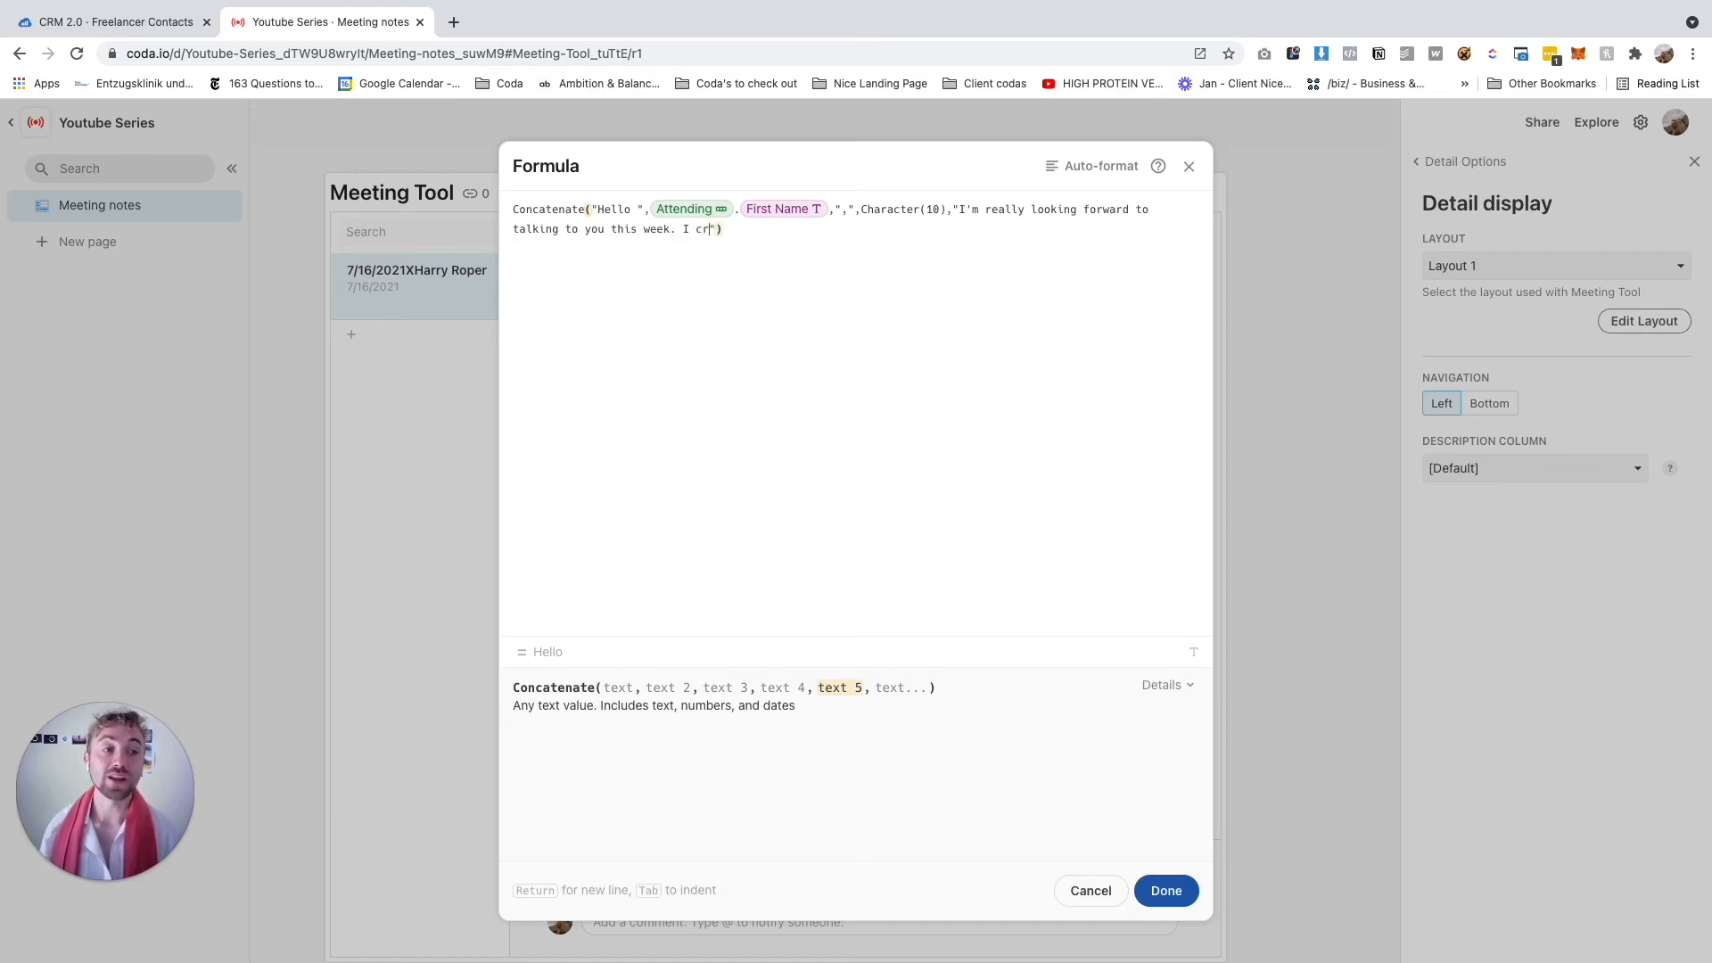
pyautogui.write('nda which I want')
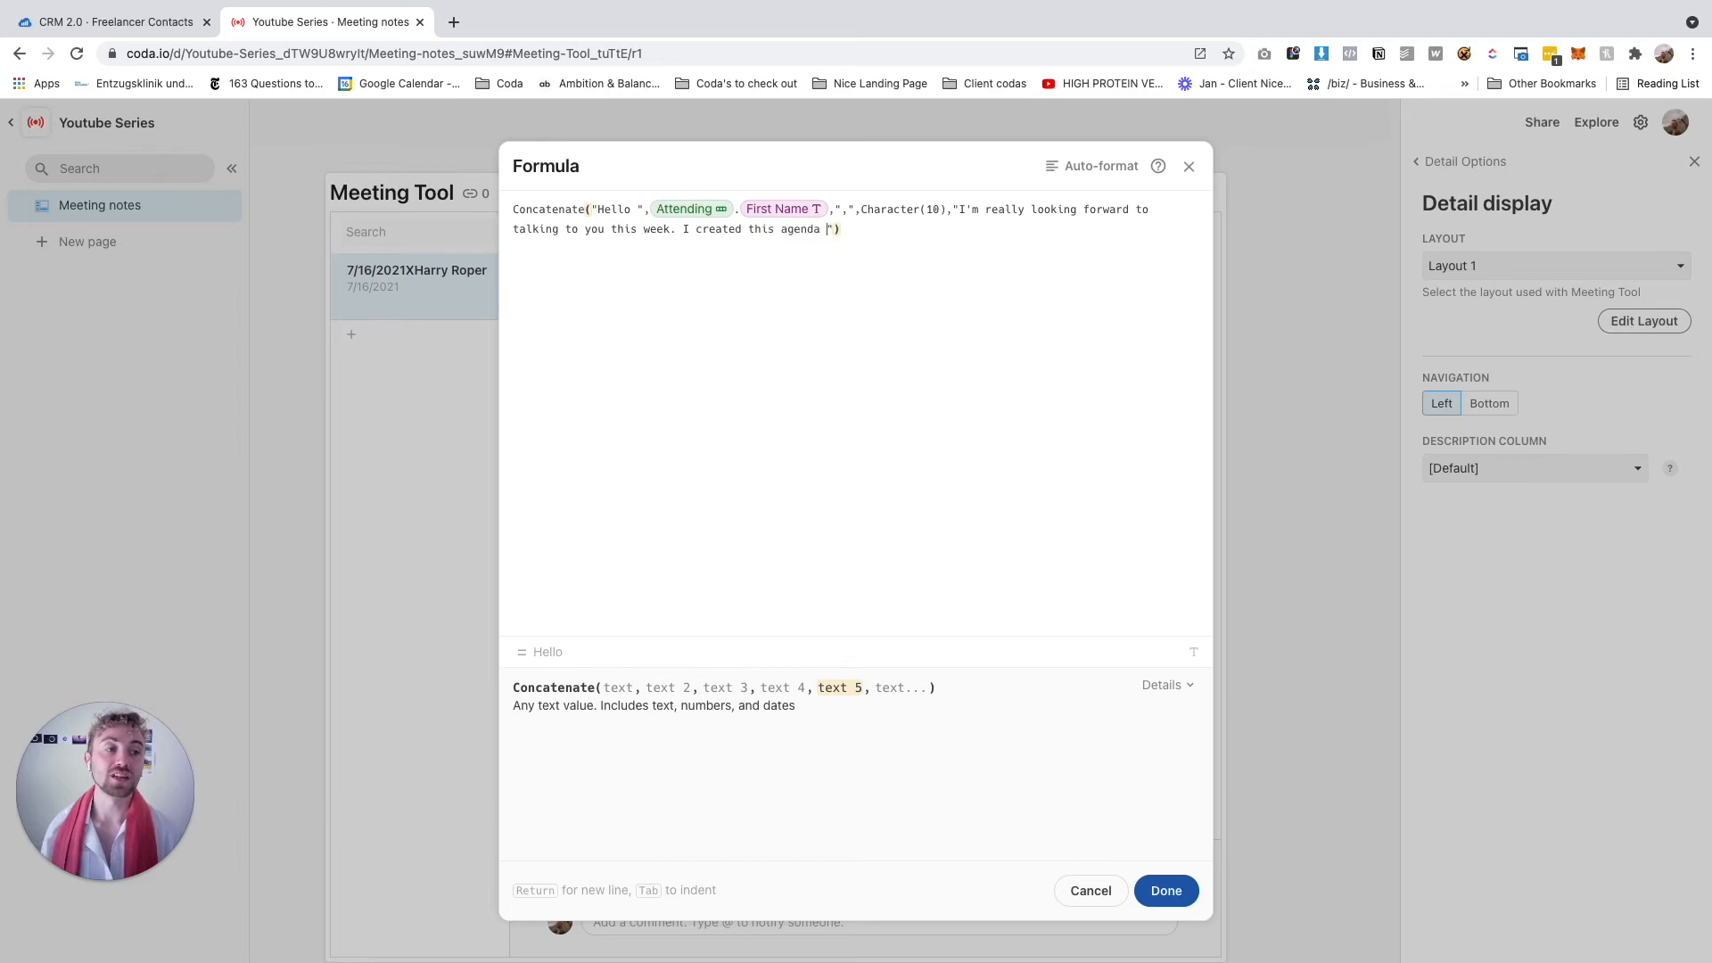
pyautogui.write('ed to share with you: "')
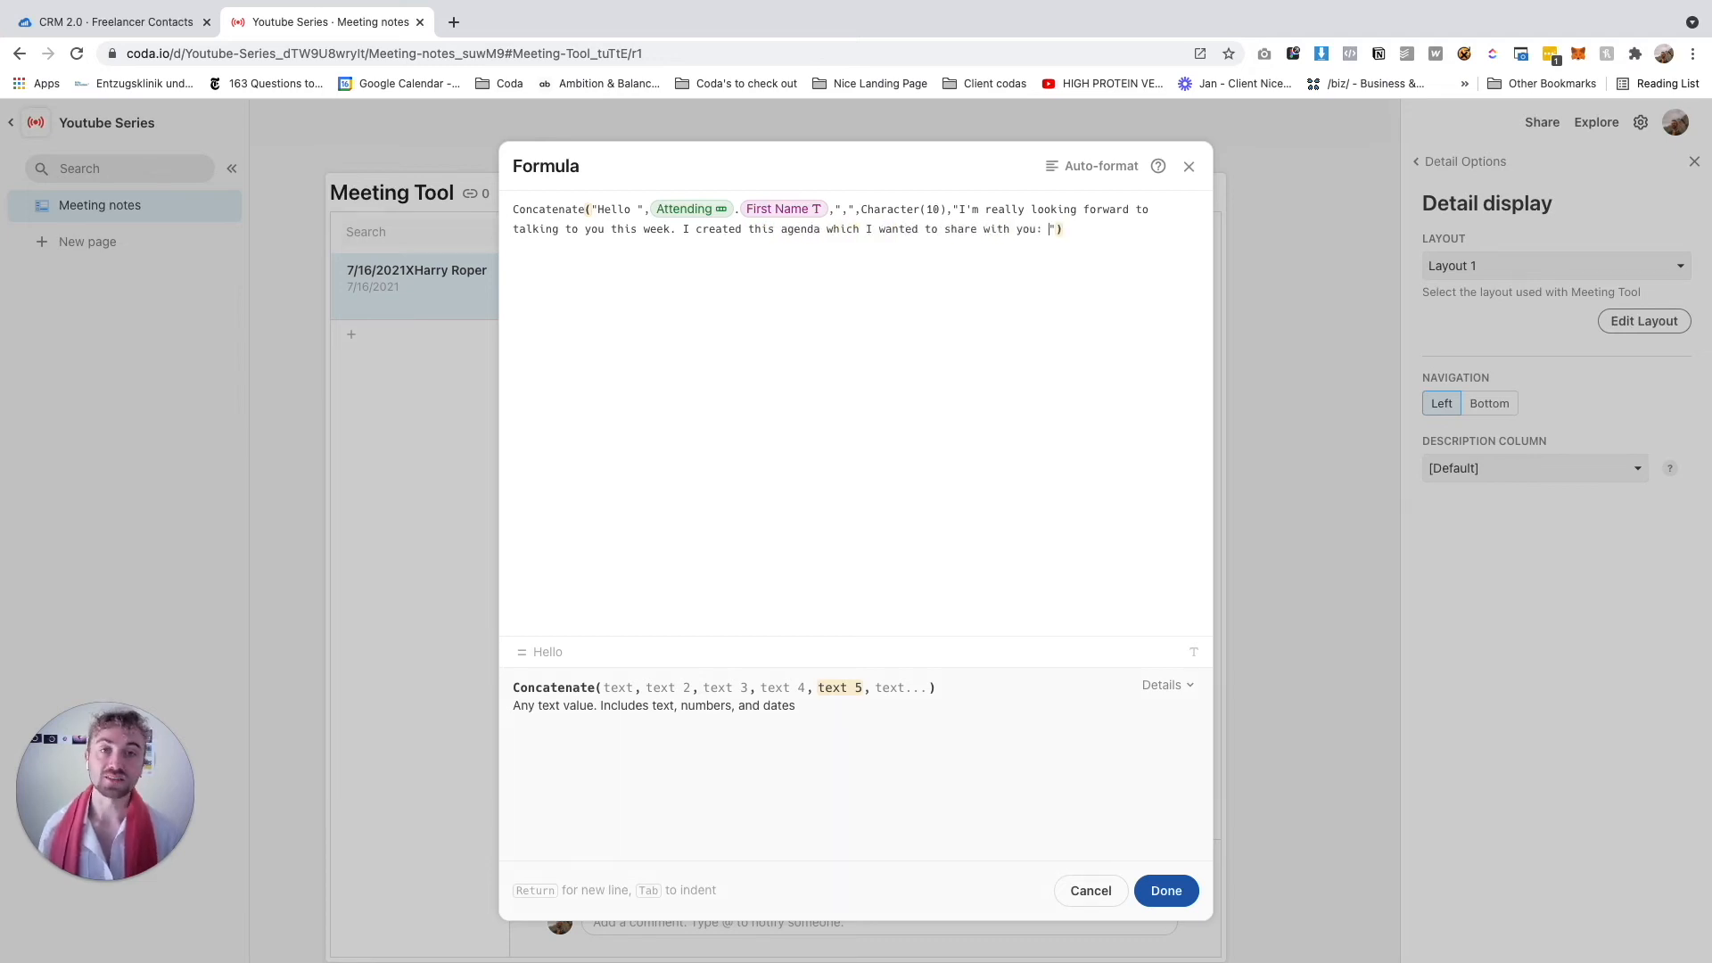
pyautogui.write(',Title')
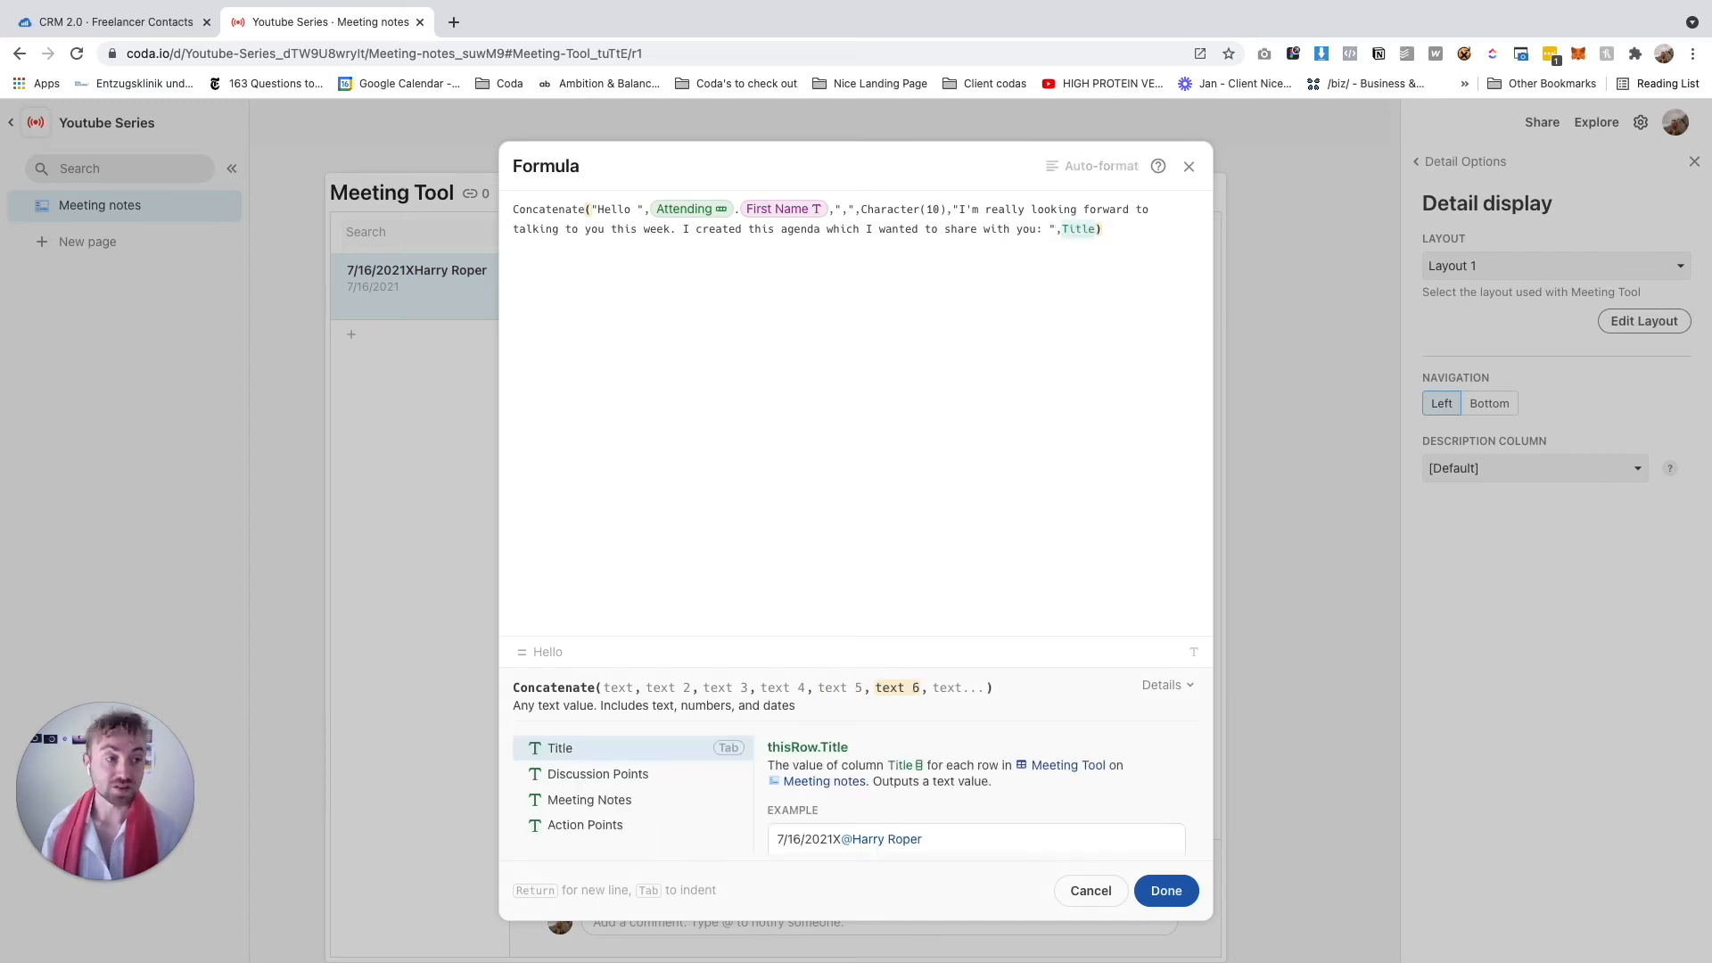
pyautogui.press('BackSpace')
pyautogui.press('BackSpace')
pyautogui.press('BackSpace')
pyautogui.press('BackSpace')
pyautogui.press('BackSpace')
pyautogui.write('Character(10)')
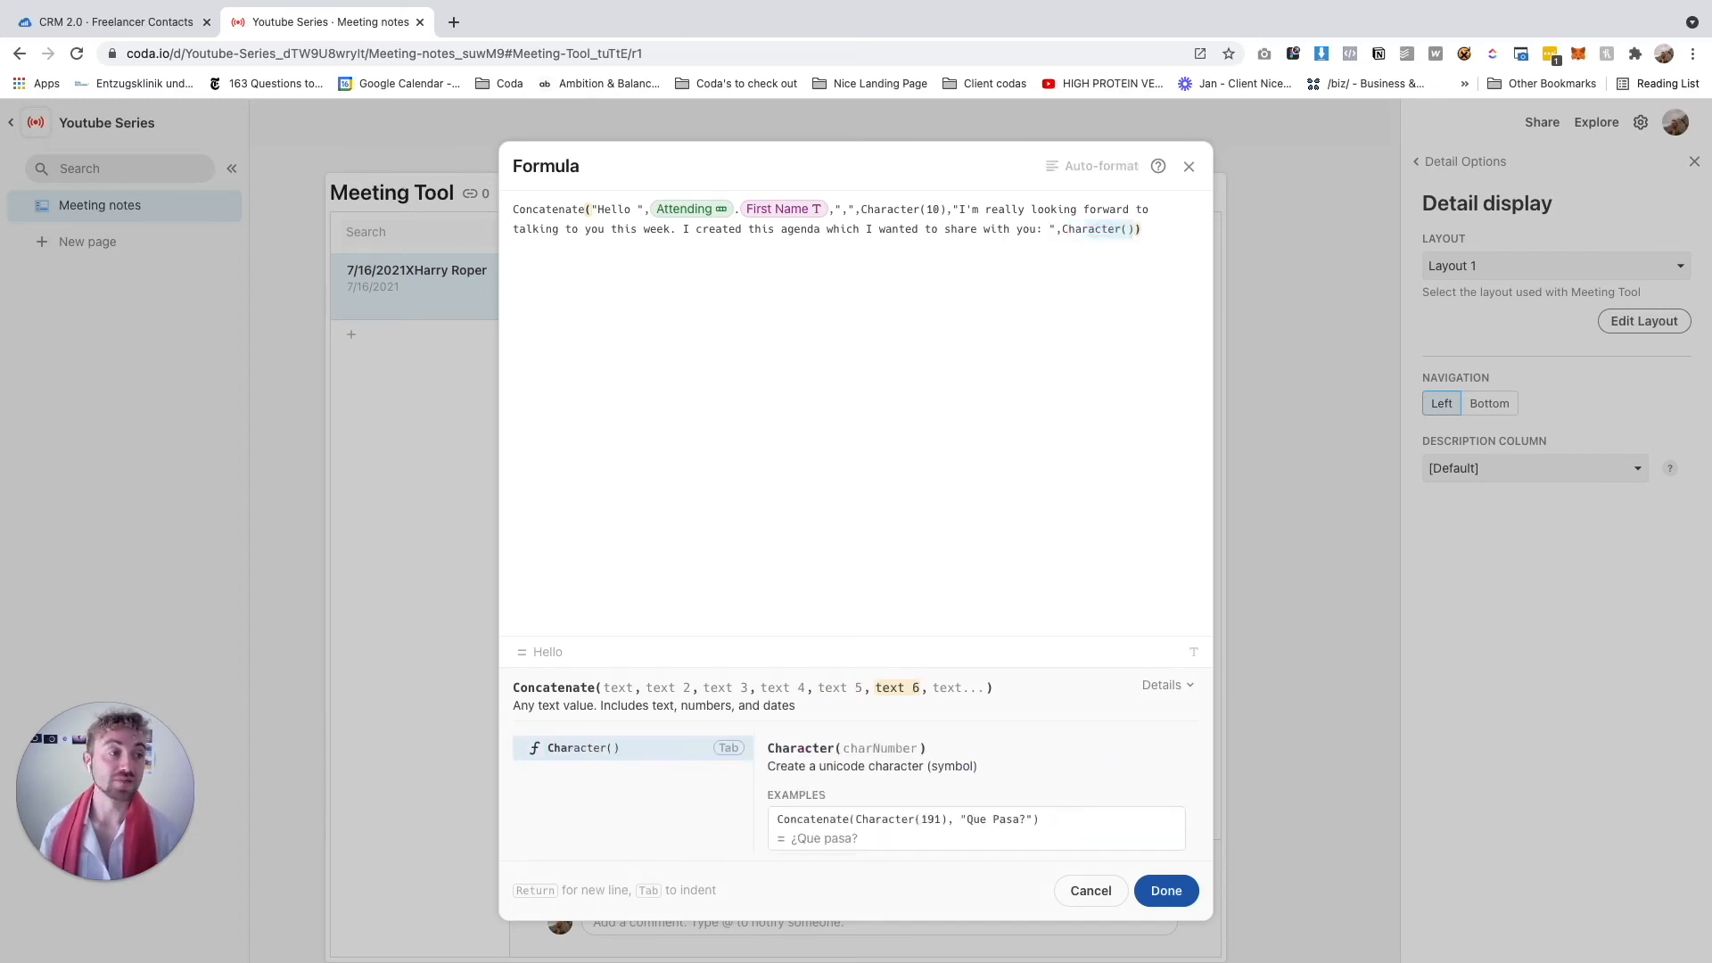
pyautogui.write(',')
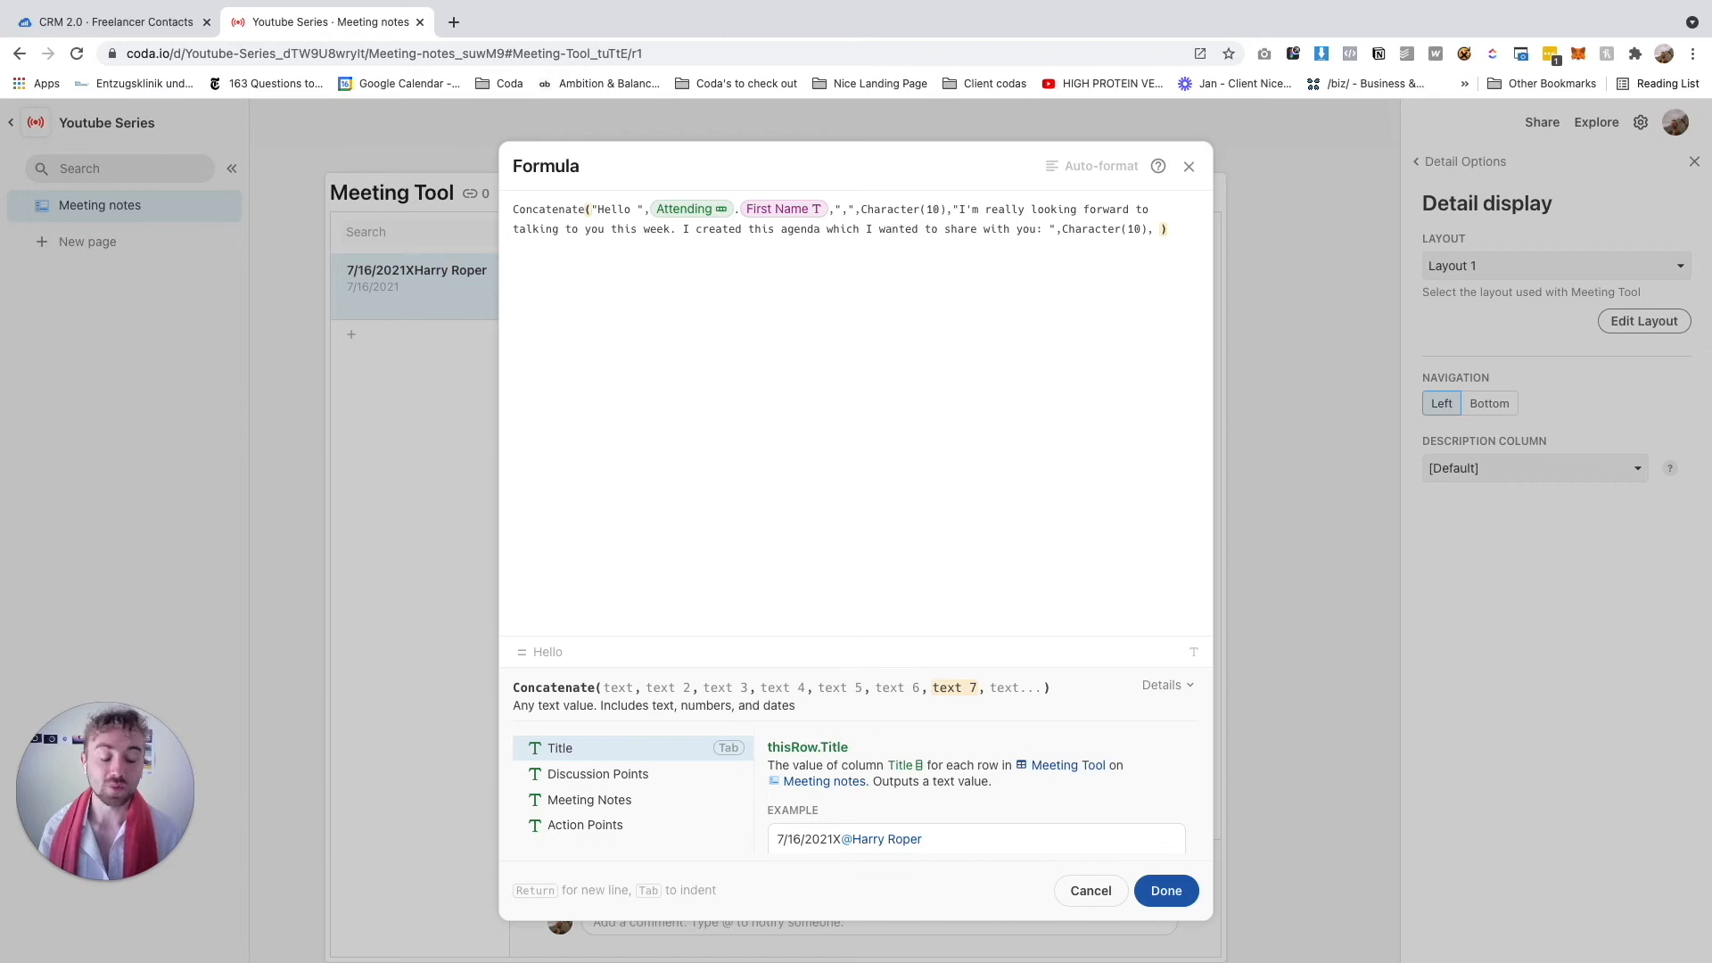
# Insert ListCombine(thisRow.Discussion Points) into the email formula
pyautogui.write('List')
pyautogui.press('Down')
pyautogui.press('Down')
pyautogui.press('Down')
pyautogui.press('Tab')
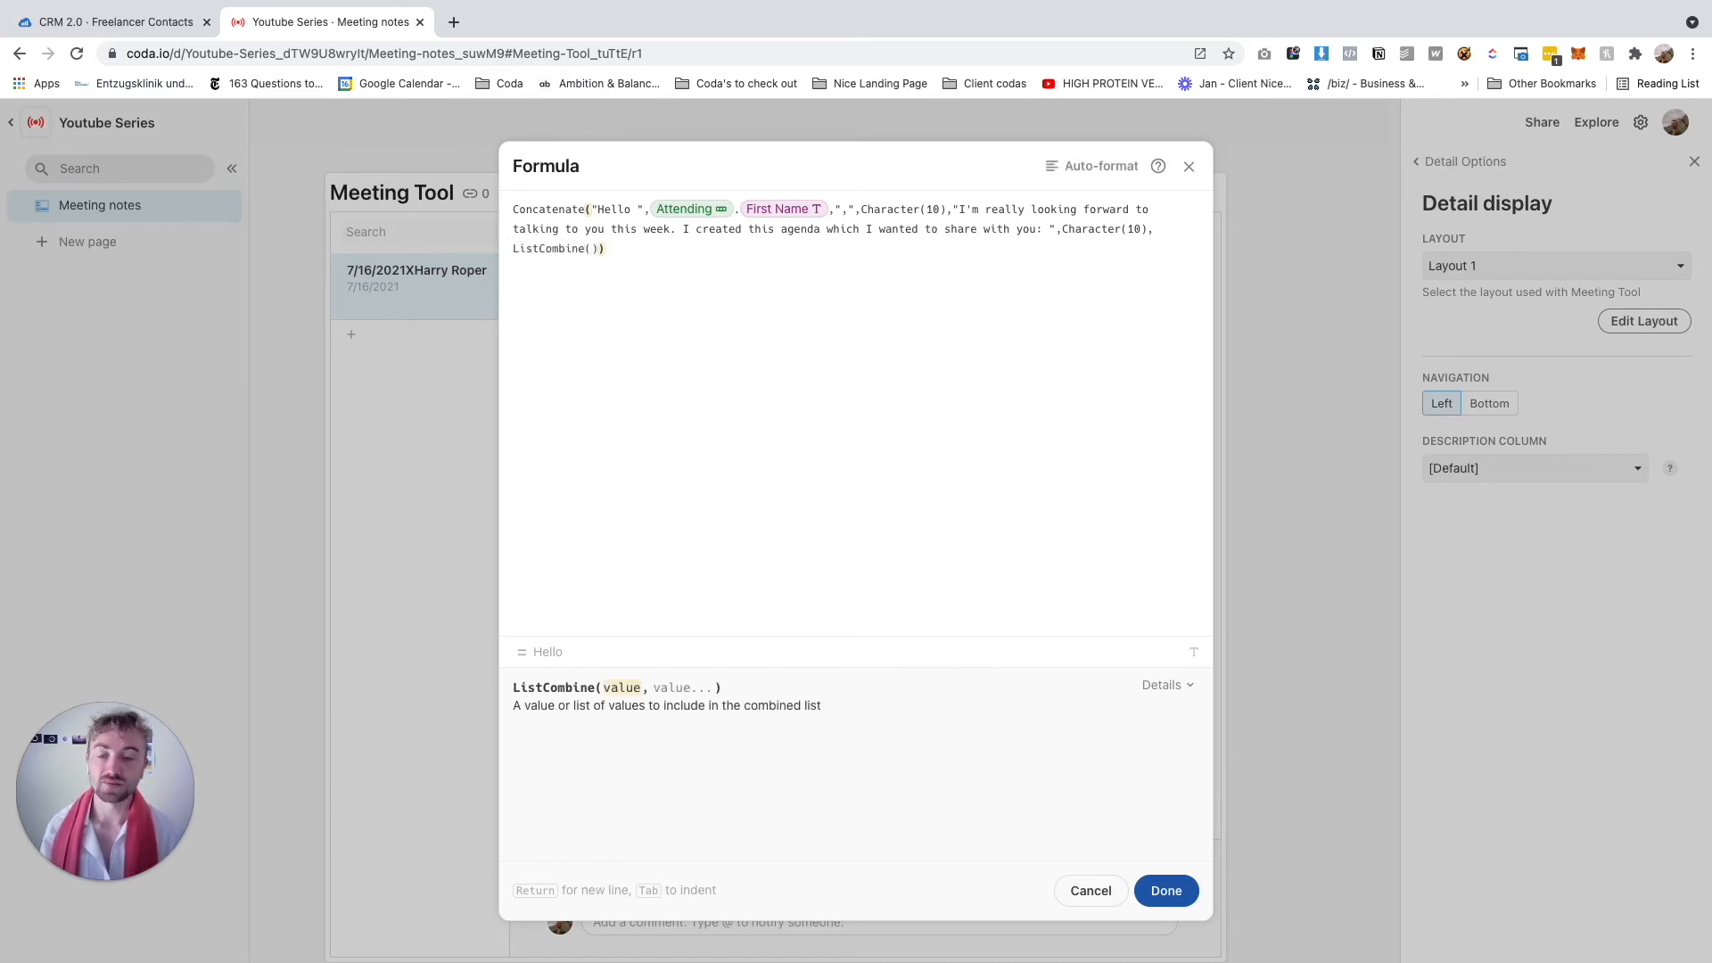
pyautogui.write('thisDocument')
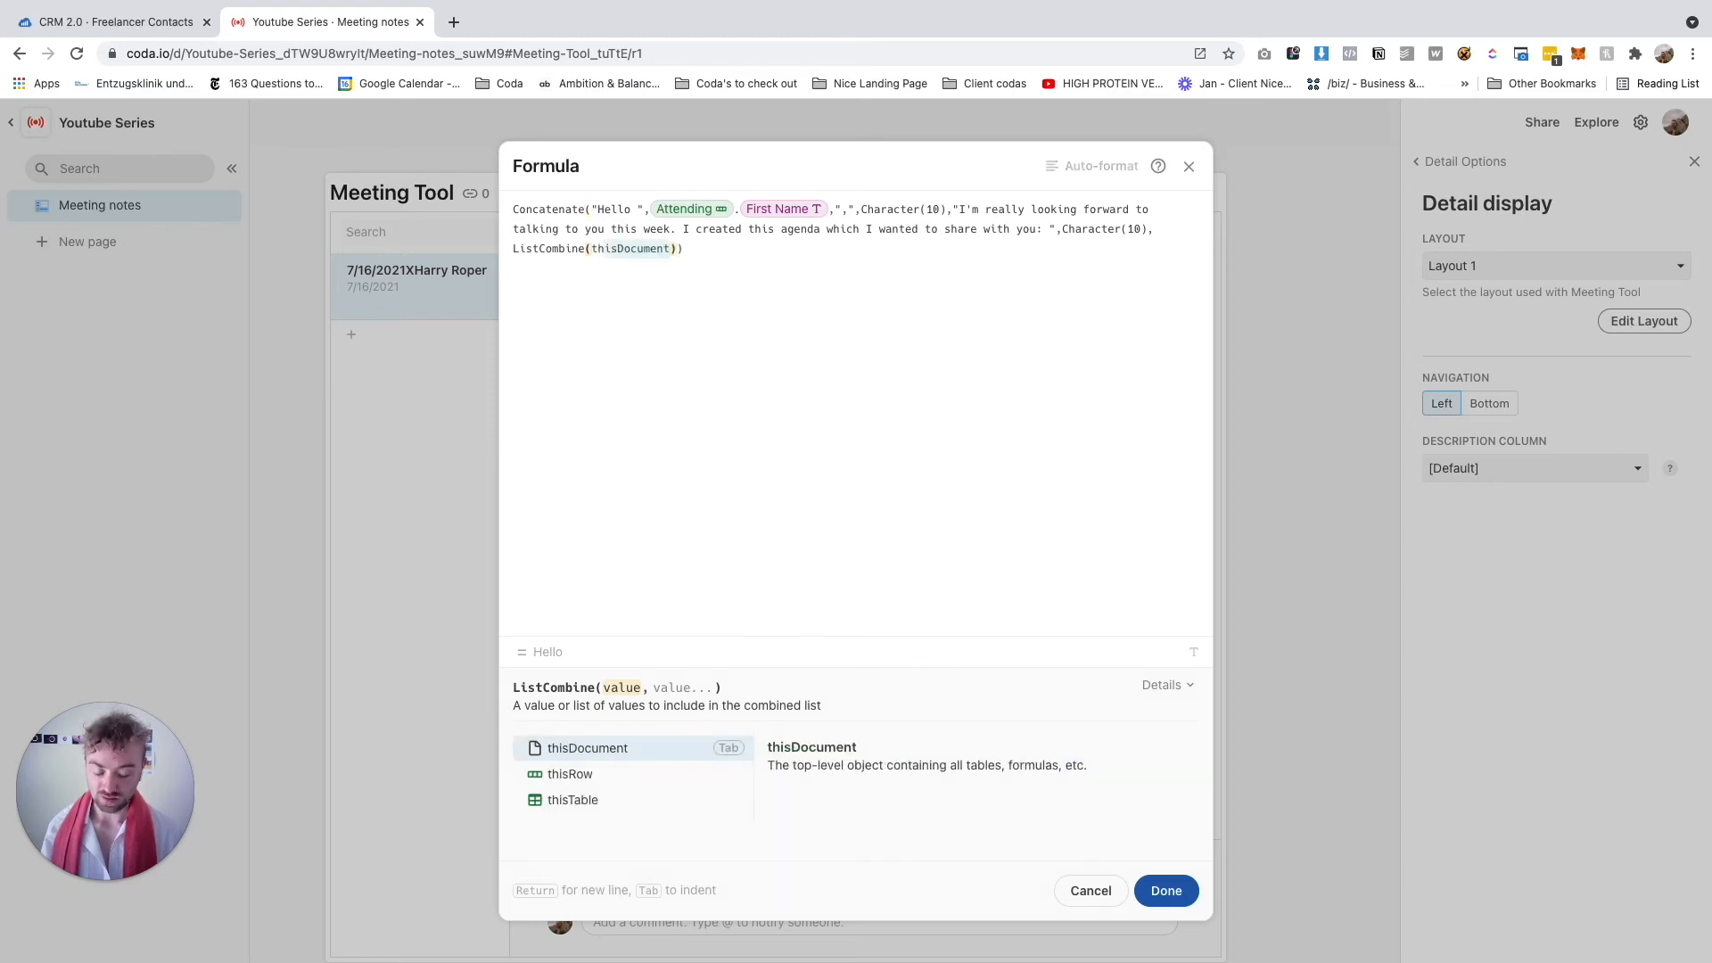
pyautogui.press('Tab')
pyautogui.write('.')
pyautogui.press('BackSpace')
pyautogui.press('BackSpace')
pyautogui.write('thisr')
pyautogui.press('Tab')
pyautogui.write(',')
pyautogui.press('BackSpace')
pyautogui.write('.')
pyautogui.press('BackSpace')
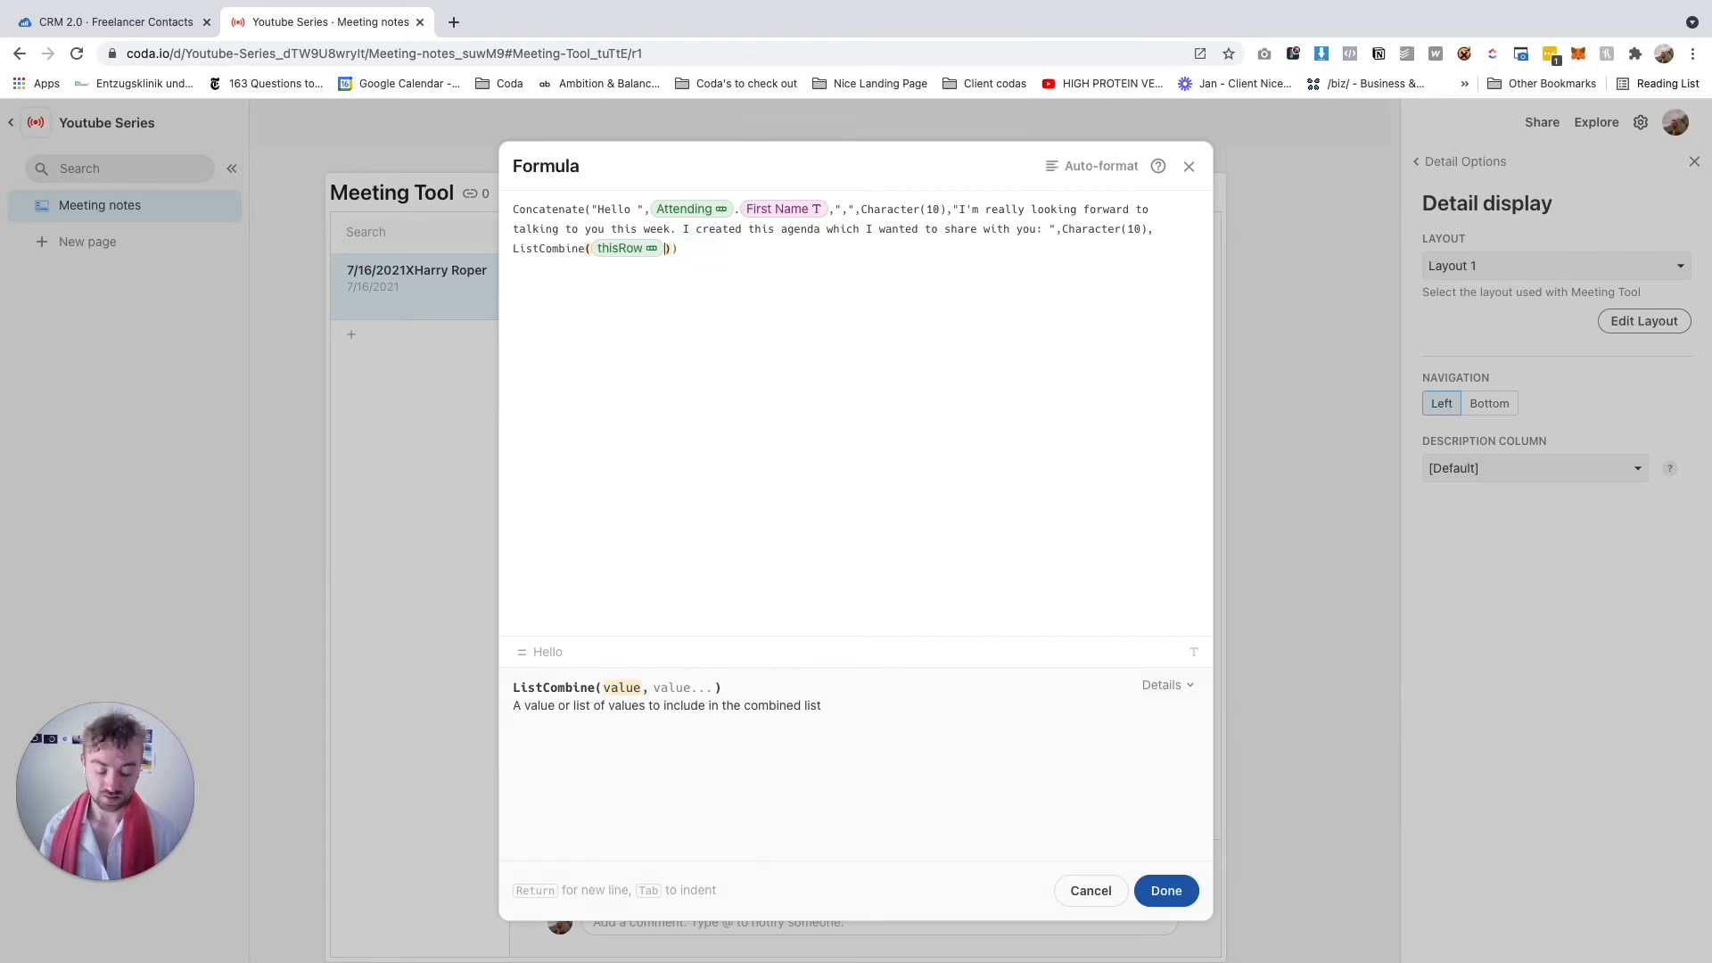
pyautogui.write('.discussion Points')
pyautogui.press('Tab')
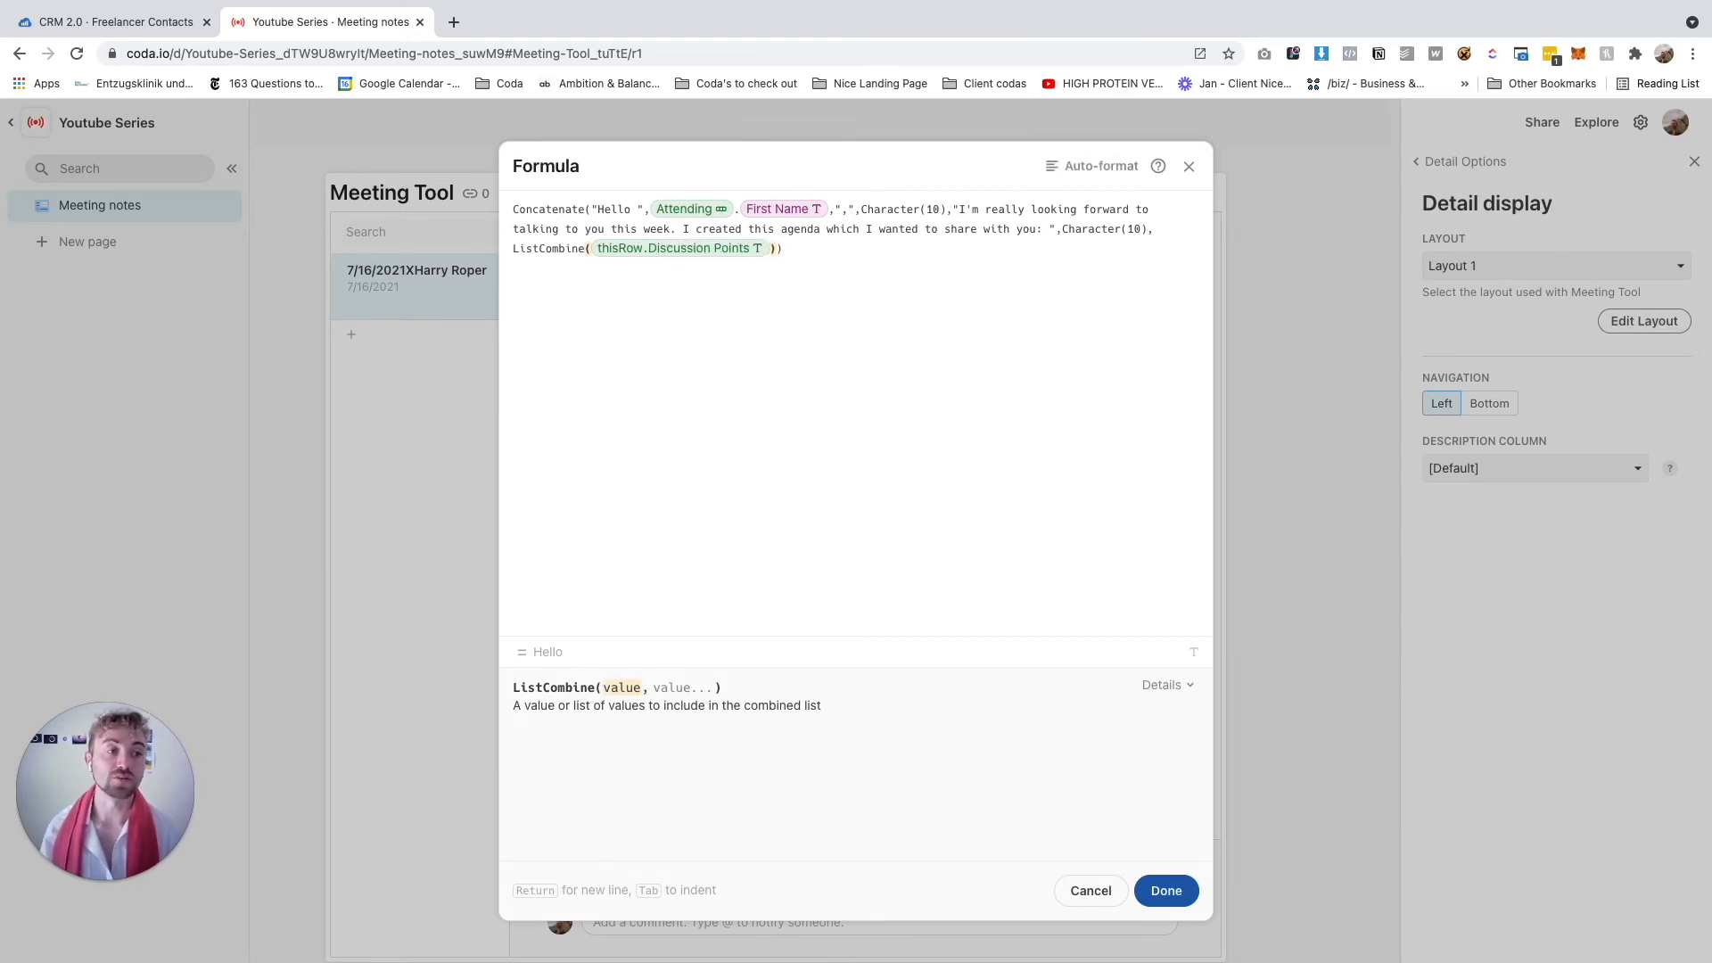
pyautogui.write(',')
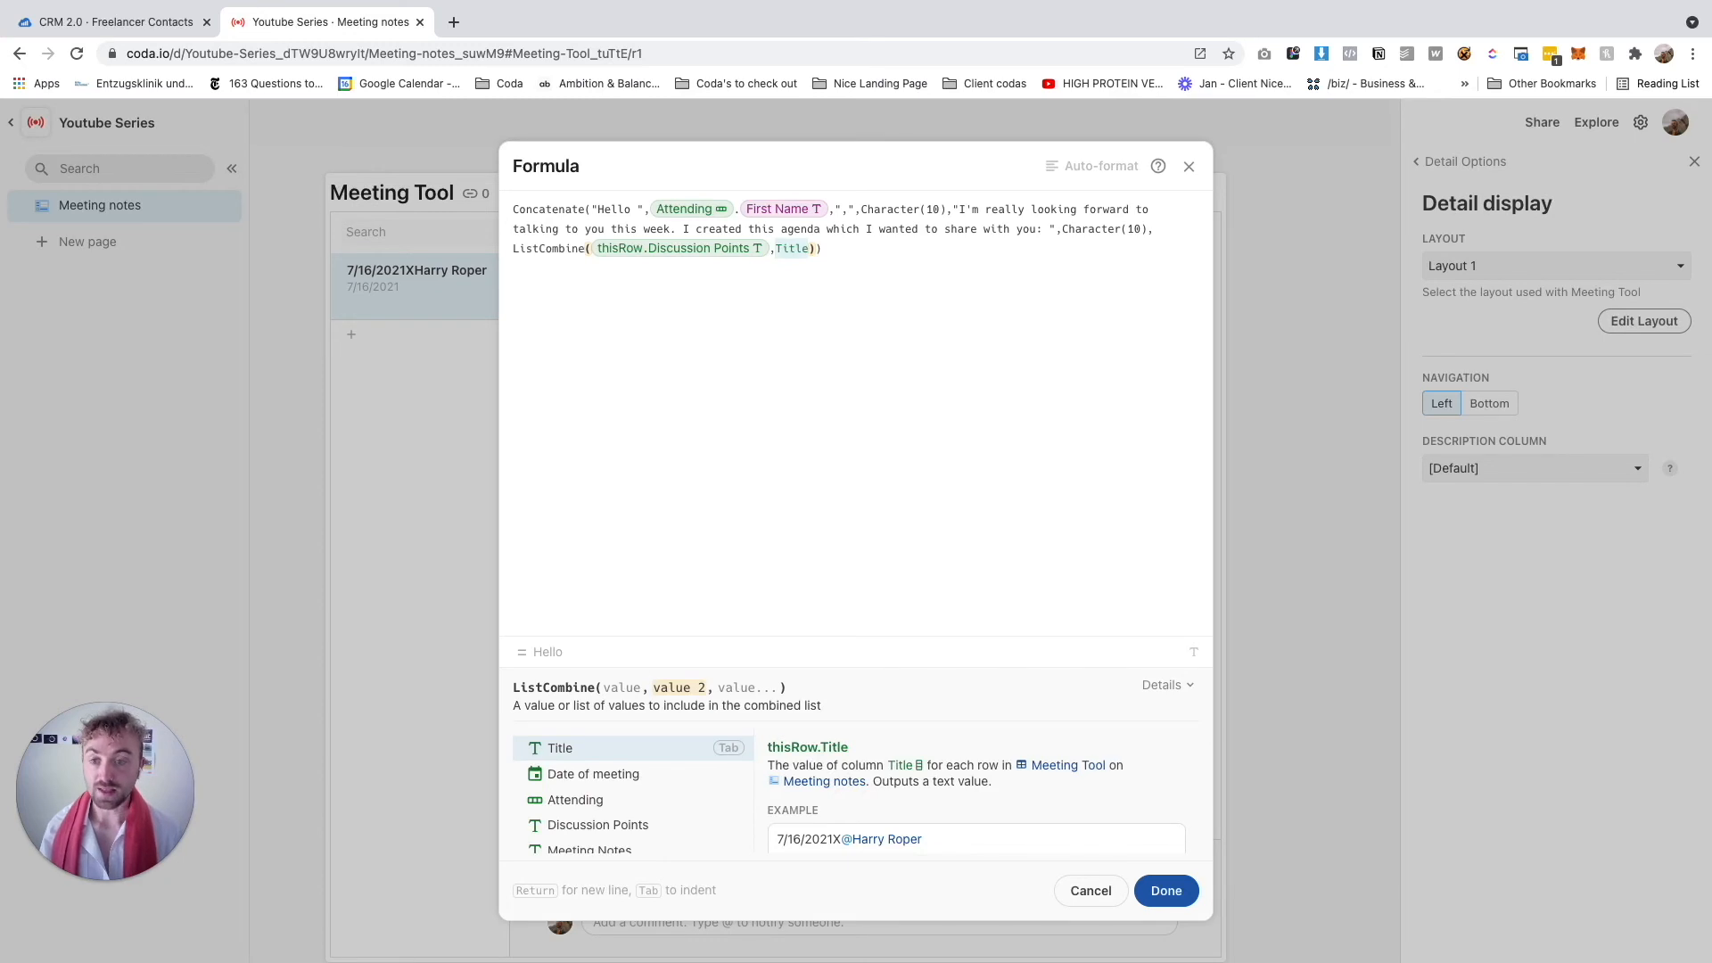
pyautogui.write('"I\'m')
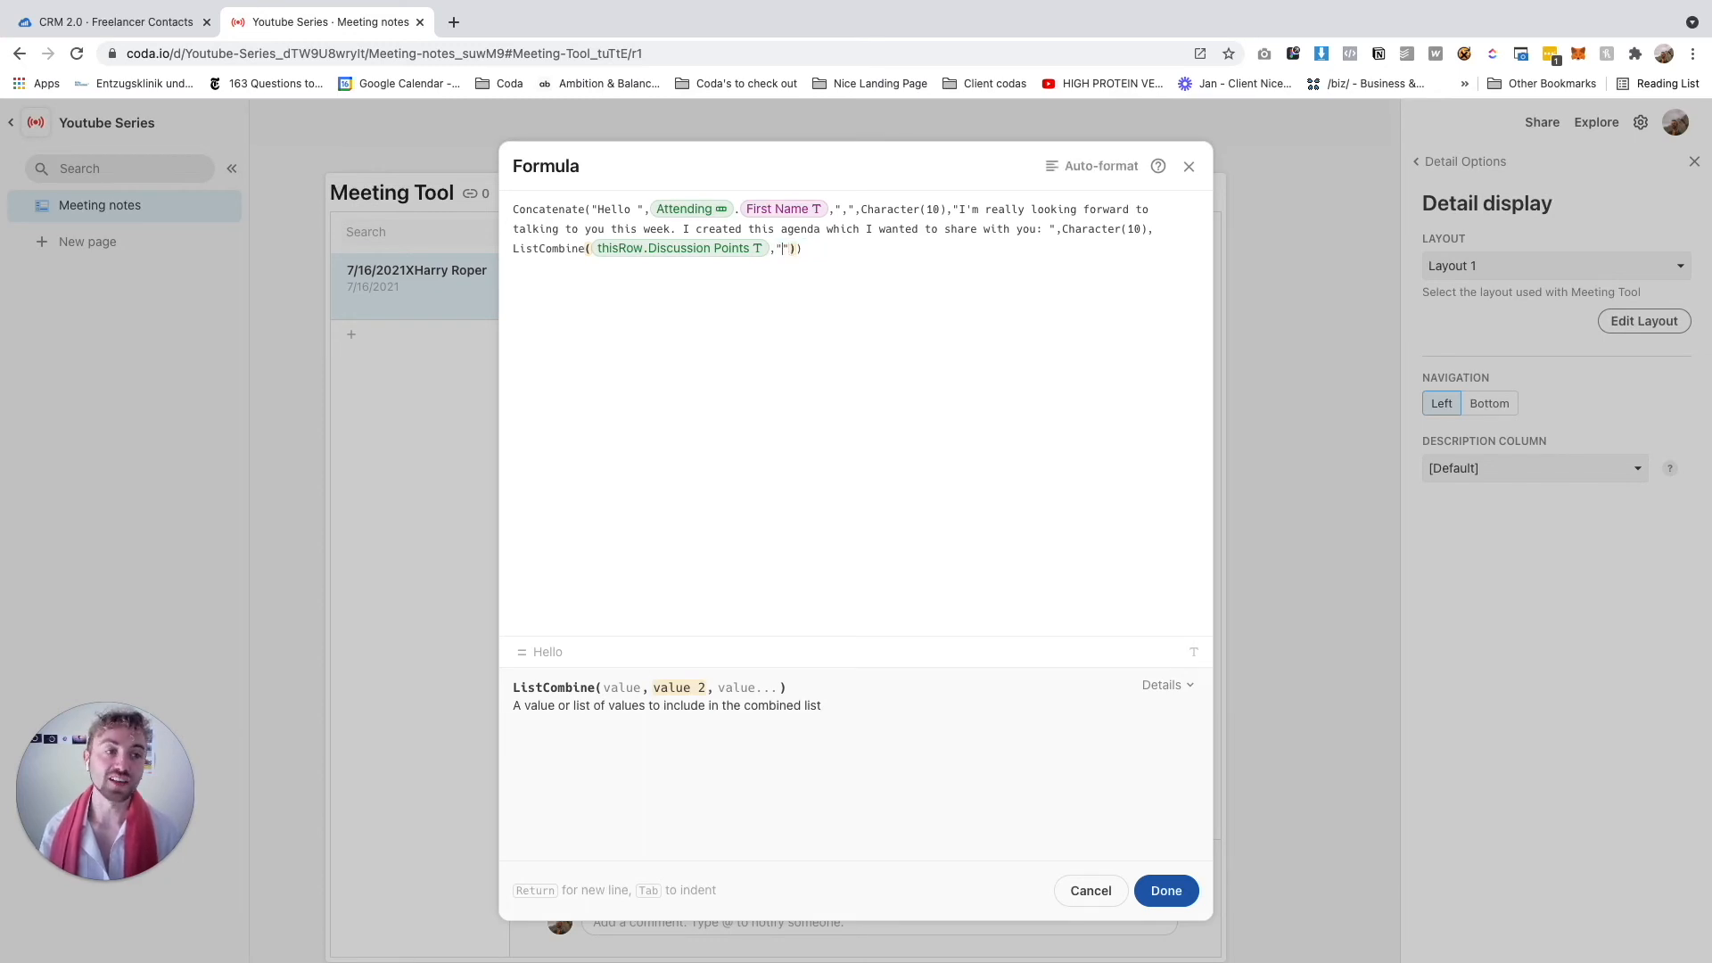
pyautogui.press('Right')
pyautogui.press('Right')
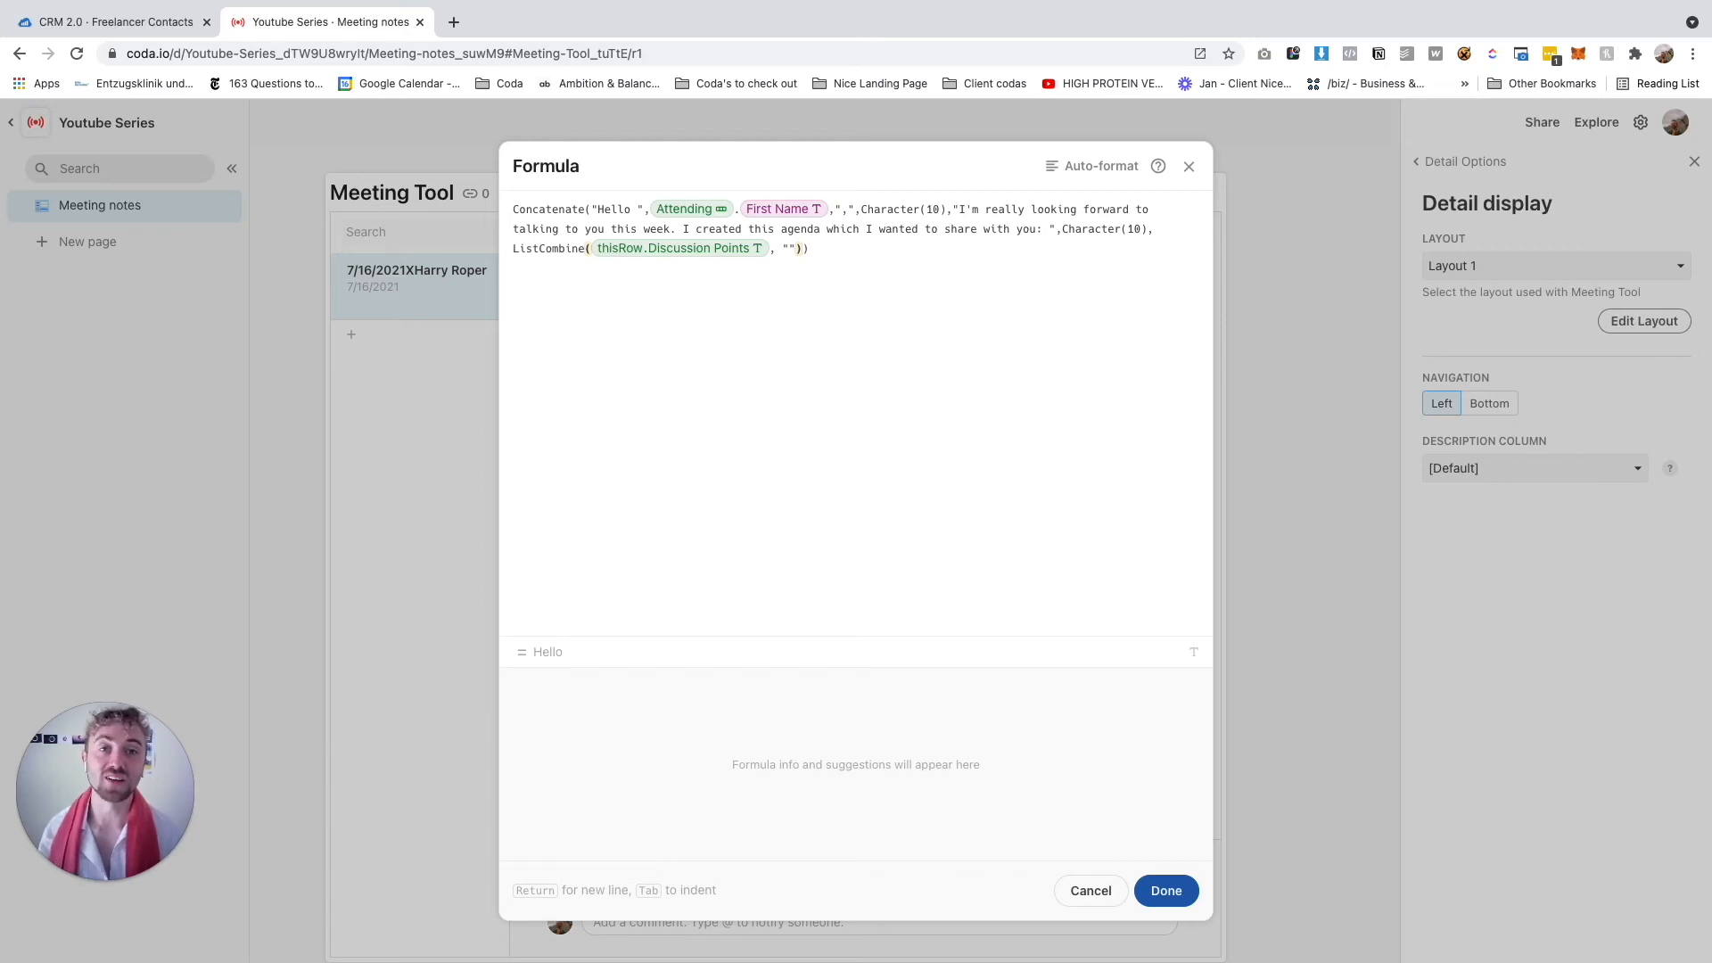
# Append .BulletedList() to the list and follow it with Character(10)
pyautogui.write(',Titlech')
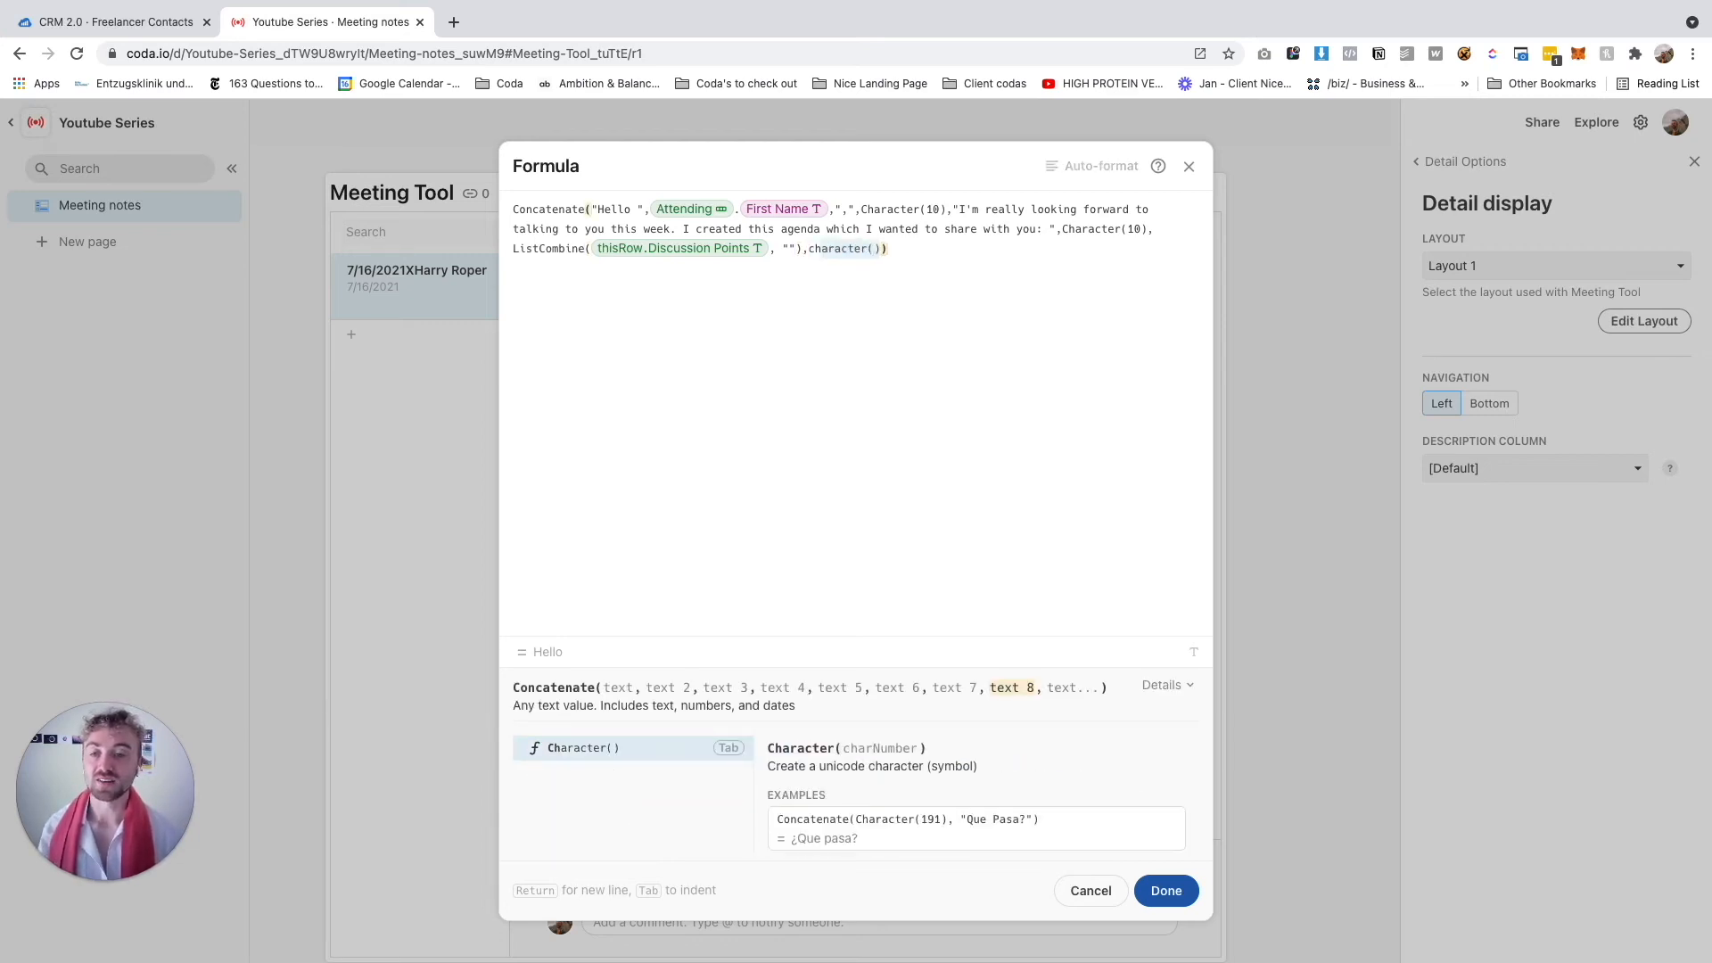
pyautogui.press('Tab')
pyautogui.write('10')
pyautogui.press('Left')
pyautogui.press('Left')
pyautogui.press('Left')
pyautogui.press('Left')
pyautogui.press('Left')
pyautogui.press('Left')
pyautogui.press('Left')
pyautogui.press('Left')
pyautogui.press('Left')
pyautogui.press('Left')
pyautogui.press('Left')
pyautogui.press('Left')
pyautogui.press('Left')
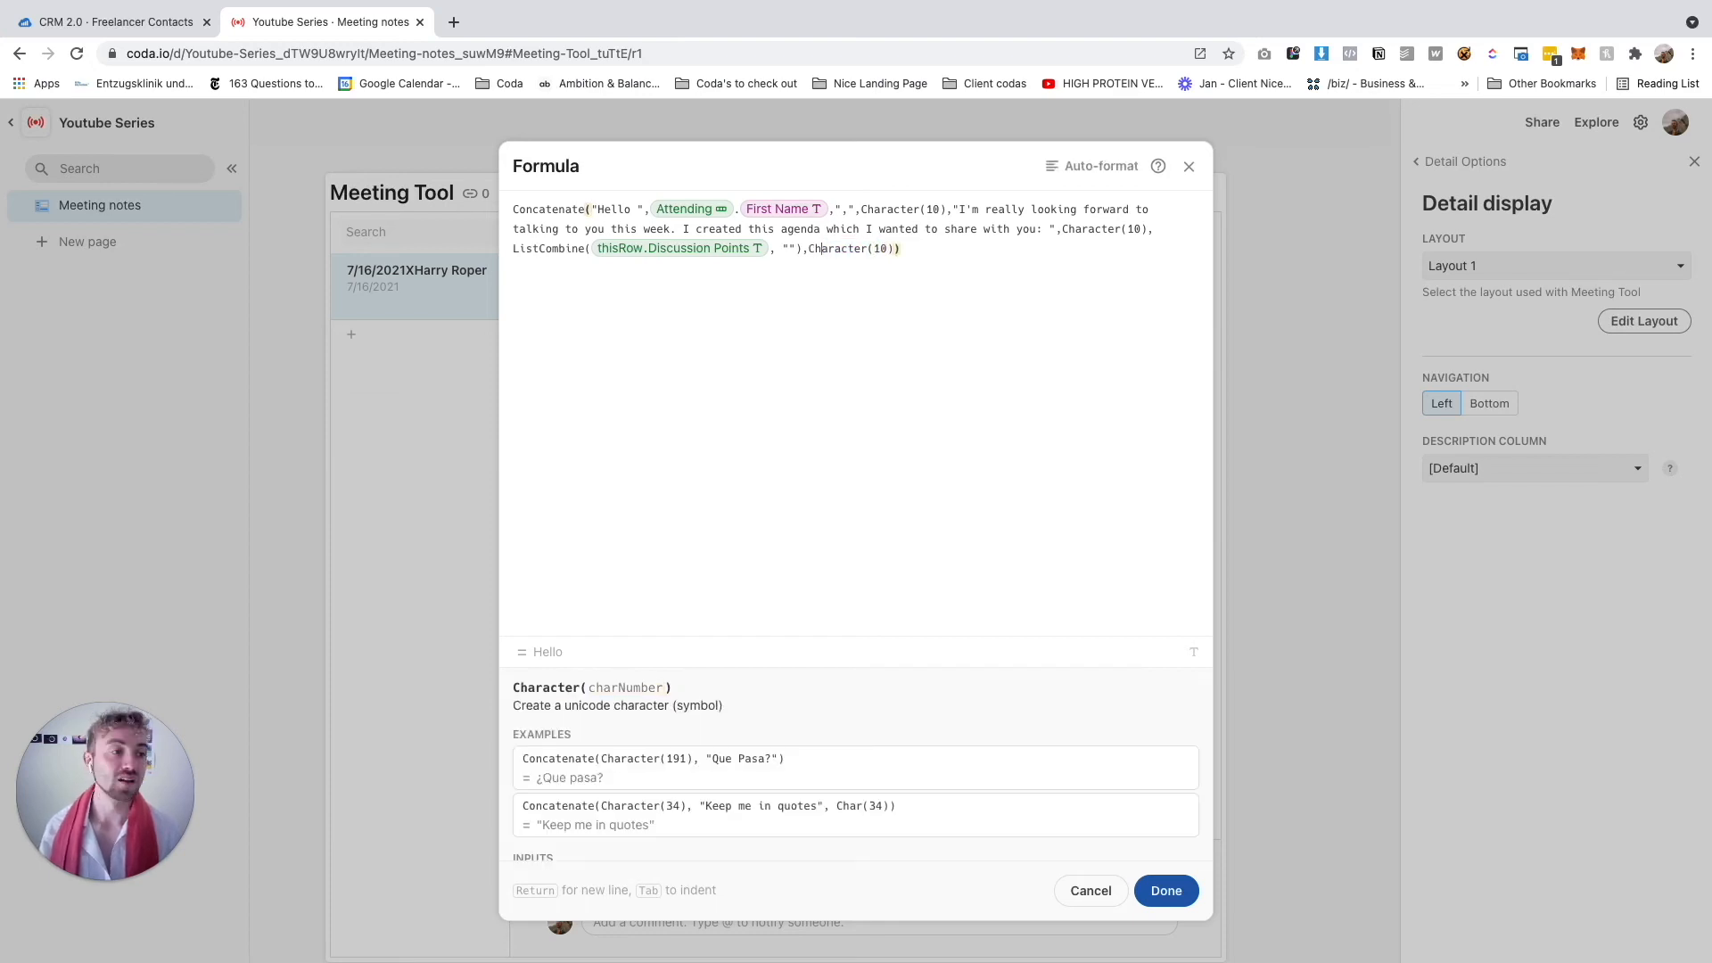
pyautogui.write('.bulletedList()')
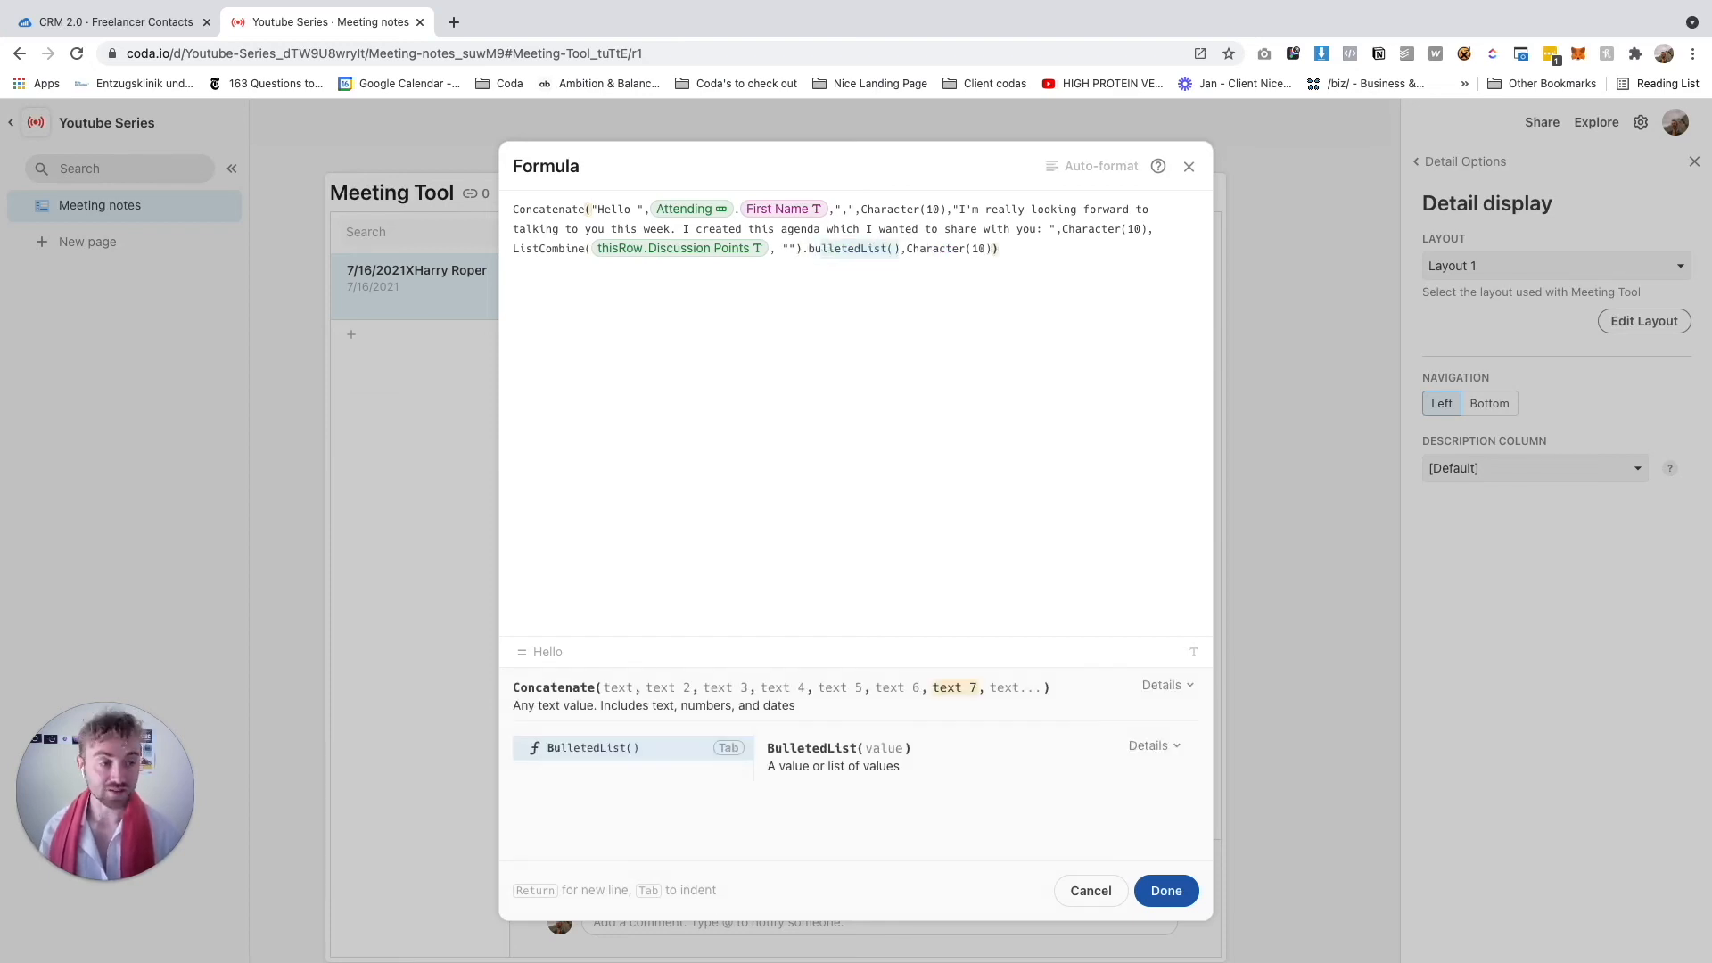
pyautogui.press('Tab')
pyautogui.press('Right')
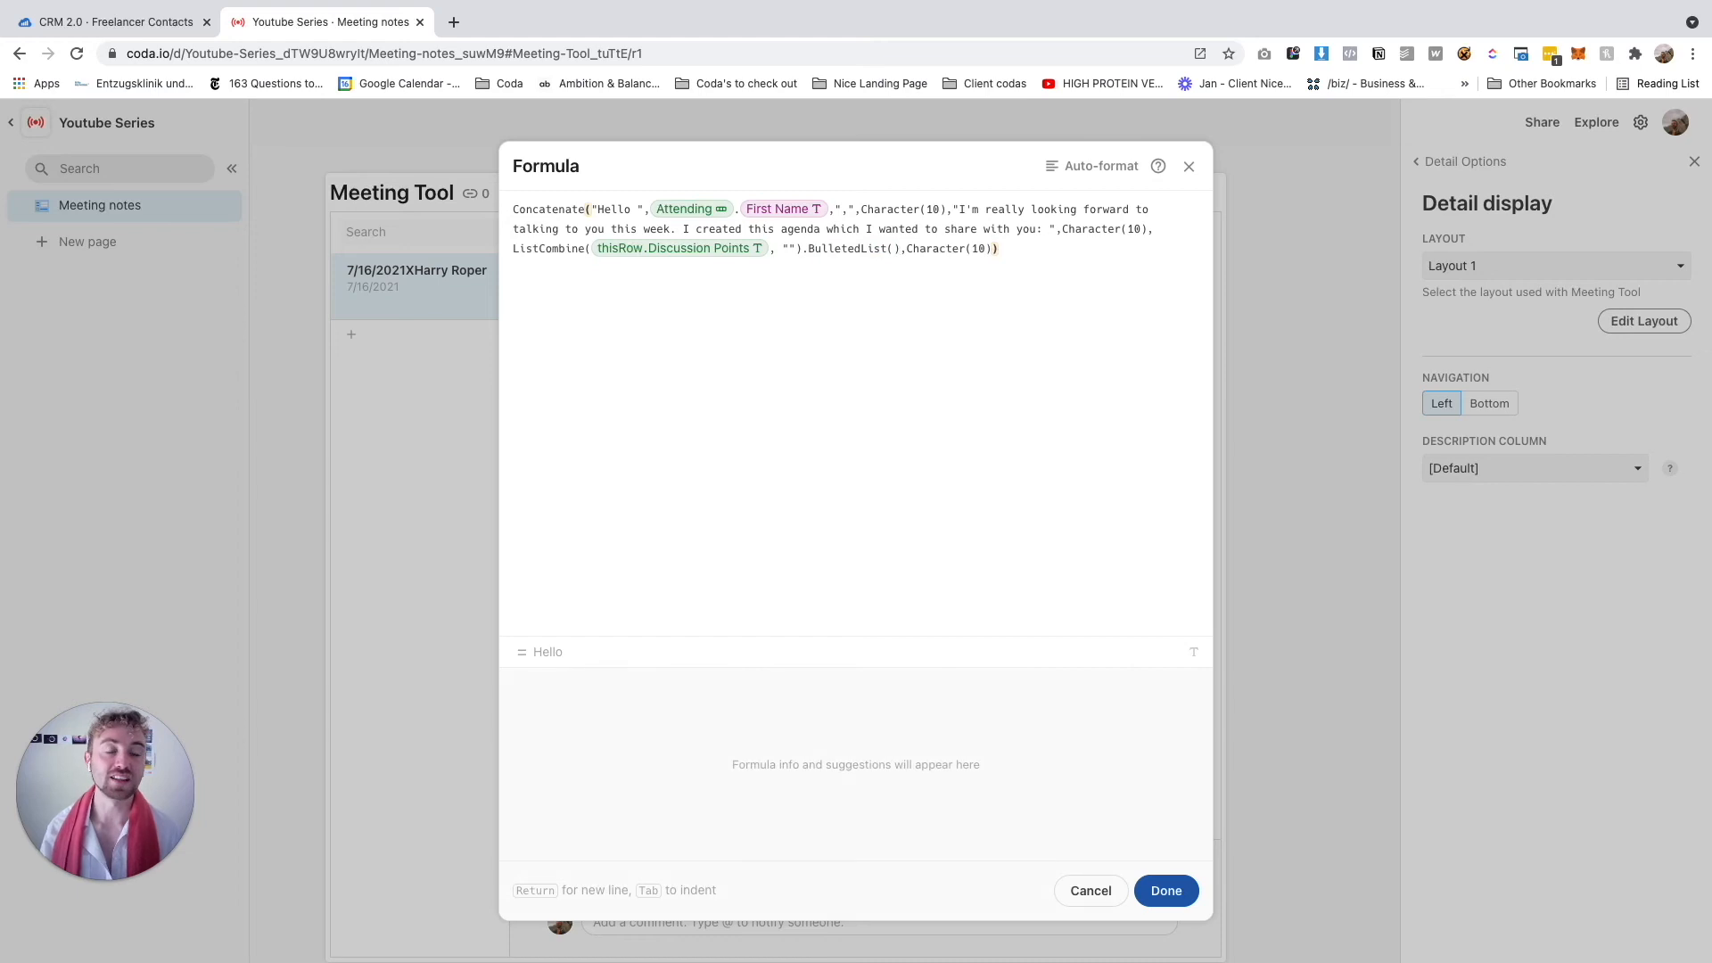
pyautogui.press('Right')
pyautogui.press('Right')
pyautogui.press('Right')
pyautogui.press('Right')
pyautogui.press('Right')
pyautogui.press('Right')
pyautogui.press('Right')
pyautogui.press('Right')
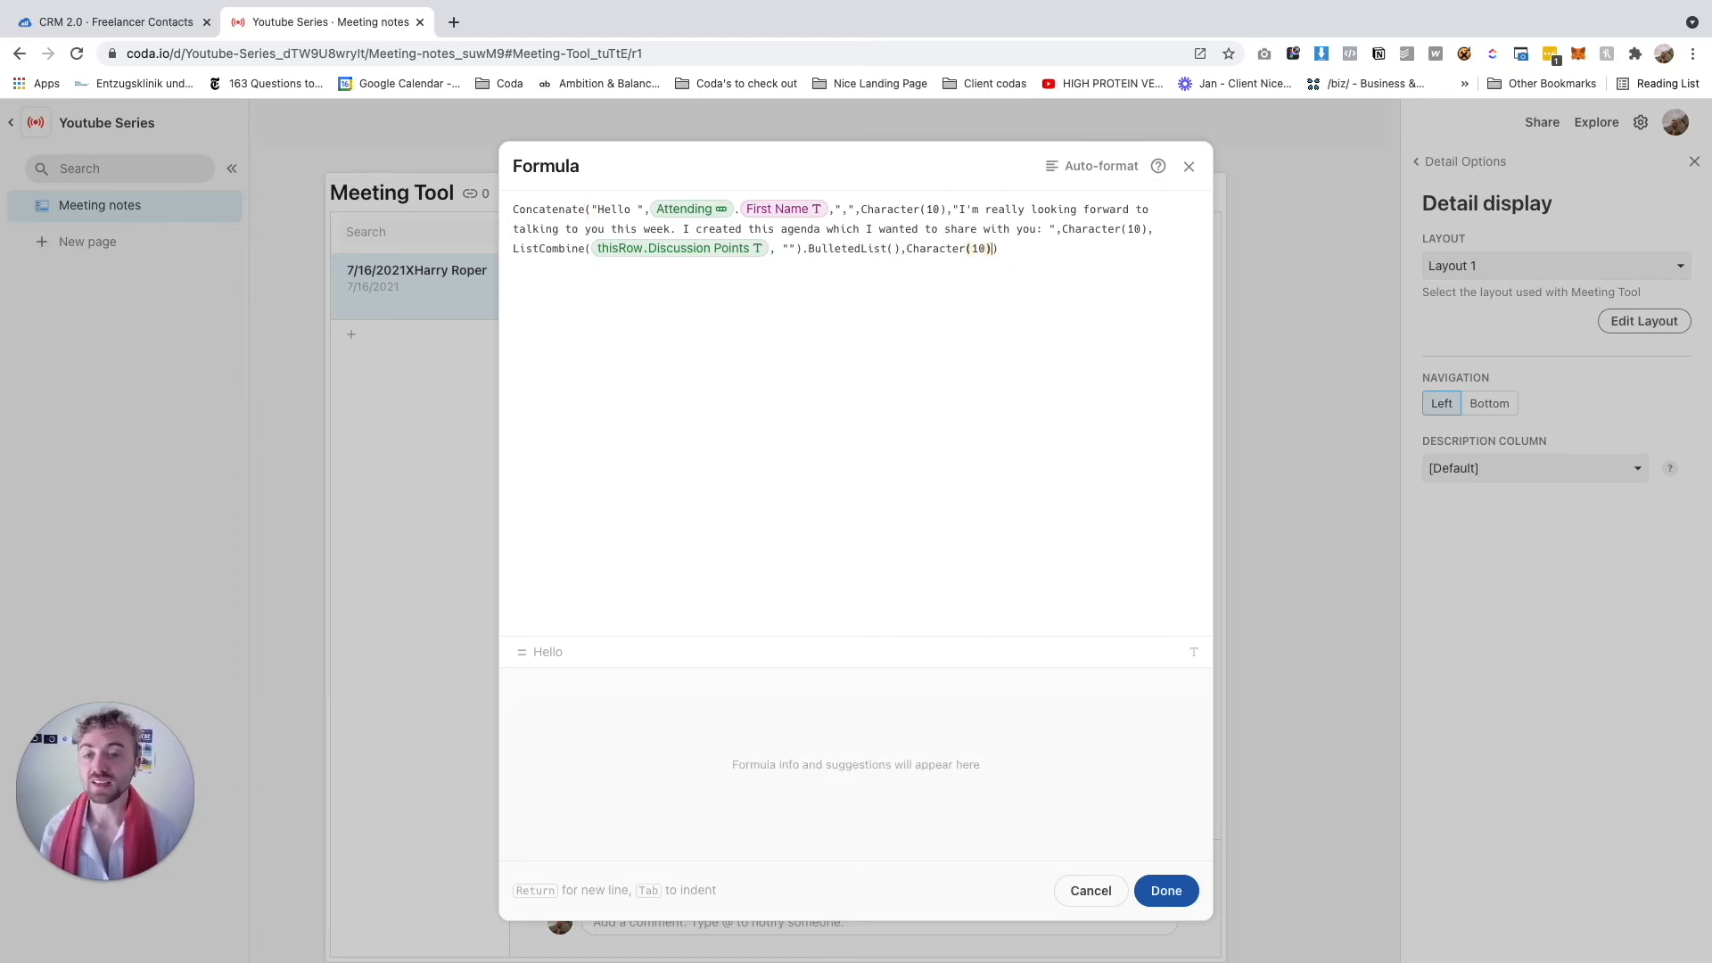
# End the formula with the add-to-agenda request, "Warm regards," and the sender's name, then click Done
pyautogui.write(', ')
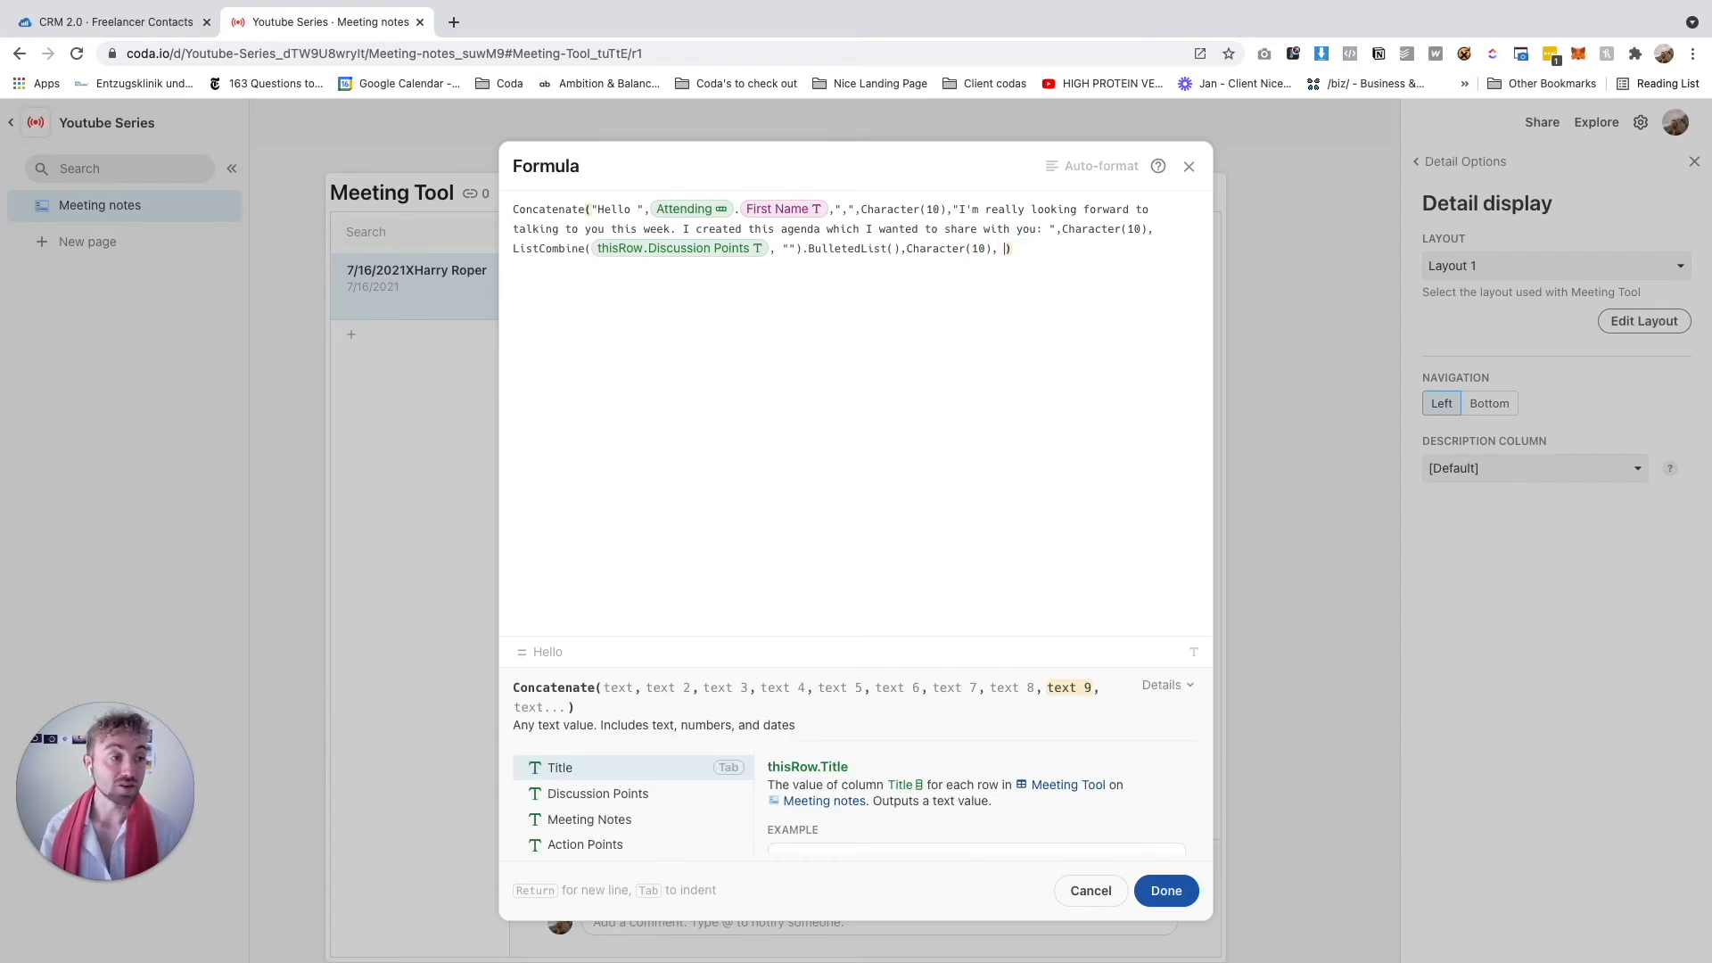
pyautogui.write('"").BulletedList(),Character(10), "')
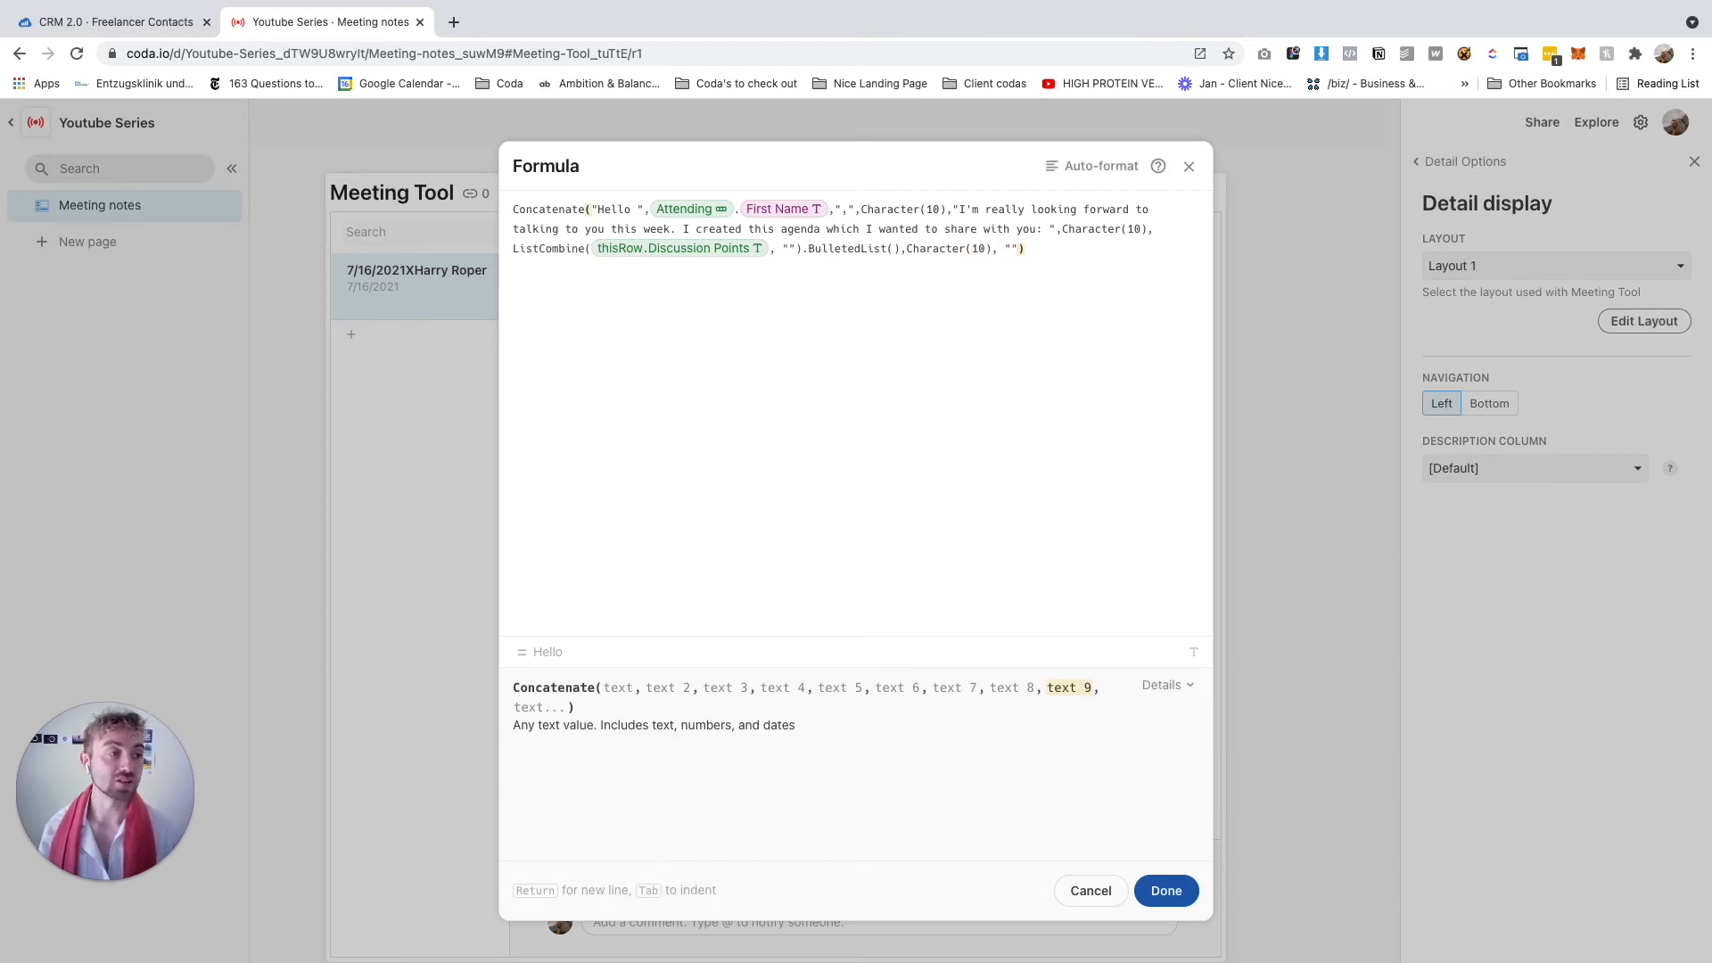
pyautogui.write('If there is anything you would like to add to this meeting agenda, please rep')
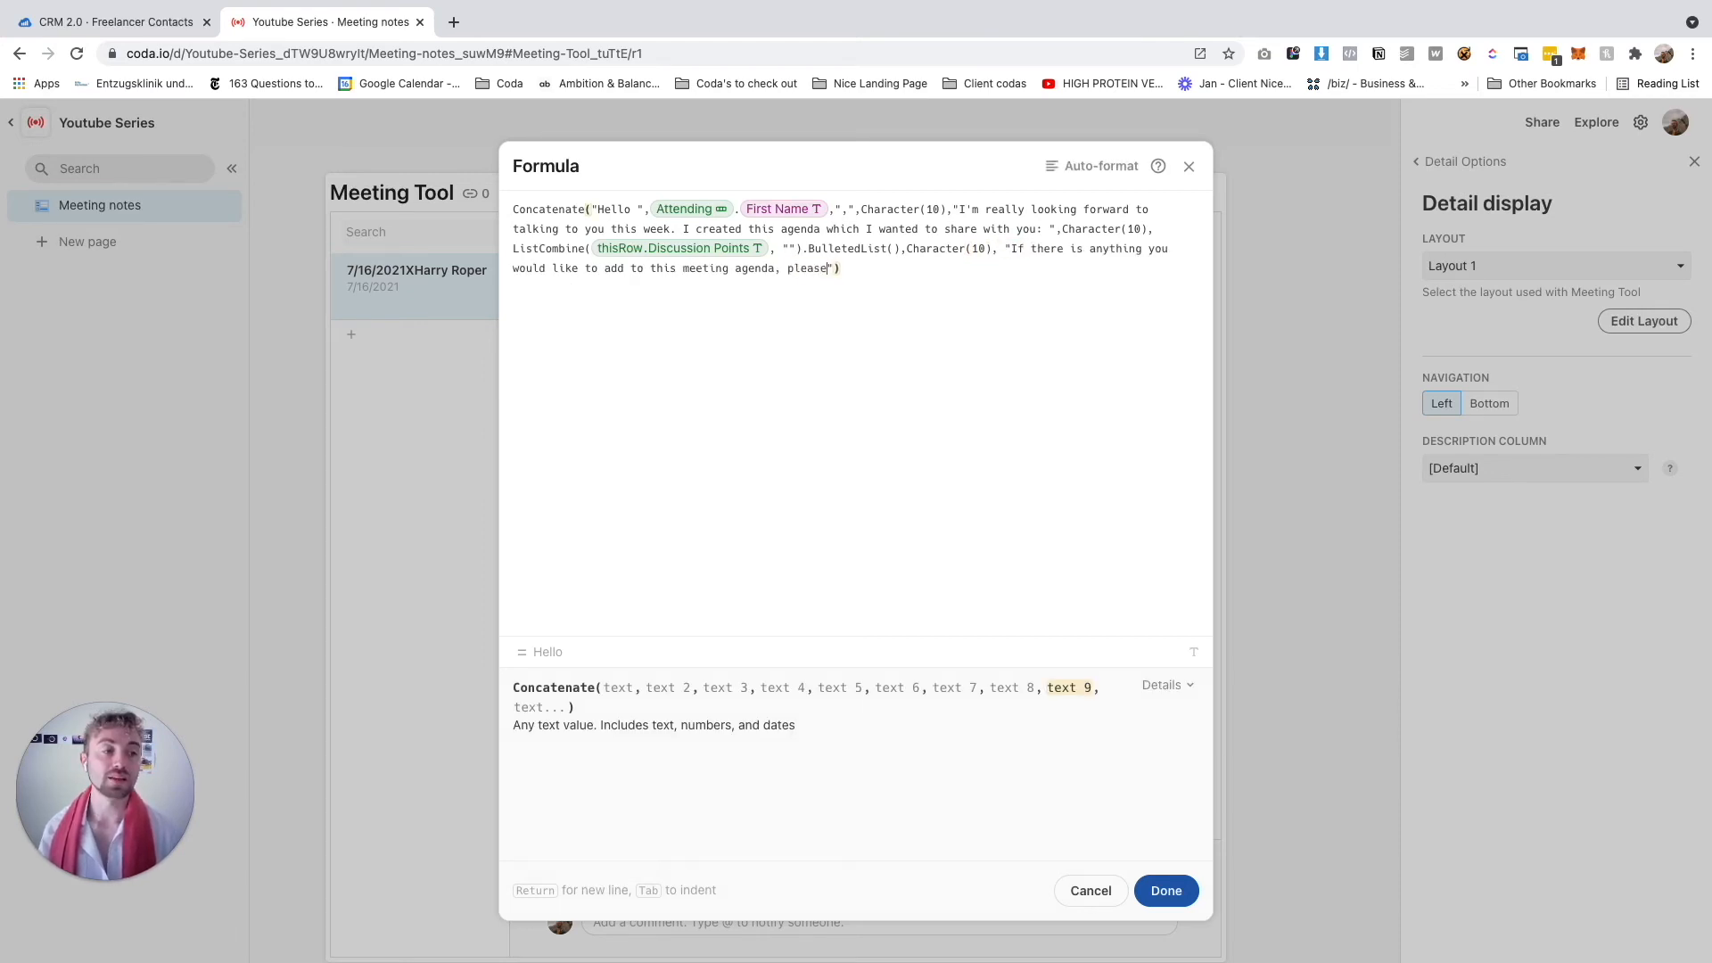
pyautogui.write('ly to this email.')
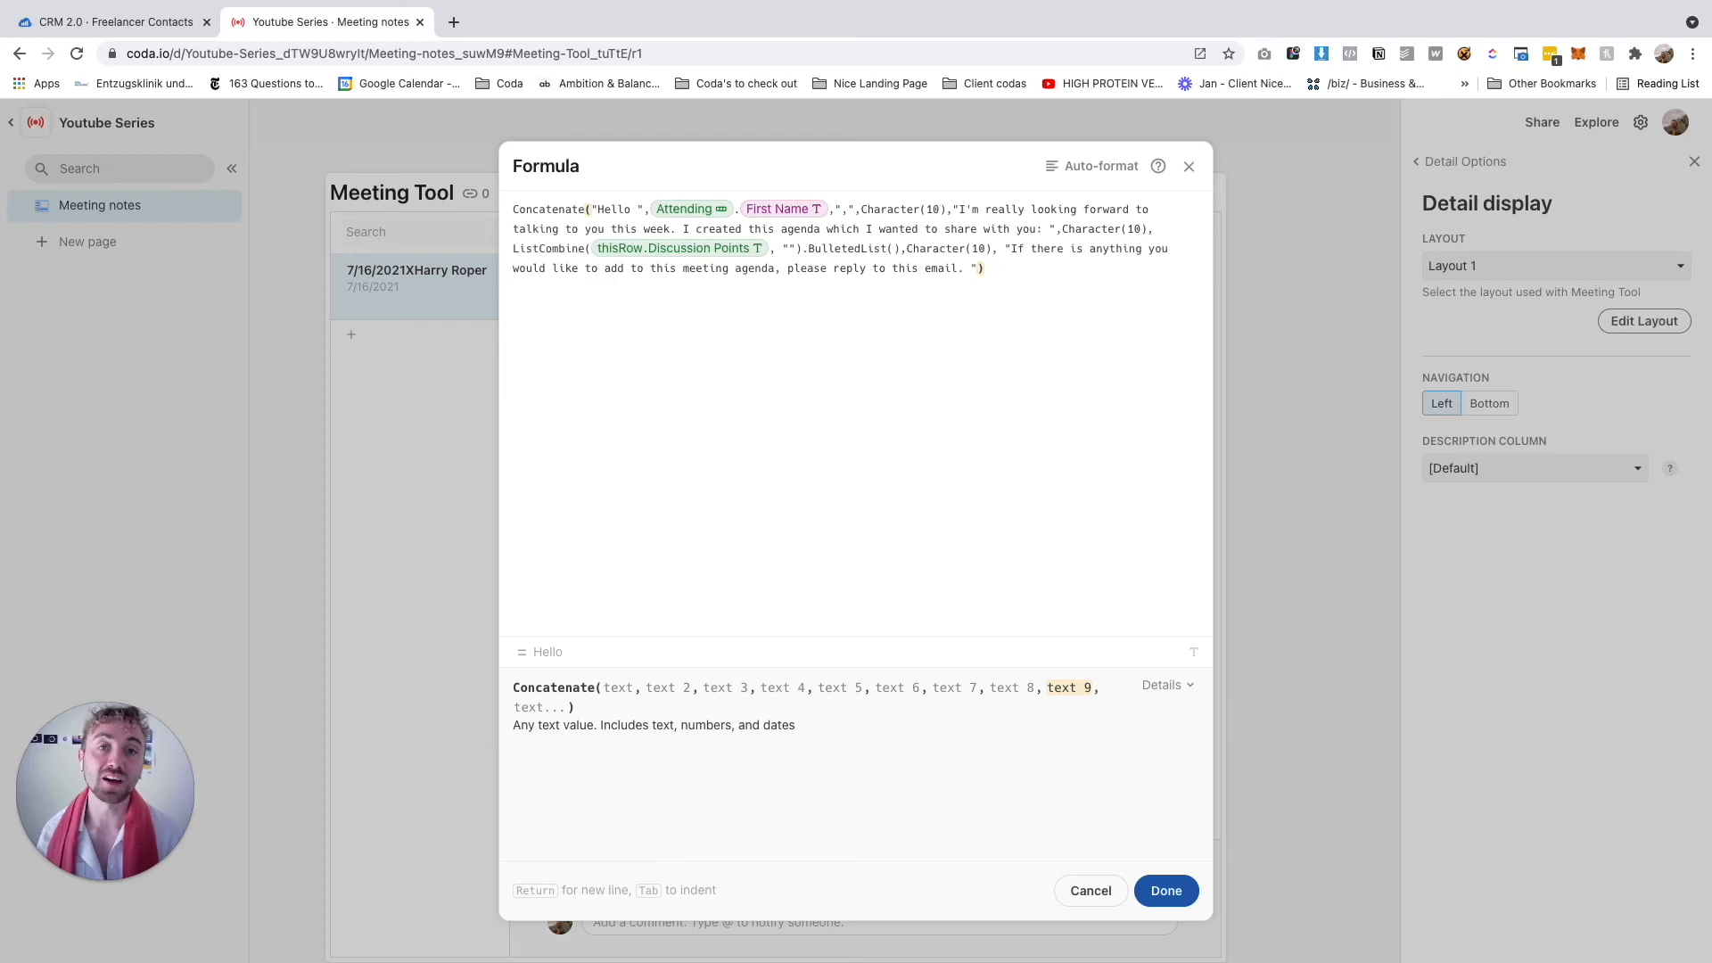
pyautogui.press('BackSpace')
pyautogui.press('BackSpace')
pyautogui.press('BackSpace')
pyautogui.write(', Character(10), "Warm regar')
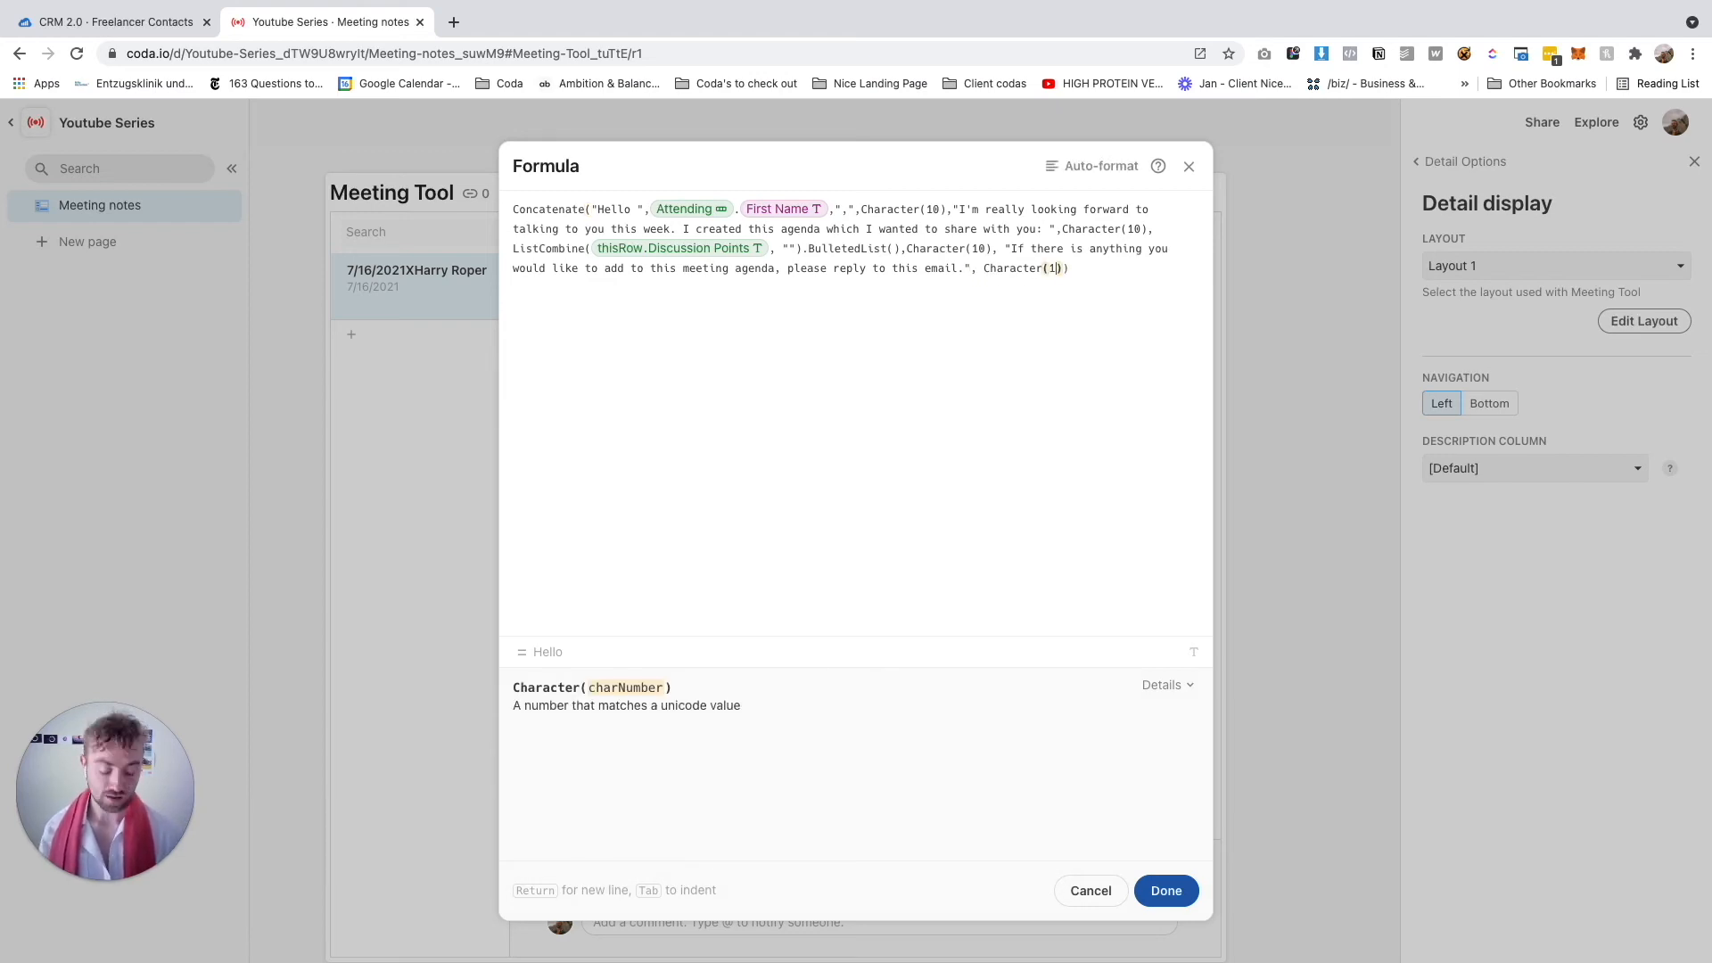
pyautogui.write('ds,"')
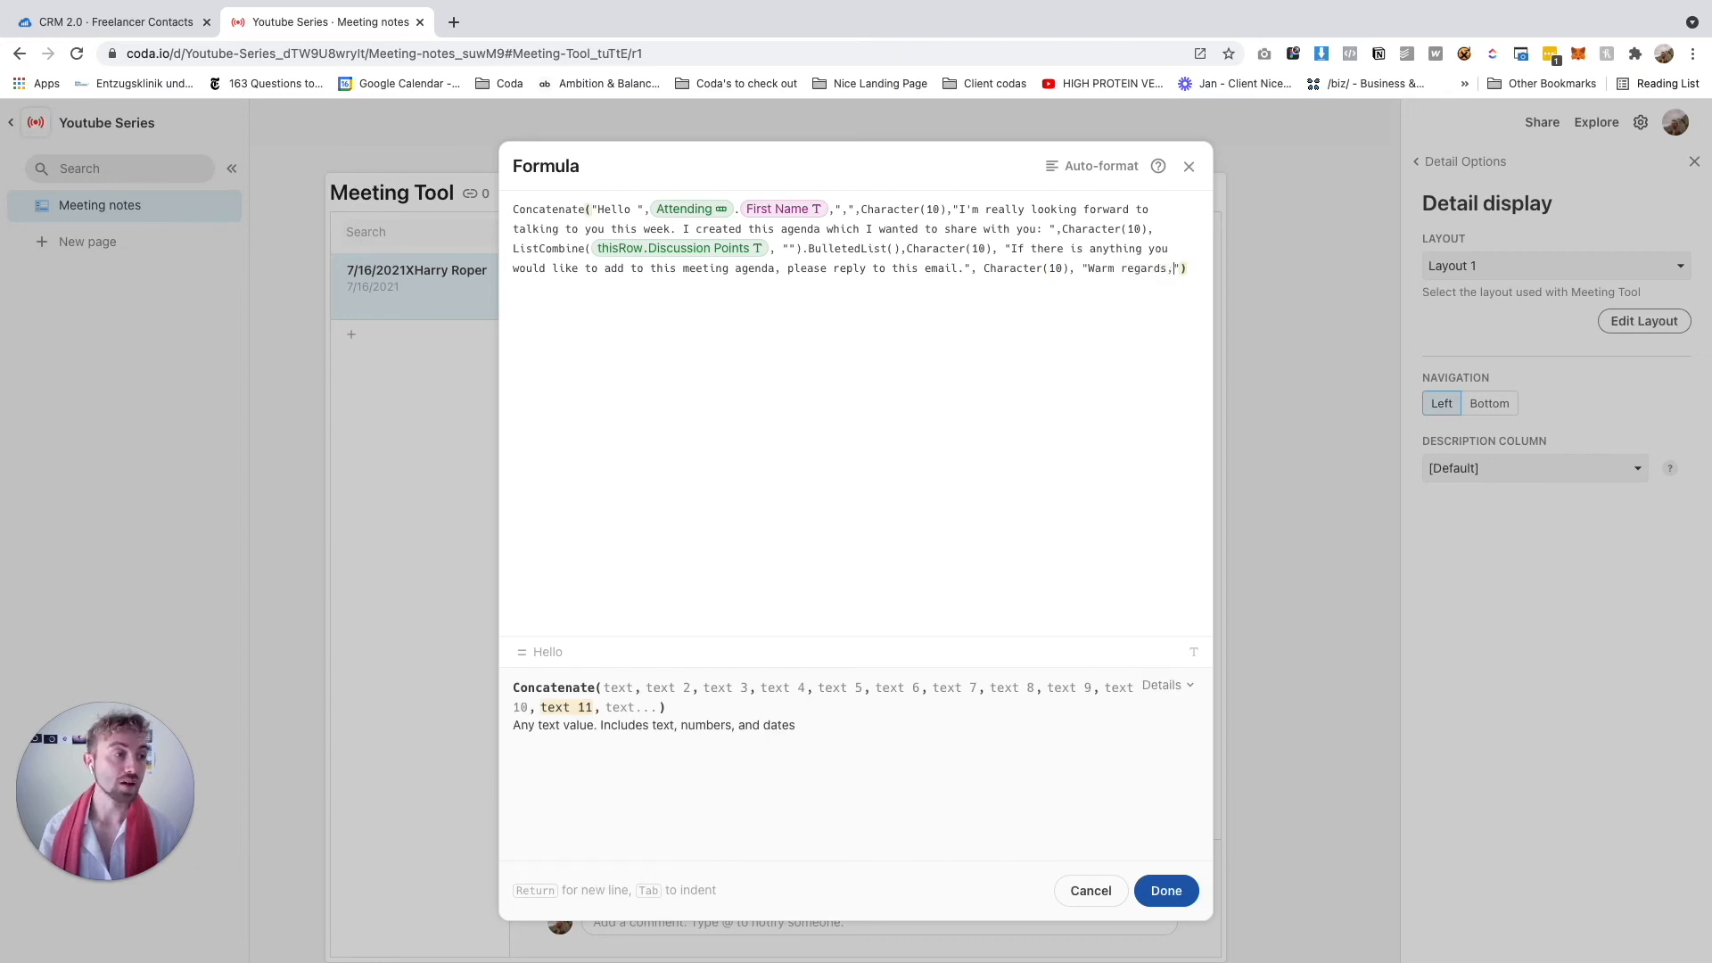
pyautogui.write(', Character(10), "')
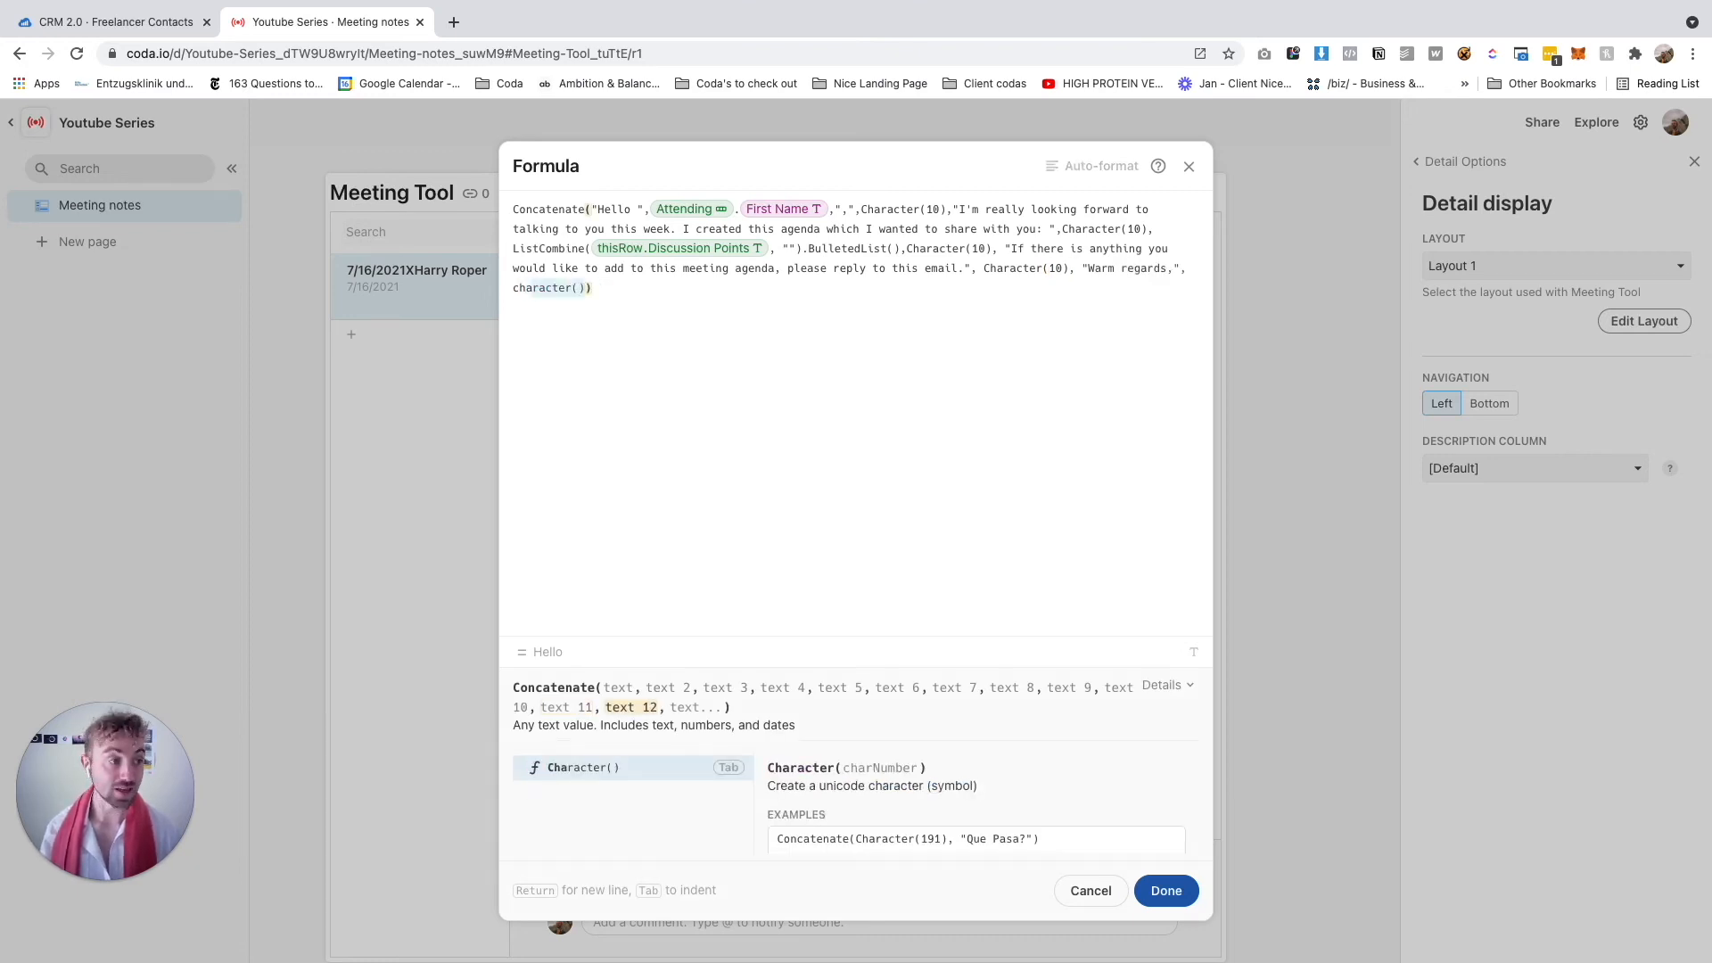
pyautogui.write('HArry')
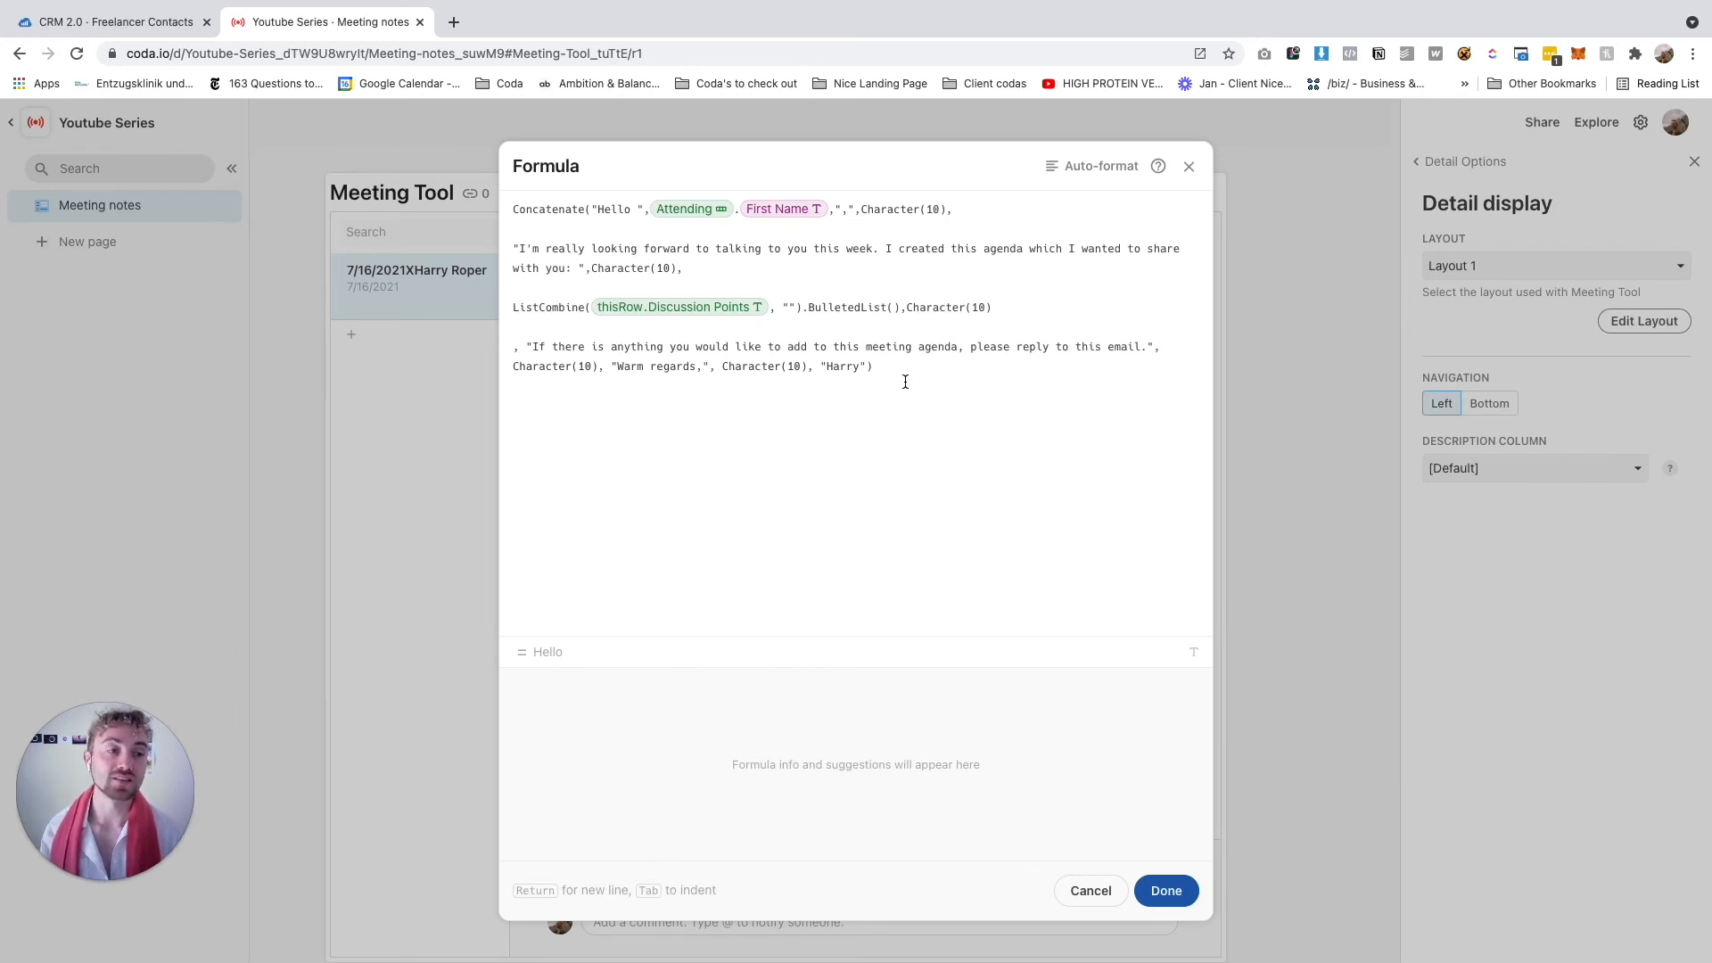
pyautogui.click(615, 364)
pyautogui.press('Return')
pyautogui.press('Return')
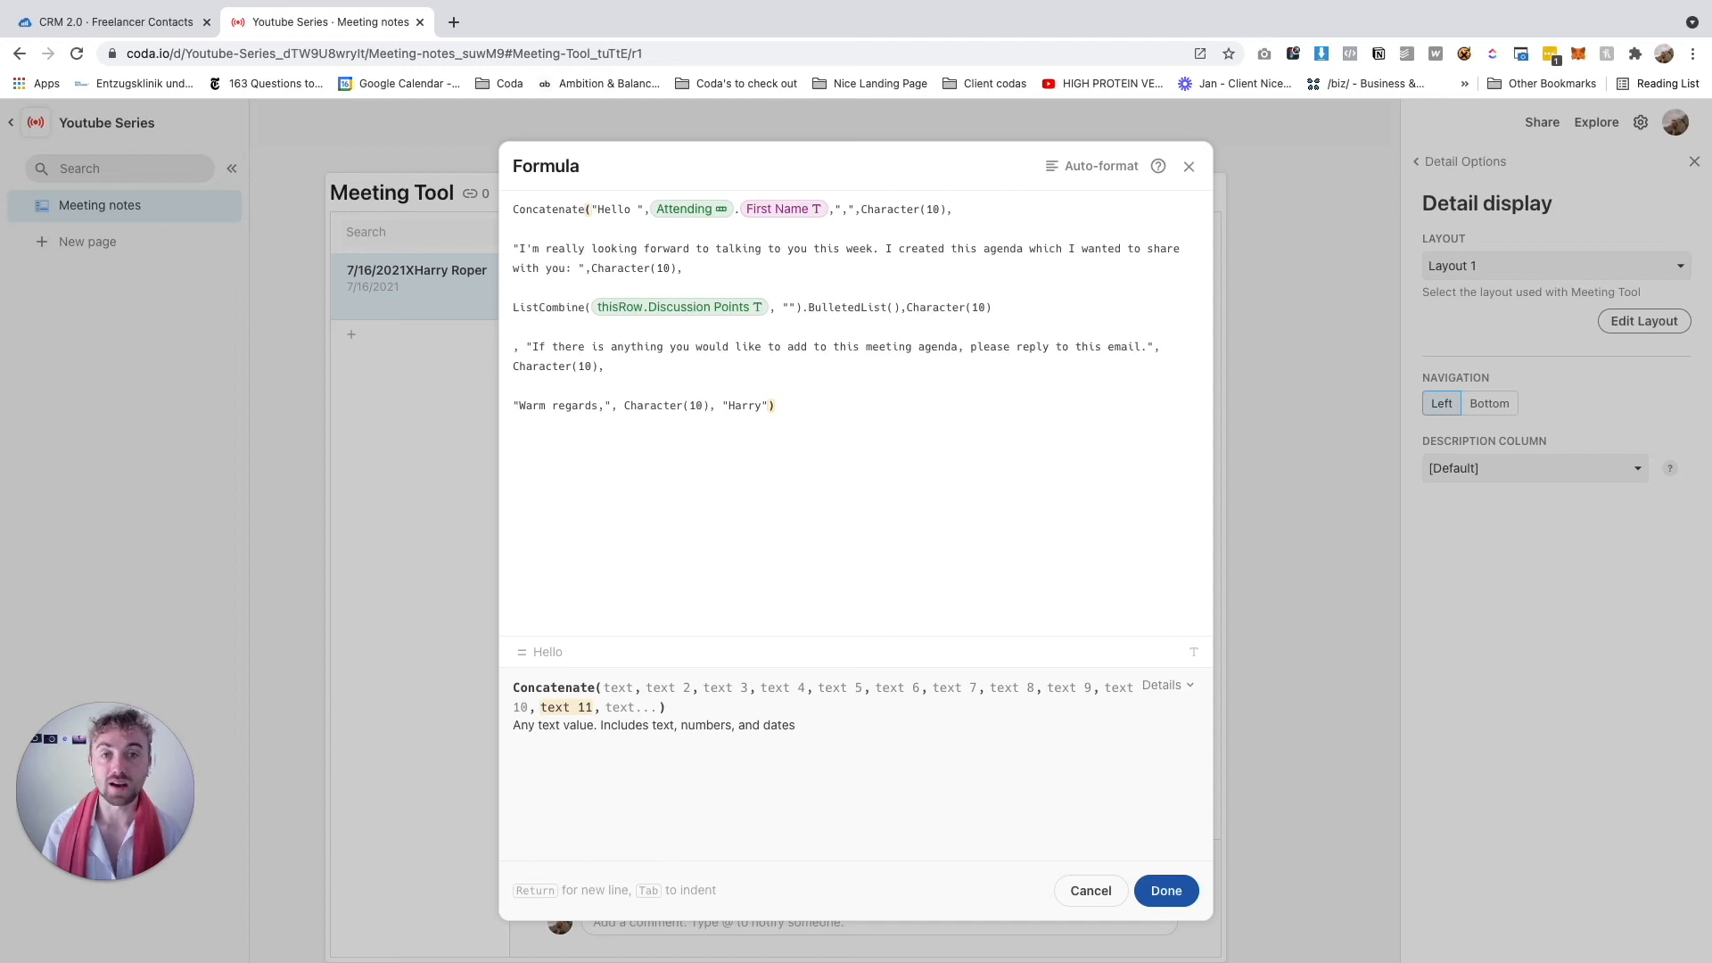
pyautogui.press('super+z')
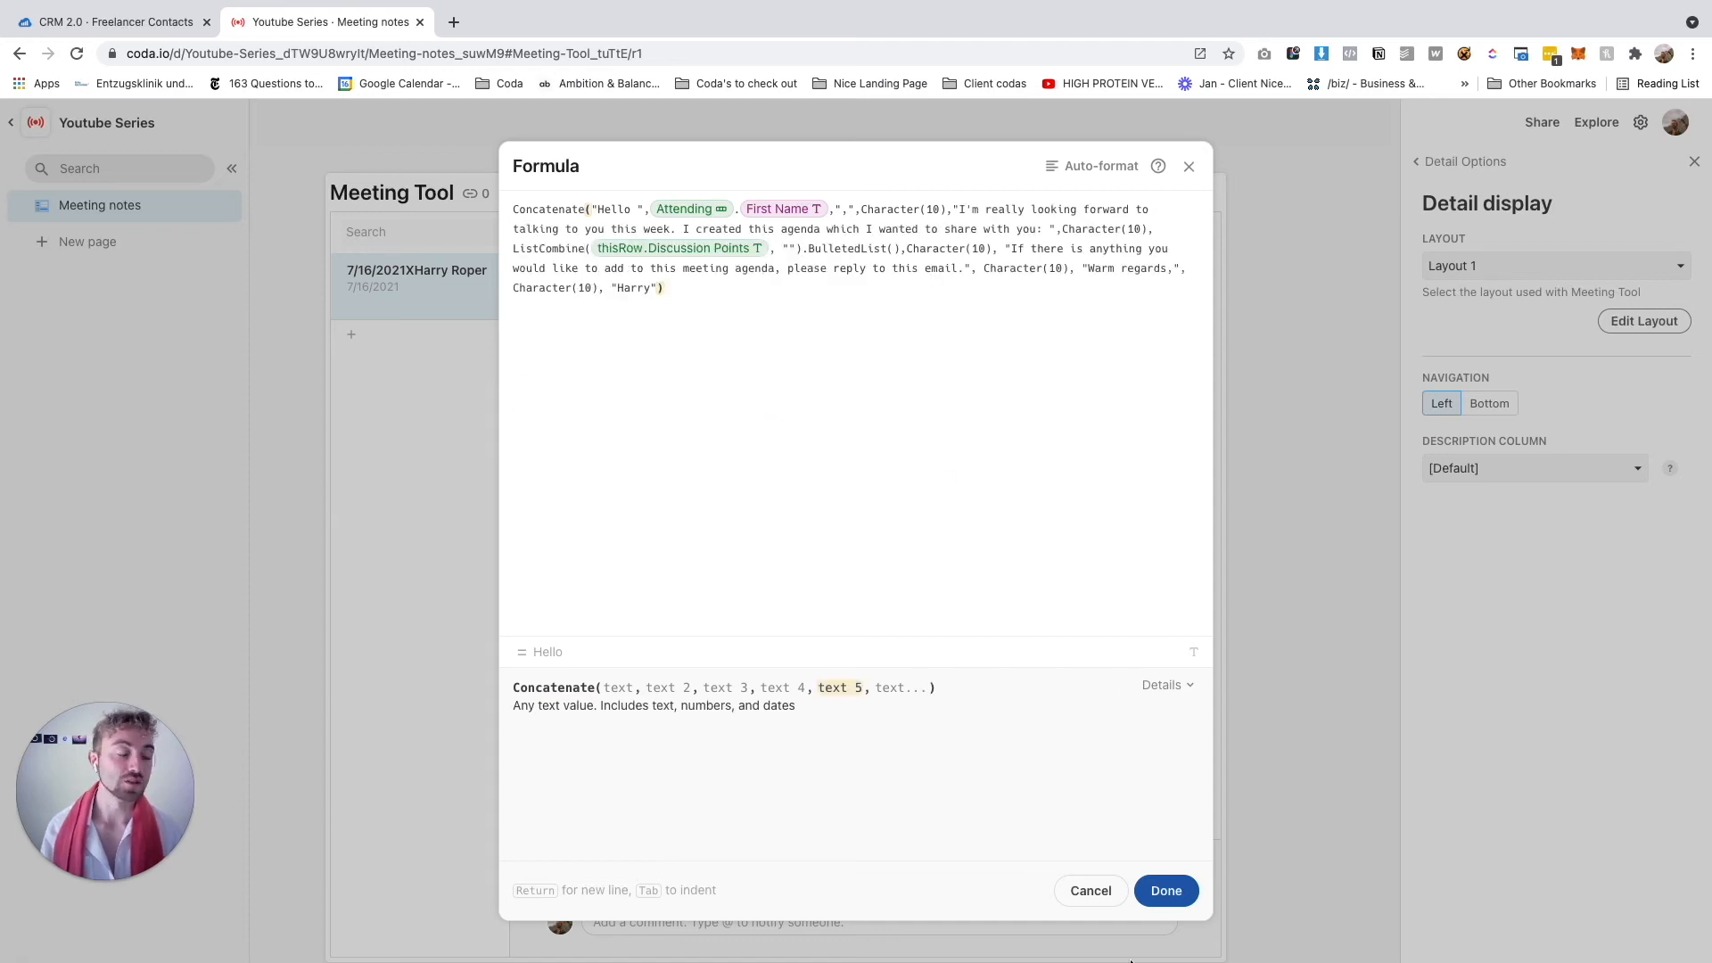
pyautogui.click(1165, 891)
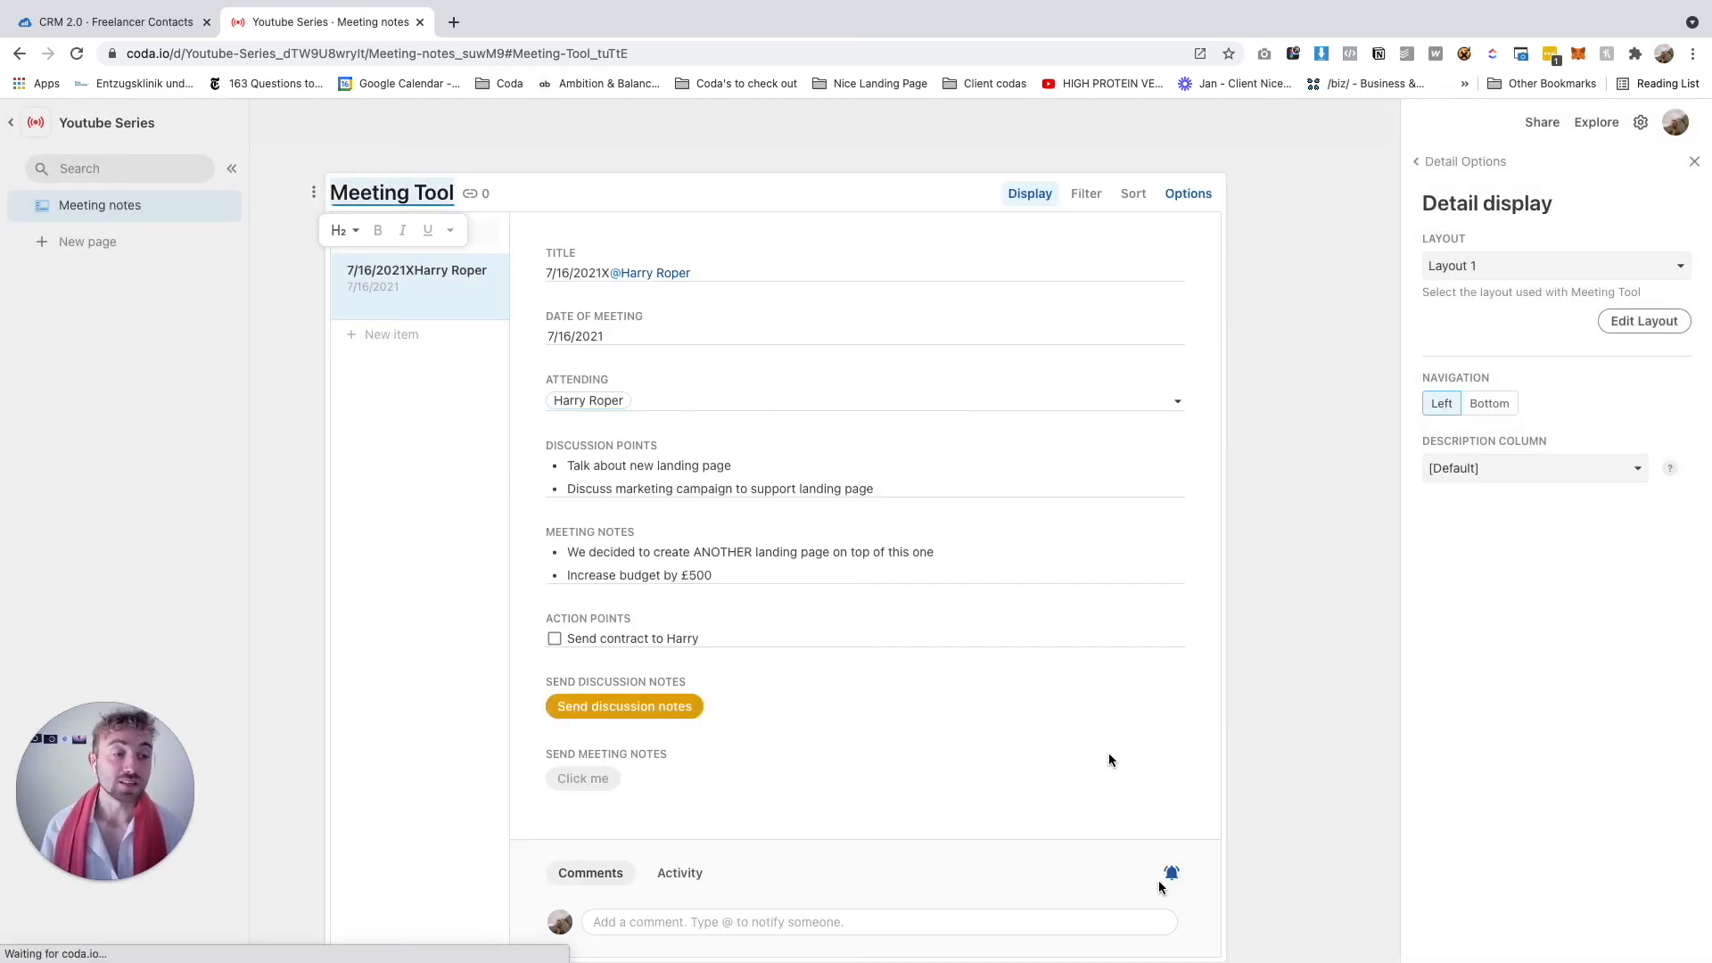
# Reopen the detail layout editor on the Send Discussion Notes button settings
pyautogui.click(1449, 163)
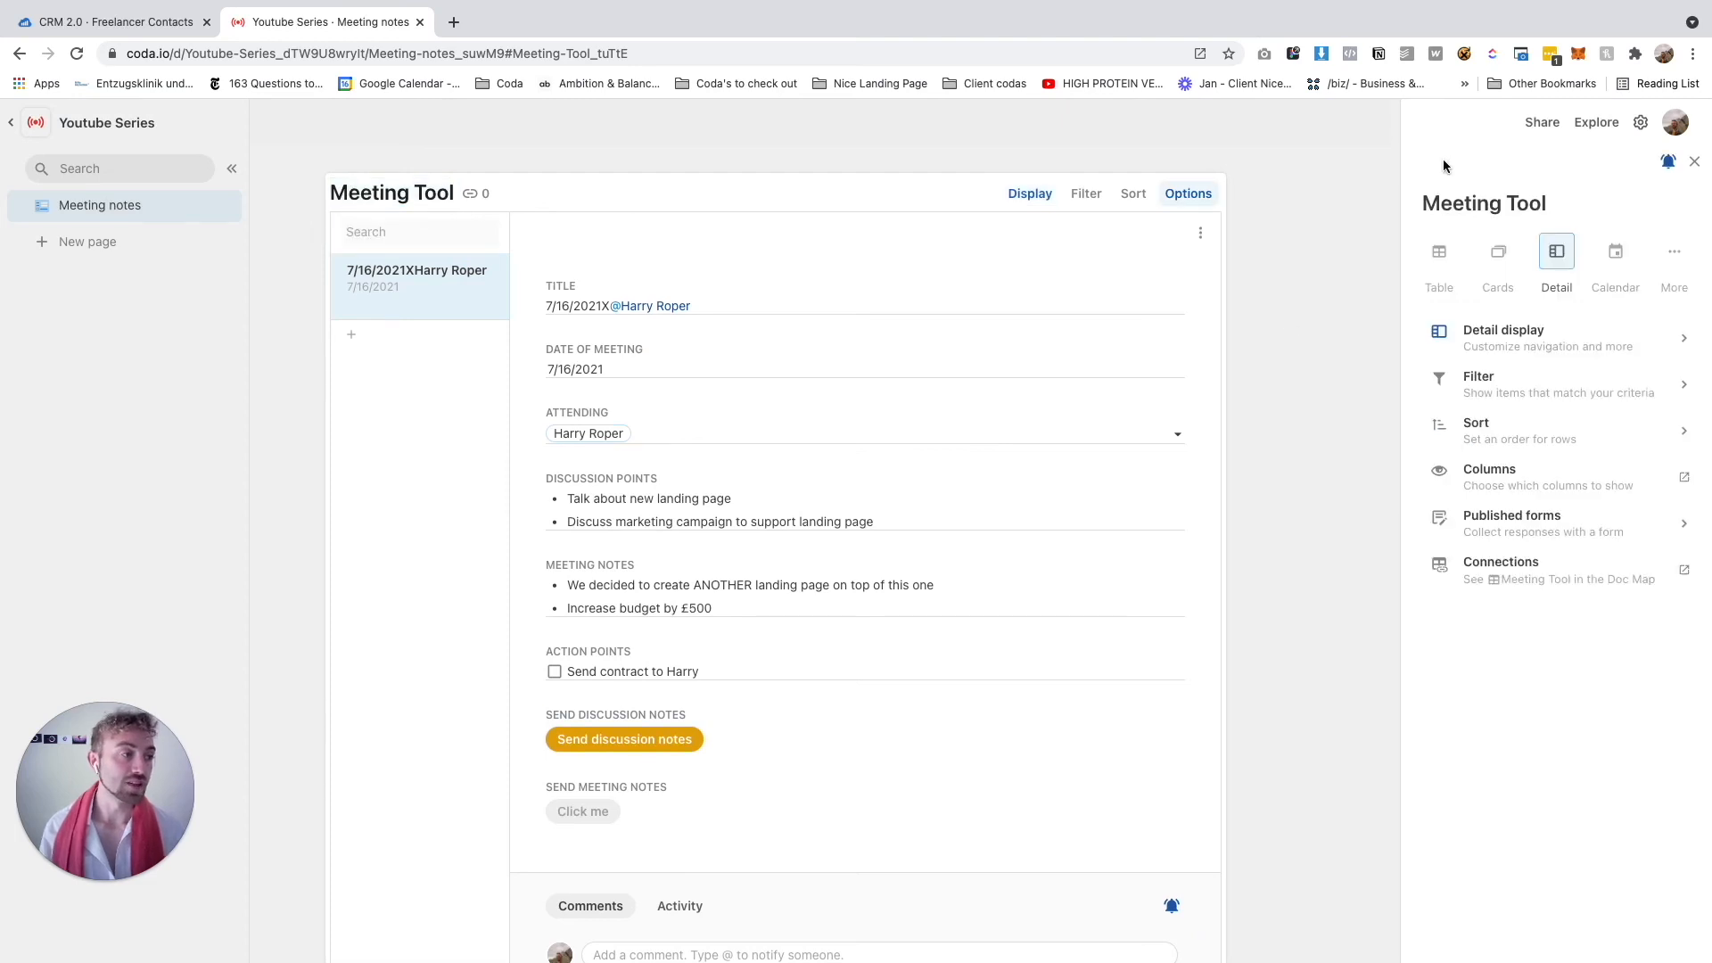
pyautogui.click(1504, 348)
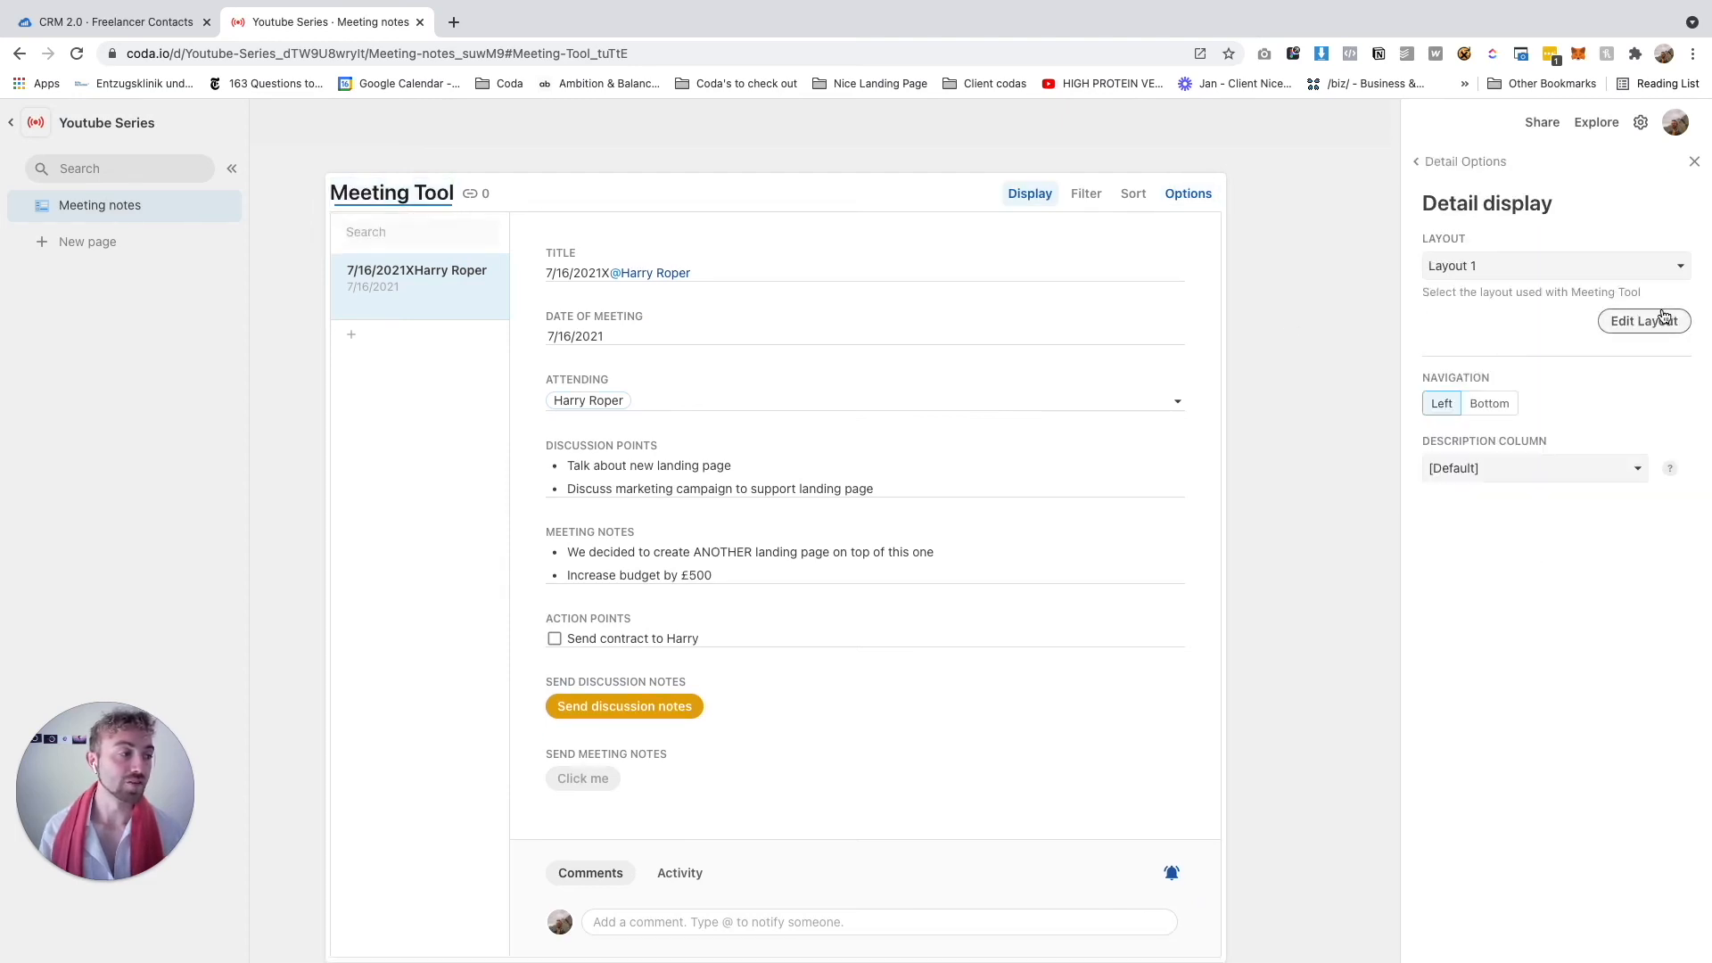
pyautogui.click(1644, 321)
pyautogui.click(565, 714)
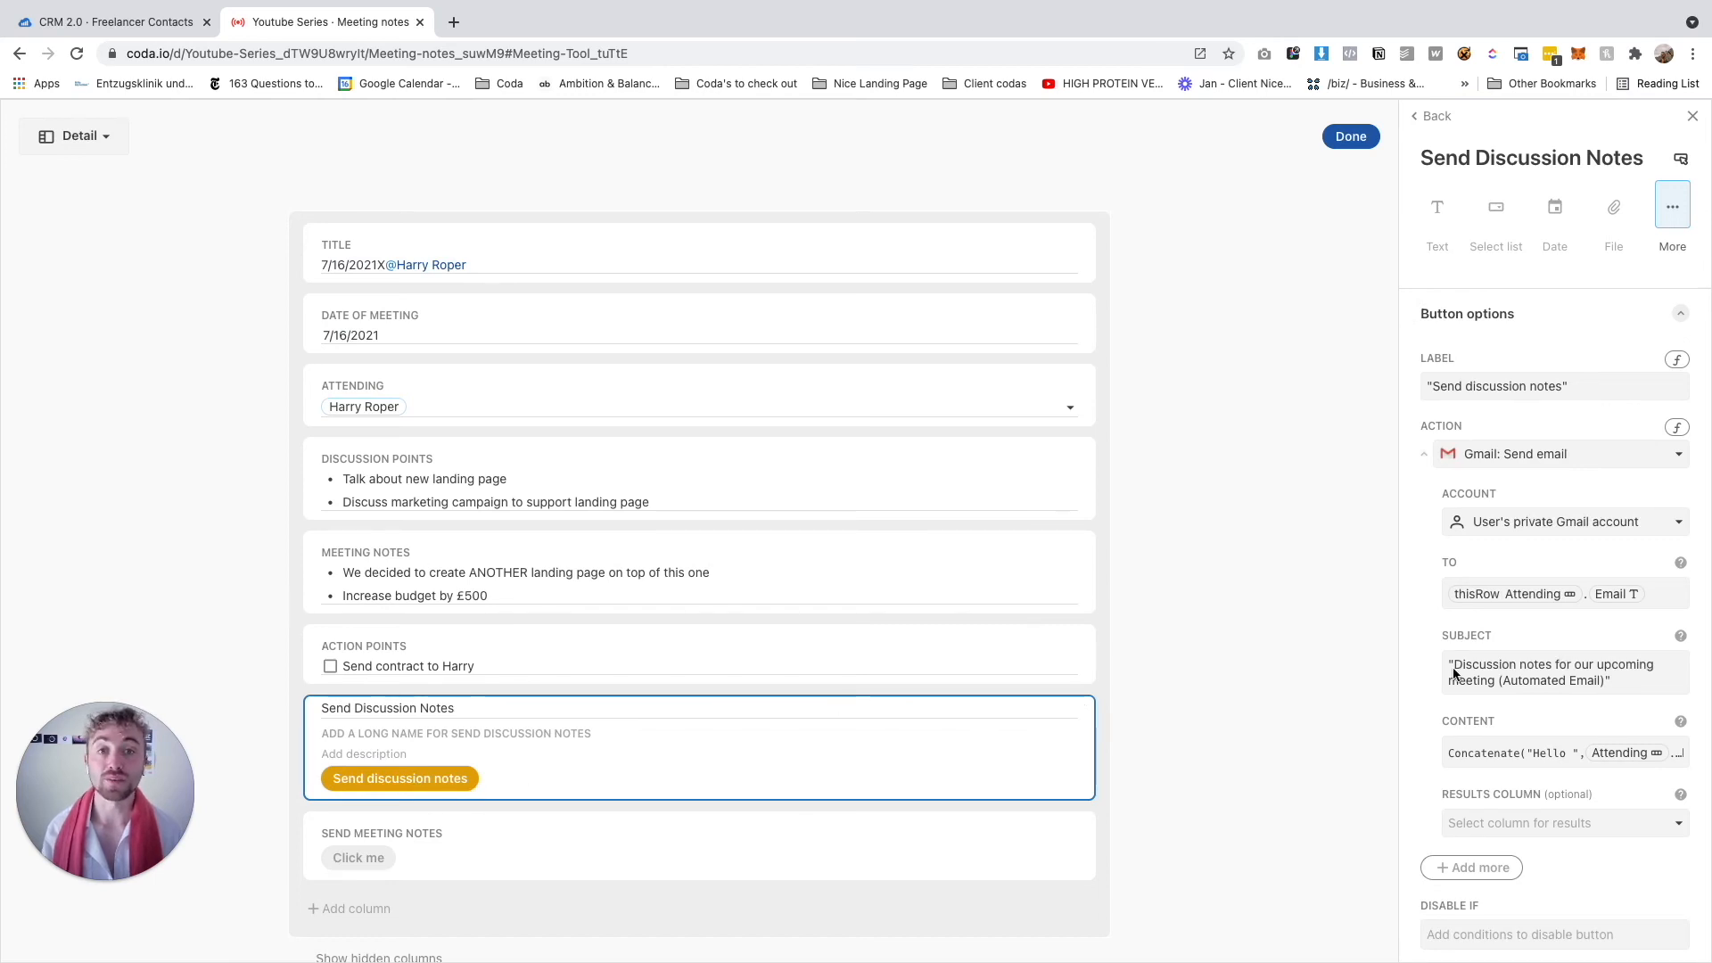
pyautogui.scroll(-3, 1534, 678)
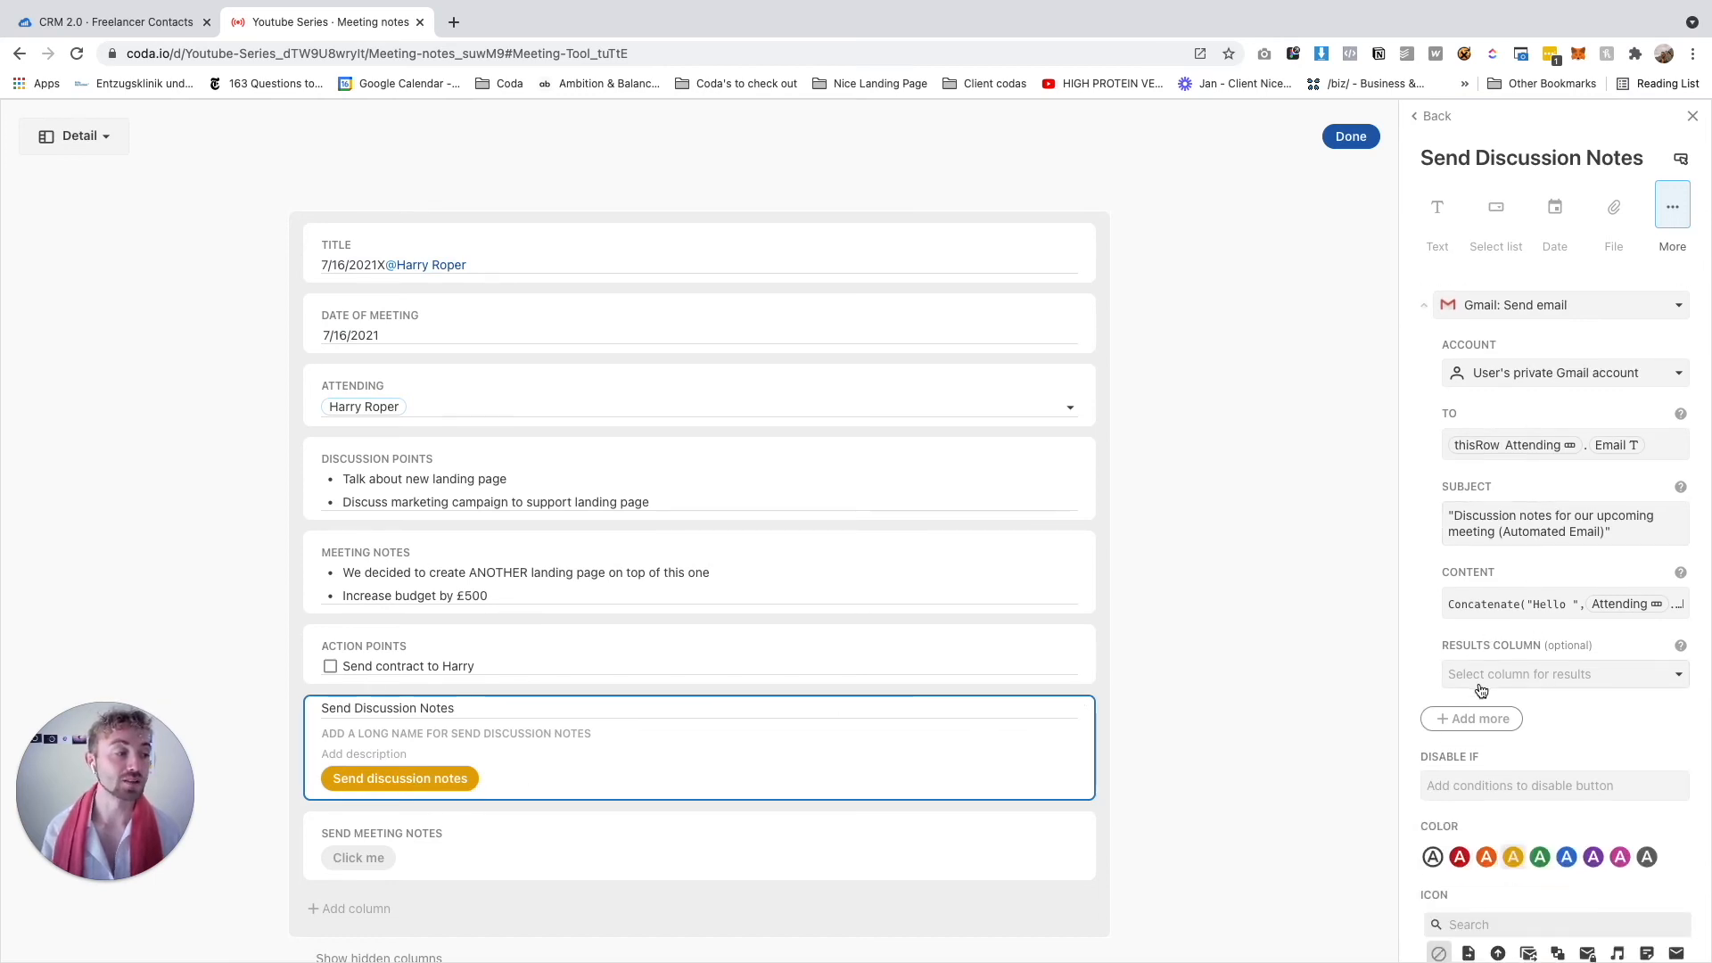
pyautogui.scroll(-3, 1480, 675)
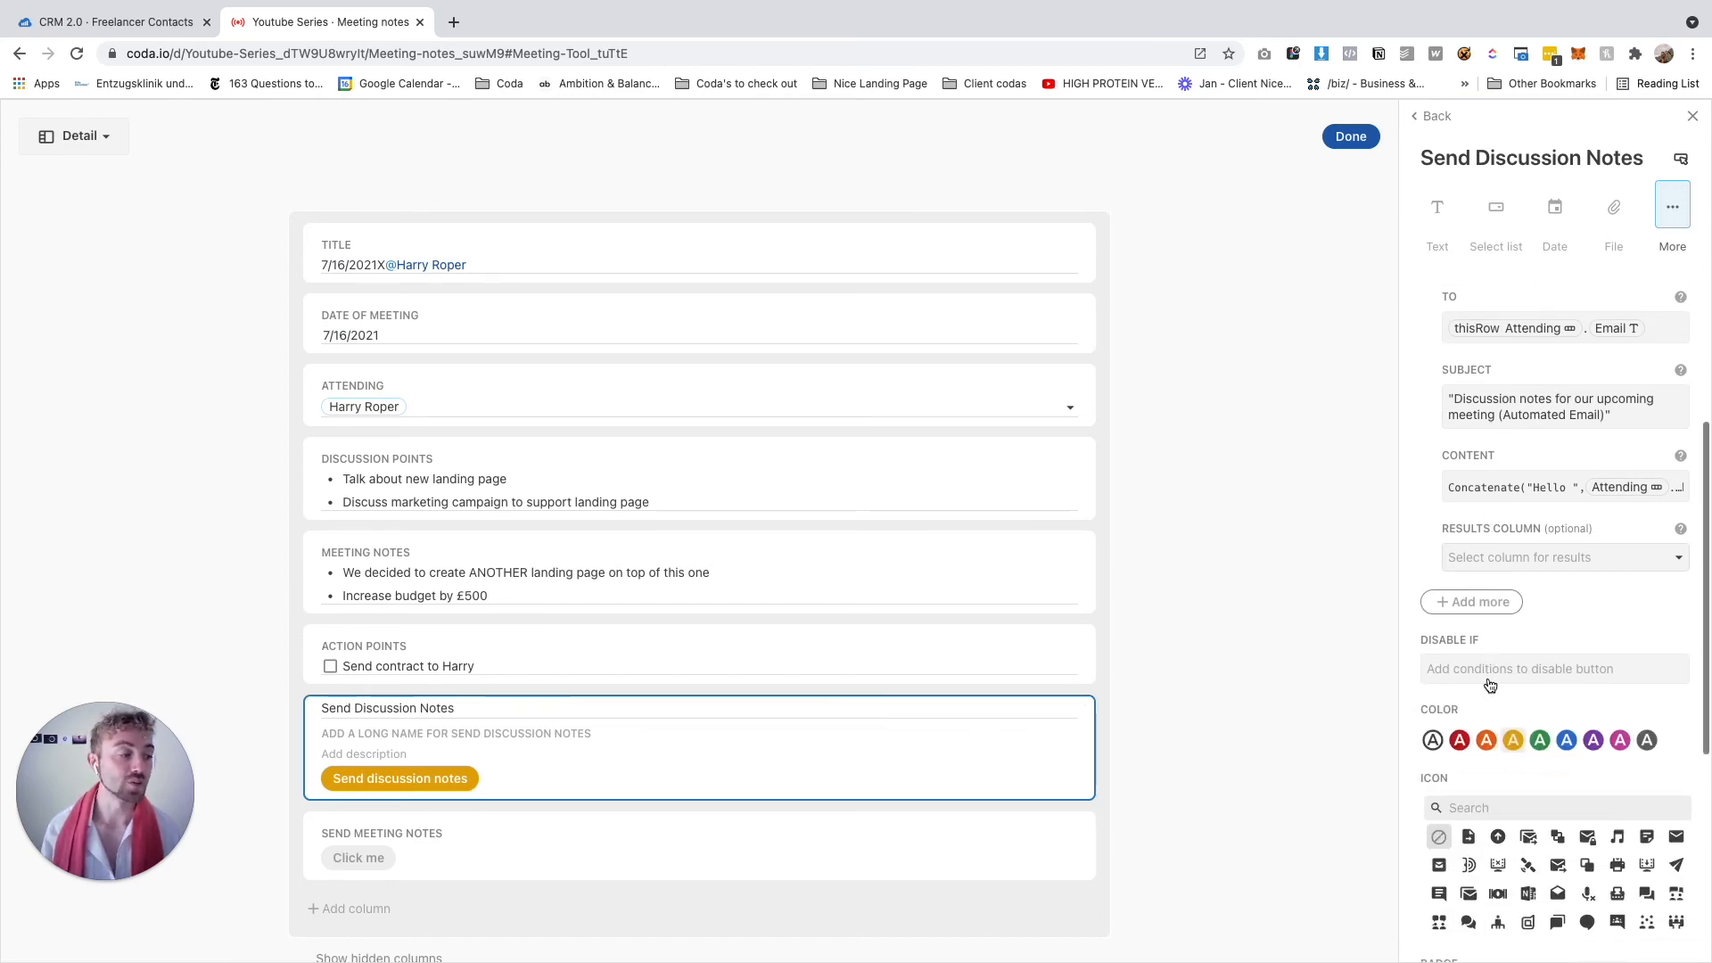
# Add the Hide signature option, switch it on, and finish editing the layout
pyautogui.click(1467, 585)
pyautogui.click(1440, 739)
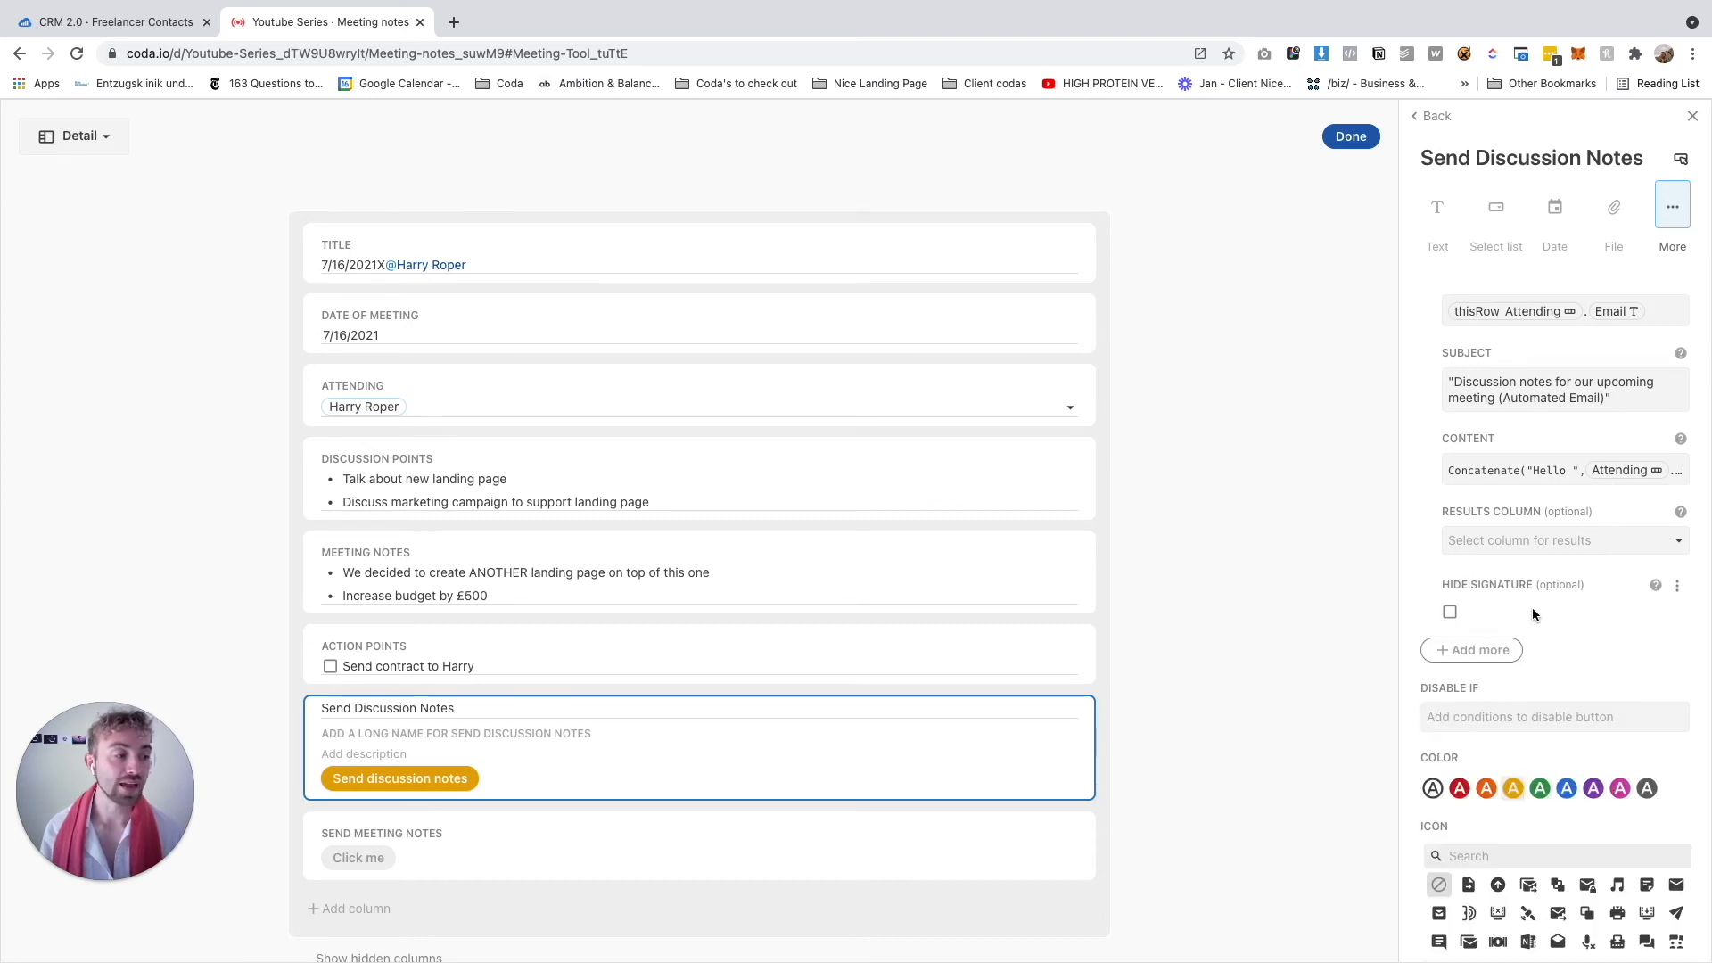
pyautogui.click(1451, 614)
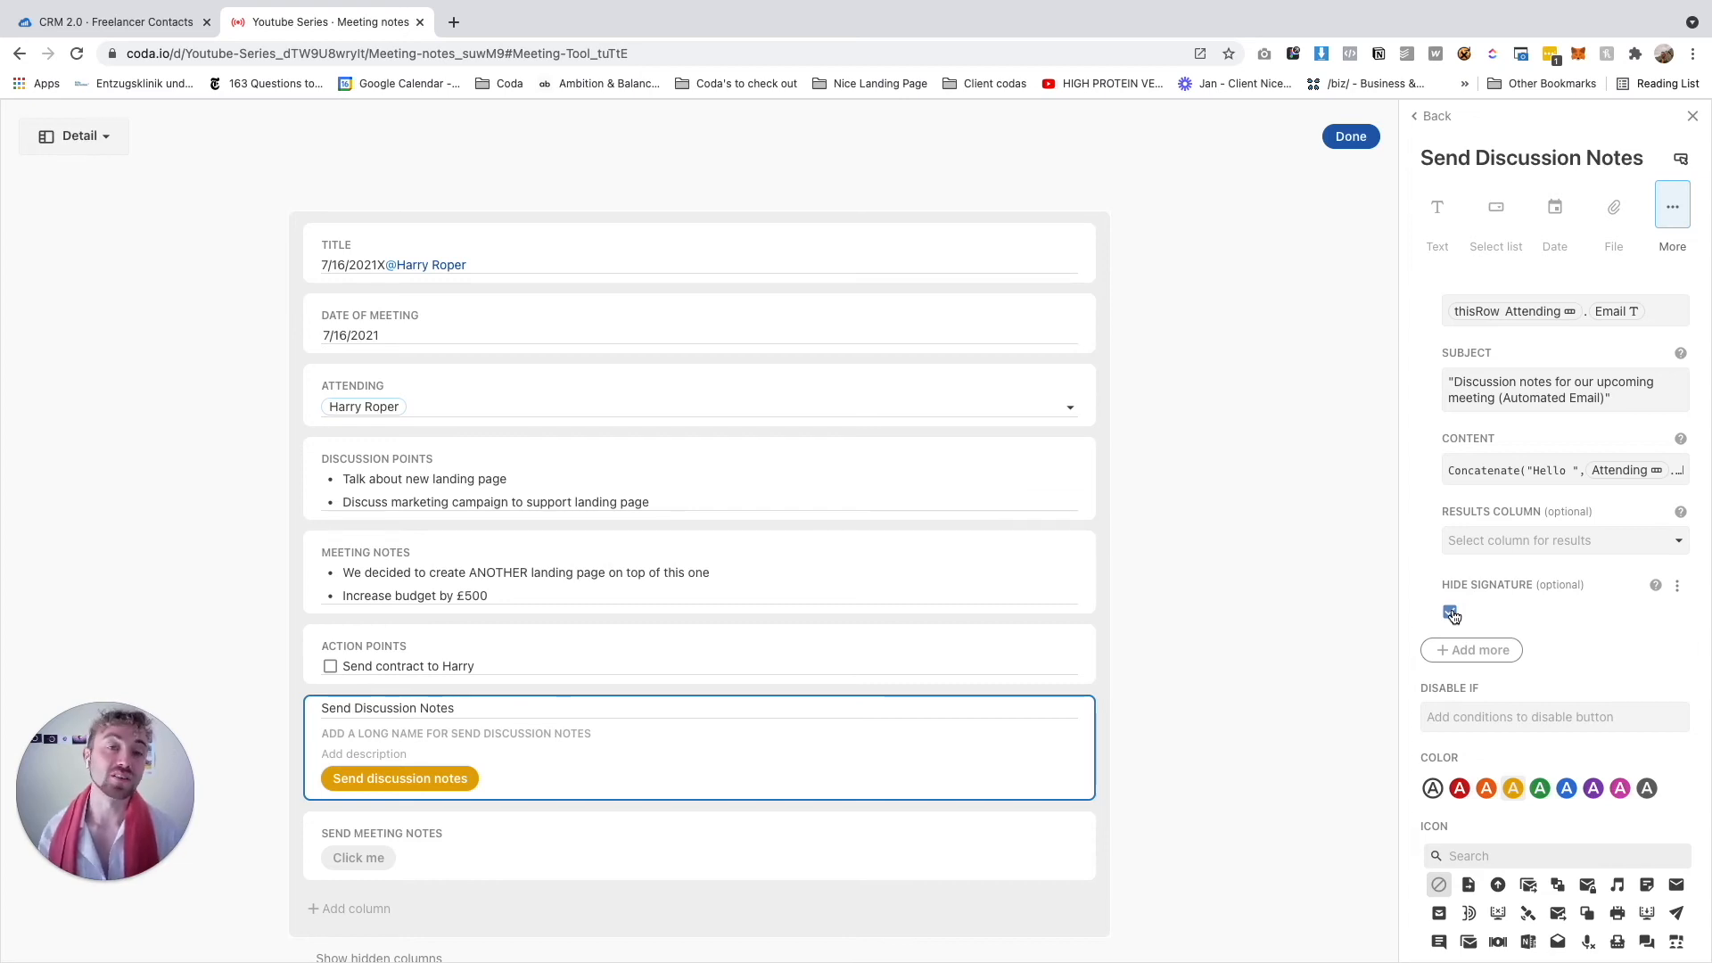
pyautogui.scroll(2, 1455, 642)
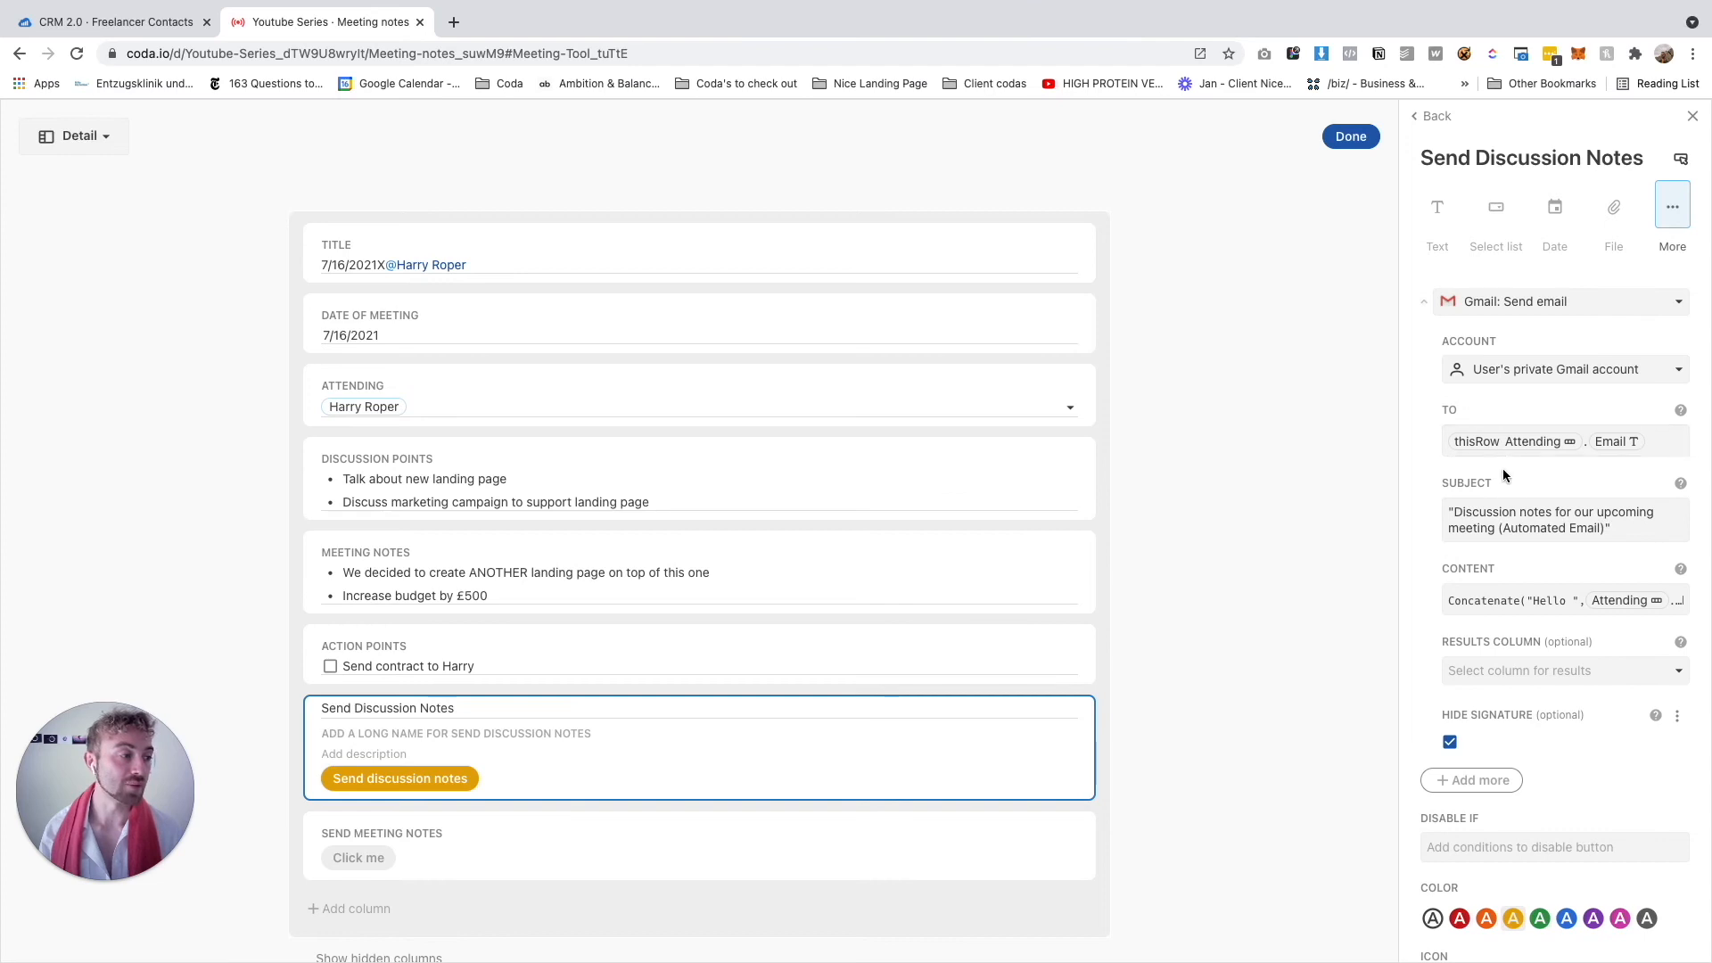
pyautogui.scroll(-6, 1518, 444)
pyautogui.scroll(8, 1518, 444)
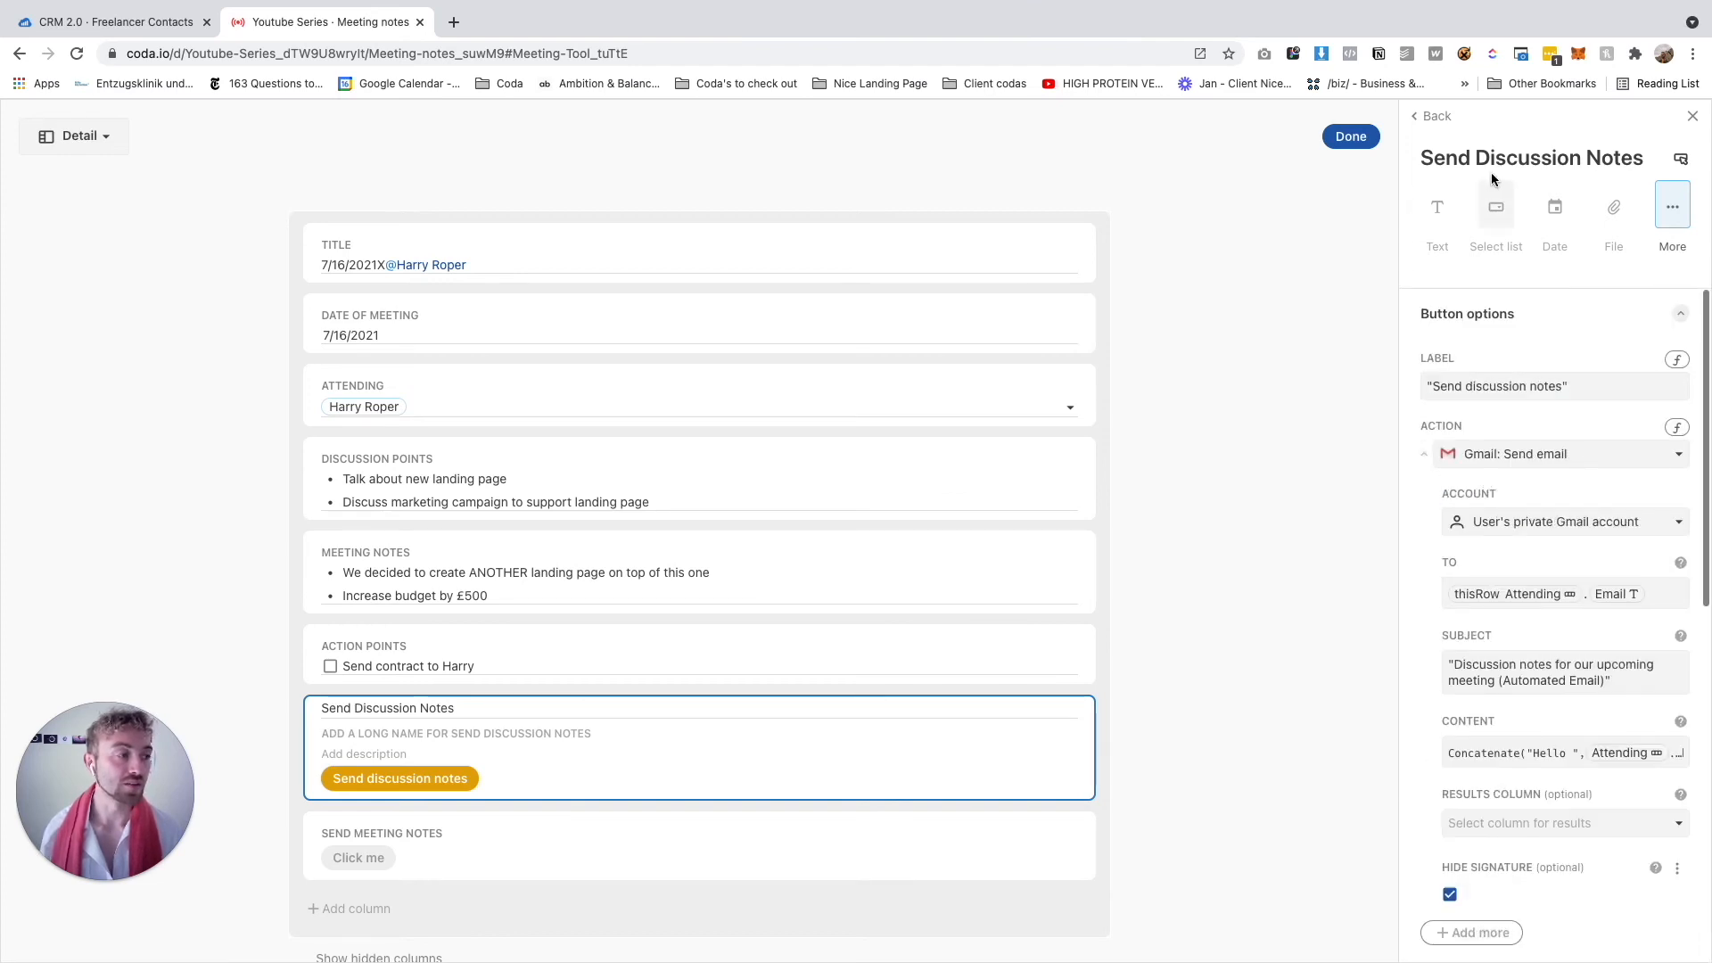
pyautogui.click(1350, 137)
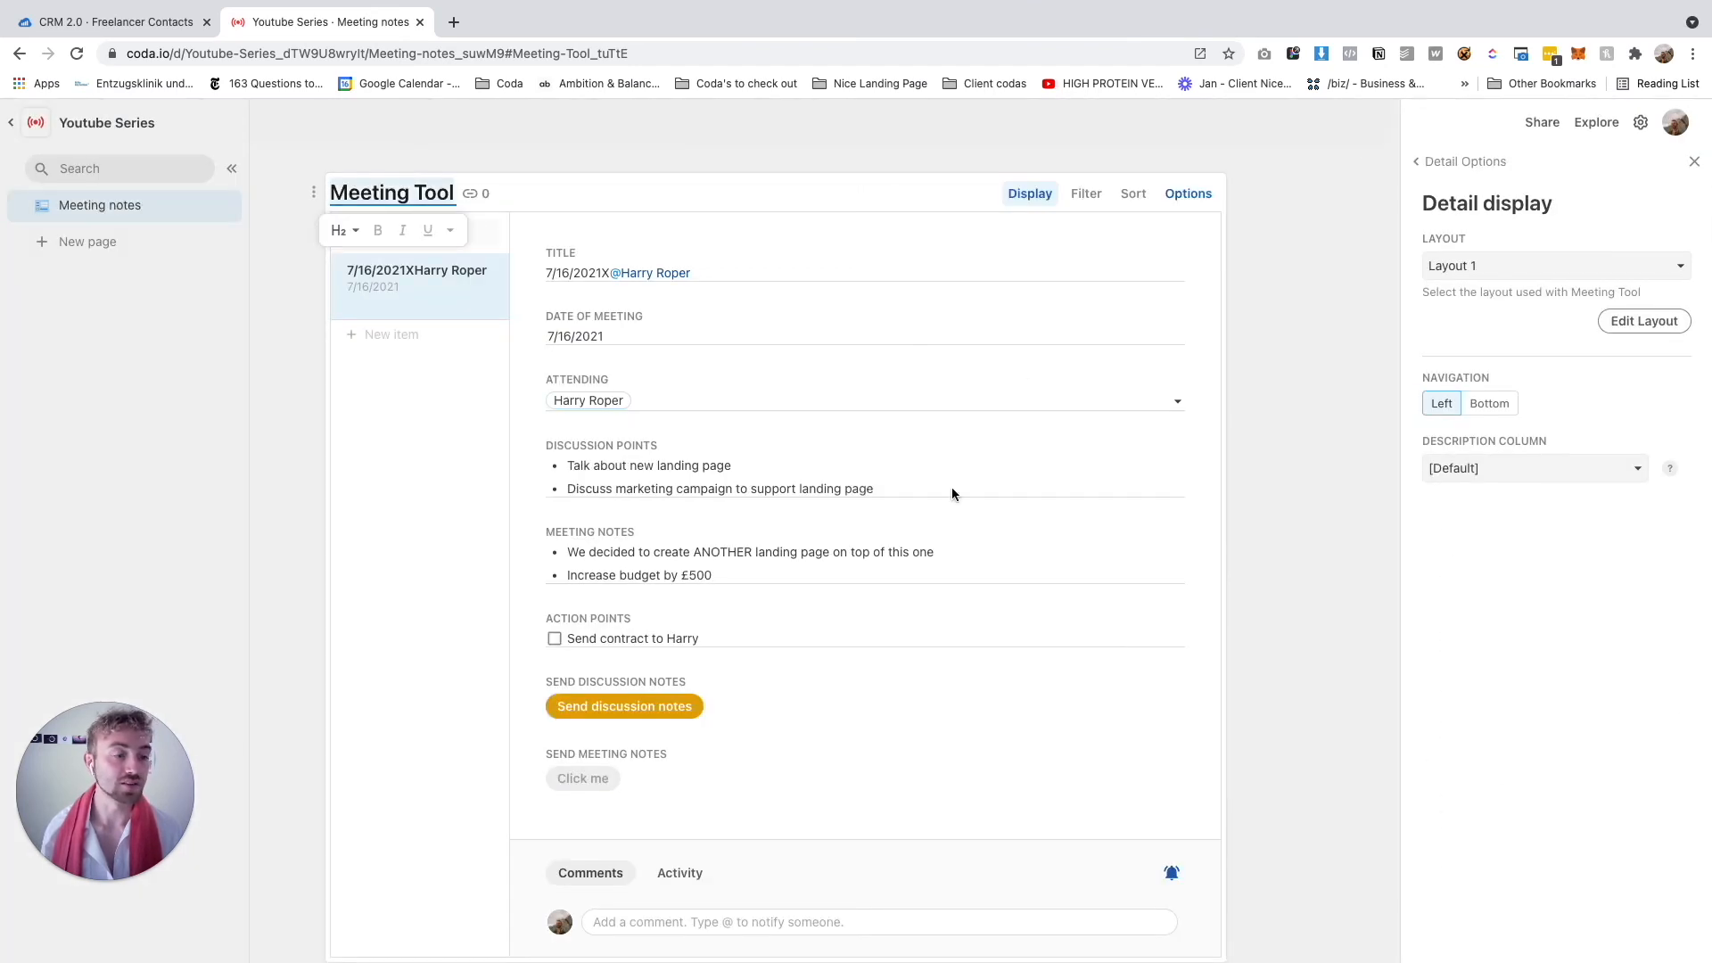
# Send the discussion-notes email with the Coda button and open the received Automated Email in Gmail
pyautogui.click(642, 709)
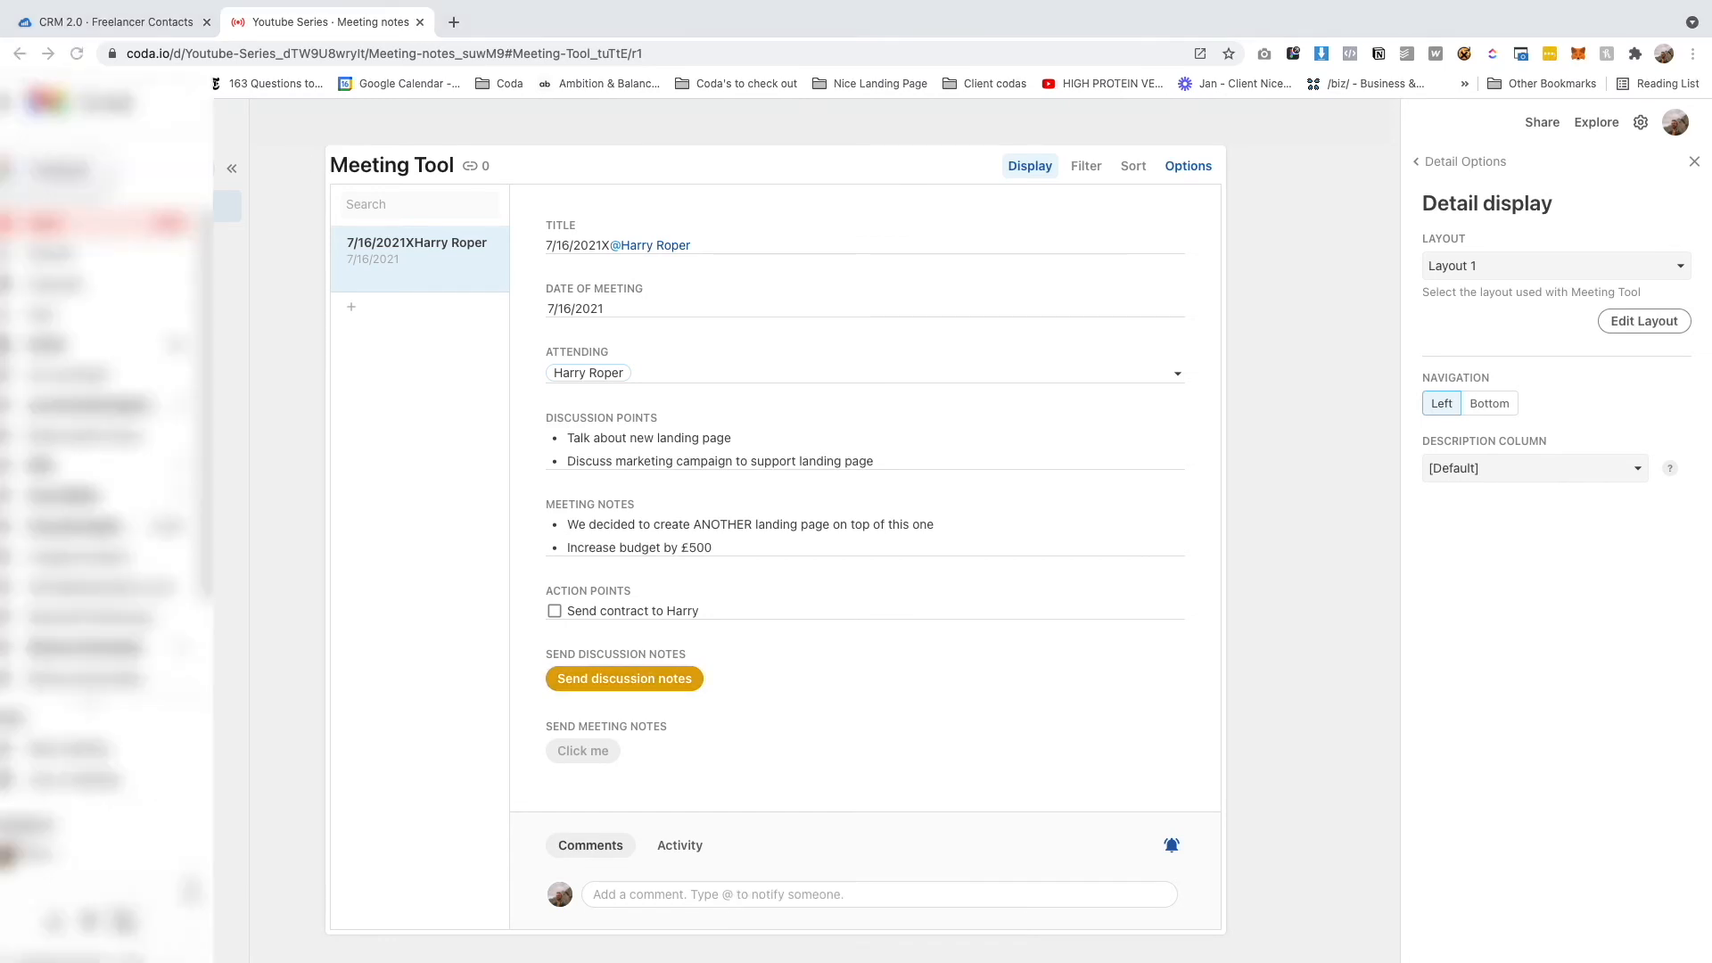
pyautogui.moveTo(355, 272)
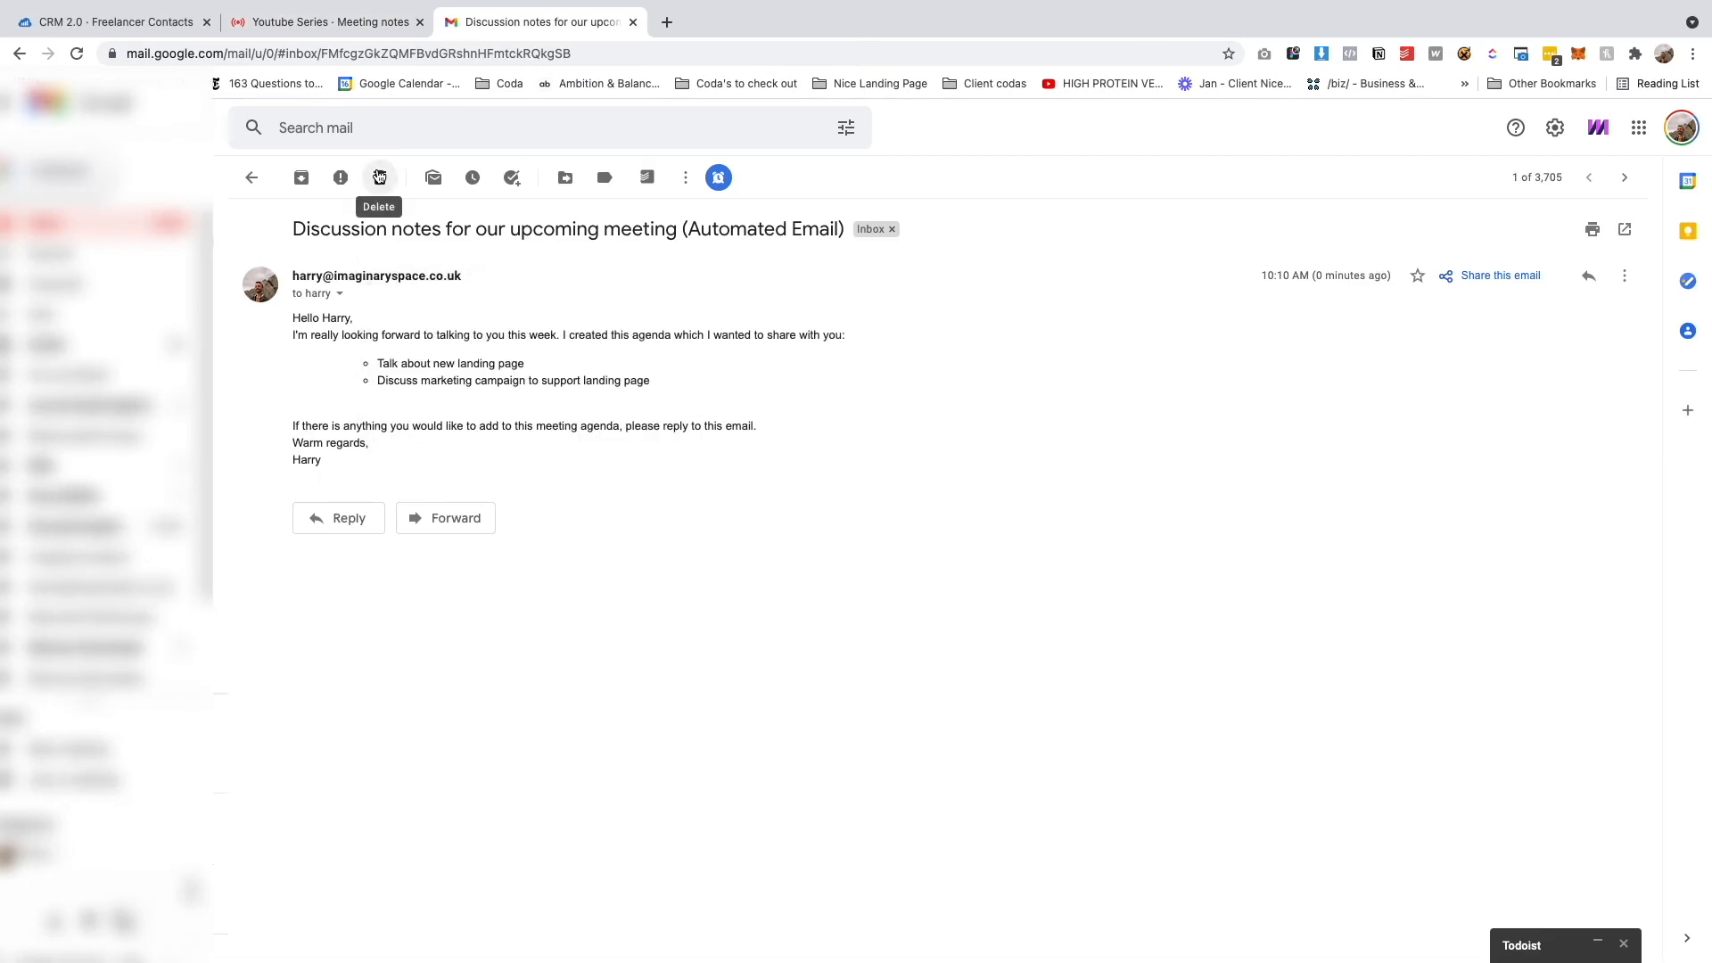
# Read the Automated Email's subject, greeting, agenda bullets and sign-off, then return to the Coda doc
pyautogui.moveTo(294, 230); pyautogui.dragTo(786, 238)
pyautogui.click(852, 246)
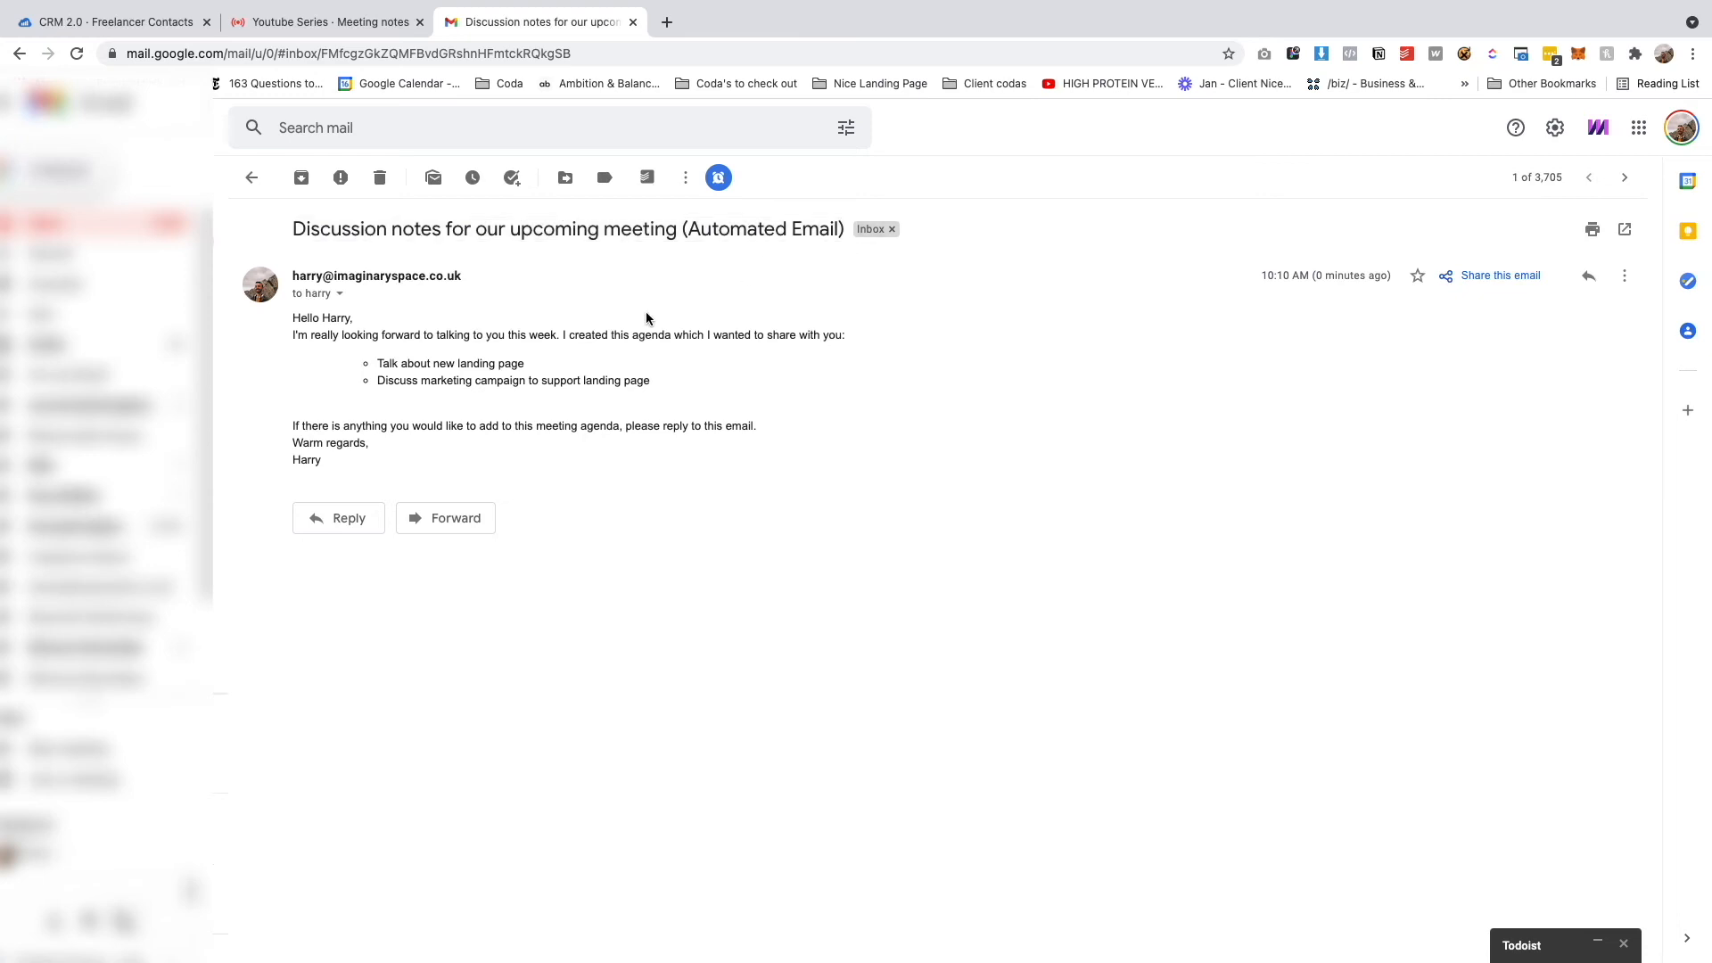
pyautogui.moveTo(293, 315)
pyautogui.mouseDown()
pyautogui.moveTo(391, 326)
pyautogui.moveTo(603, 400)
pyautogui.moveTo(589, 372)
pyautogui.moveTo(292, 335)
pyautogui.mouseUp()
pyautogui.click(384, 330)
pyautogui.click(657, 385)
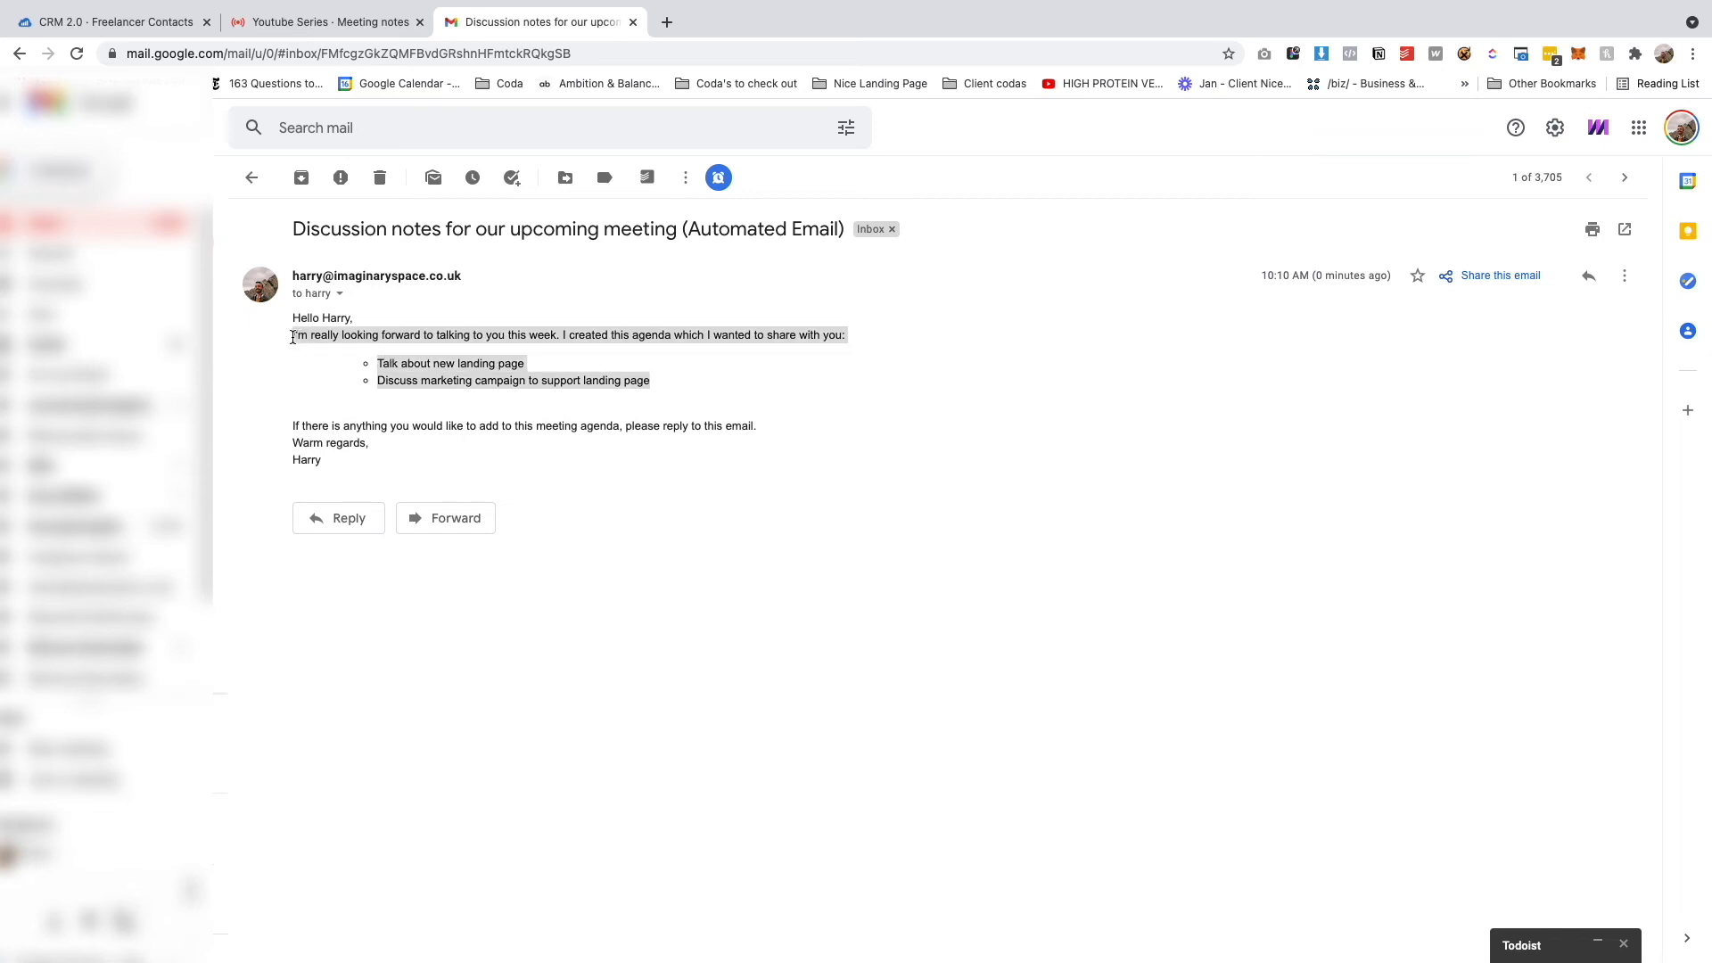
pyautogui.click(290, 386)
pyautogui.moveTo(287, 426); pyautogui.dragTo(474, 463)
pyautogui.click(475, 463)
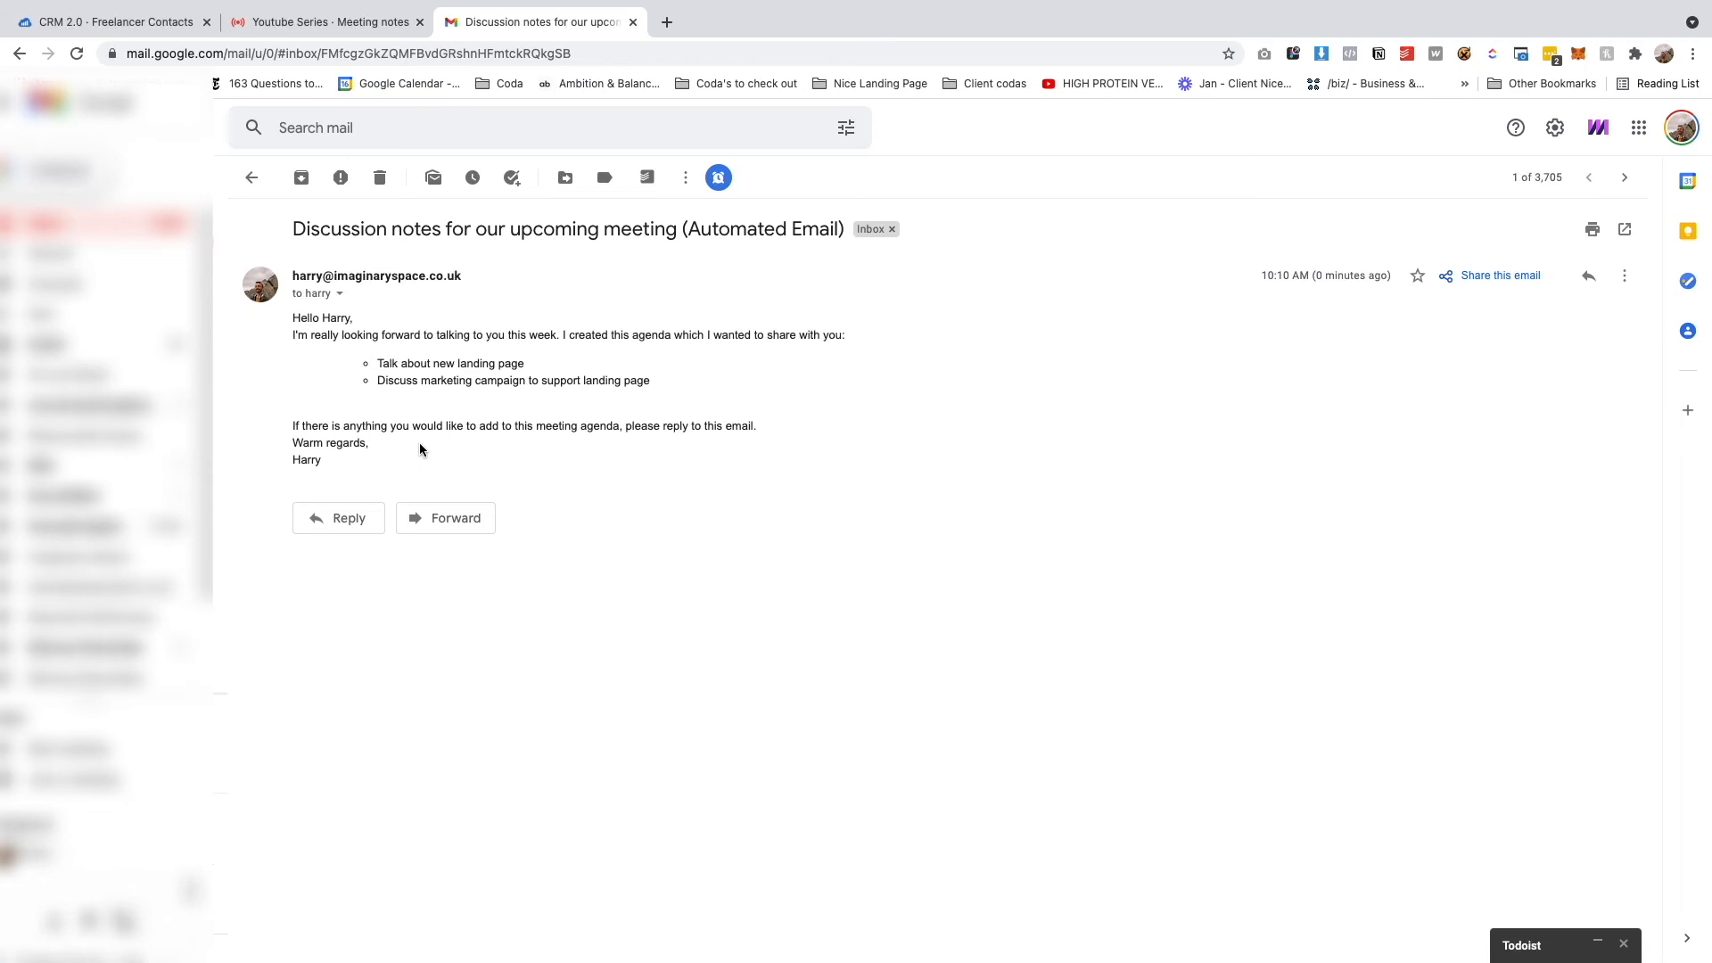
pyautogui.click(322, 21)
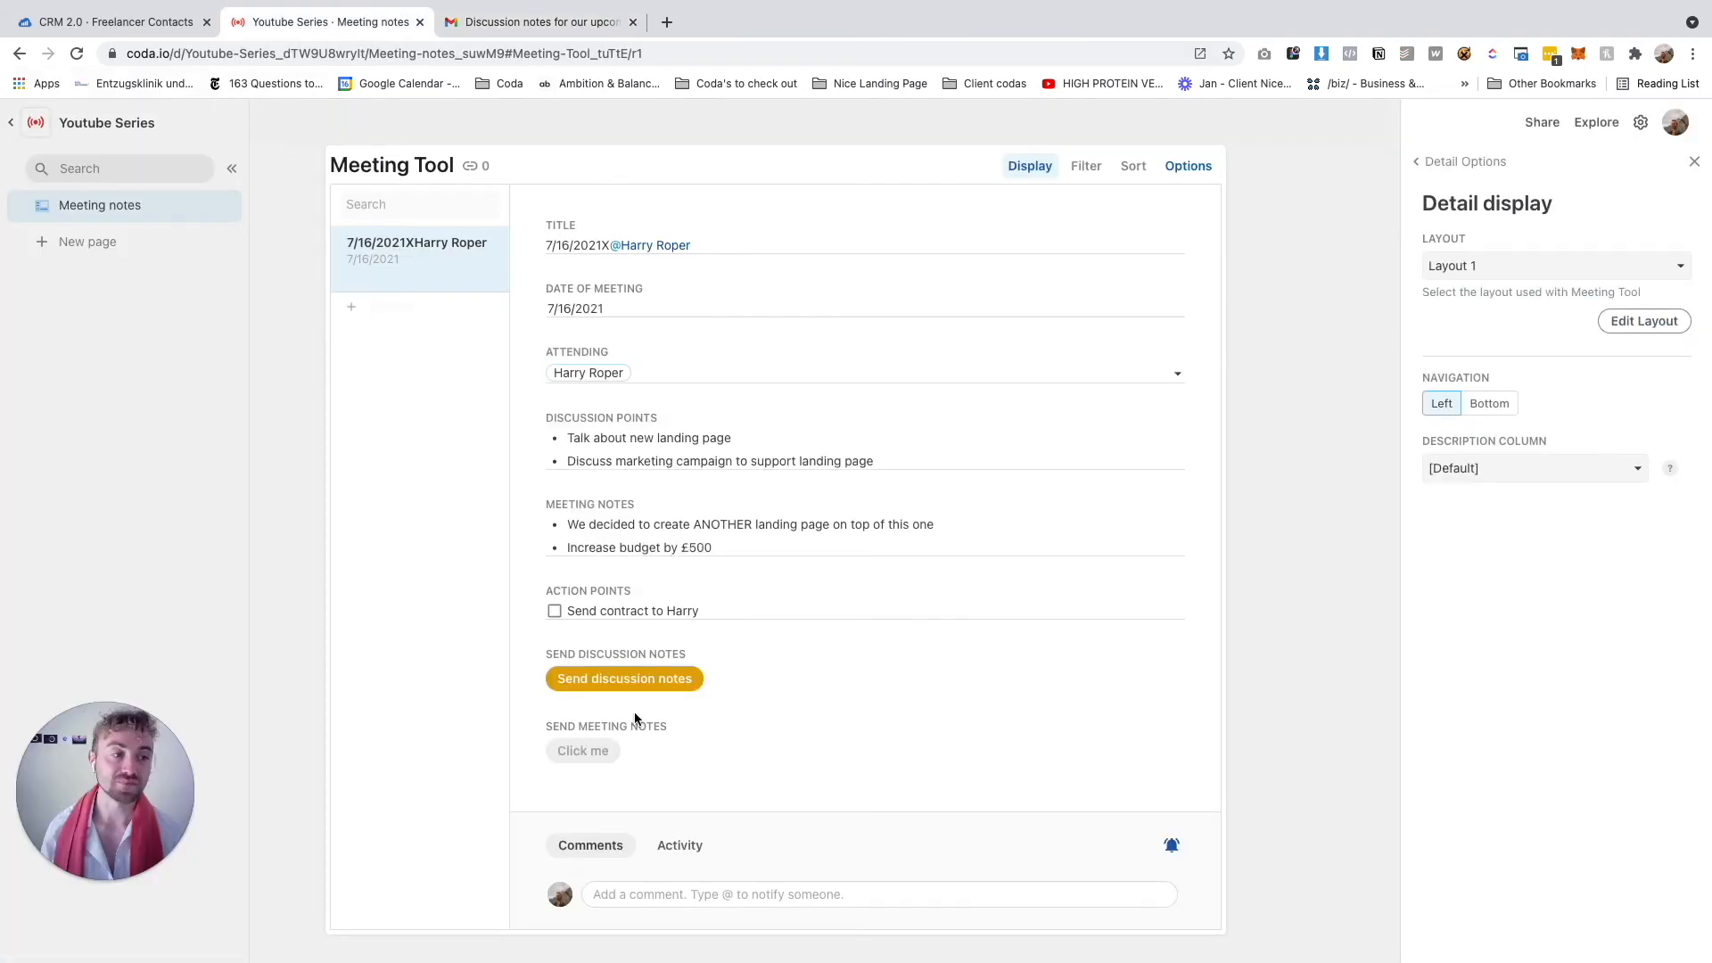
# In the detail layout, relabel the Click me button to 'Send meeting notes'
pyautogui.click(1612, 321)
pyautogui.click(547, 808)
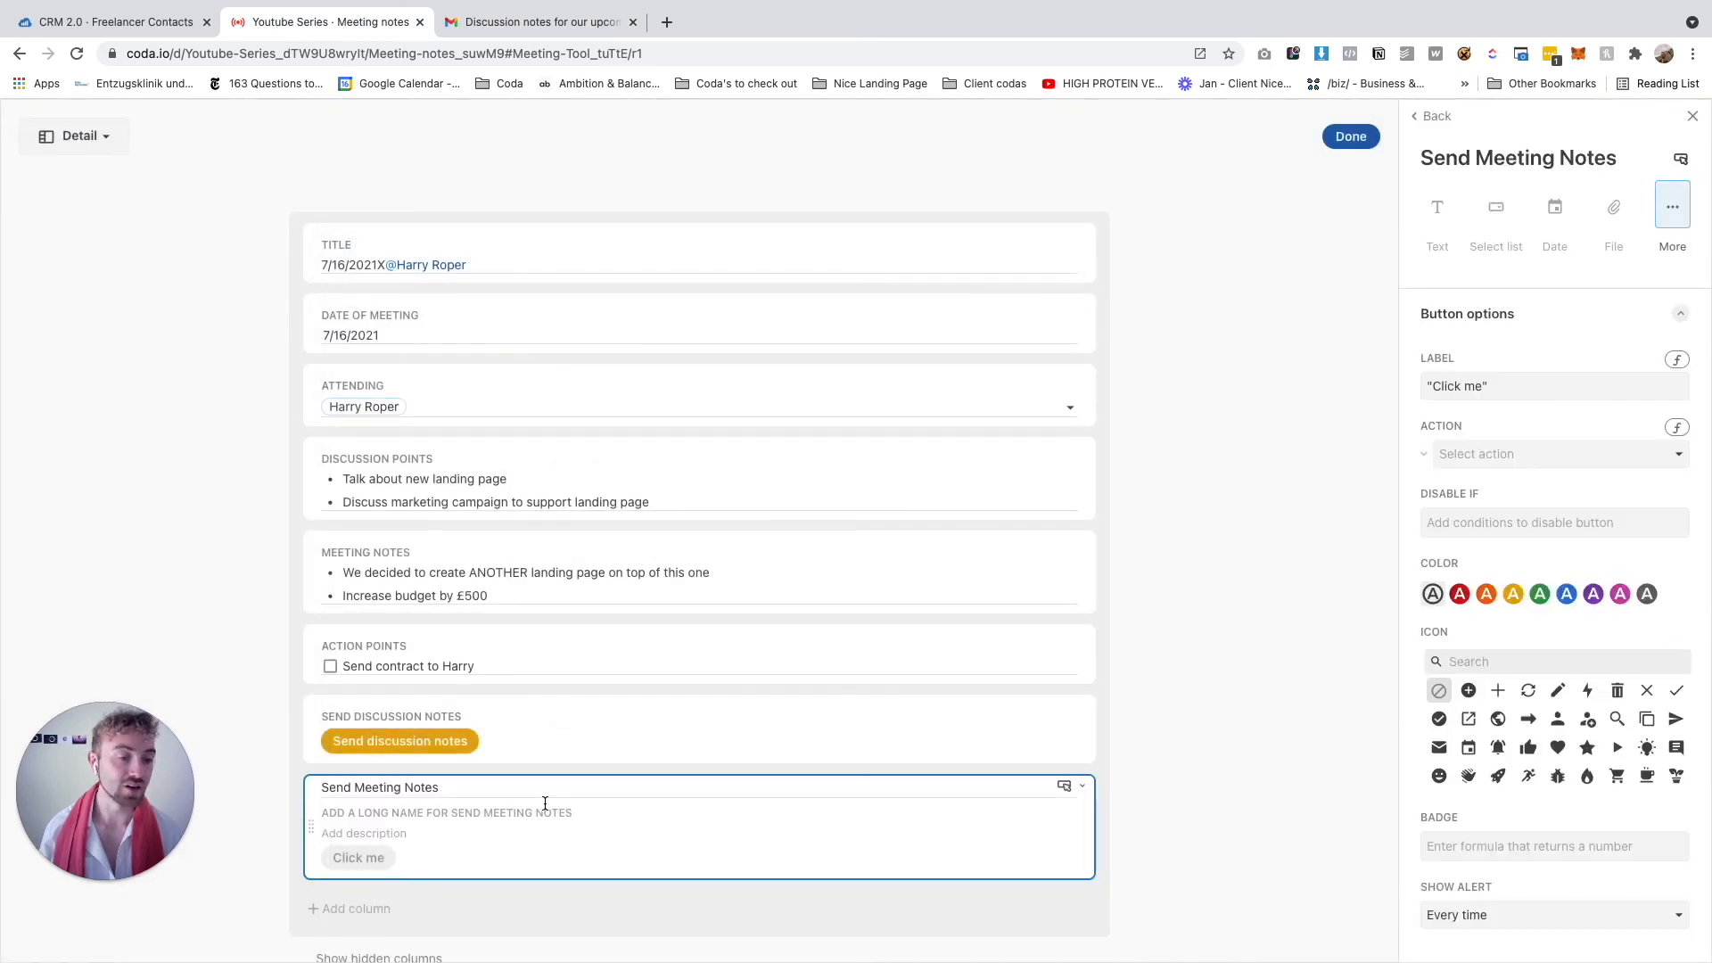
pyautogui.click(1547, 396)
pyautogui.hotkey('ctrl', 'a')
pyautogui.press('BackSpace')
pyautogui.write('Send ')
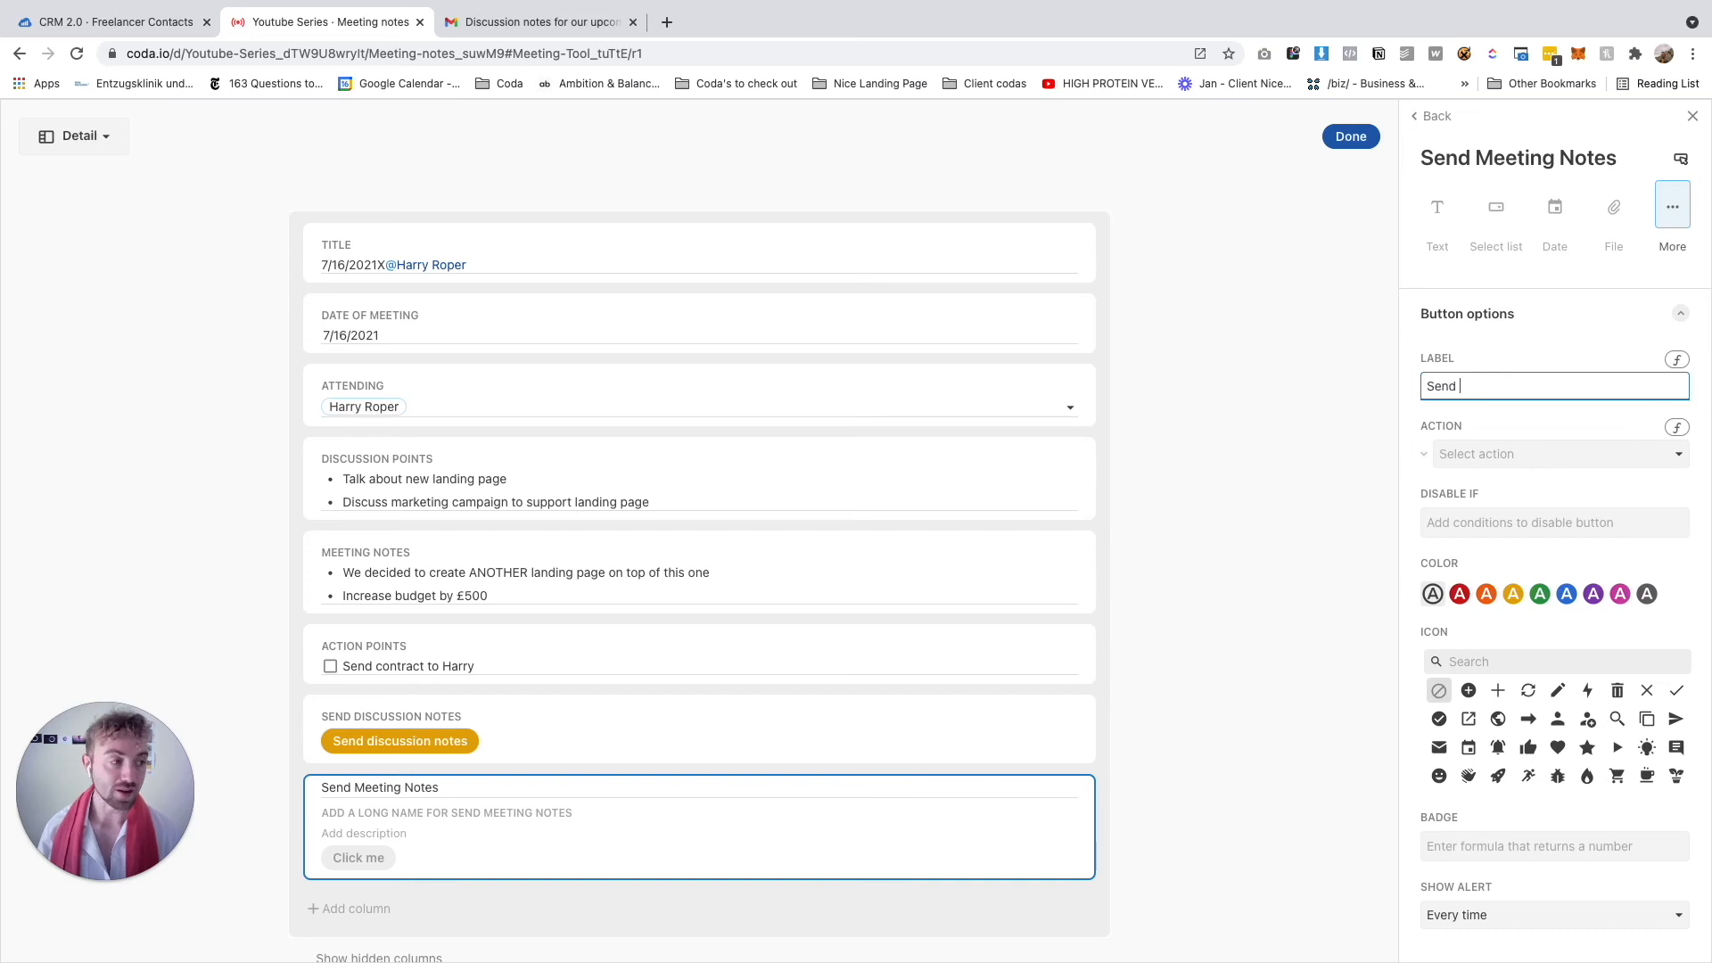
pyautogui.write('meeting notes')
pyautogui.press('Return')
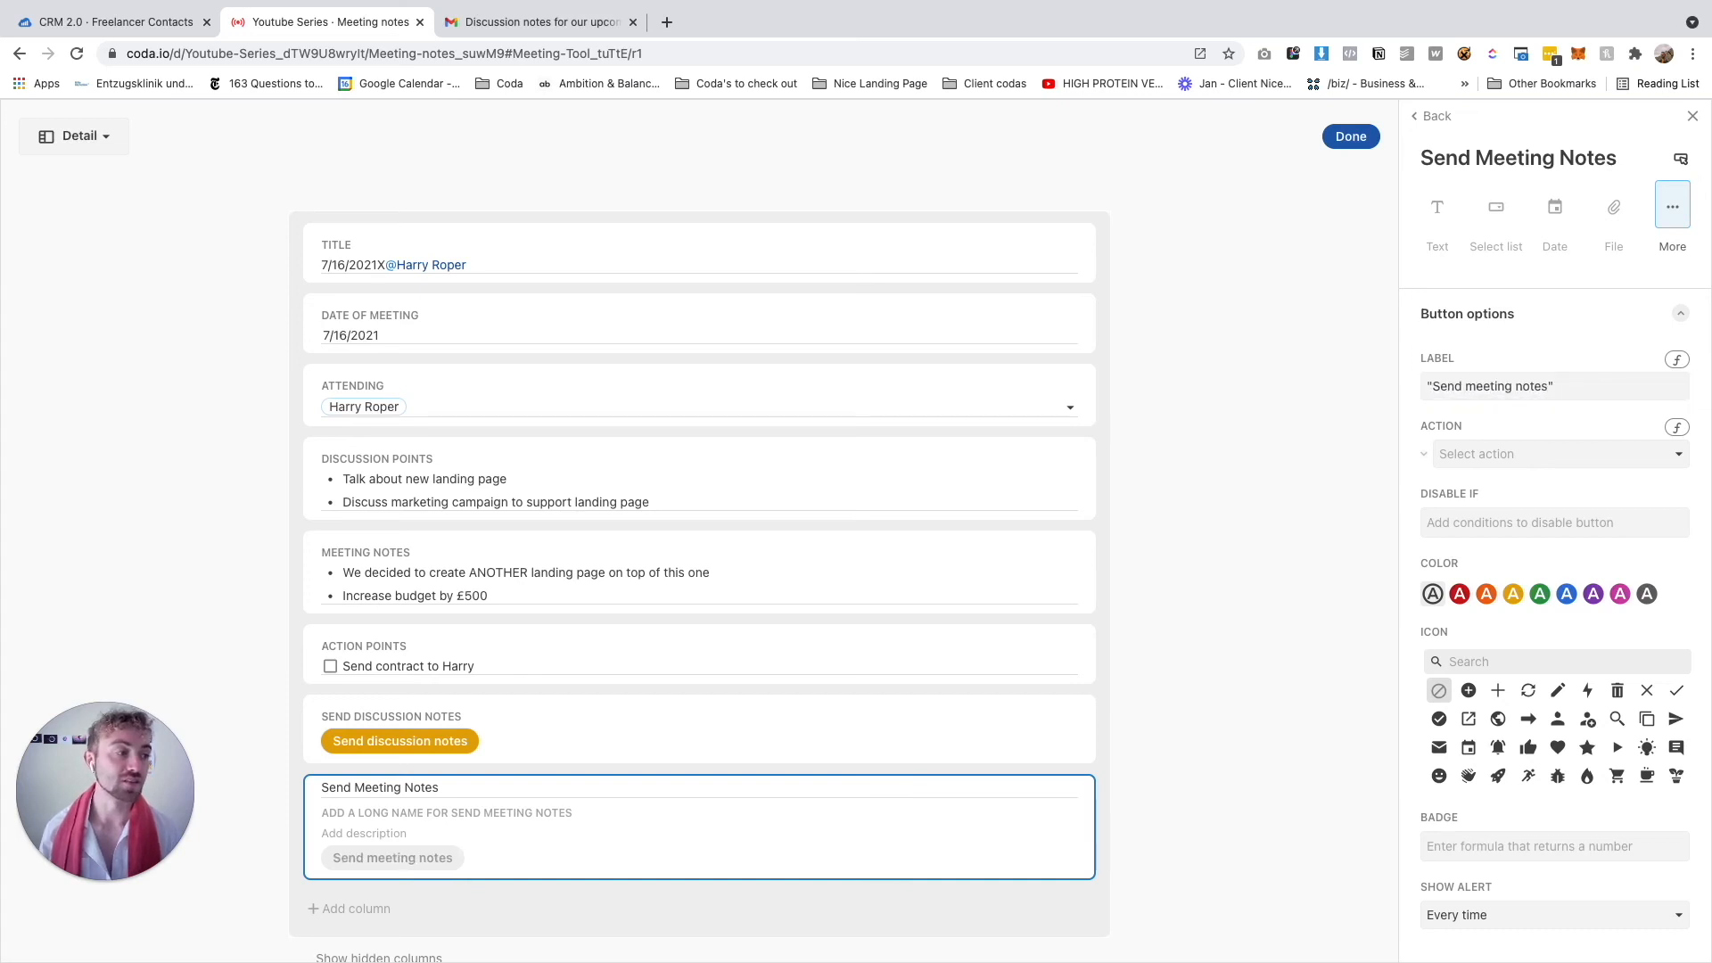
# Set the button's action to Gmail's Send email
pyautogui.click(1605, 454)
pyautogui.moveTo(1457, 813)
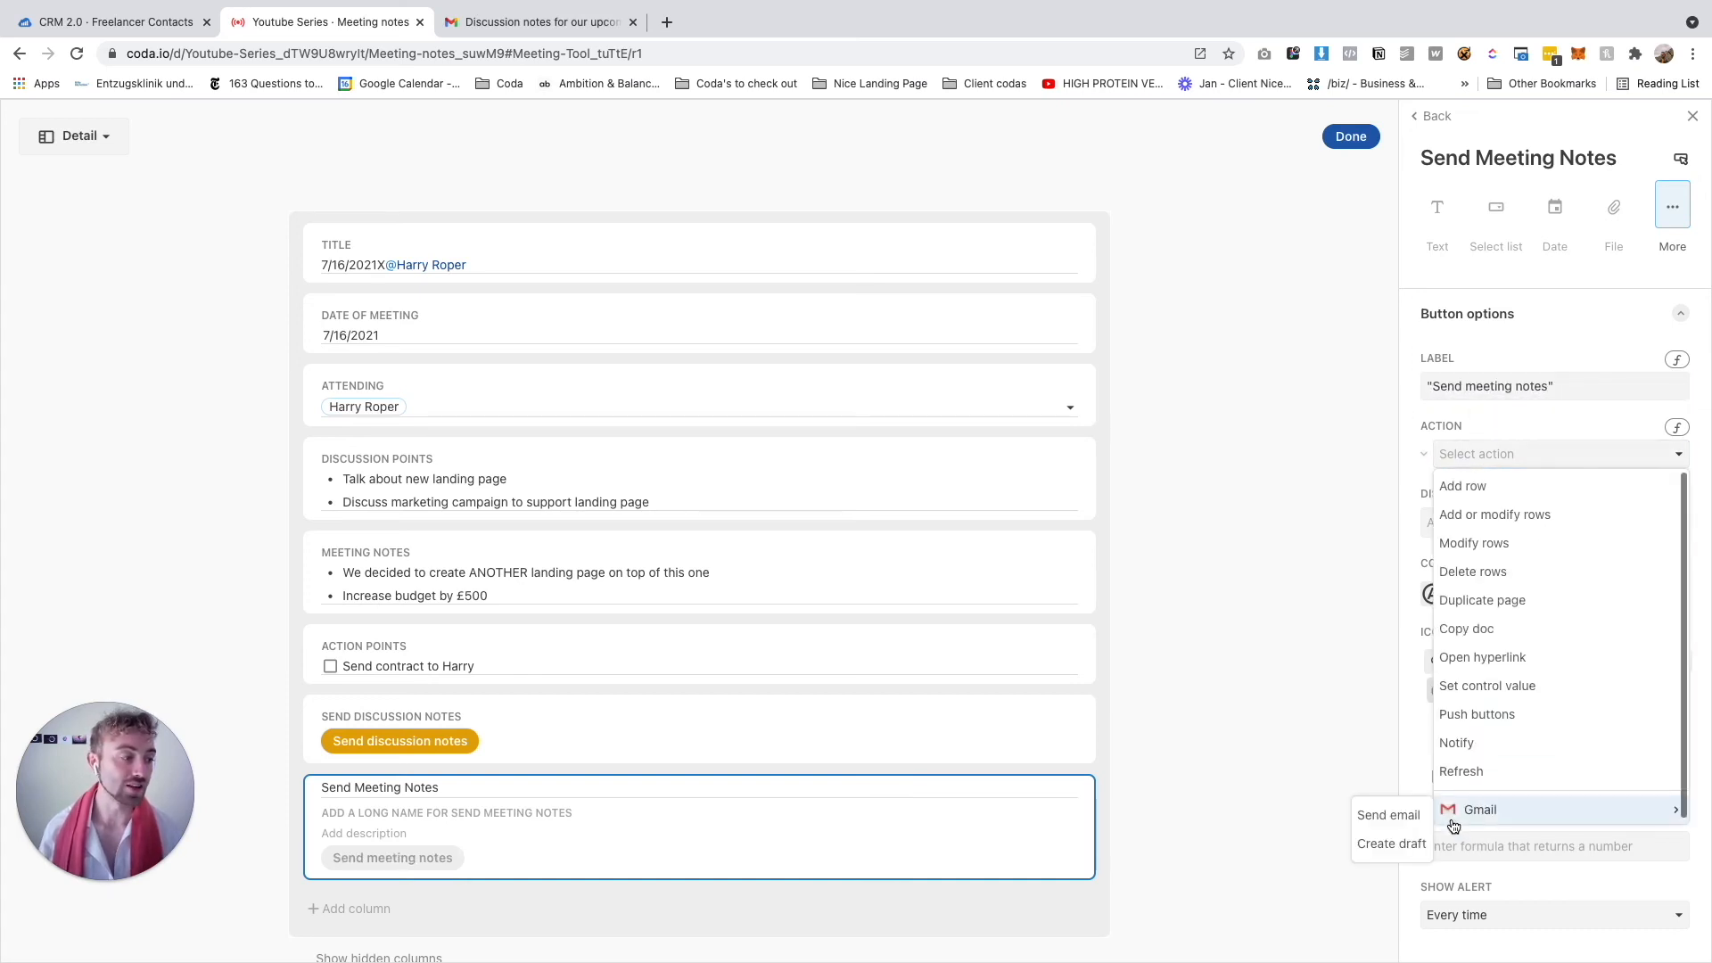
pyautogui.click(1404, 815)
pyautogui.scroll(-1, 1546, 600)
pyautogui.scroll(-1, 1546, 600)
# Set the email recipient to =thisRow.Attending.Email
pyautogui.click(1507, 484)
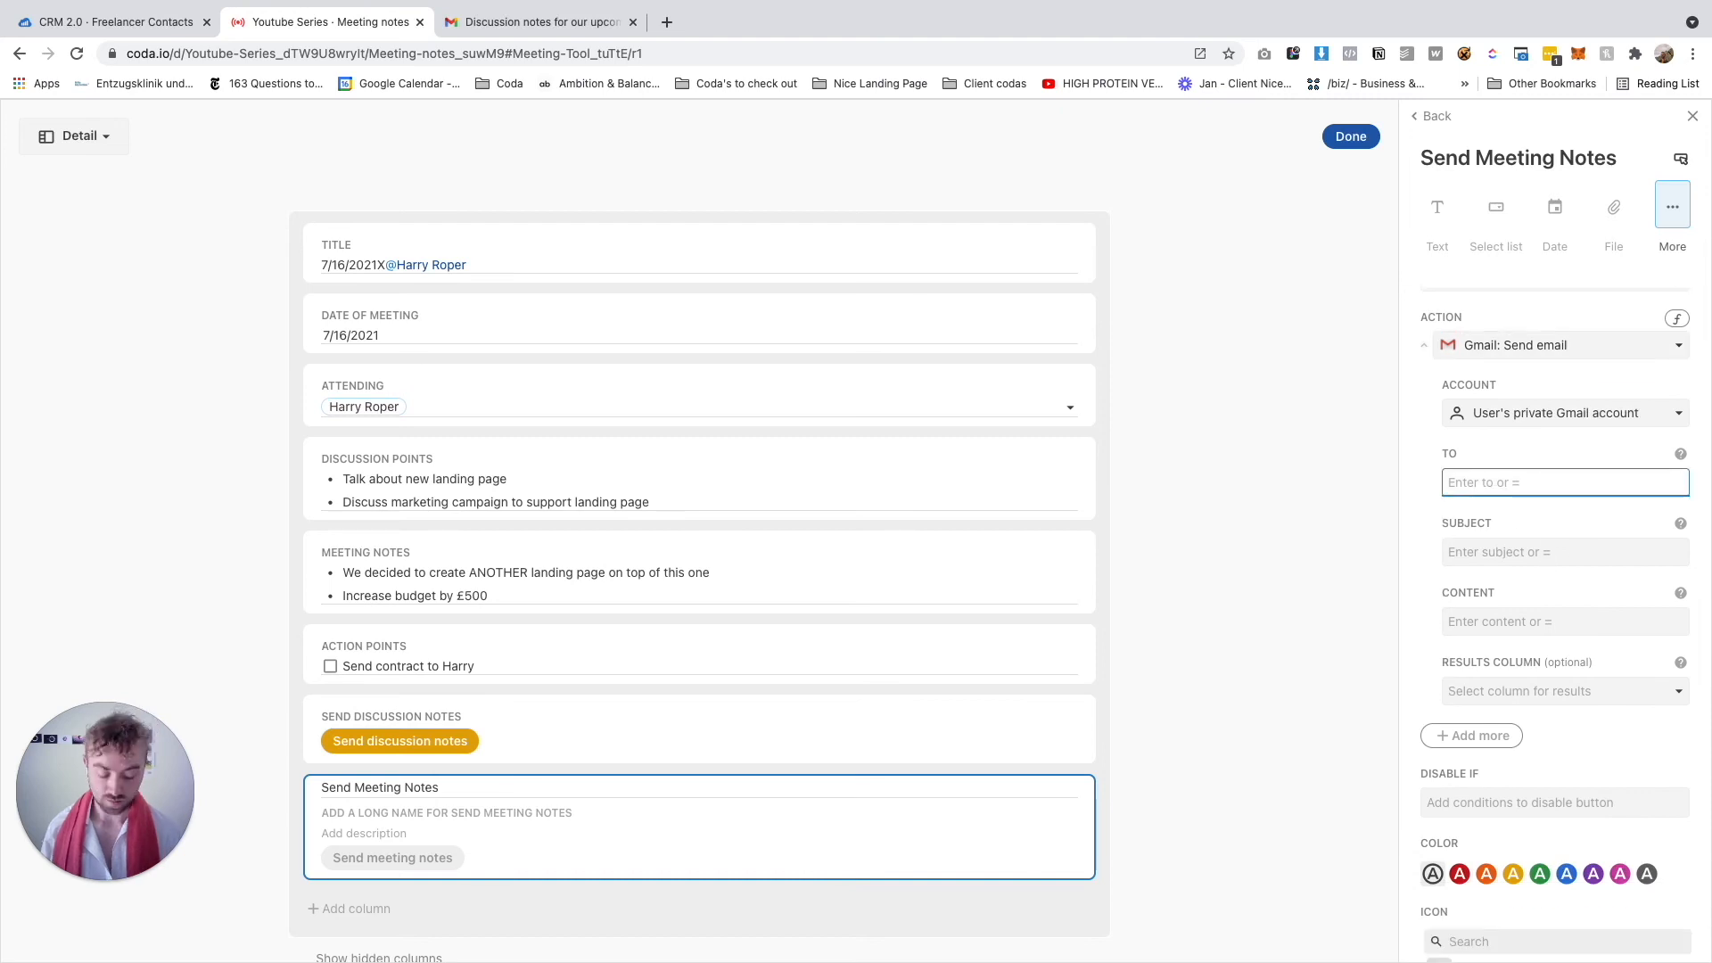
pyautogui.write('=thisRow')
pyautogui.press('Tab')
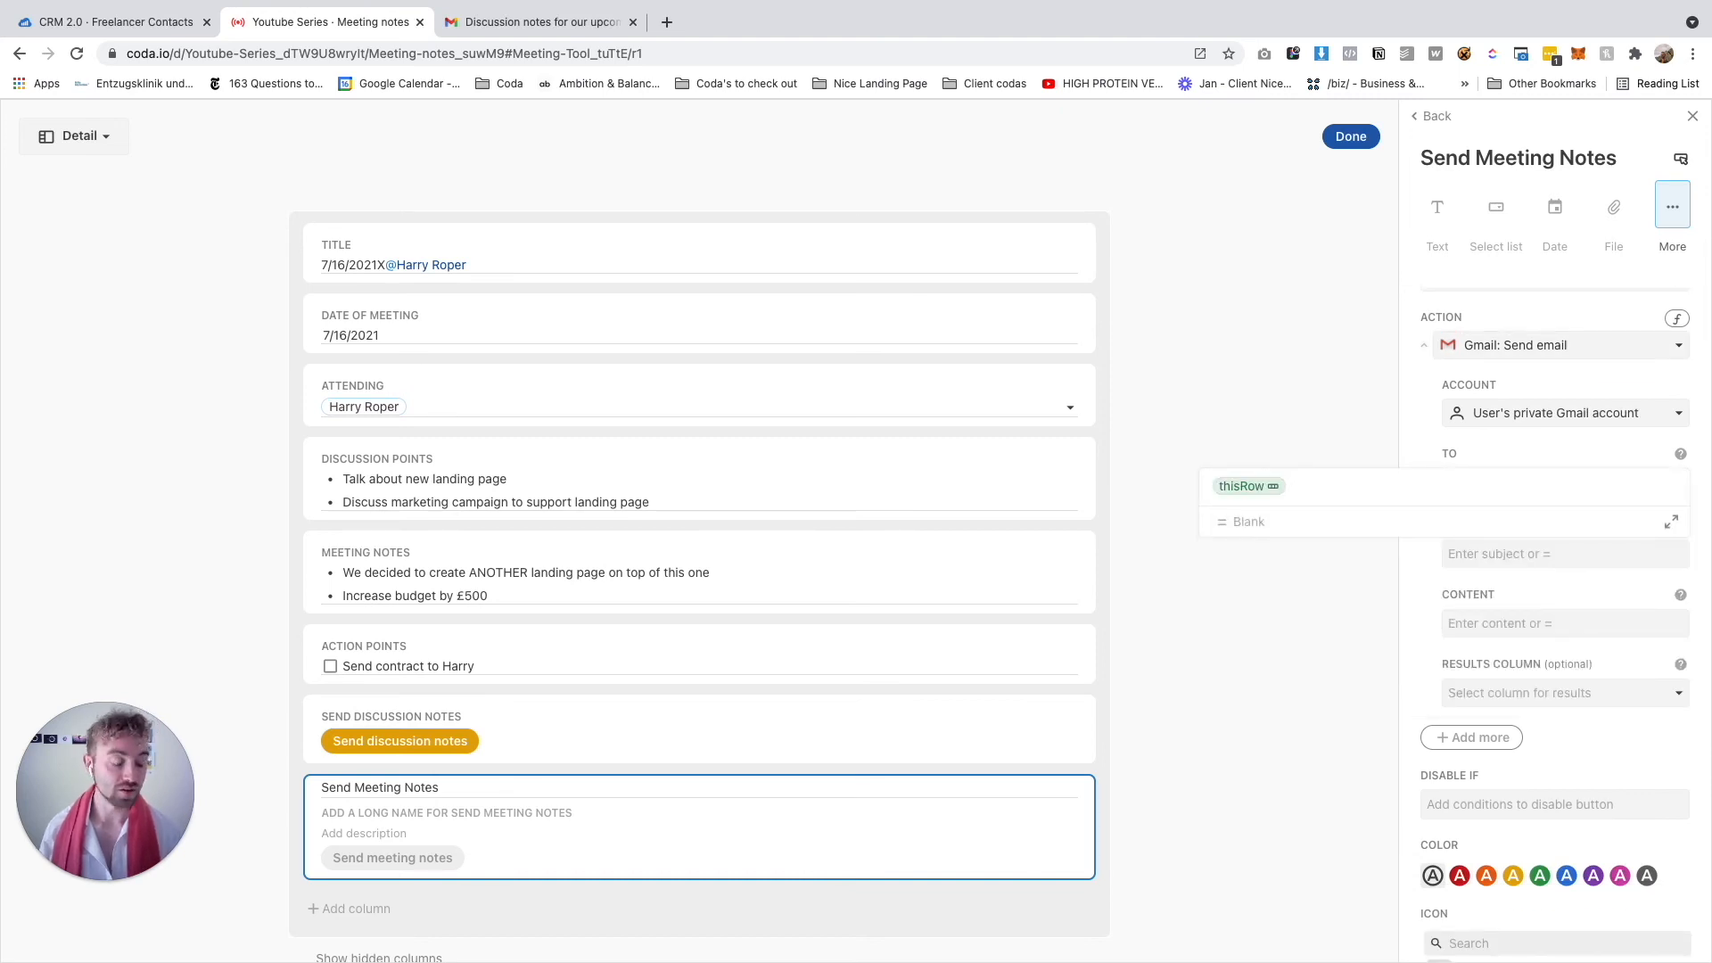
pyautogui.write('.attending')
pyautogui.press('Tab')
pyautogui.write('.email')
pyautogui.press('Tab')
pyautogui.press('Return')
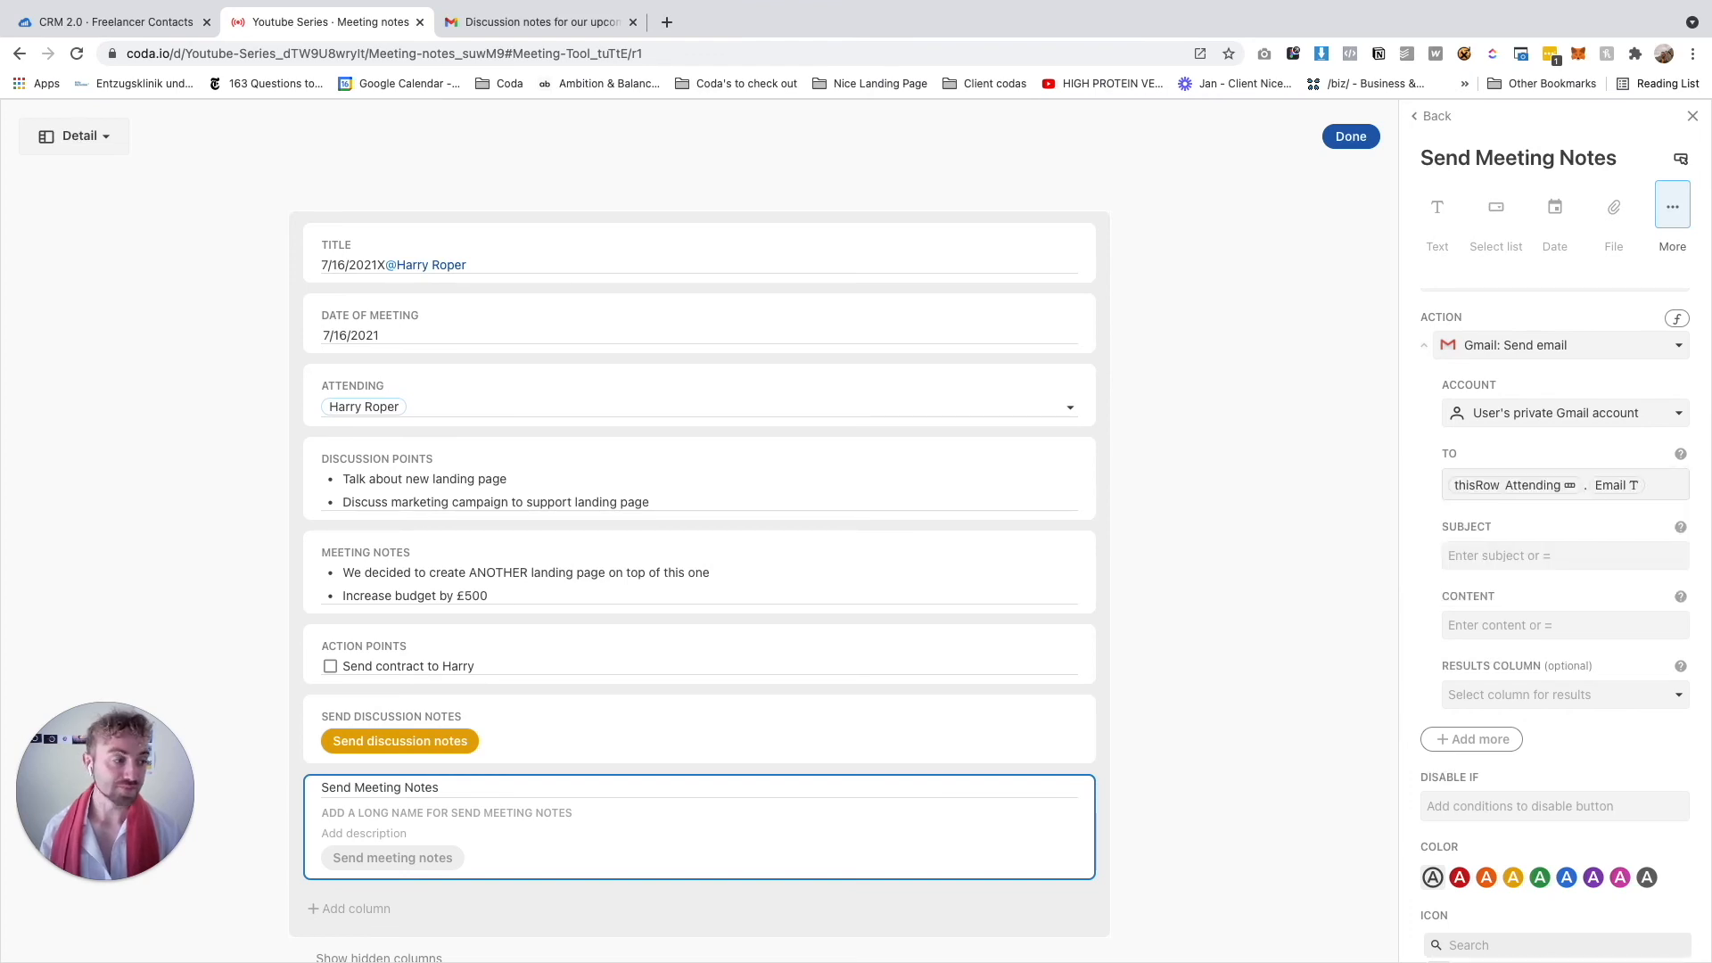
# Set the subject to 'RE: Our meeting earlier' and view the Send Discussion Notes button's settings for reference
pyautogui.click(1507, 555)
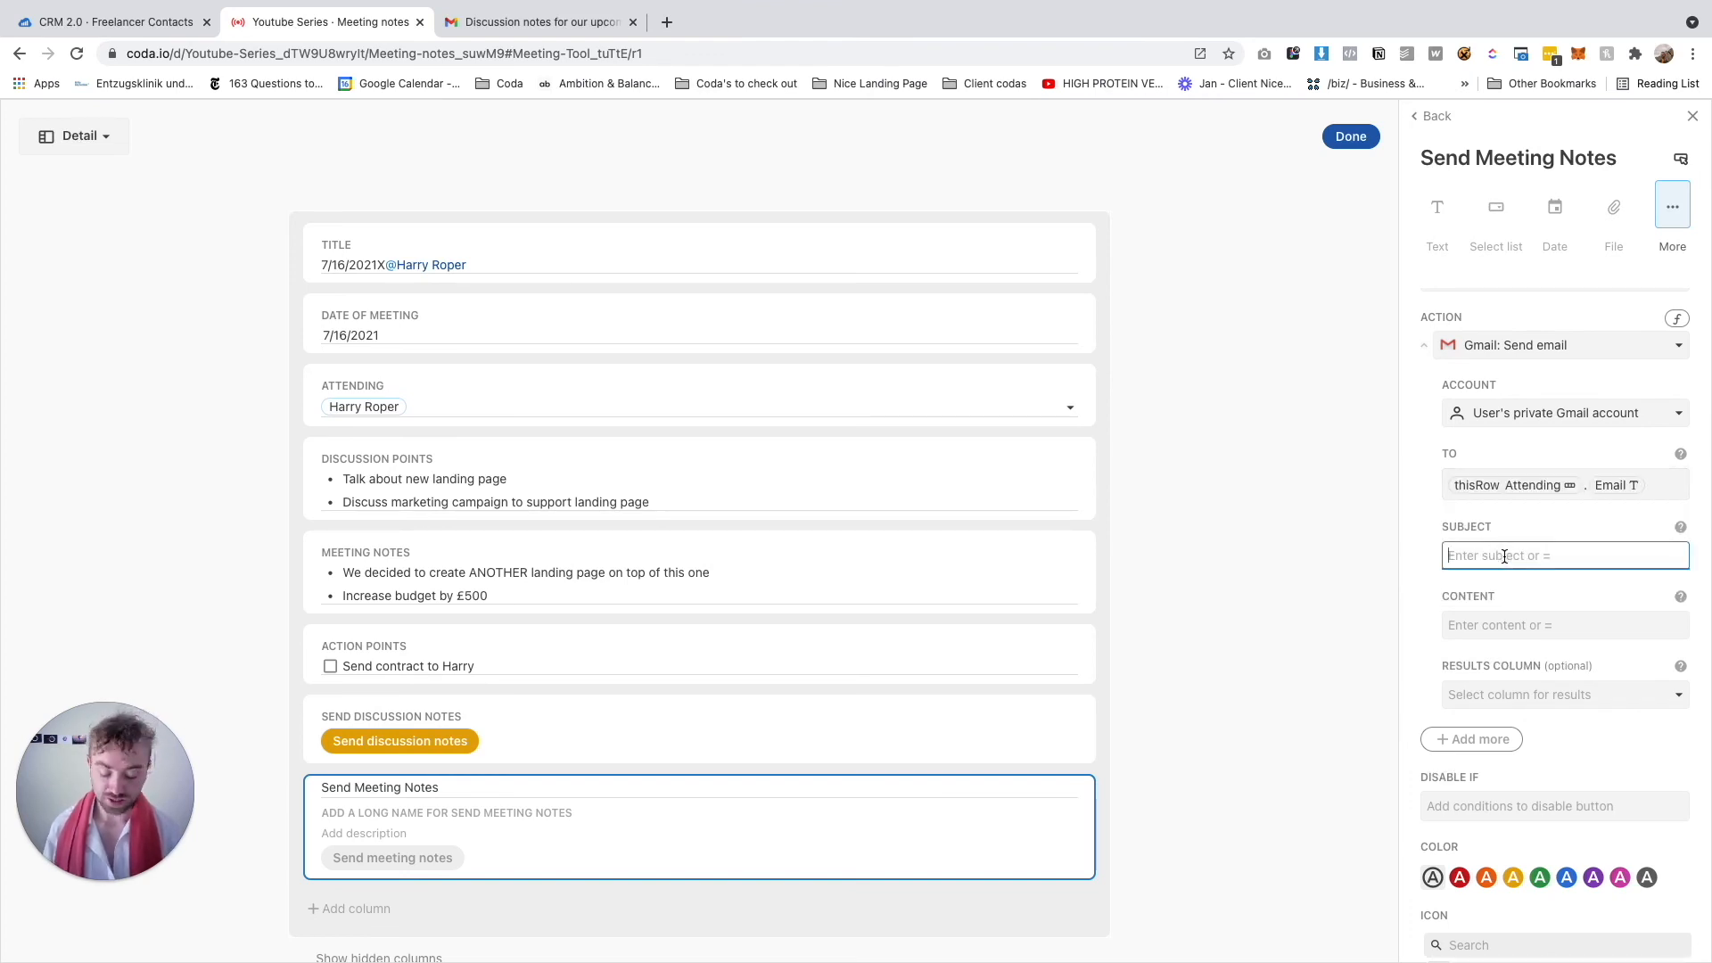
pyautogui.write('RE: O')
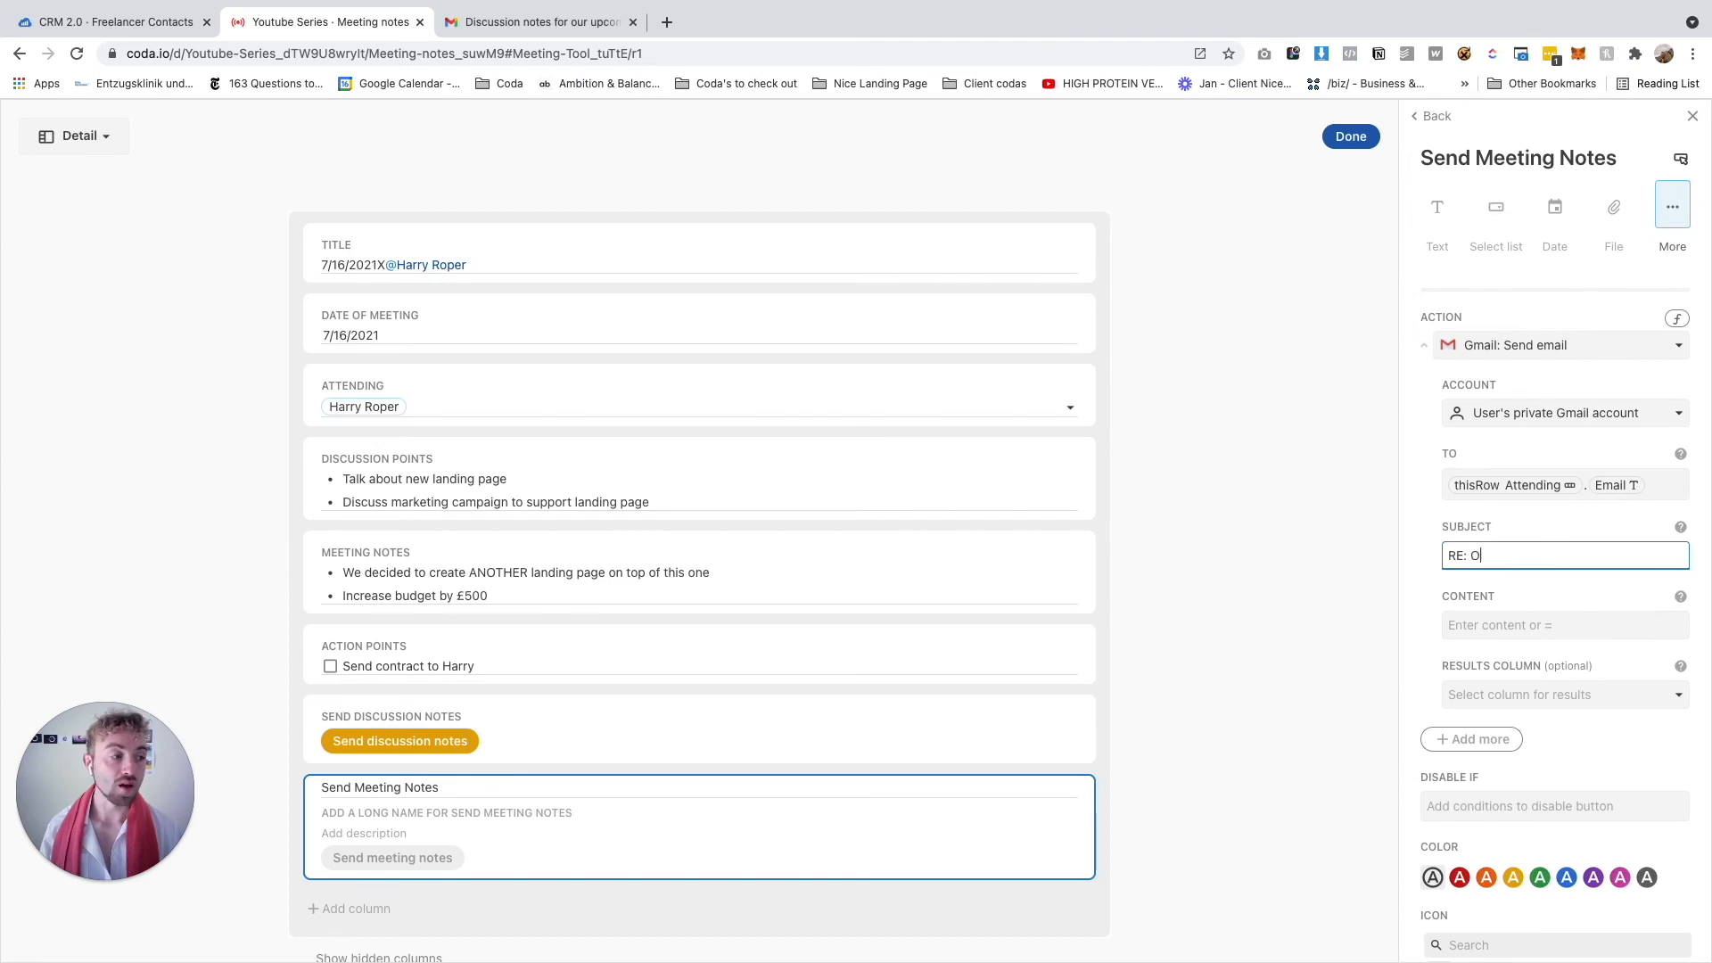
pyautogui.write('ur meeting earlier')
pyautogui.press('Return')
pyautogui.click(1482, 628)
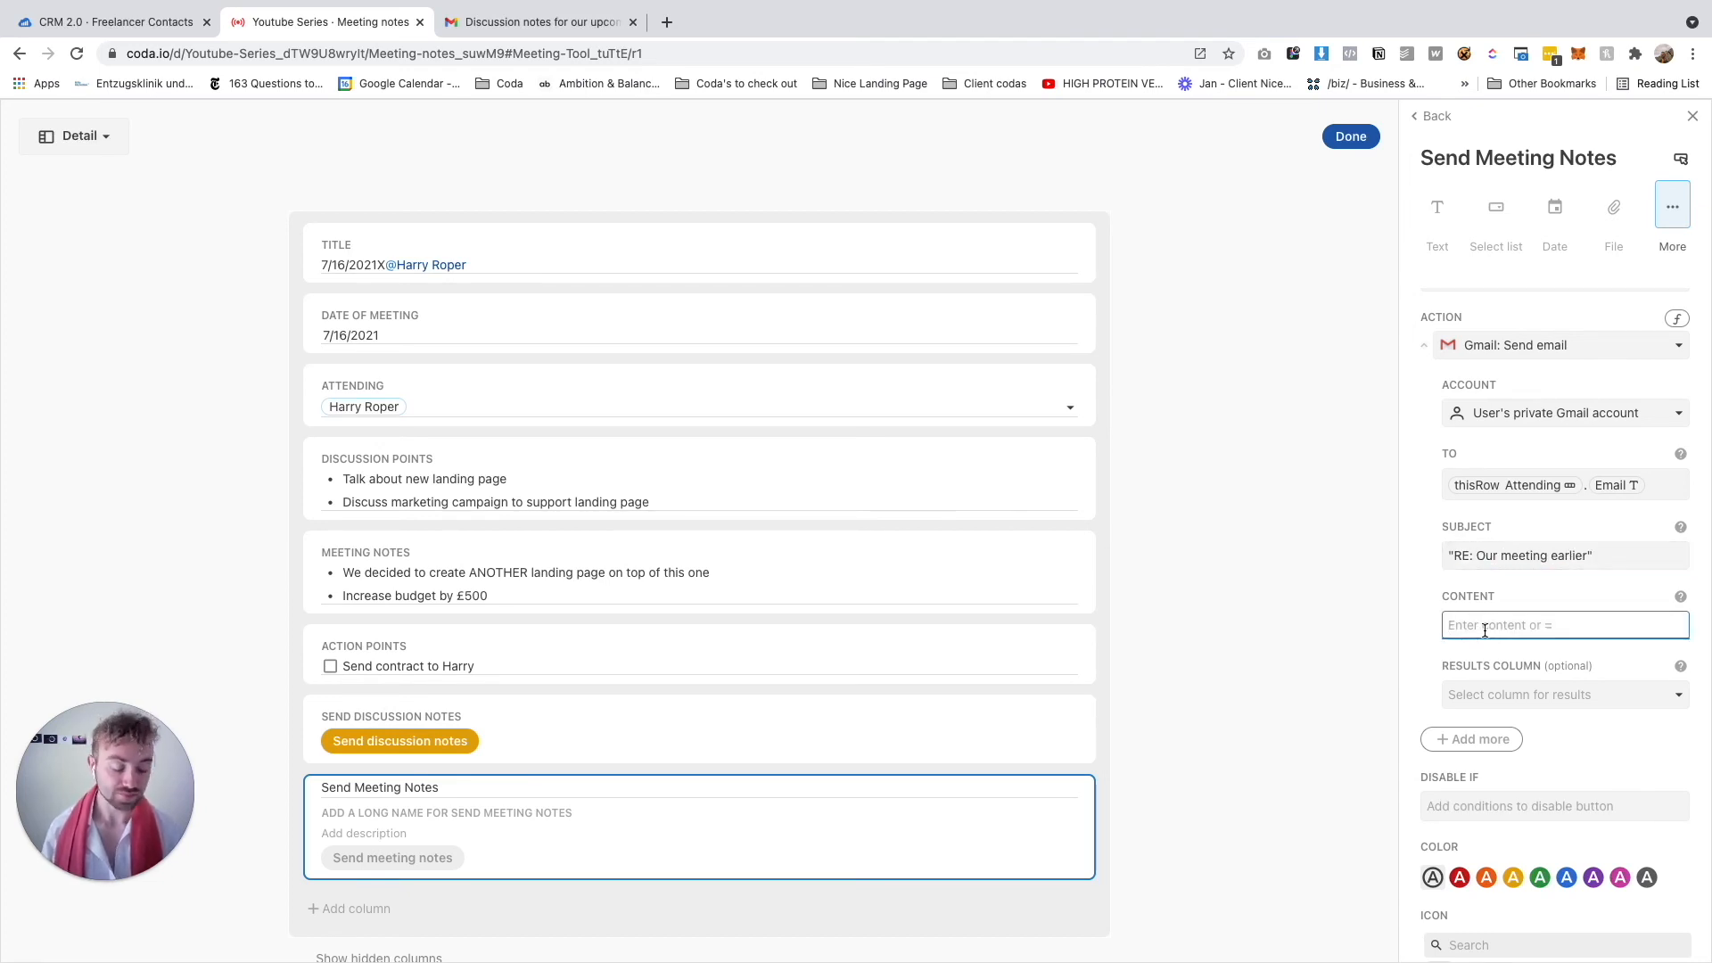
pyautogui.write('=')
pyautogui.press('BackSpace')
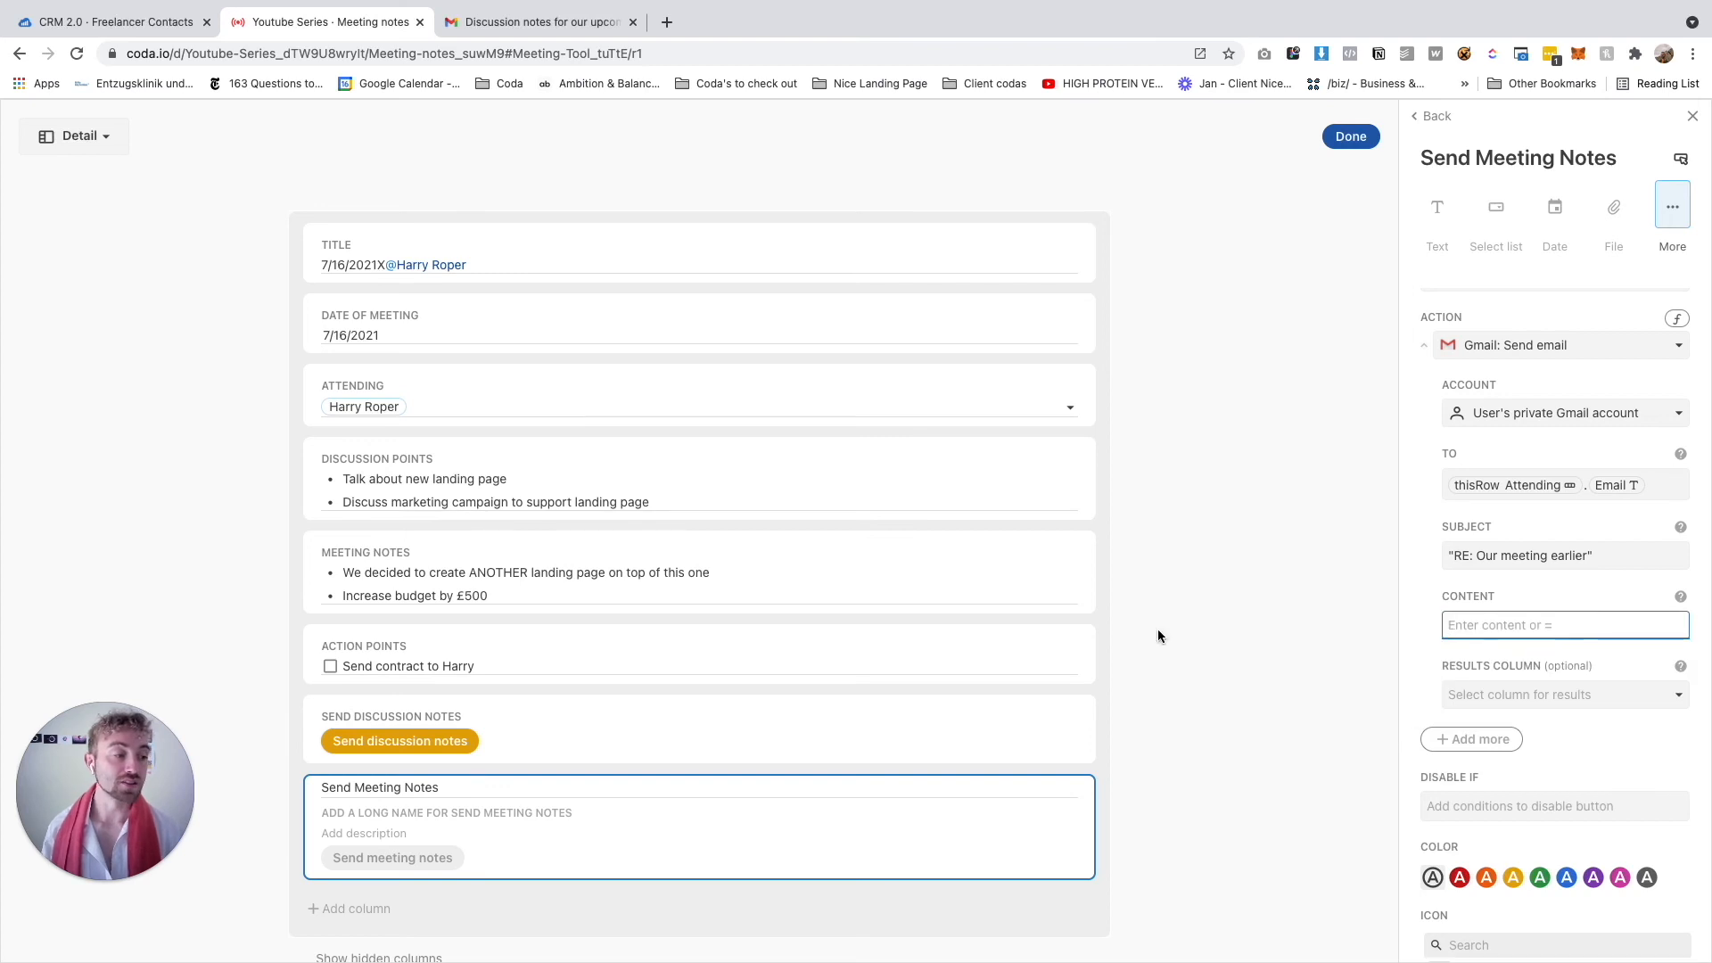
pyautogui.click(630, 730)
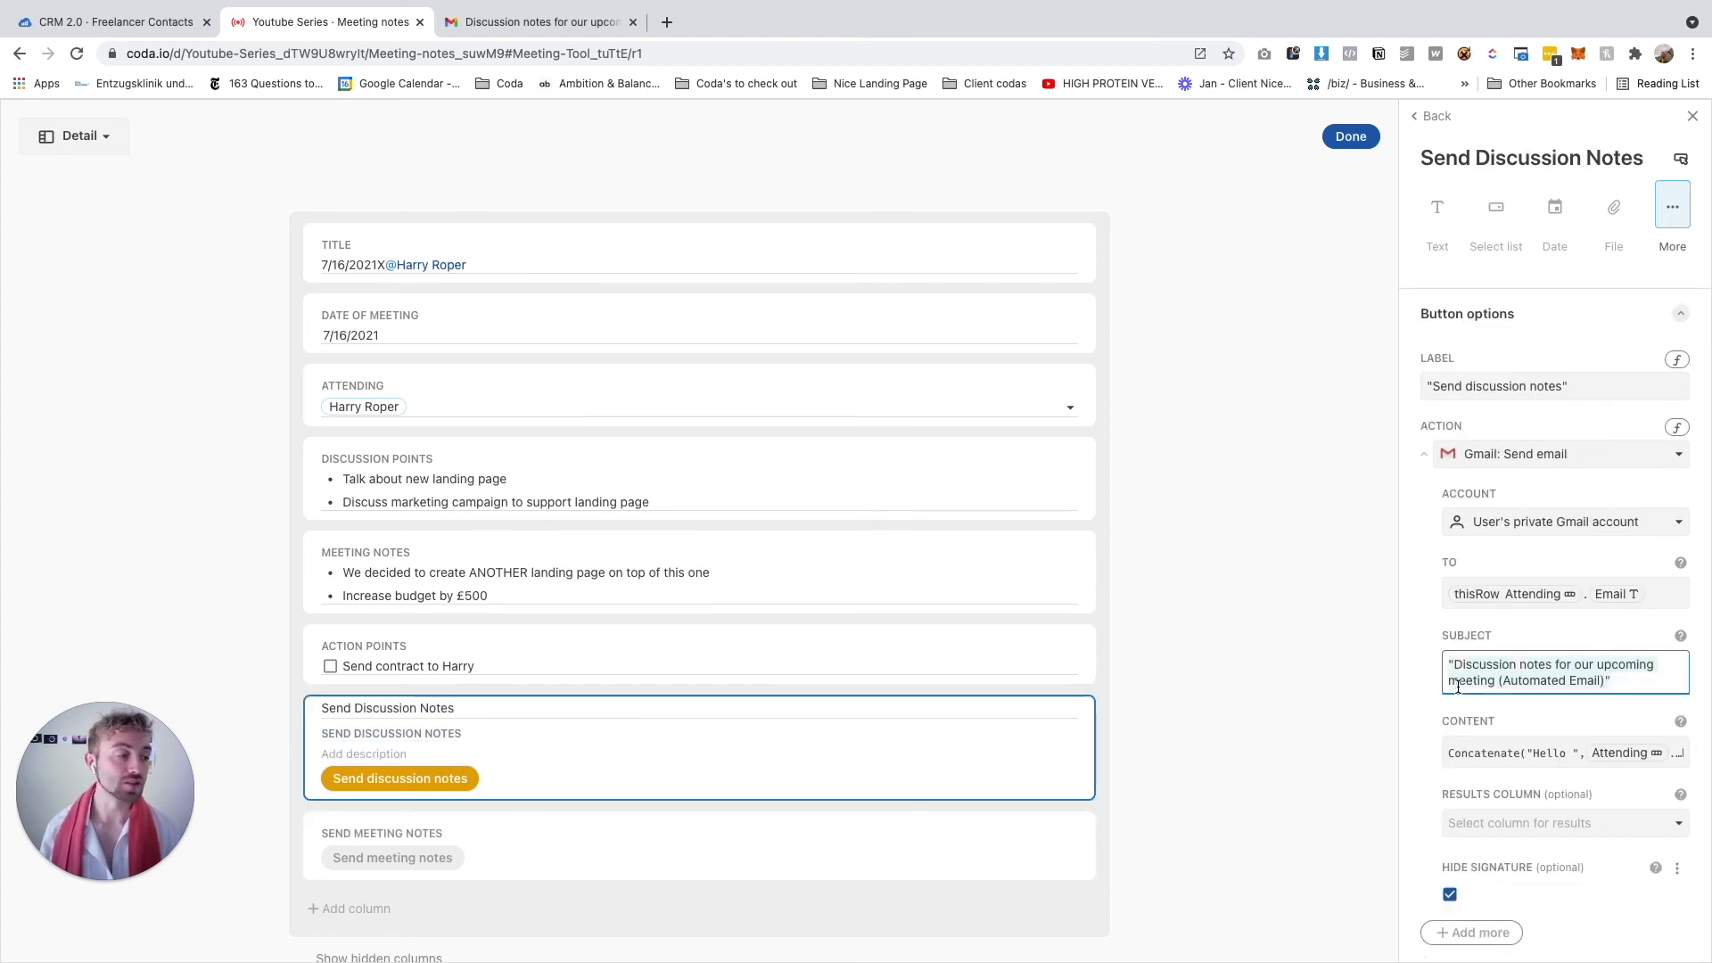
# Check the discussion email's content formula, then paste the prepared formula into the expanded Content editor
pyautogui.click(1534, 754)
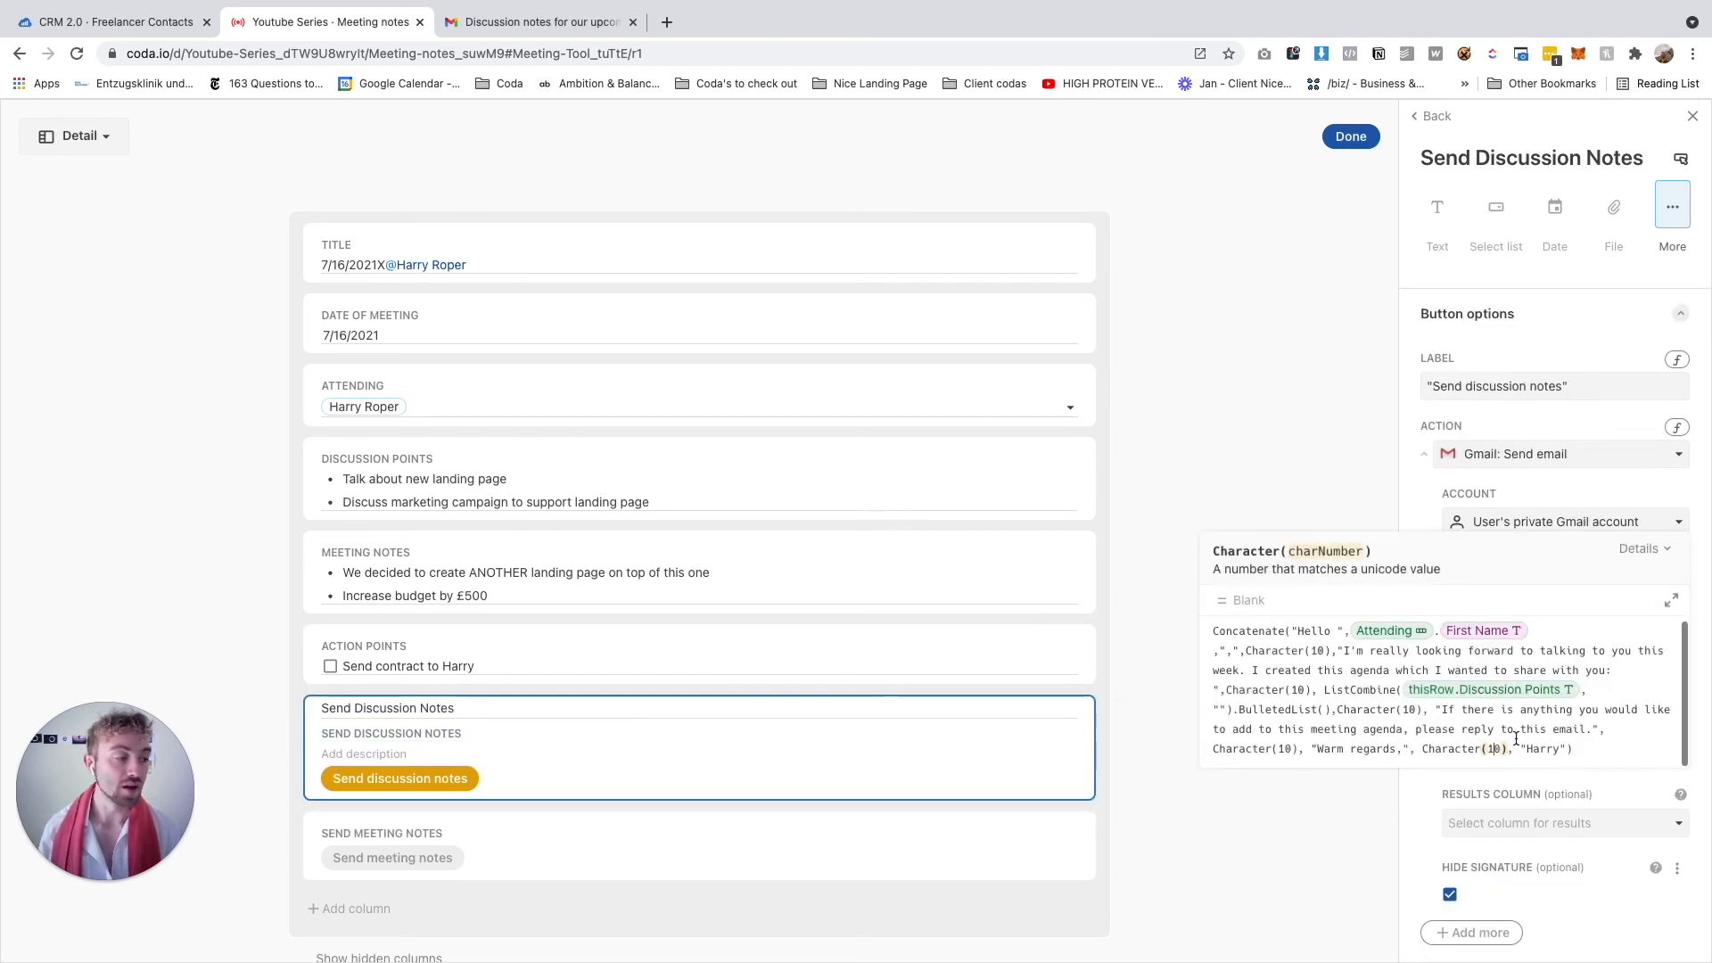
pyautogui.click(700, 795)
pyautogui.click(653, 843)
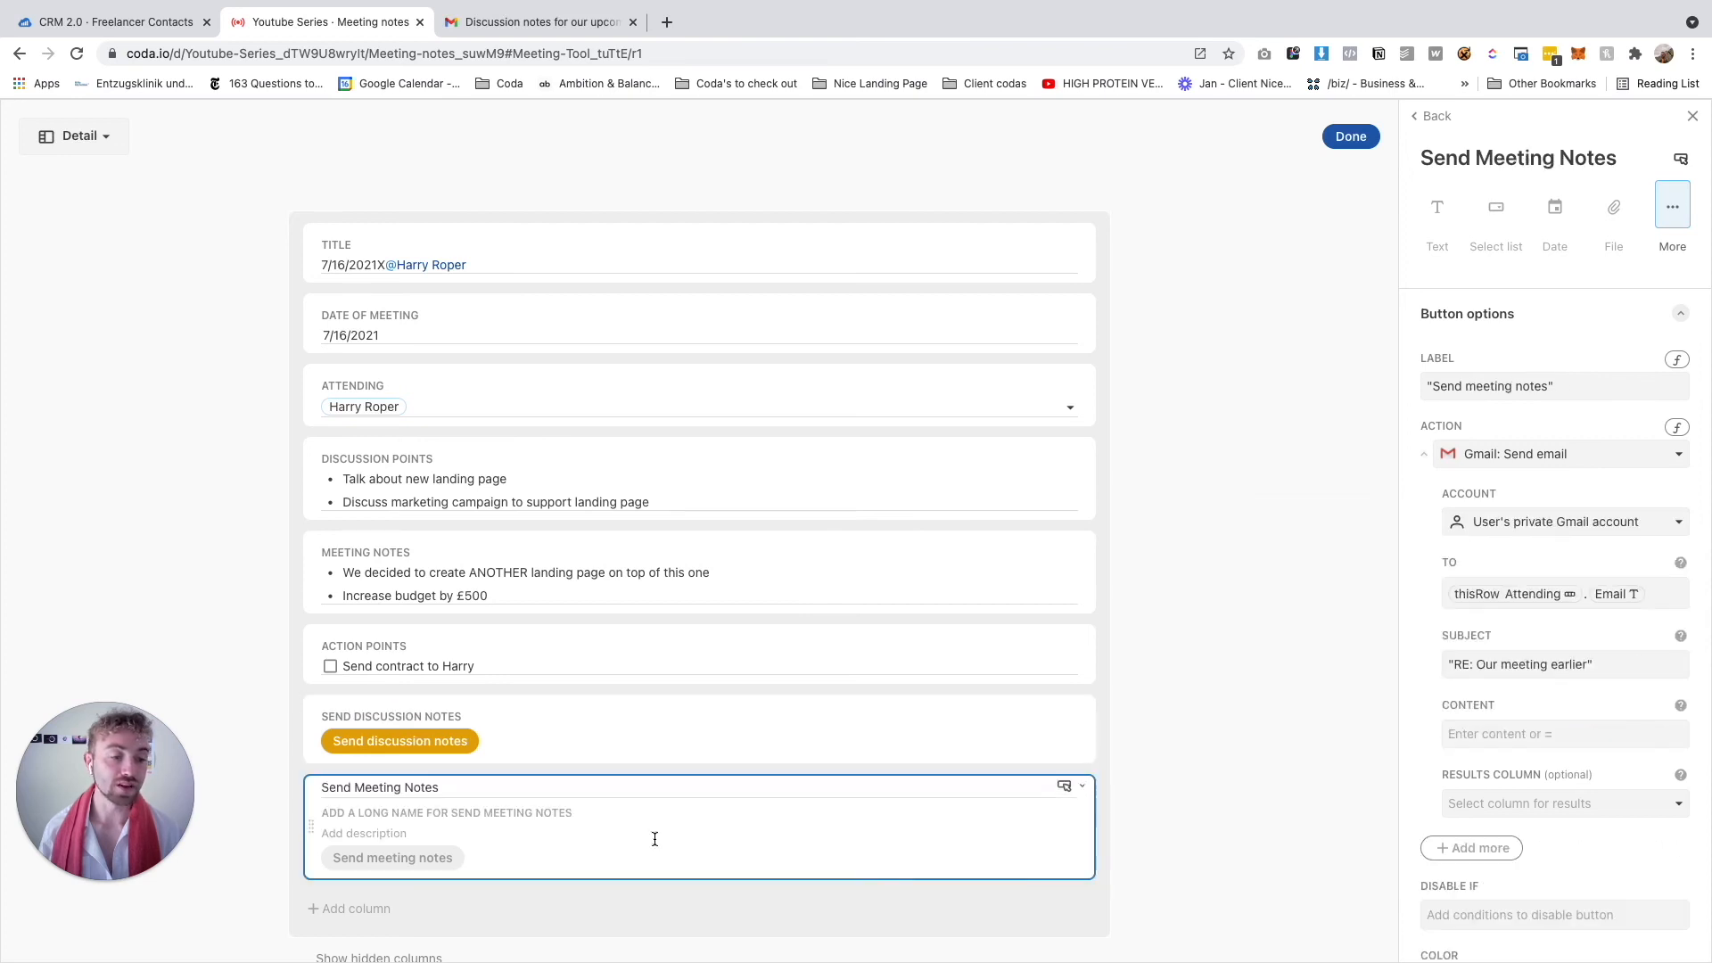
pyautogui.click(1573, 731)
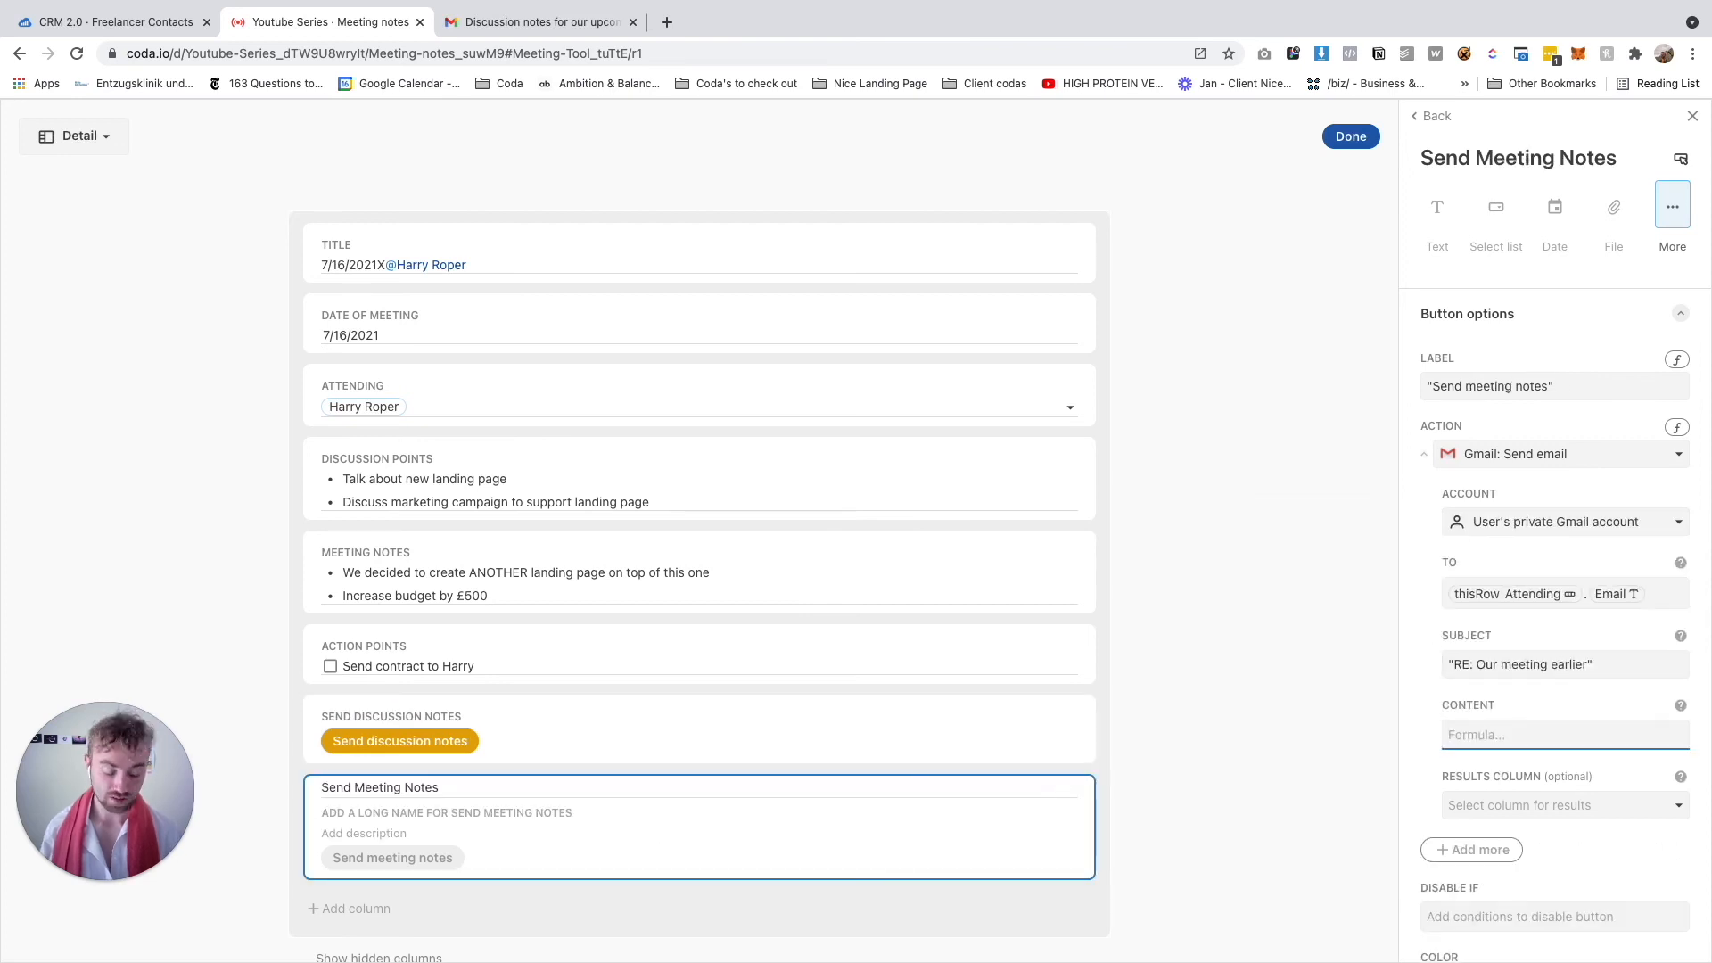
pyautogui.click(1671, 696)
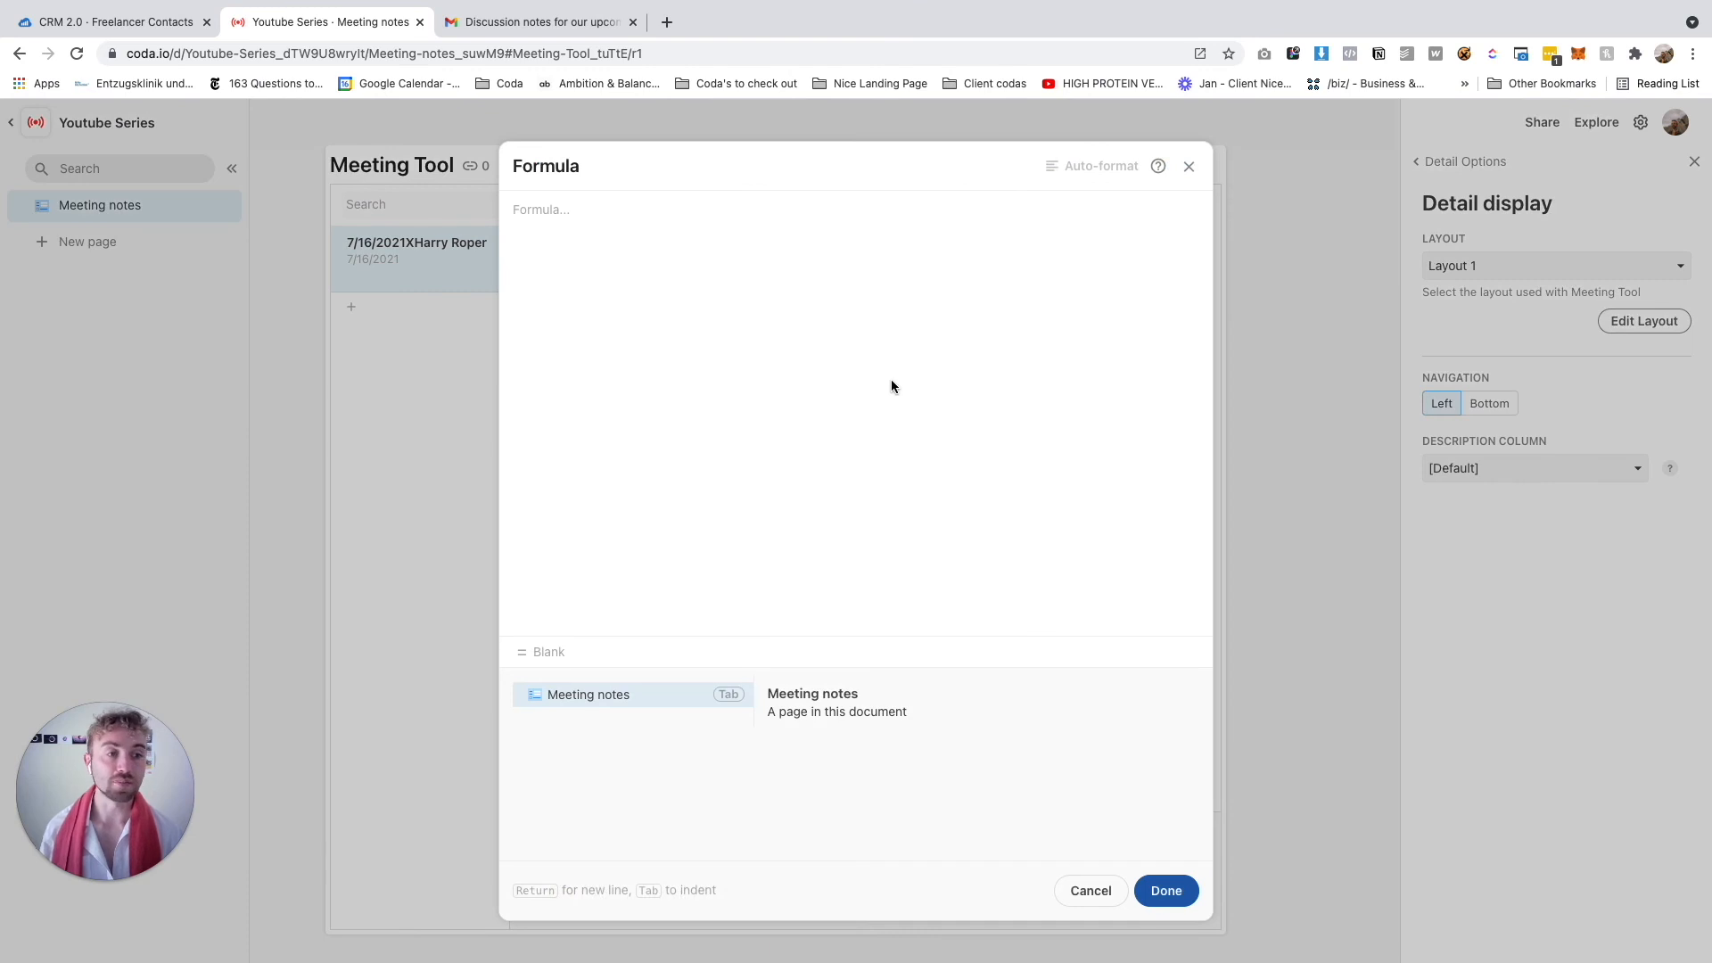
pyautogui.write('Concatenate("Hello ",Attending.First Name,",",Character(10),"I\'m really looking forward to talking to you this week. I created this agenda which I wanted to share with you: ",Character(10), ListCombine(thisRow.Discussion Points, "").BulletedList(),Character(10), "If there is anything you would like to add to this meeting agenda, please reply to this email.", Character(10), "Warm regards,", Character(10), "Harry")')
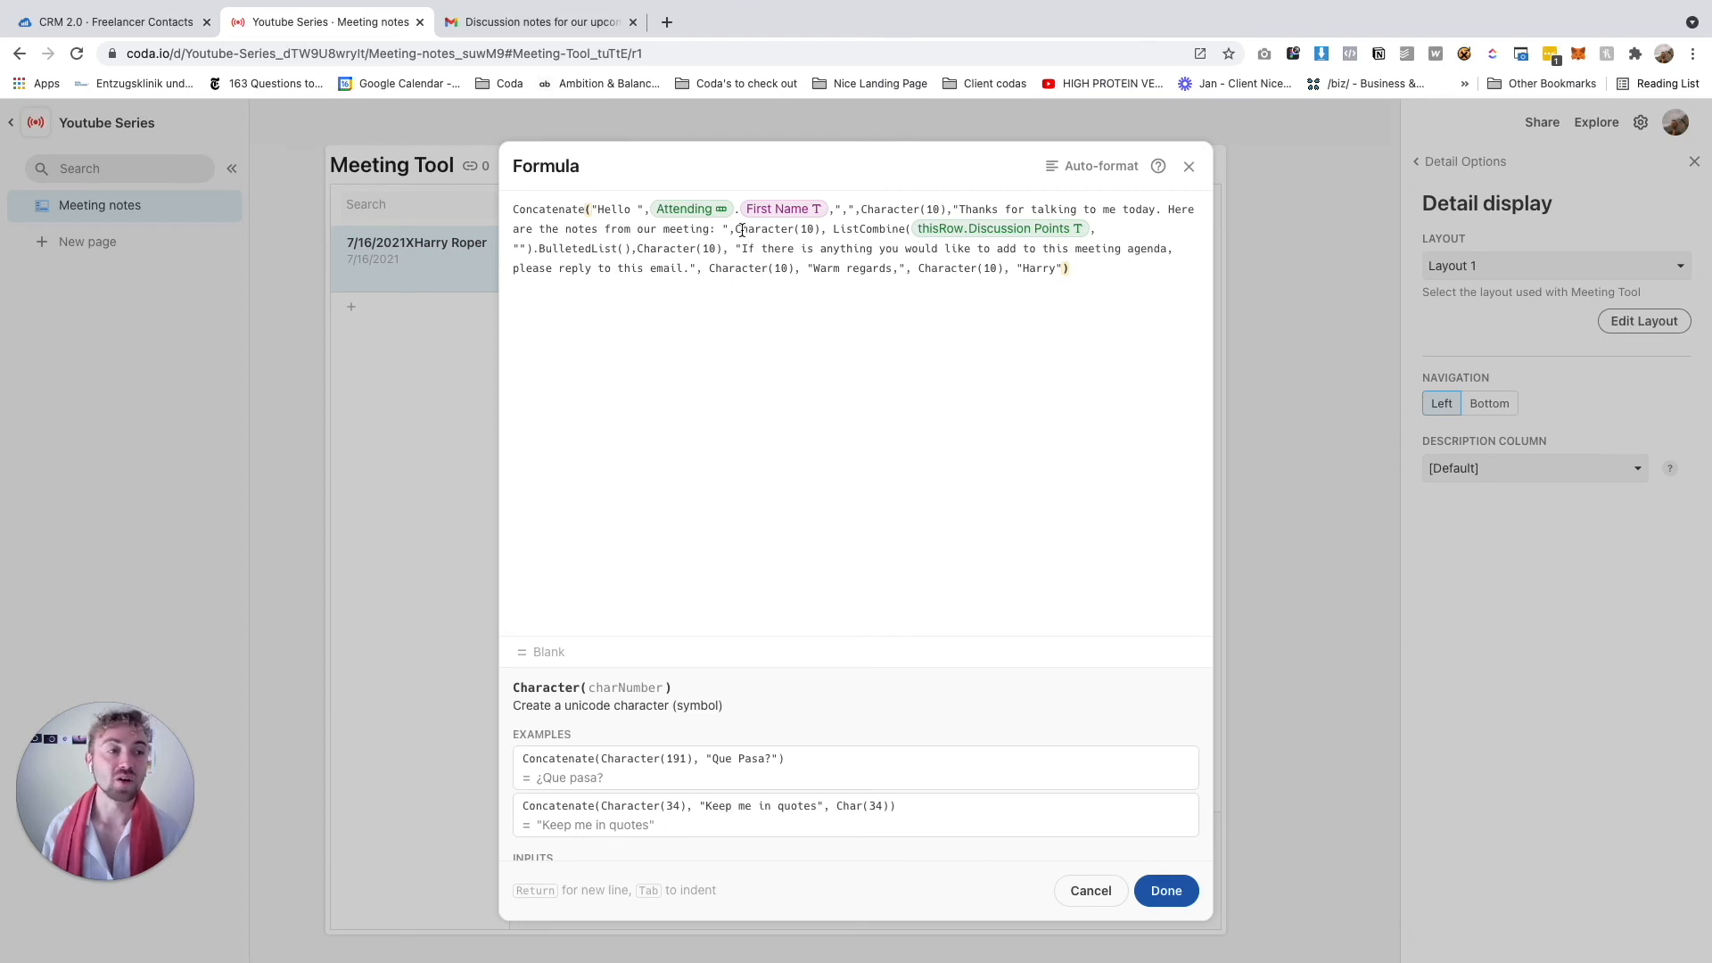
# Move the line-break code after the meeting sentence and add a 'Discussion notes:' text piece
pyautogui.press('Return')
pyautogui.press('Return')
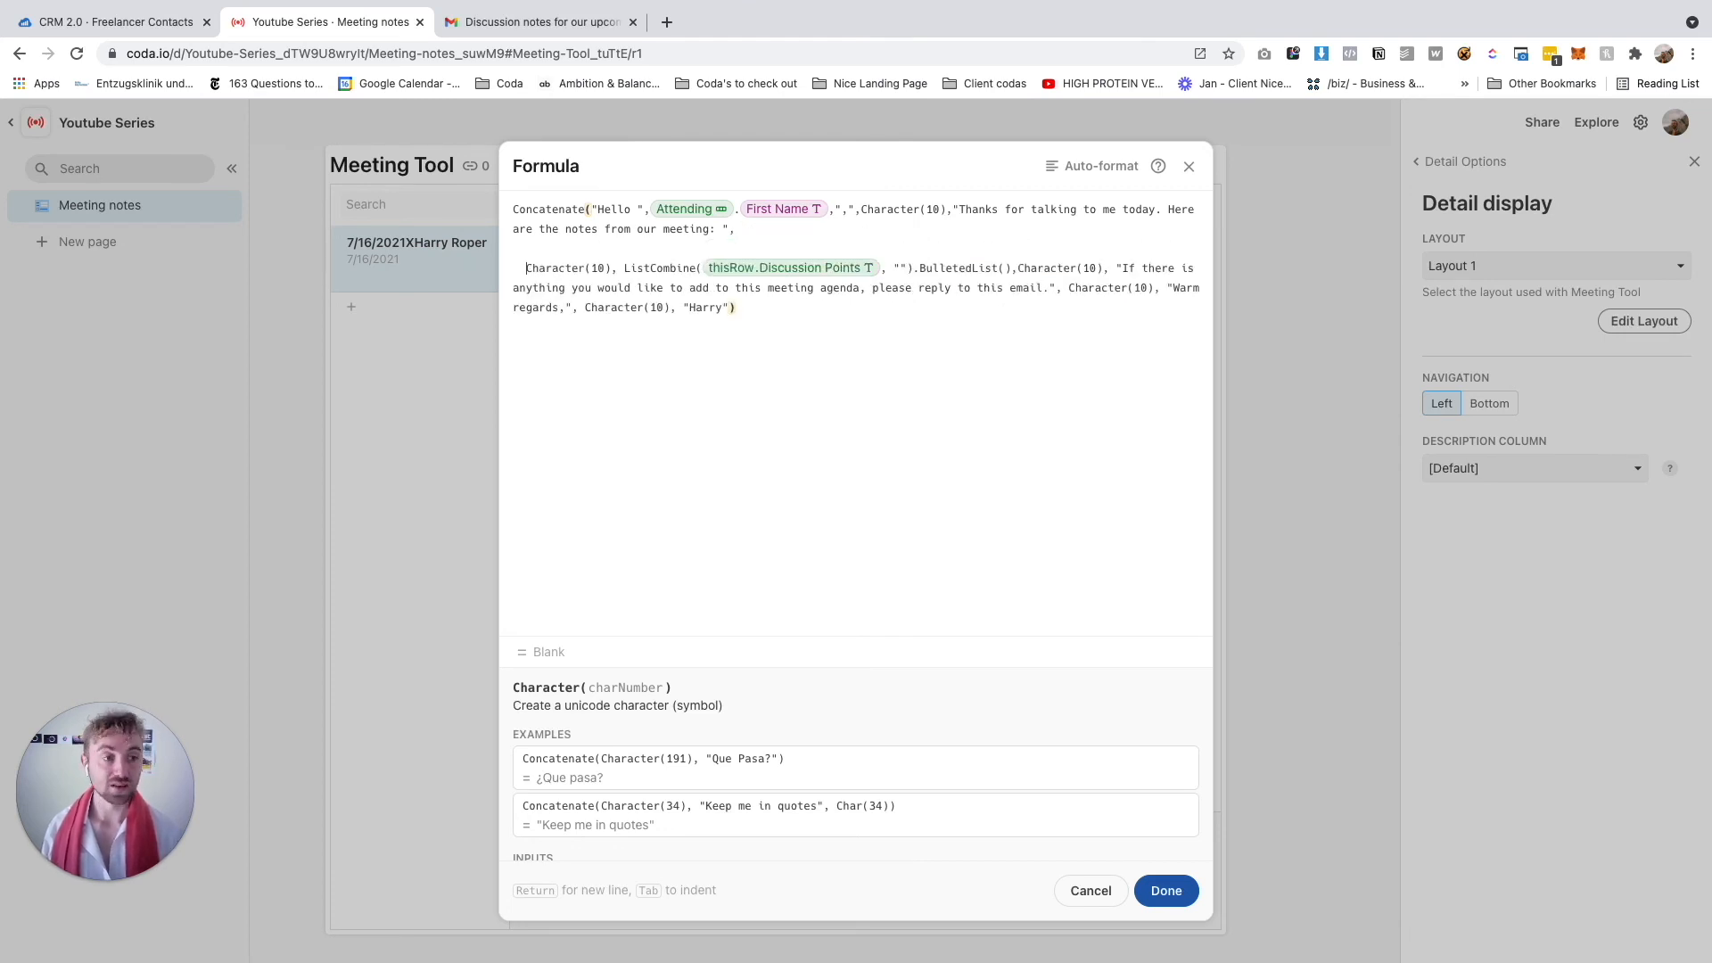
pyautogui.press('BackSpace')
pyautogui.press('BackSpace')
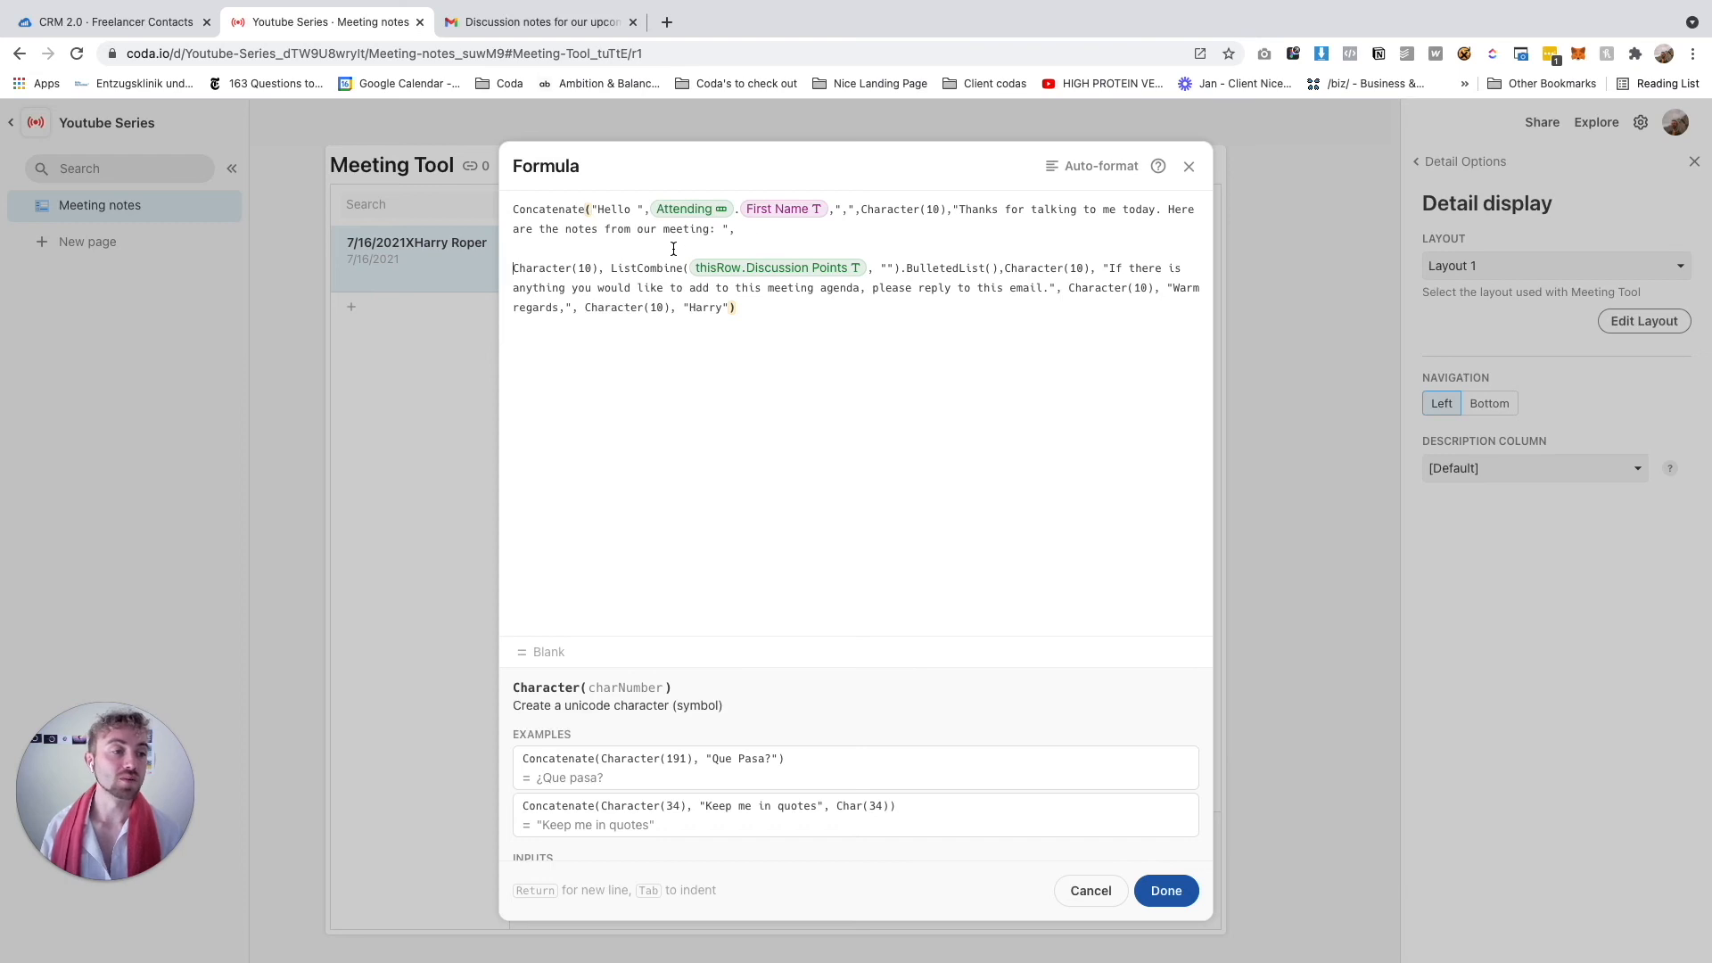
pyautogui.click(717, 229)
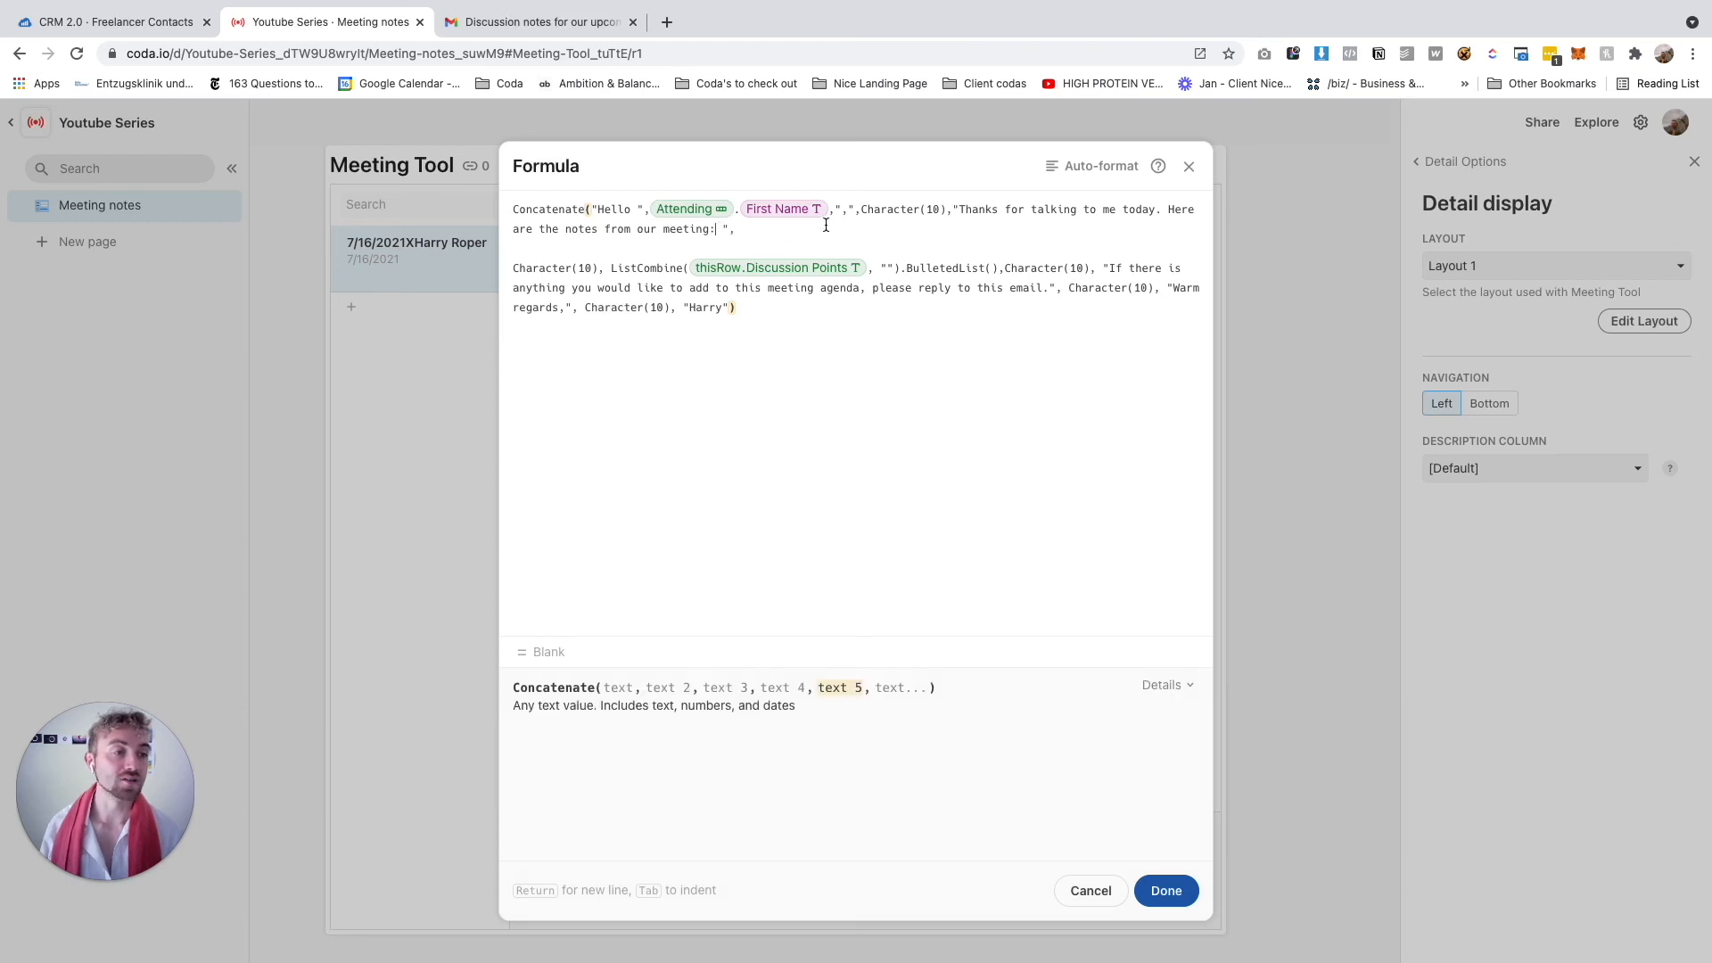
pyautogui.click(745, 231)
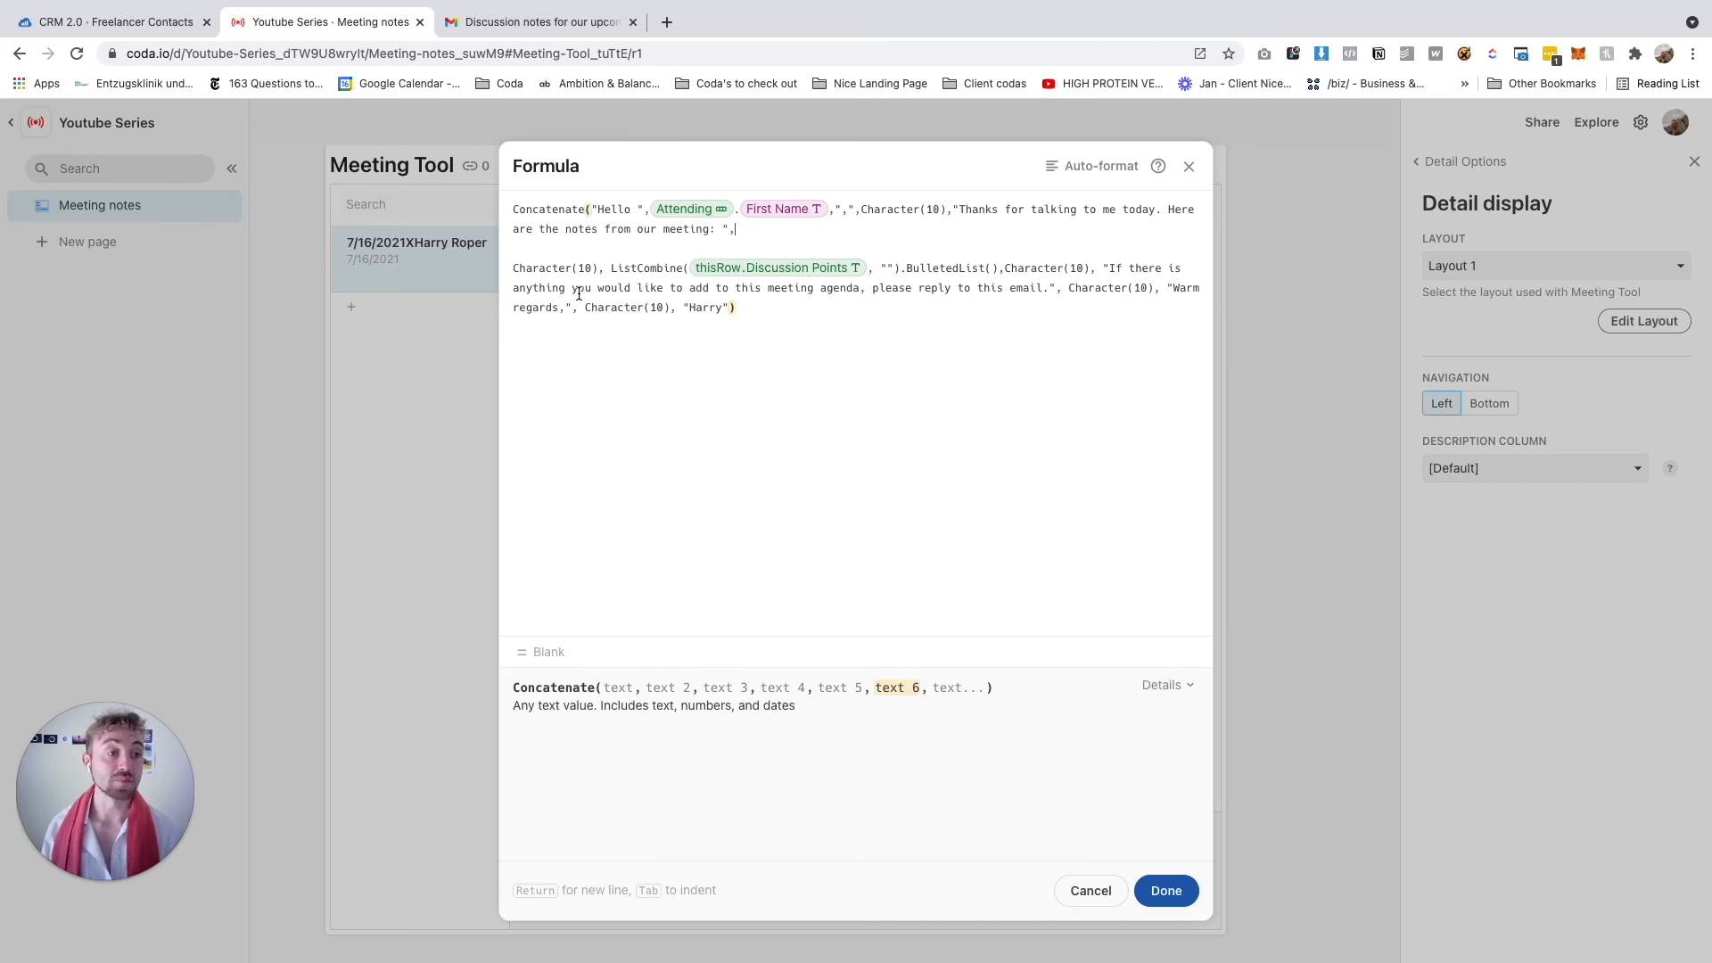
pyautogui.moveTo(606, 269); pyautogui.dragTo(512, 269)
pyautogui.hotkey('ctrl', 'c')
pyautogui.press('BackSpace')
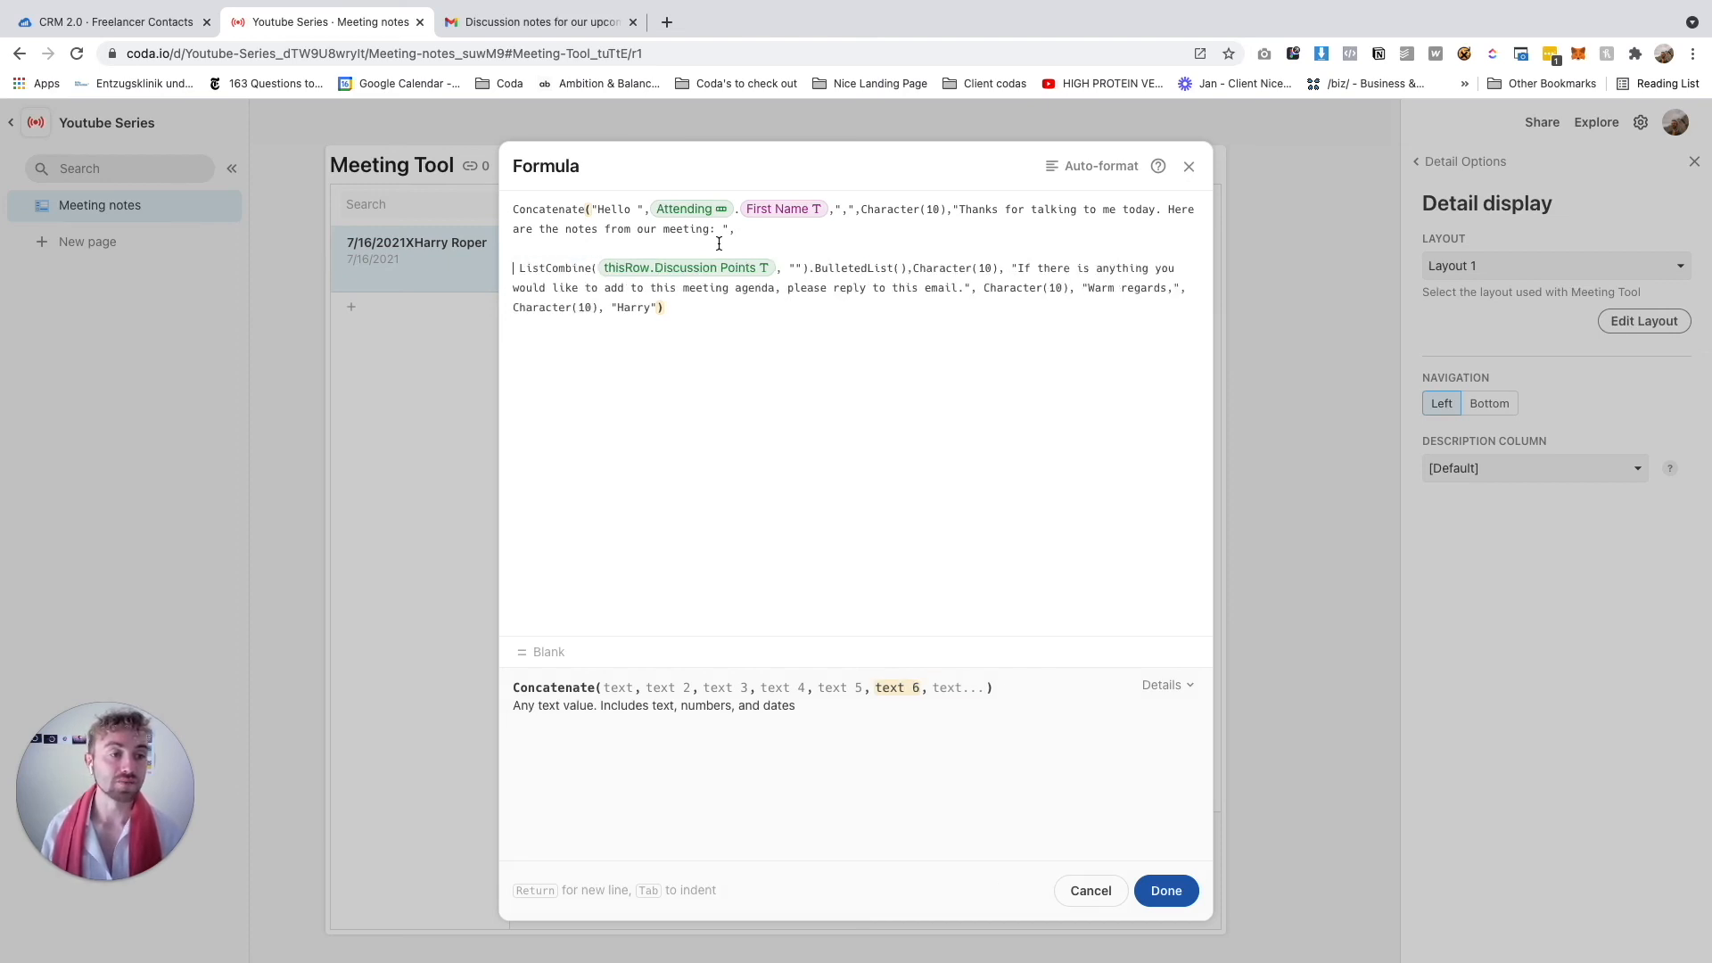
pyautogui.hotkey('ctrl', 'v')
pyautogui.click(843, 229)
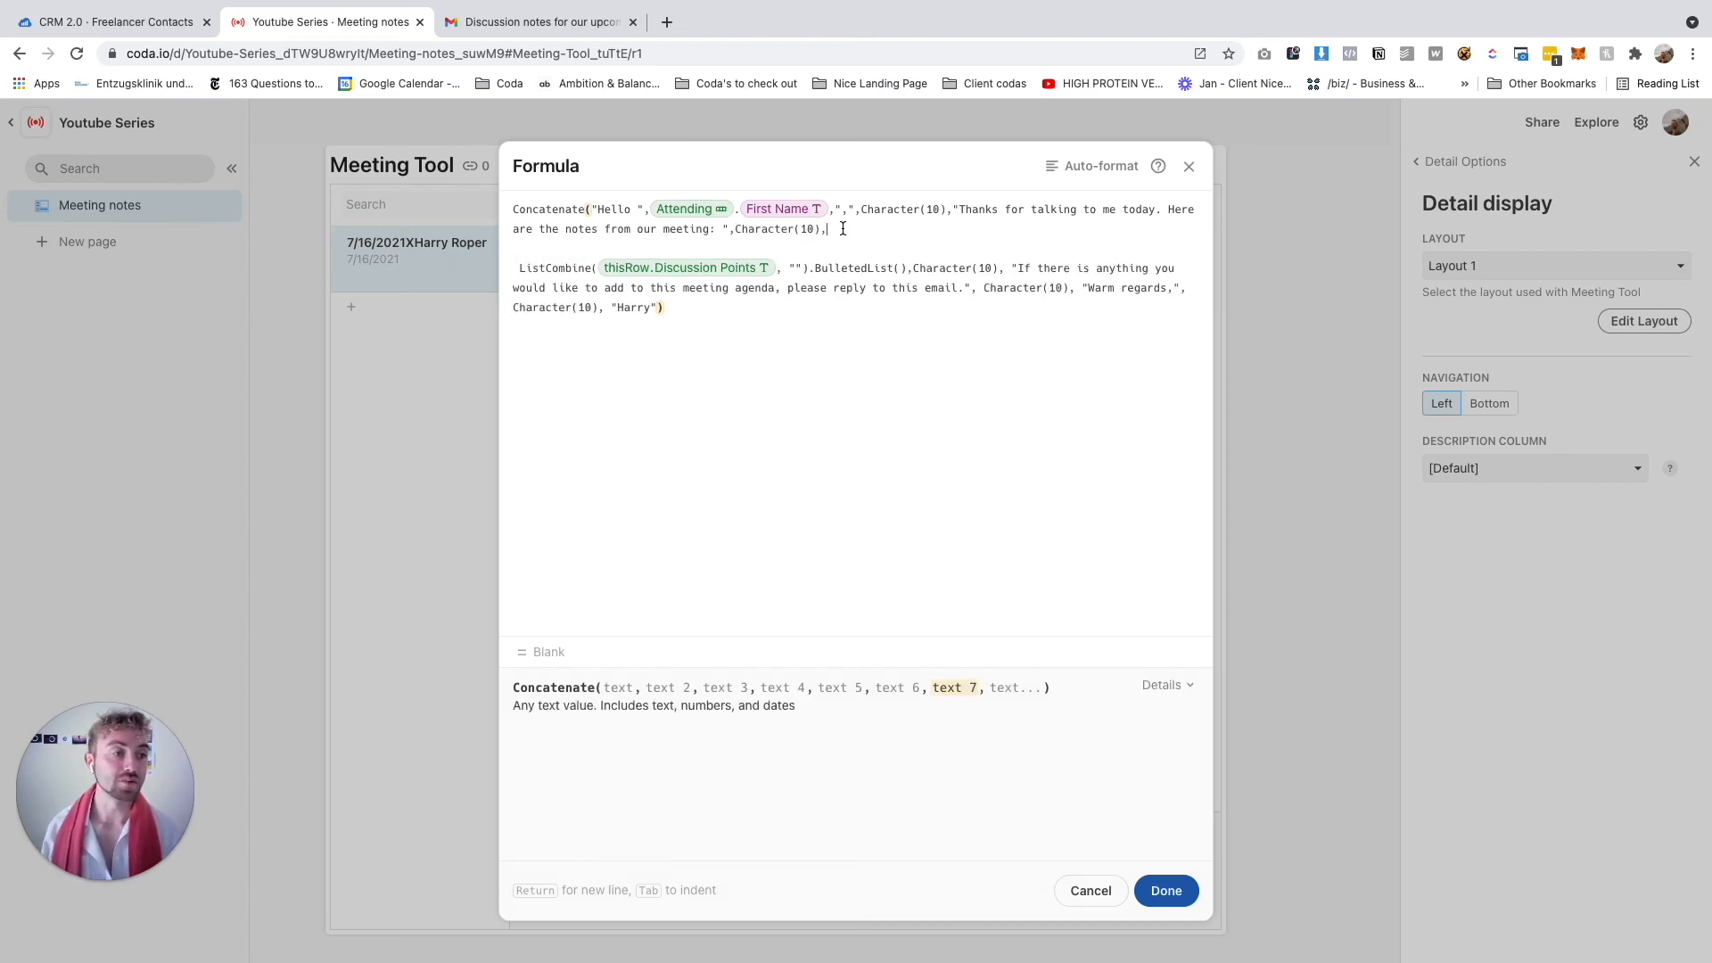
pyautogui.write(',')
pyautogui.press('Left')
pyautogui.press('Left')
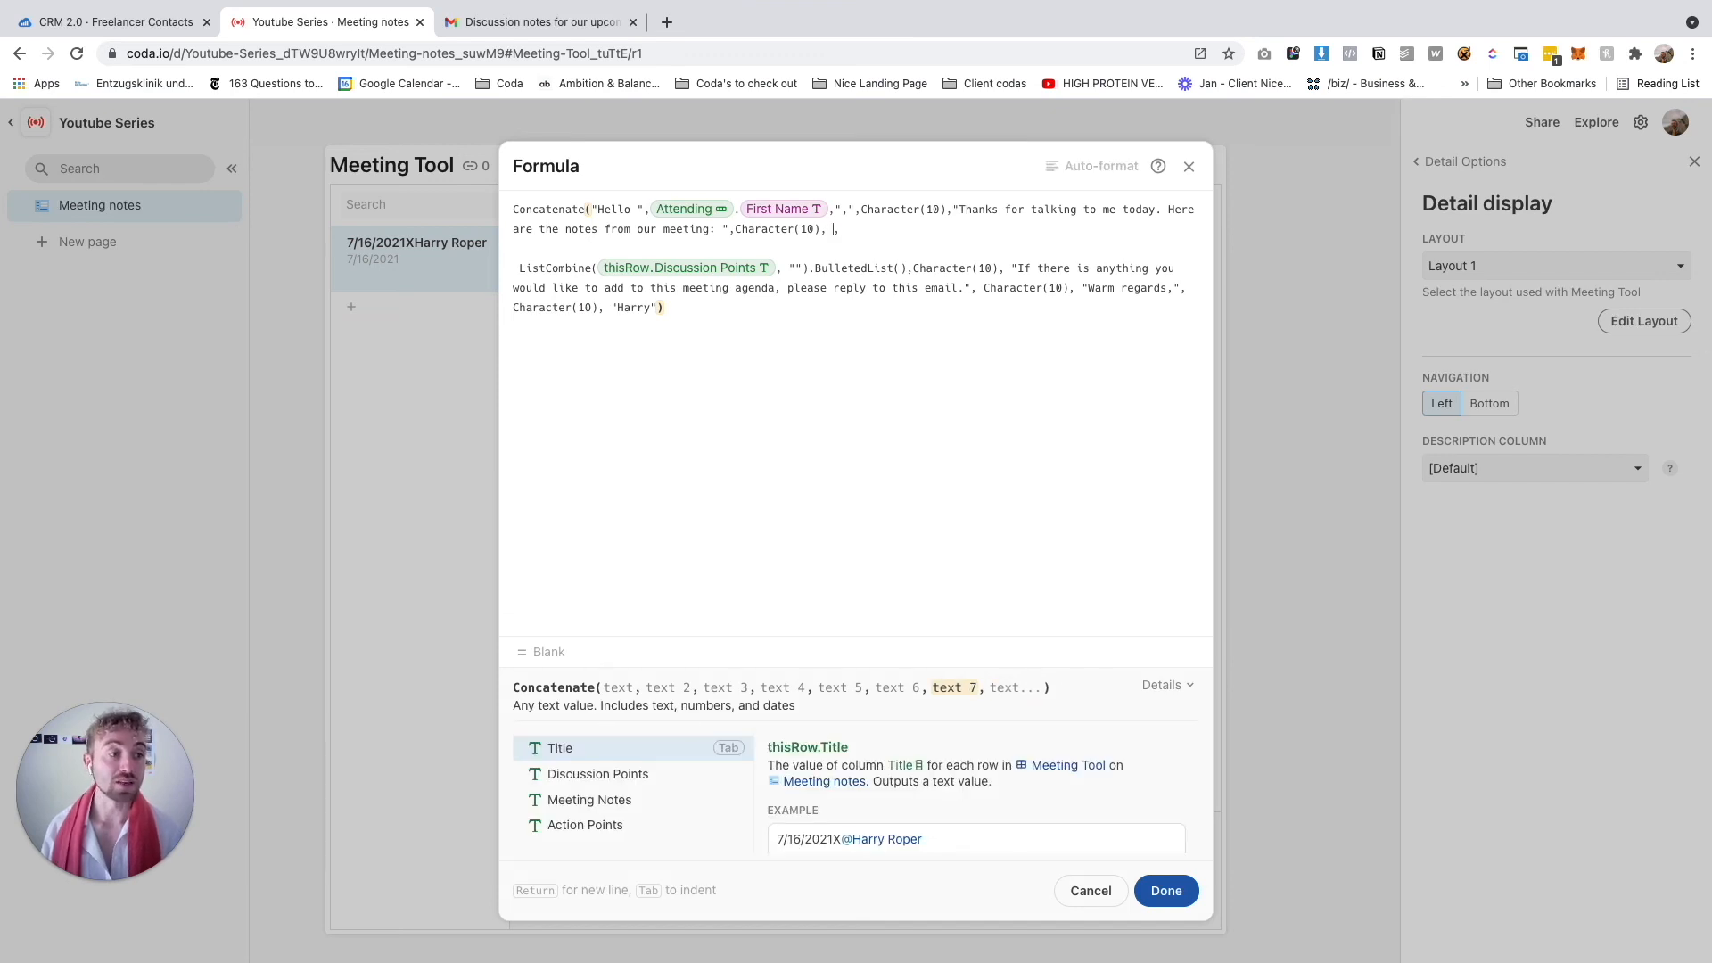
pyautogui.write('""')
pyautogui.write('Discusso')
pyautogui.write('on notes:')
# Replace the colon after 'meeting' with a period and remove the space before ListCombine
pyautogui.click(717, 228)
pyautogui.press('BackSpace')
pyautogui.write('.')
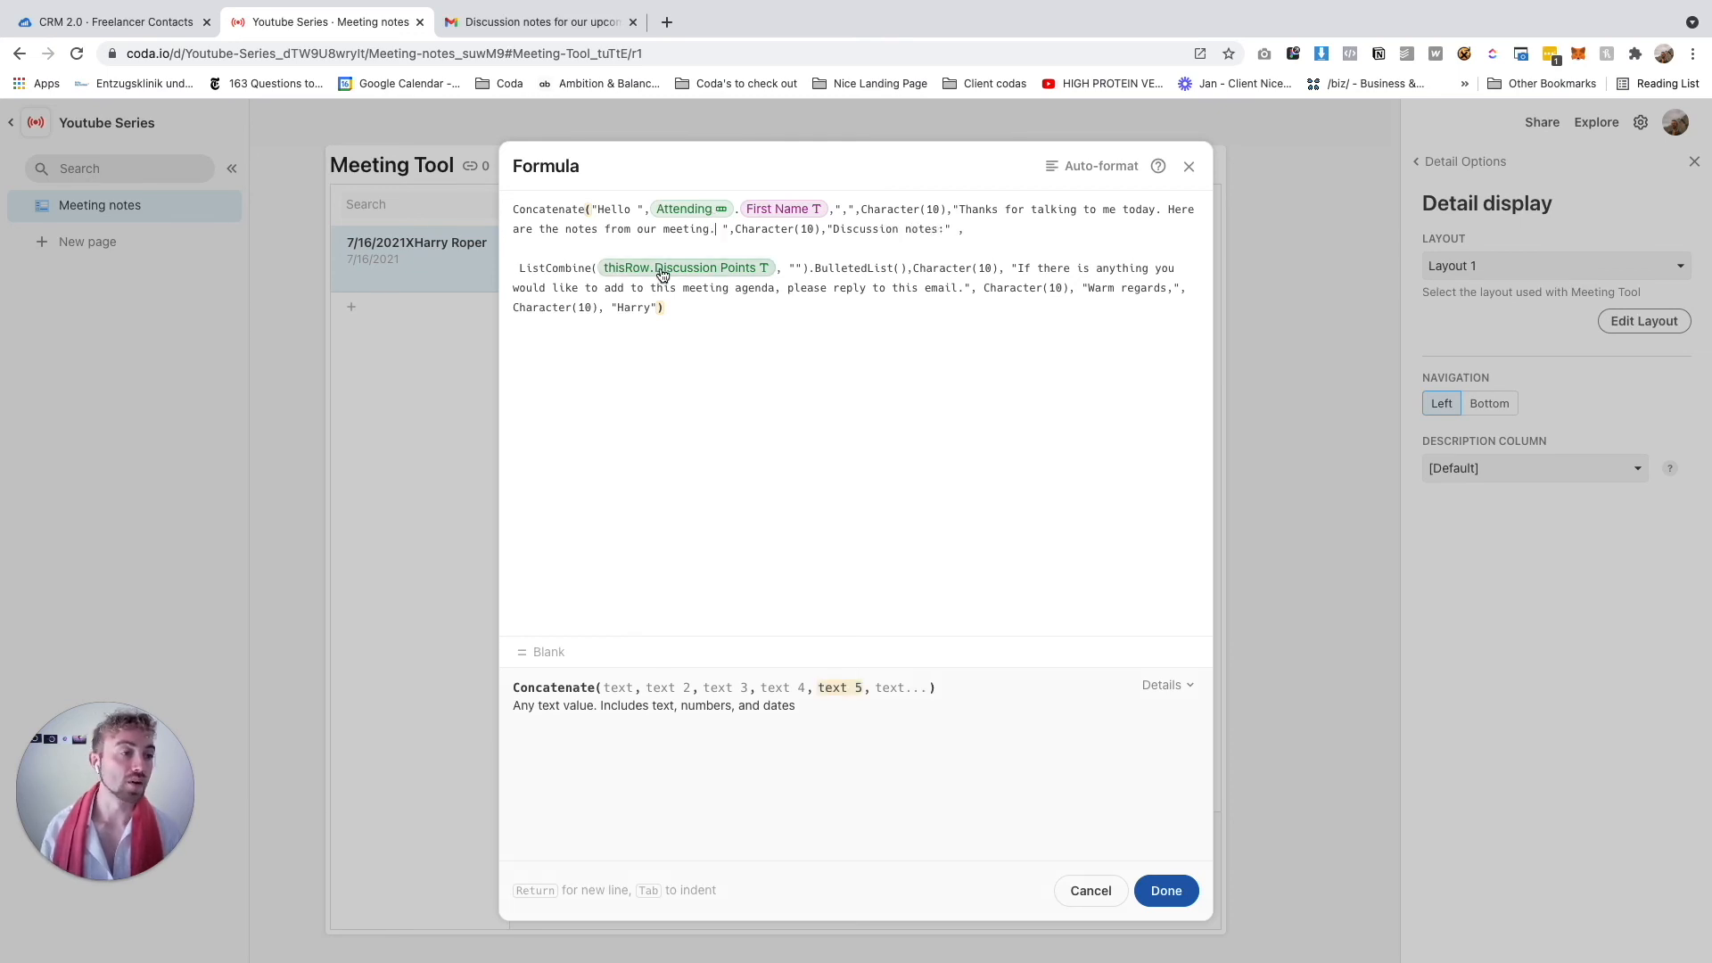
pyautogui.click(522, 266)
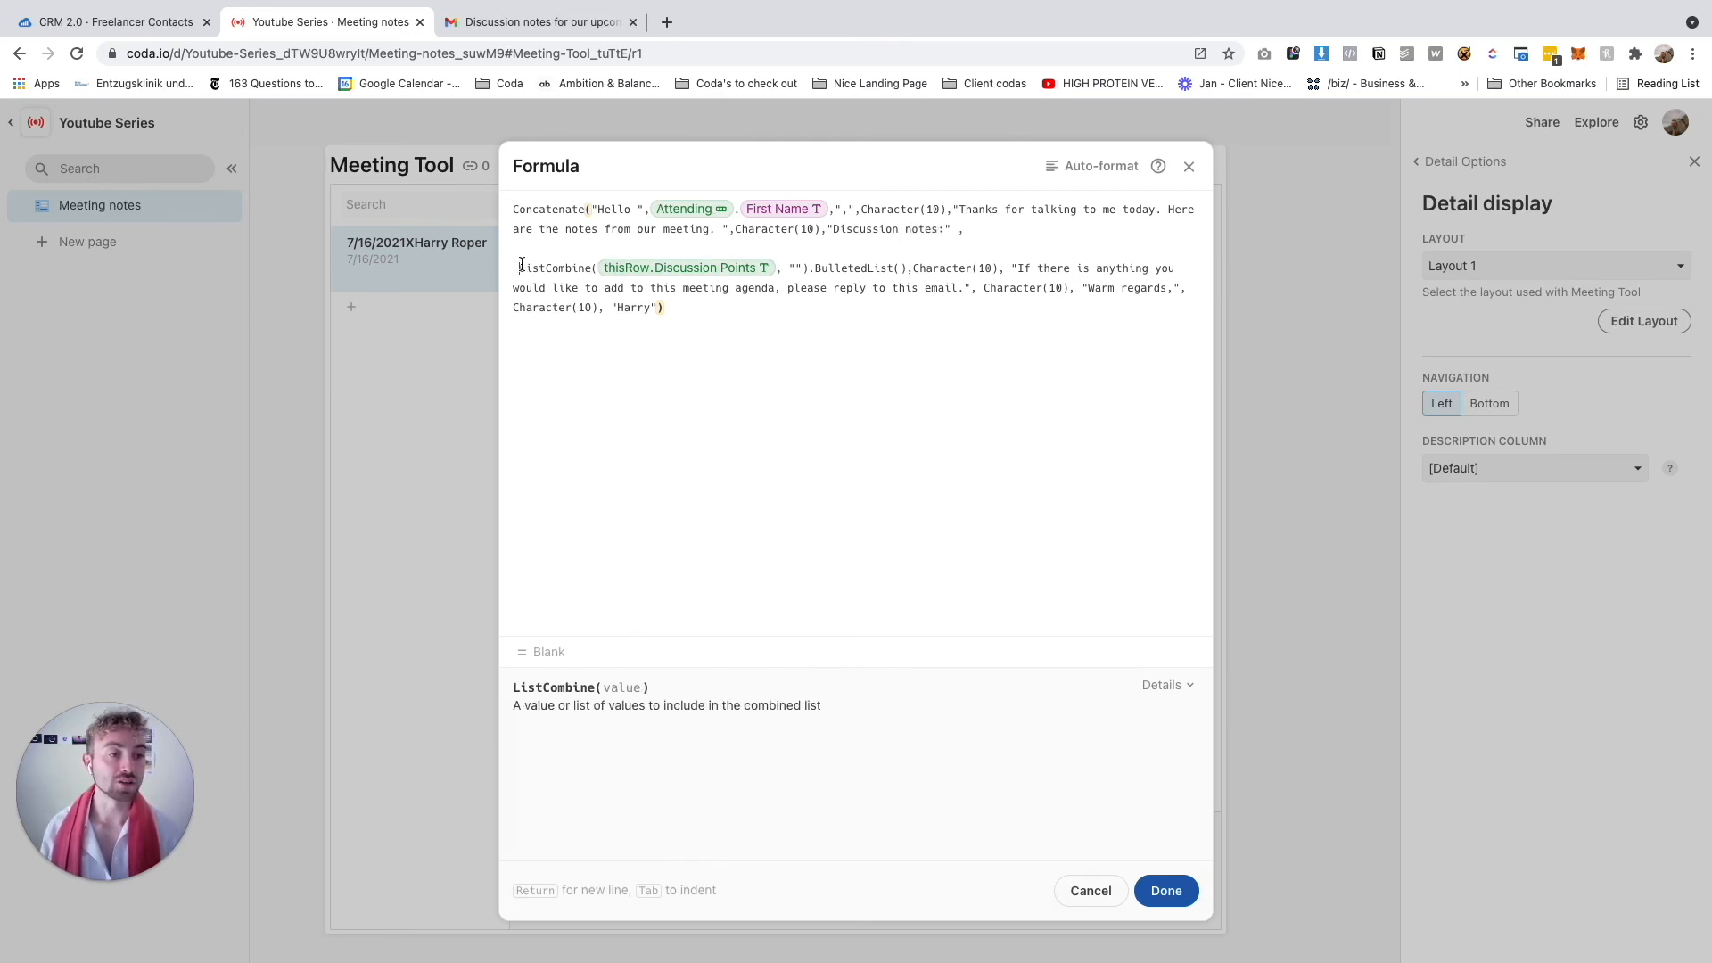
pyautogui.press('BackSpace')
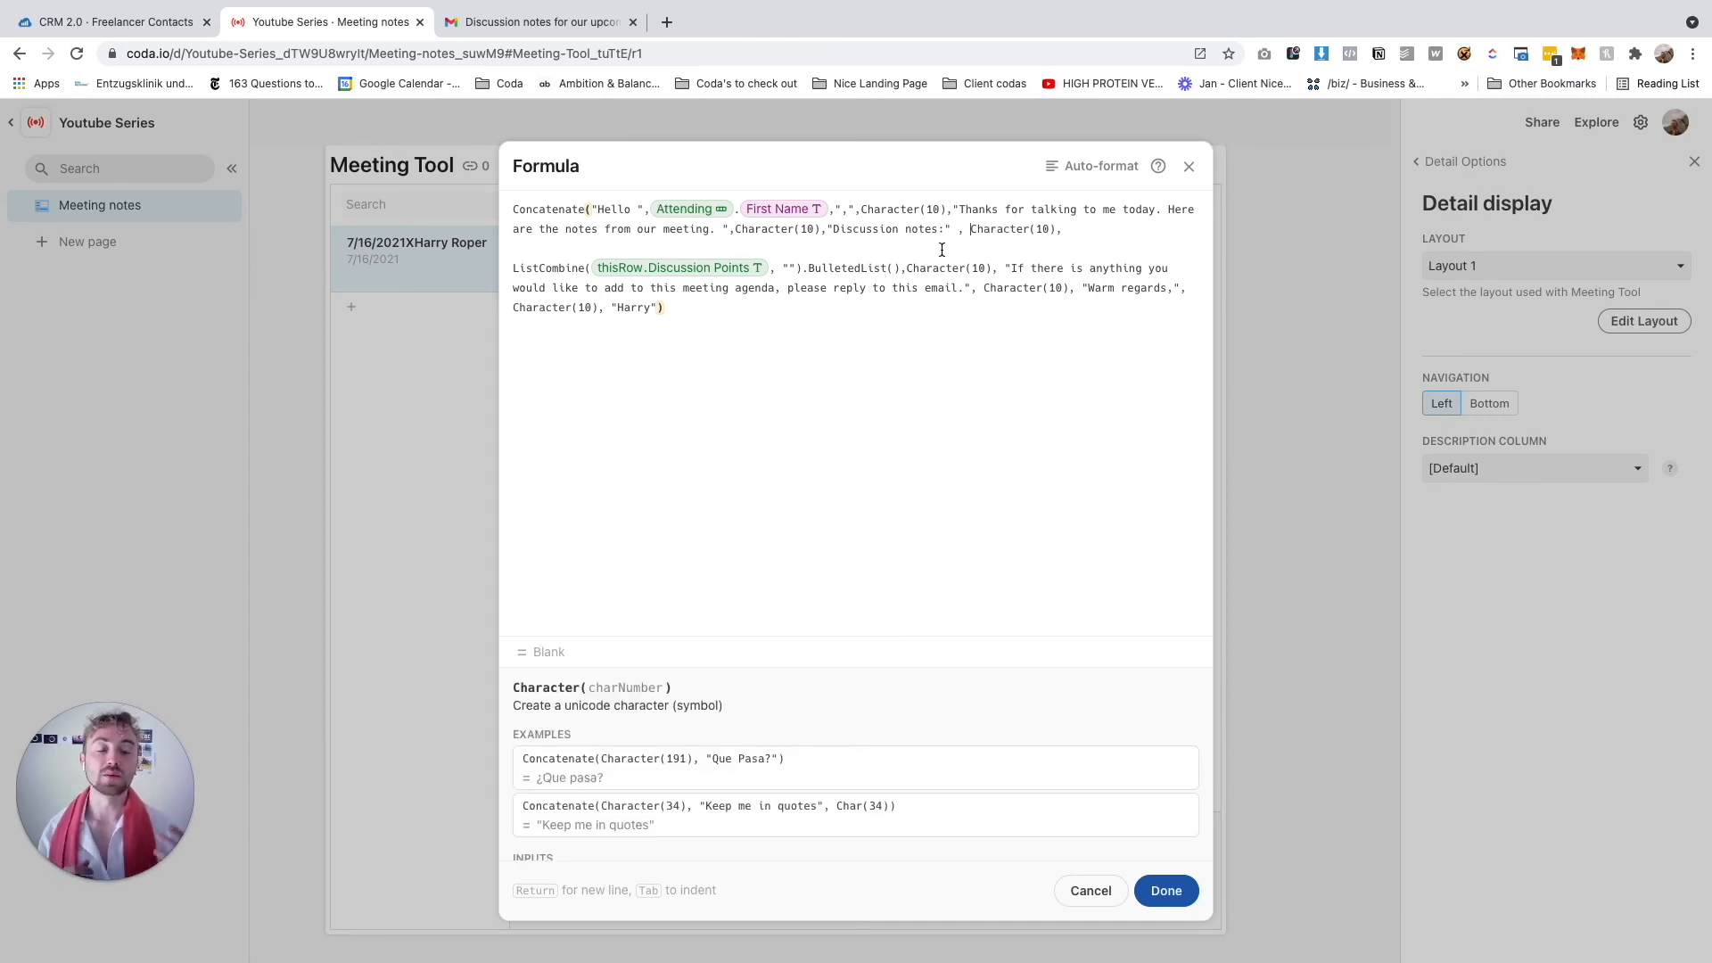
# Put the closing text on its own line and paste the Discussion notes label after the points list
pyautogui.click(996, 268)
pyautogui.press('Return')
pyautogui.press('Return')
pyautogui.press('Return')
pyautogui.press('BackSpace')
pyautogui.press('BackSpace')
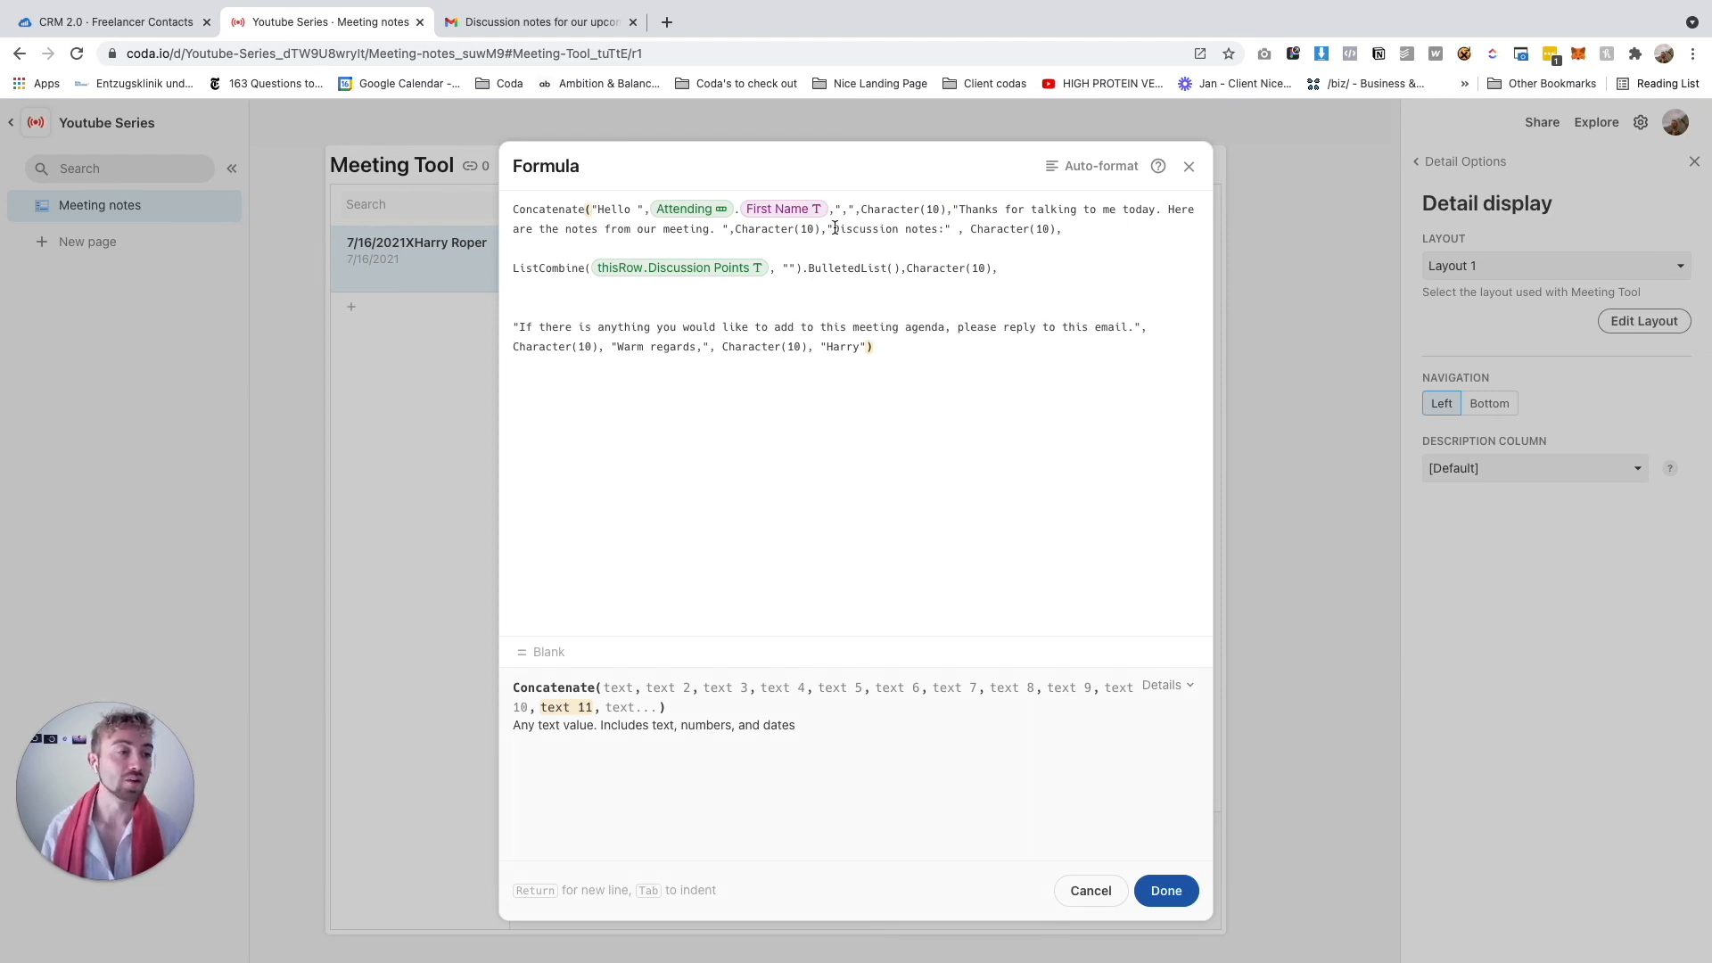
pyautogui.moveTo(1008, 244); pyautogui.dragTo(1090, 236)
pyautogui.hotkey('ctrl', 'c')
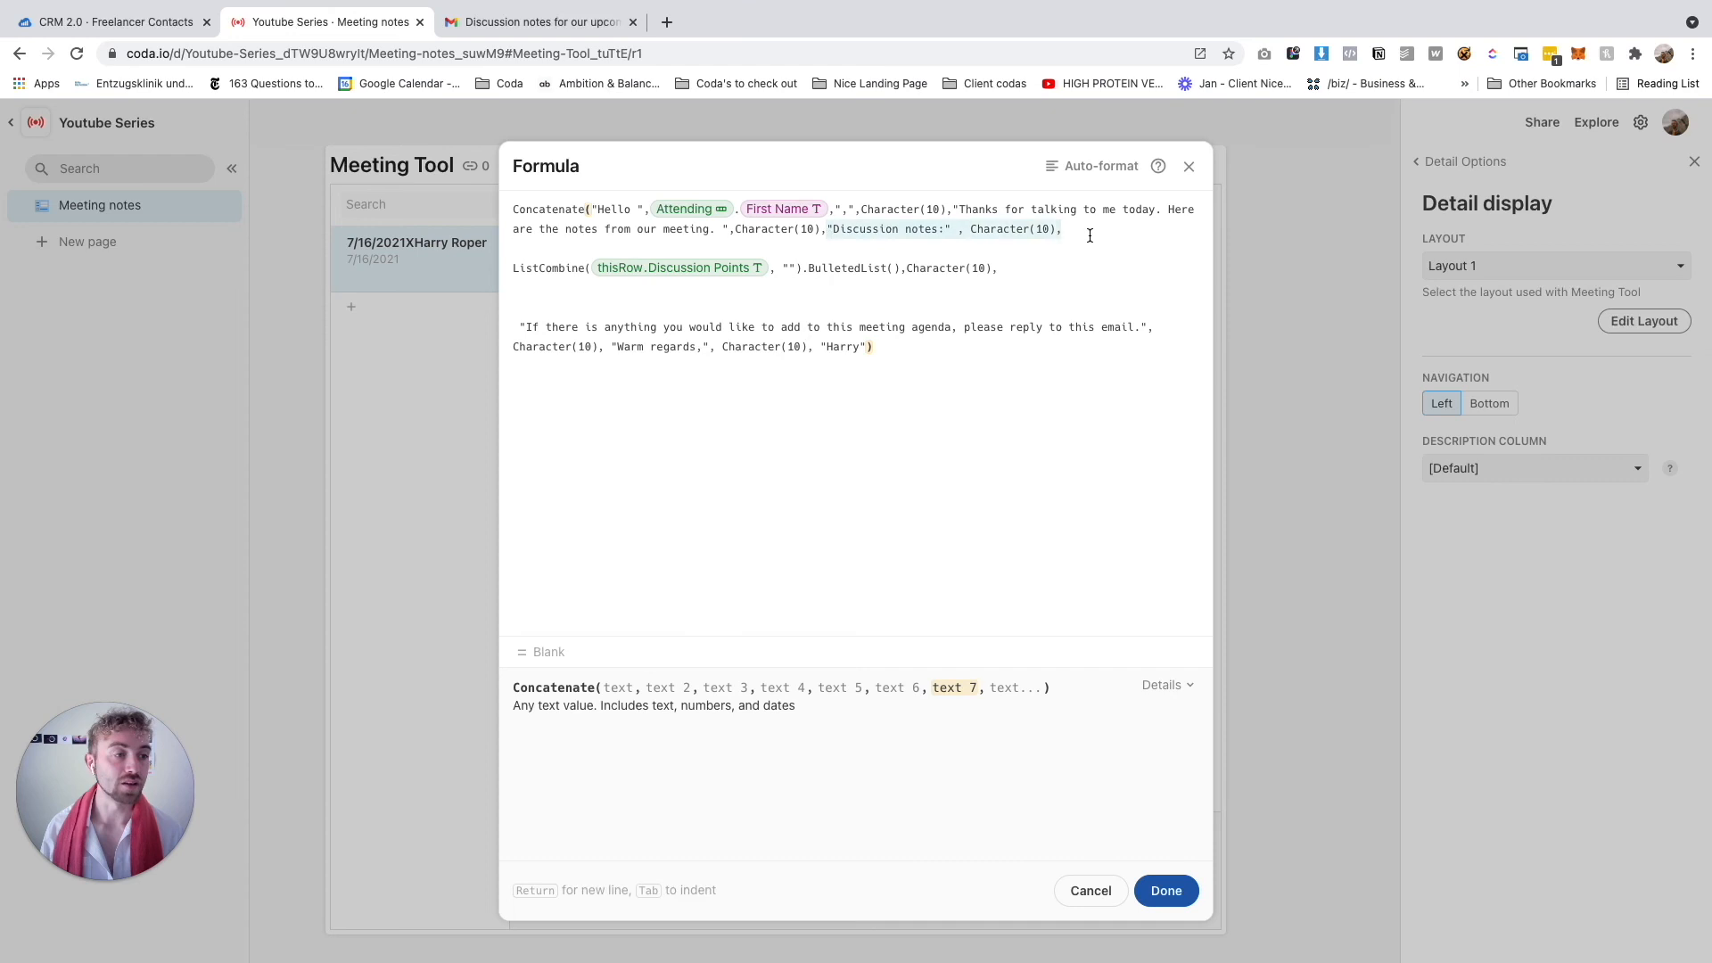
pyautogui.click(996, 273)
pyautogui.write(',')
pyautogui.press('Return')
pyautogui.press('Return')
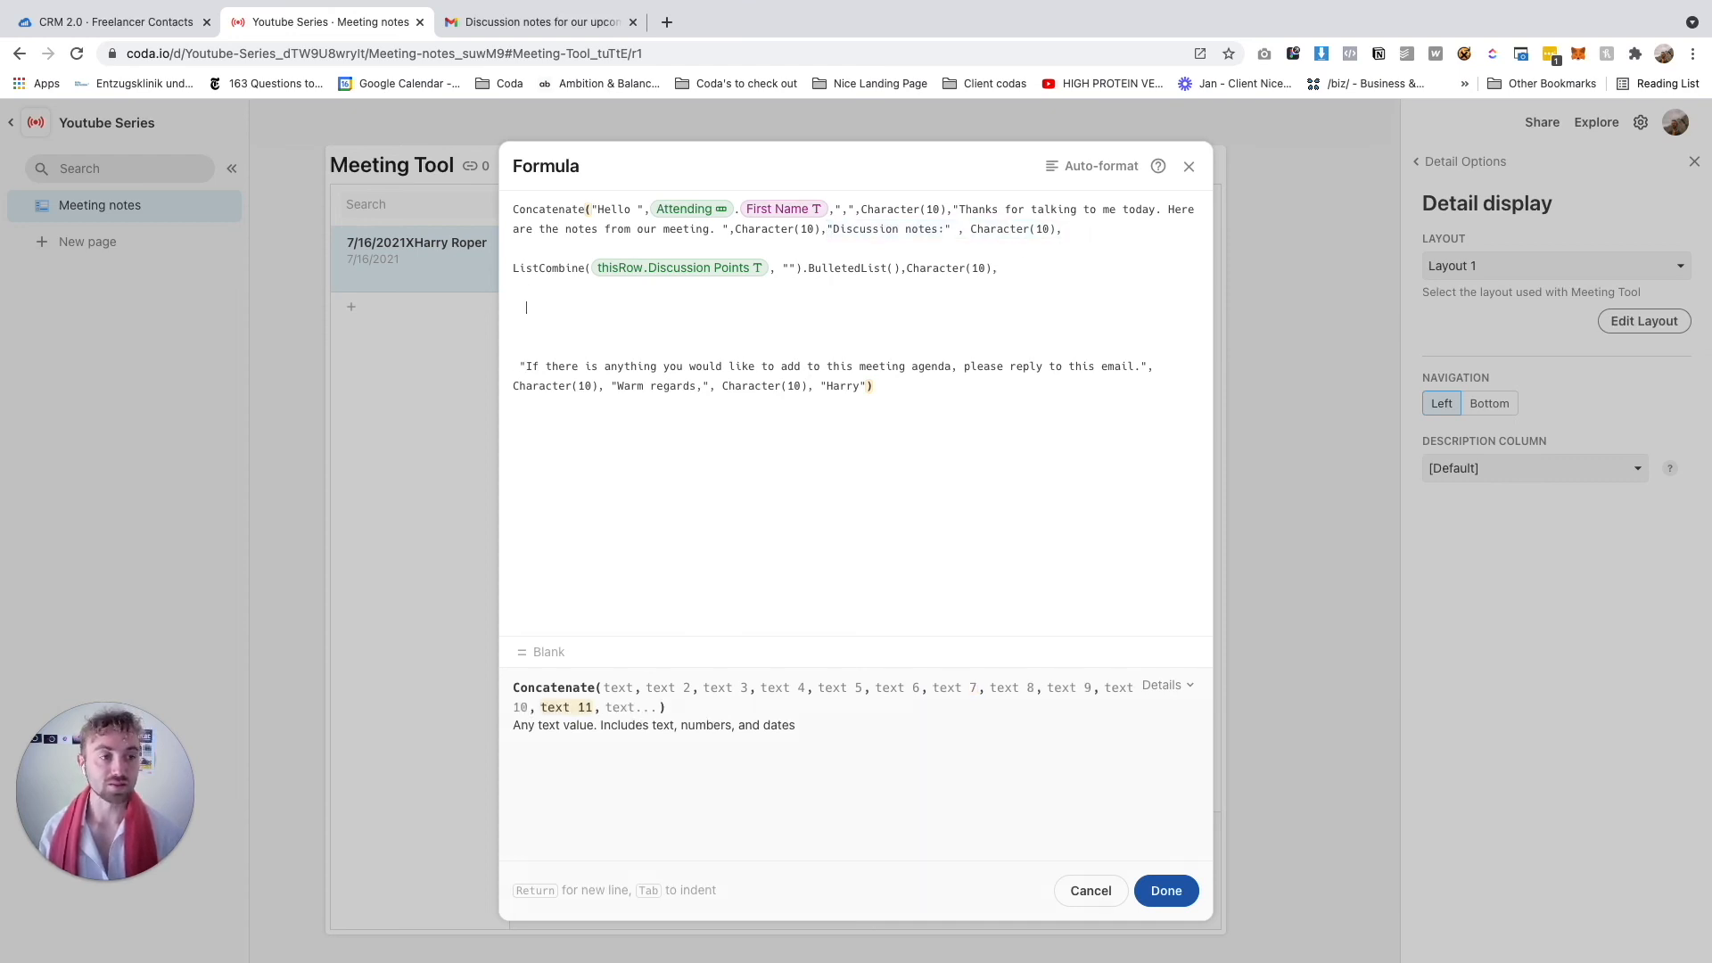
pyautogui.hotkey('ctrl', 'v')
# Rename the new label to 'Meetings notes' and add a bulleted list of thisRow.Meeting Notes
pyautogui.doubleClick(551, 307)
pyautogui.write('Meetings')
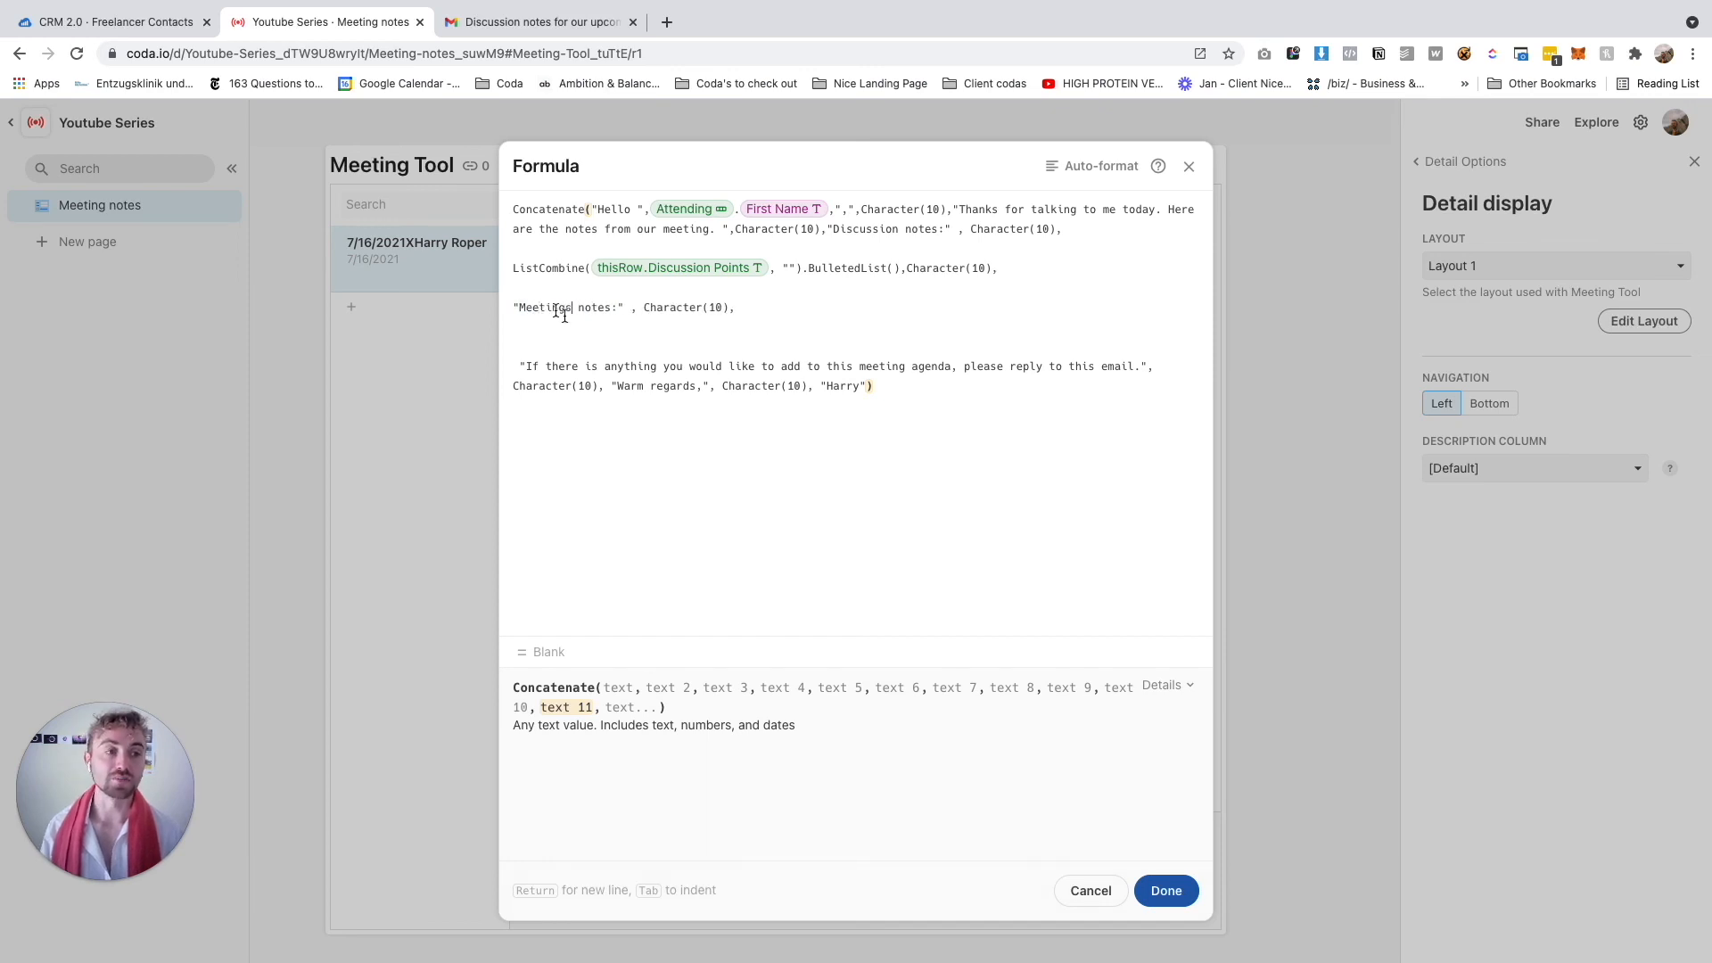
pyautogui.click(758, 312)
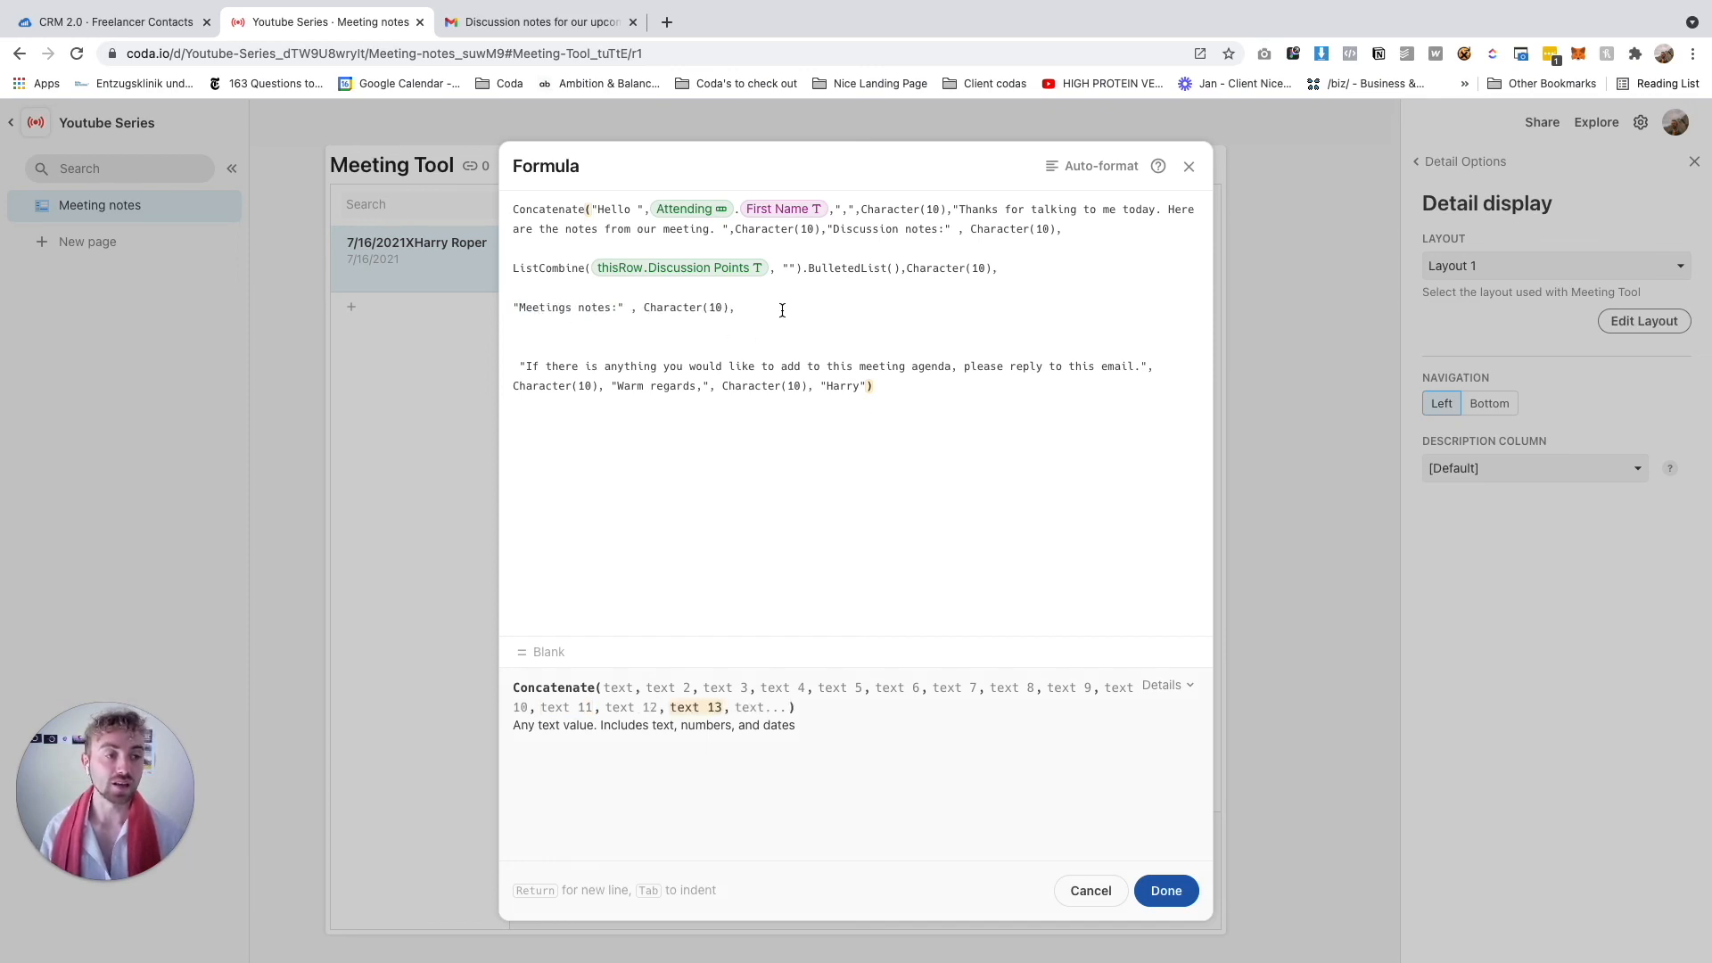
pyautogui.write('ListCombine(thisRow.Discussion Points, "").BulletedList(),Character(10),')
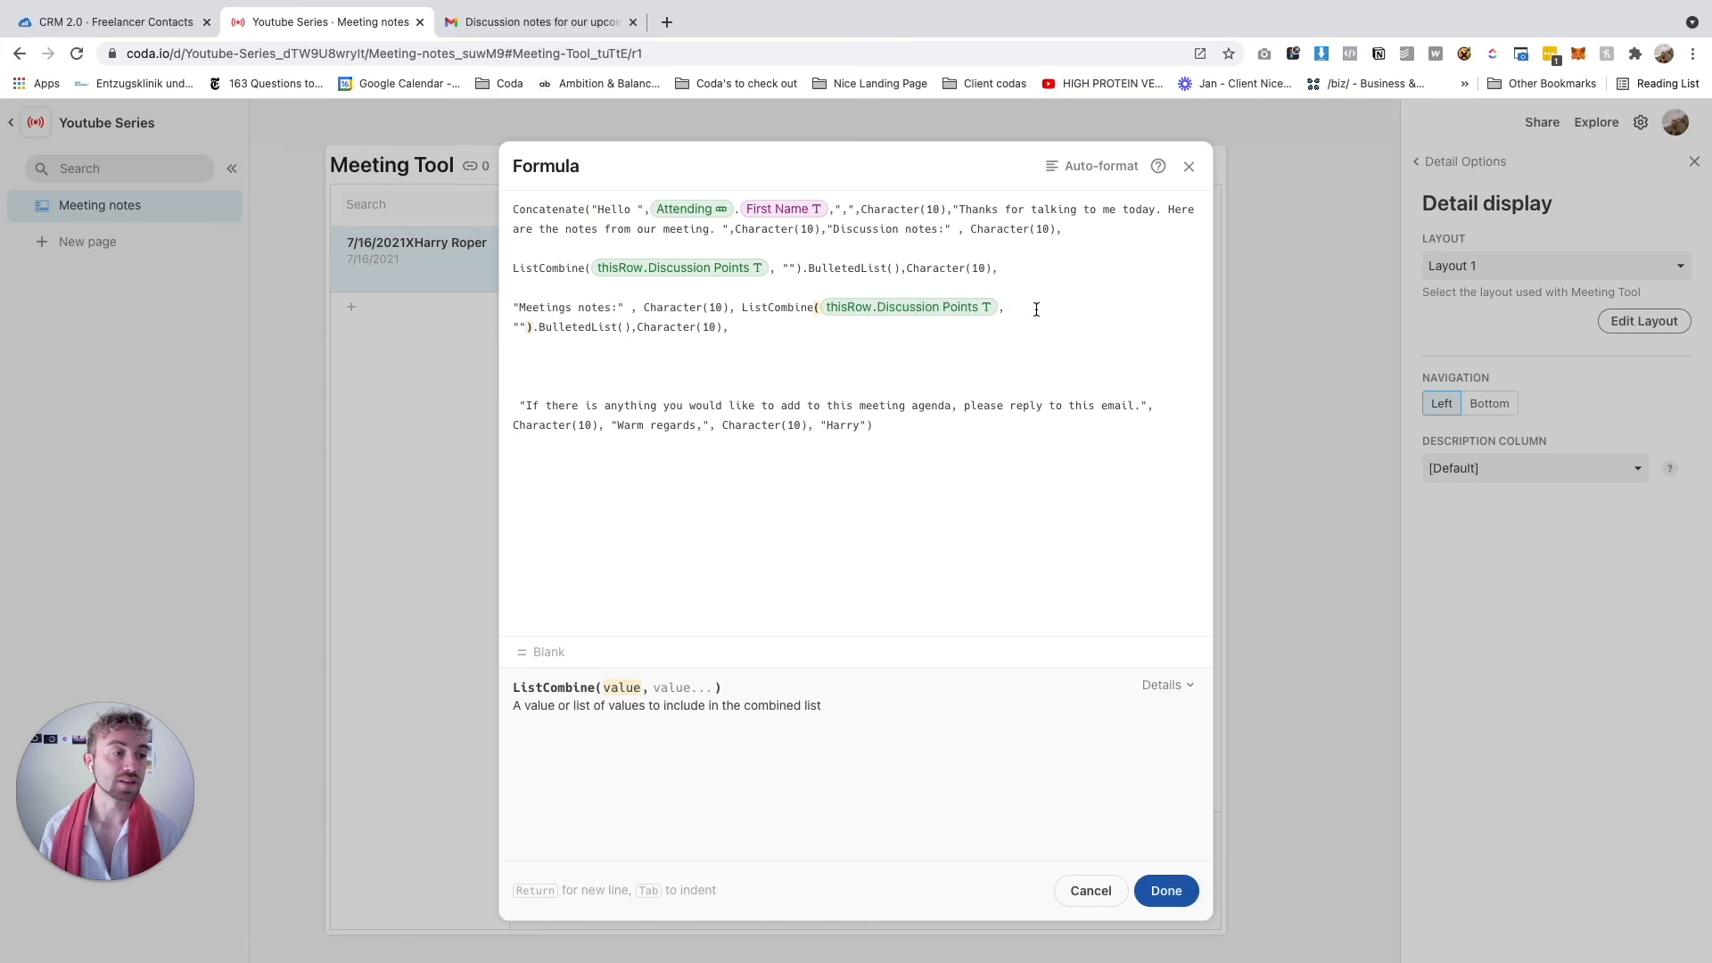
pyautogui.press('BackSpace')
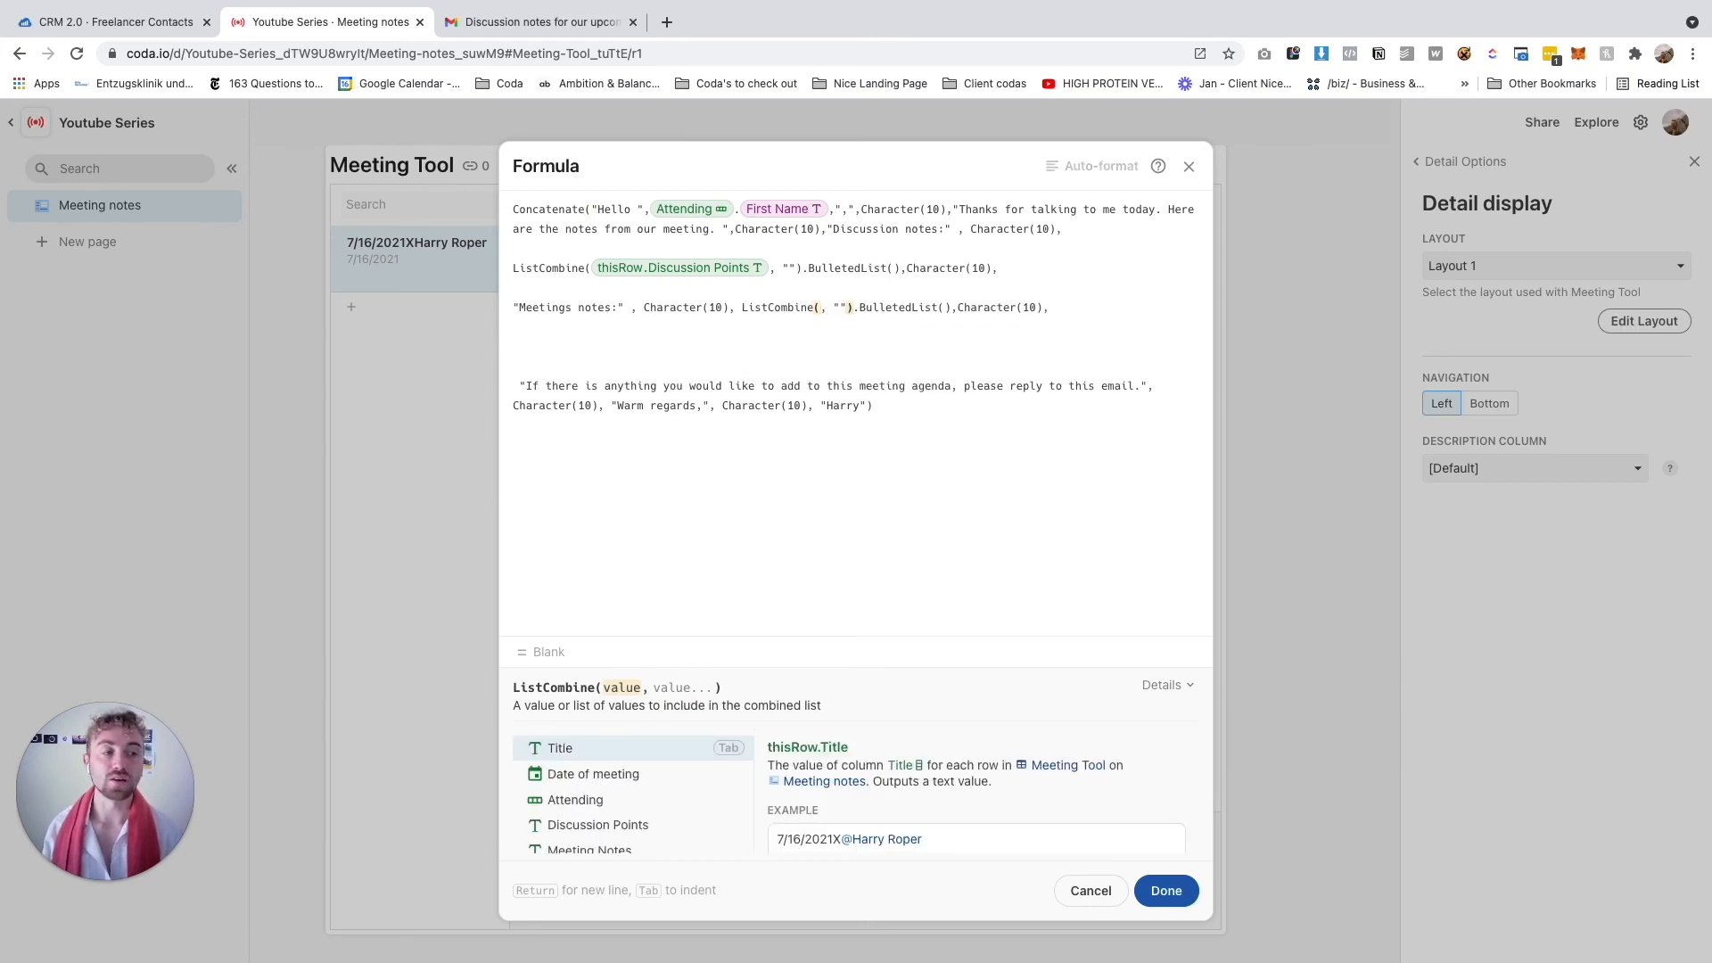
pyautogui.write('this')
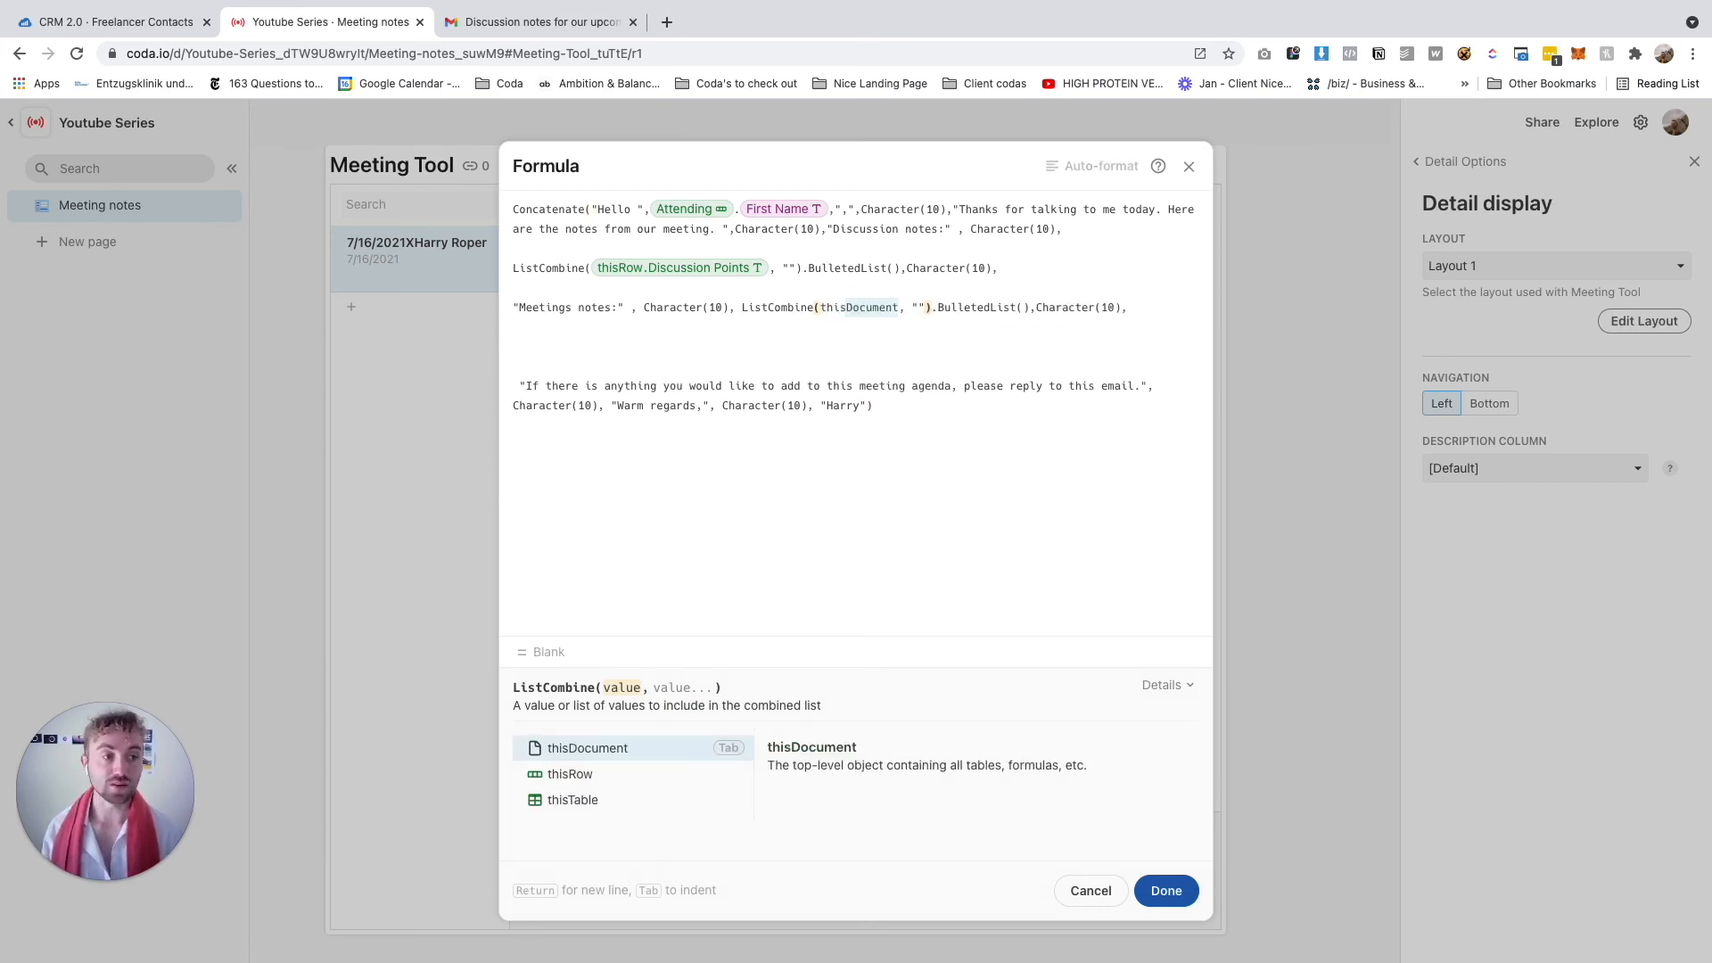
pyautogui.write('row .Meeting Notes')
pyautogui.press('Return')
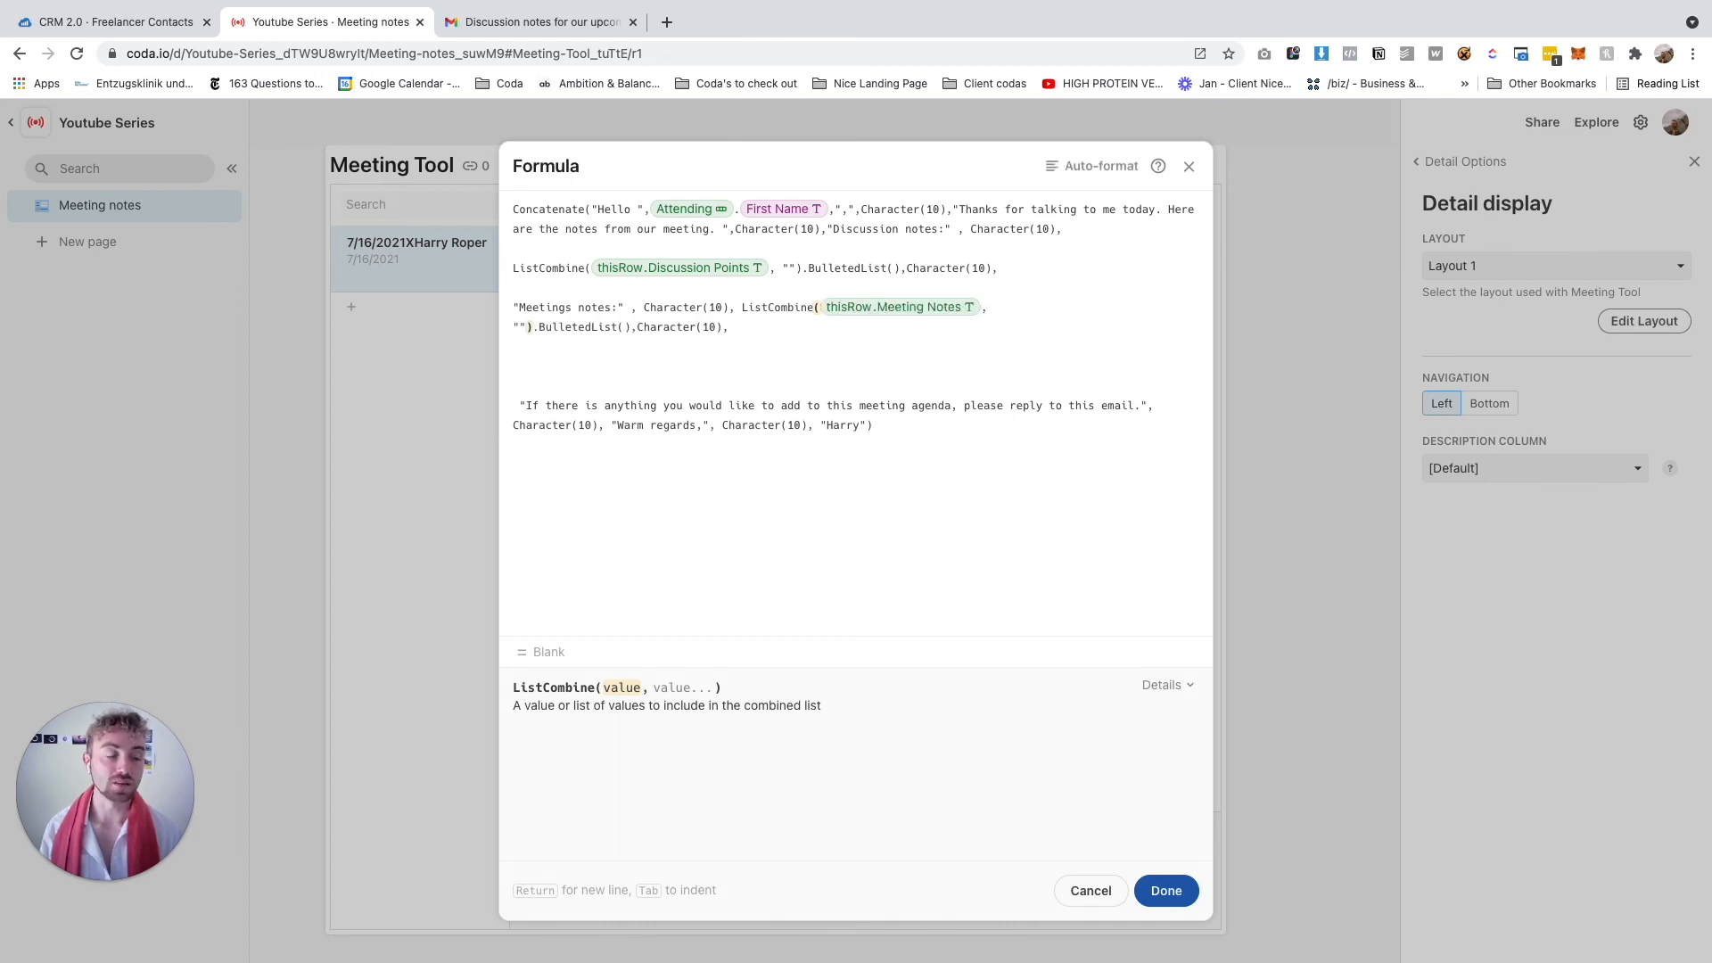
# Duplicate the Meetings notes section on a new line below it
pyautogui.click(903, 347)
pyautogui.moveTo(754, 332); pyautogui.dragTo(510, 289)
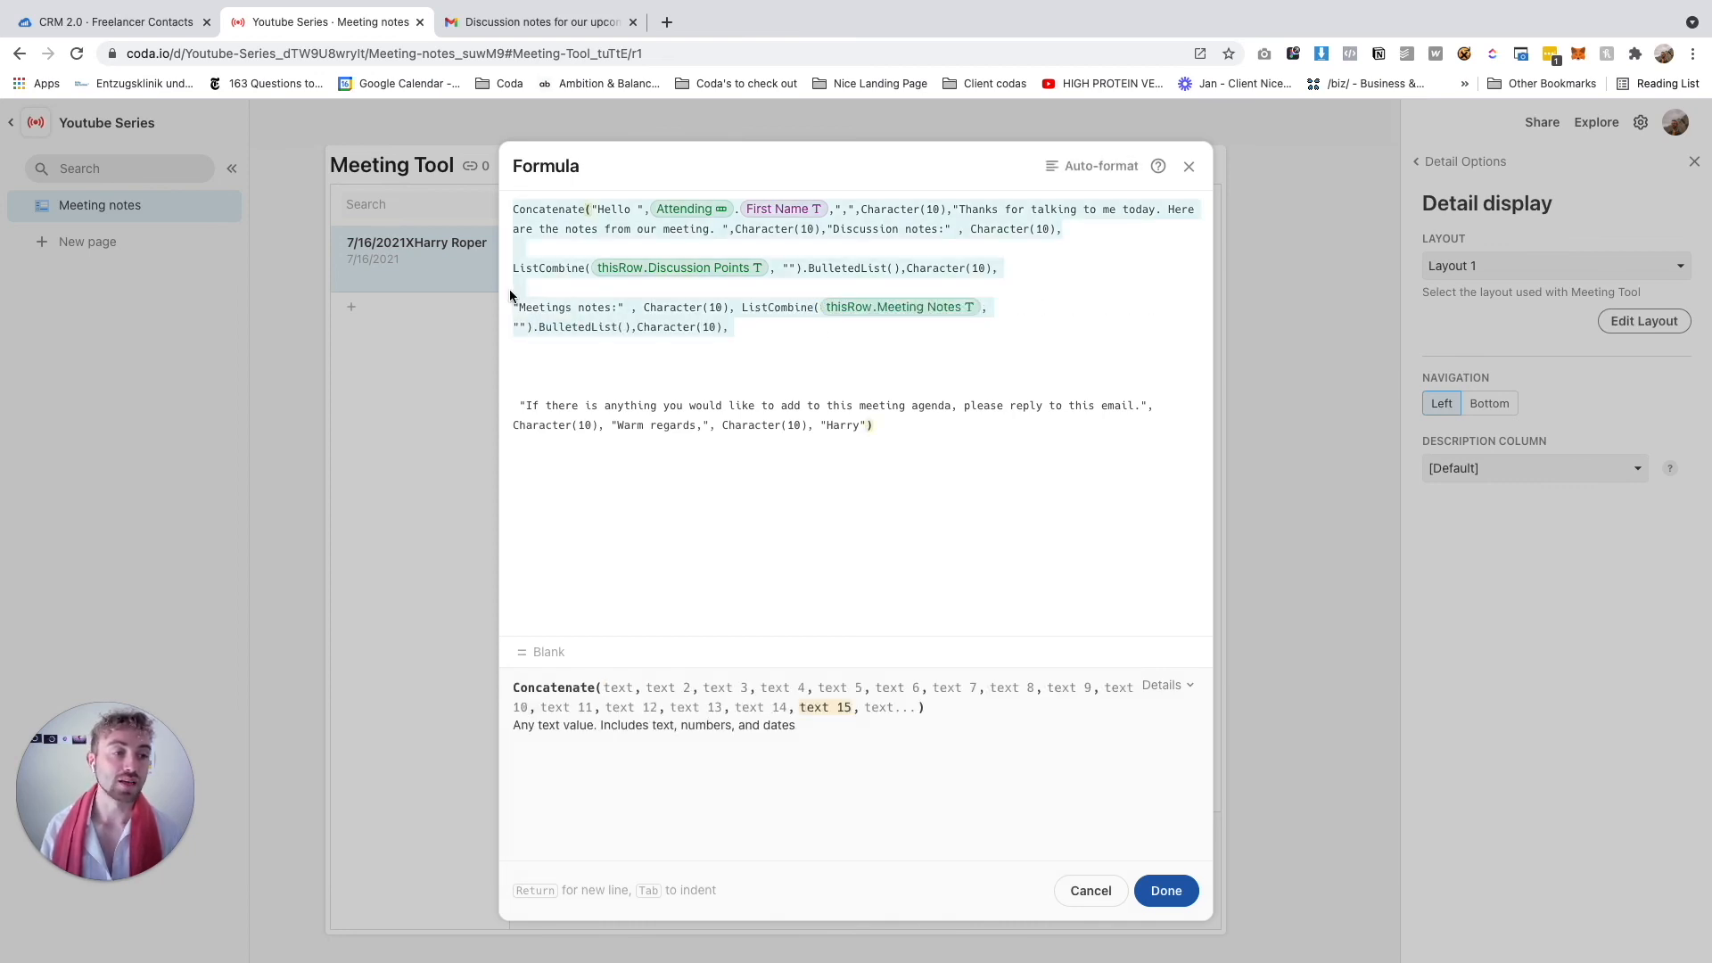
pyautogui.click(747, 340)
pyautogui.moveTo(746, 340); pyautogui.dragTo(516, 304)
pyautogui.hotkey('ctrl', 'c')
pyautogui.click(757, 335)
pyautogui.press('Return')
pyautogui.press('Return')
pyautogui.hotkey('ctrl', 'v')
pyautogui.click(526, 366)
pyautogui.press('BackSpace')
pyautogui.press('BackSpace')
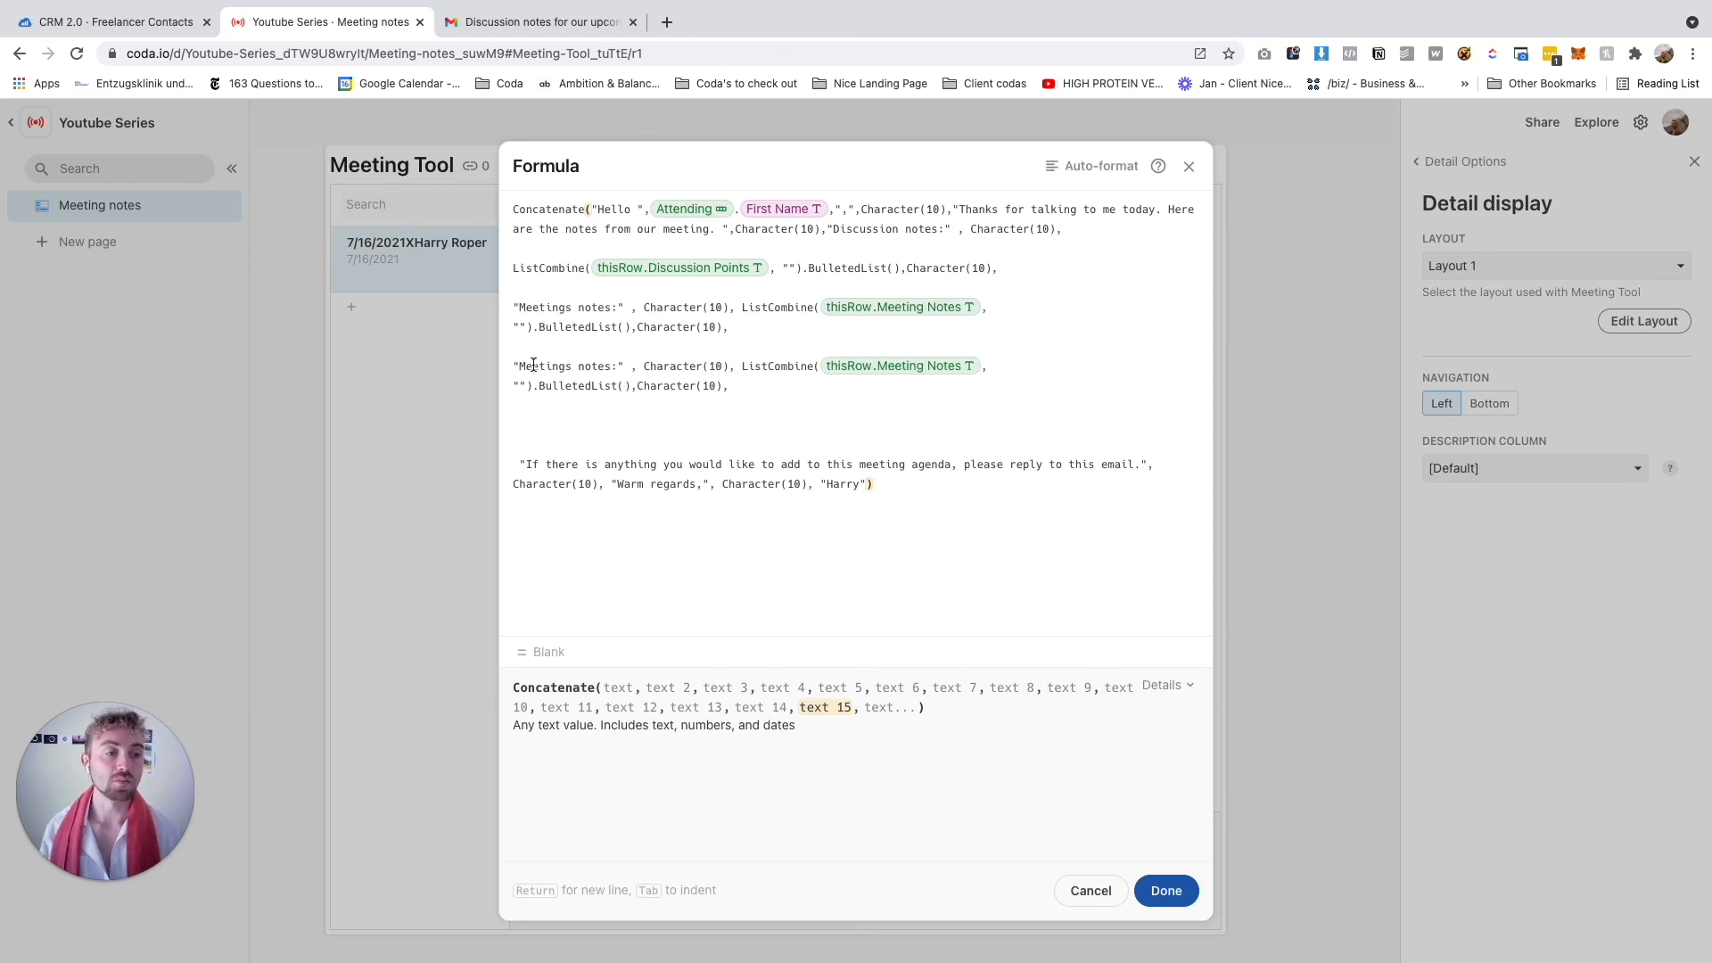
# Change the duplicated section's reference to thisRow.Action Points
pyautogui.click(983, 366)
pyautogui.press('BackSpace')
pyautogui.write('thisrow')
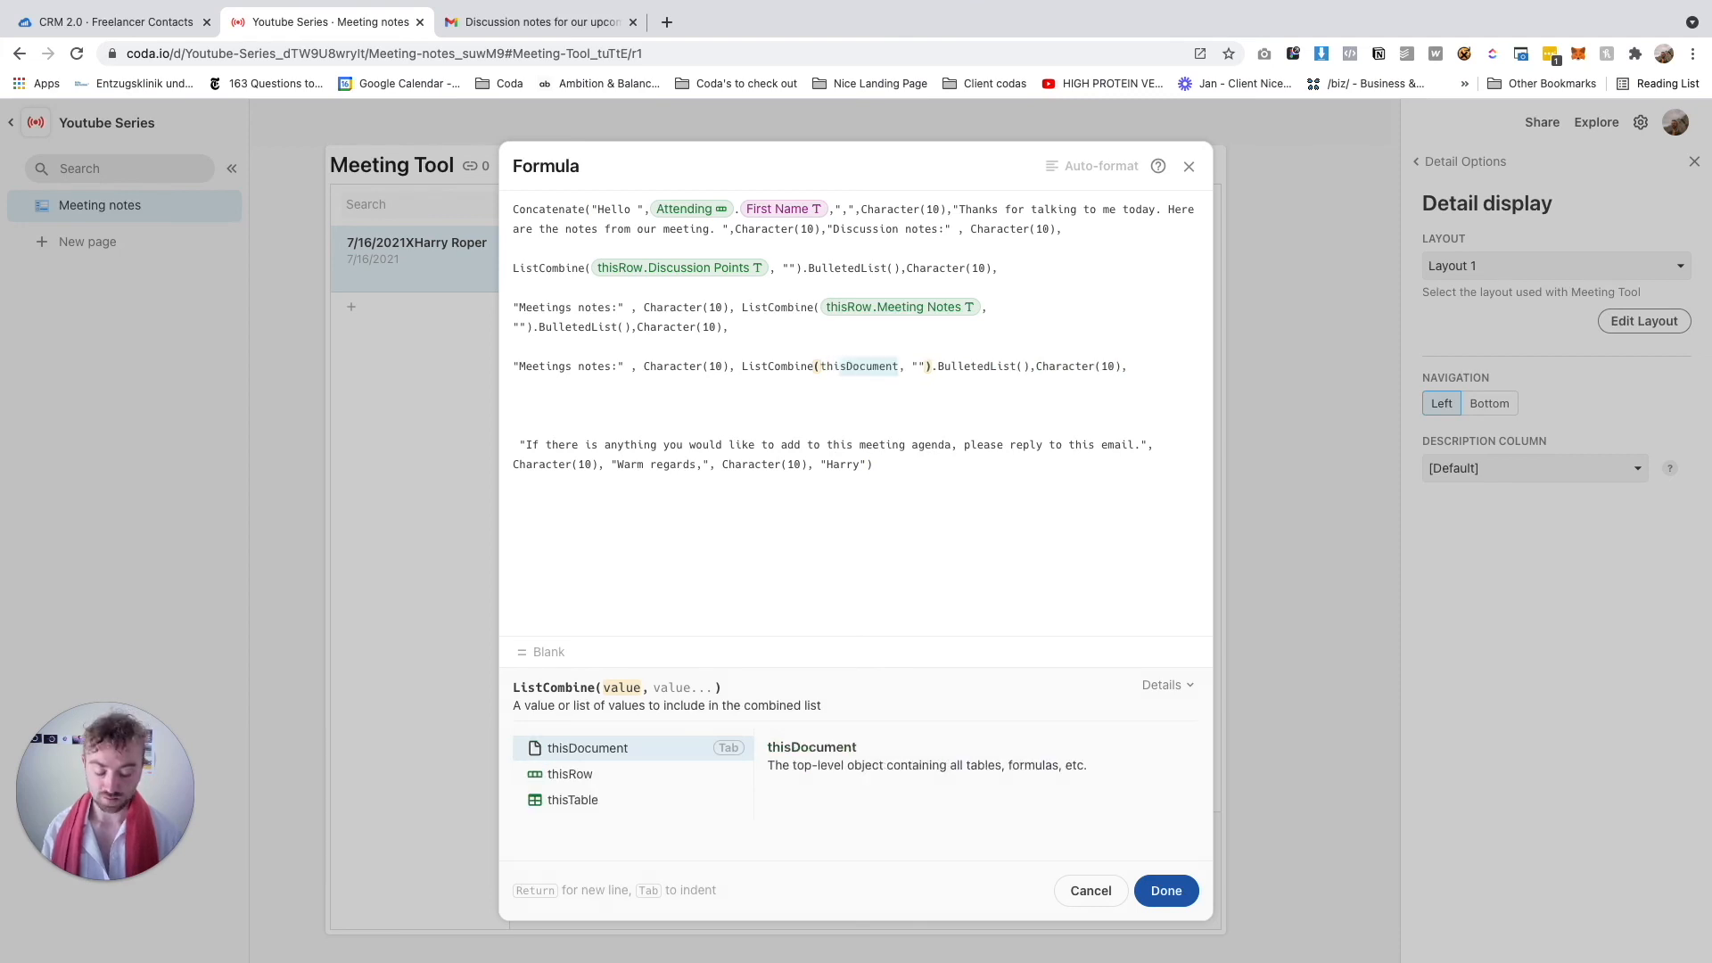
pyautogui.write('.Action Points')
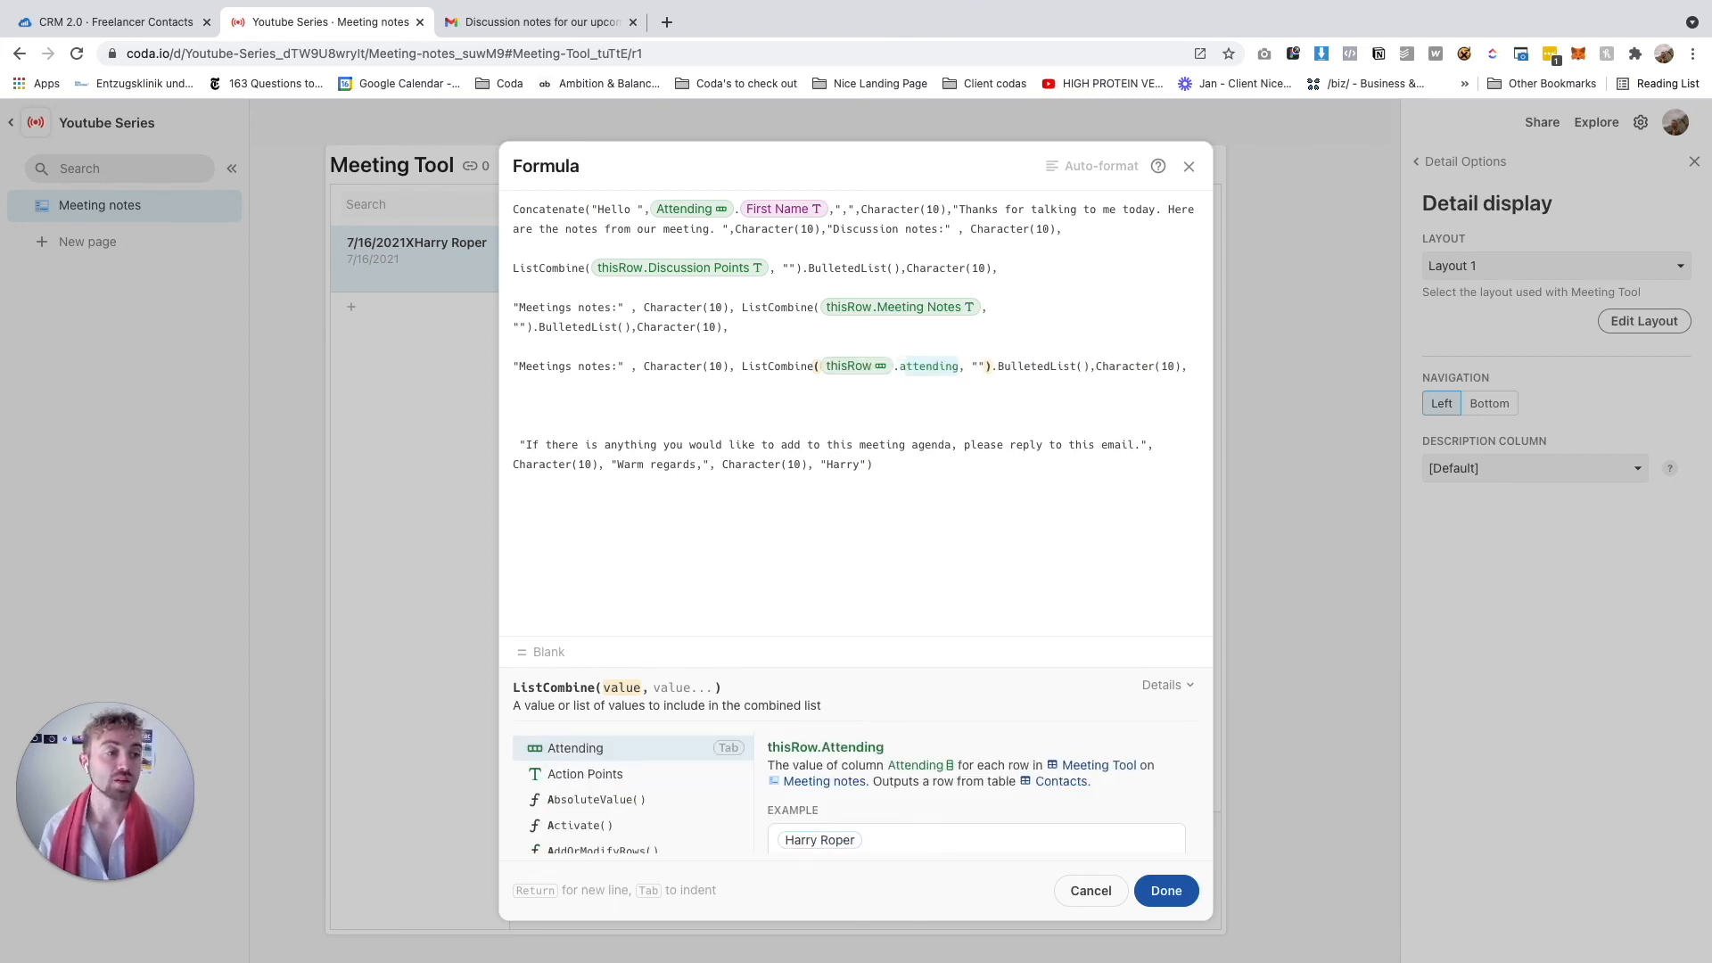
pyautogui.press('Tab')
pyautogui.click(943, 410)
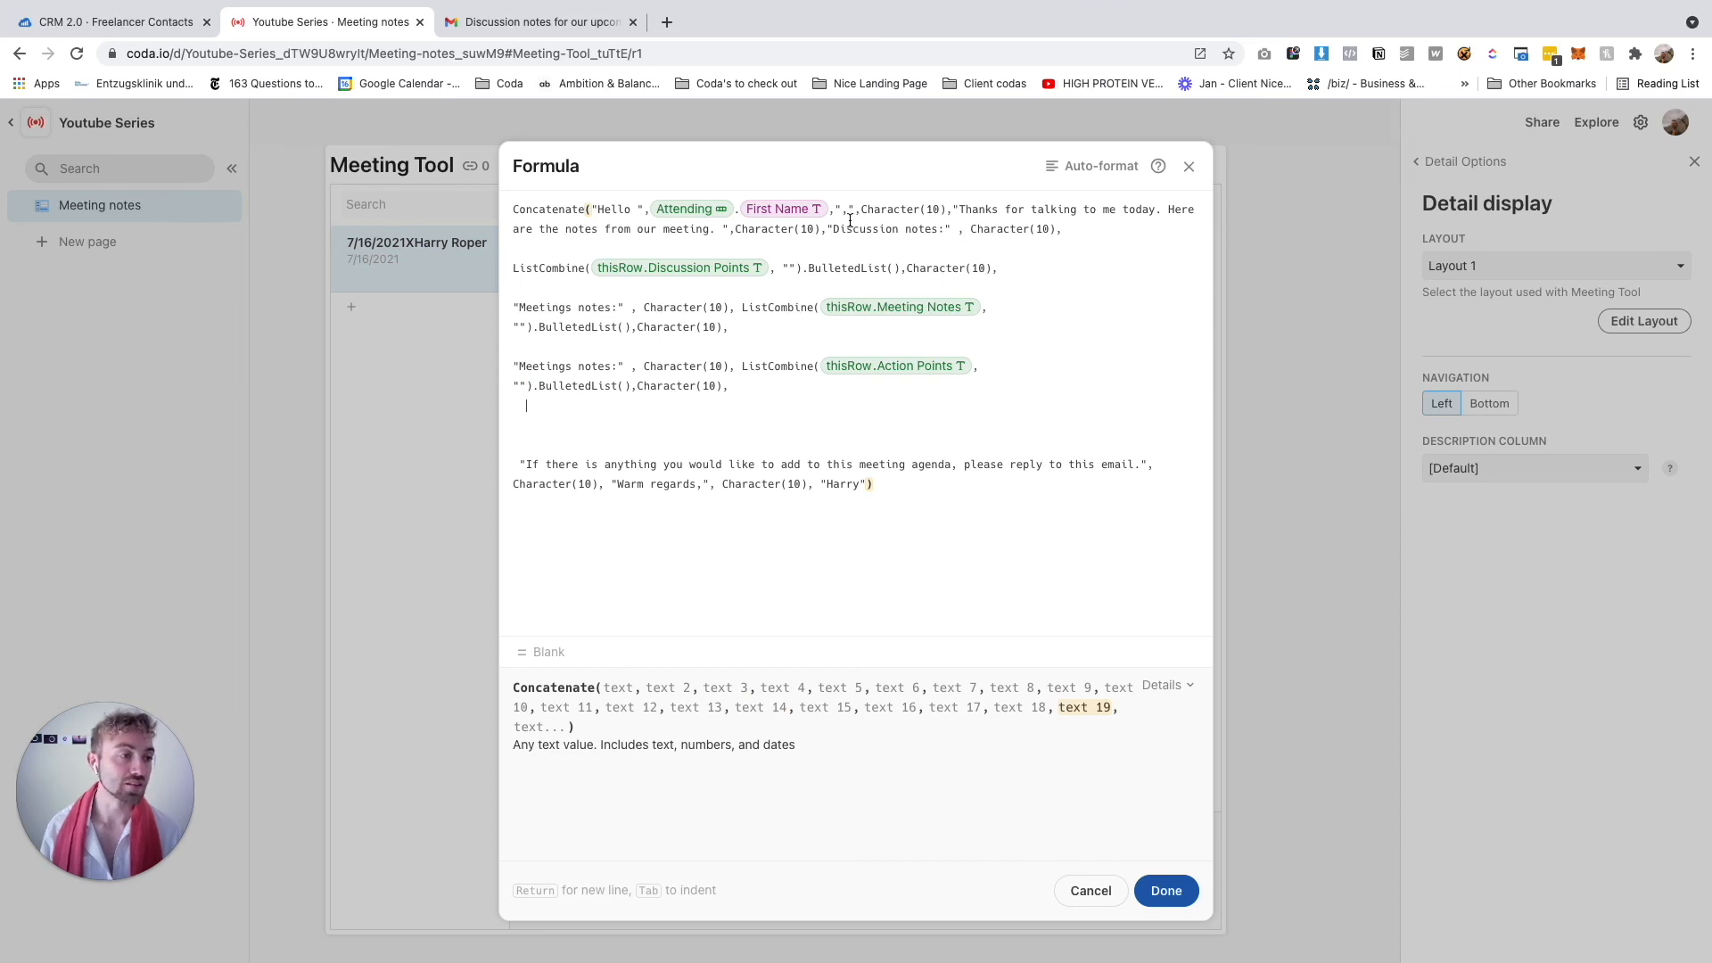
# Cut the misplaced Discussion notes label from line two
pyautogui.moveTo(828, 229); pyautogui.dragTo(1137, 233)
pyautogui.press('super+x')
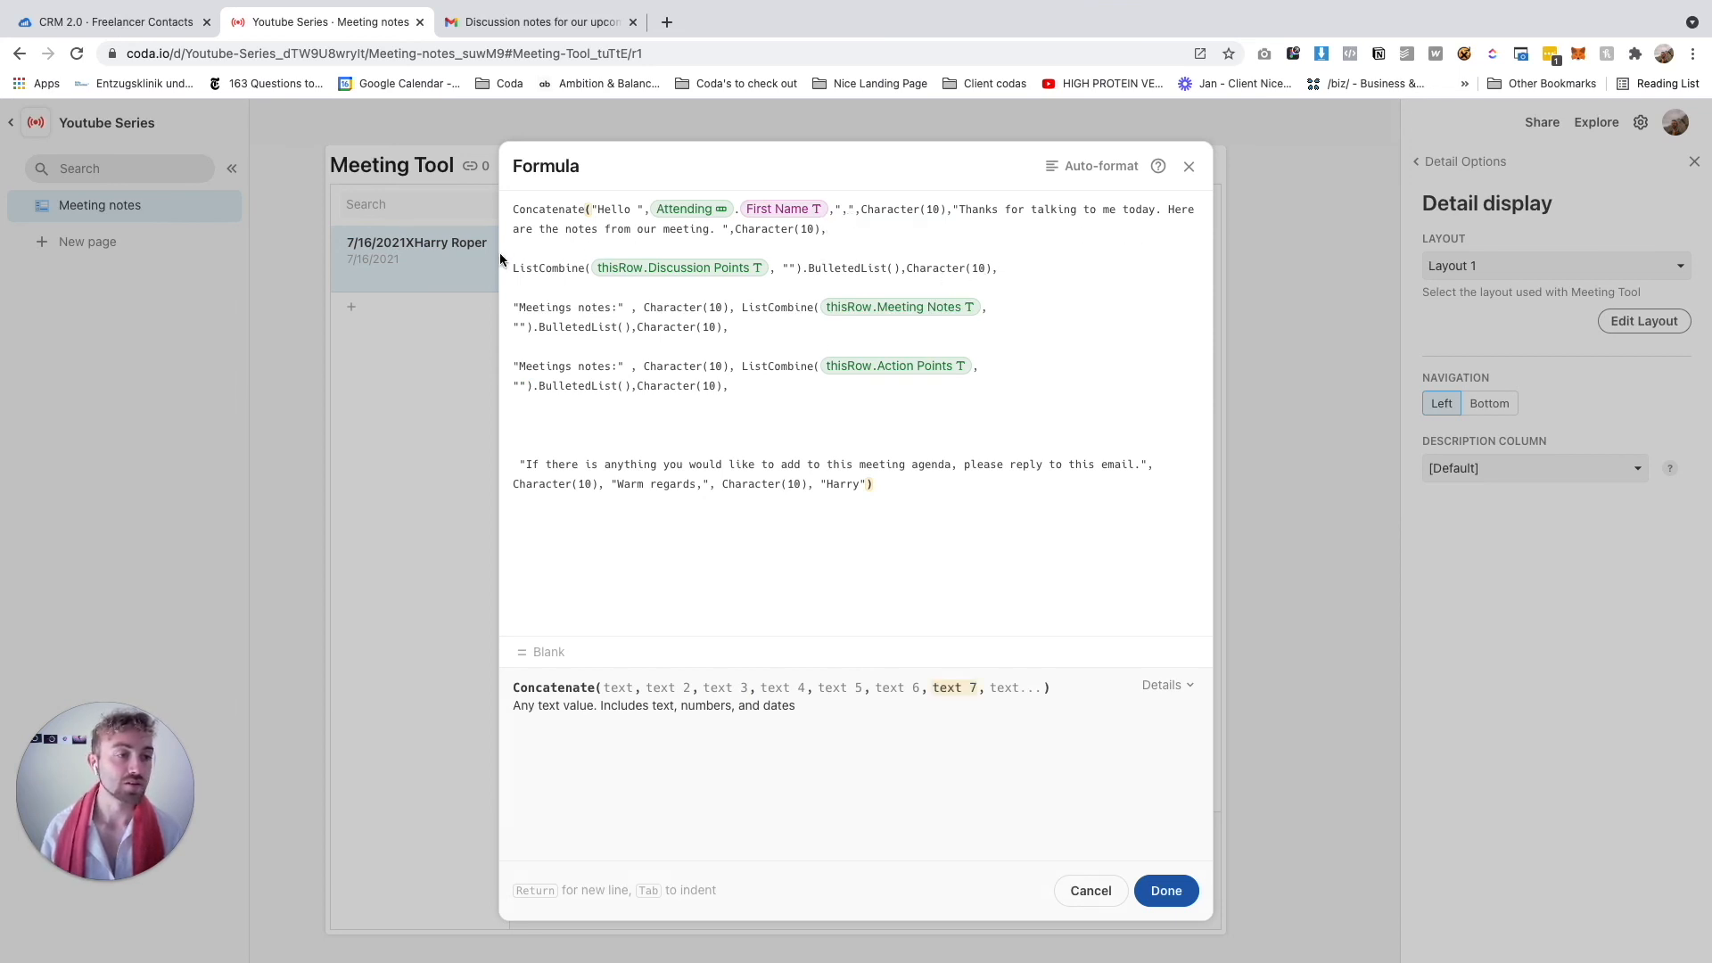
pyautogui.click(522, 267)
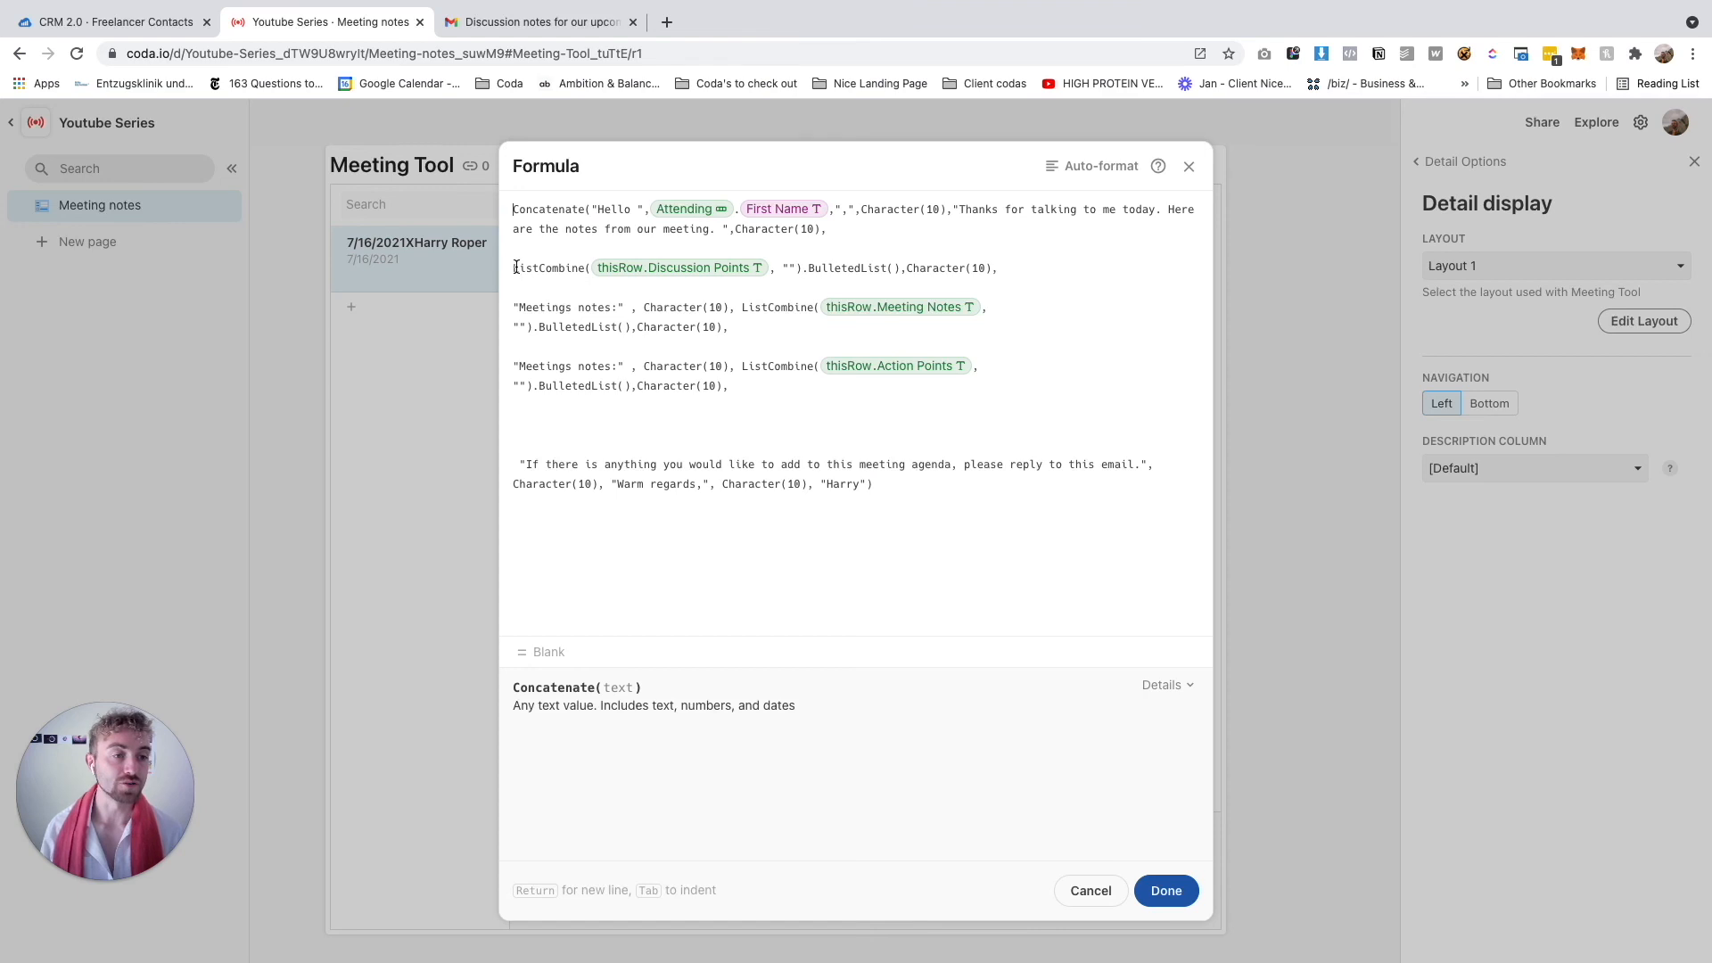
# Paste the Discussion notes label above its list and rename the third heading to 'Action points'
pyautogui.press('super+v')
pyautogui.click(853, 228)
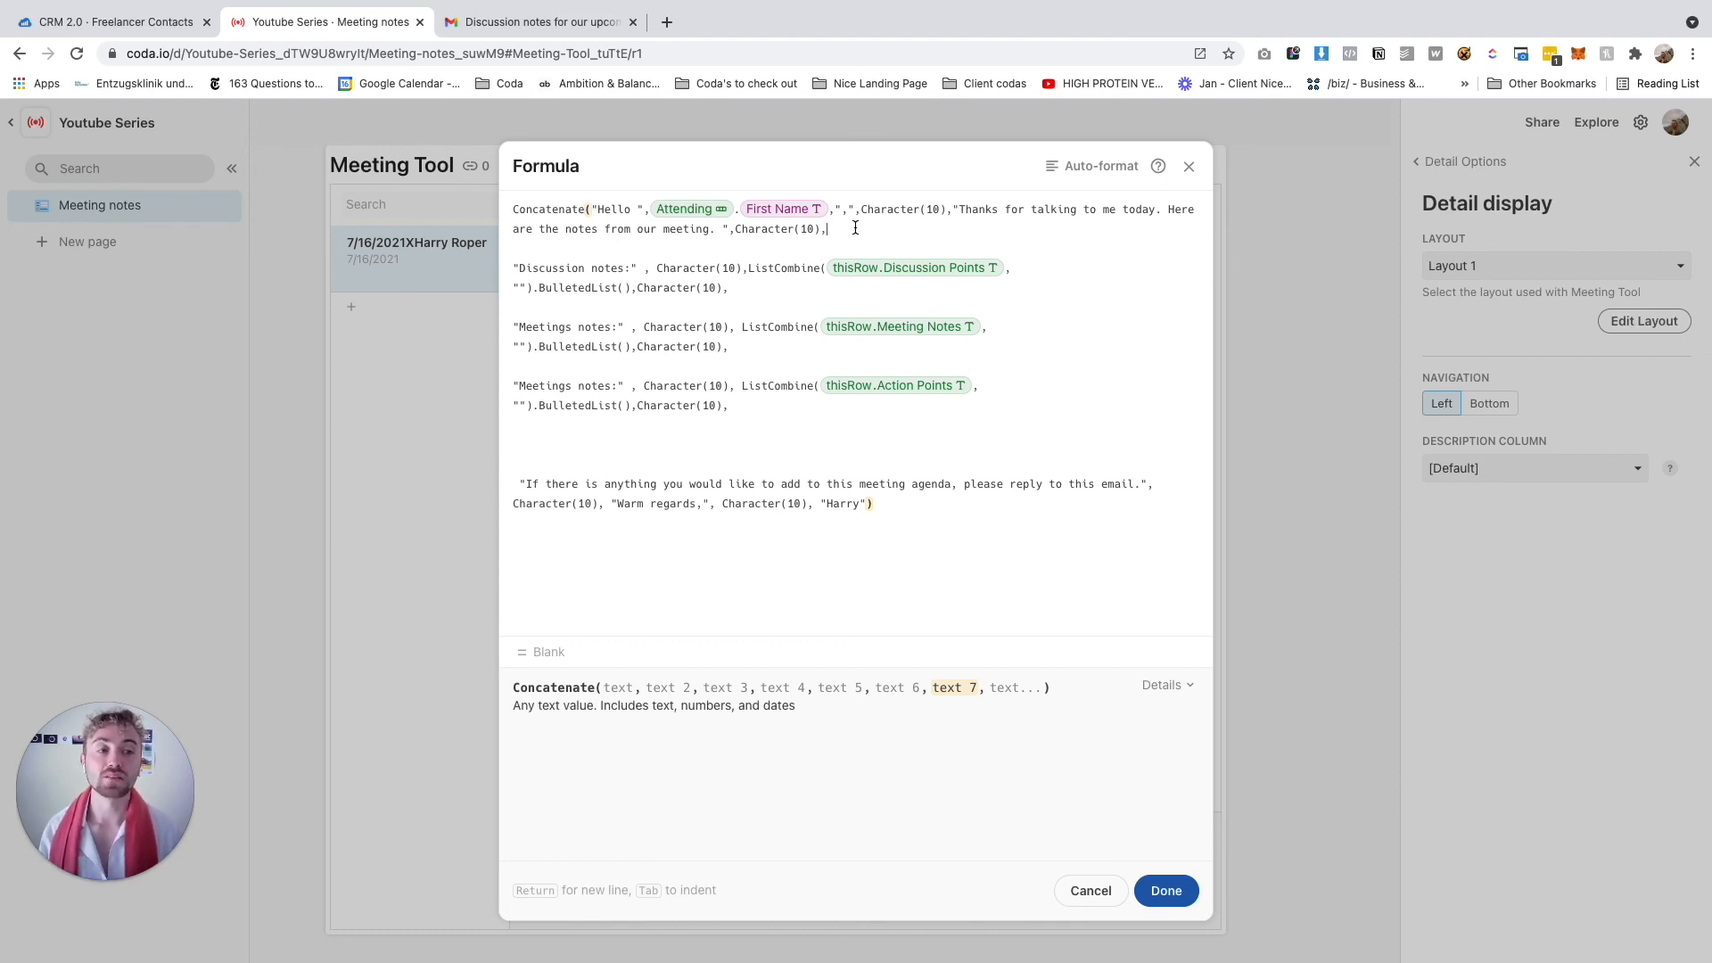
pyautogui.doubleClick(544, 387)
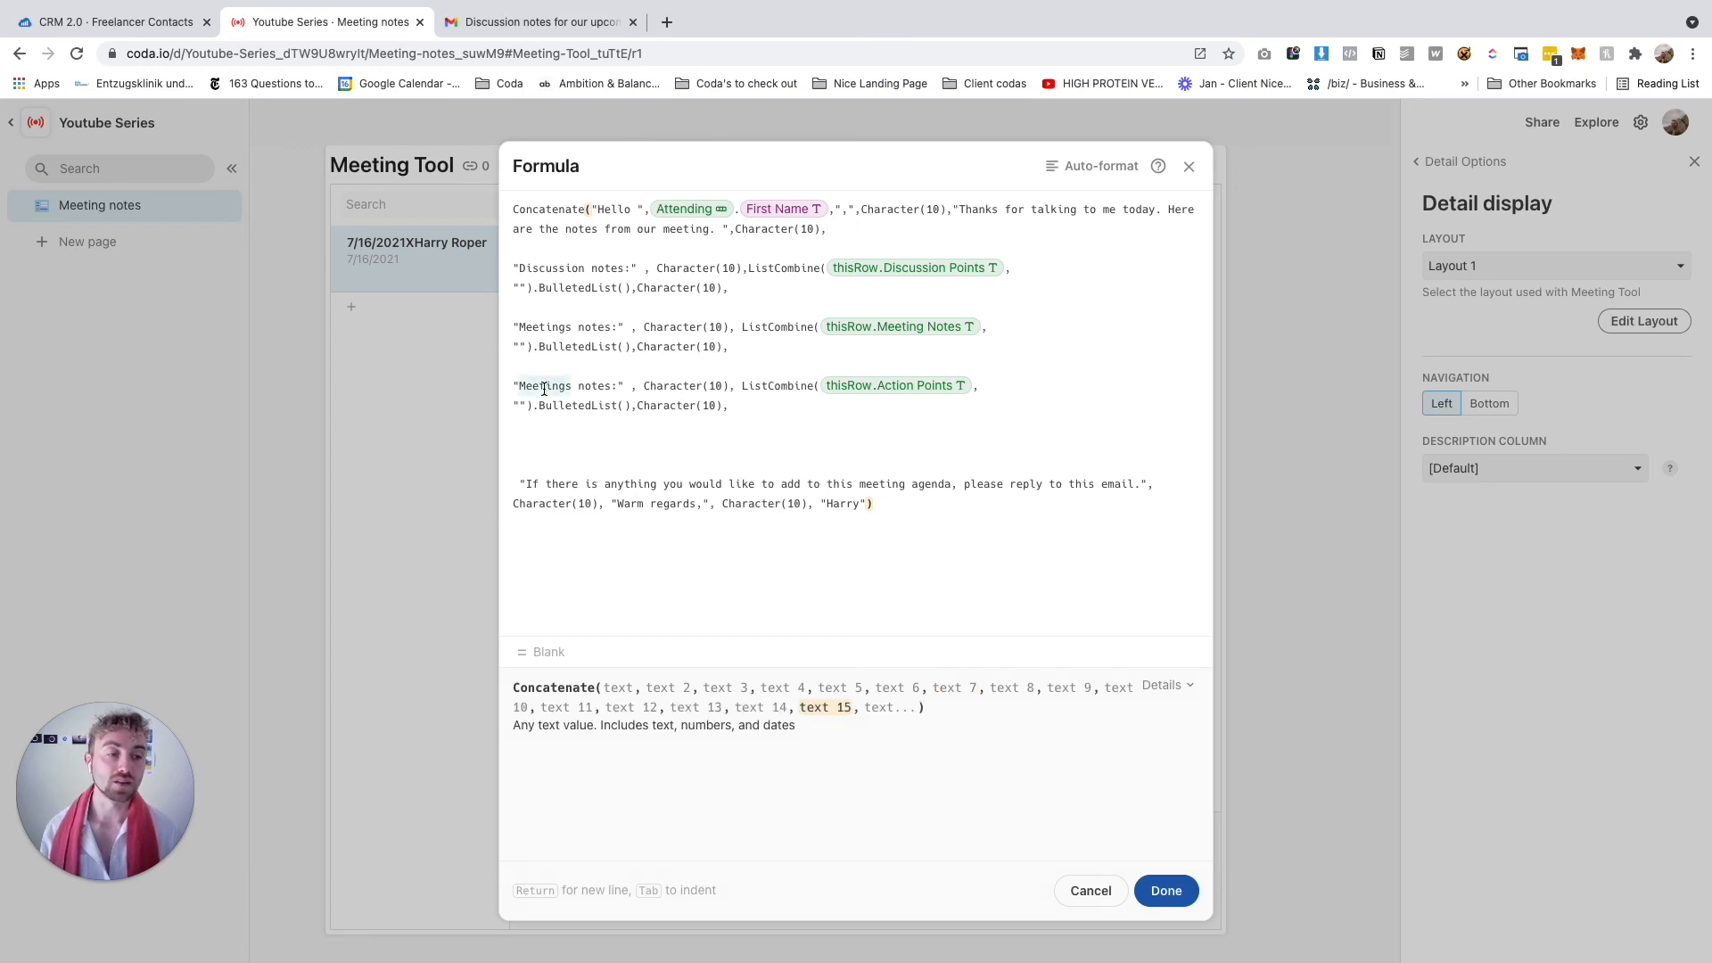
pyautogui.write('Action')
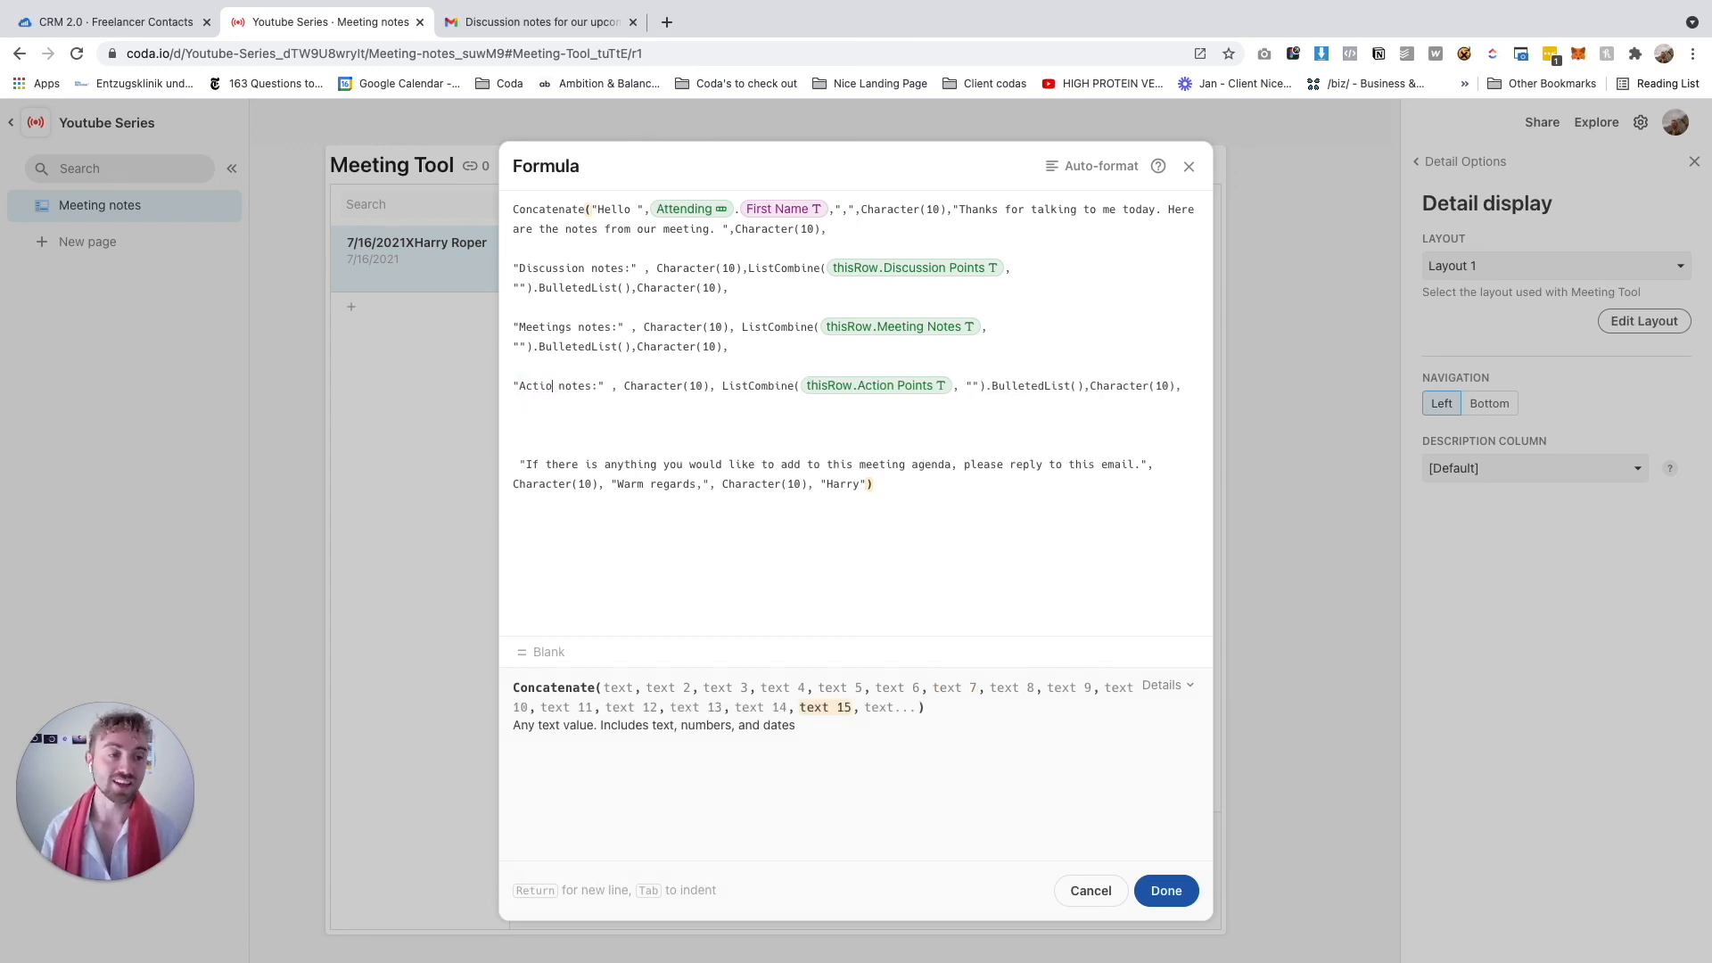
pyautogui.doubleClick(573, 387)
pyautogui.write('points')
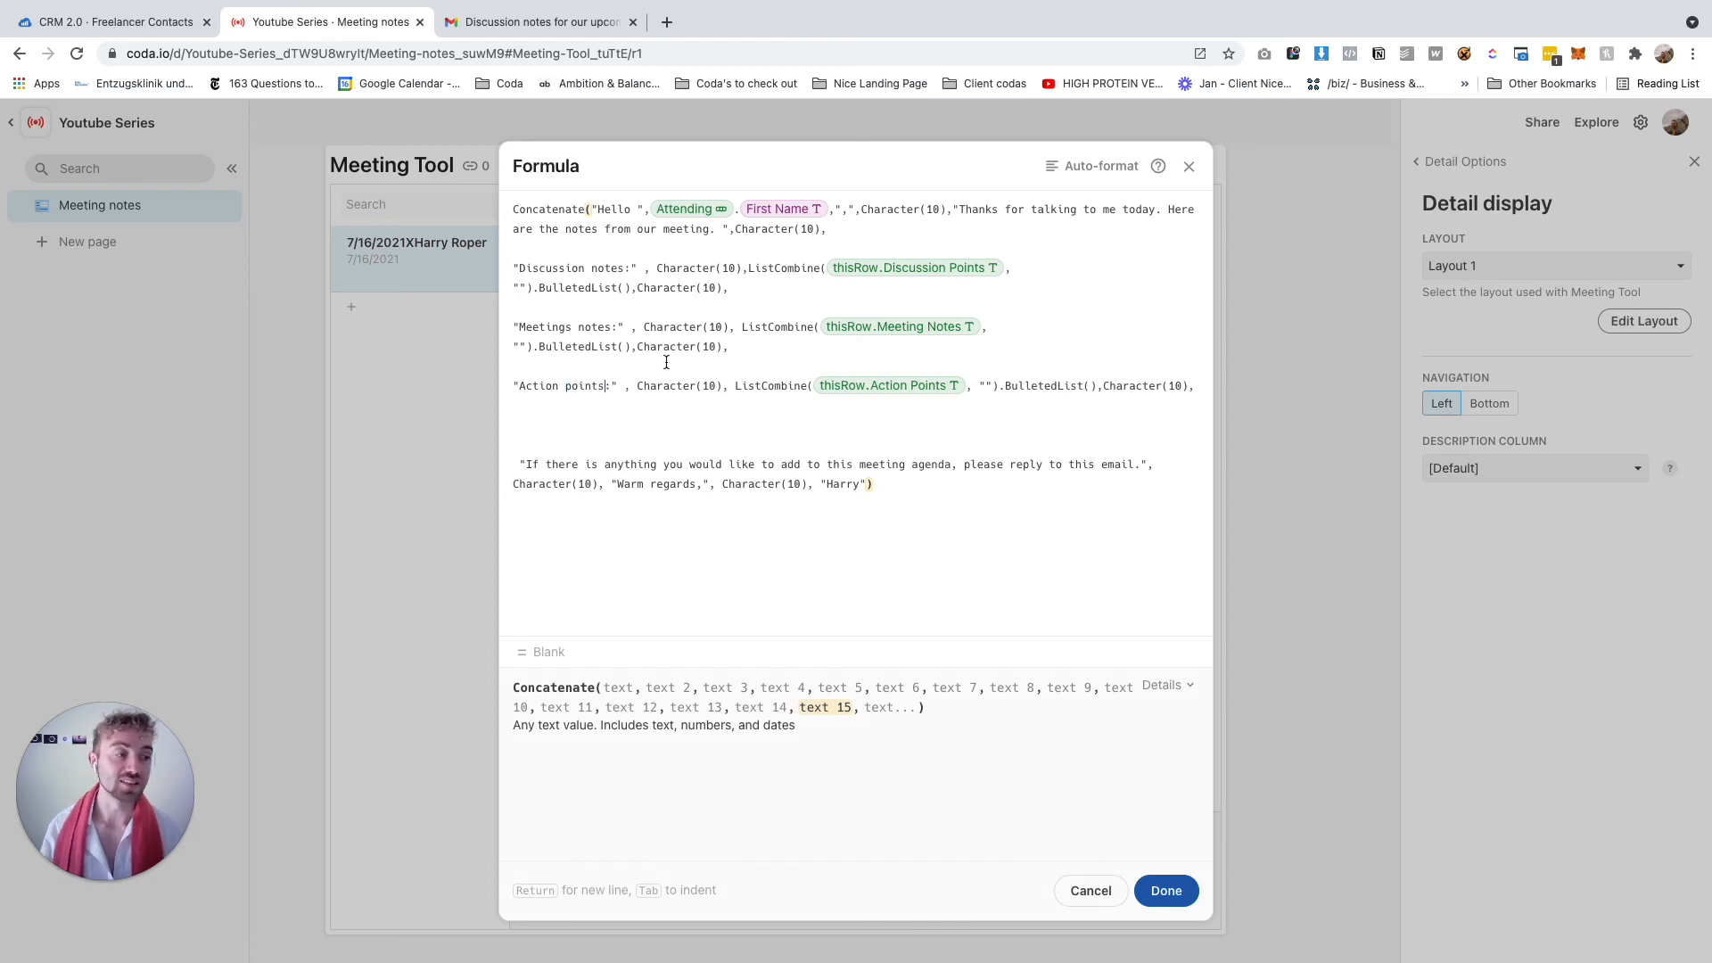
pyautogui.doubleClick(568, 386)
pyautogui.click(737, 386)
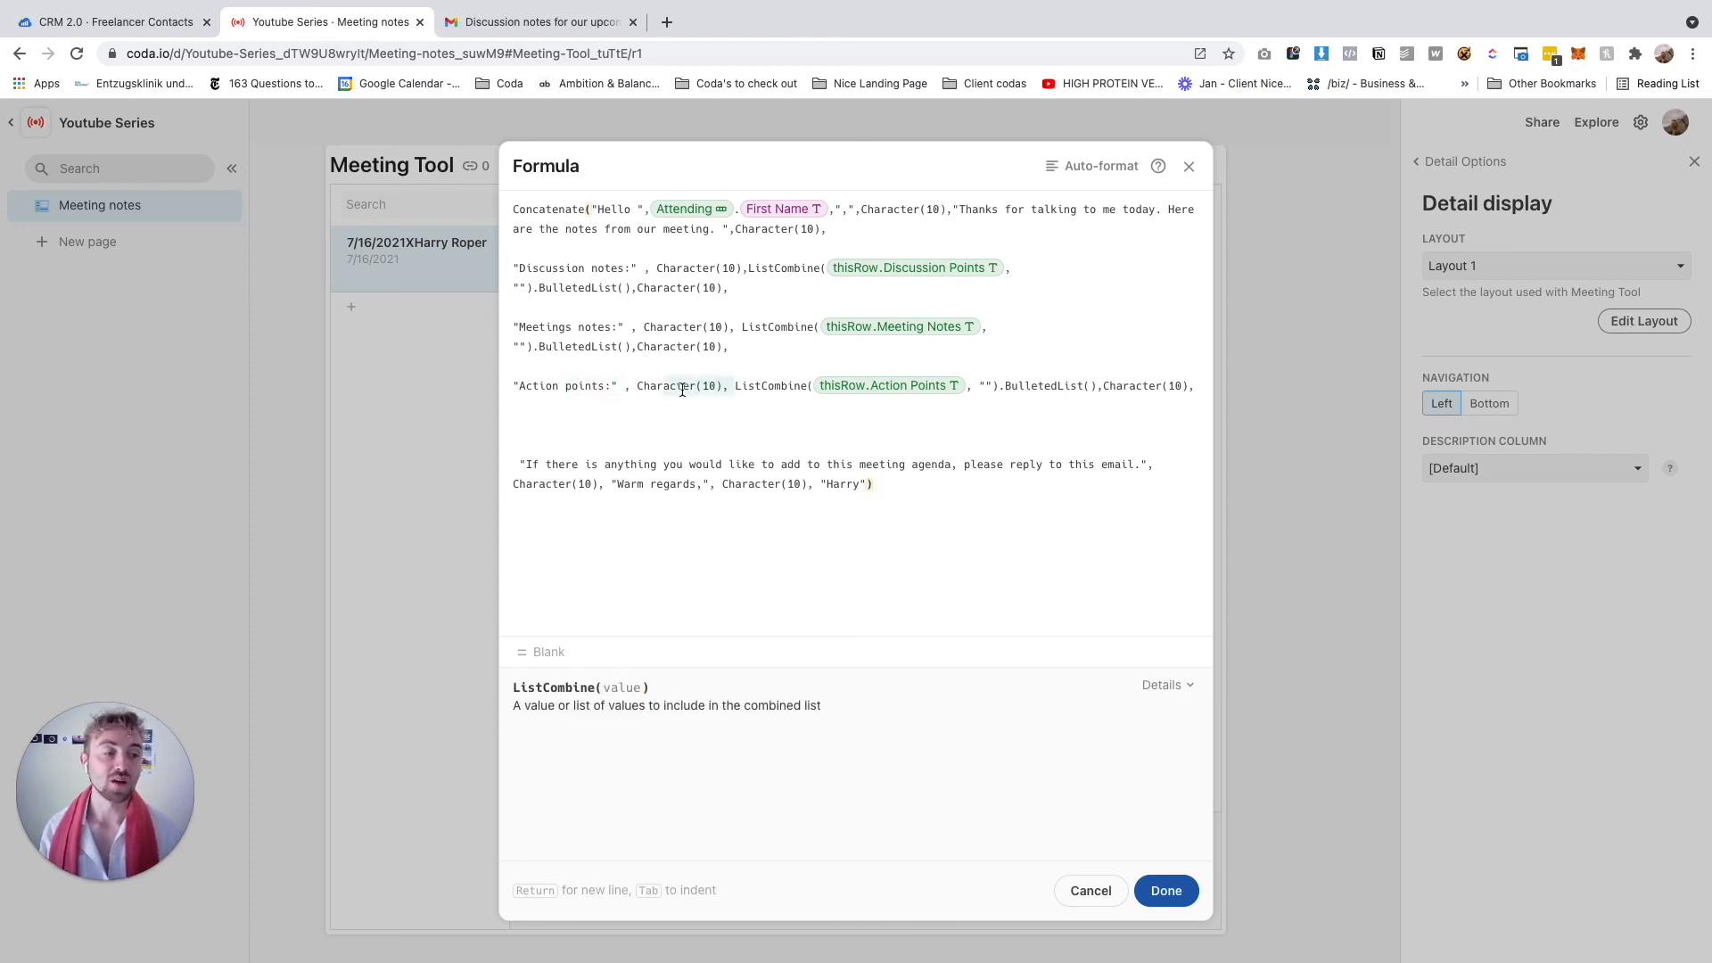
pyautogui.click(971, 396)
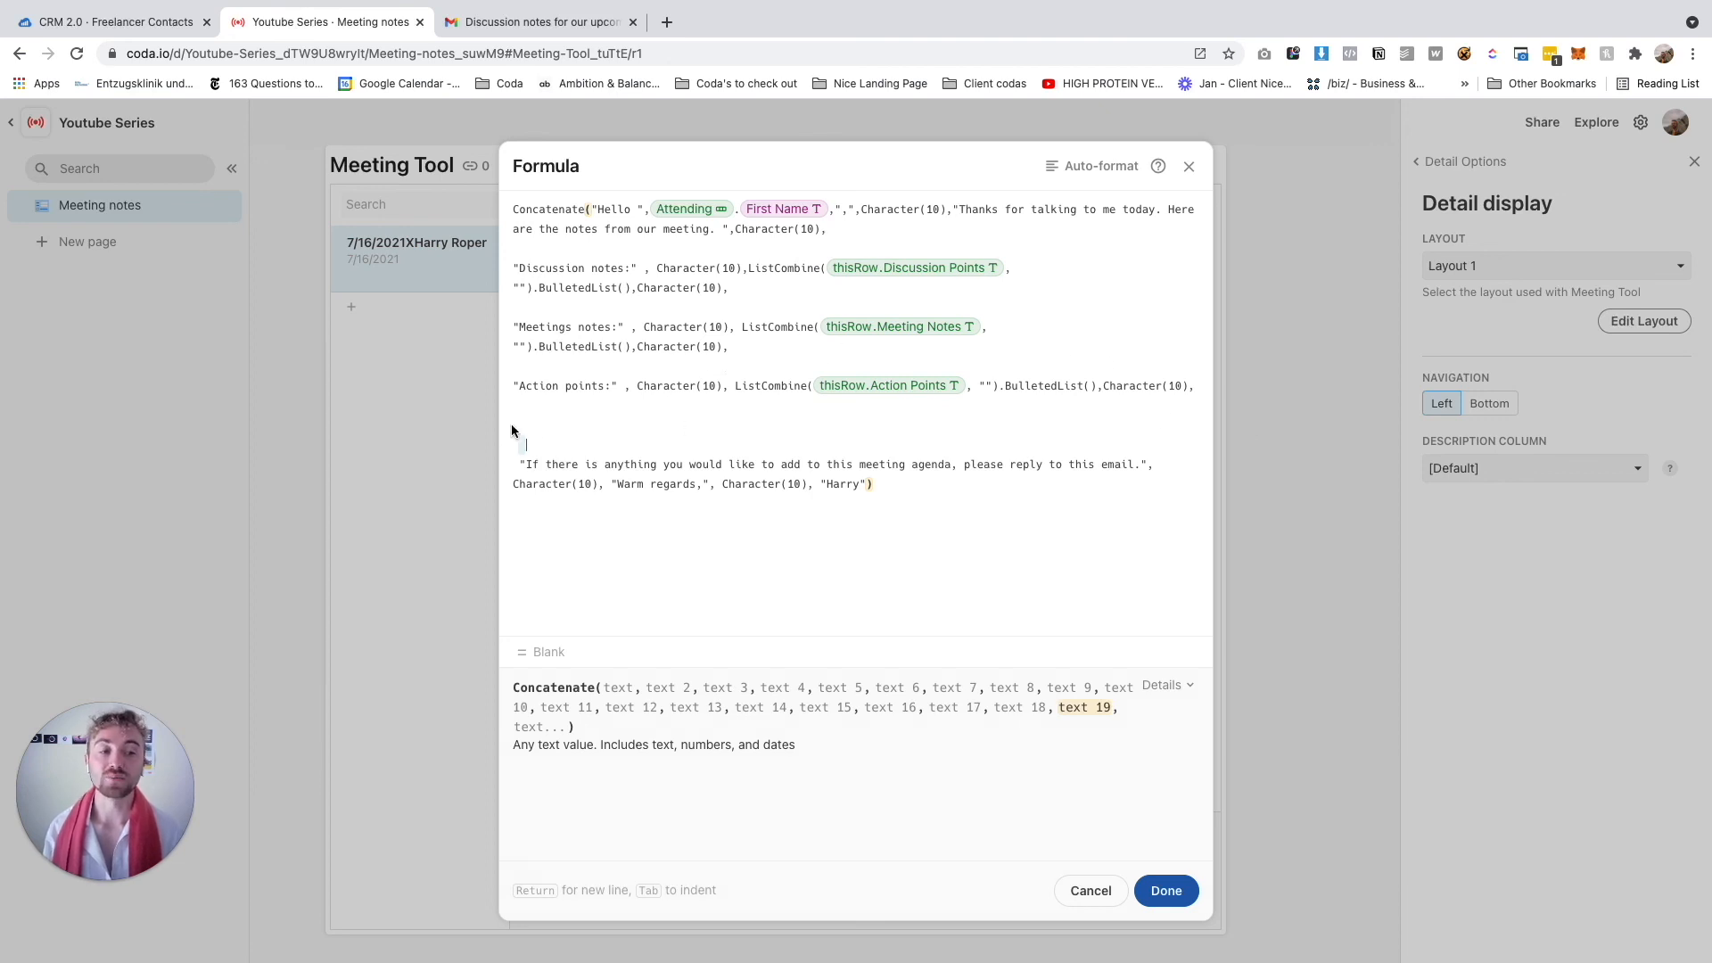
# Remove the blank line, reword the closing to '...that I missed please email me.', and click Done
pyautogui.press('BackSpace')
pyautogui.press('BackSpace')
pyautogui.moveTo(953, 426); pyautogui.dragTo(663, 429)
pyautogui.write('that I missed please emai')
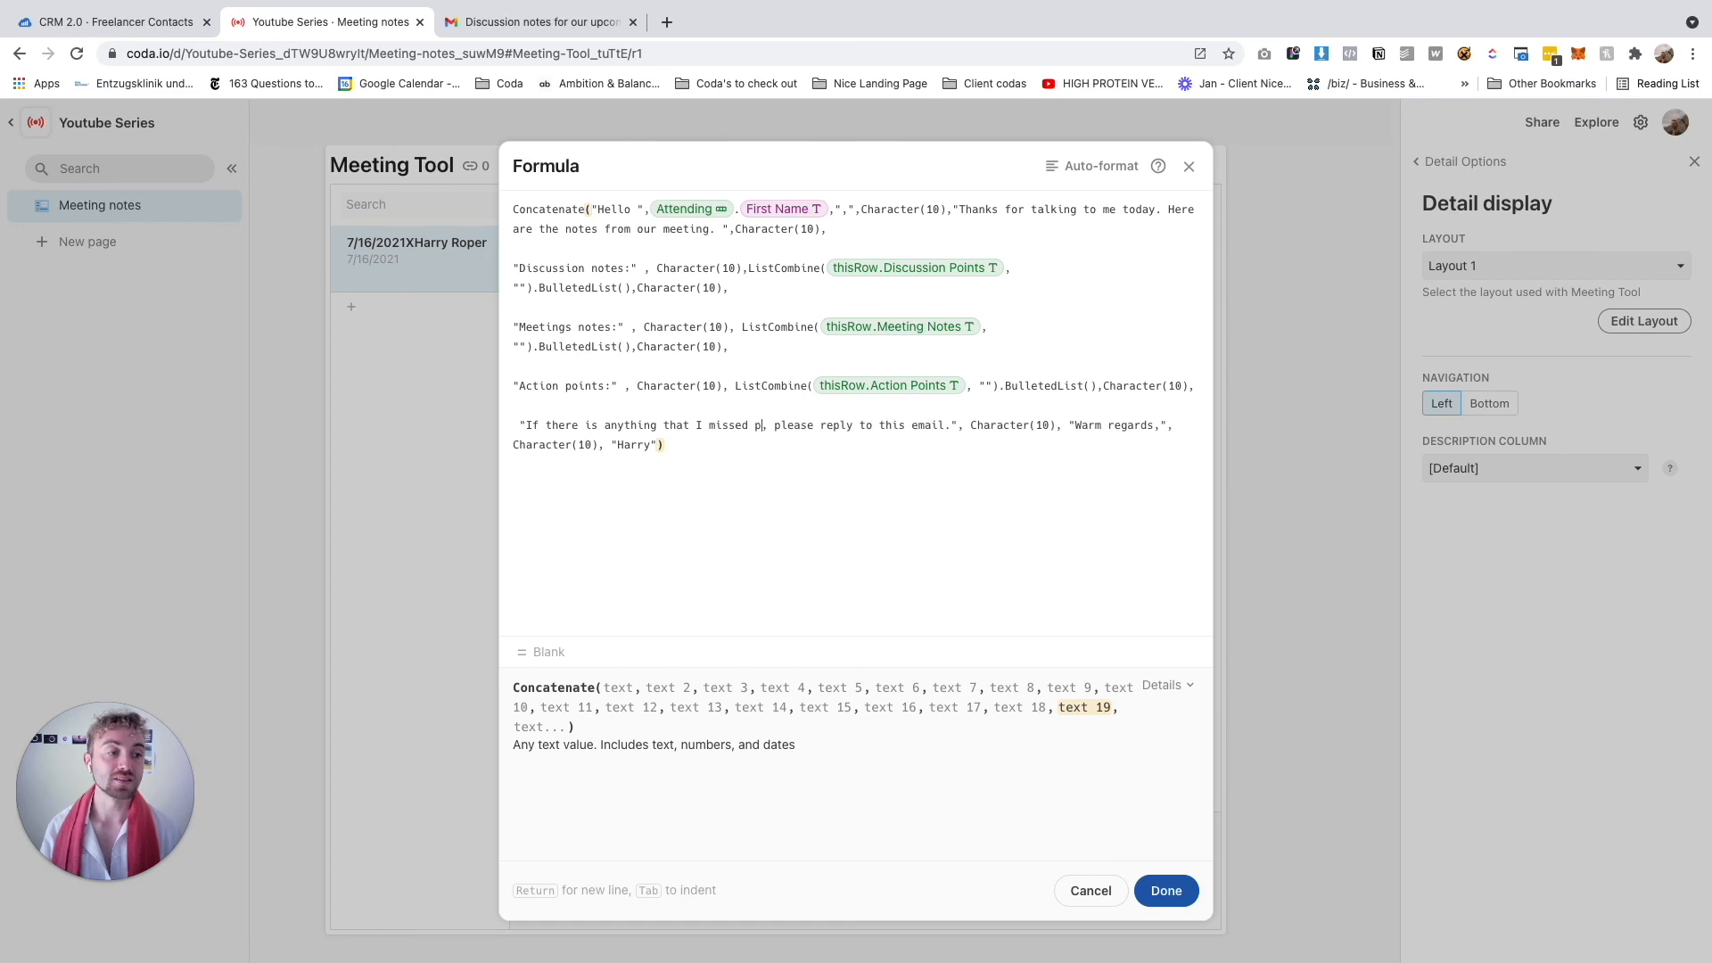
pyautogui.write('l me')
pyautogui.press('BackSpace')
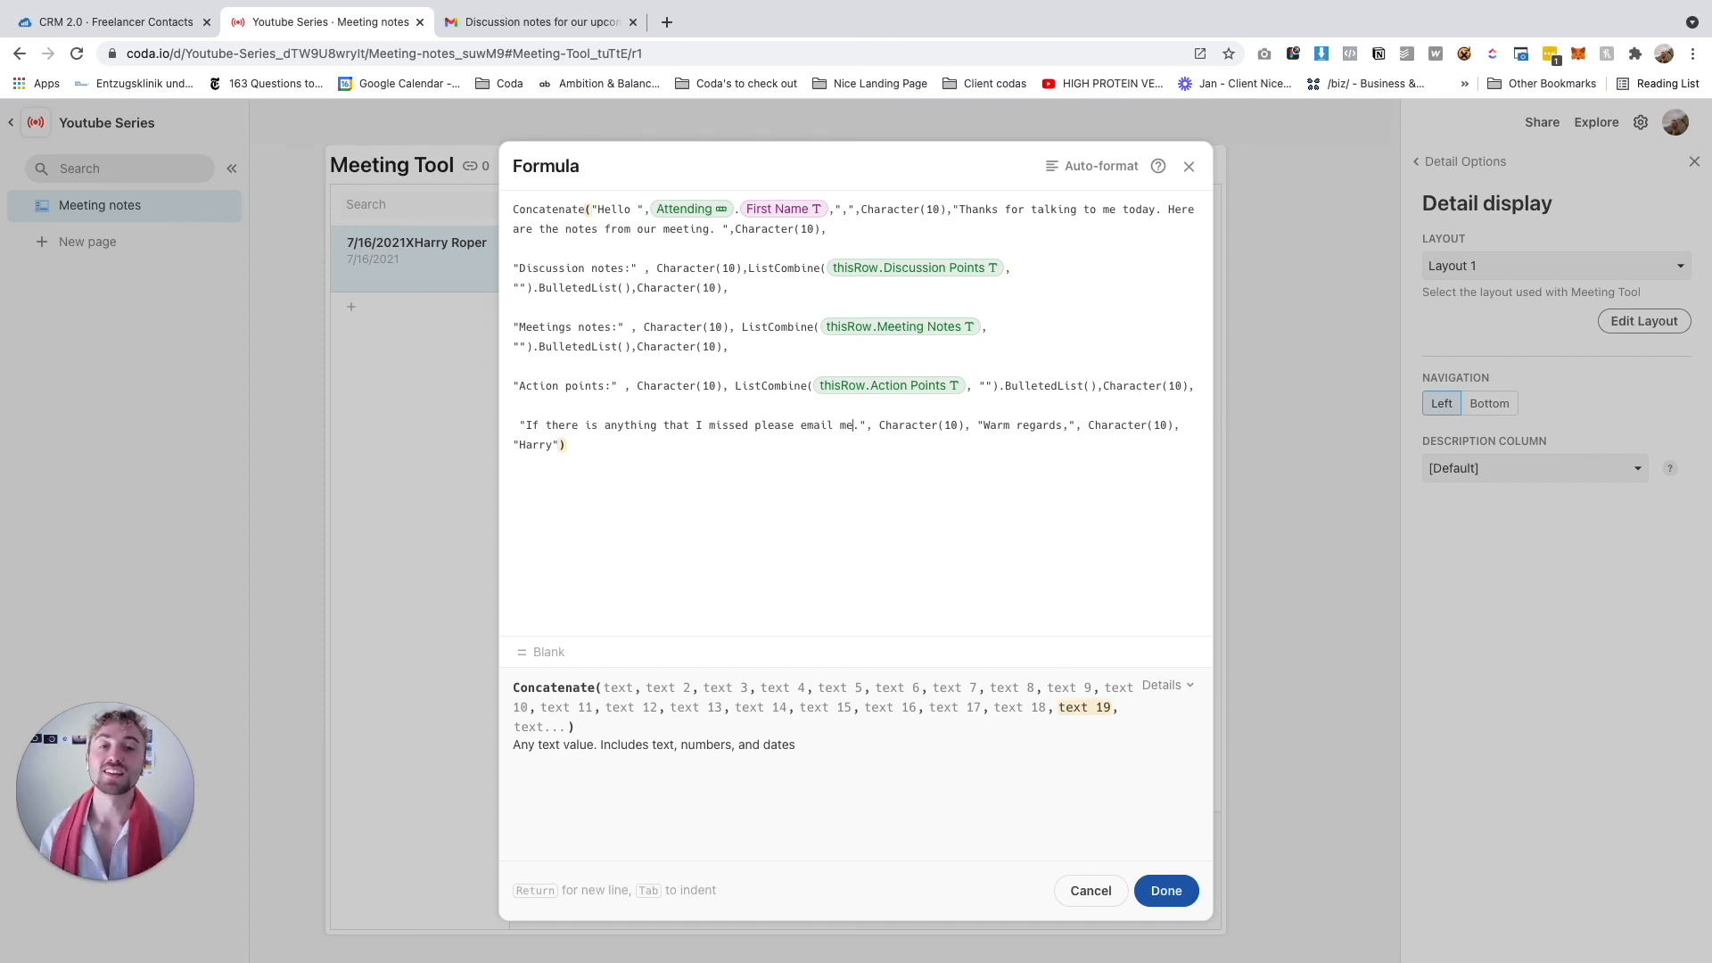
pyautogui.click(1168, 893)
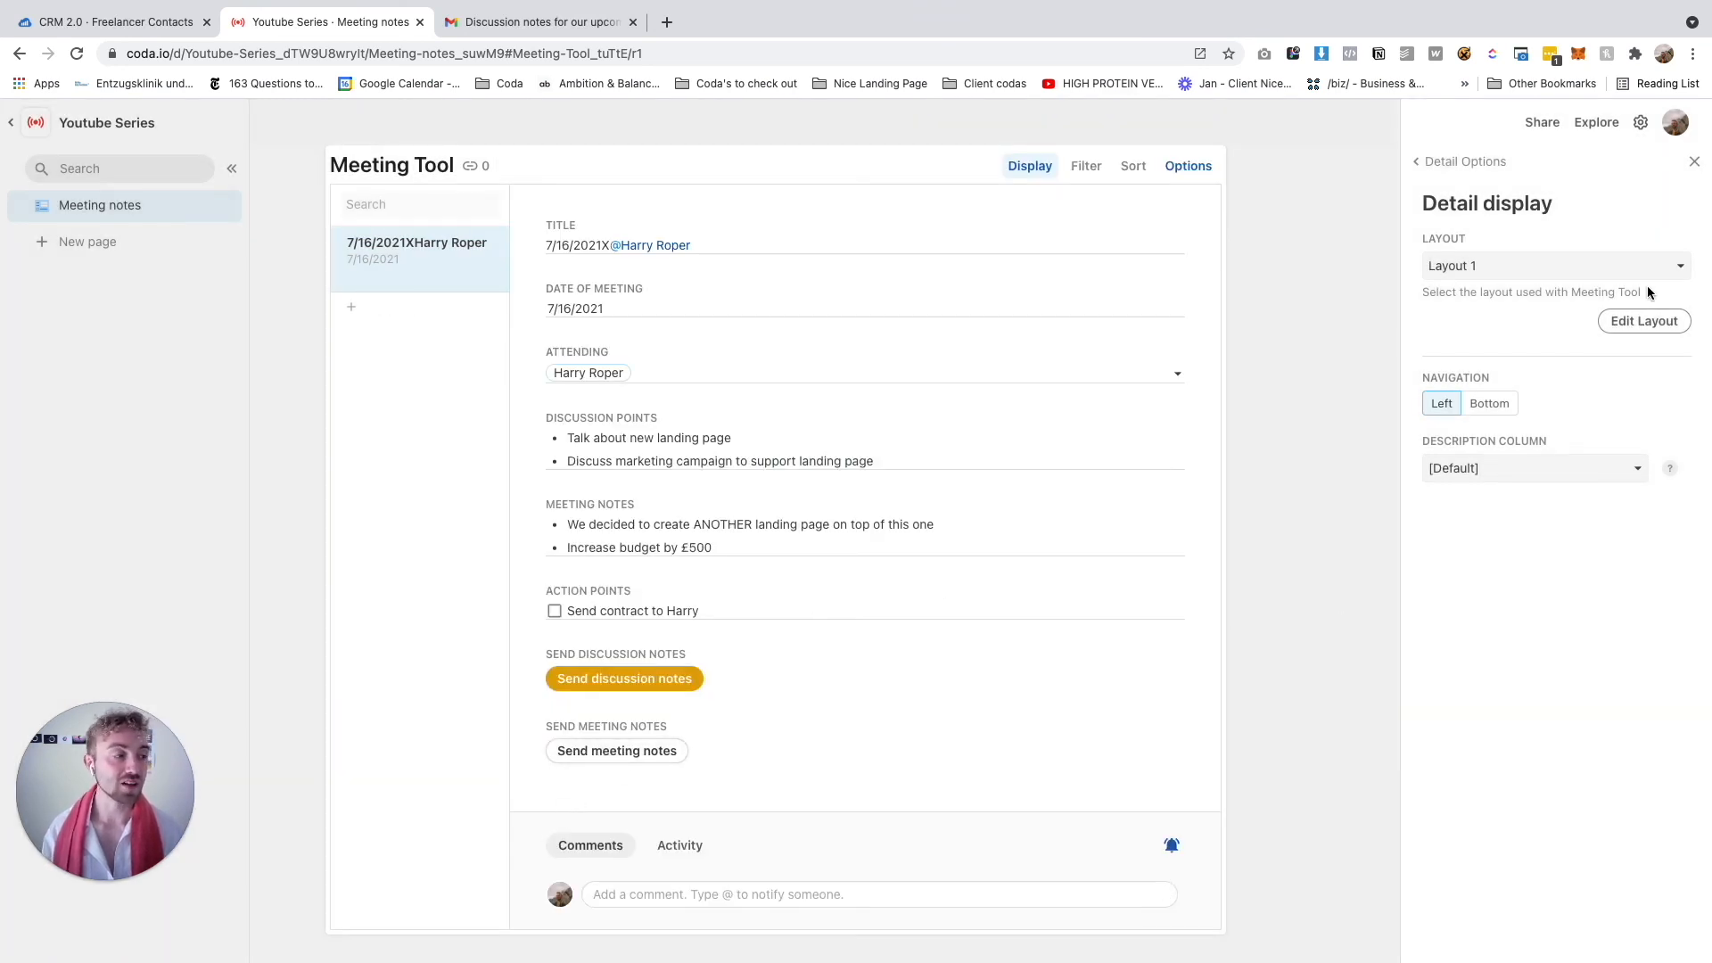
# Make the Send meeting notes button green in the layout editor
pyautogui.click(1625, 319)
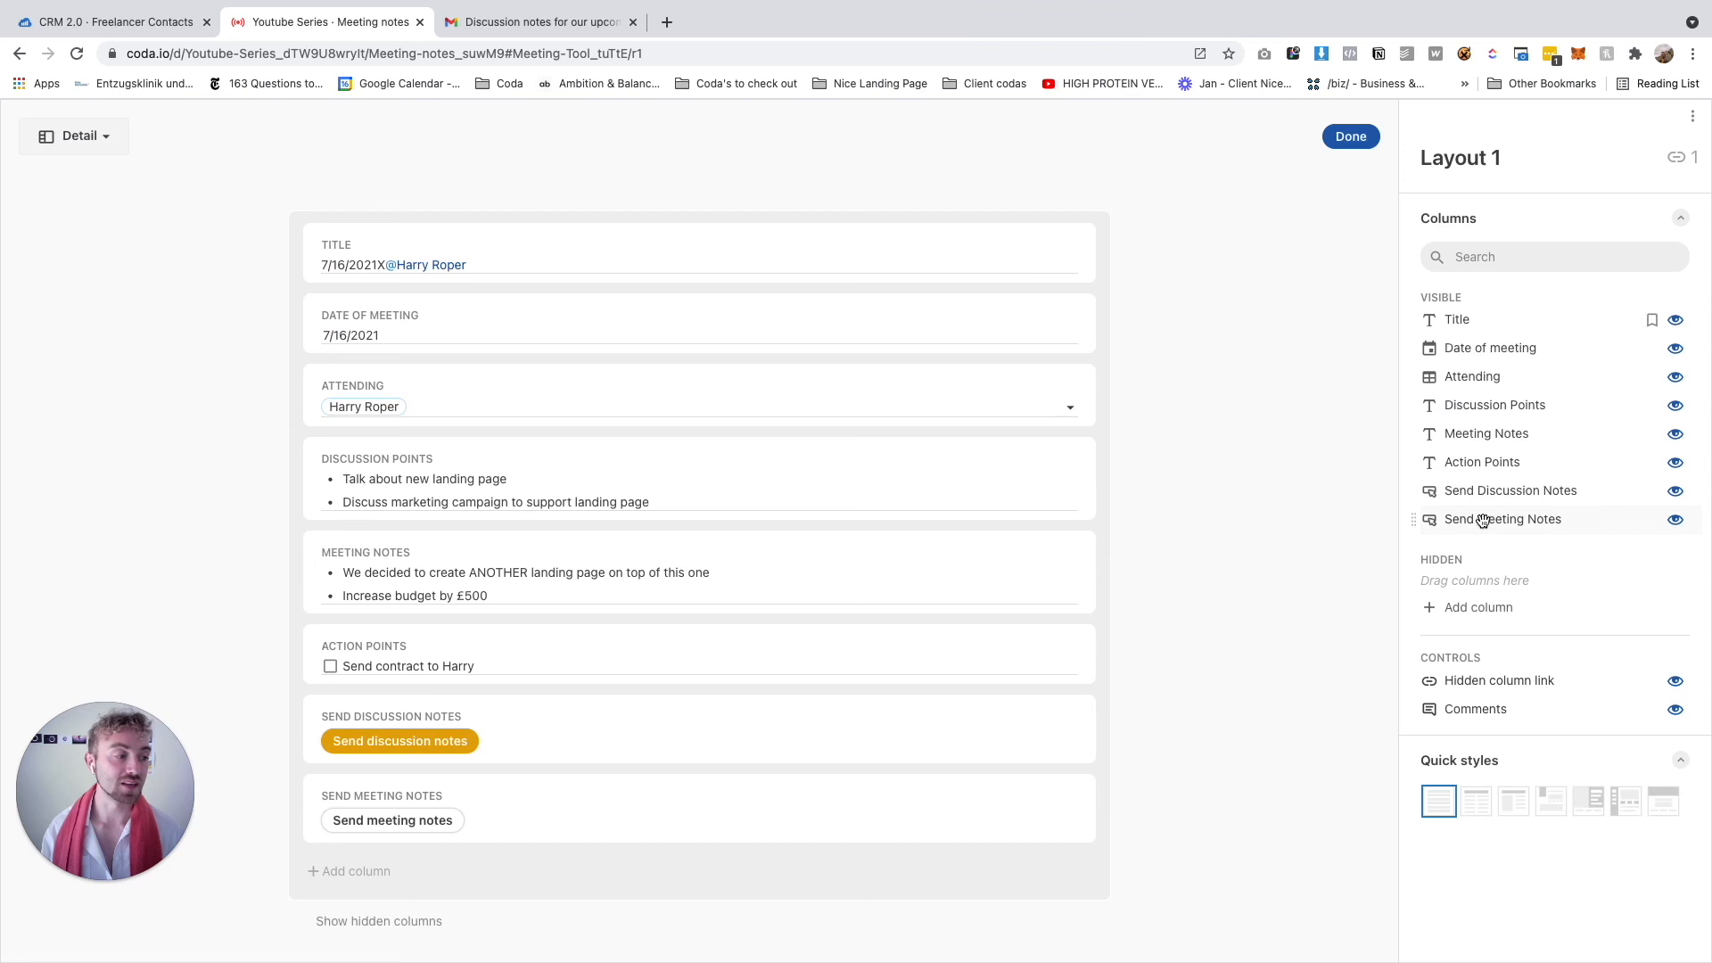
pyautogui.click(570, 799)
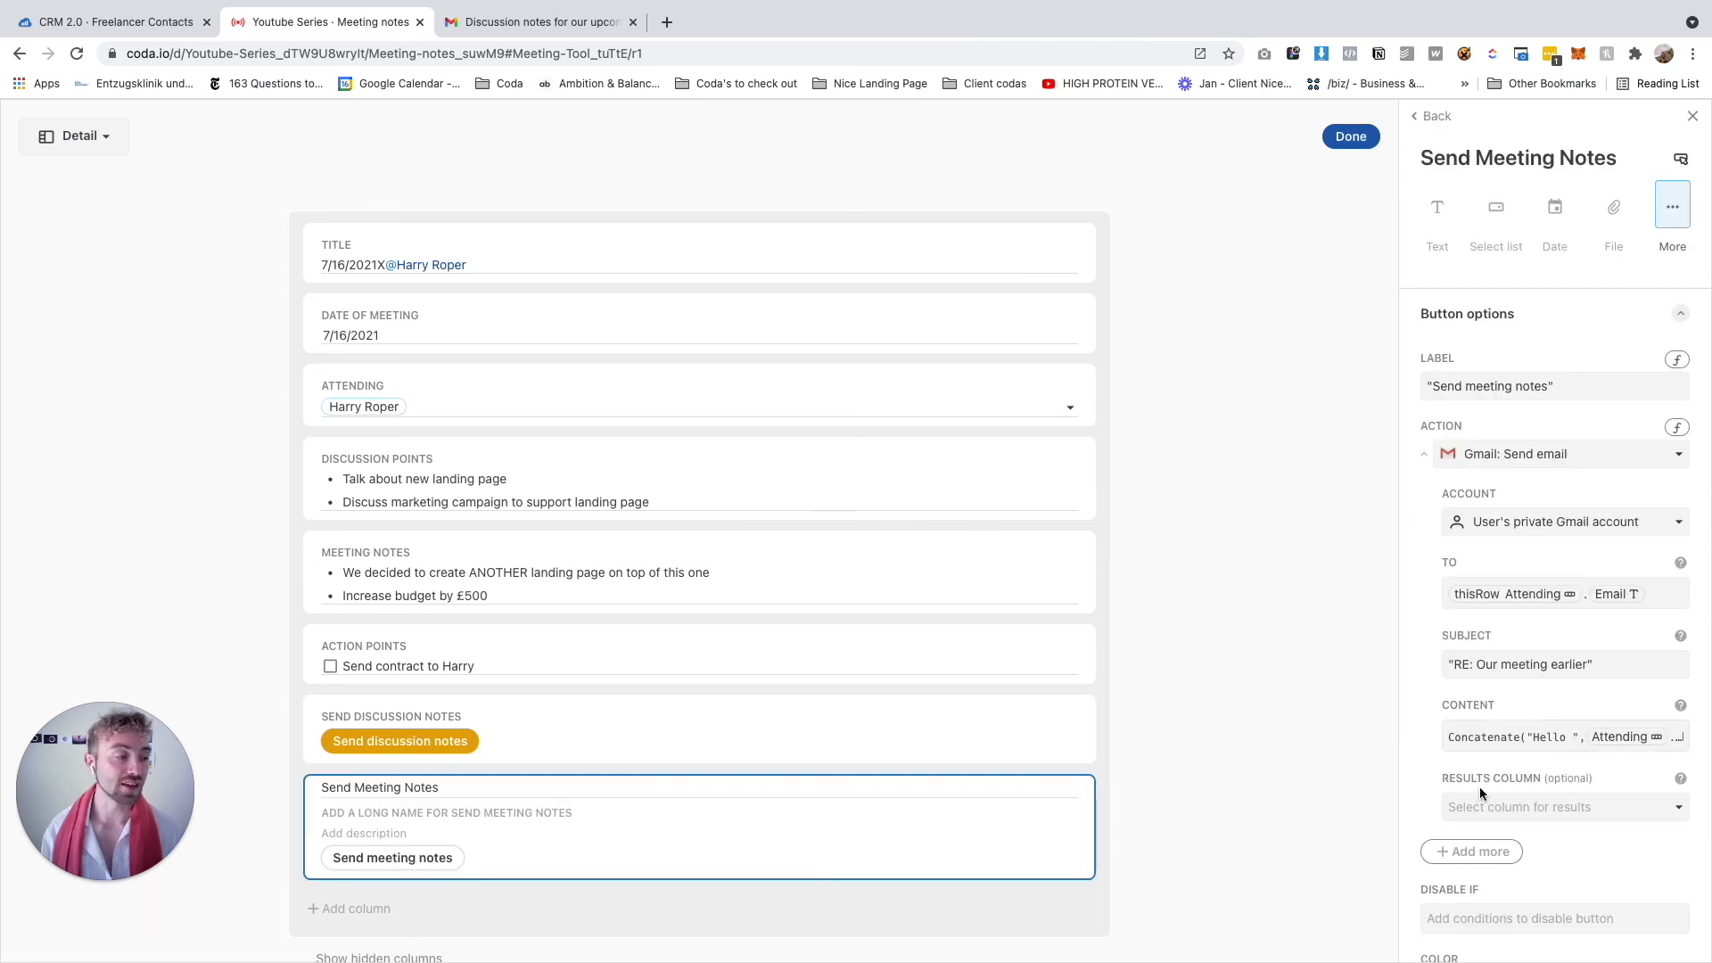
pyautogui.scroll(-3, 1479, 788)
pyautogui.click(1541, 840)
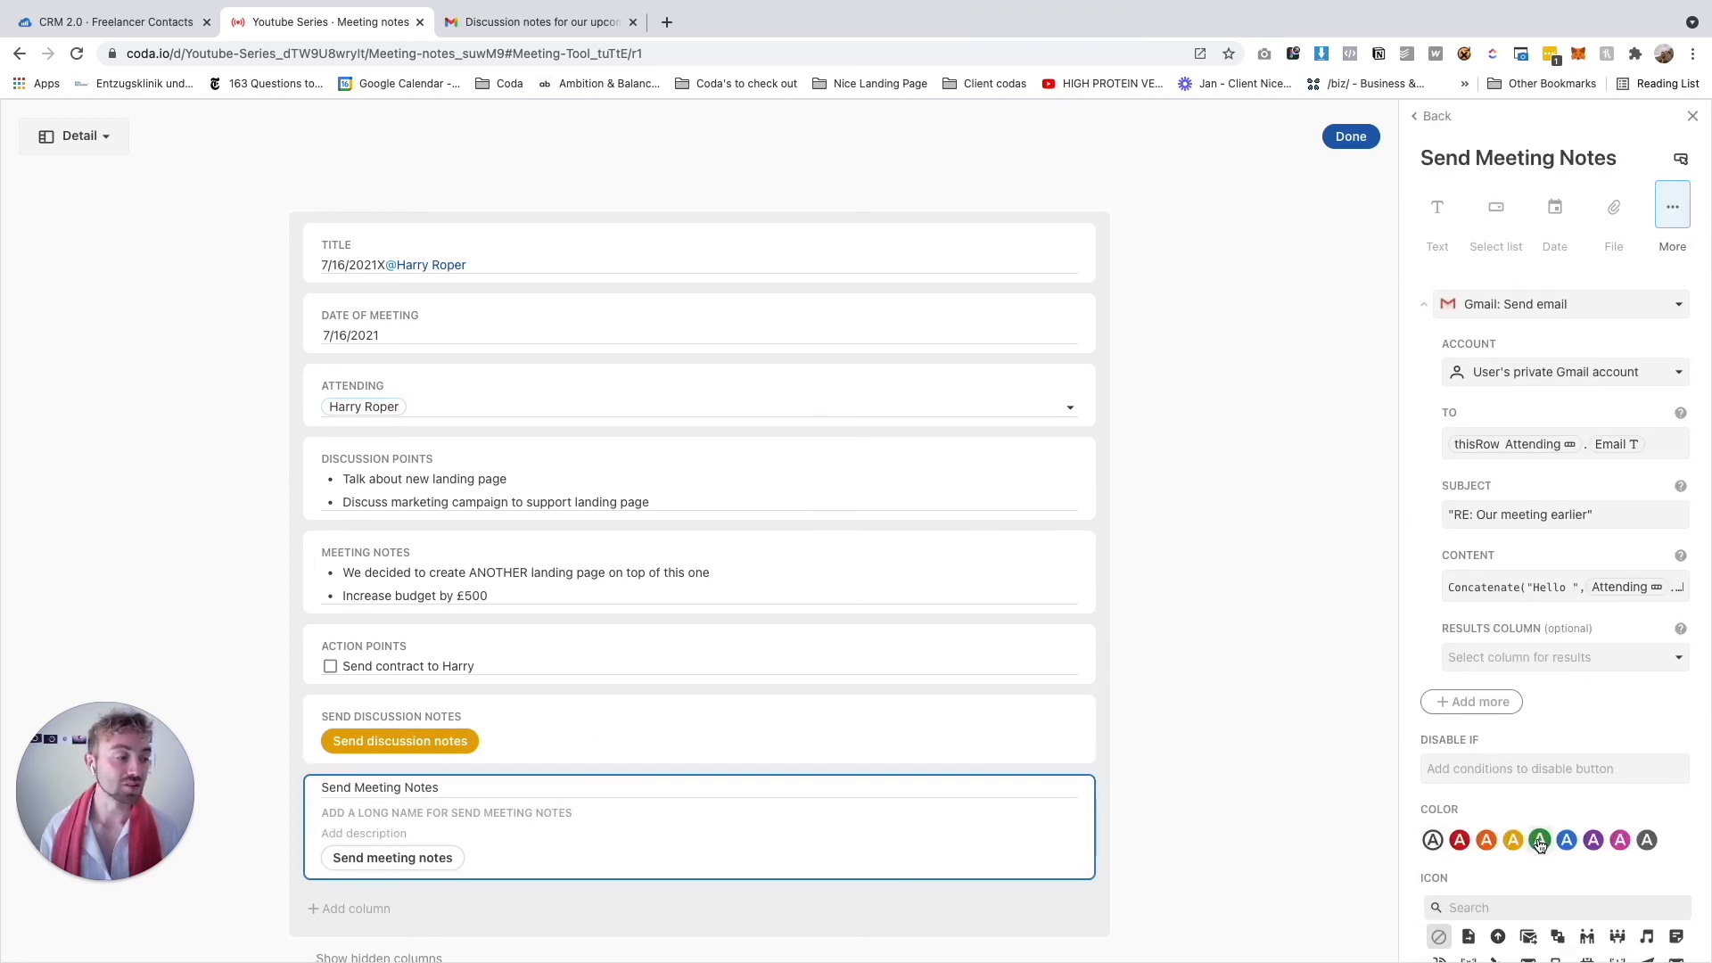
# Add Thread id and Hide signature options, enable hiding the signature, then send the email
pyautogui.click(1481, 713)
pyautogui.click(1458, 874)
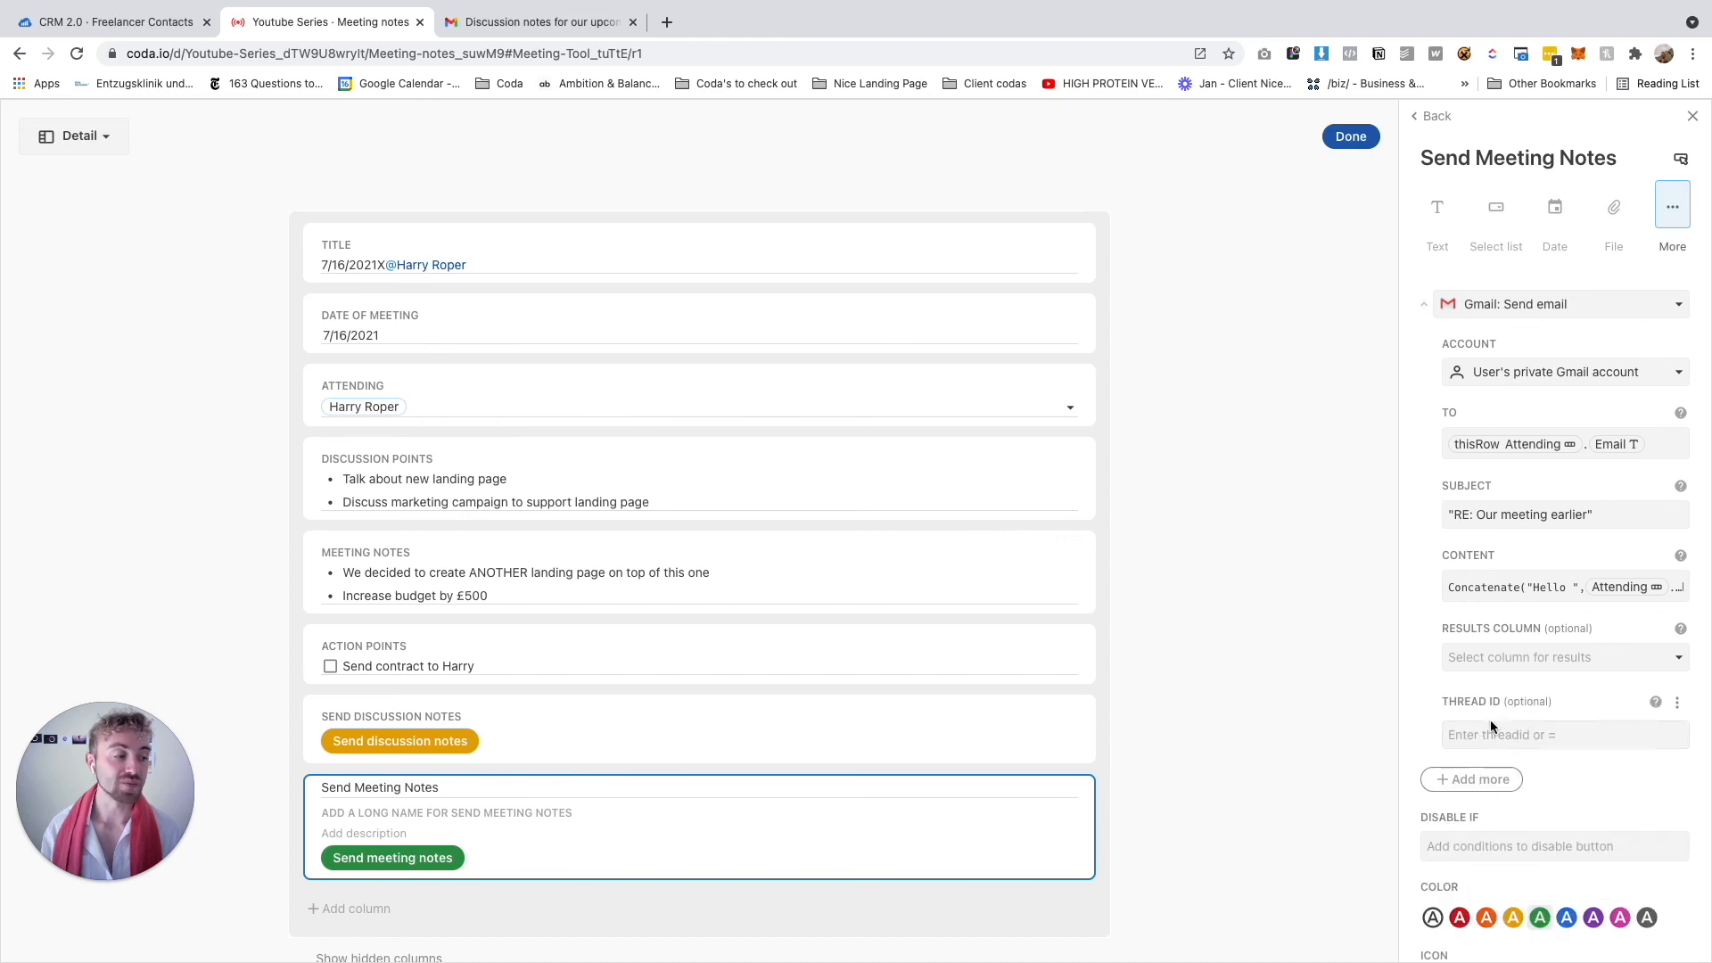
pyautogui.click(1473, 779)
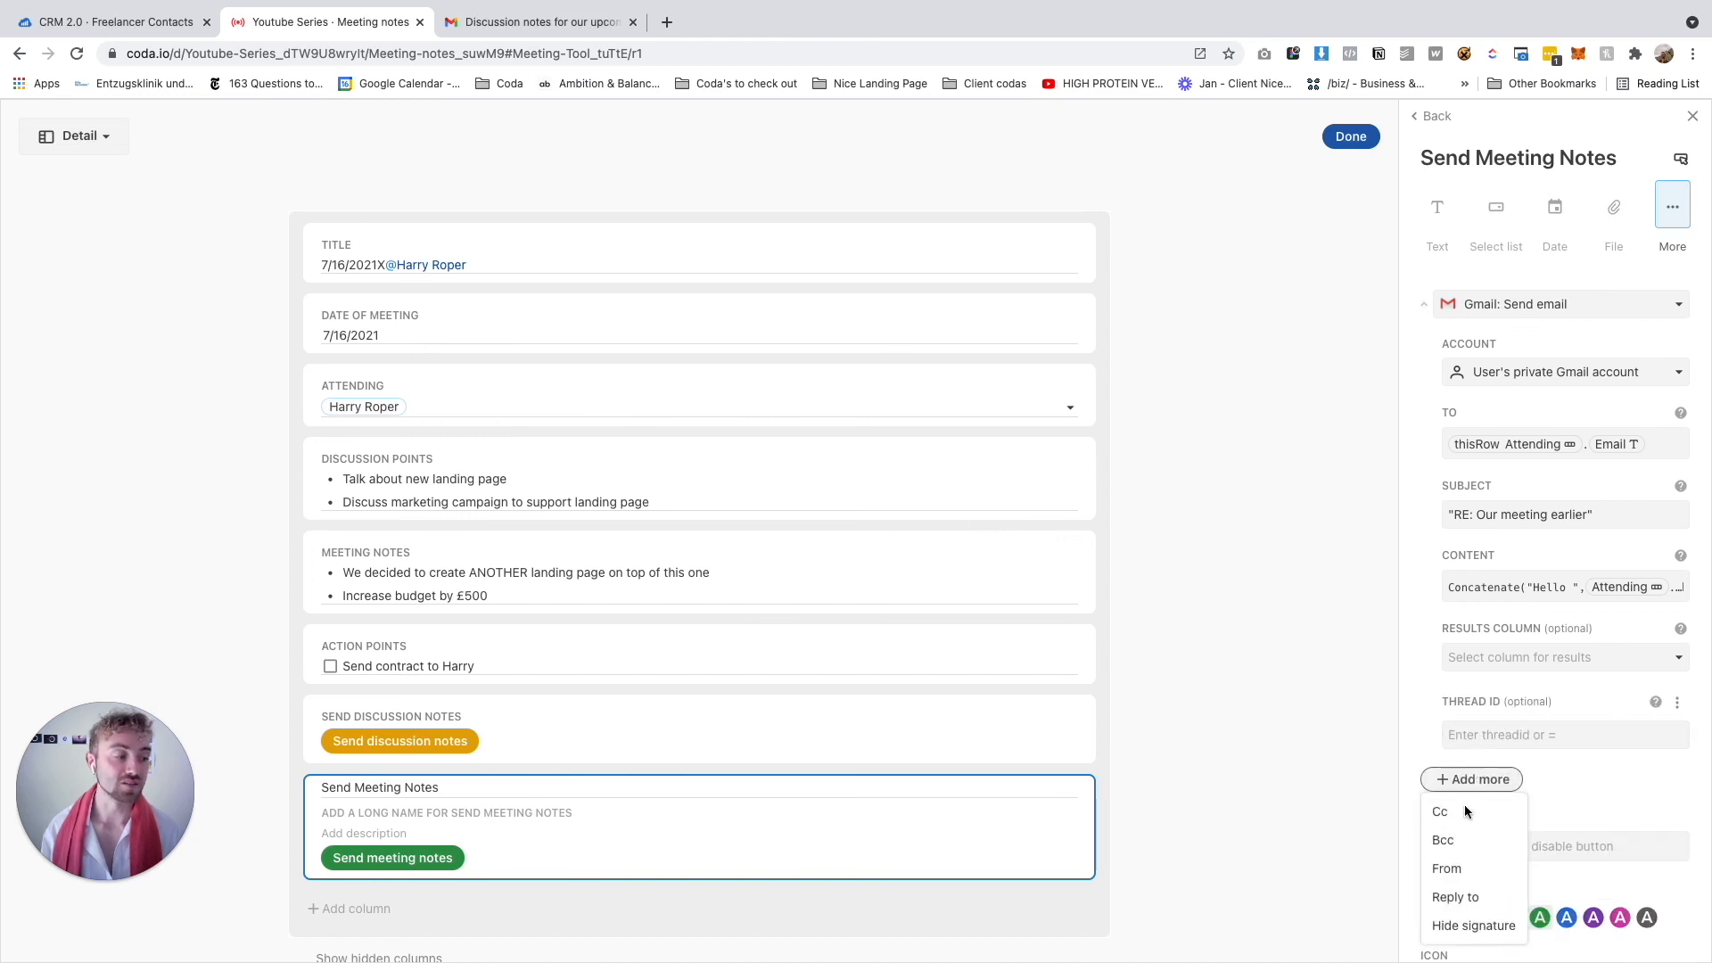
pyautogui.click(1467, 923)
pyautogui.scroll(-3, 1450, 802)
pyautogui.click(1448, 599)
pyautogui.click(1351, 136)
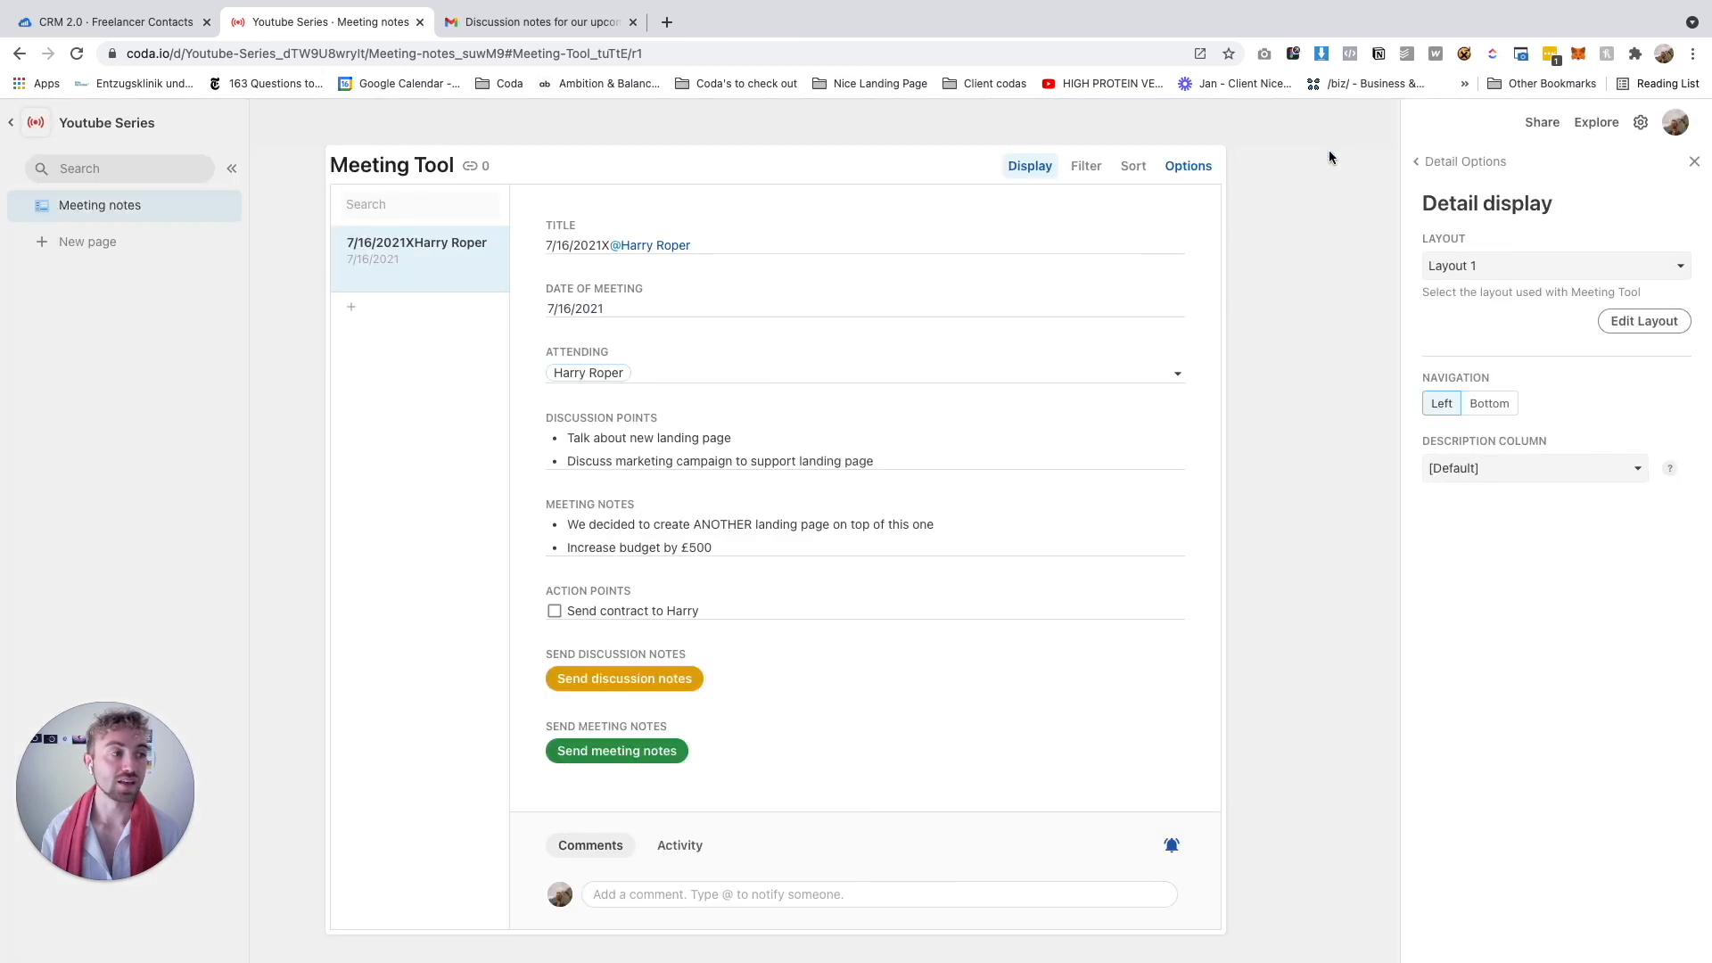
pyautogui.click(635, 758)
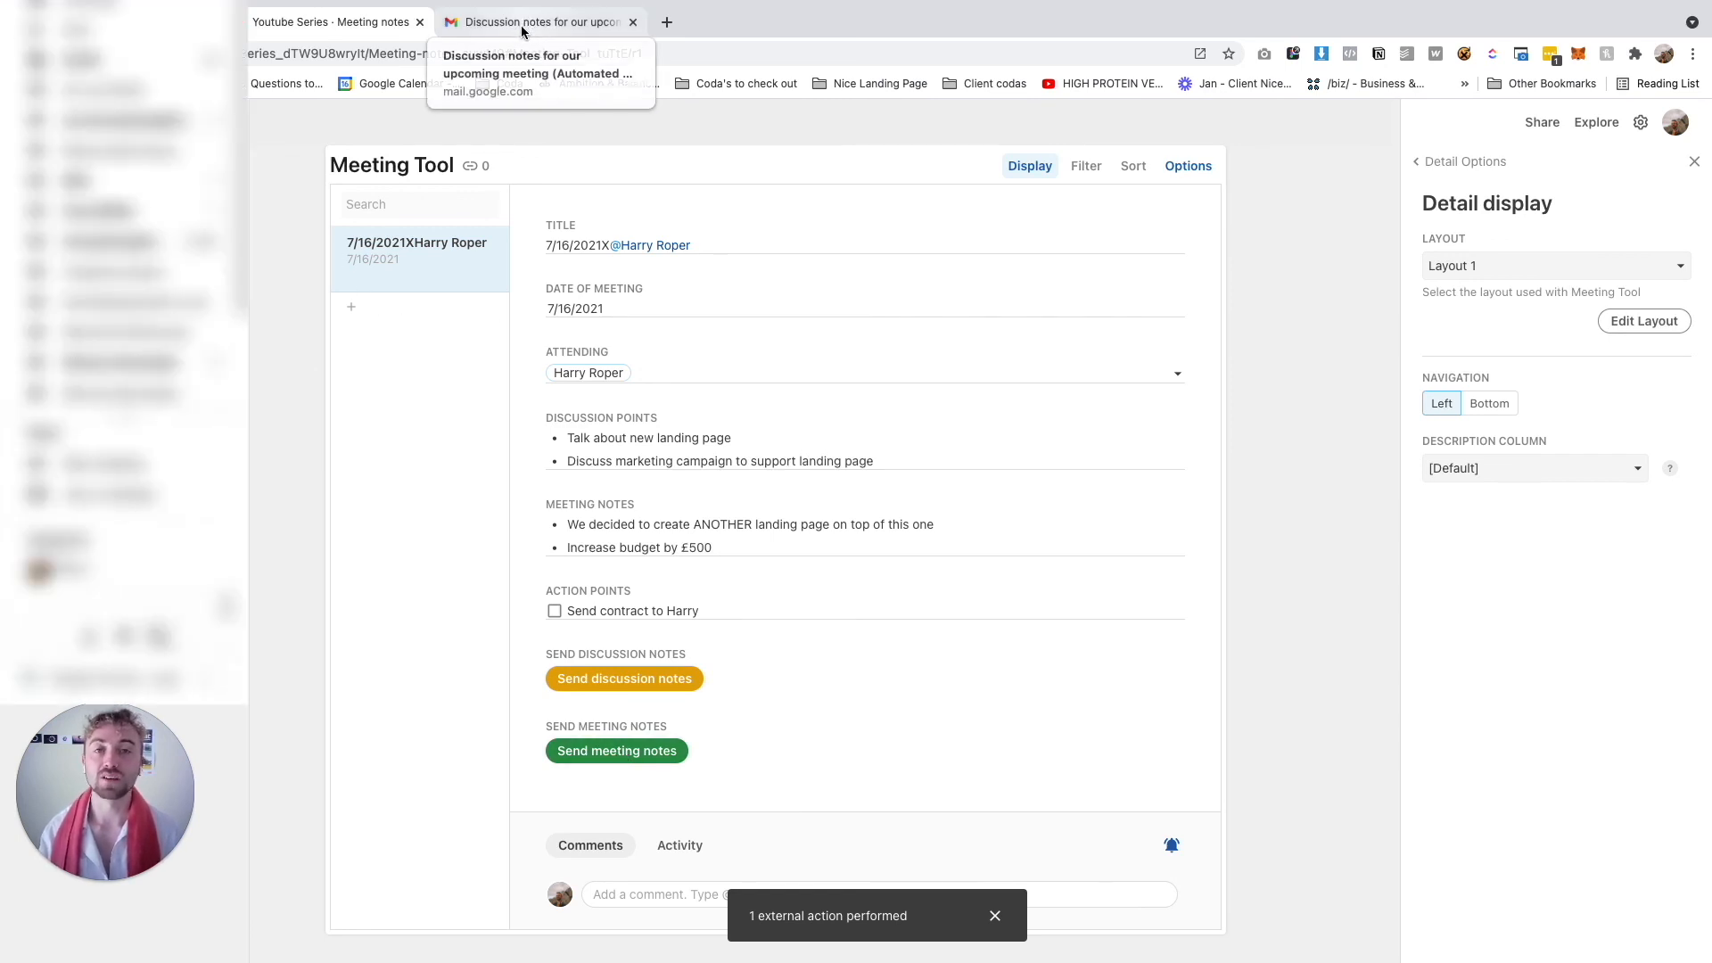
# In Gmail, read the 'RE: Our meeting earlier' email from greeting to closing lines
pyautogui.click(523, 24)
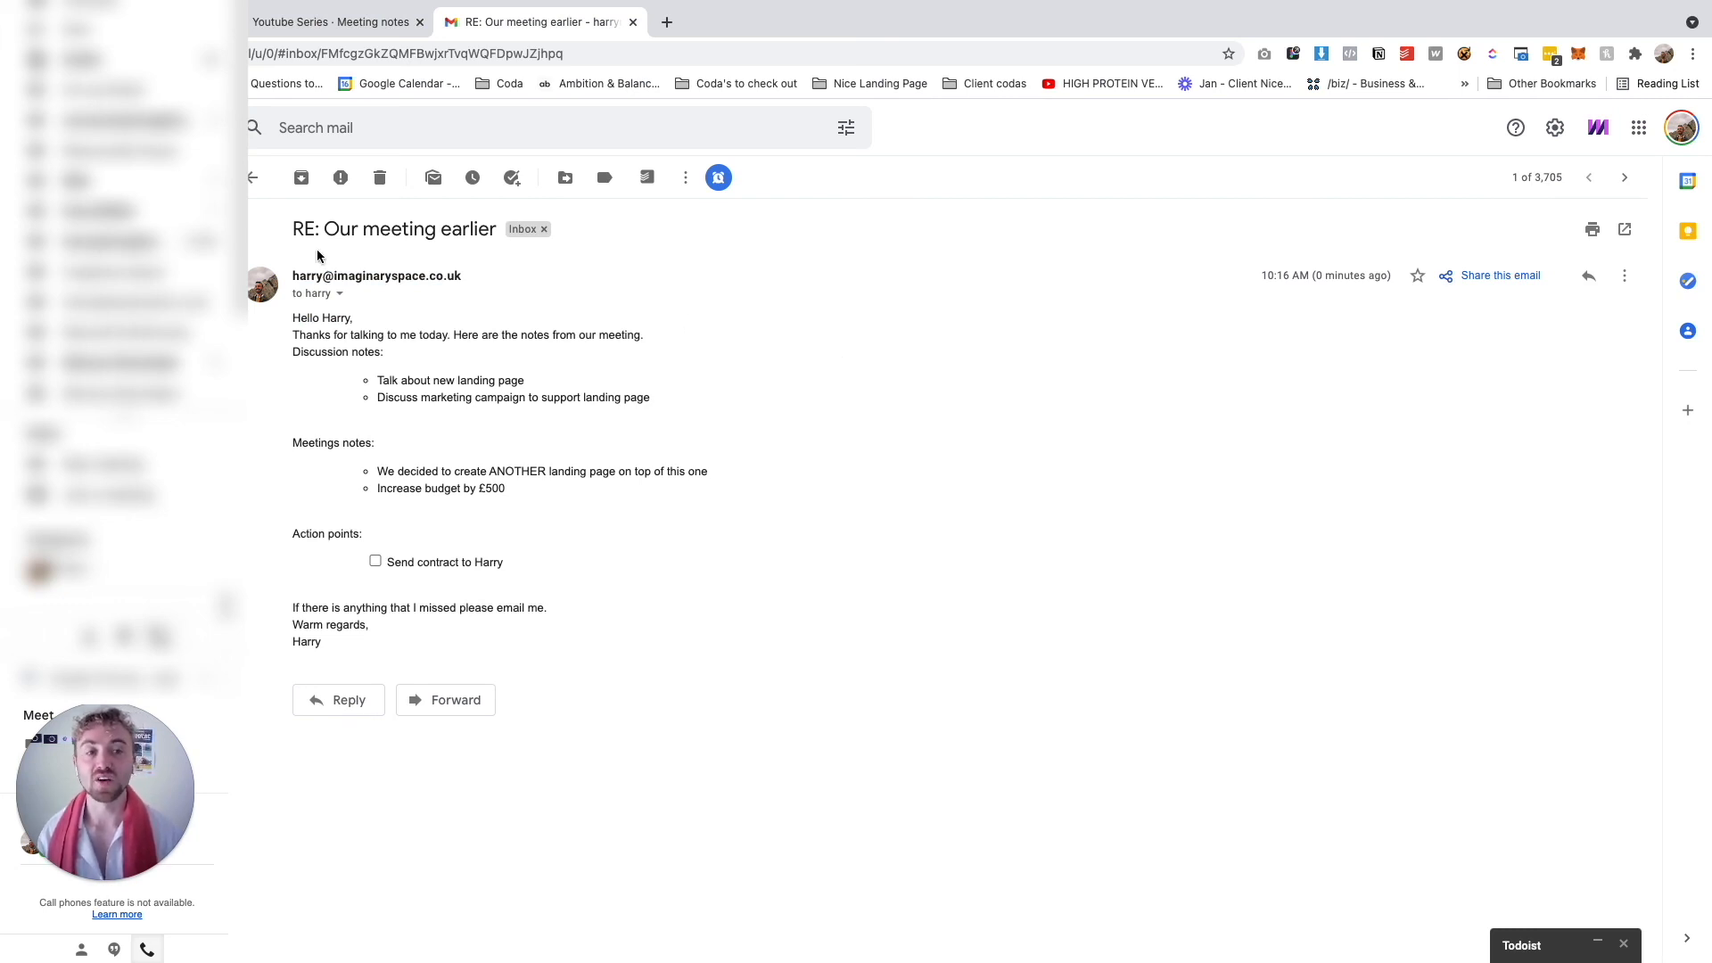
pyautogui.moveTo(293, 318)
pyautogui.mouseDown()
pyautogui.moveTo(504, 394)
pyautogui.moveTo(608, 495)
pyautogui.moveTo(595, 596)
pyautogui.moveTo(340, 333)
pyautogui.moveTo(283, 331)
pyautogui.mouseUp()
pyautogui.click(341, 615)
pyautogui.moveTo(296, 603)
pyautogui.mouseDown()
pyautogui.moveTo(409, 637)
pyautogui.moveTo(350, 640)
pyautogui.moveTo(292, 606)
pyautogui.mouseUp()
pyautogui.click(442, 645)
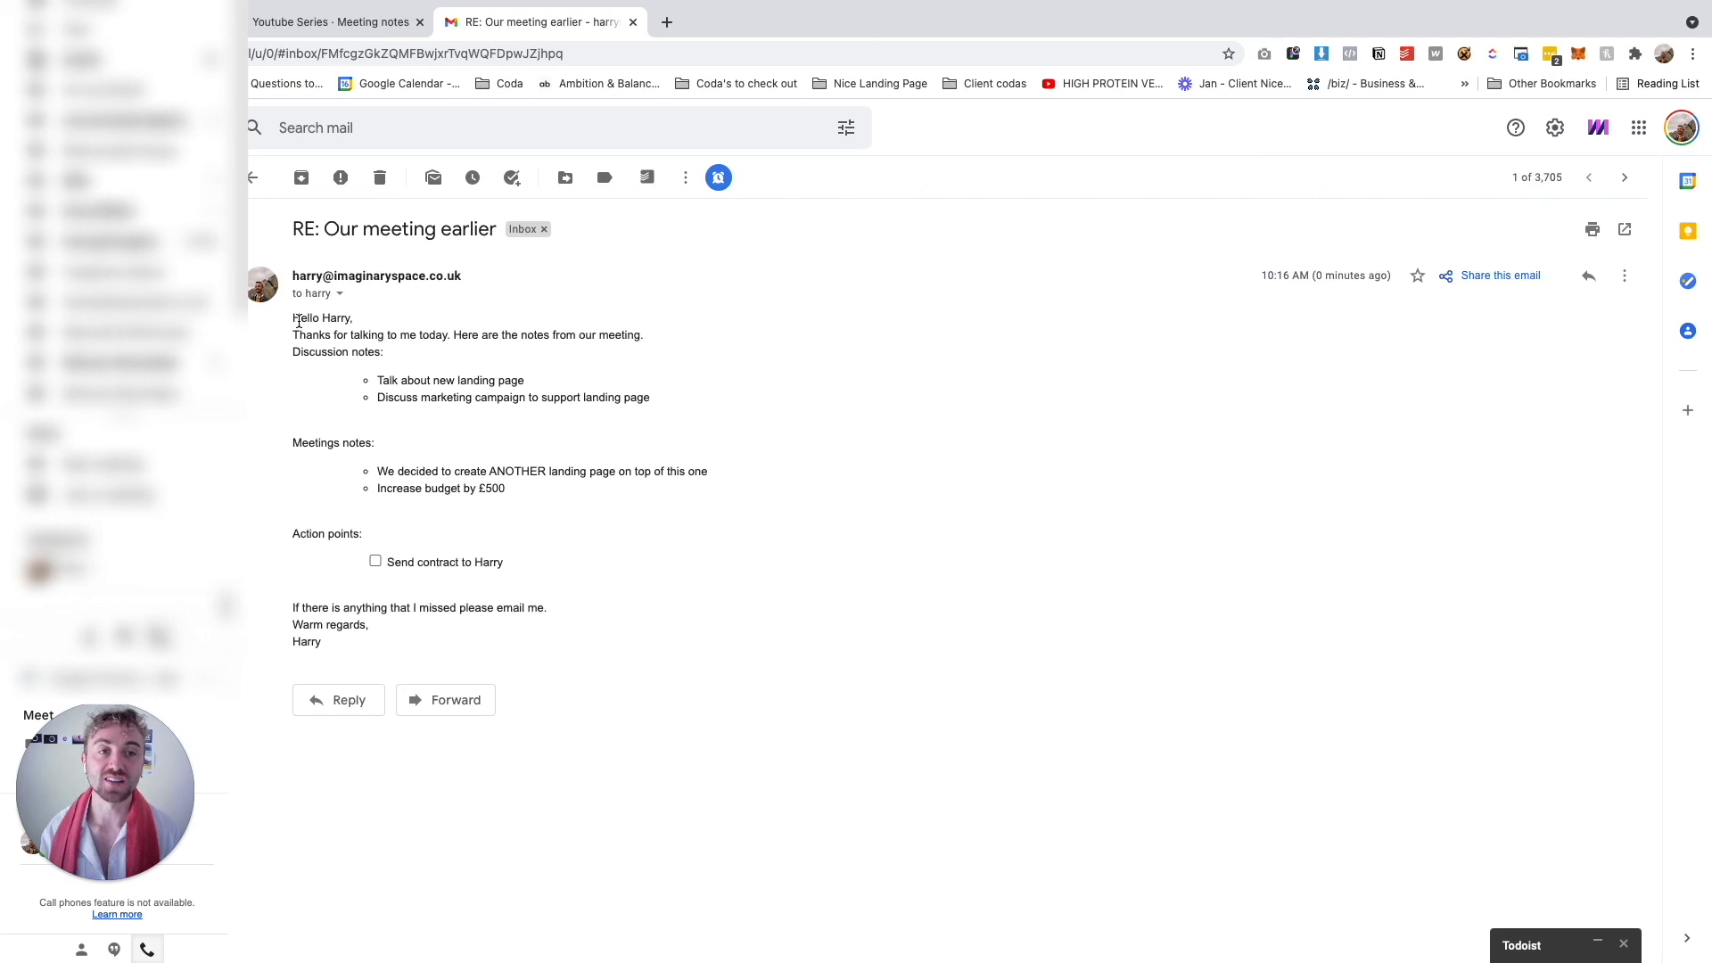
# Back in Coda, search the meeting list for a contact's name, clear it, and scroll to the top
pyautogui.click(264, 27)
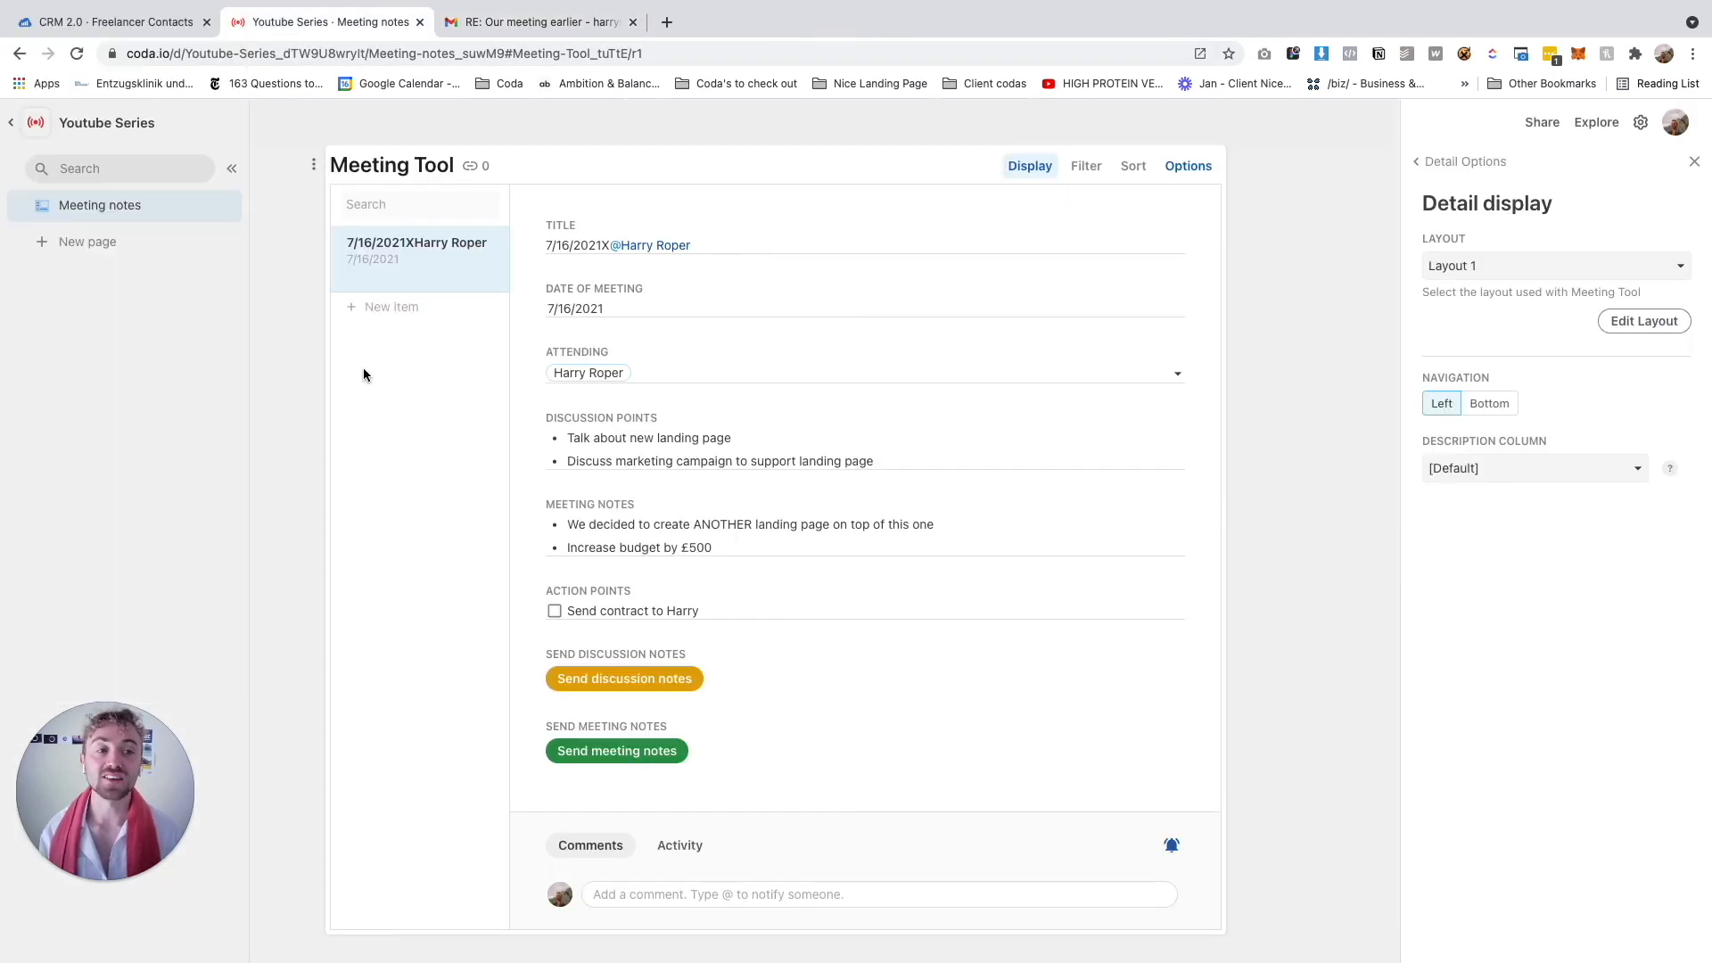
pyautogui.click(386, 207)
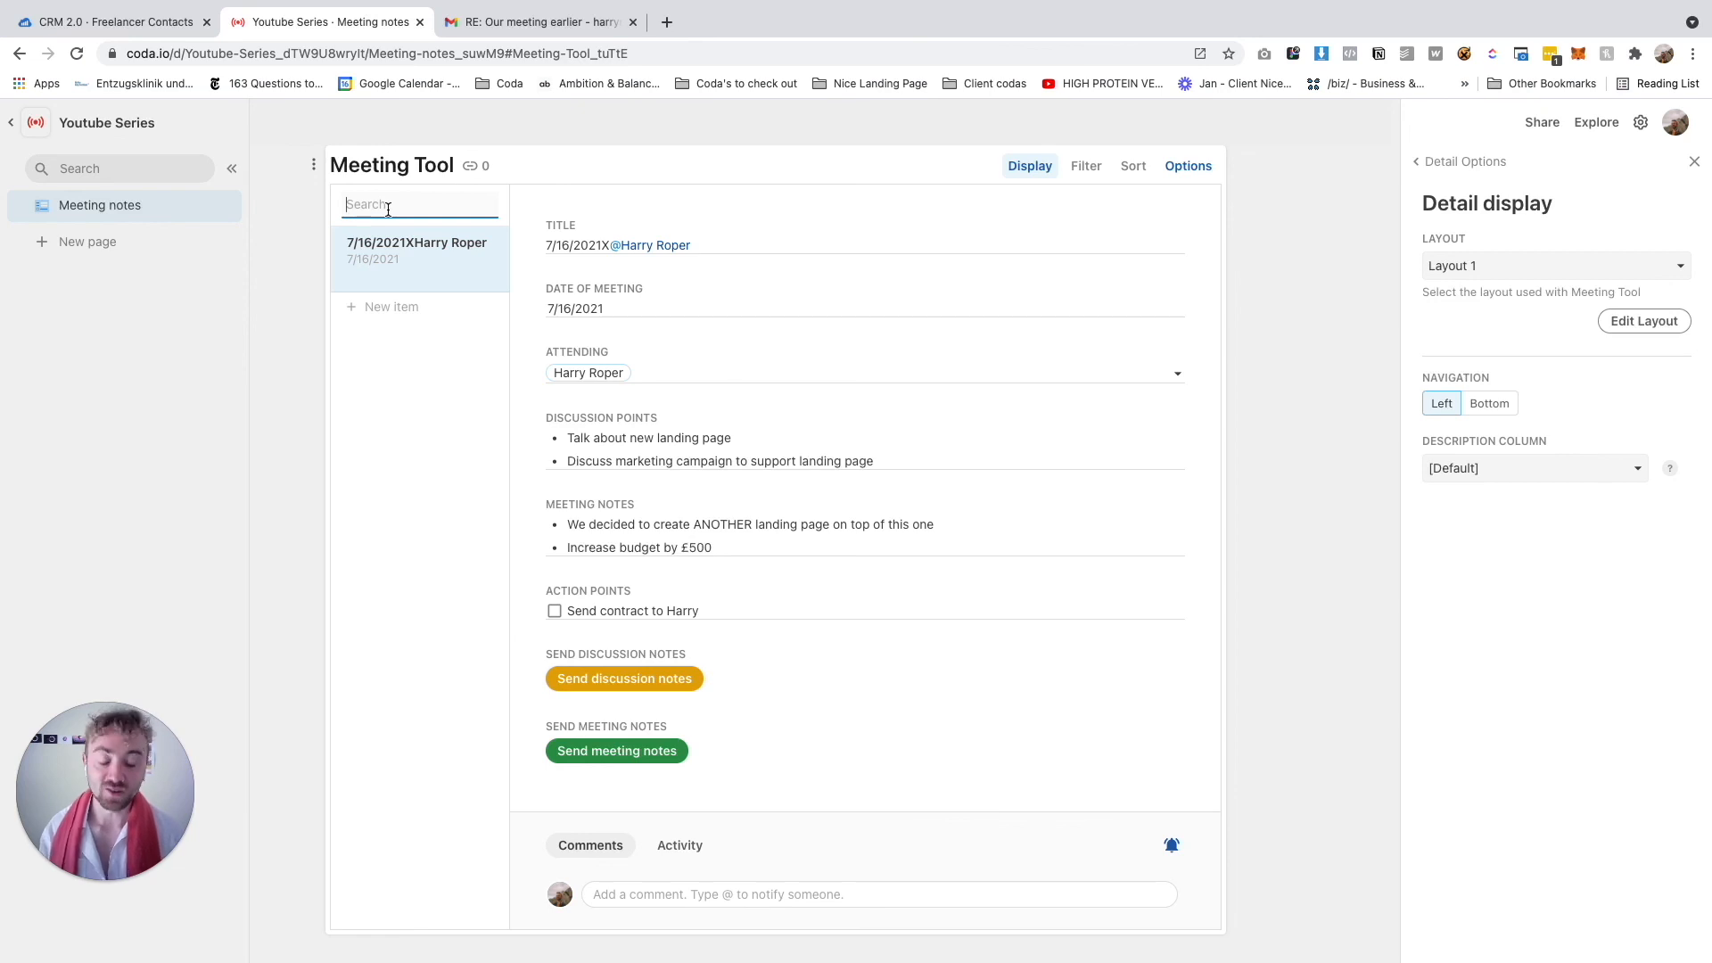
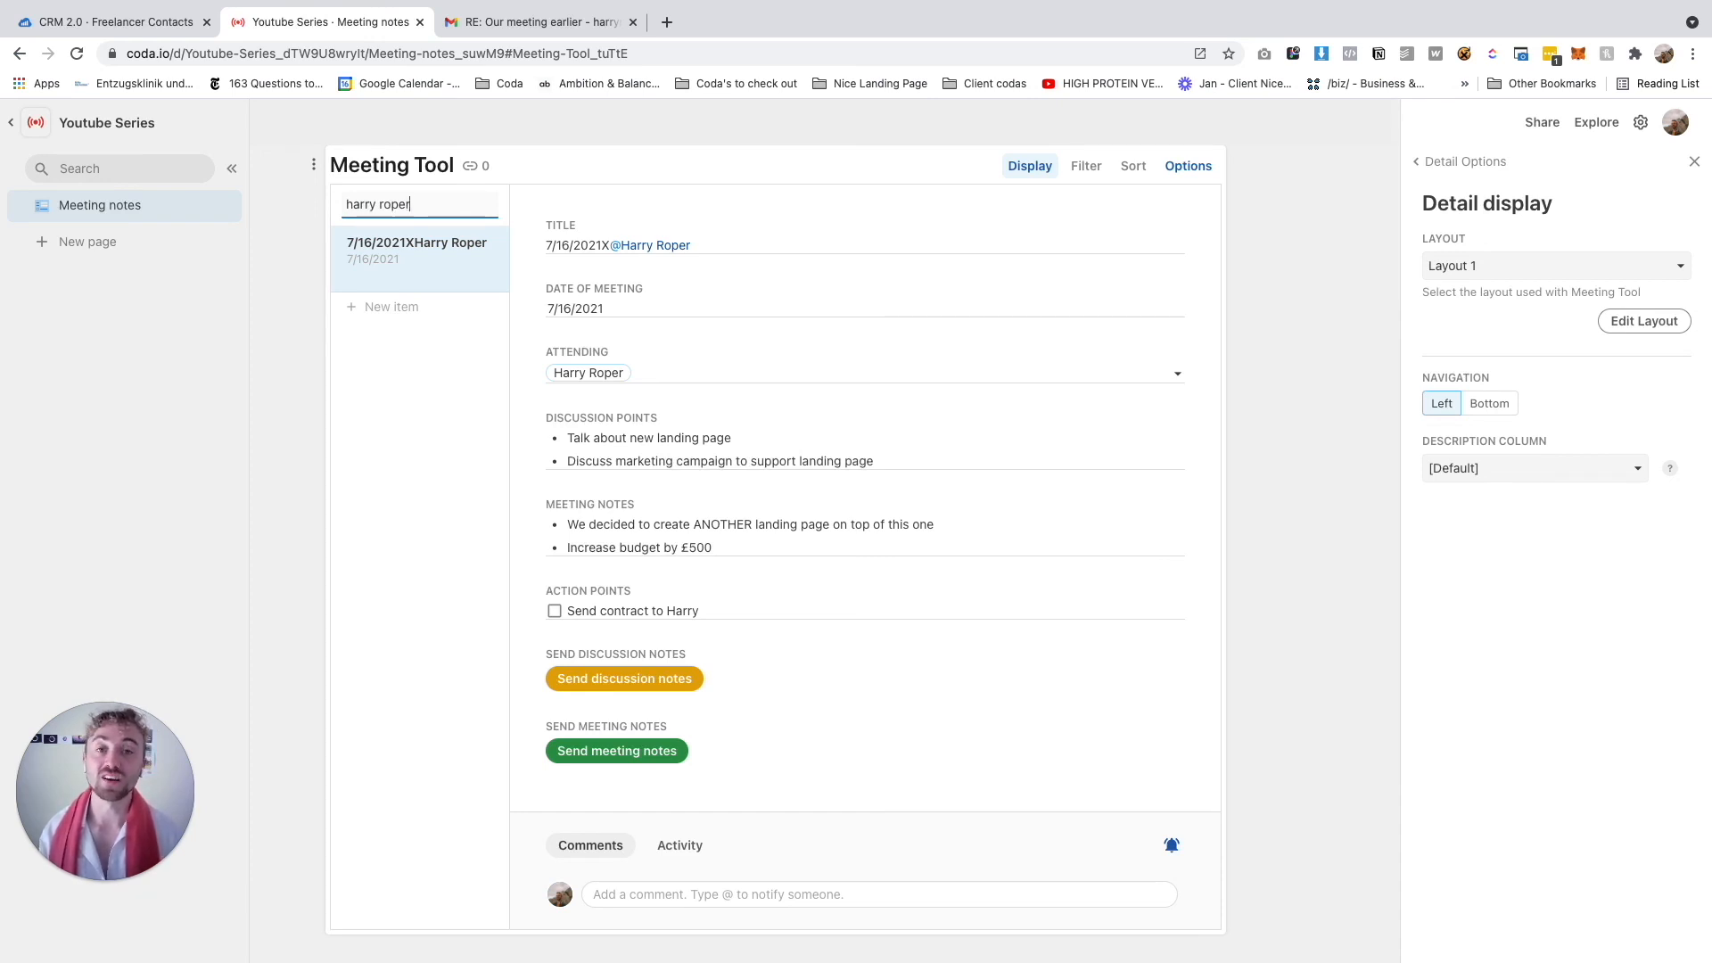
pyautogui.press('super+a')
pyautogui.press('BackSpace')
pyautogui.click(1297, 435)
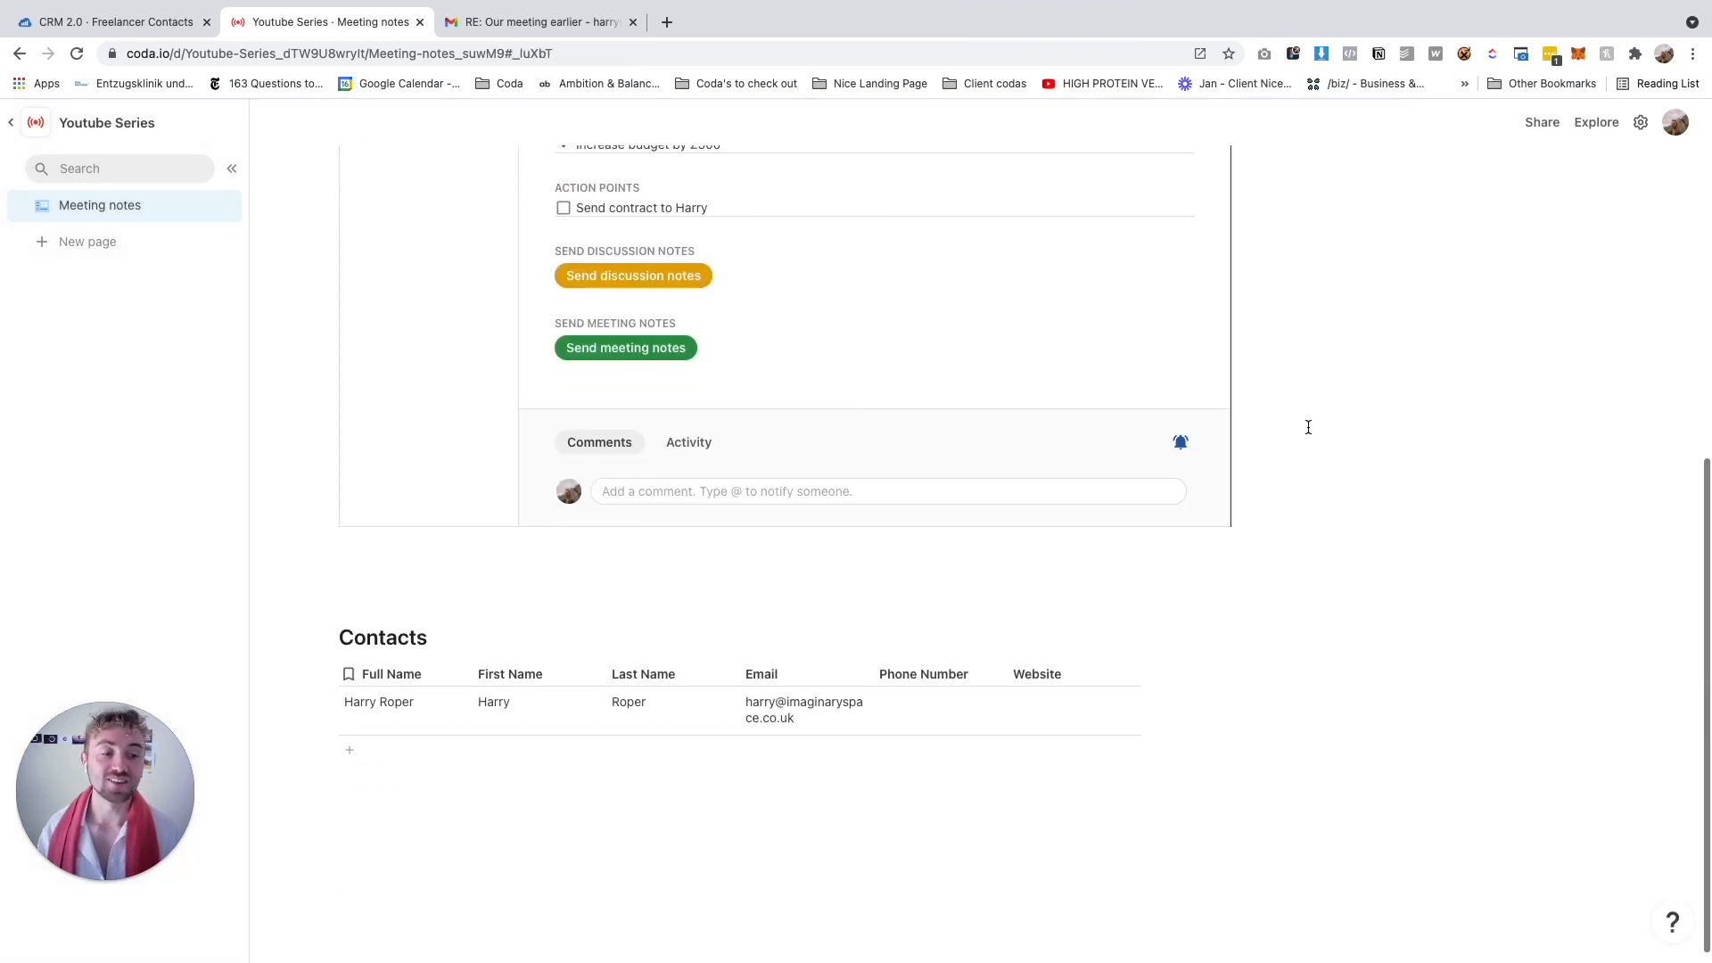
pyautogui.scroll(7, 1309, 427)
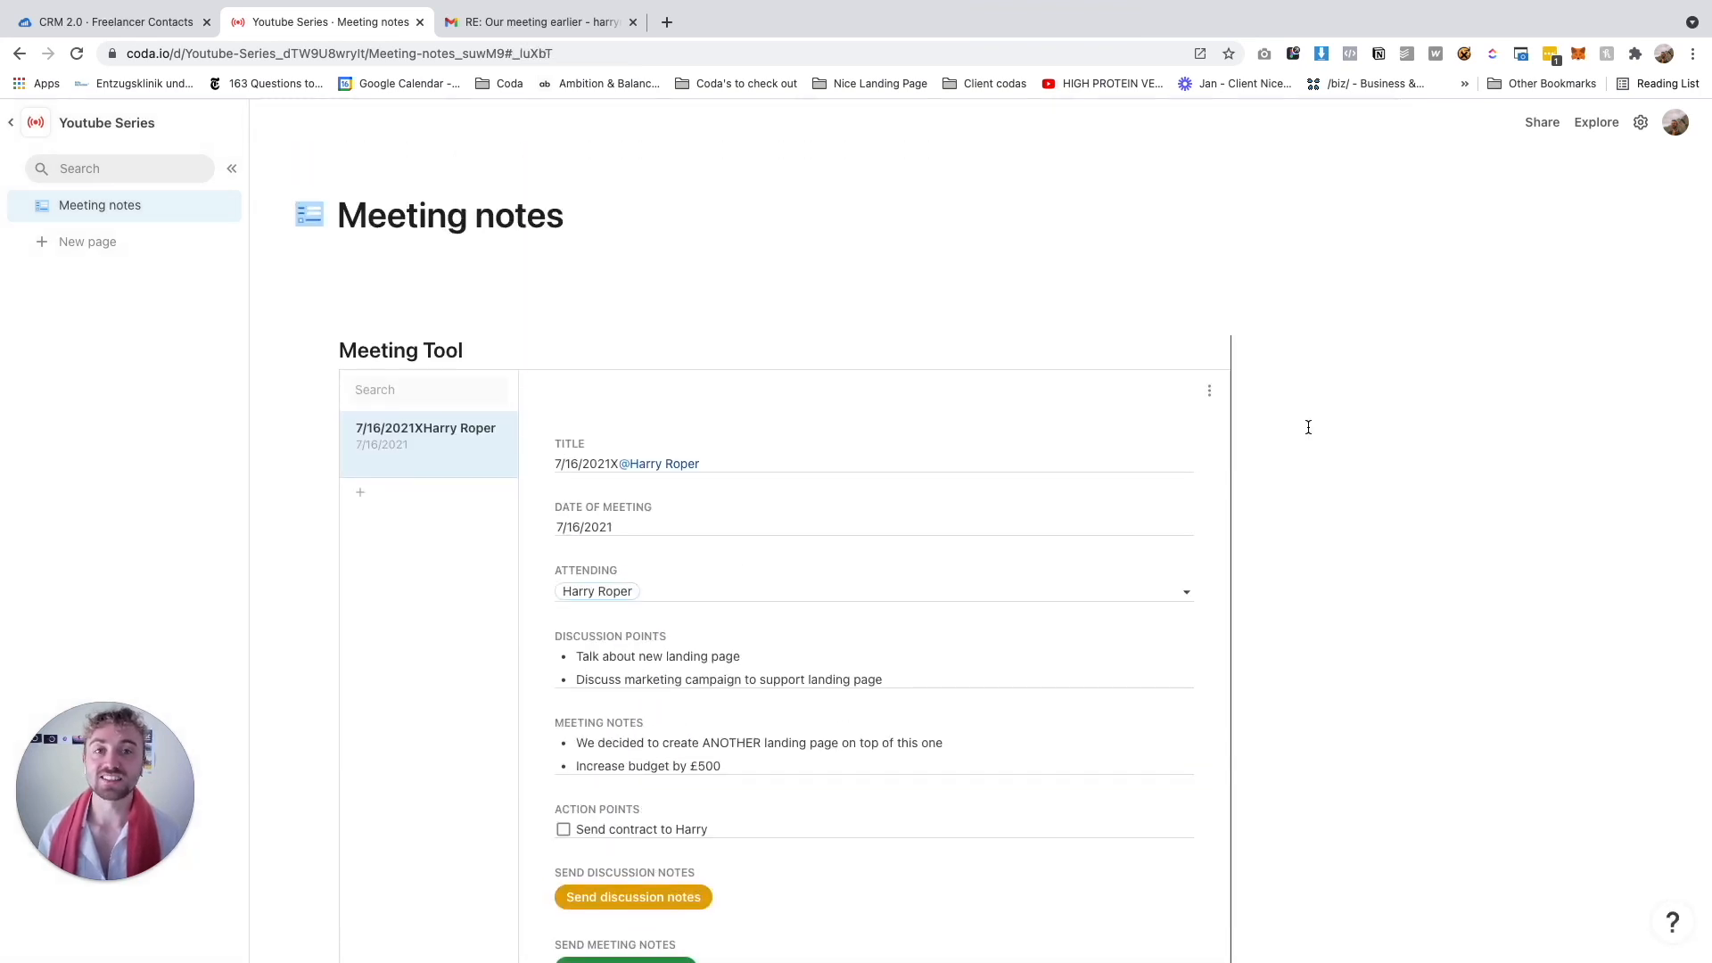